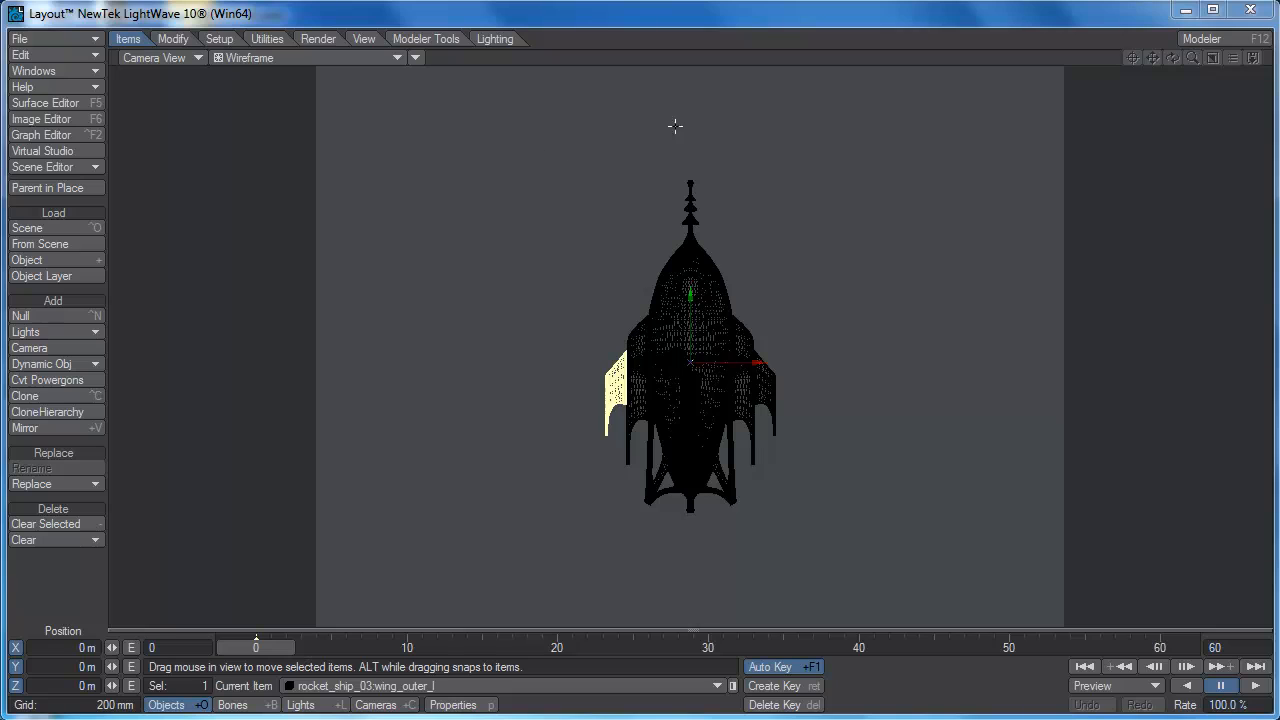
- Show the rocket in a Perspective view with Shaded Solid display and inspect it from several angles
left_click(162, 59)
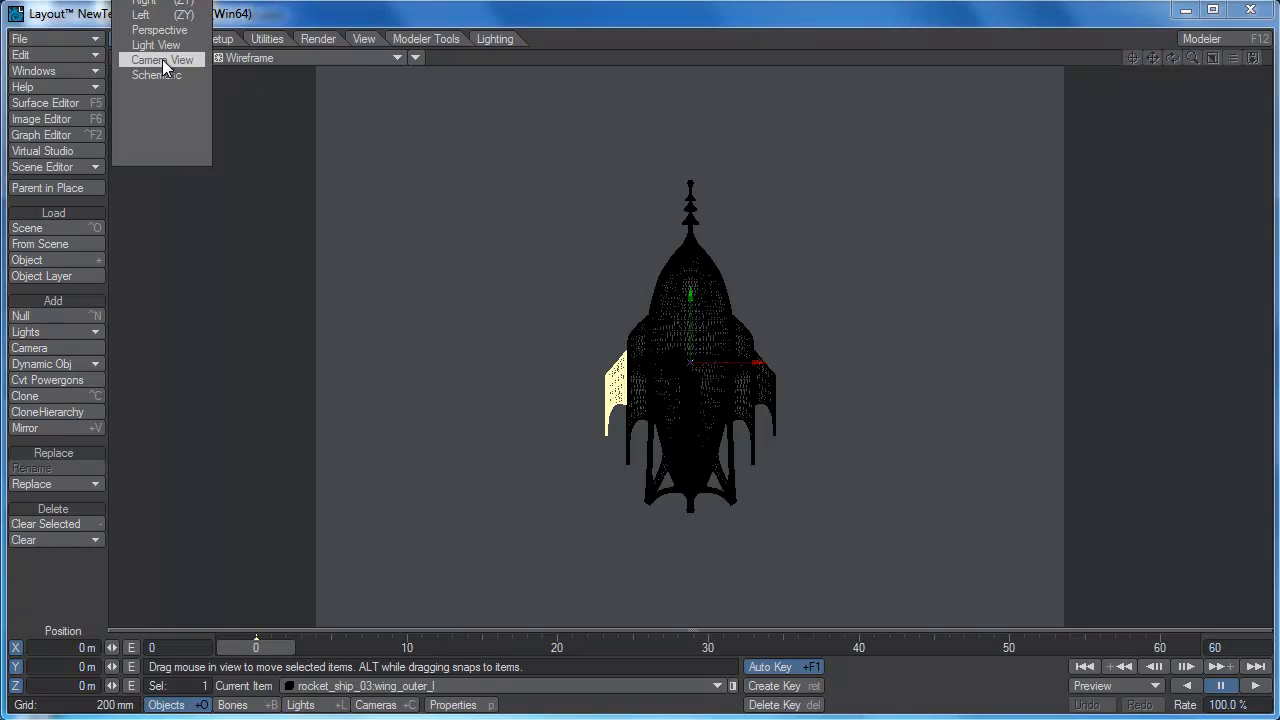
left_click(162, 31)
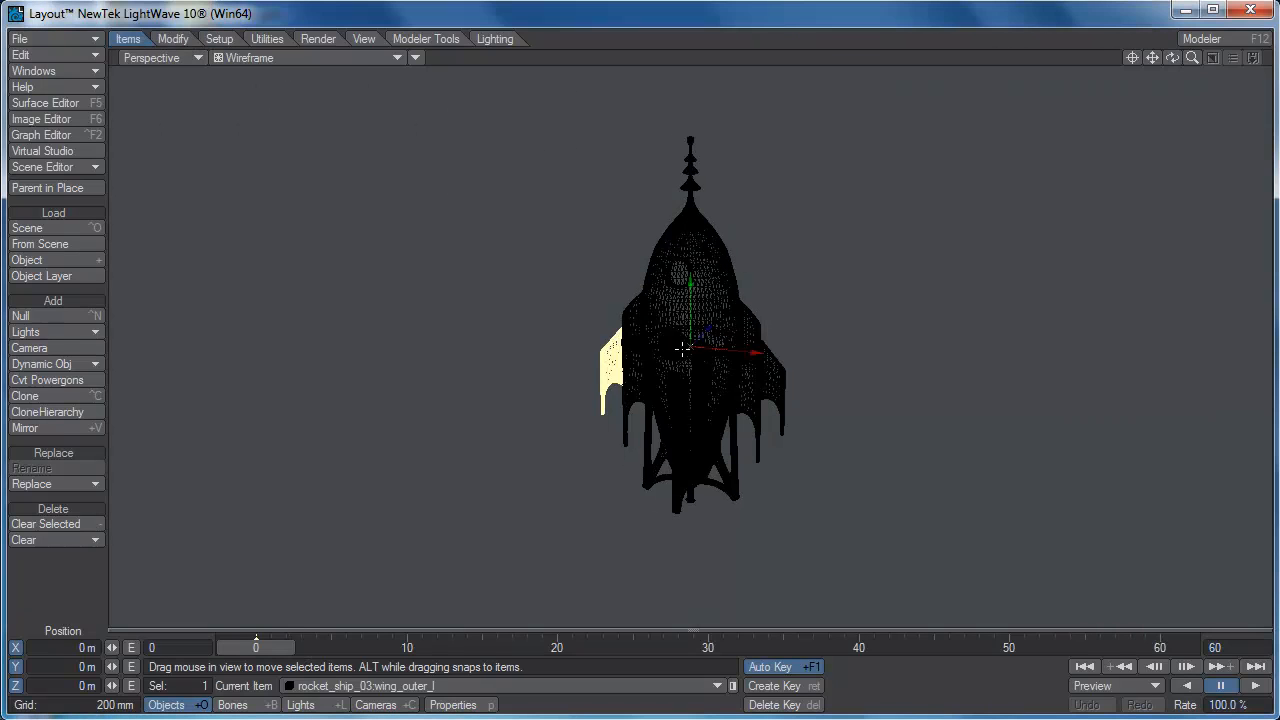
left_click_drag(683, 348, 644, 276, "alt")
left_click(346, 58)
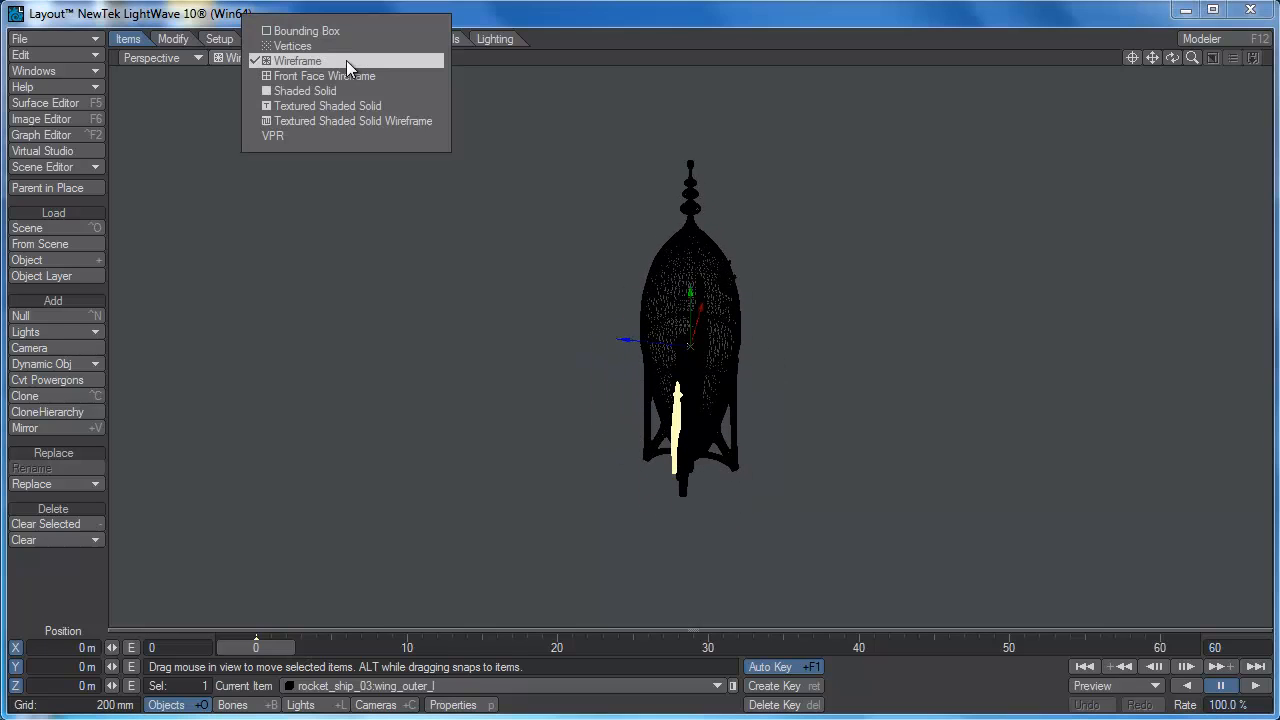
left_click(342, 90)
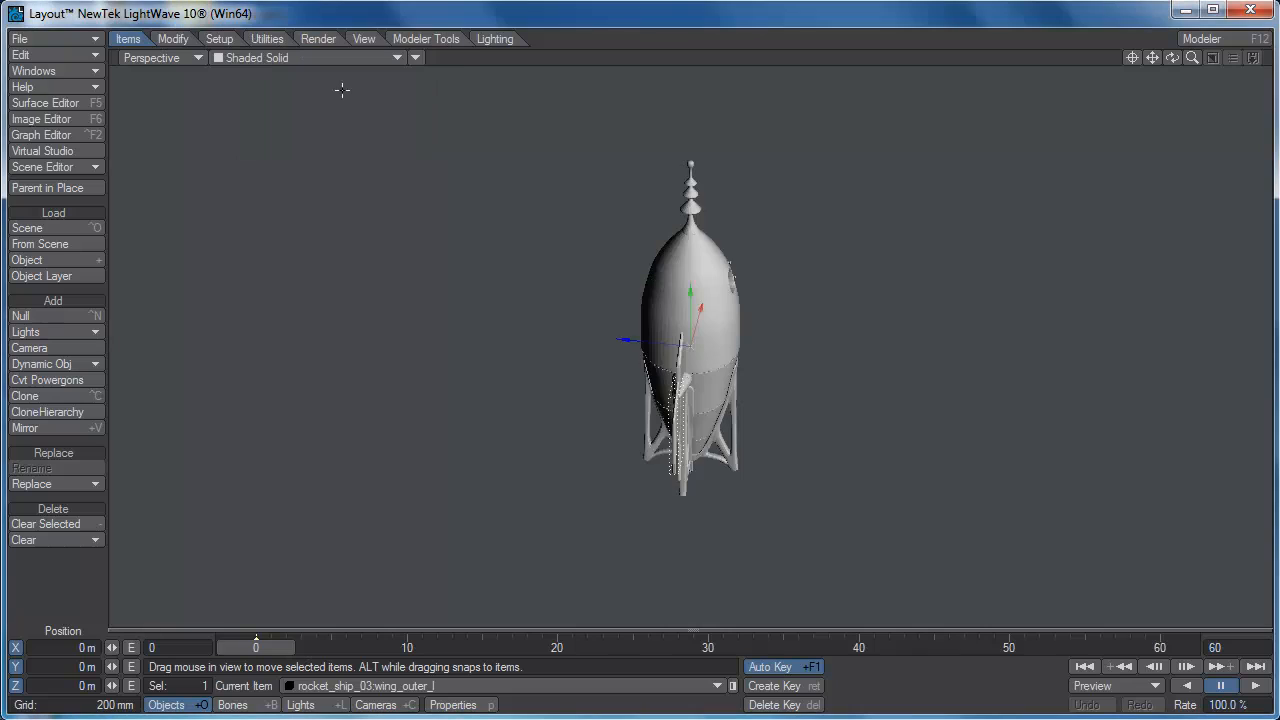
left_click_drag(736, 275, 708, 472, "alt")
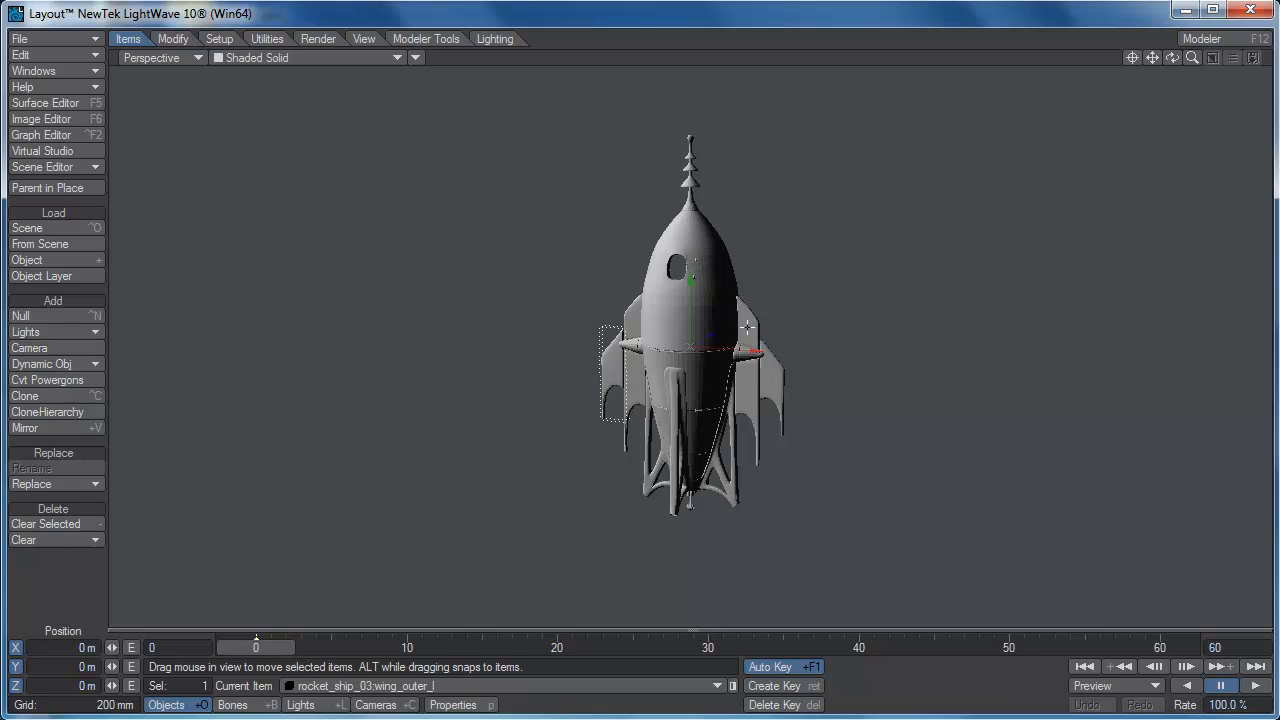
- Open the Scene Editor beside the rocket and expand the gear_leg, wing_inner_r and hatch hierarchies
left_click(52, 166)
left_click(52, 166)
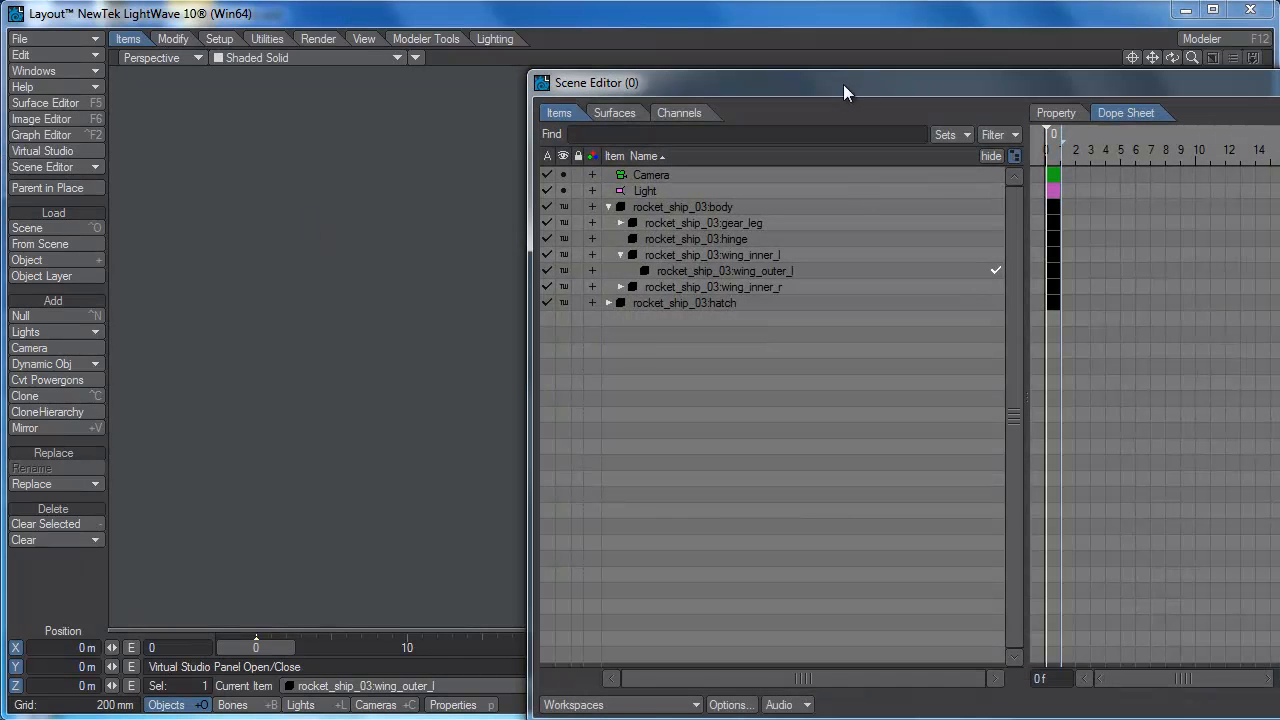
left_click_drag(843, 84, 1110, 32)
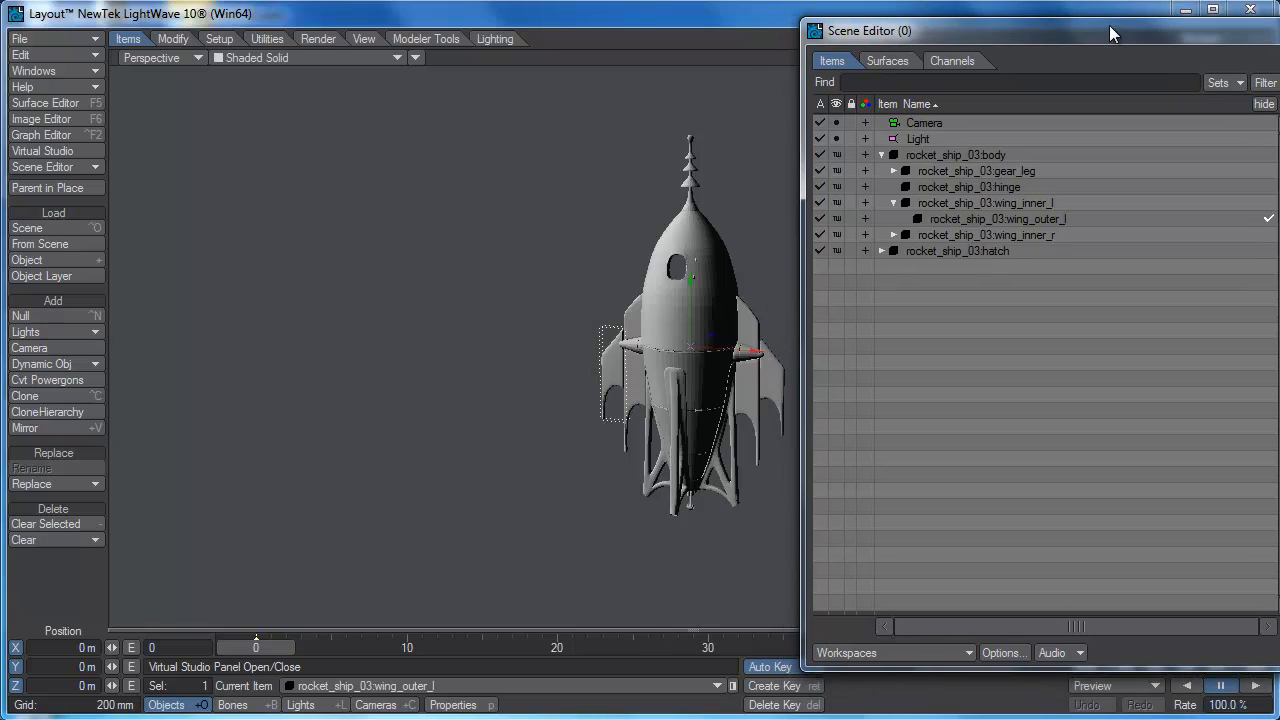
left_click(894, 171)
left_click(894, 251)
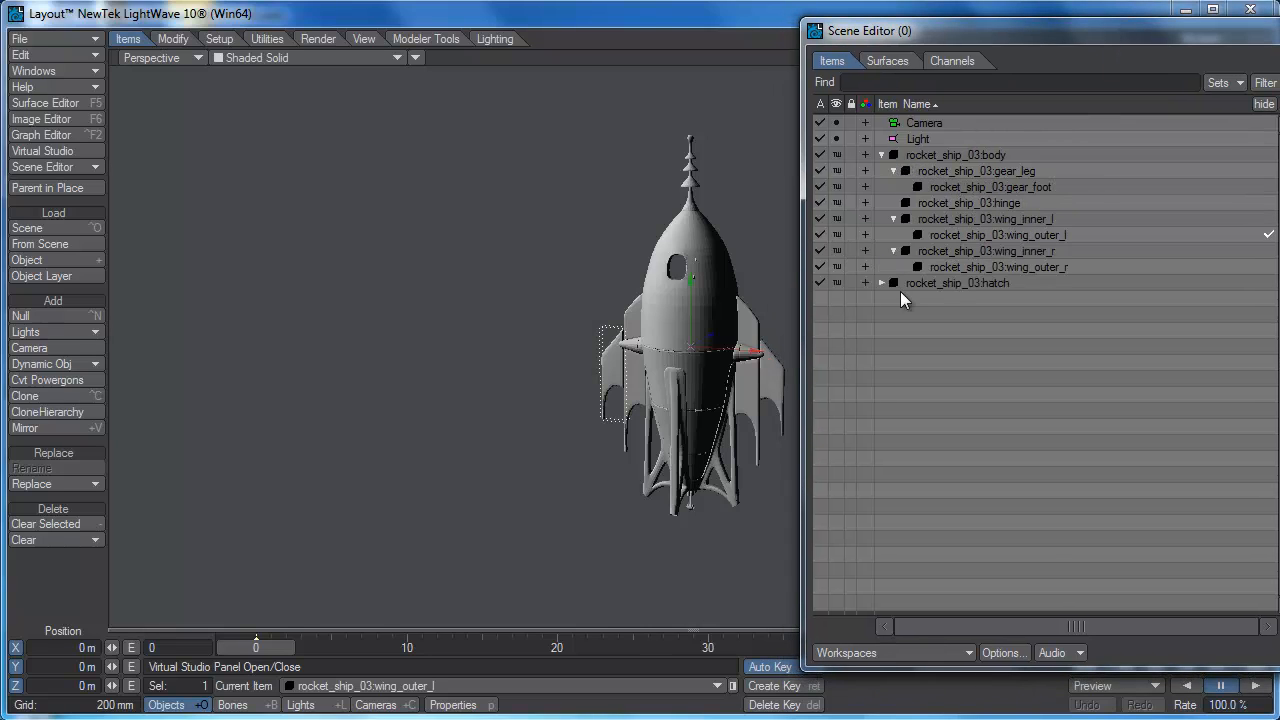
left_click(882, 284)
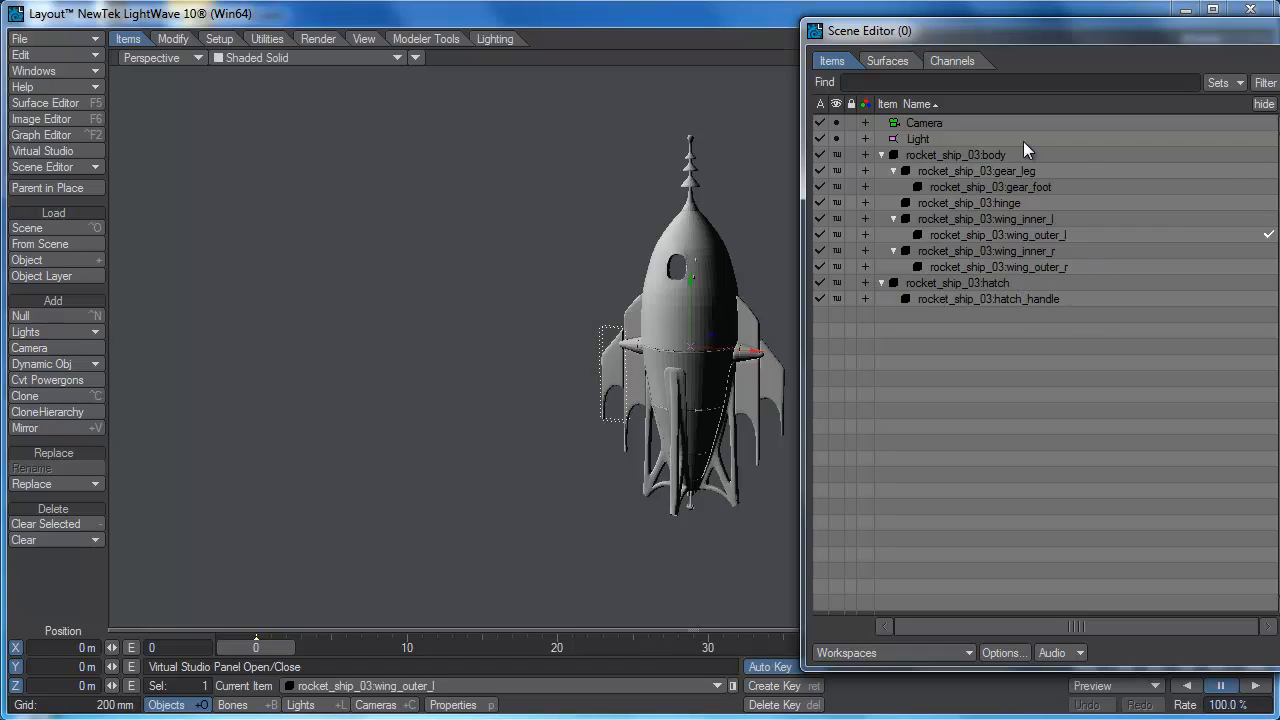
- Parent the rocket_ship_03:hatch layer to rocket_ship_03:hinge in the Scene Editor item list
left_click(940, 157)
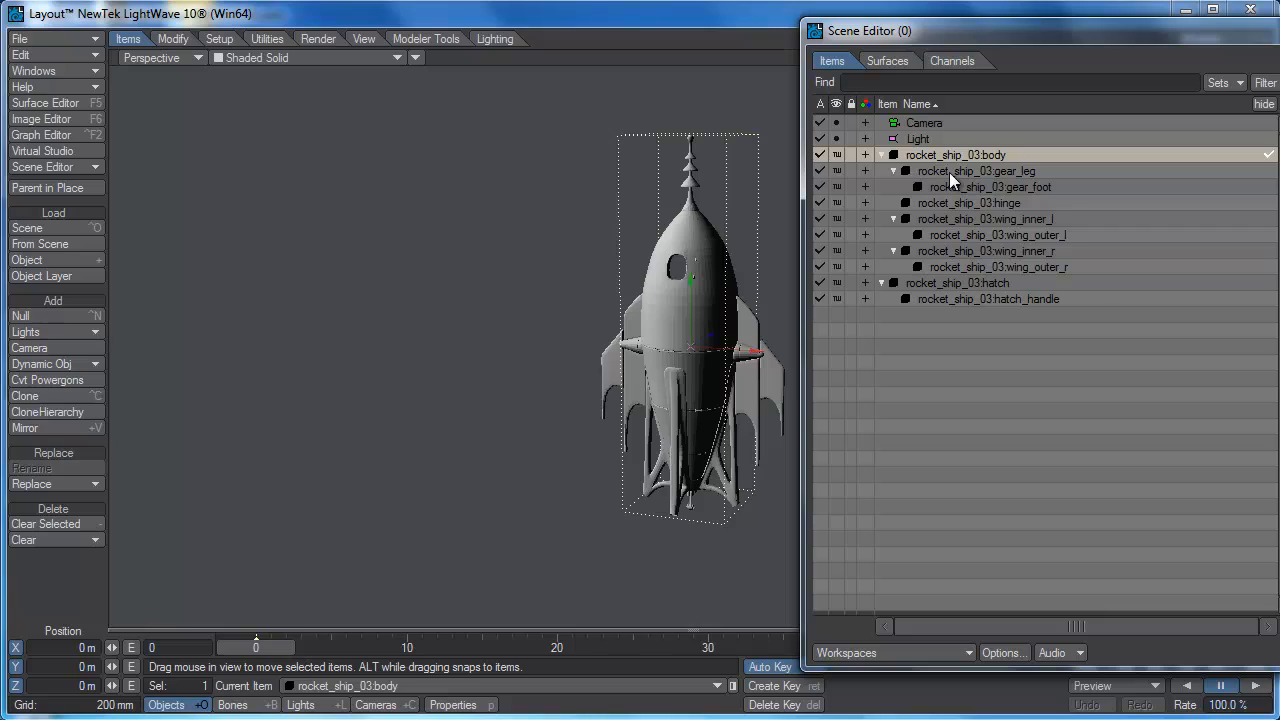
left_click(949, 172)
left_click(963, 189)
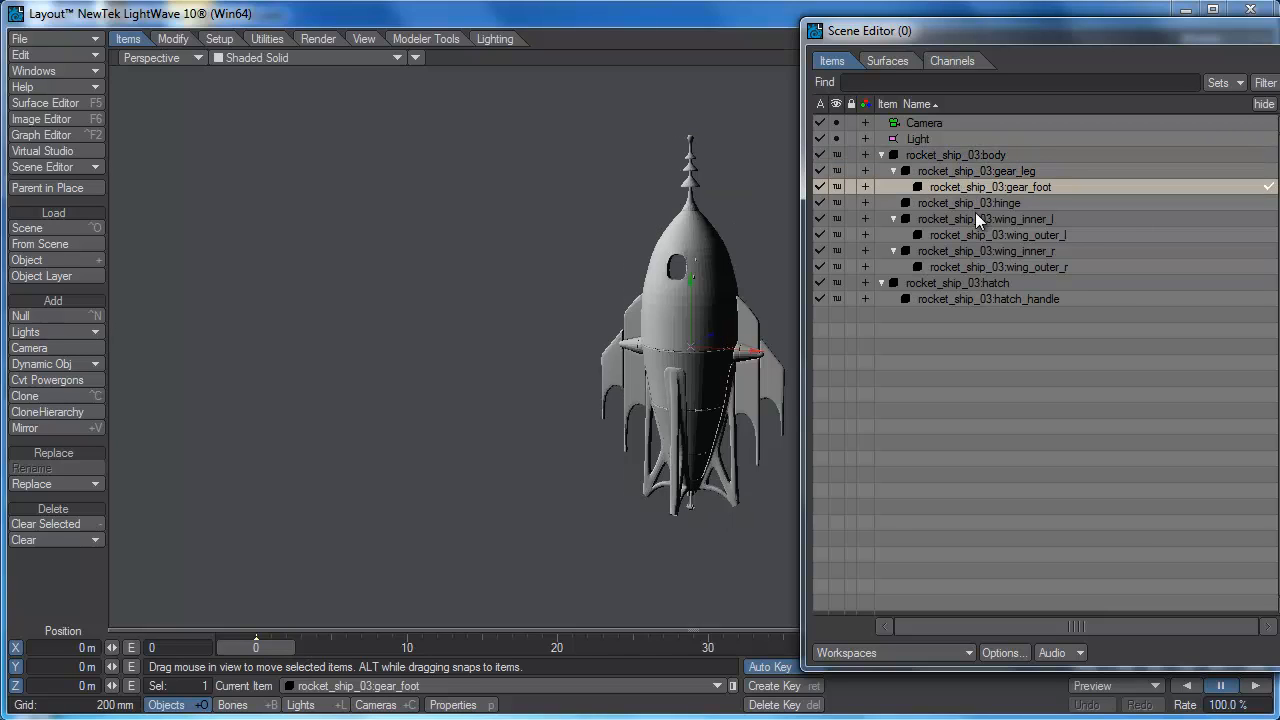
left_click(953, 204)
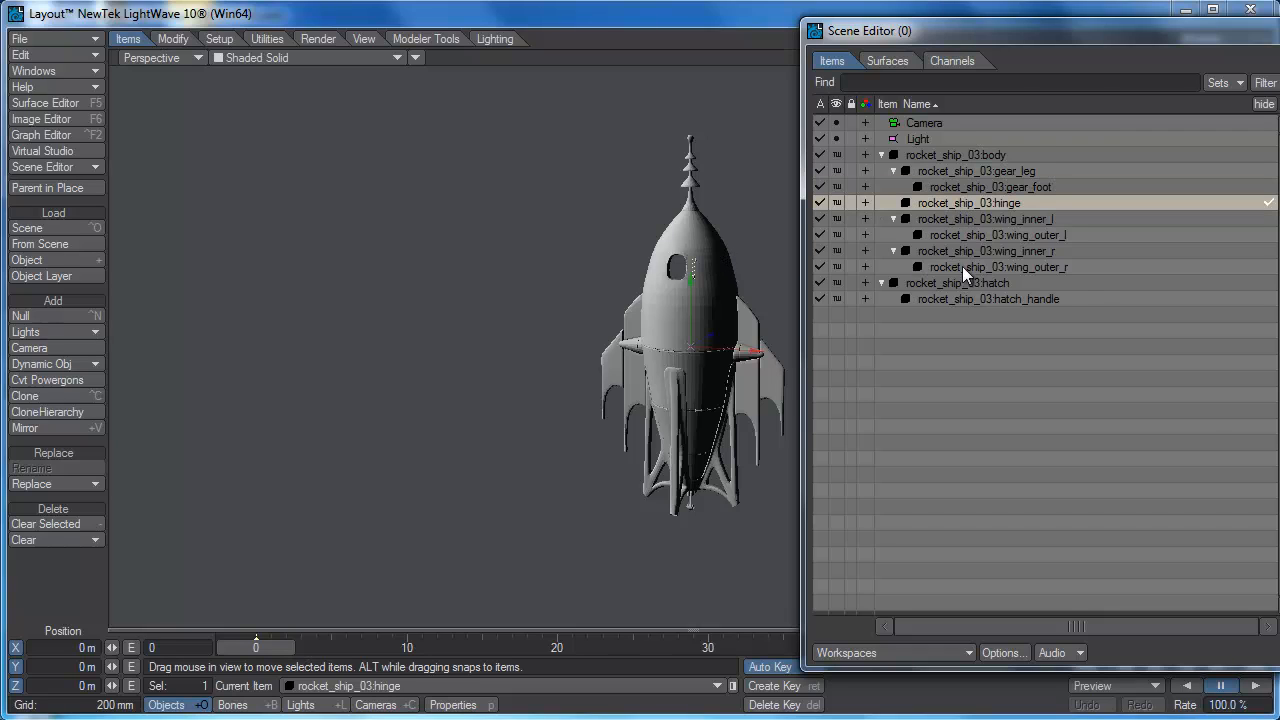
left_click_drag(971, 288, 1014, 203)
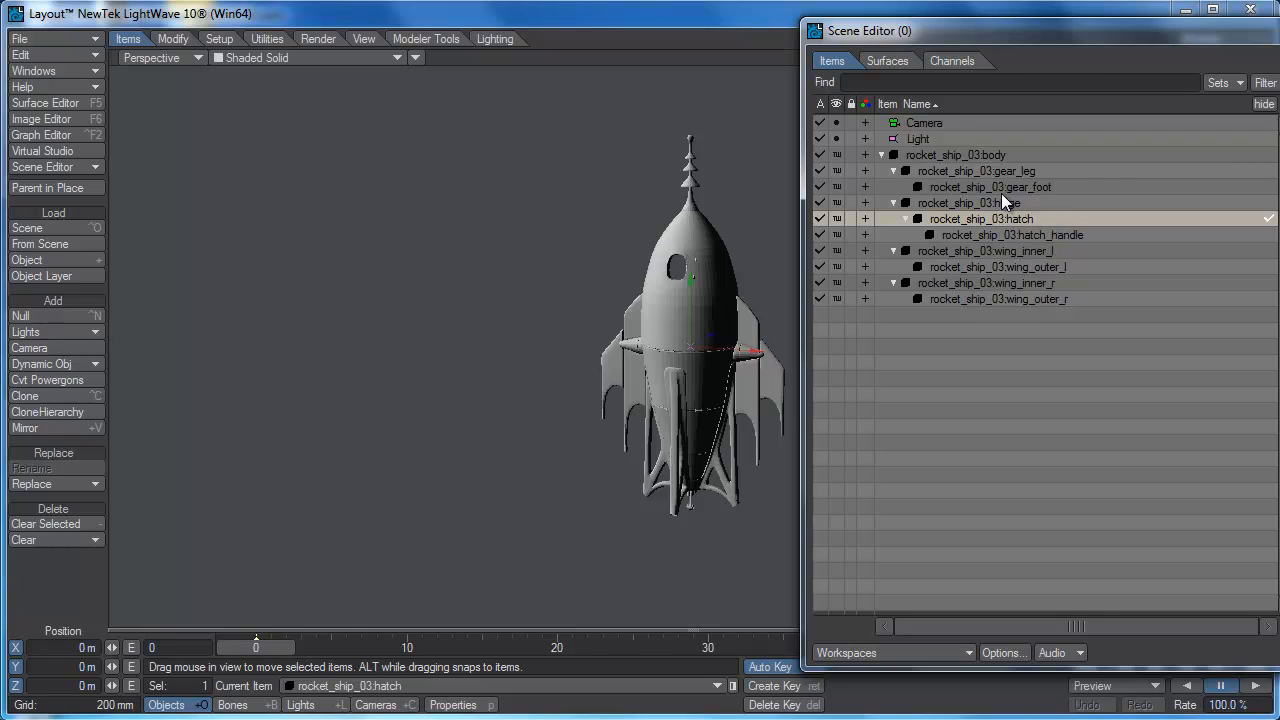
left_click(998, 200)
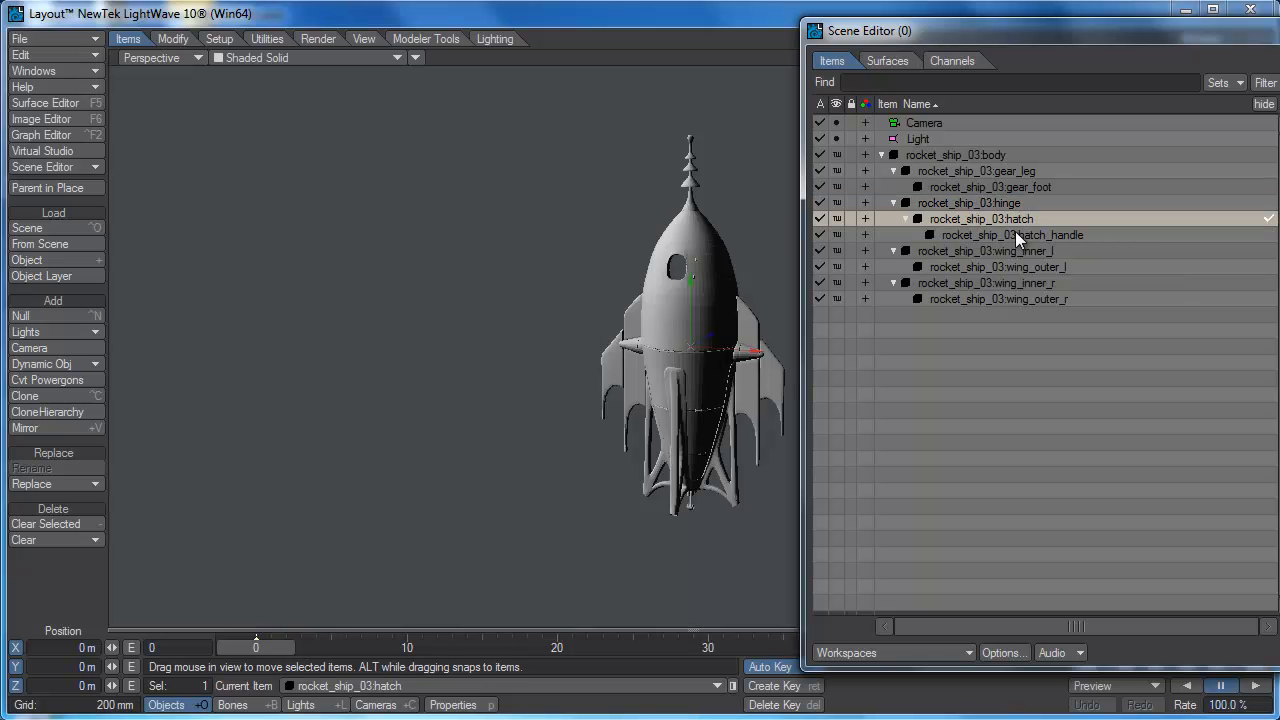
- Select both inner wings, wing_inner_l and wing_inner_r, together and move the Scene Editor clear of the model
left_click(1015, 234)
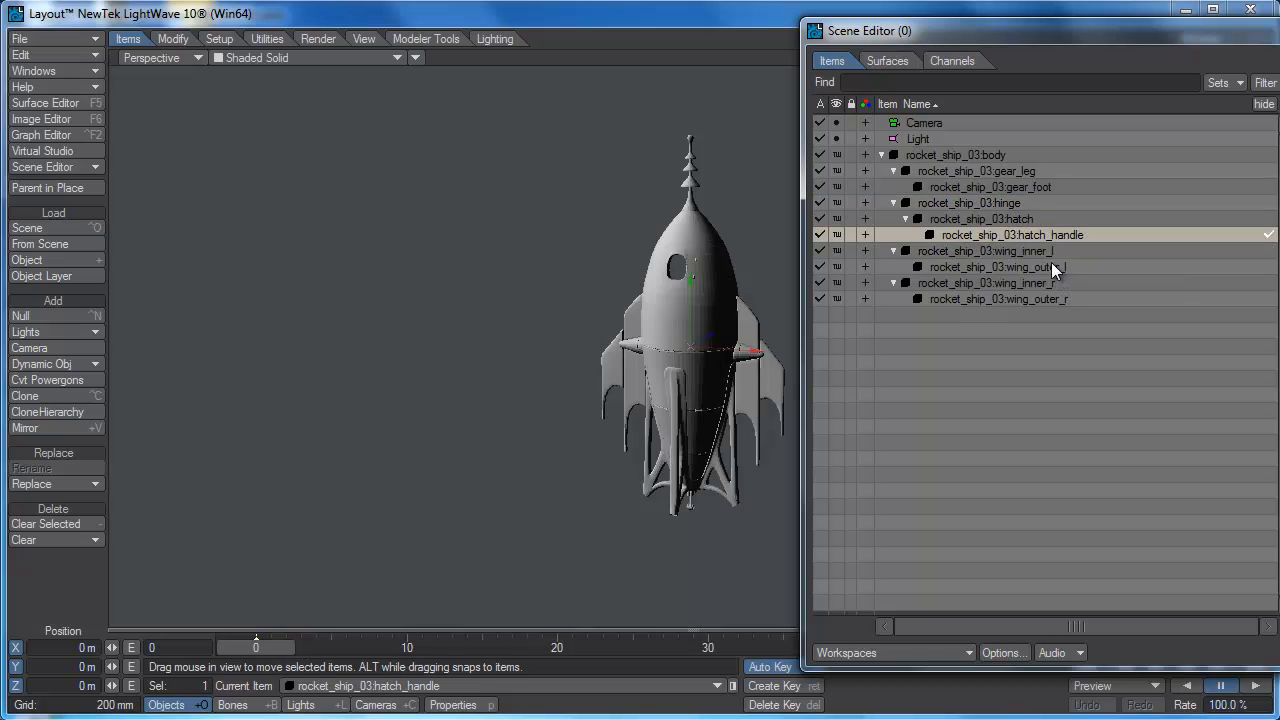
left_click(999, 265)
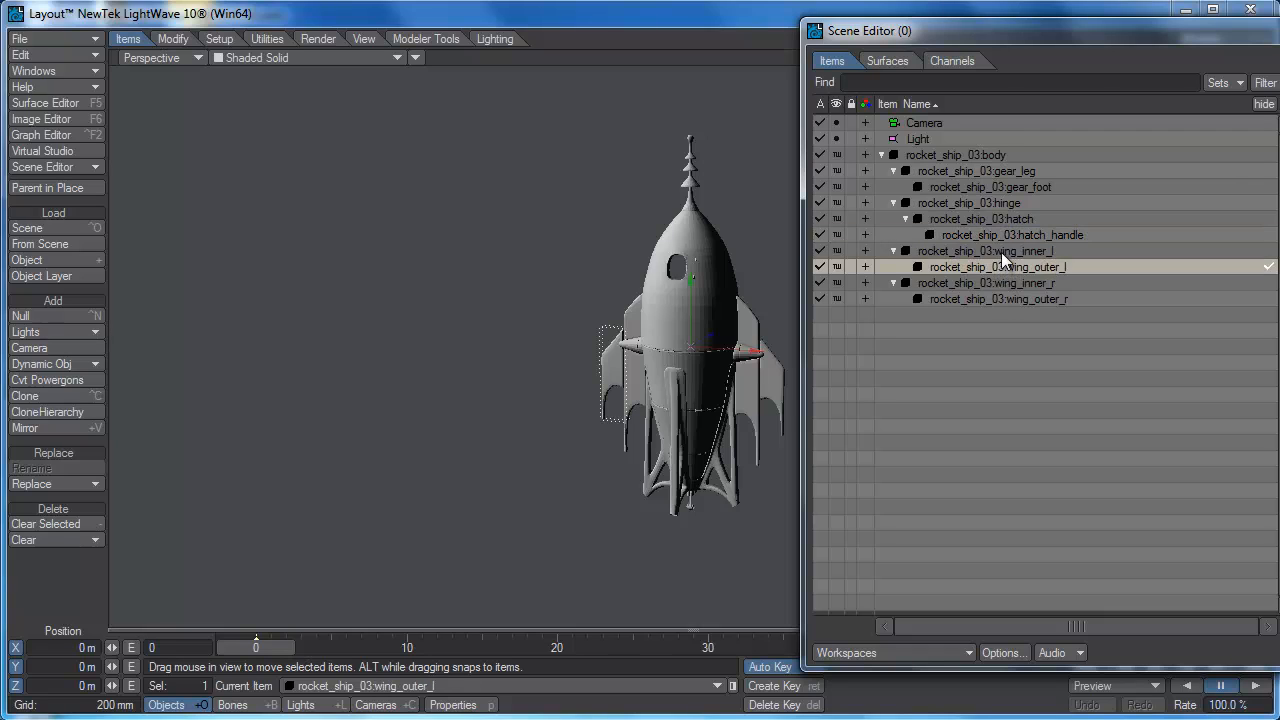
left_click(1001, 250)
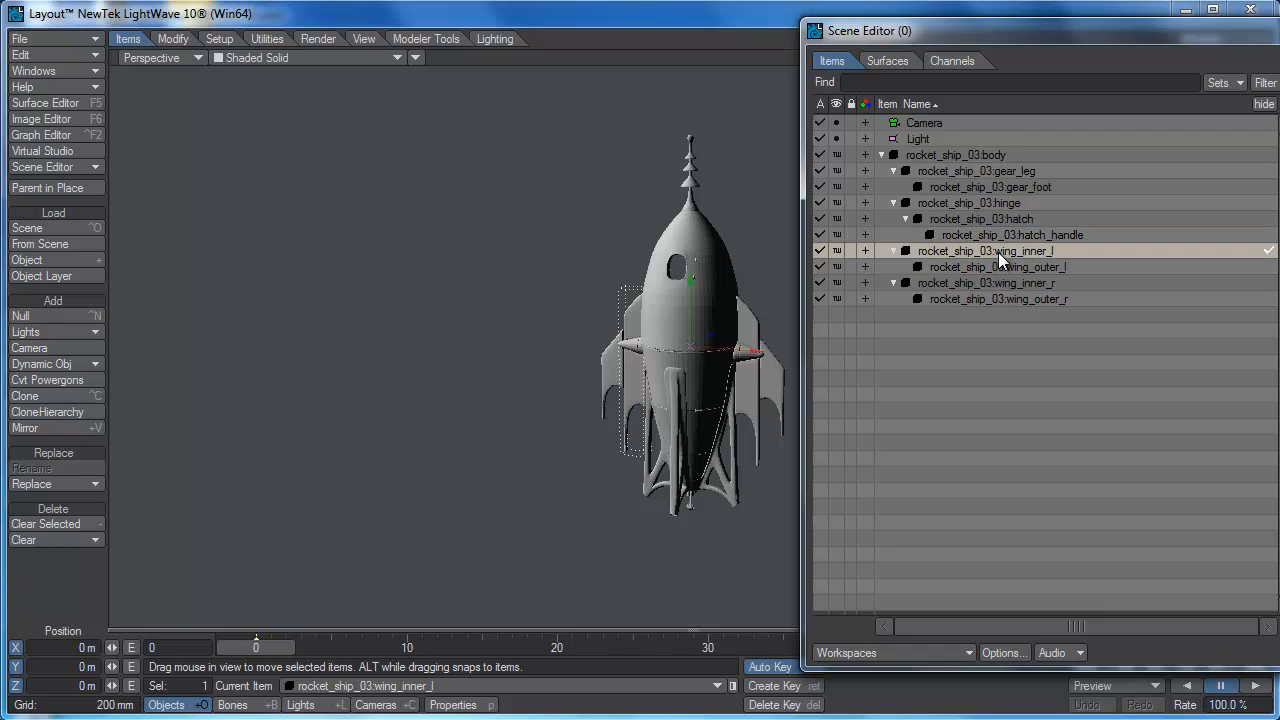
left_click(1003, 283)
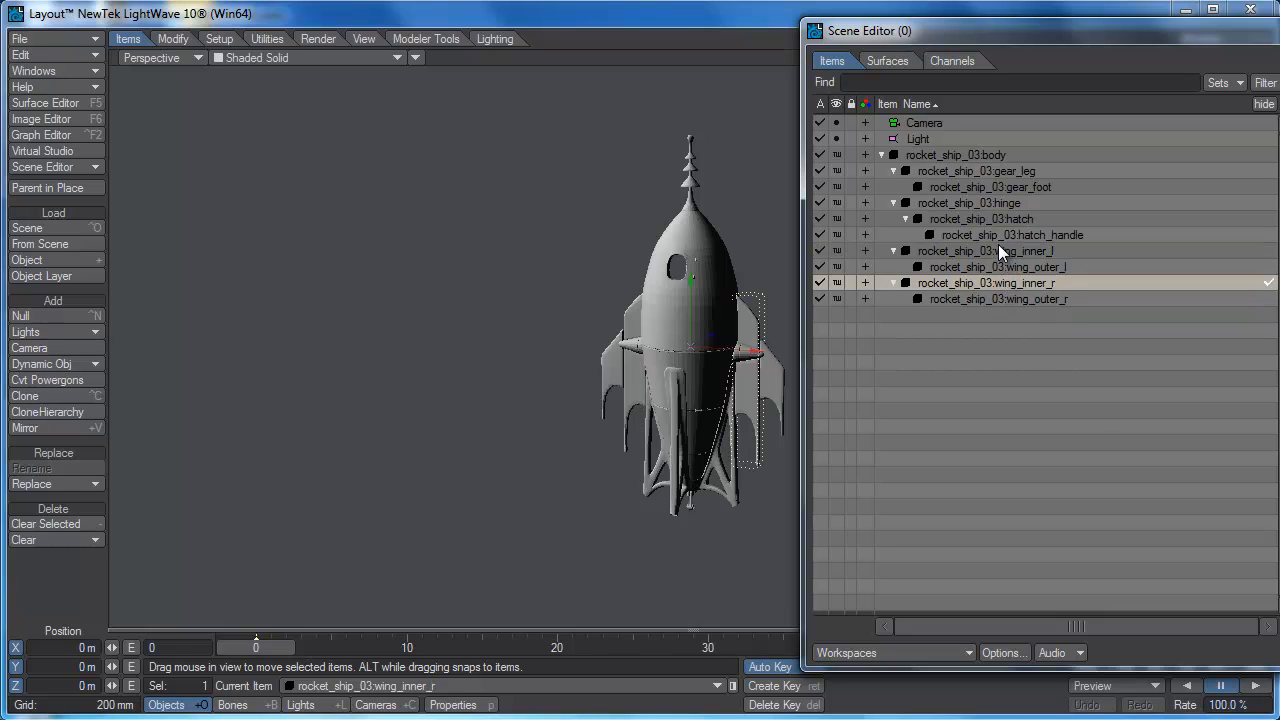
left_click(997, 250, "ctrl")
left_click_drag(948, 30, 1156, 348)
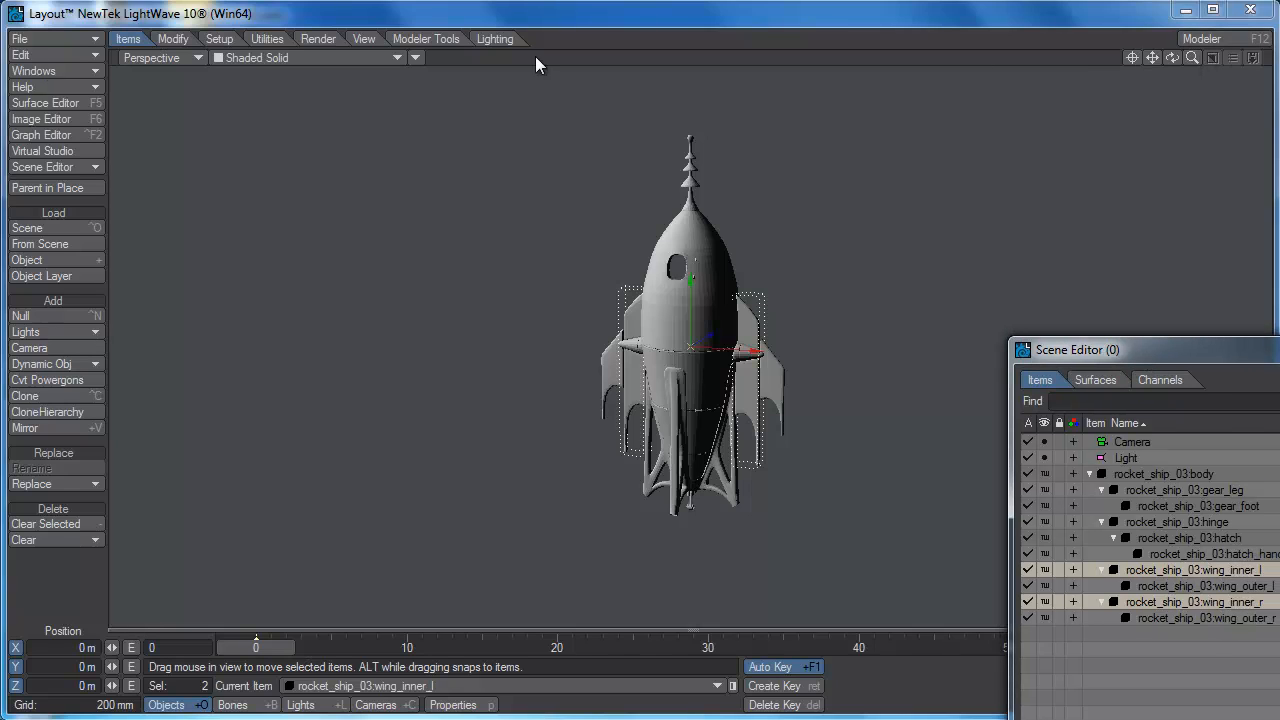
- Set the viewport to a Right (ZY) Wireframe view, close up on the inner wings' round joint
left_click(156, 57)
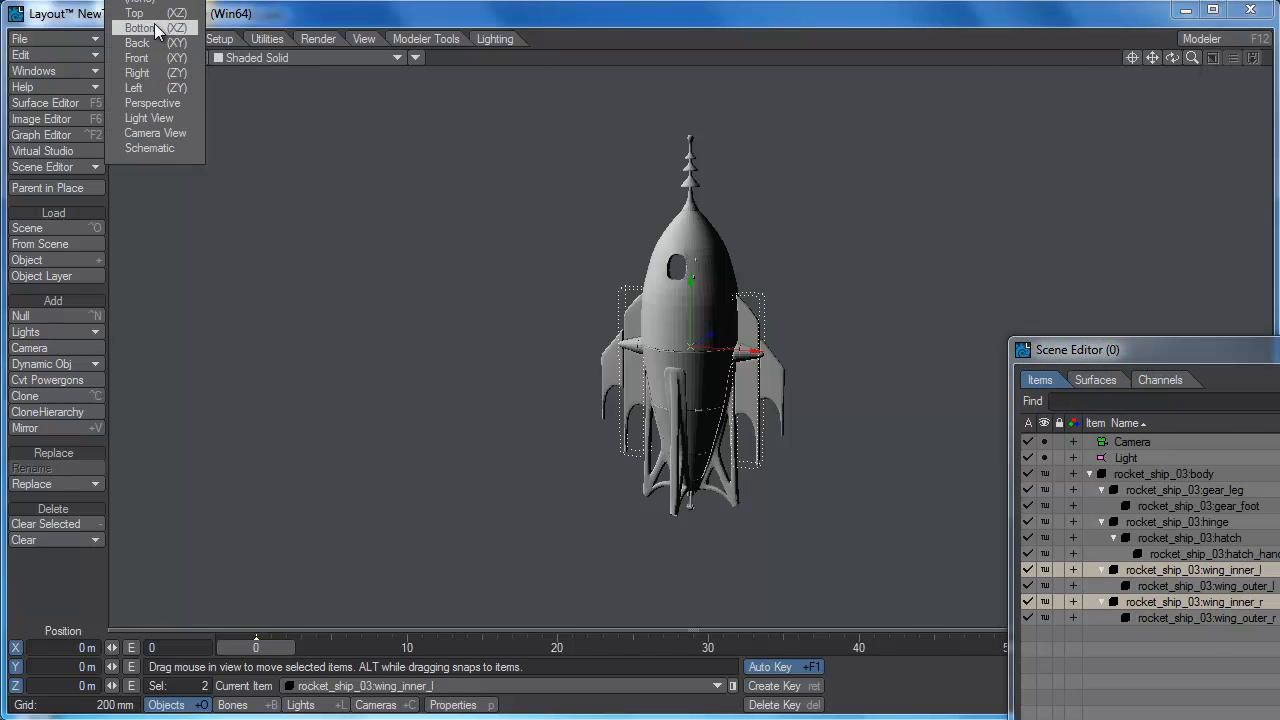
left_click(155, 71)
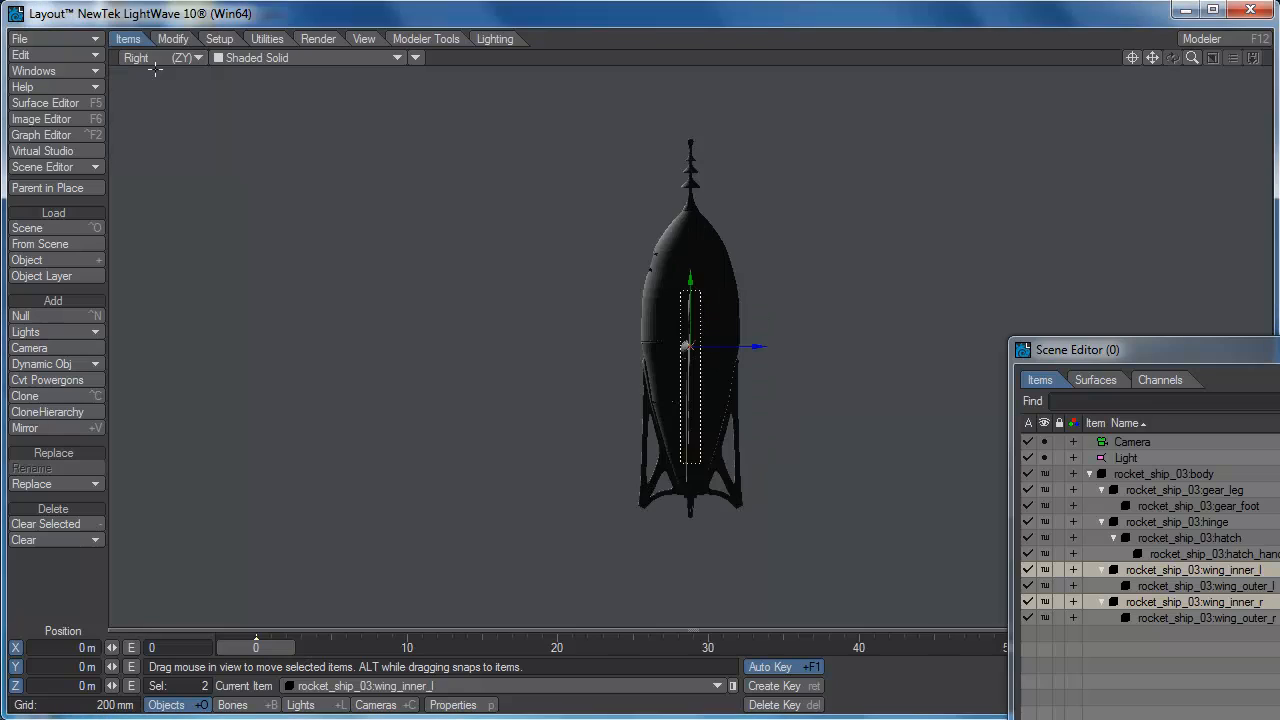
left_click(312, 57)
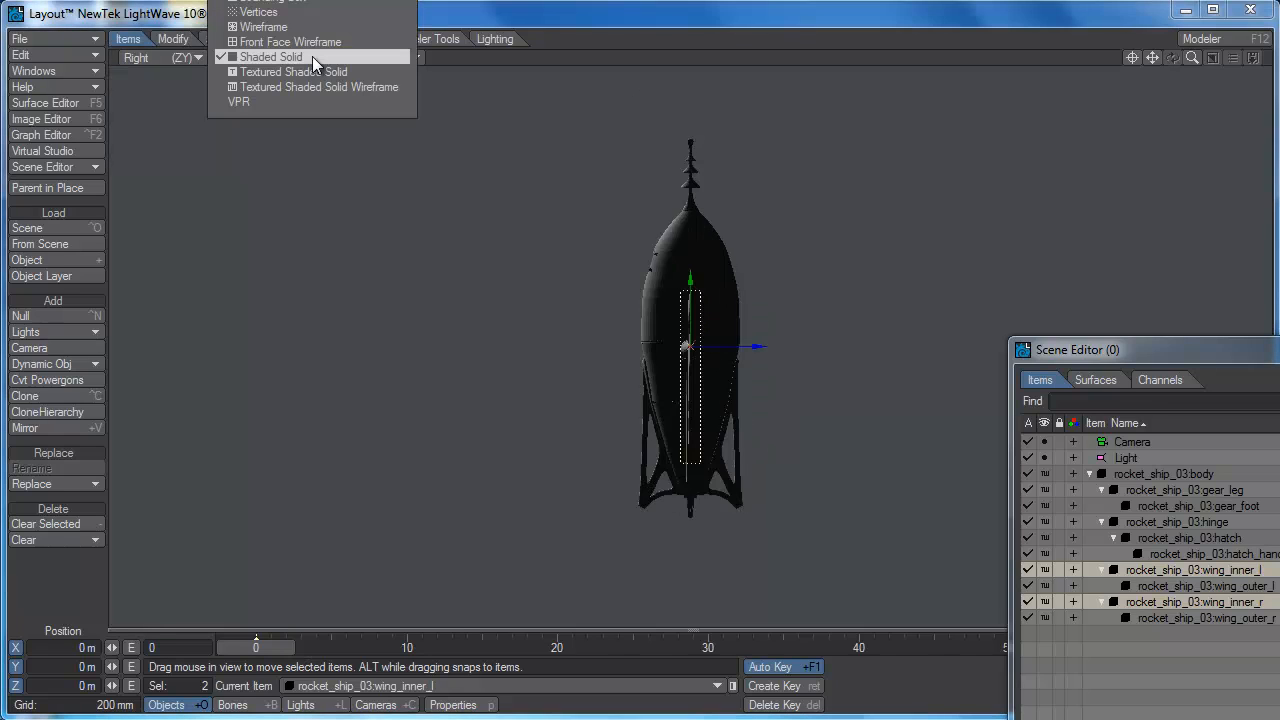
left_click(313, 27)
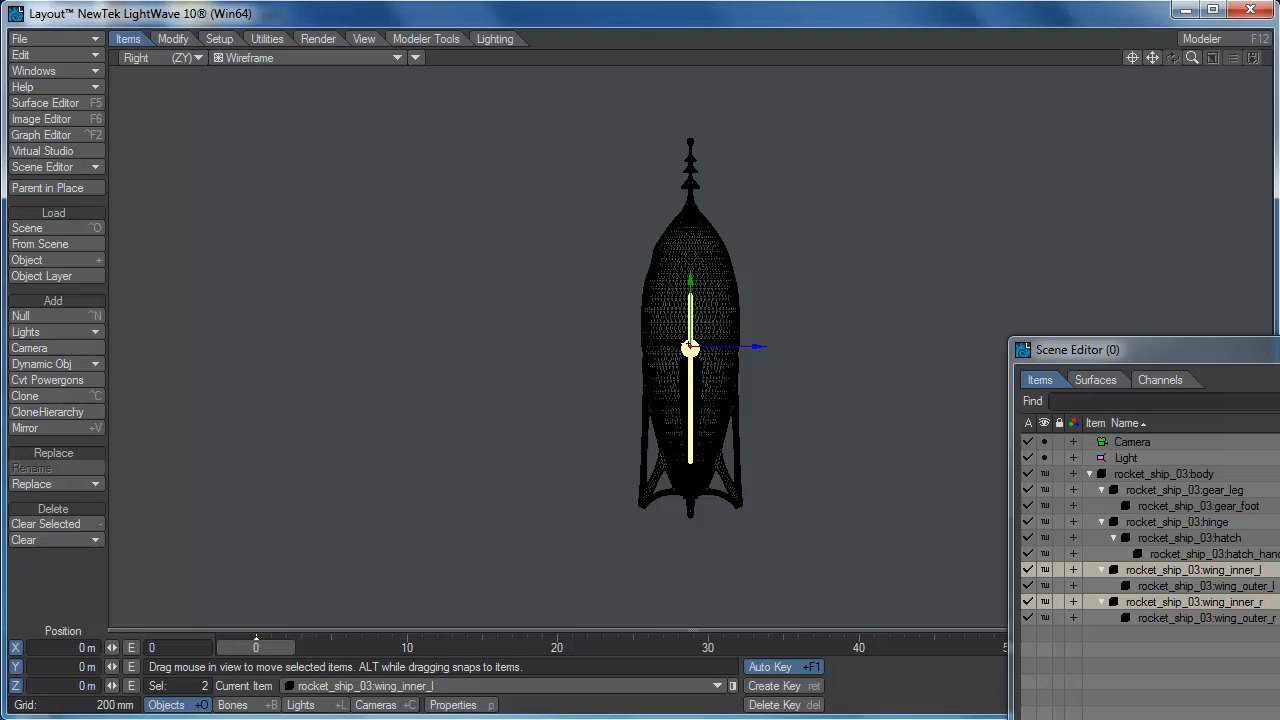
left_click_drag(1192, 57, 1249, 57)
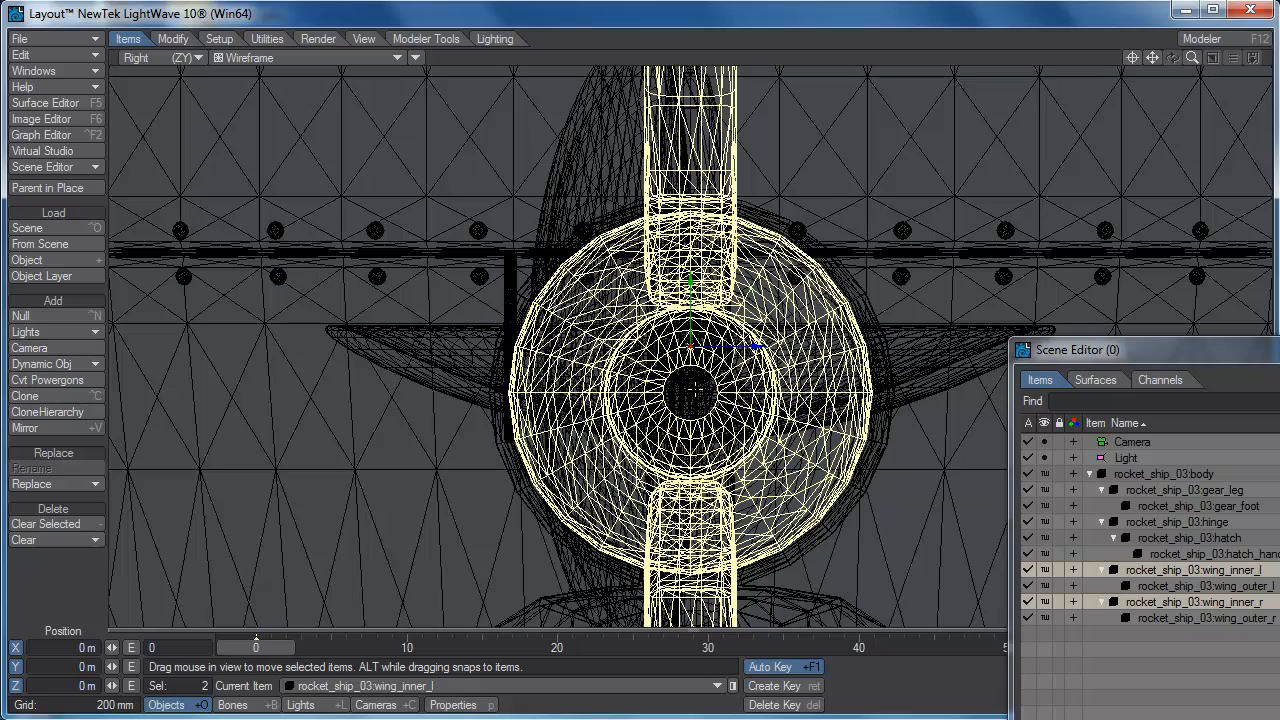
- Move the pivot of both inner wings down to the centre of the round joint, about -4.97 mm in Y
left_click(173, 40)
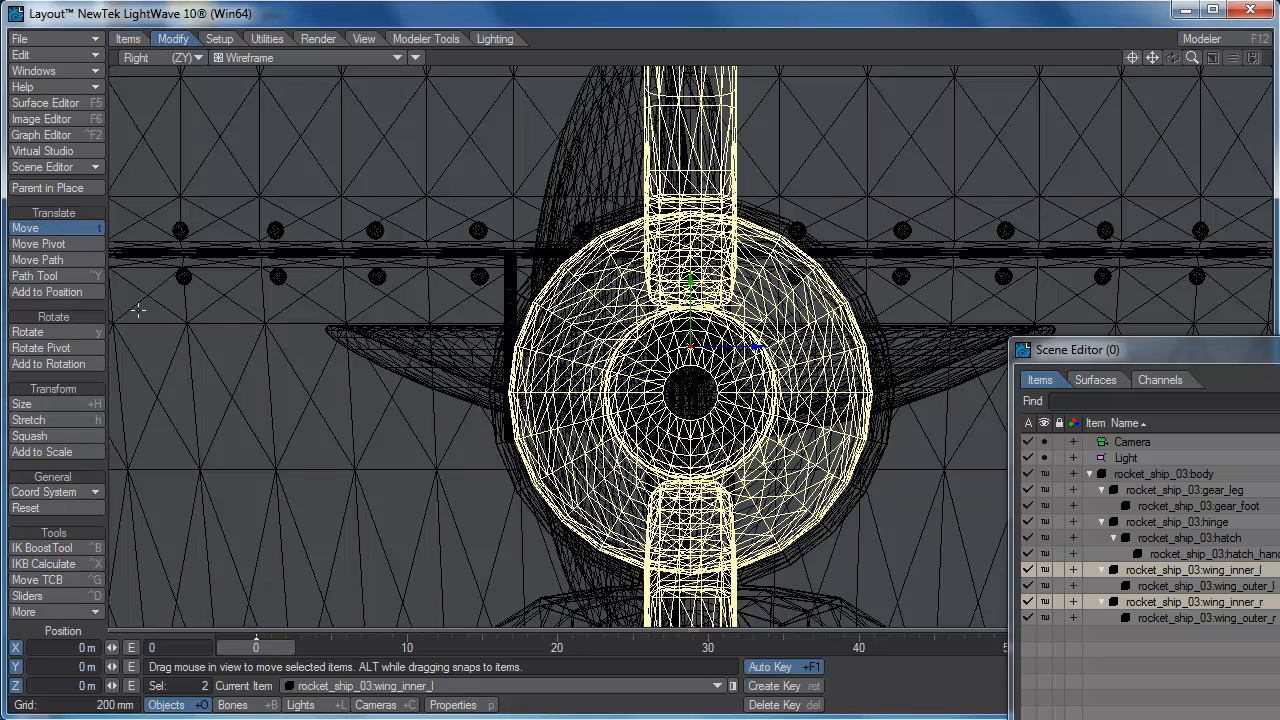
left_click(73, 243)
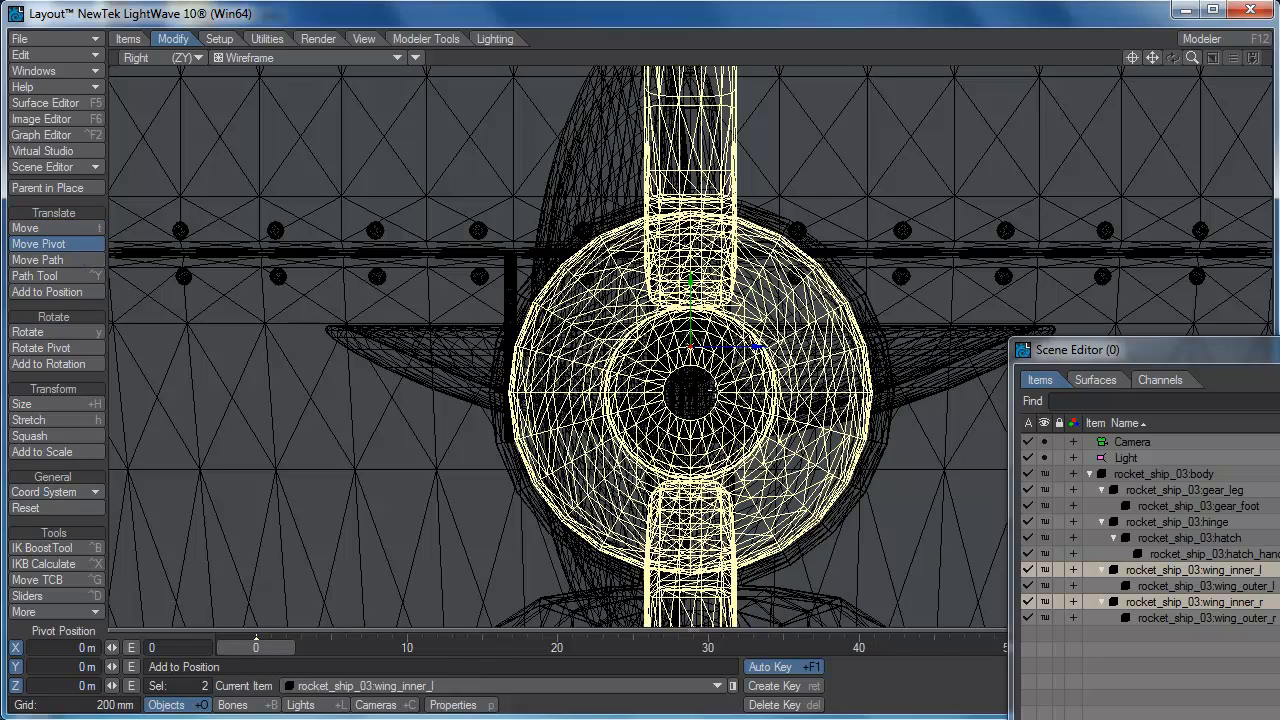
left_click_drag(690, 347, 690, 391)
scroll(703, 457, "up", 3)
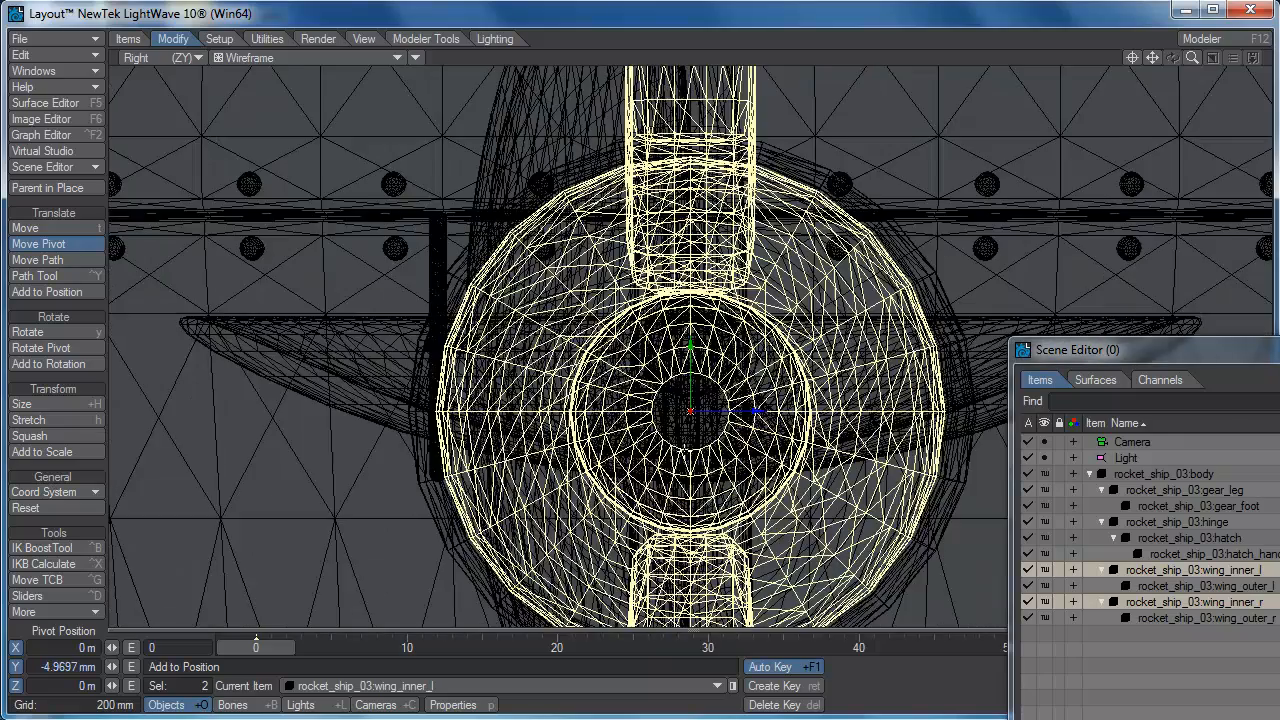
- Centre the view on the selected inner wings and refine their pivot to -4.9998 mm in Y
left_click(1132, 57)
scroll(751, 440, "up", 4)
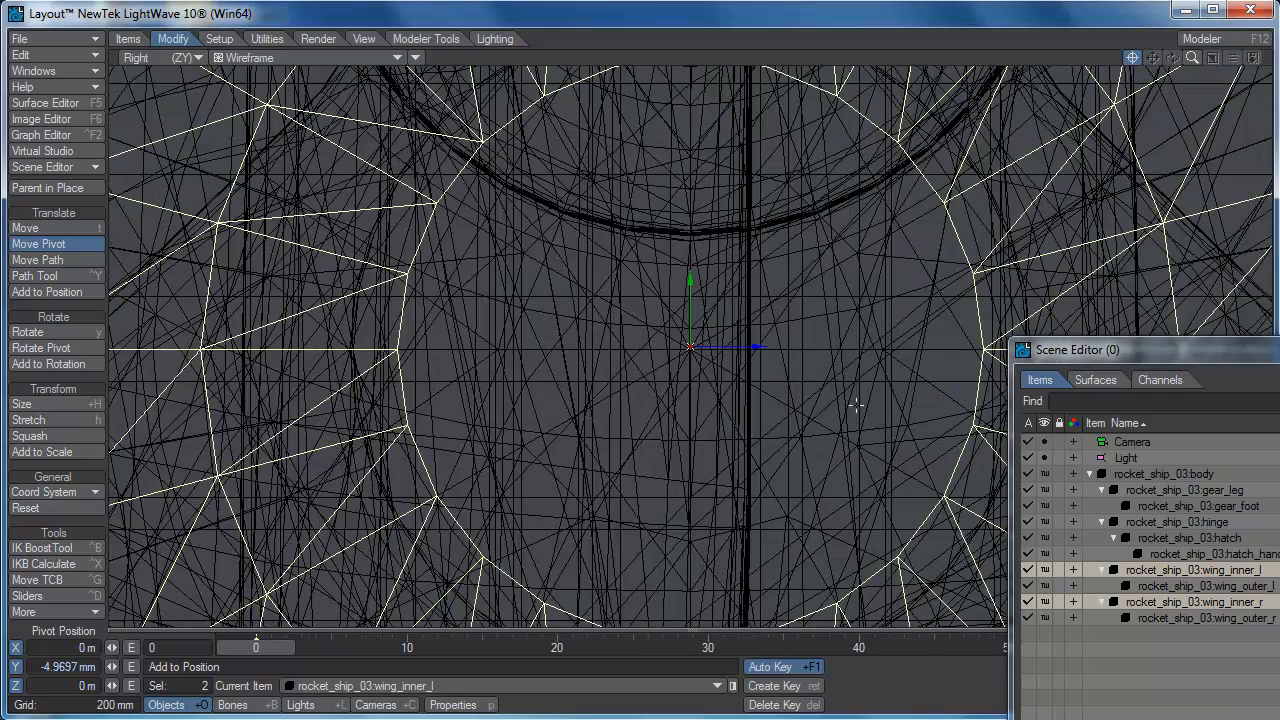
scroll(694, 352, "up", 5)
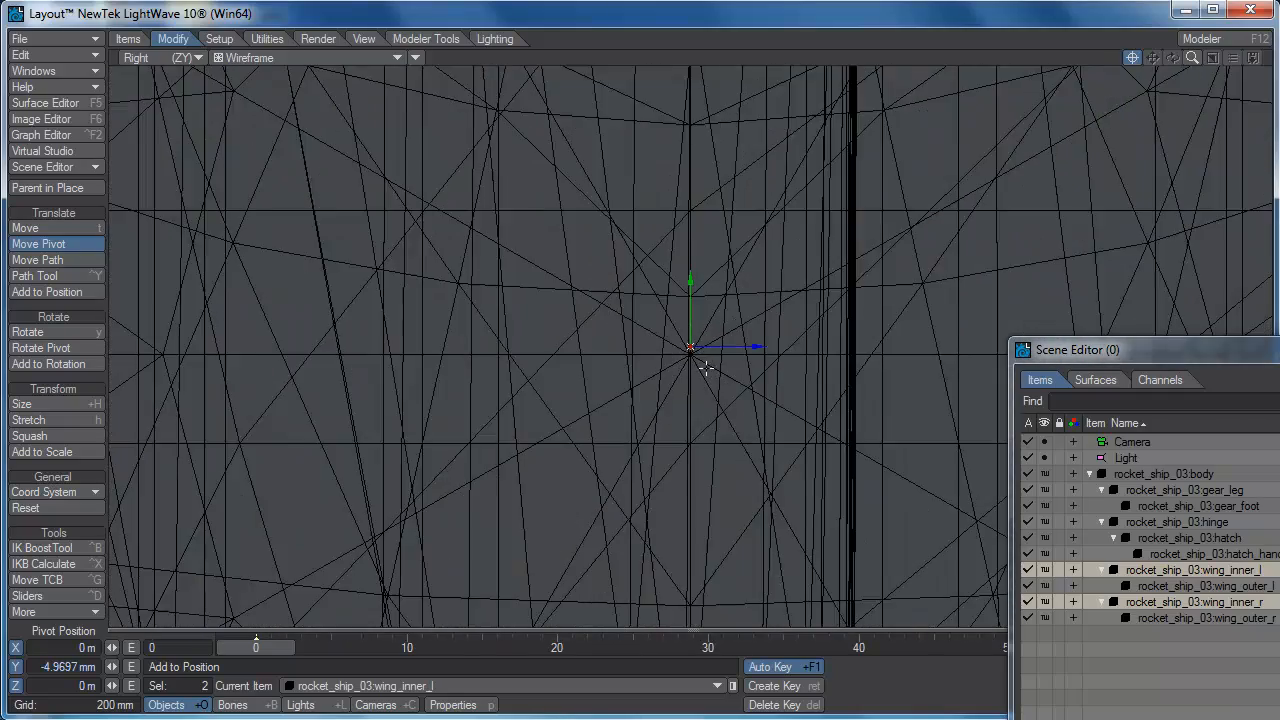
left_click_drag(691, 281, 691, 310)
scroll(694, 352, "up", 4)
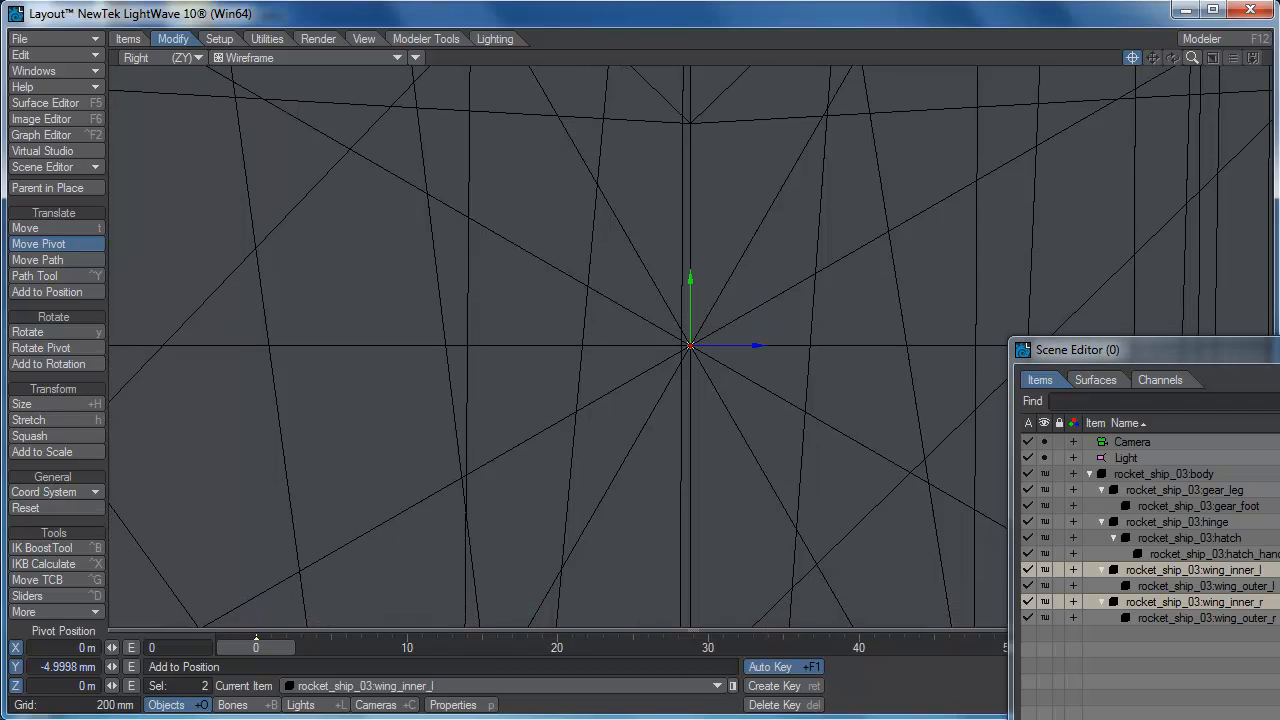
- Fine-tune the inner wings' pivot onto the exact centre point of the joint, at -5 mm in Y
scroll(694, 352, "up", 4)
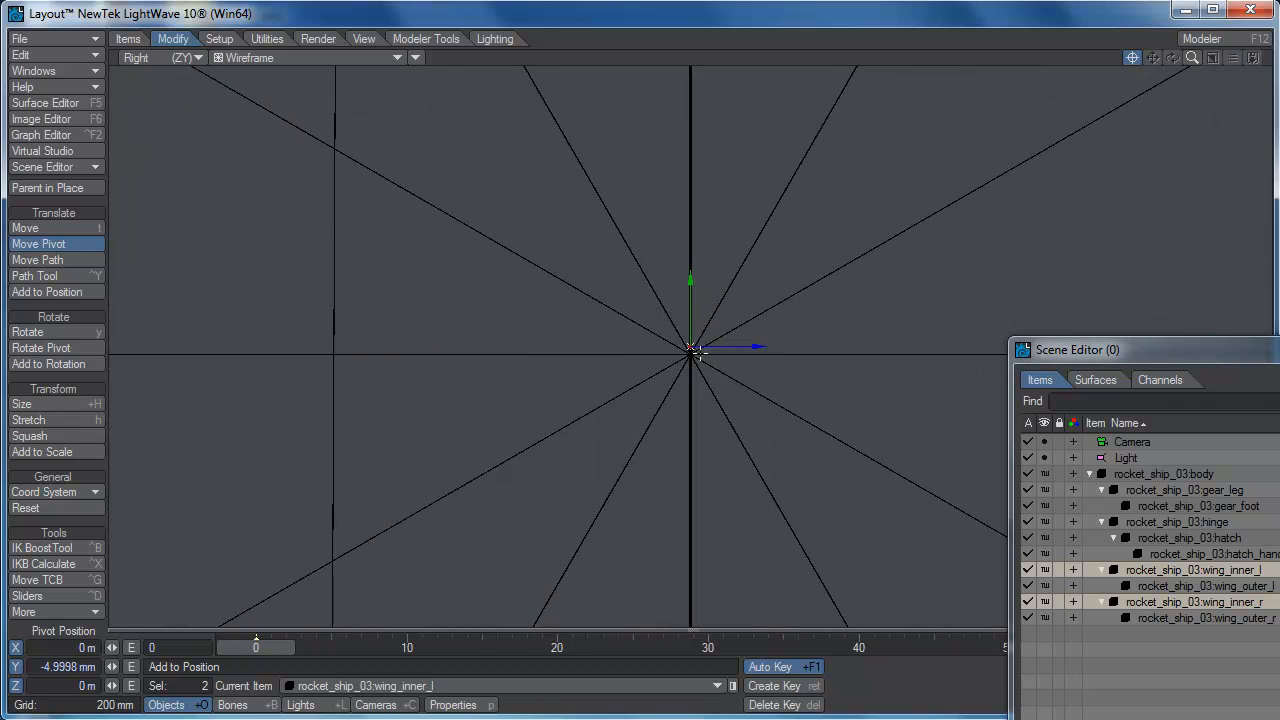
scroll(693, 291, "up", 2)
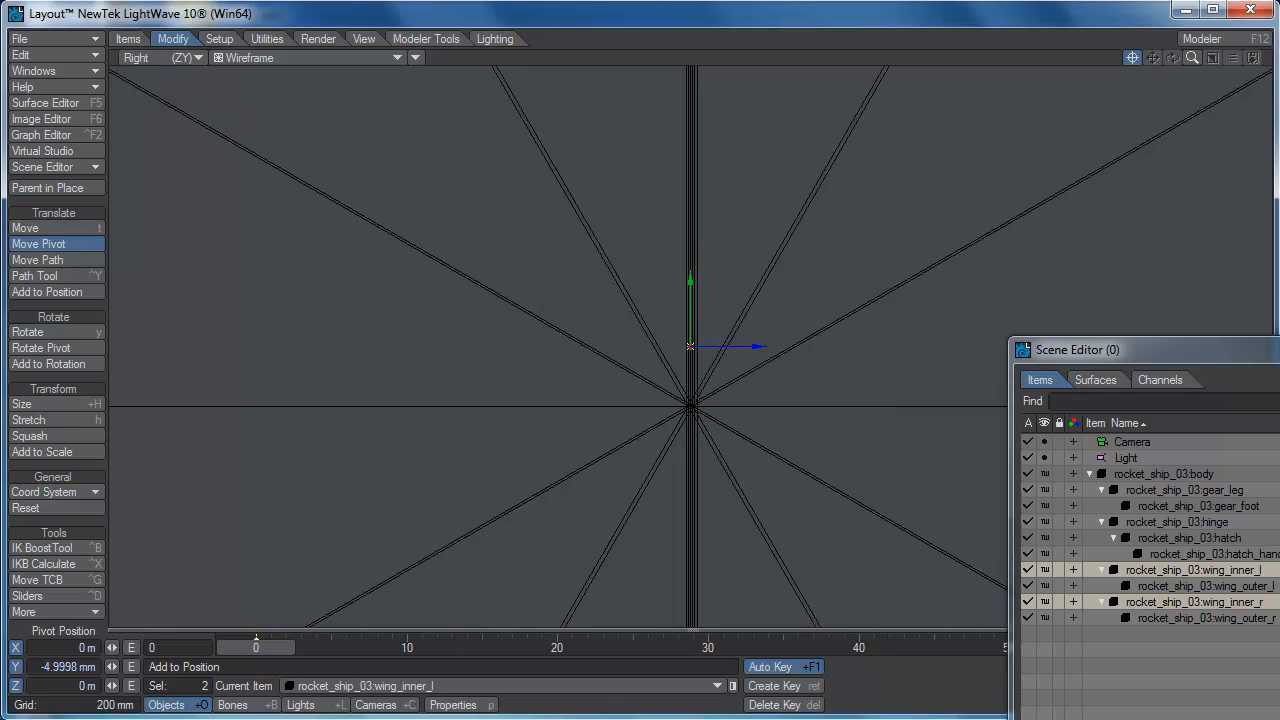
left_click_drag(691, 302, 691, 362)
scroll(691, 287, "up", 2)
scroll(691, 290, "up", 3)
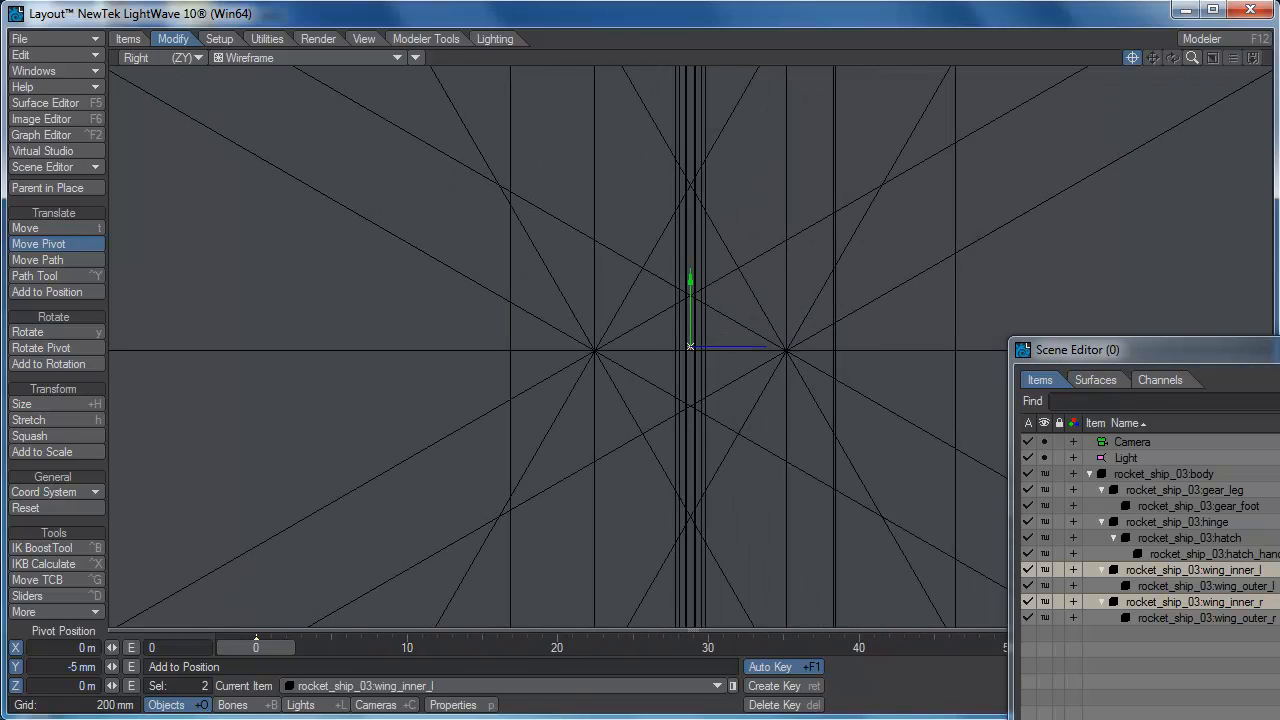
scroll(691, 273, "down", 10)
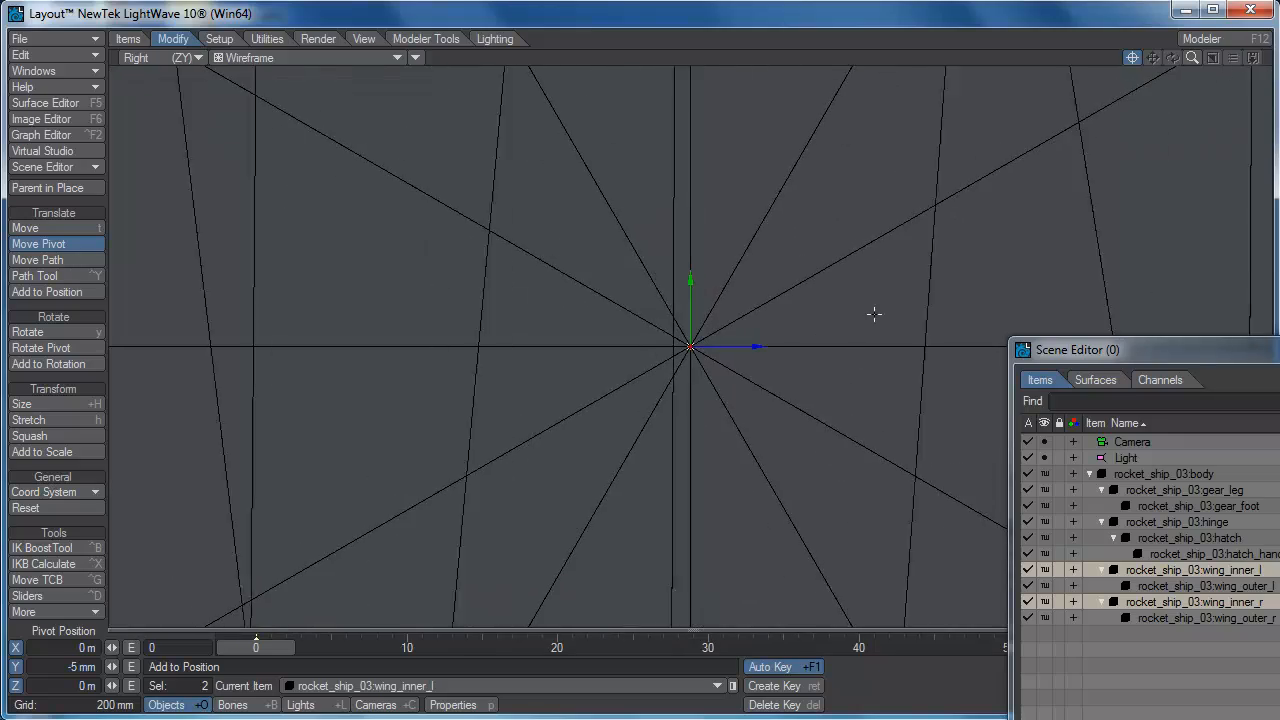
scroll(874, 314, "down", 8)
scroll(850, 300, "up", 4)
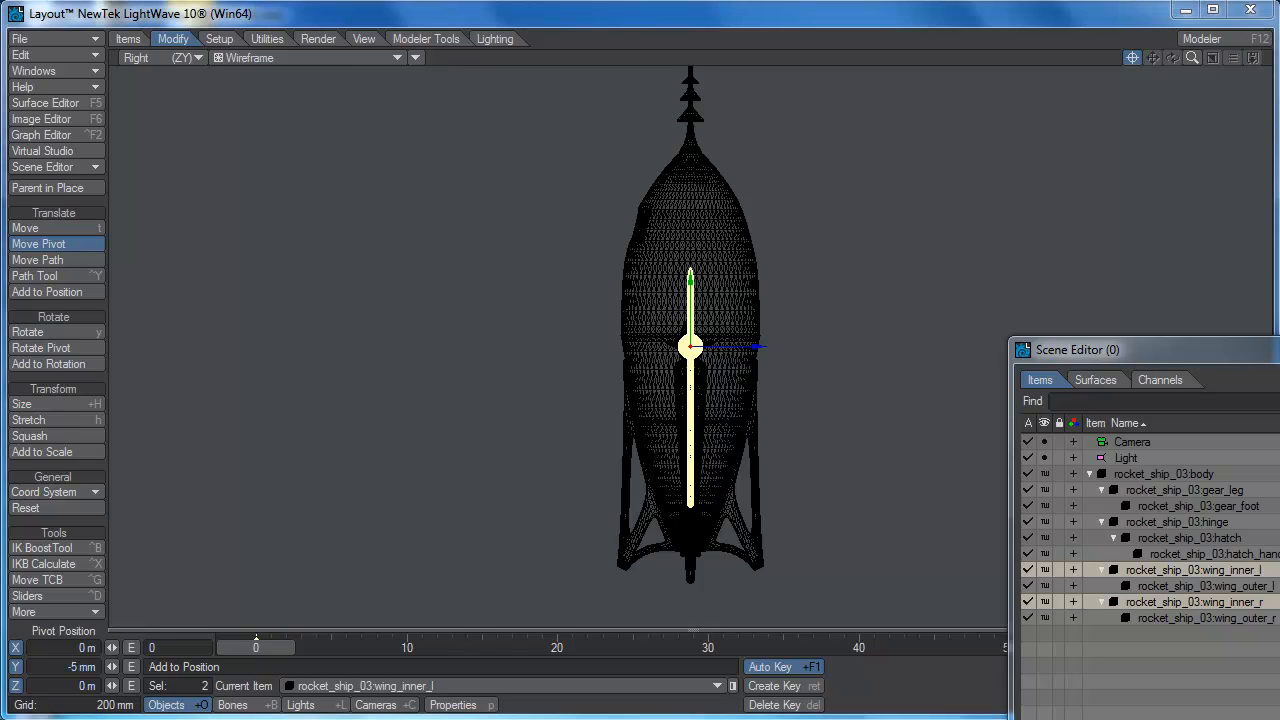
- Switch to a Perspective view in Shaded Solid and test-rotate both inner wings to a pitch of 18.50°
left_click(155, 60)
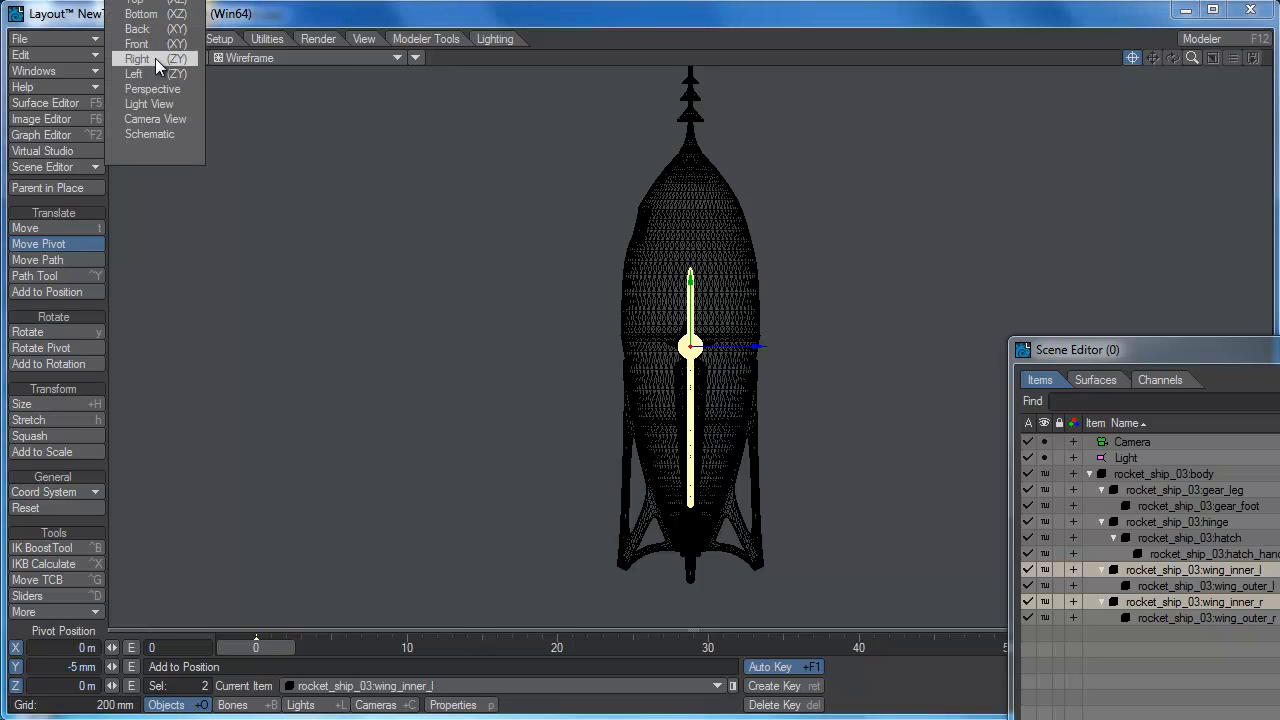
left_click(153, 89)
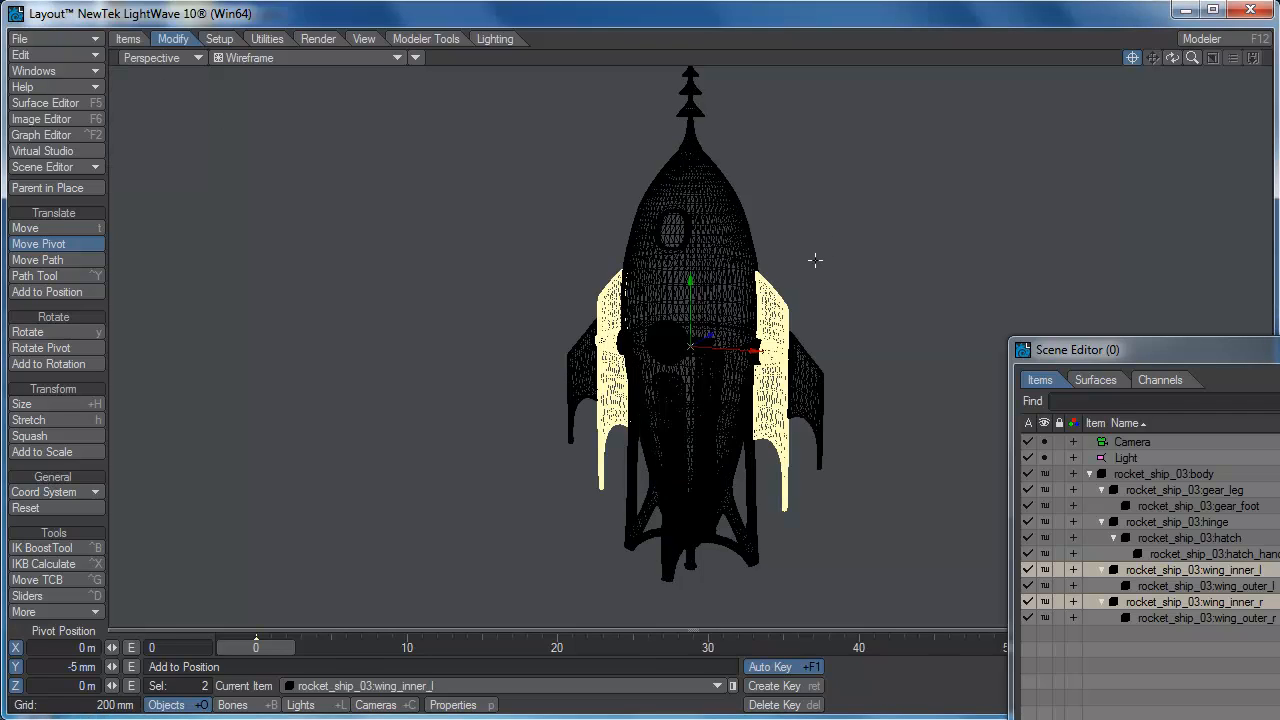
key("y")
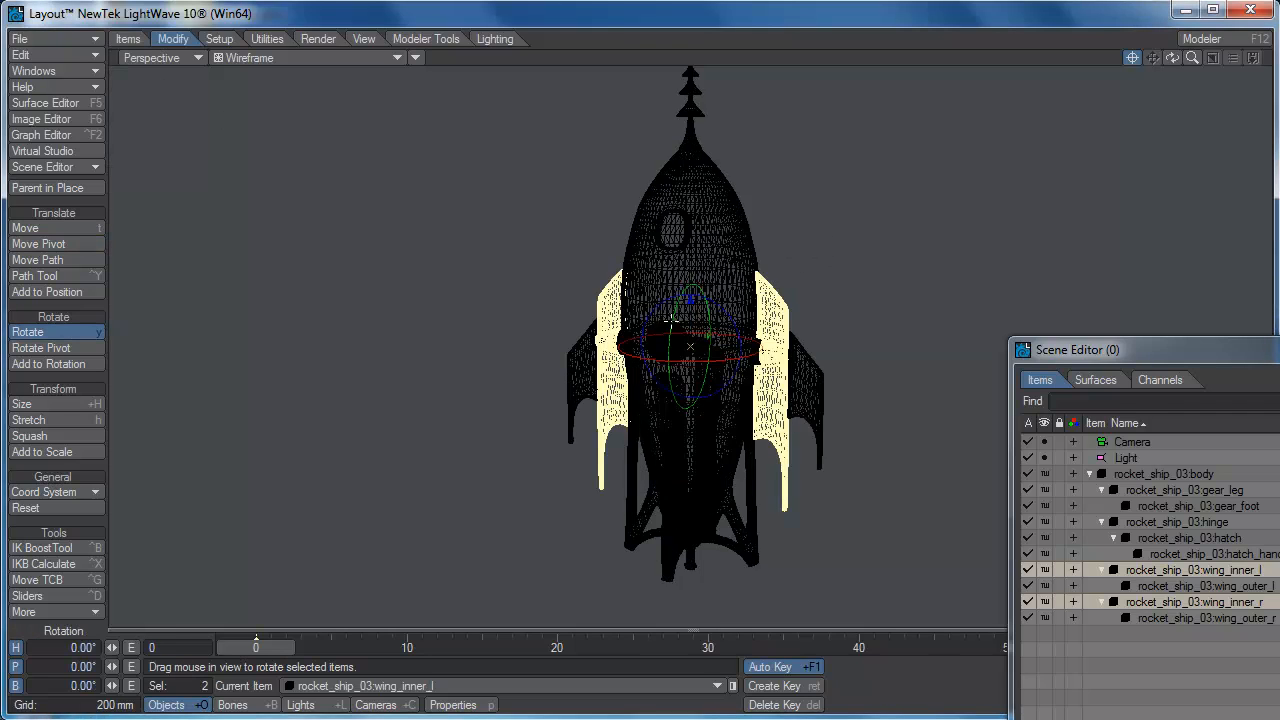
mouse_move(672, 318)
left_mouse_down()
mouse_move(660, 345)
mouse_move(632, 325)
mouse_move(645, 338)
mouse_move(648, 322)
left_mouse_up()
left_click(257, 61)
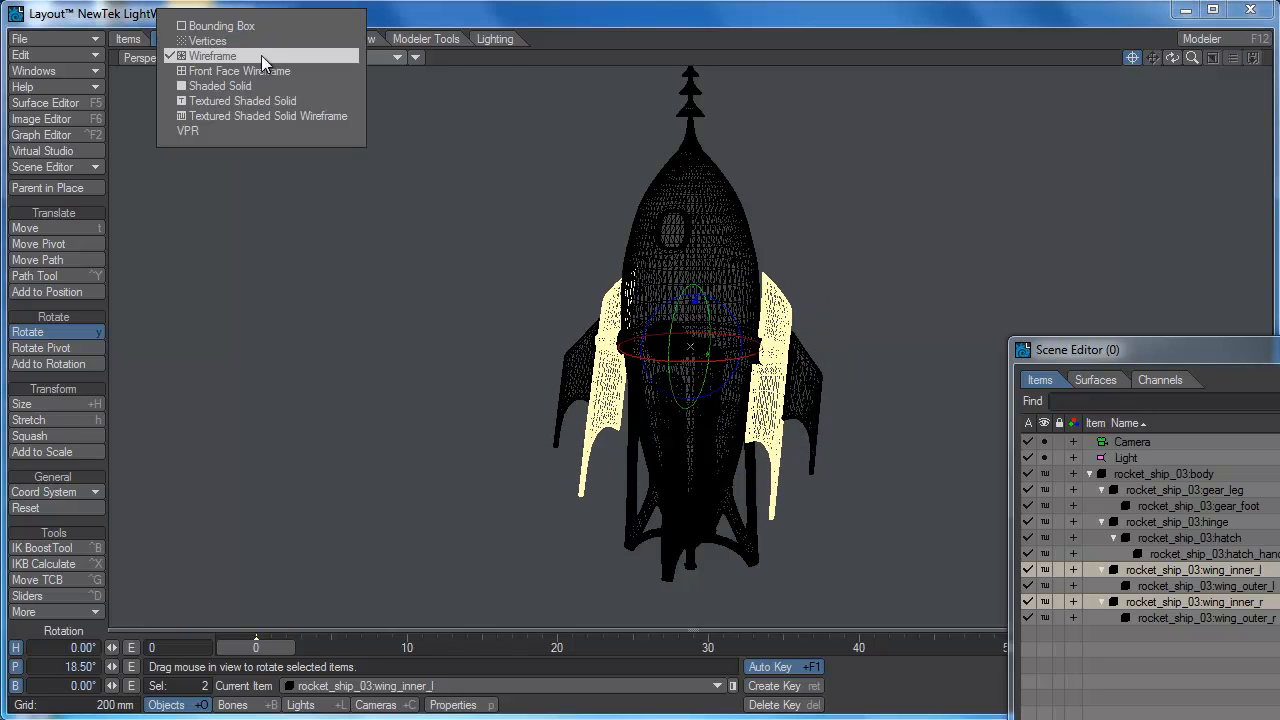
left_click(267, 85)
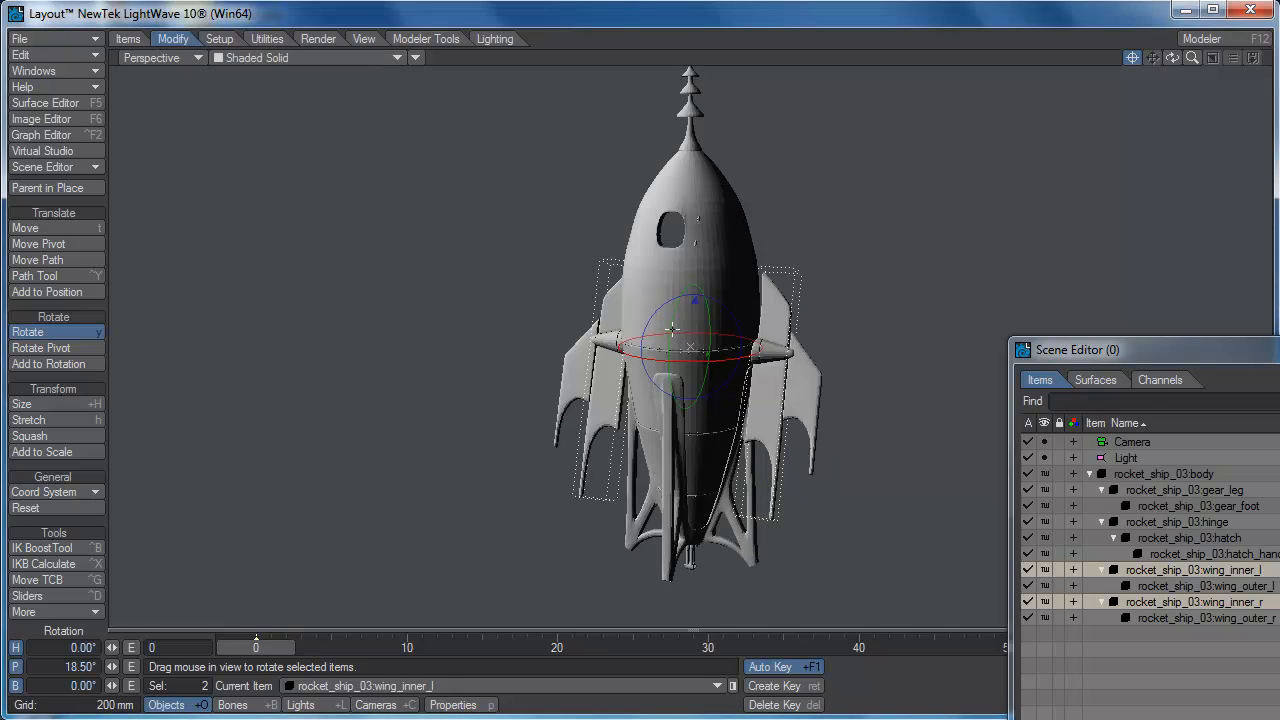
- Swing the inner wings to a pitch of about -10.40° as a test and reset their pitch to 0°
scroll(676, 326, "up", 3)
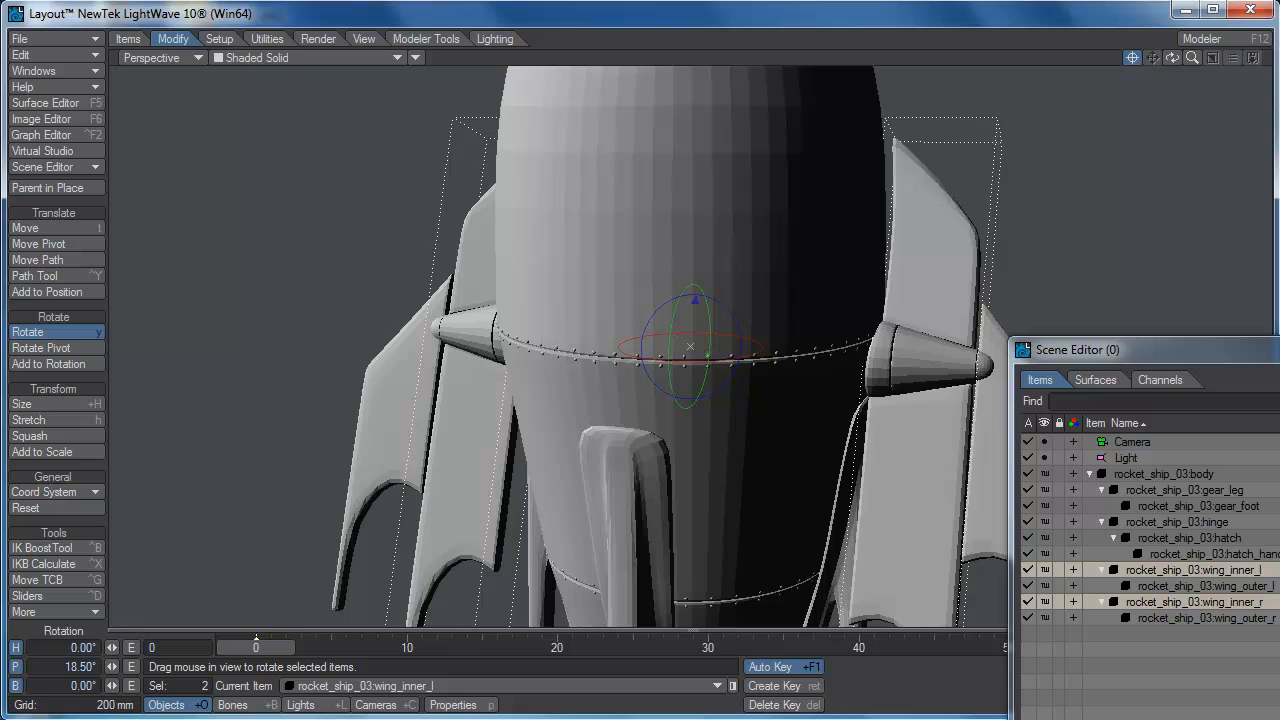
left_click_drag(676, 321, 676, 380)
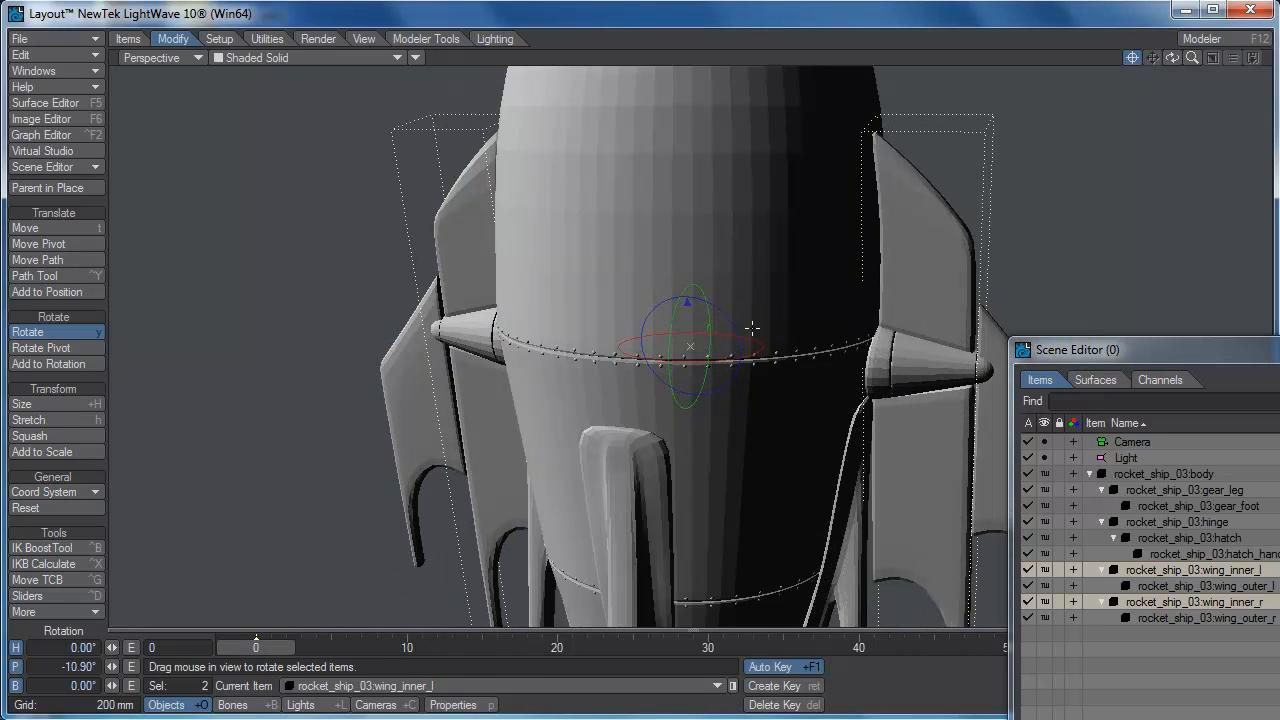
mouse_move(672, 318)
left_mouse_down()
mouse_move(672, 360)
mouse_move(672, 300)
mouse_move(672, 345)
mouse_move(672, 316)
left_mouse_up()
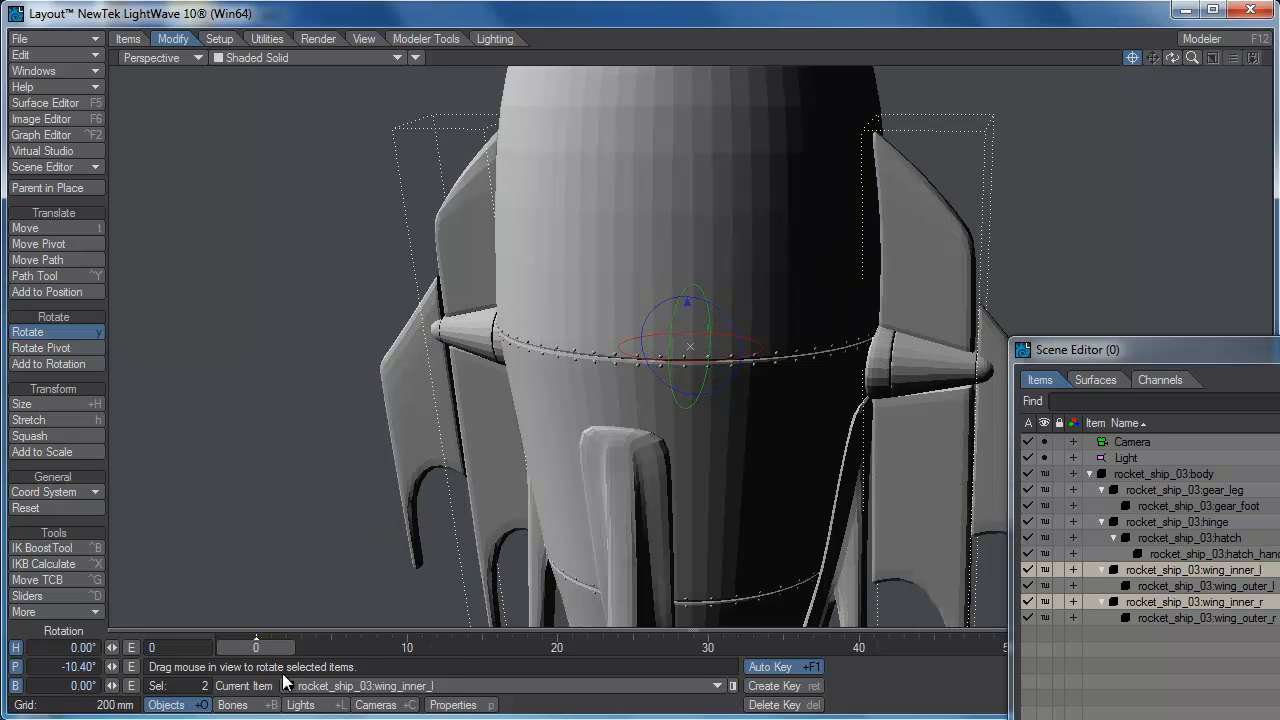
left_click(64, 662)
type("0")
key("Tab")
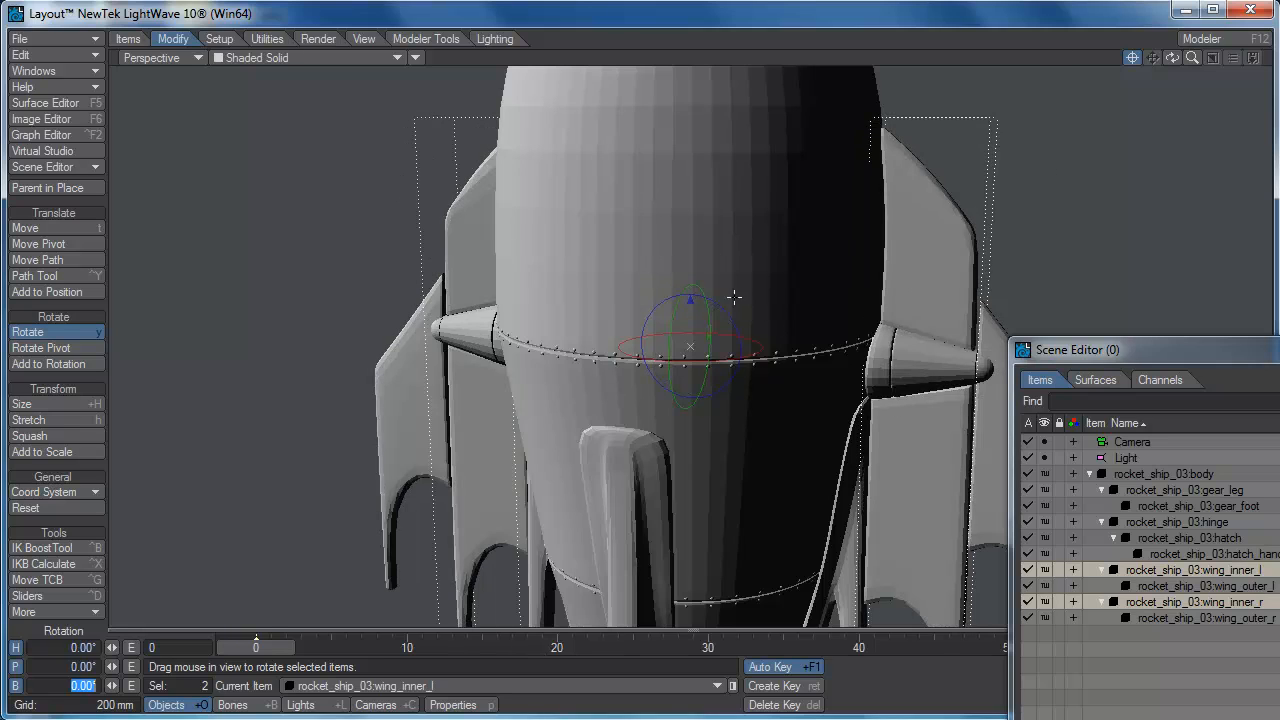
key("Return")
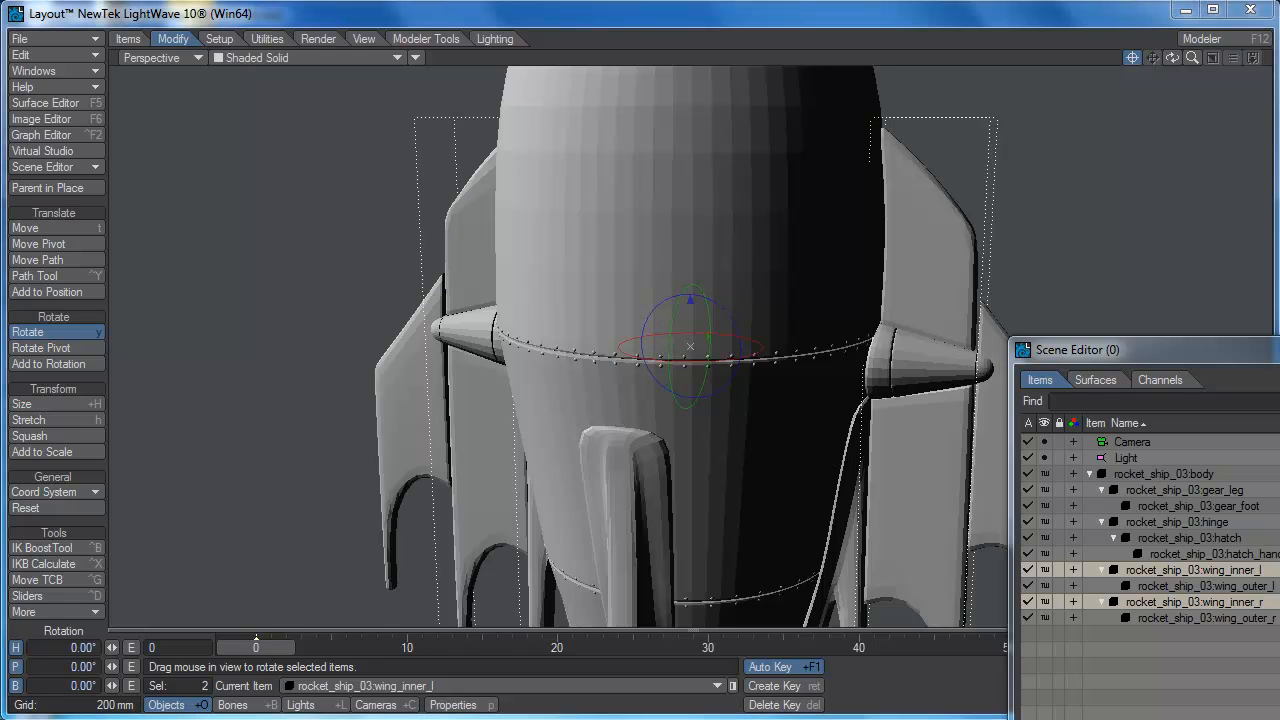
- Lock the heading and bank rotation channels of both inner wings, undoing the free test rotations
left_click_drag(804, 147, 815, 114)
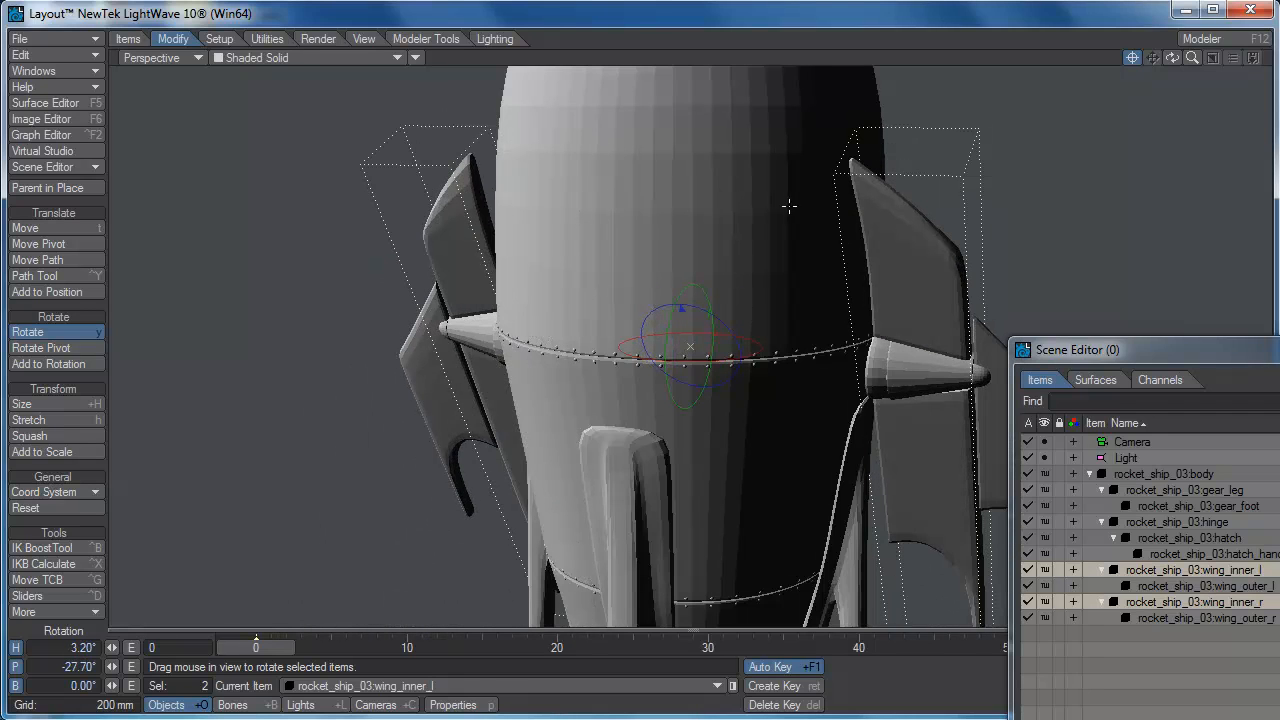
key("ctrl+z")
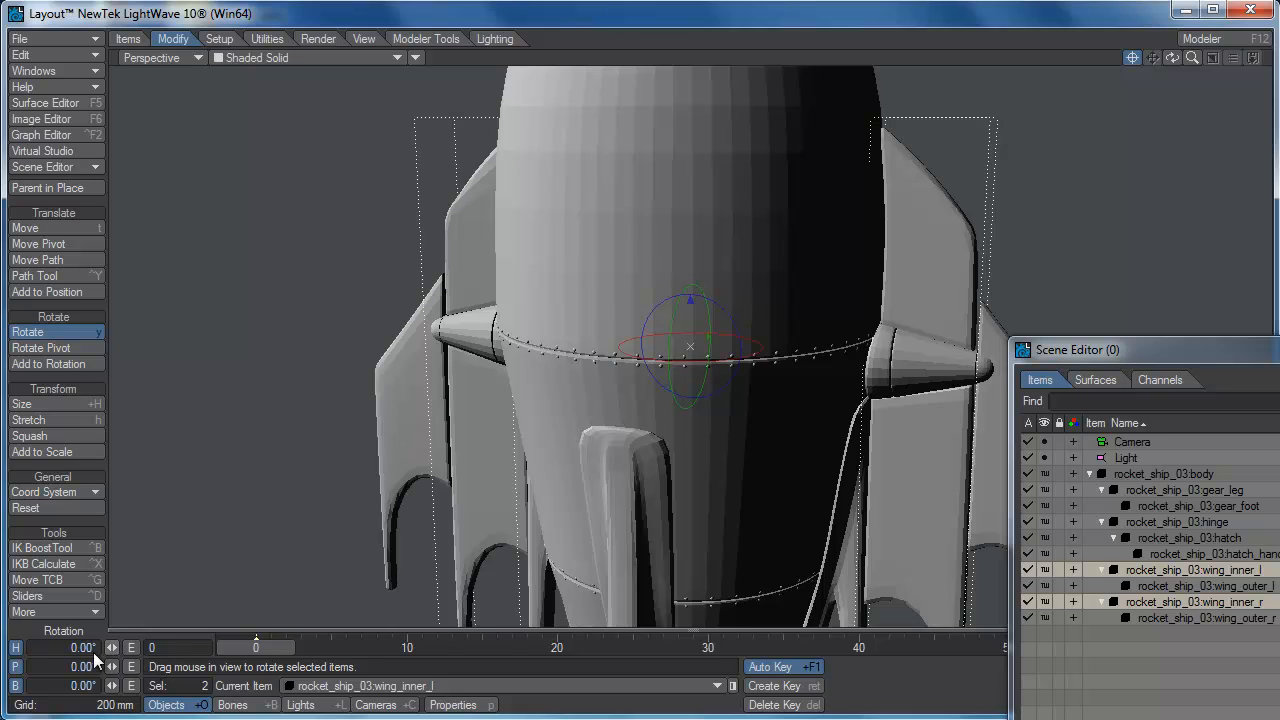
left_click(16, 648)
left_click(16, 686)
mouse_move(692, 240)
left_mouse_down()
mouse_move(692, 320)
mouse_move(693, 241)
left_mouse_up()
key("ctrl+z")
- Select both outer wings and display them in a Right (ZY) Wireframe view
left_click(1182, 619)
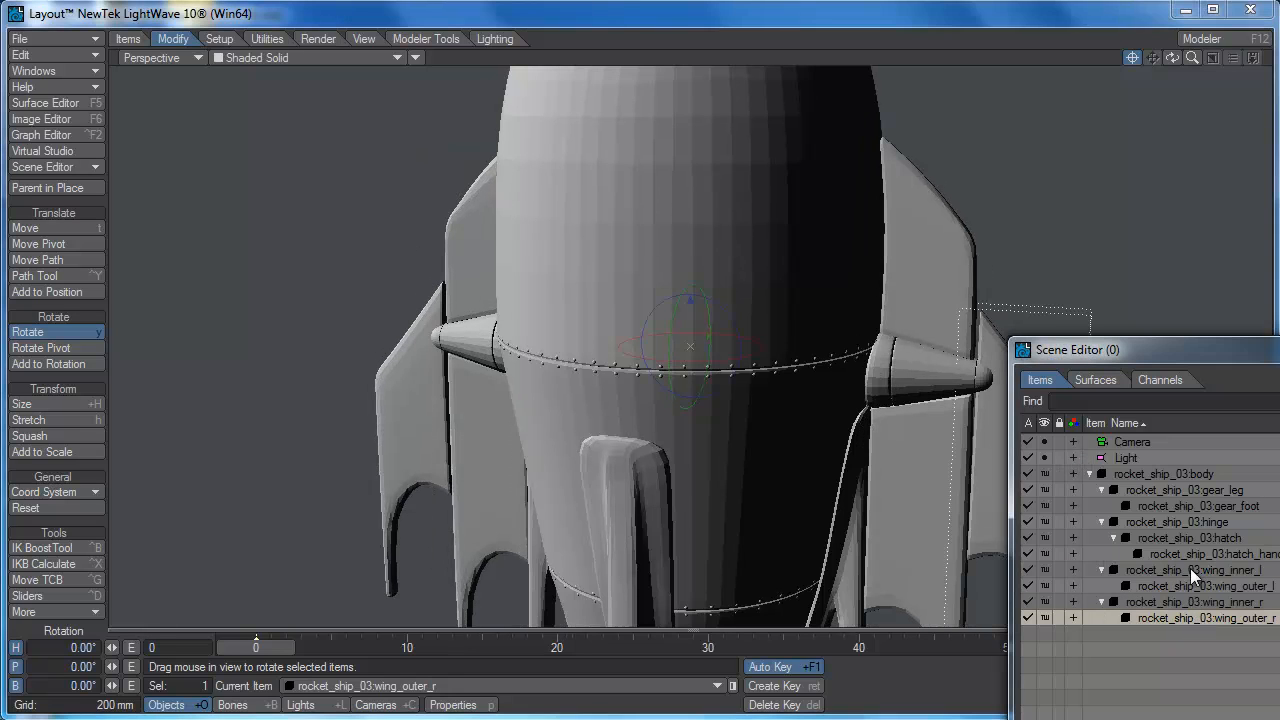
left_click(1183, 587, "ctrl")
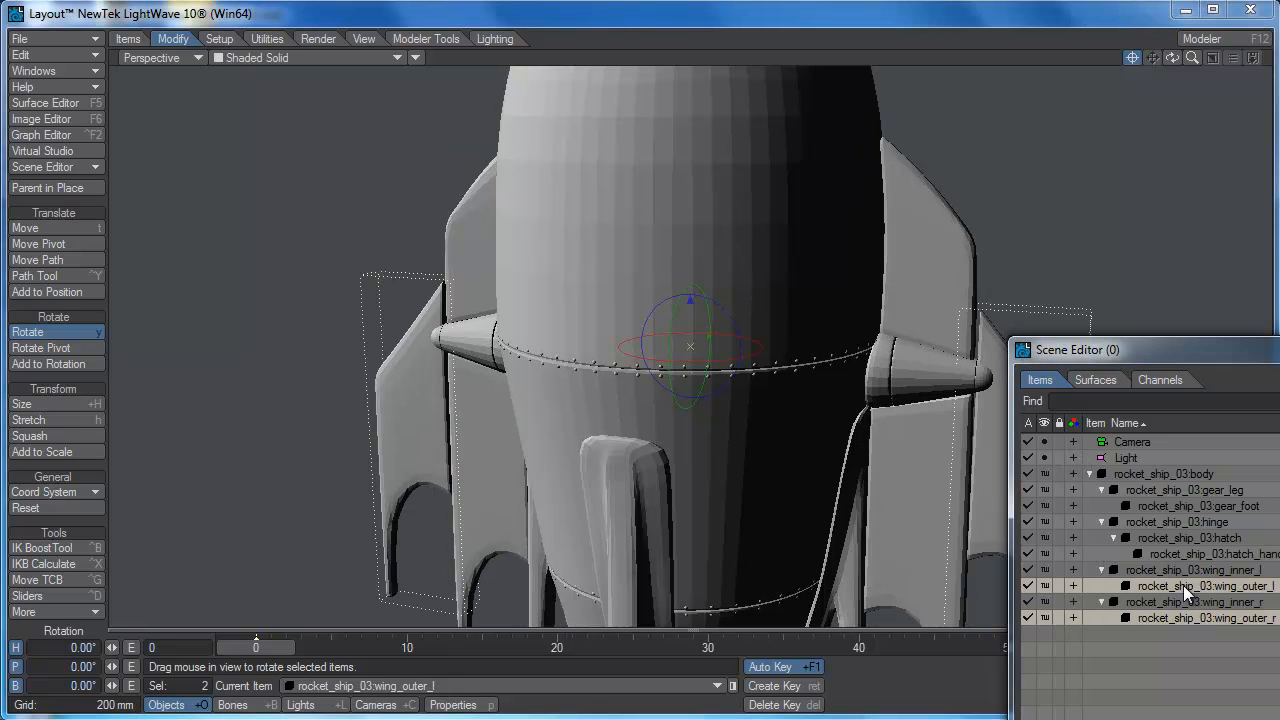
left_click(277, 55)
left_click(276, 27)
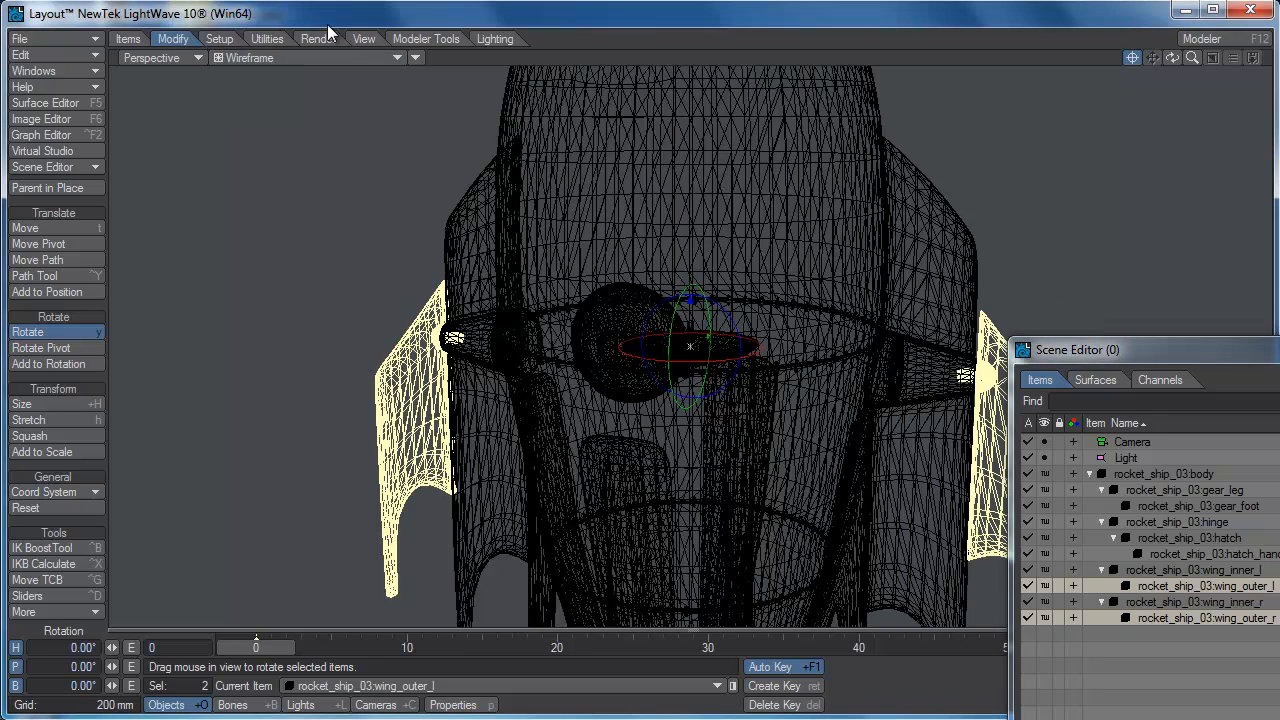
left_click(152, 58)
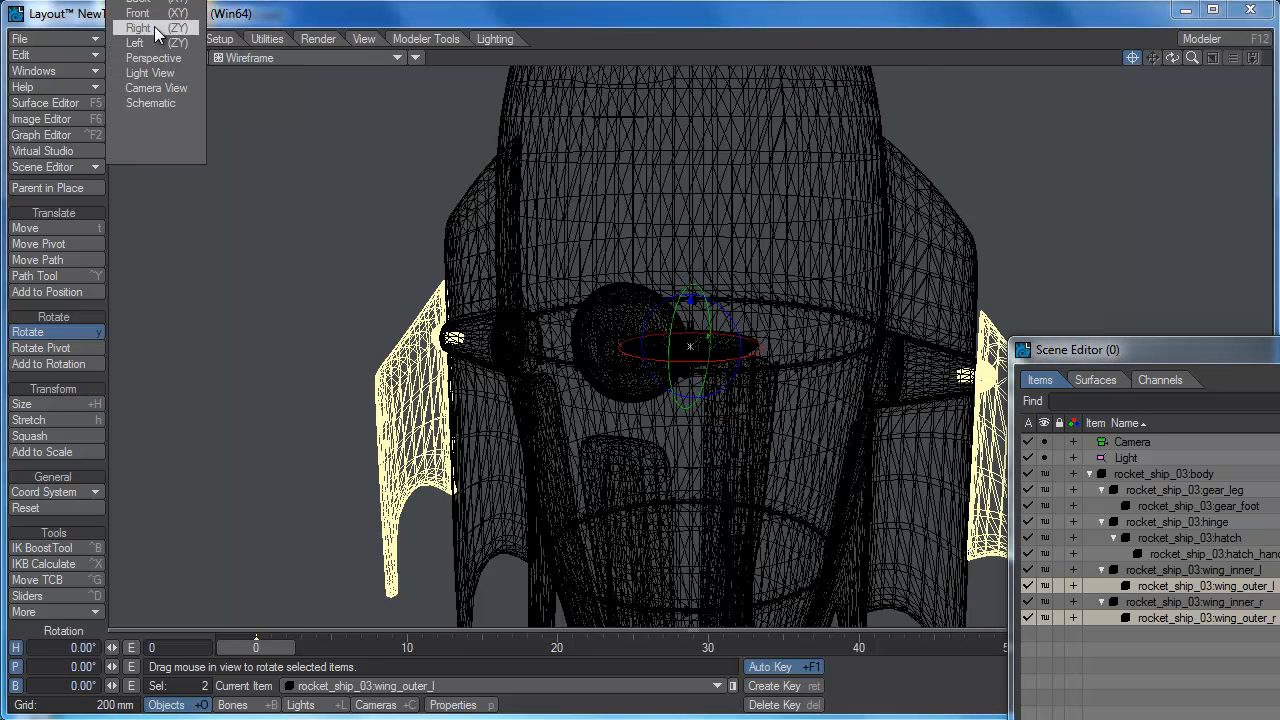
left_click(160, 28)
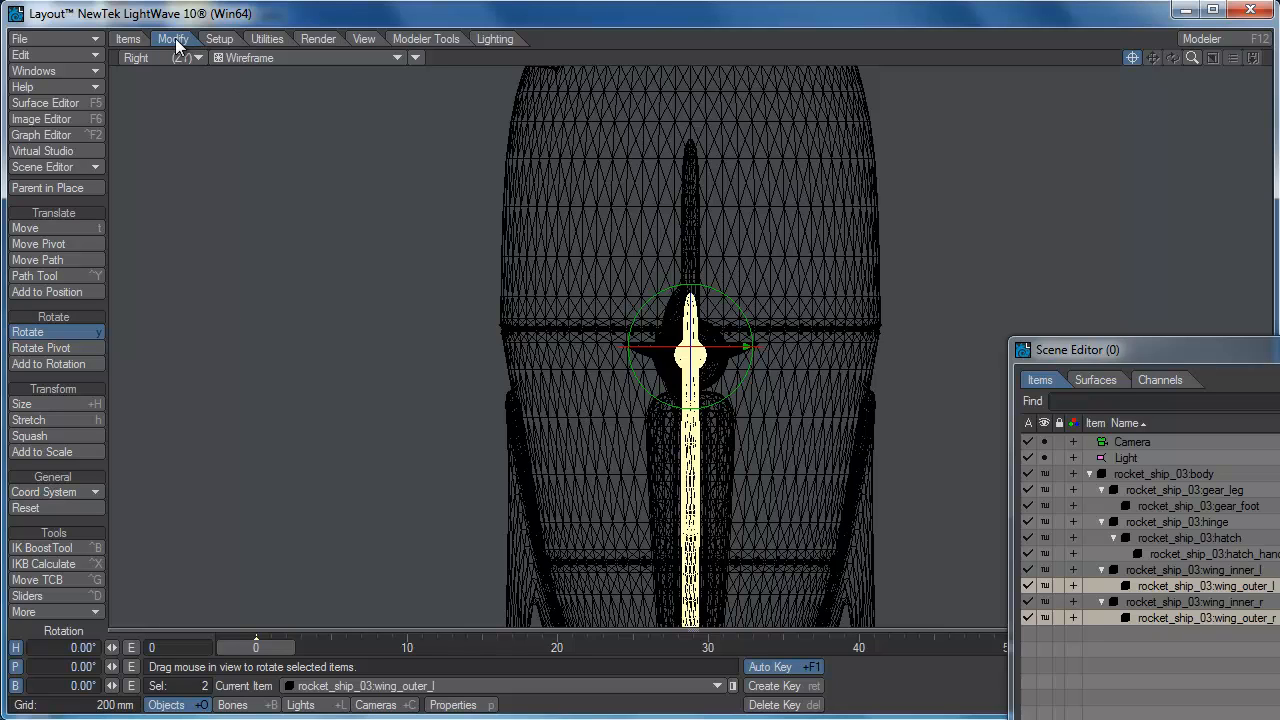
- Move the pivot of both outer wings down to the centre of their round joint, about -5.016 mm in Y
left_click(76, 245)
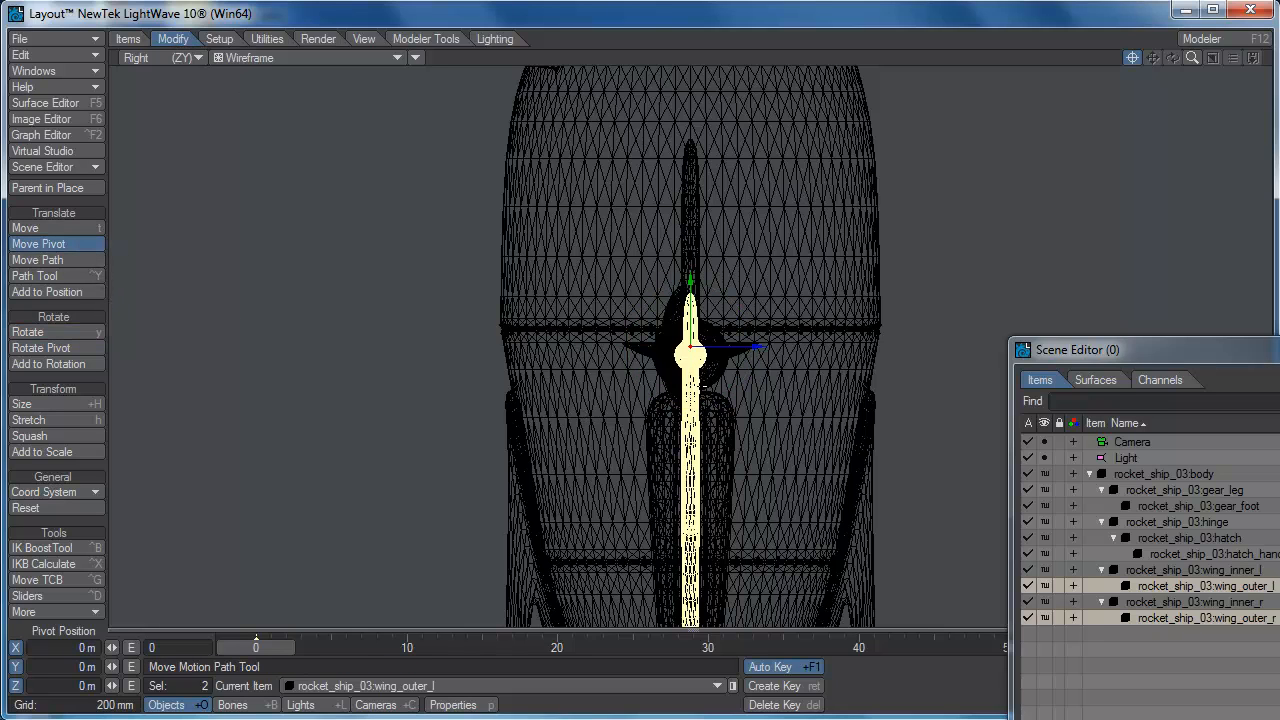
scroll(690, 350, "up", 5)
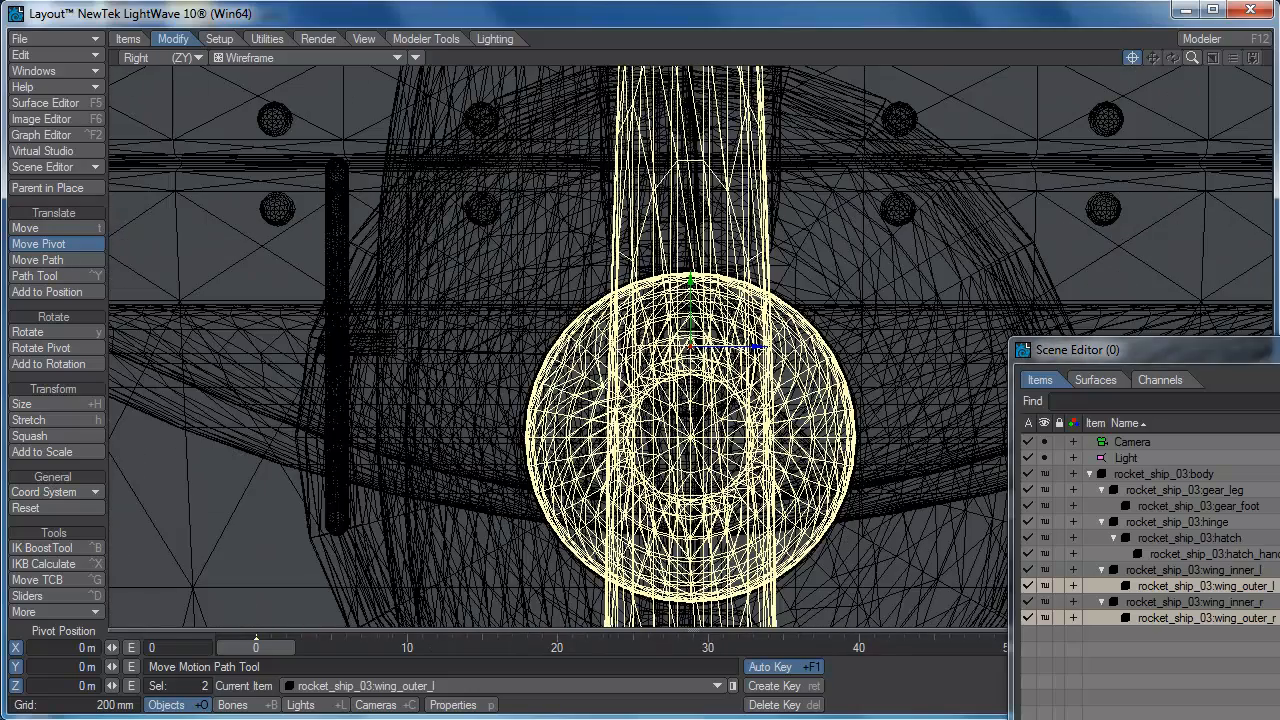
left_click_drag(690, 282, 690, 373)
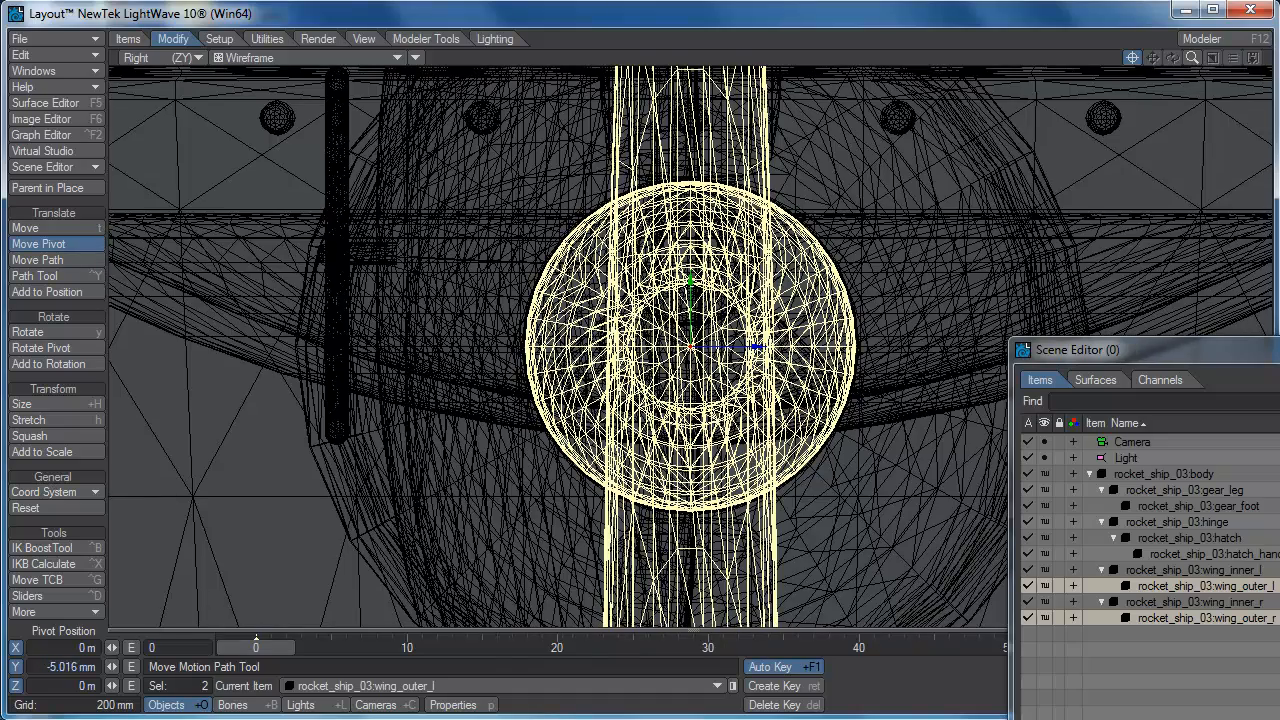
- Refine the outer wings' pivot at close range to -5.0001 mm in Y
scroll(690, 347, "up", 10)
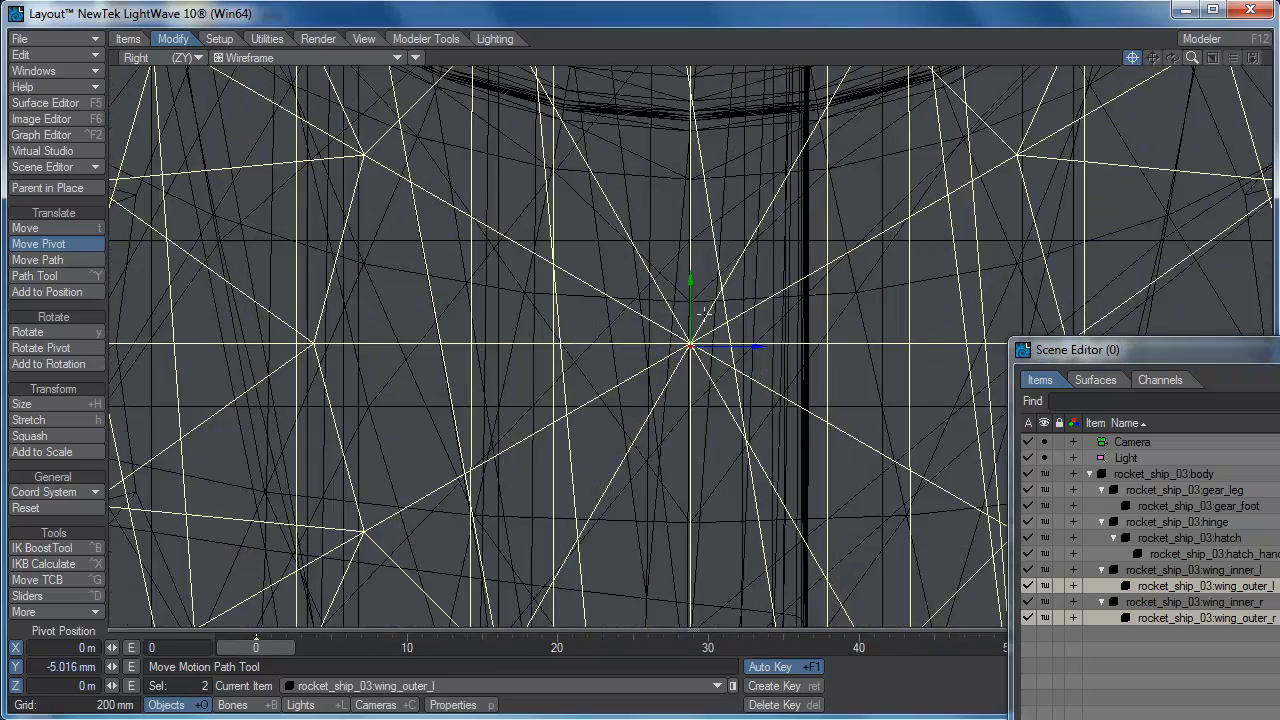
scroll(690, 347, "up", 9)
left_click_drag(690, 282, 690, 189)
- Fine-tune the outer wings' pivot onto the exact centre point of the joint, at -5 mm in Y
scroll(632, 317, "up", 12)
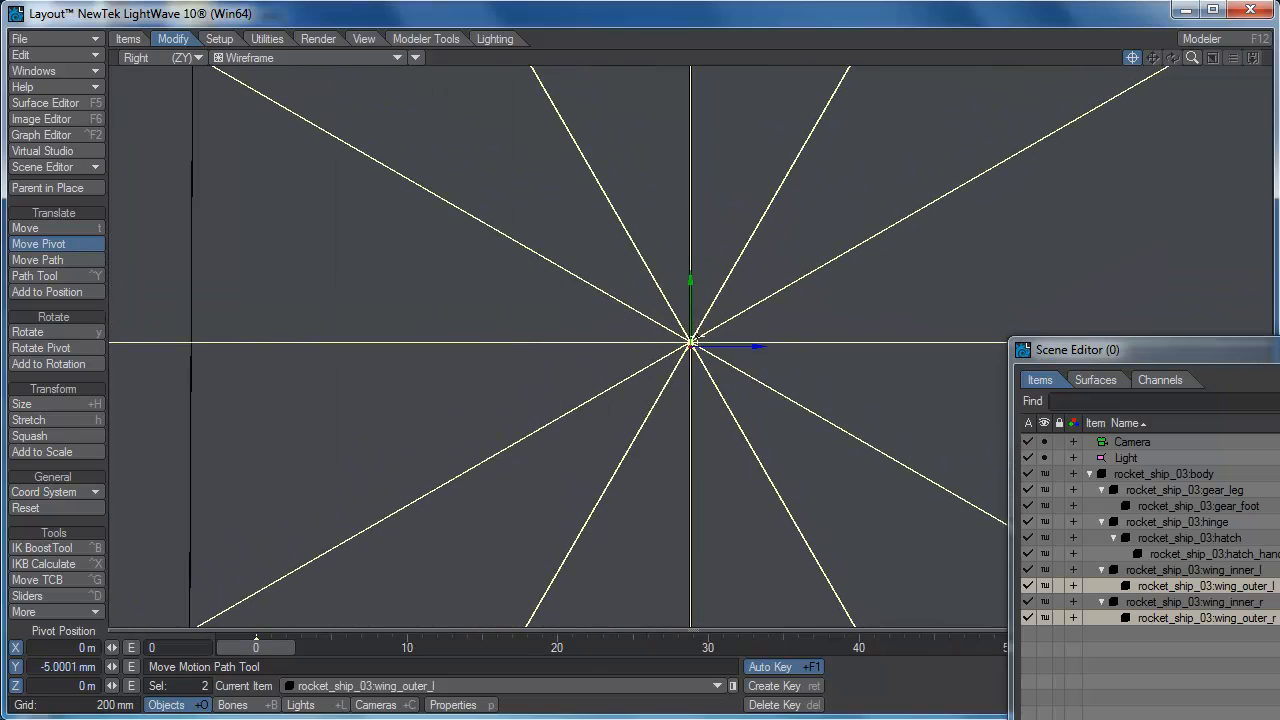
scroll(693, 319, "up", 3)
left_click_drag(690, 282, 690, 217)
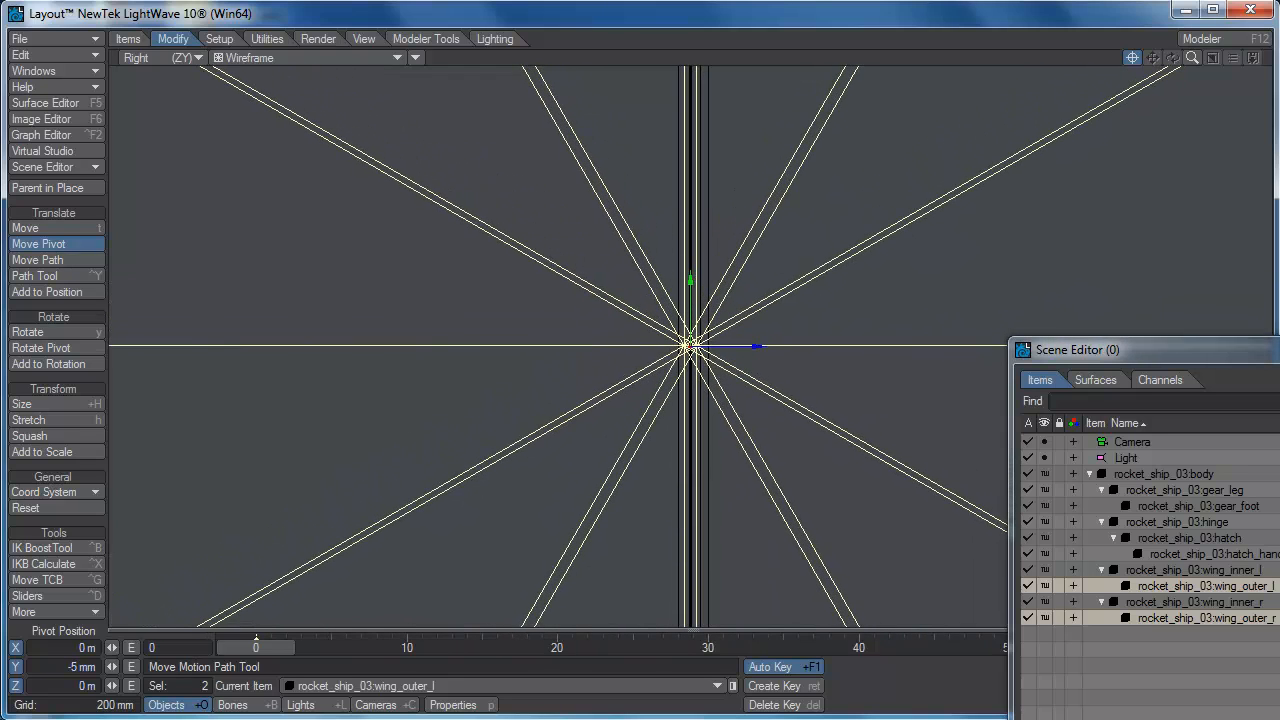
scroll(632, 316, "up", 8)
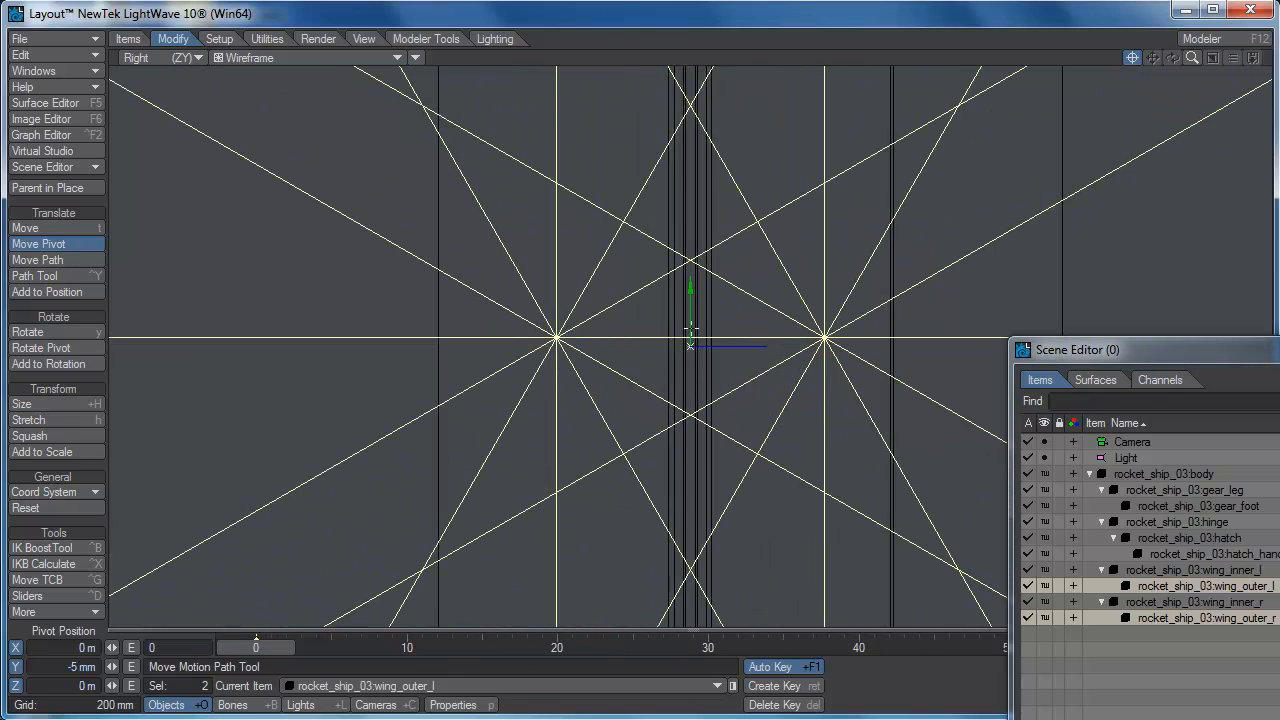
scroll(690, 340, "down", 5)
scroll(690, 340, "down", 3)
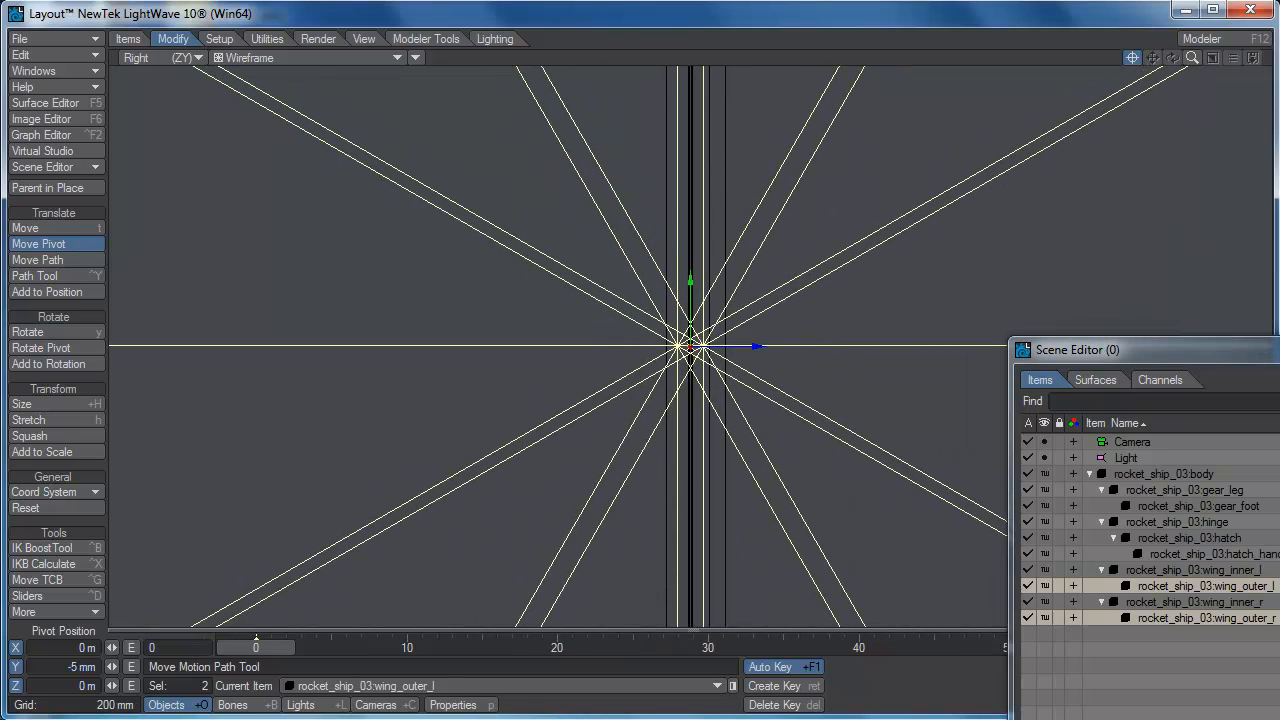
scroll(796, 407, "down", 2)
scroll(796, 407, "down", 3)
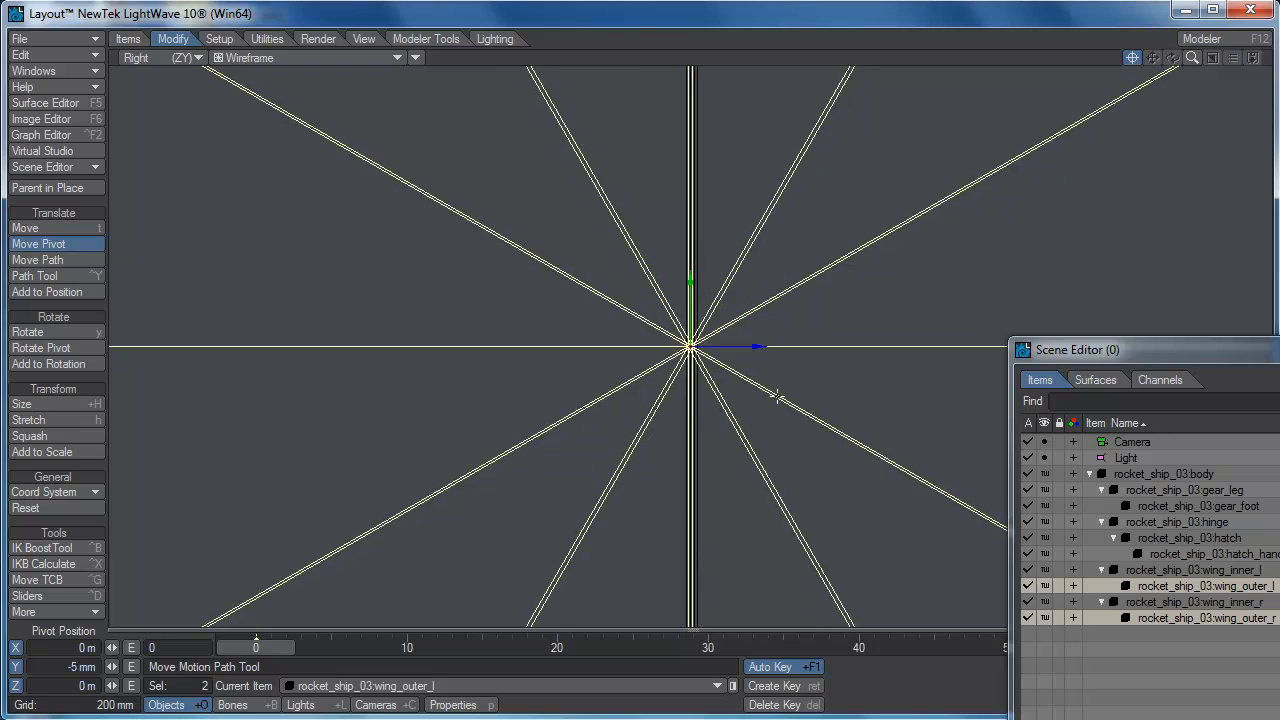
- Return to a Perspective view in Shaded Solid showing the rocket's body with both pairs of wings
left_click(147, 58)
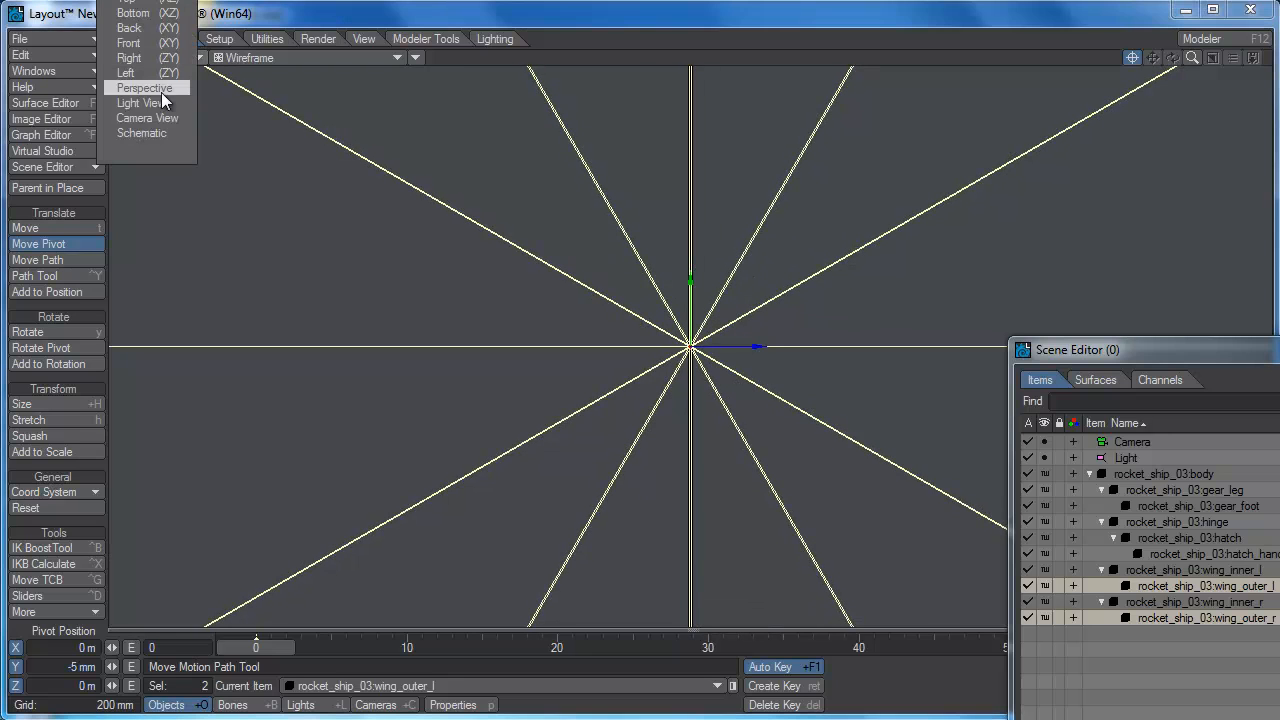
left_click(155, 88)
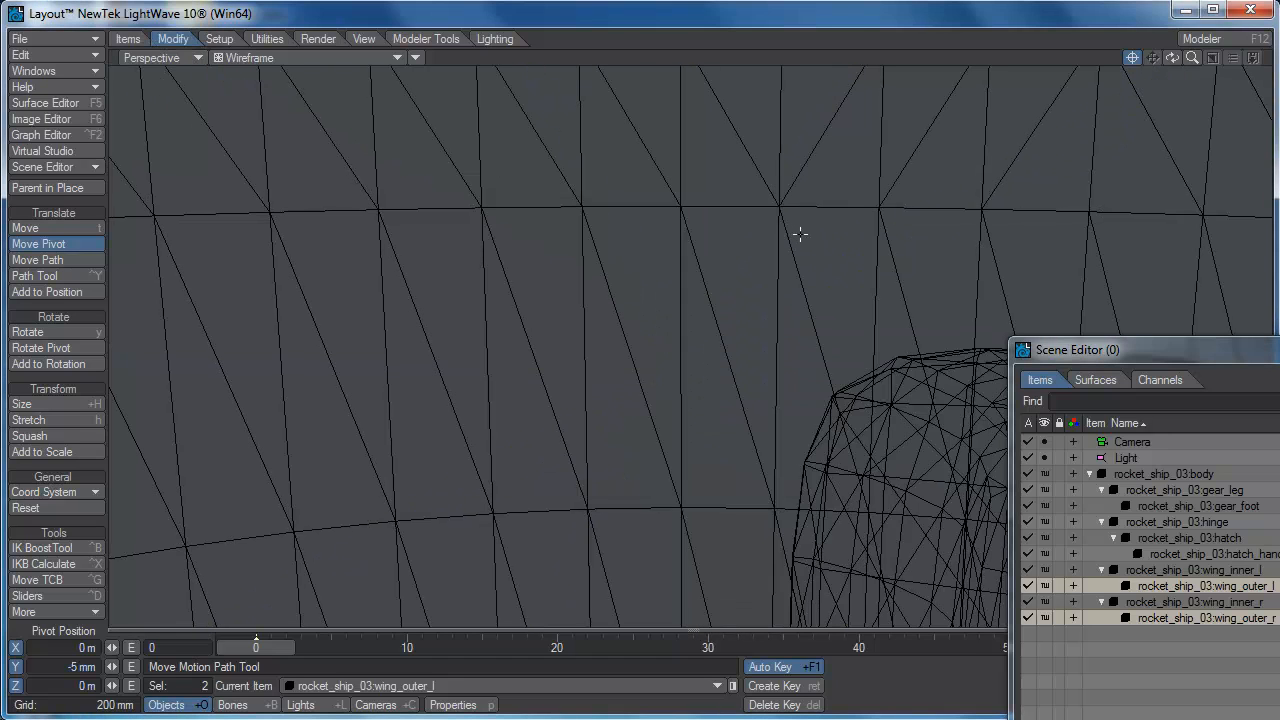
left_click_drag(802, 235, 763, 296, "ctrl+alt")
scroll(763, 298, "down", 12)
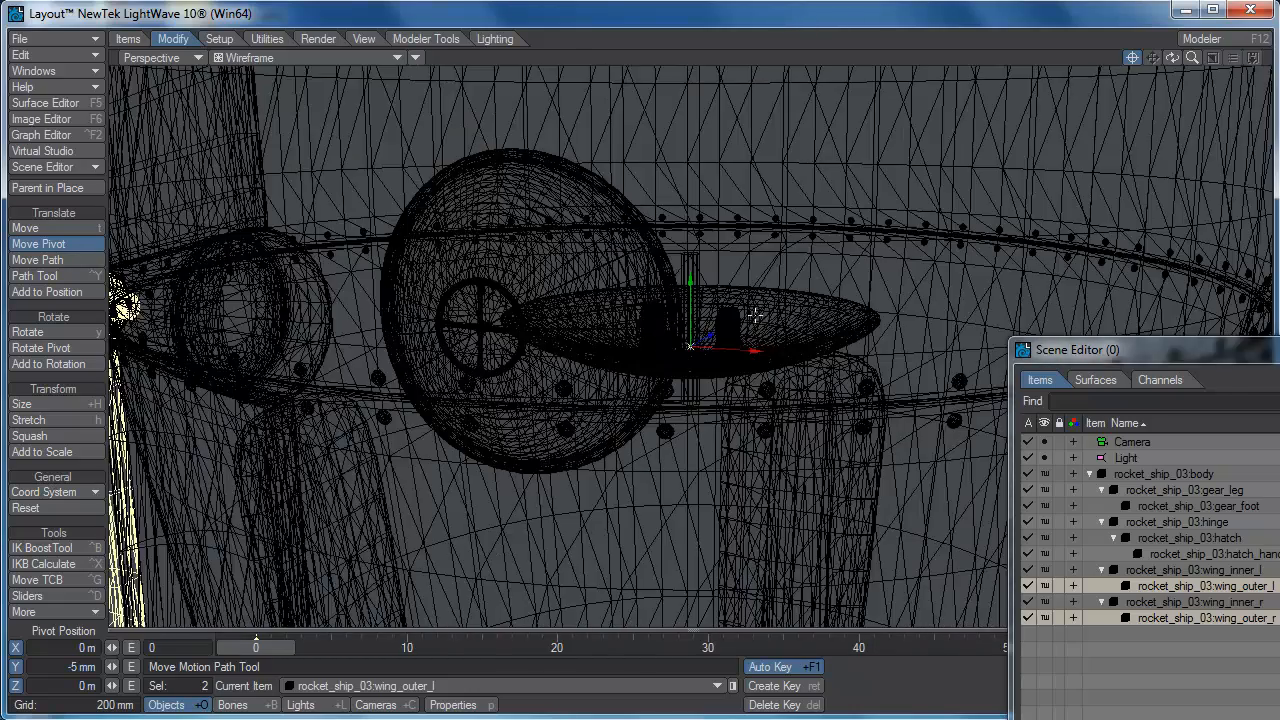
scroll(708, 268, "down", 2)
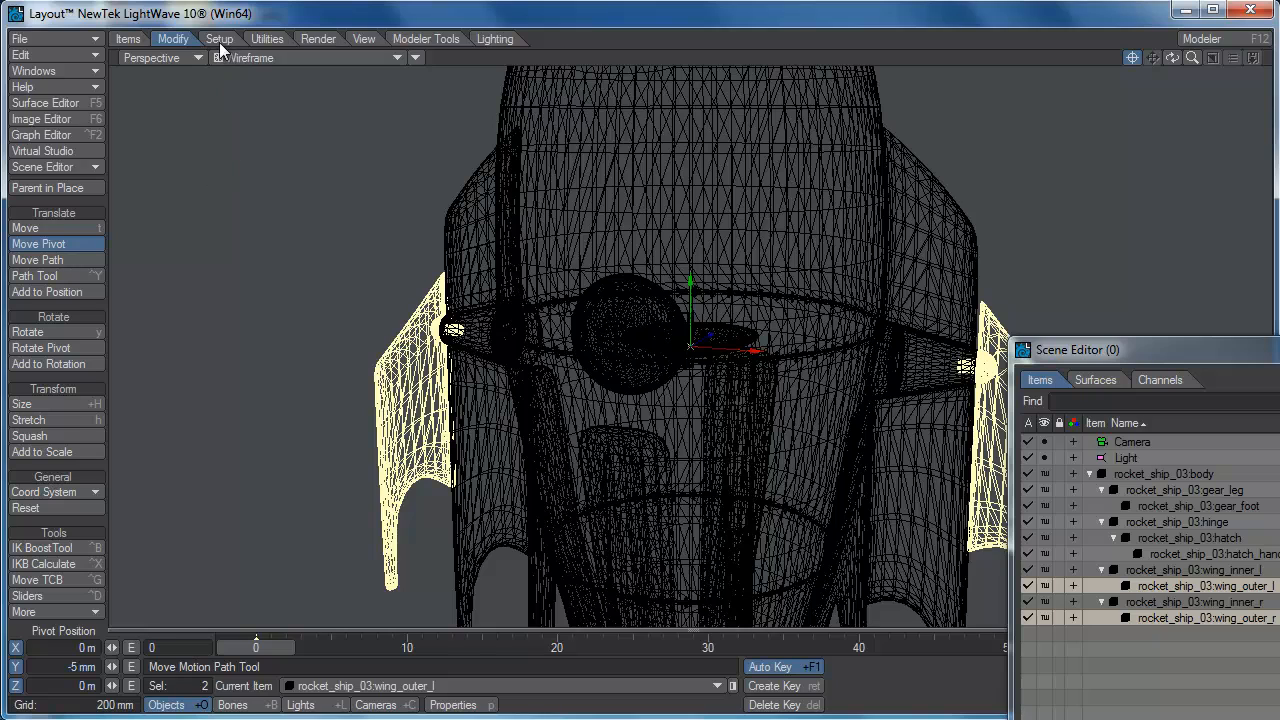
left_click(252, 57)
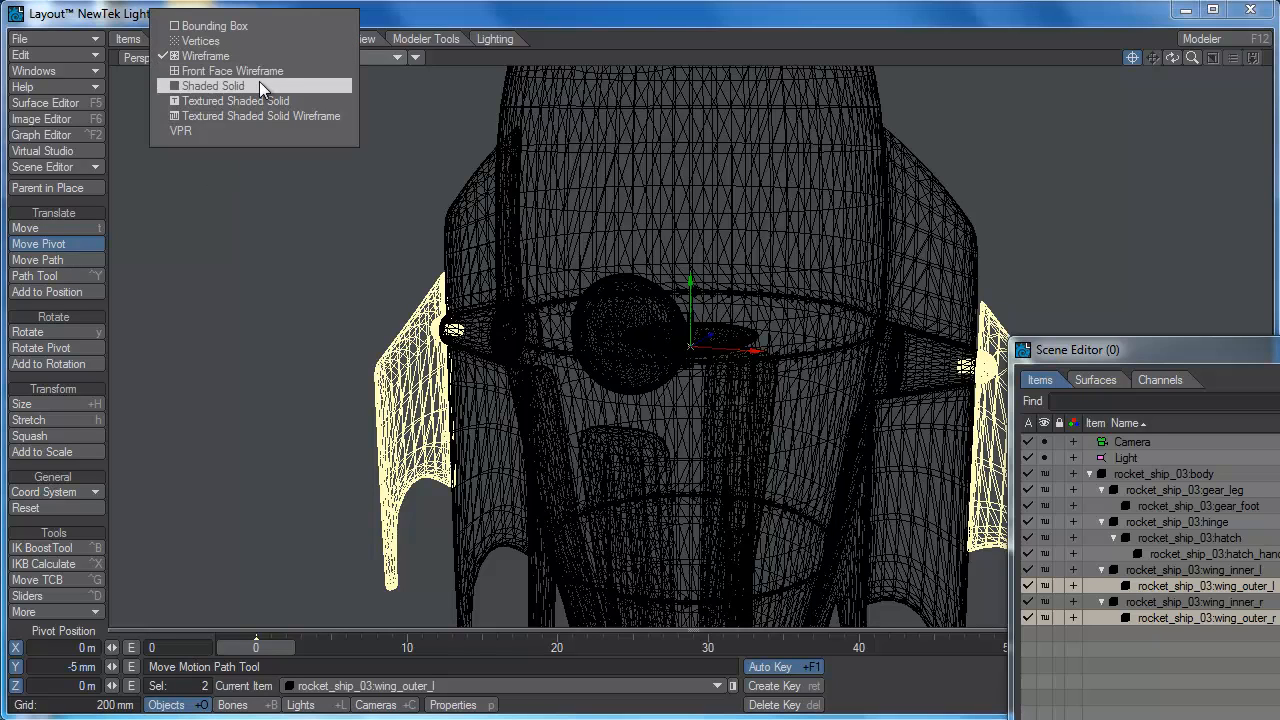
left_click(258, 86)
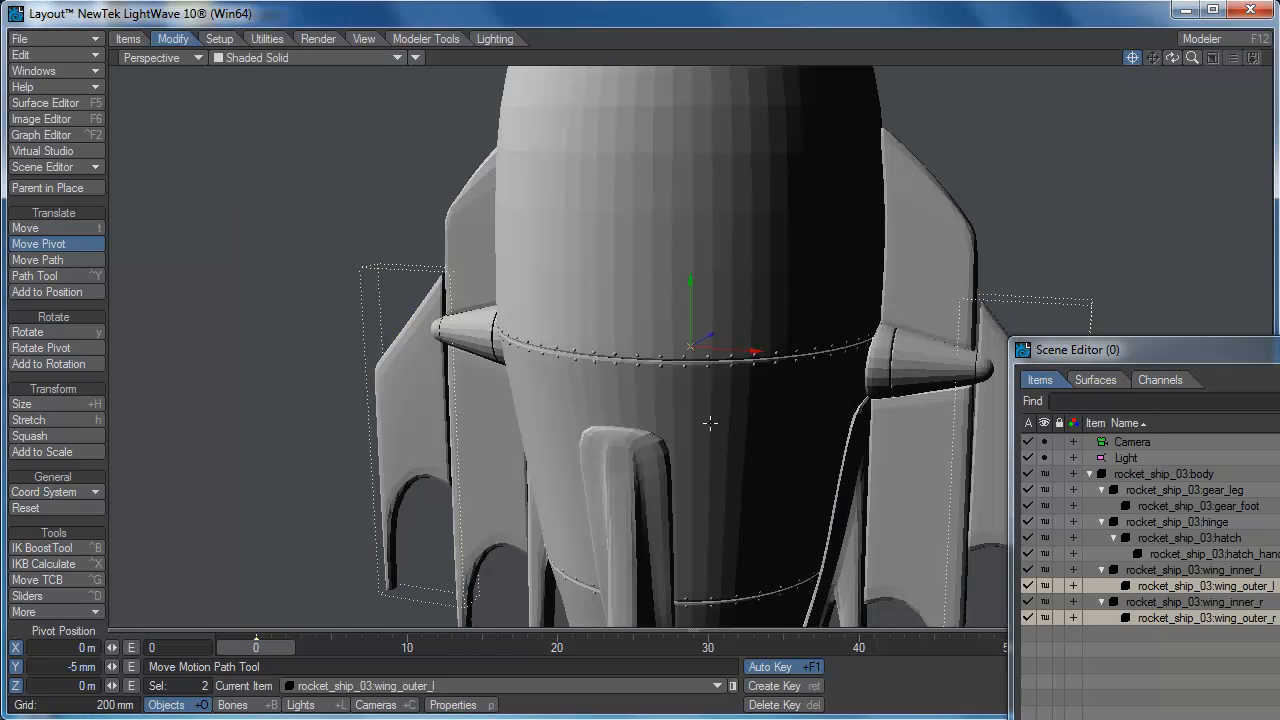
- Undo a free test rotation of both outer wings and lock their heading and bank channels, leaving only pitch to test
key("y")
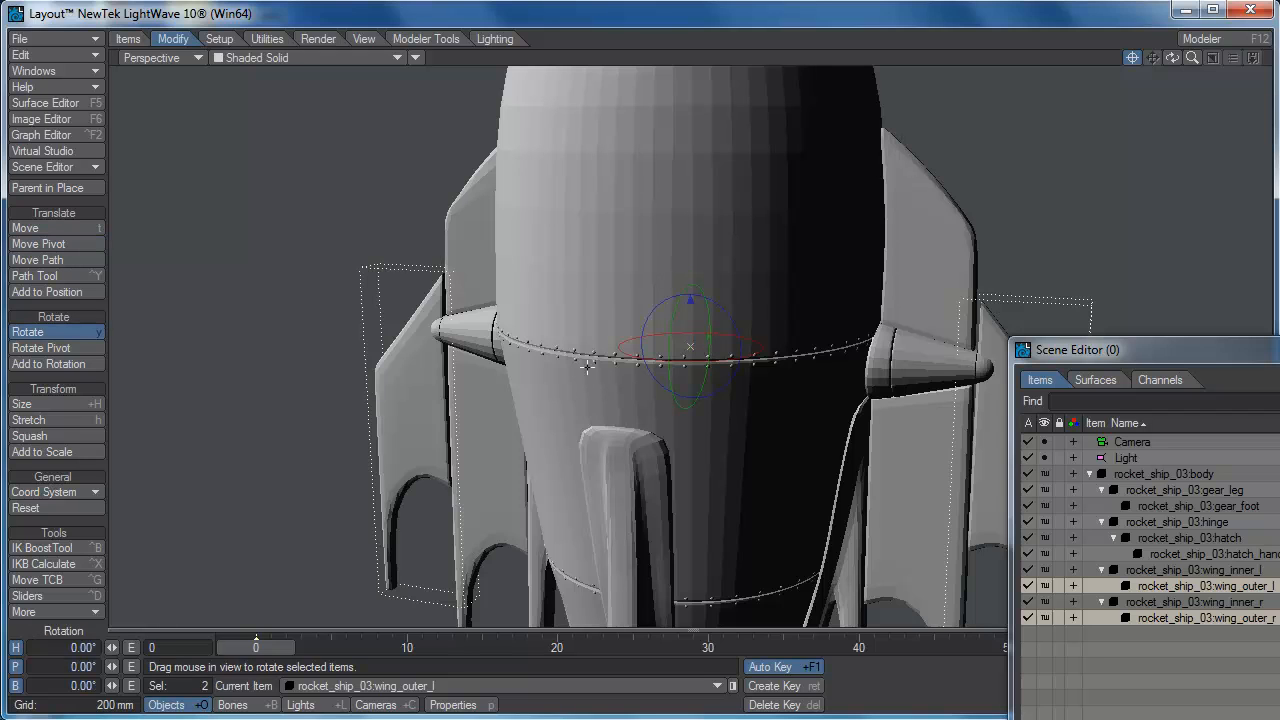
left_click_drag(690, 346, 583, 392)
key("ctrl+z")
left_click(15, 647)
left_click(15, 685)
mouse_move(690, 286)
left_mouse_down()
mouse_move(690, 380)
mouse_move(683, 284)
left_mouse_up()
- Lock the X, Y and Z position channels and all three scale channels of both outer wings
key("t")
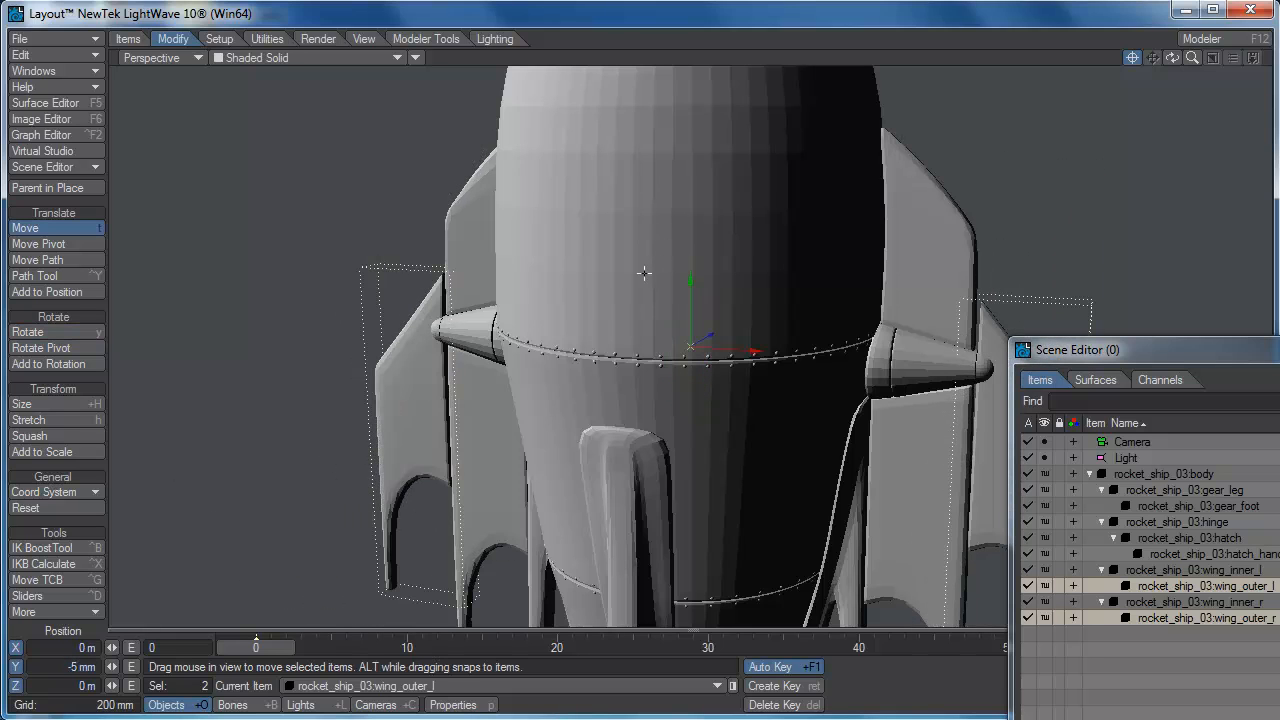
left_click(15, 647)
left_click(15, 666)
left_click(15, 685)
key("h")
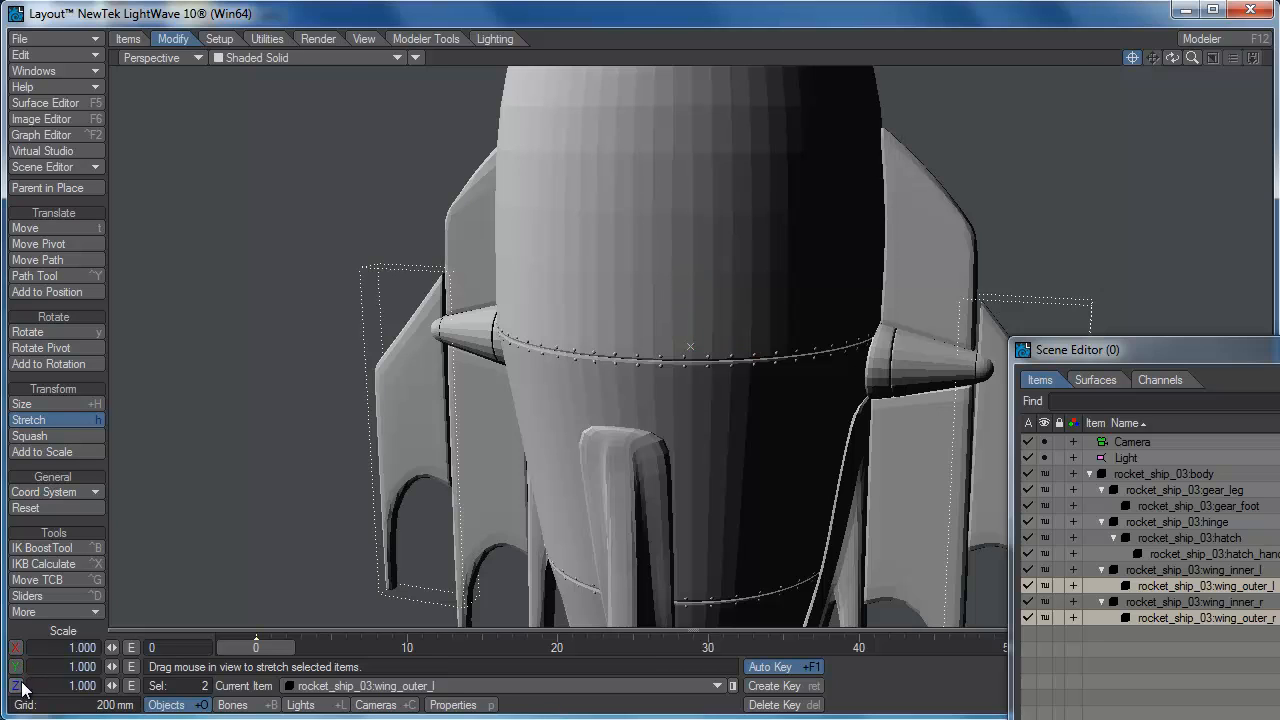
- Select only the two inner wings and lock their X, Y and Z scale channels
left_click(1217, 601)
left_click(1223, 569, "shift")
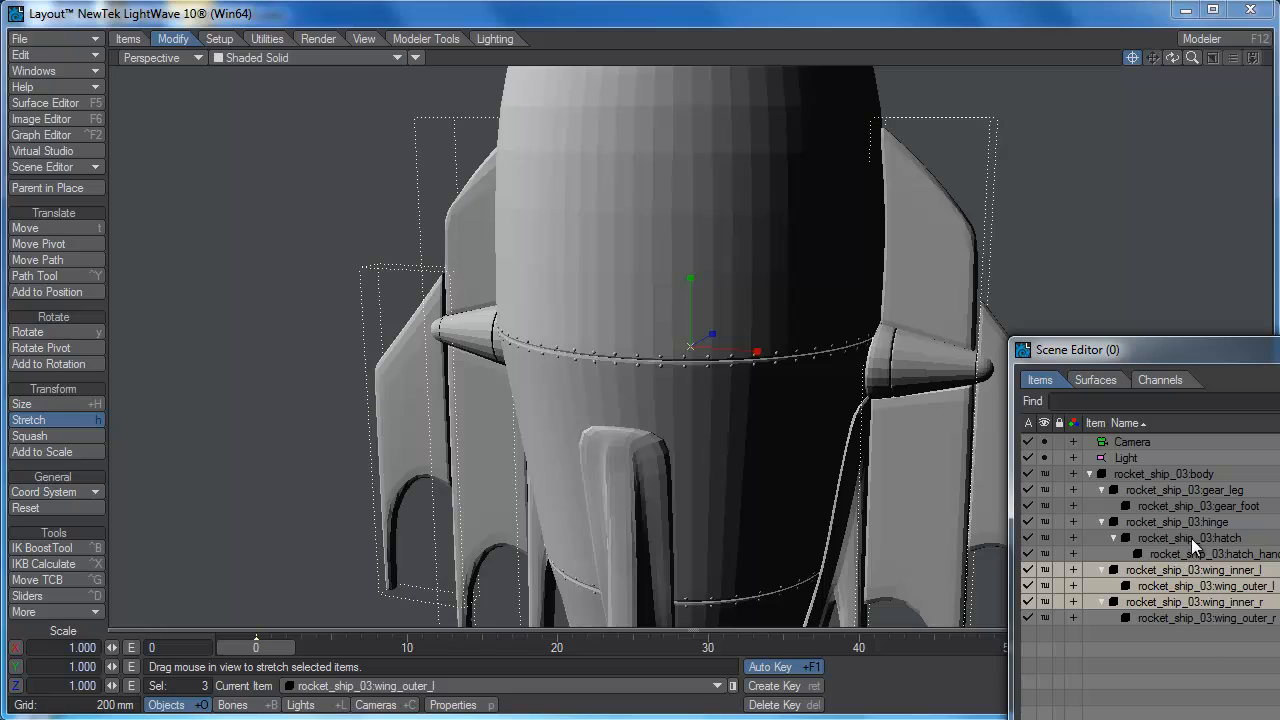
left_click(1171, 614)
left_click(1175, 601)
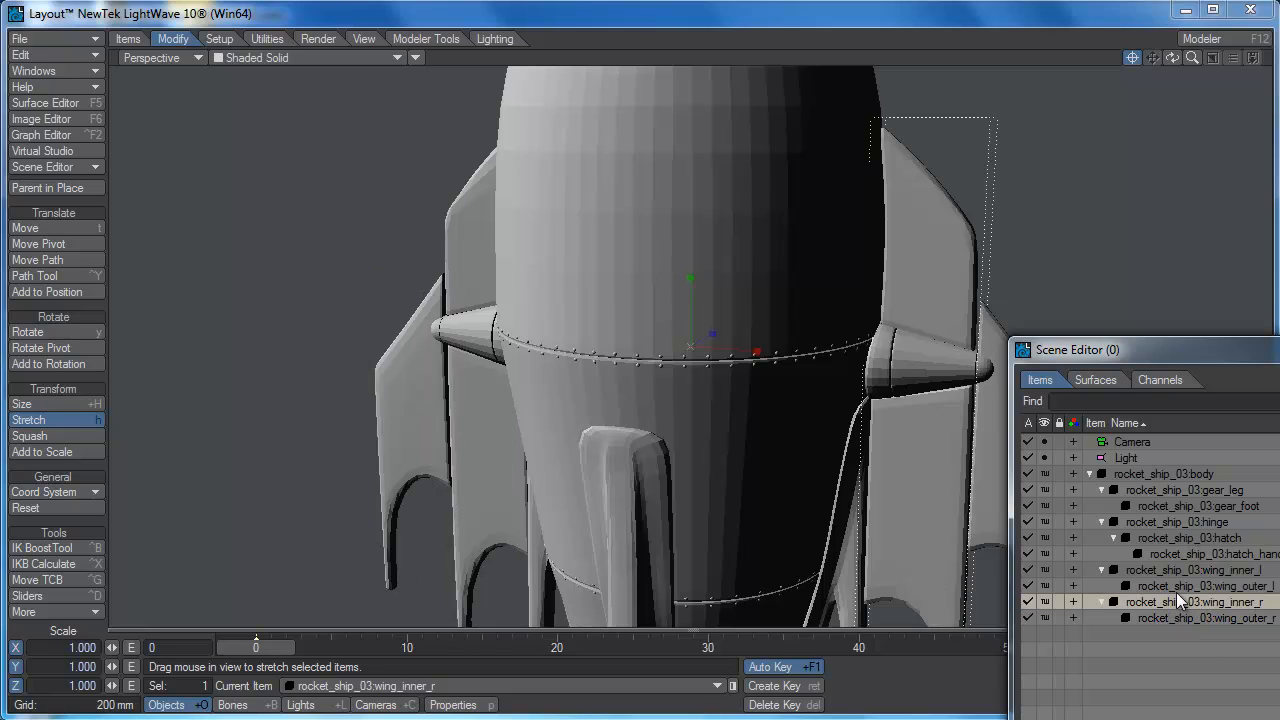
left_click(16, 648)
left_click(16, 667)
left_click(16, 686)
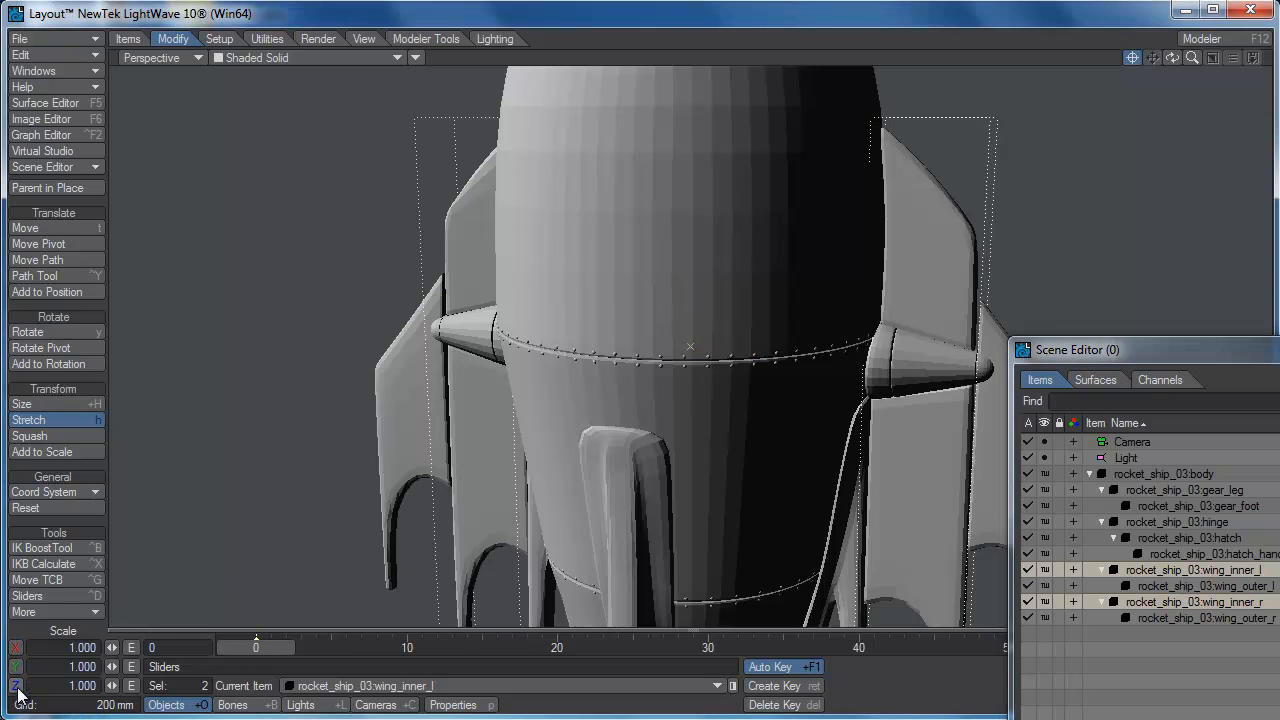
- Lock the X, Y and Z position channels of both inner wings
key("t")
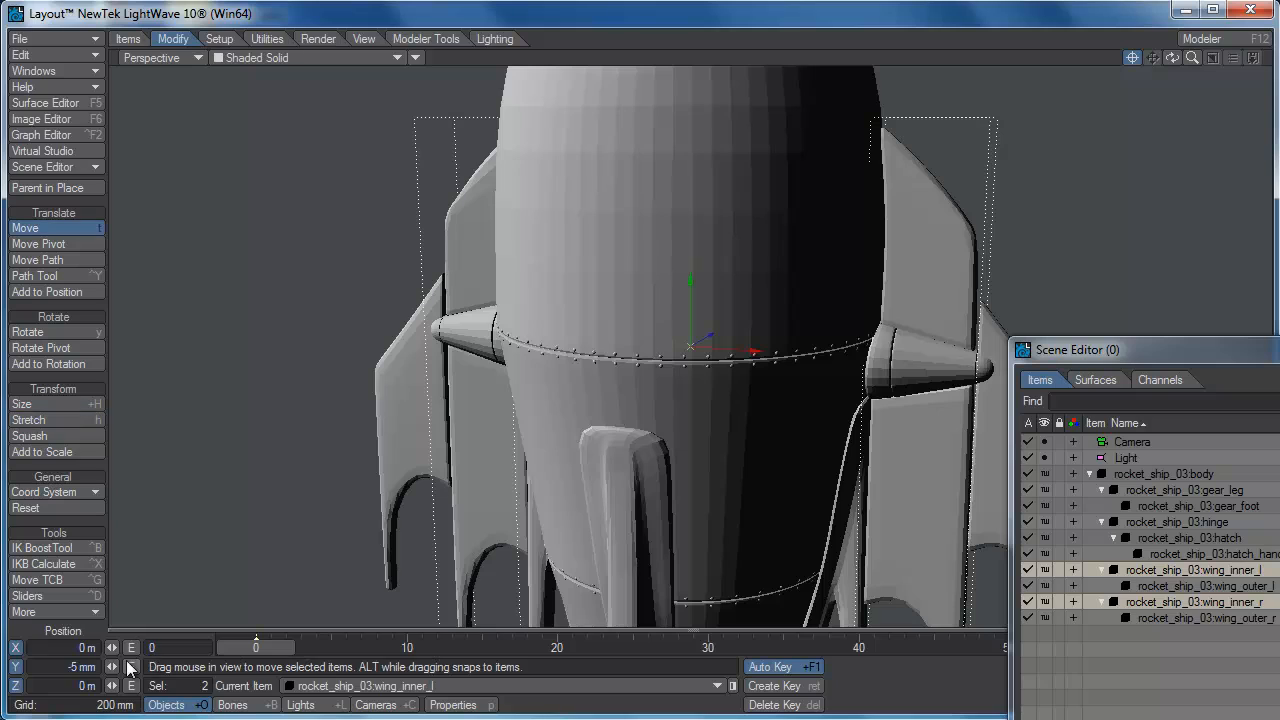
left_click(15, 649)
left_click(16, 667)
left_click(16, 686)
- Test-rotate both inner wings in pitch and undo the rotation
key("y")
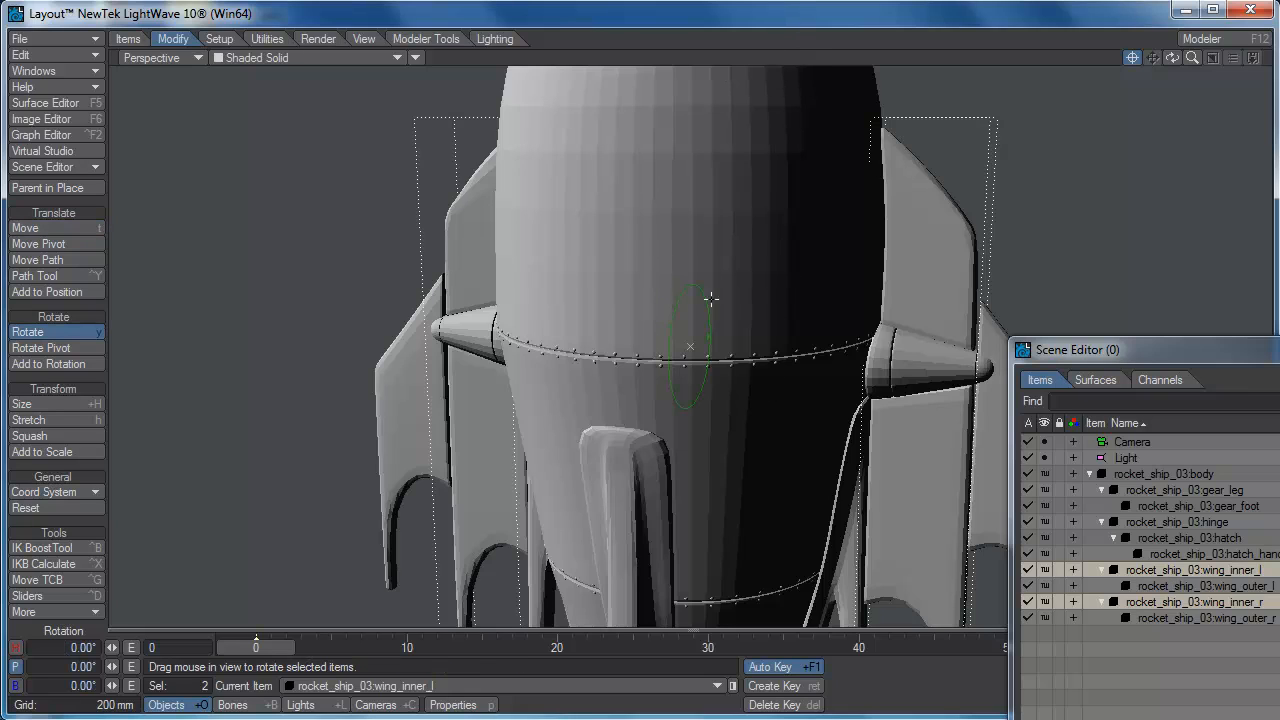
left_click_drag(641, 304, 641, 306)
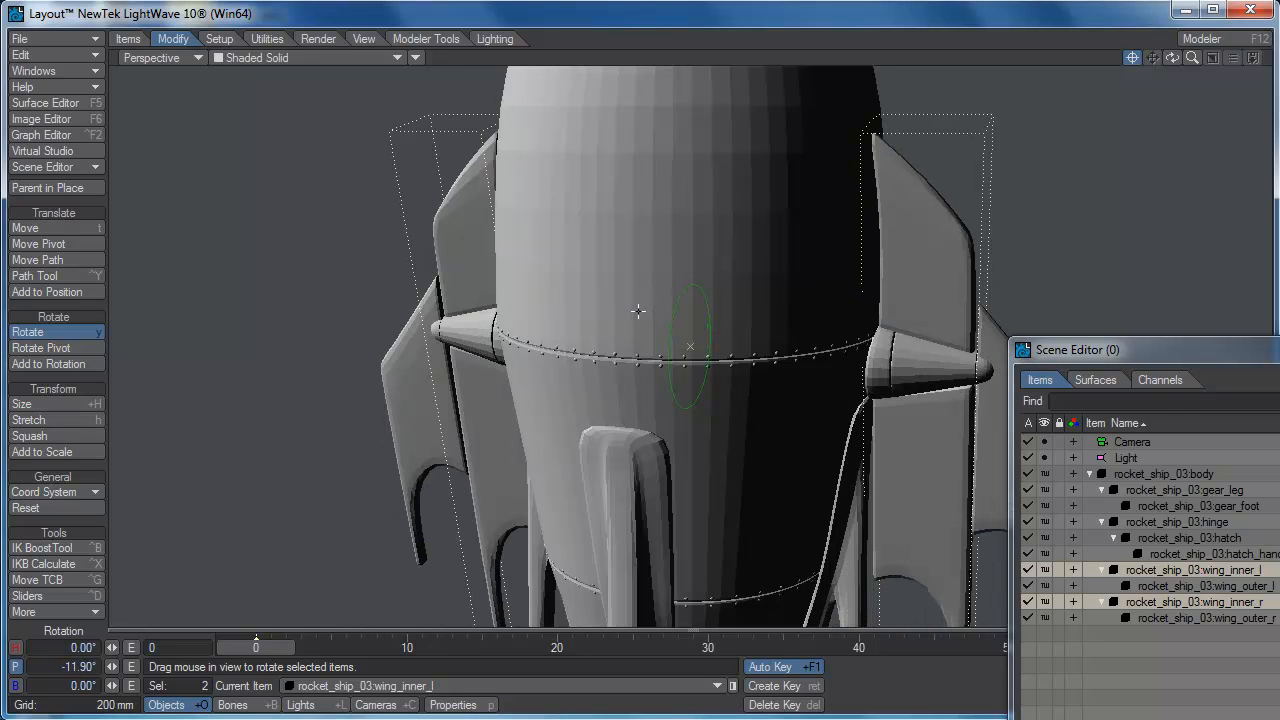
key("ctrl+z")
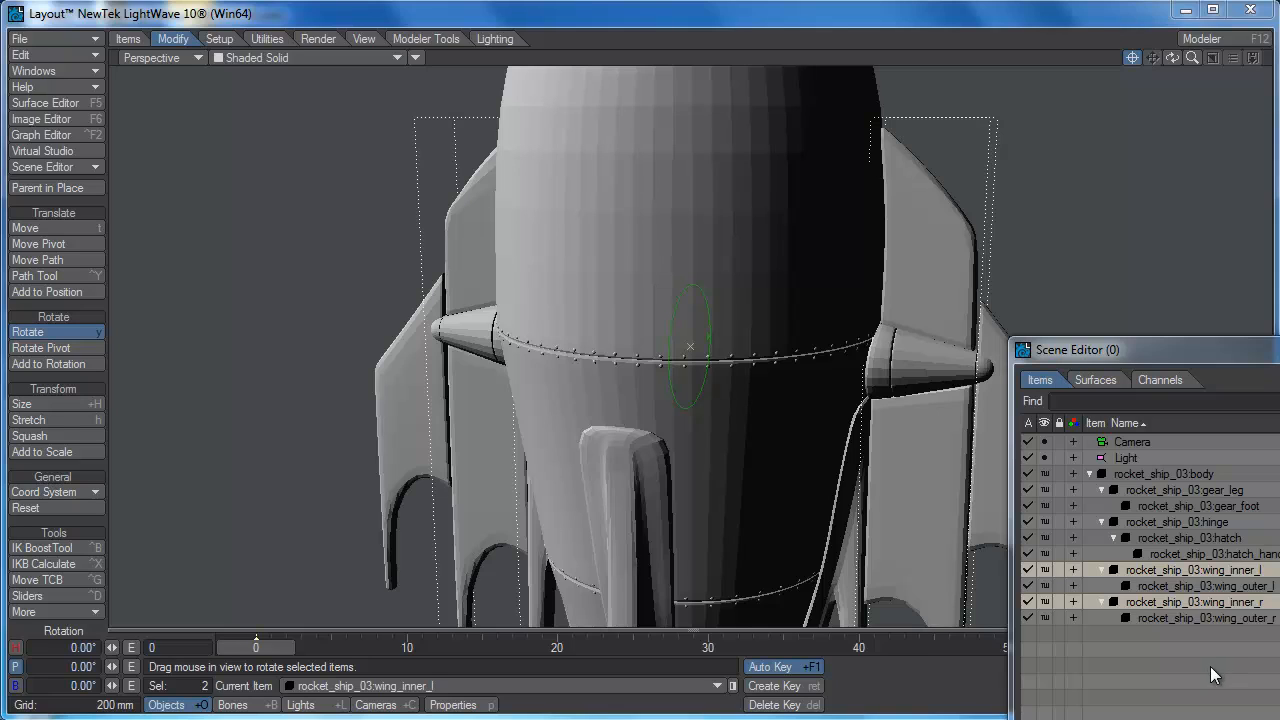
- Reparent both outer wings directly to the rocket's body instead of the inner wings
left_click(1220, 620)
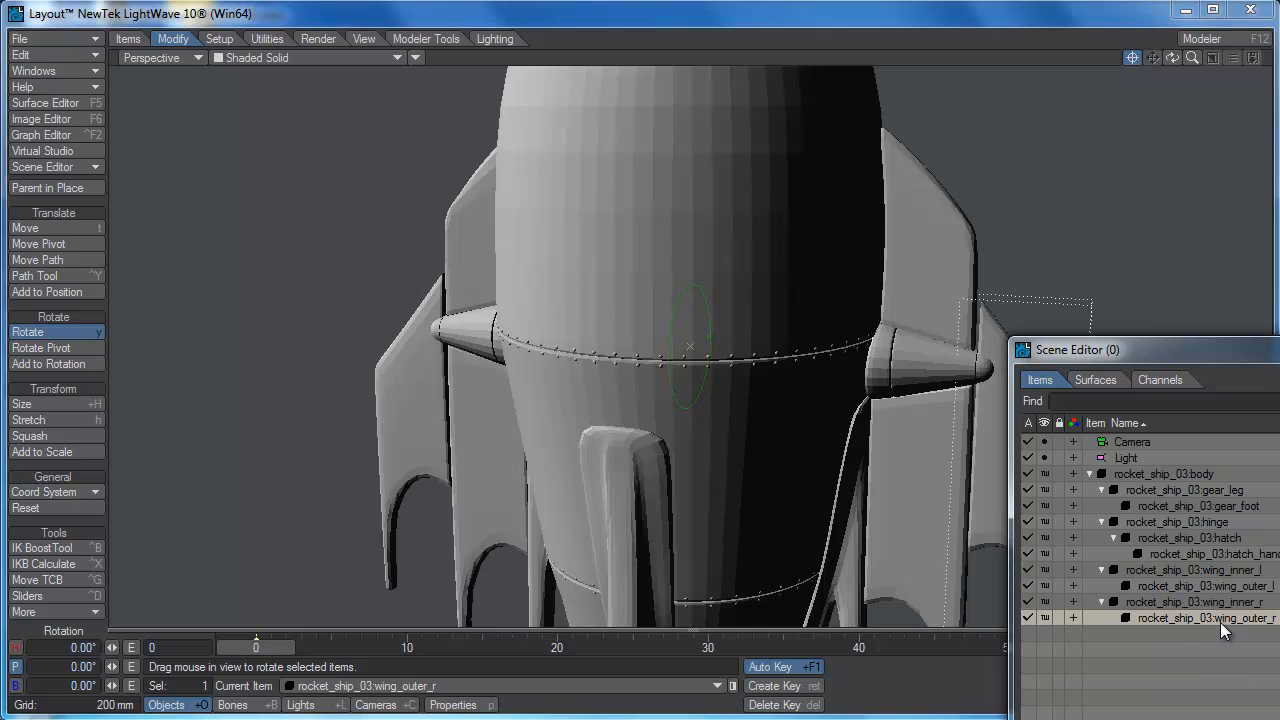
left_click(1225, 584)
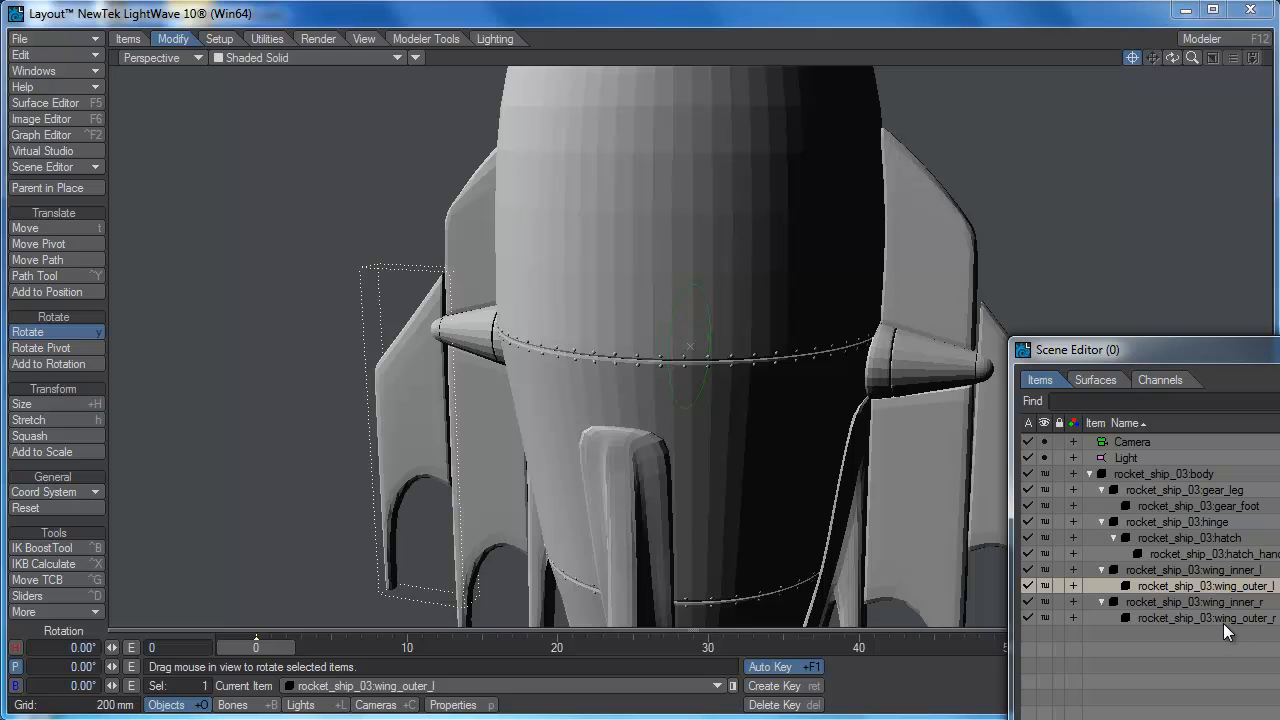
left_click(1220, 619)
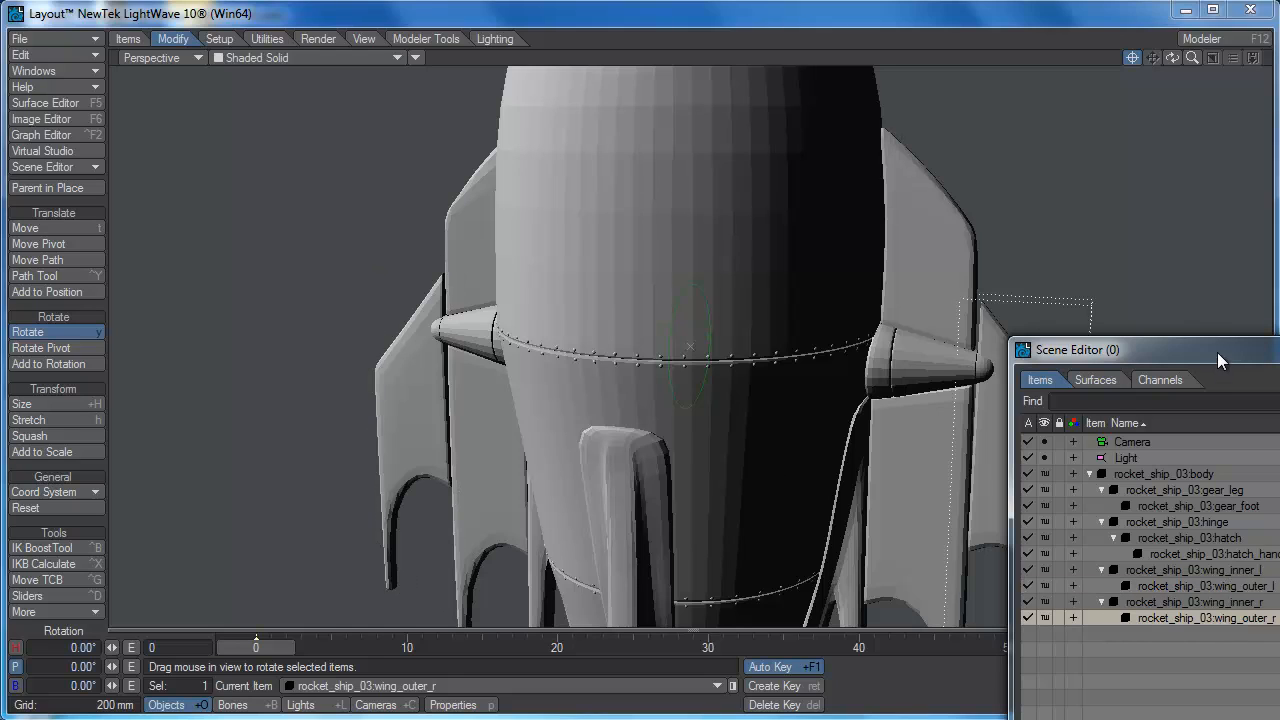
left_click_drag(1217, 352, 1223, 50)
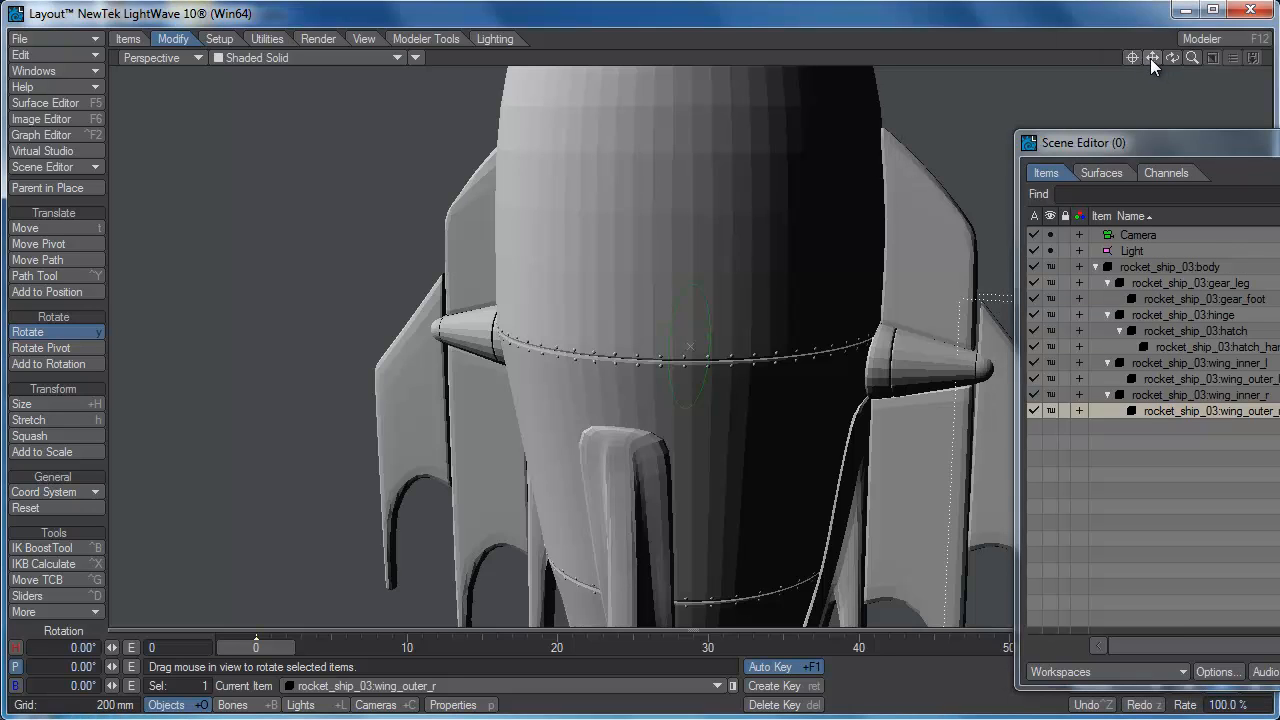
left_click_drag(1152, 58, 1167, 94)
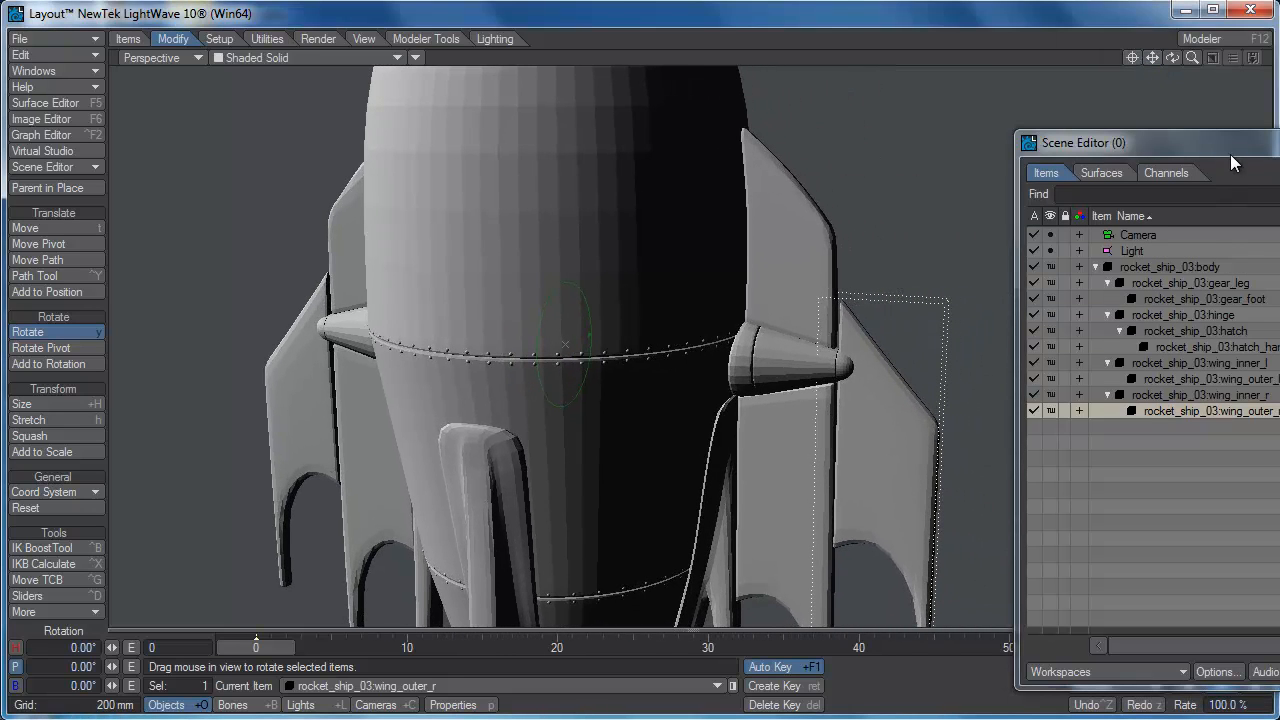
left_click_drag(1230, 154, 1147, 74)
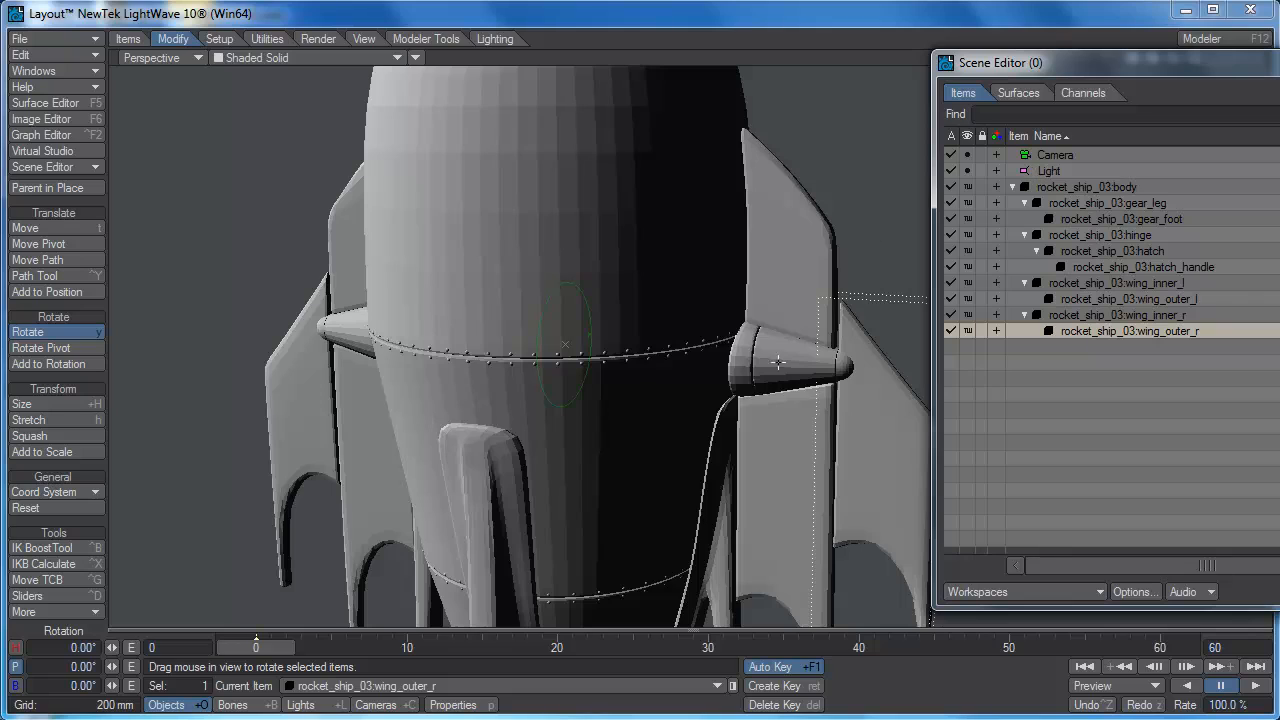
left_click(1093, 296, "ctrl")
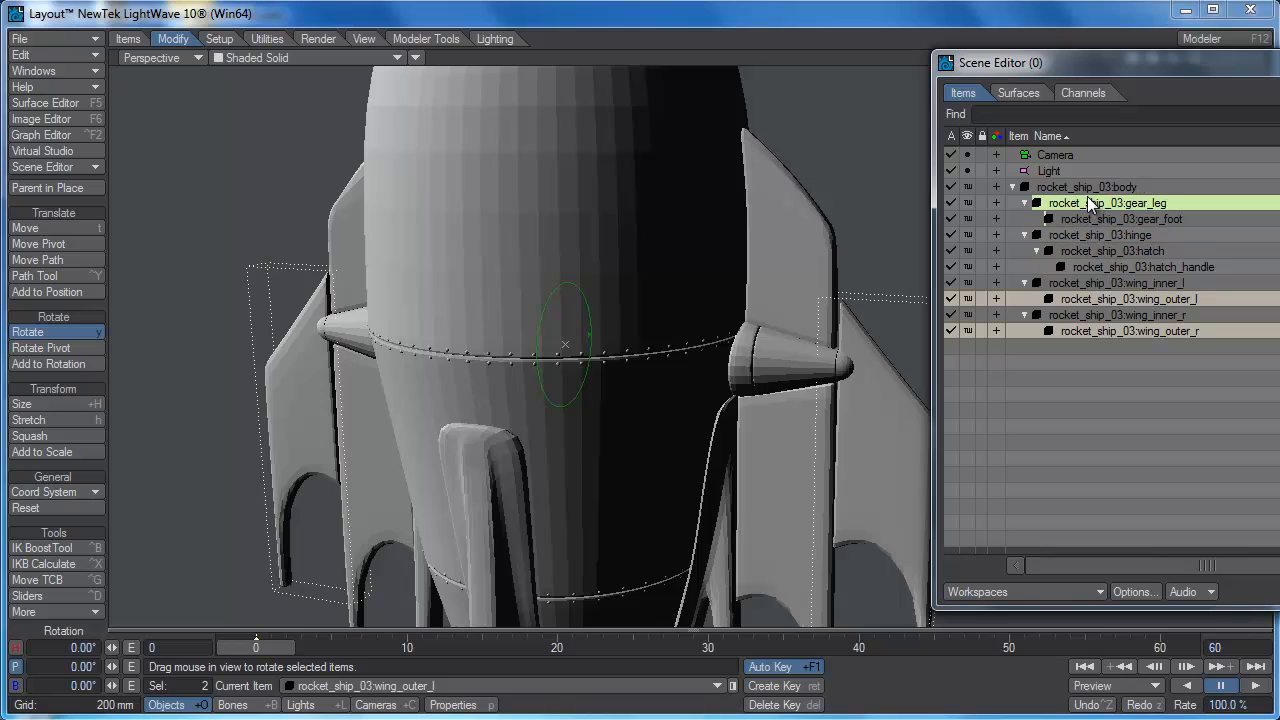
left_click_drag(1090, 191, 1089, 190)
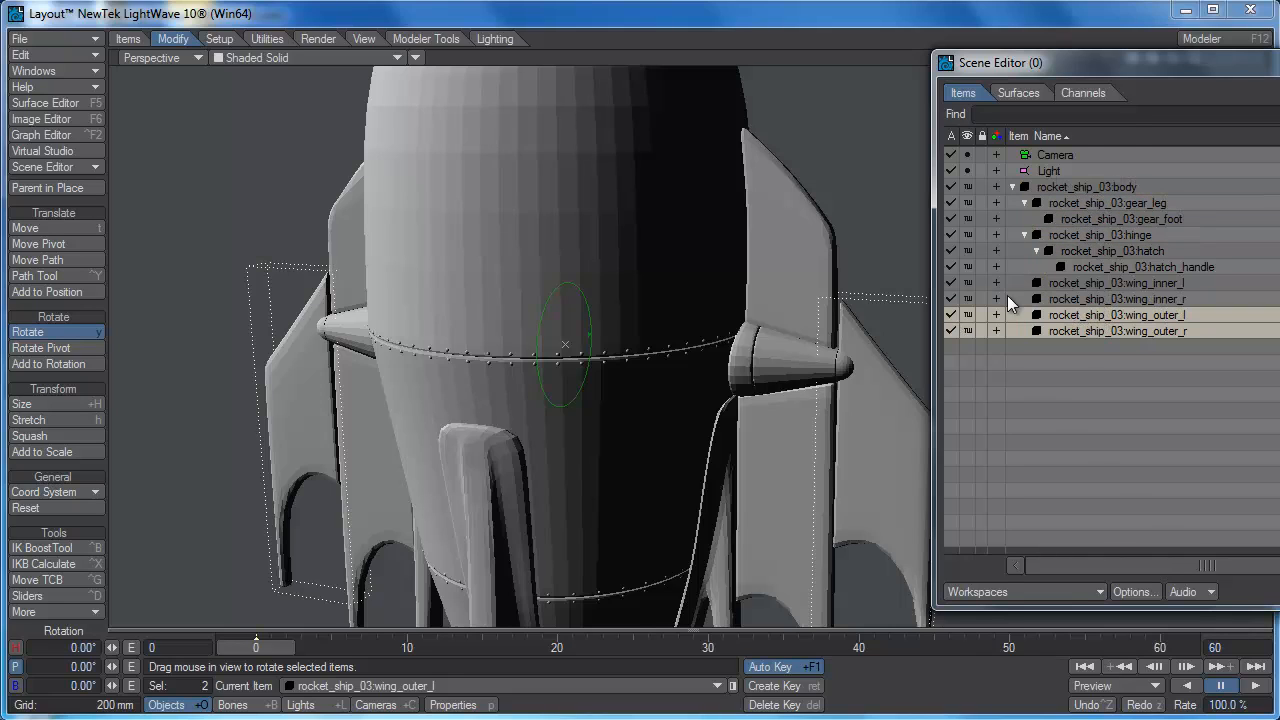
- Test the right wings separately, pitching the inner one about 55.5° and the outer one about -57.9°, and undo both rotations
left_click(1084, 300)
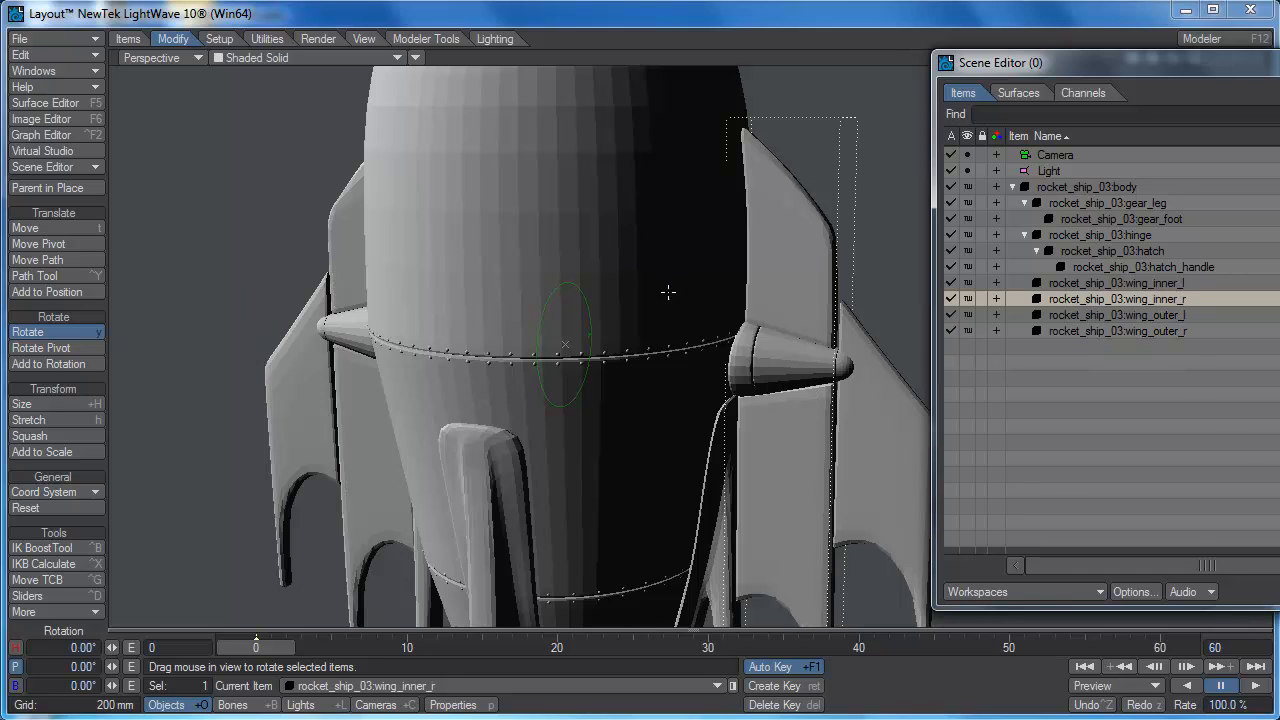
left_click_drag(668, 292, 668, 347)
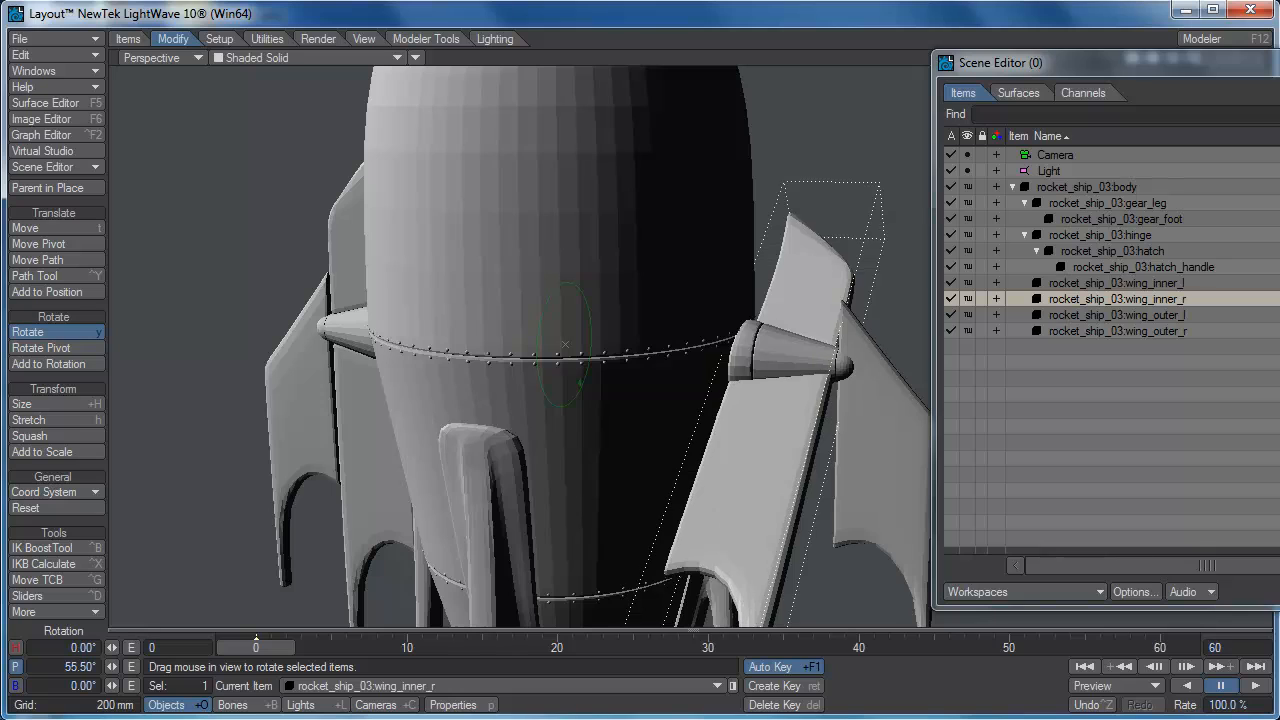
left_click(1156, 333)
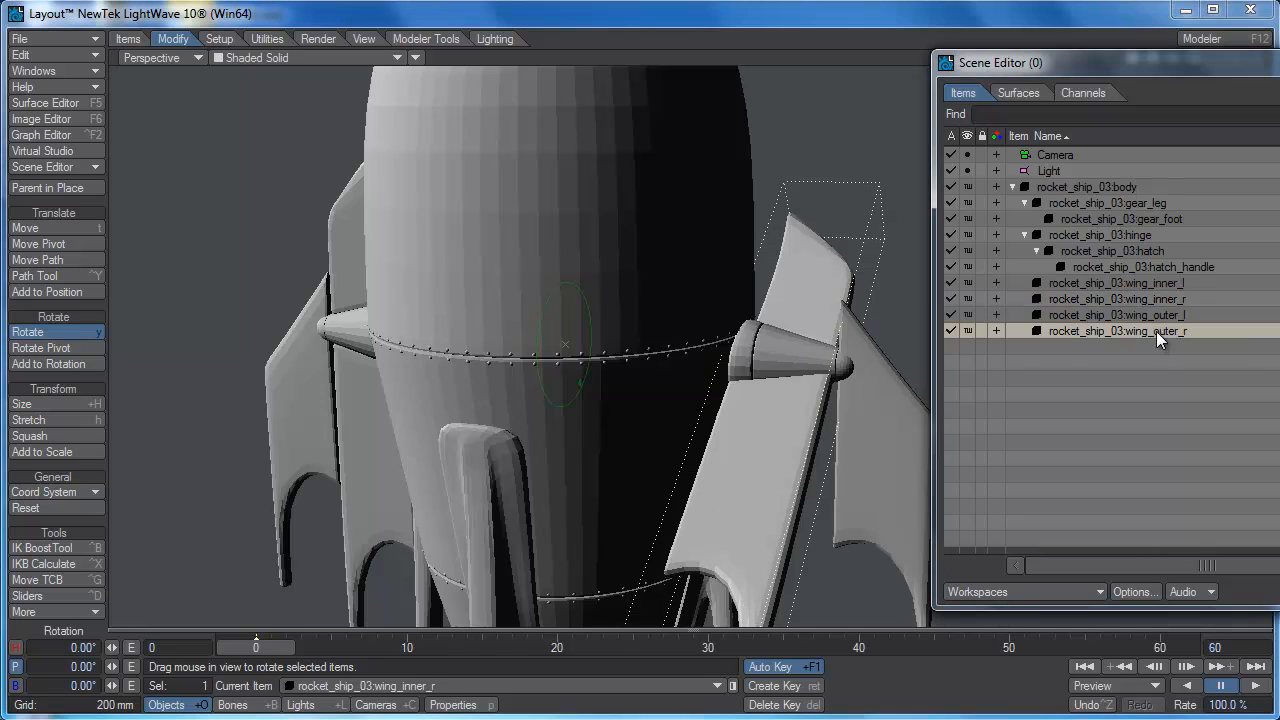
left_click_drag(590, 333, 580, 290)
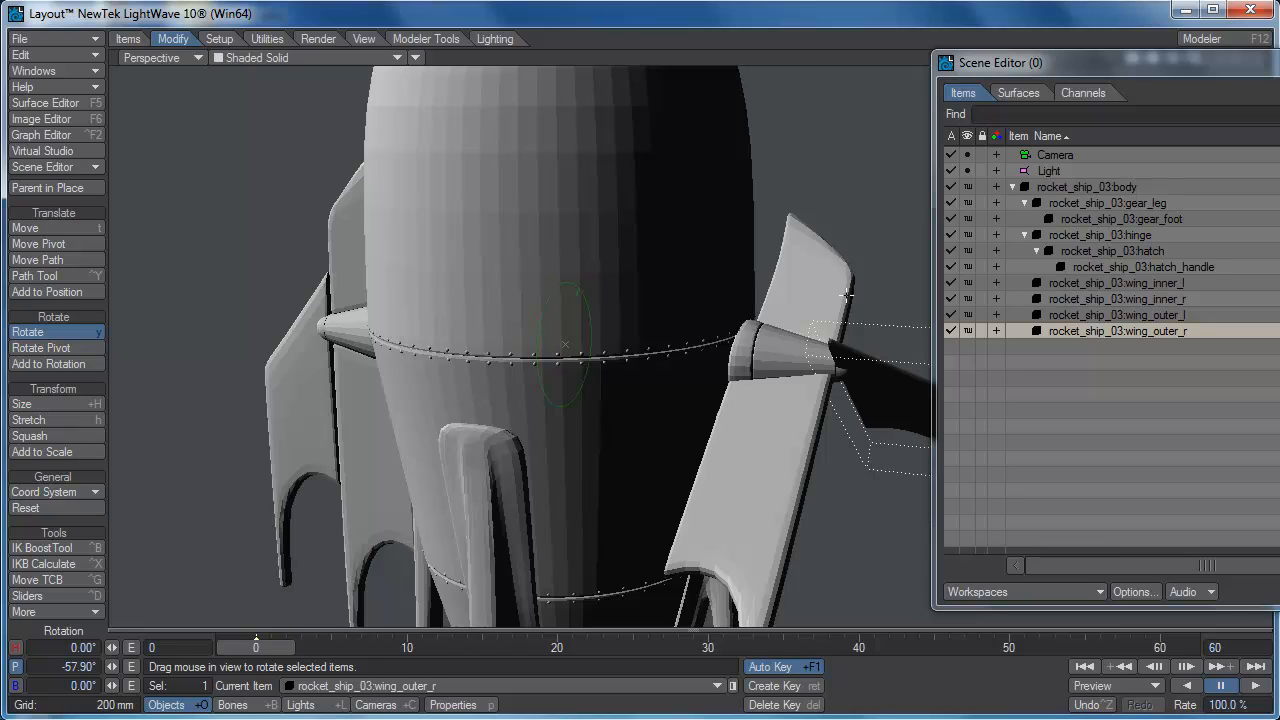
key("ctrl+z")
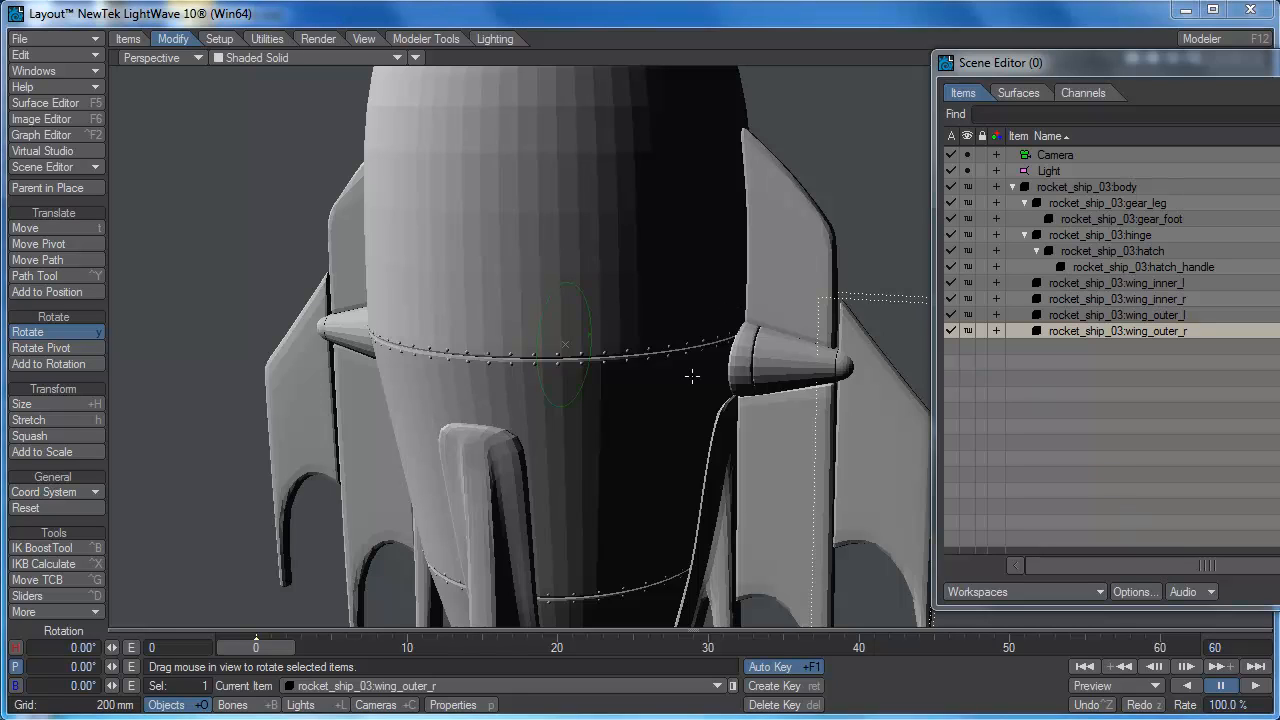
- Colour-code the right inner and right outer wings red in the scene's item list
left_click_drag(1163, 68, 1139, 153)
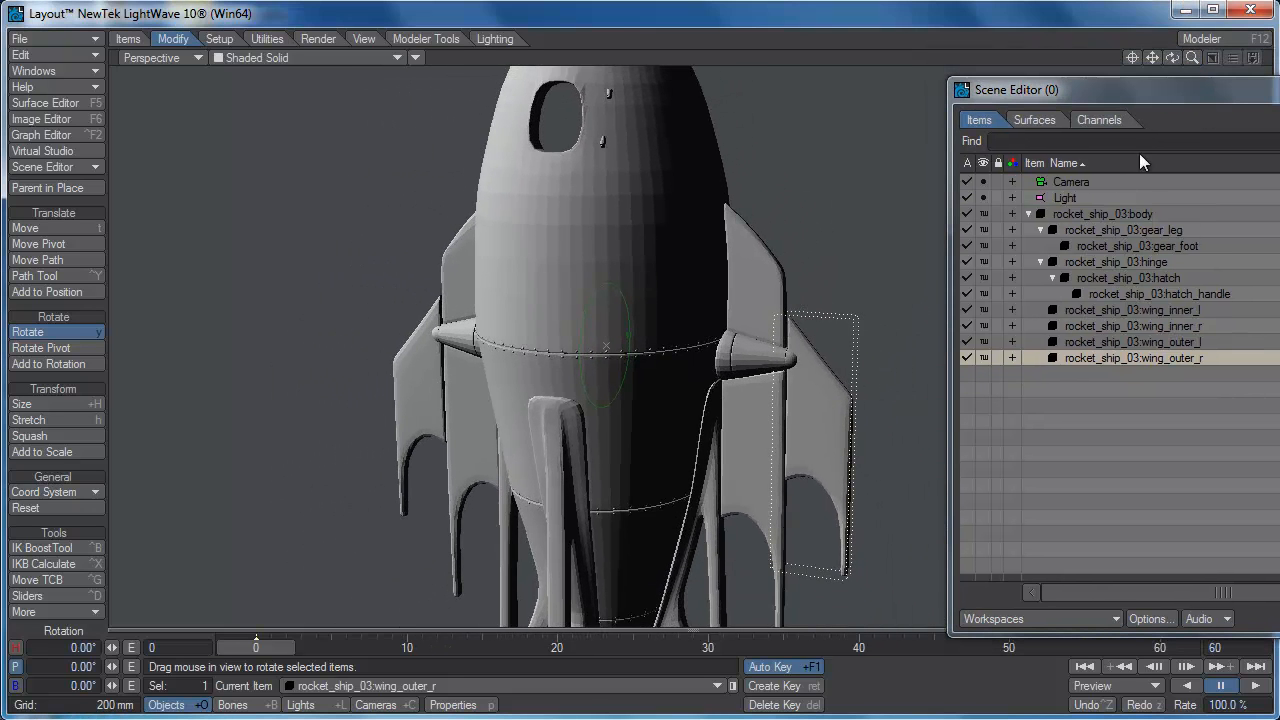
left_click(1087, 326)
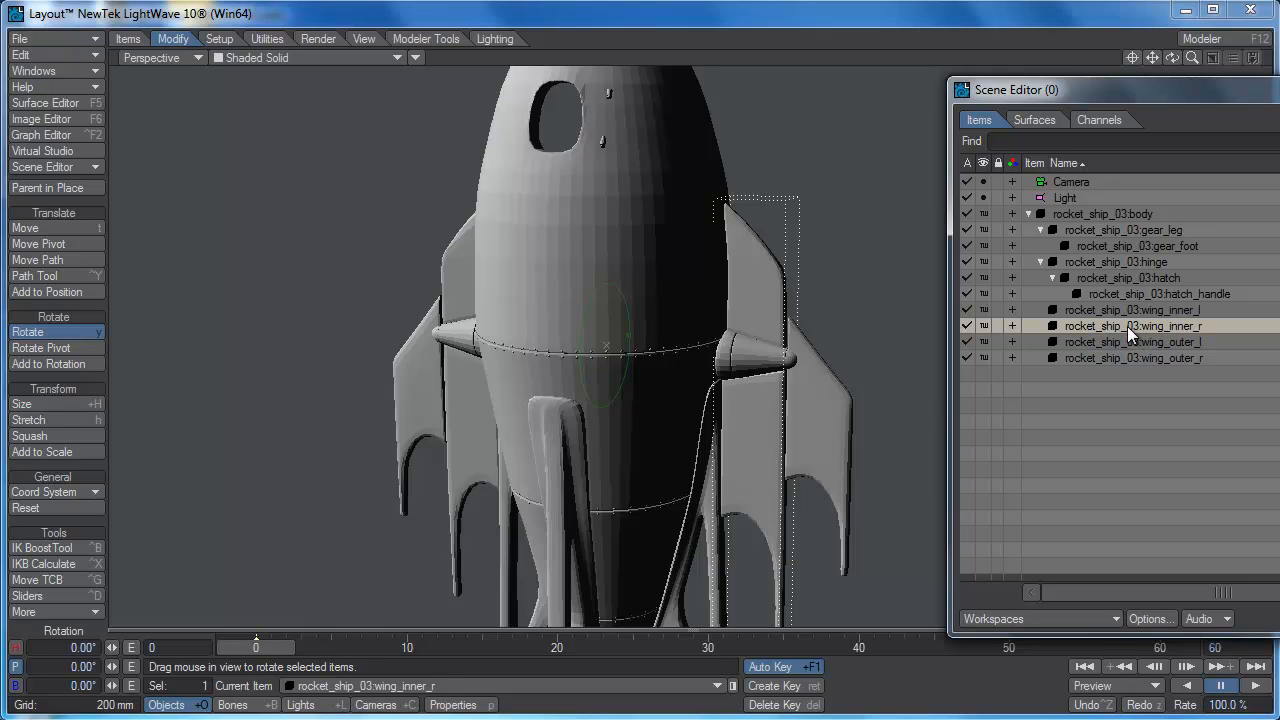
left_click(1053, 326)
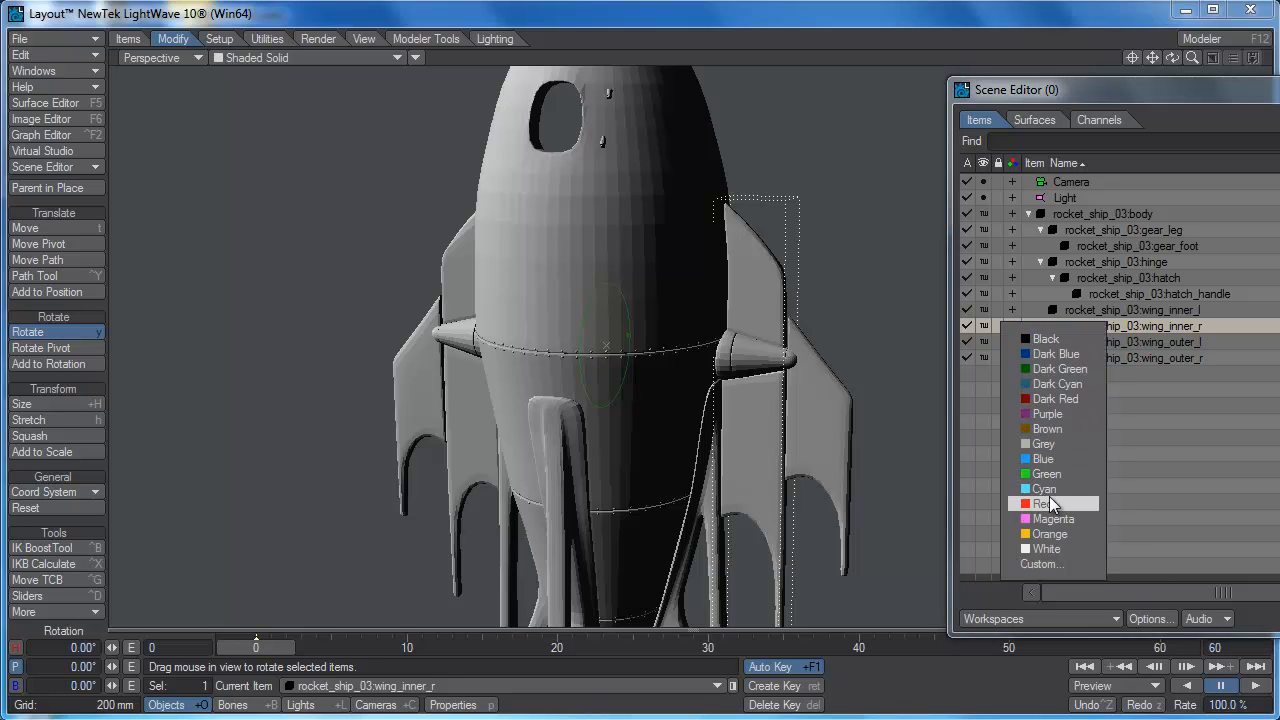
left_click(1053, 512)
left_click(1052, 358)
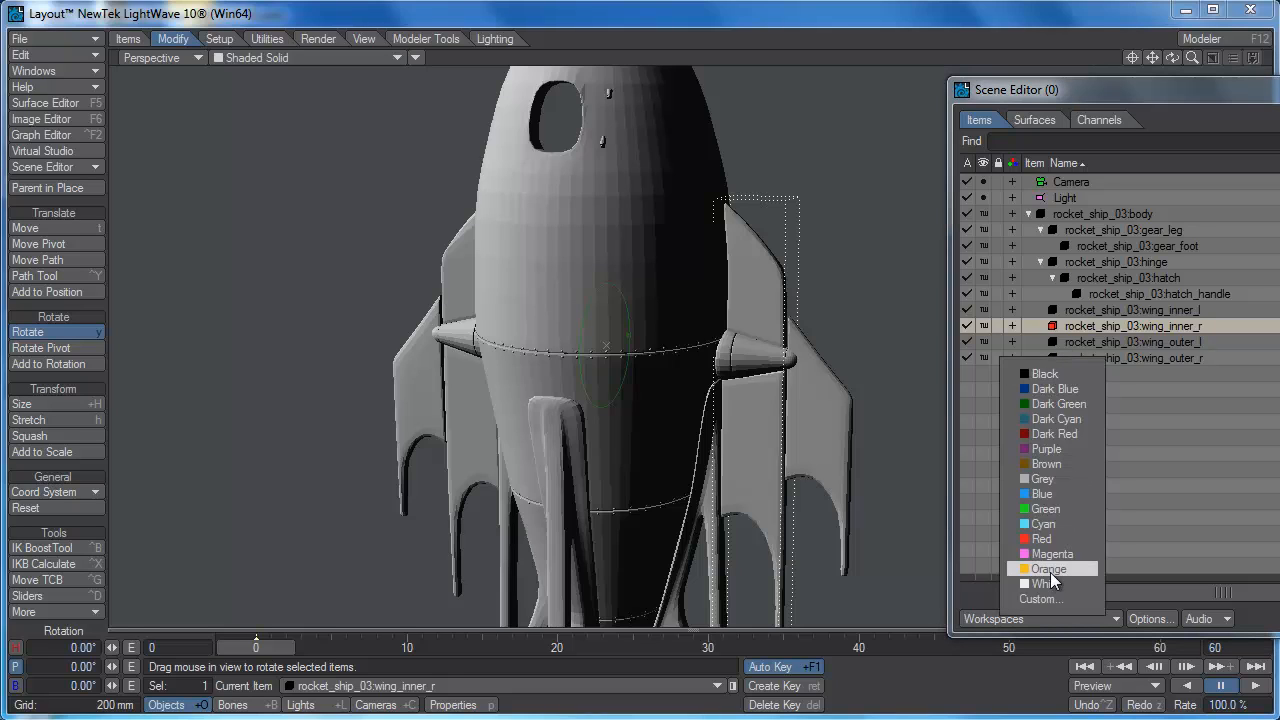
left_click(1051, 555)
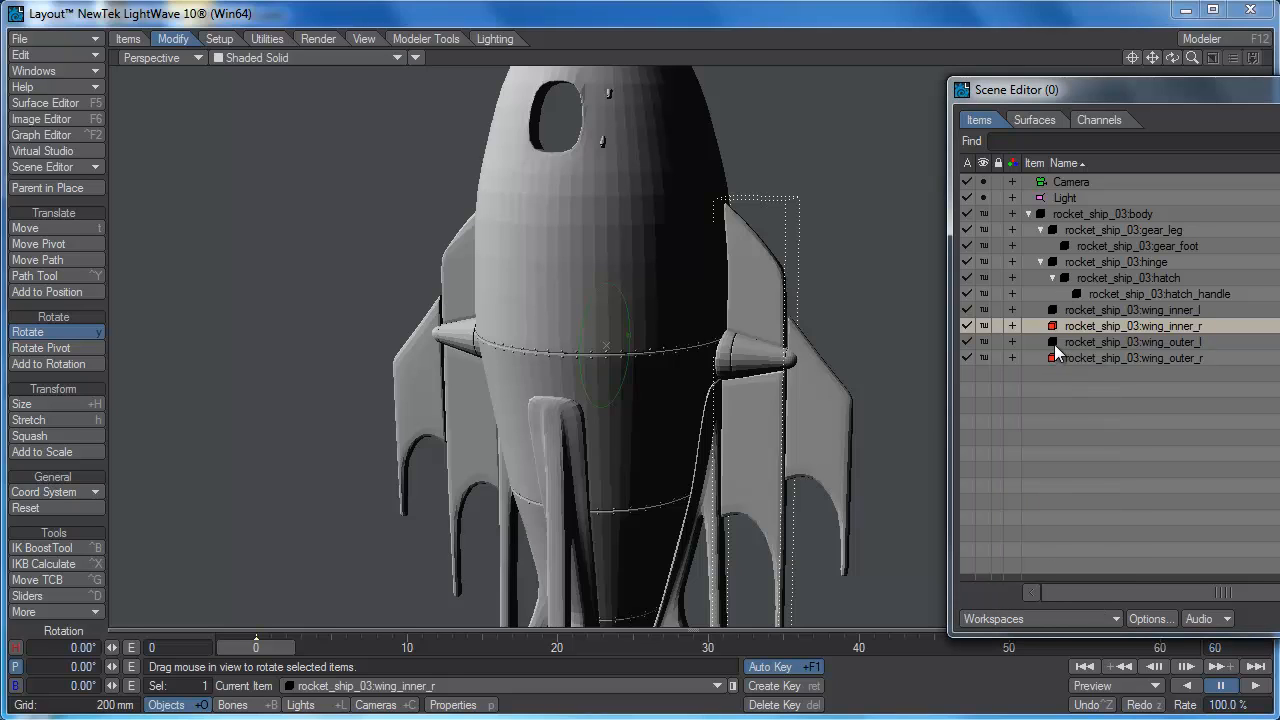
- Colour-code the left outer and left inner wings green in the scene's item list
left_click(1055, 343)
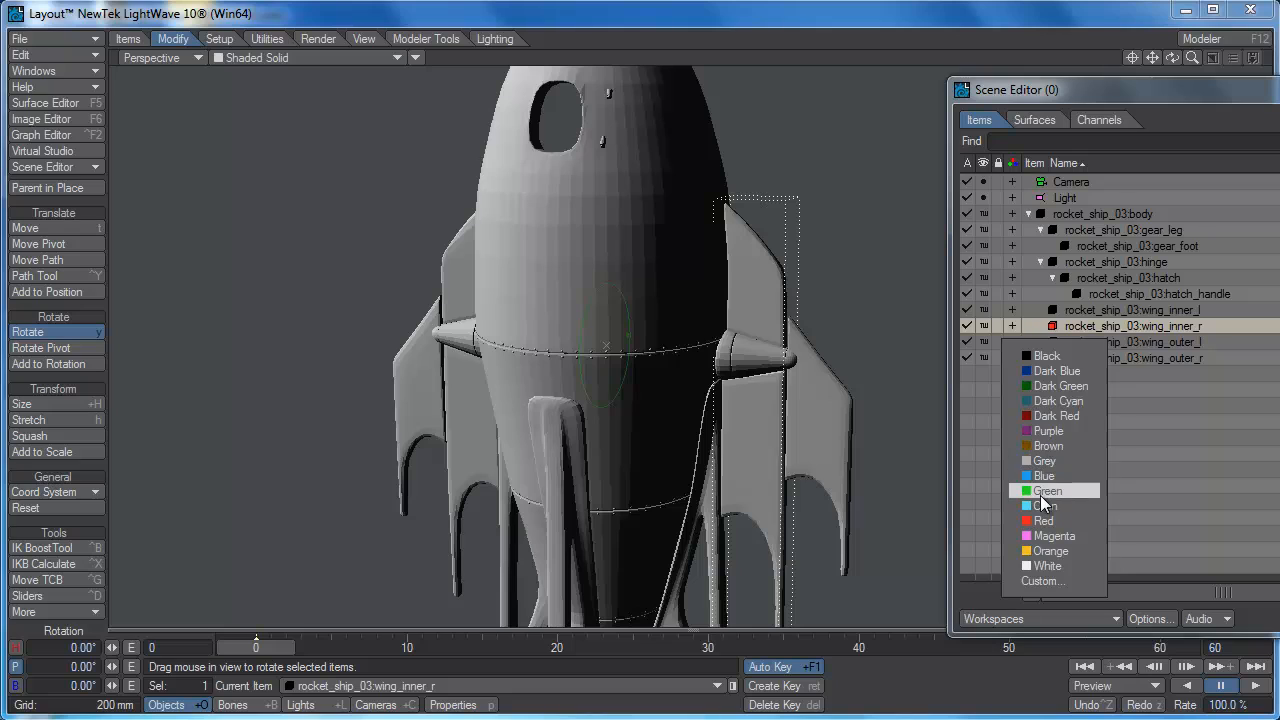
left_click(1048, 491)
left_click(1053, 311)
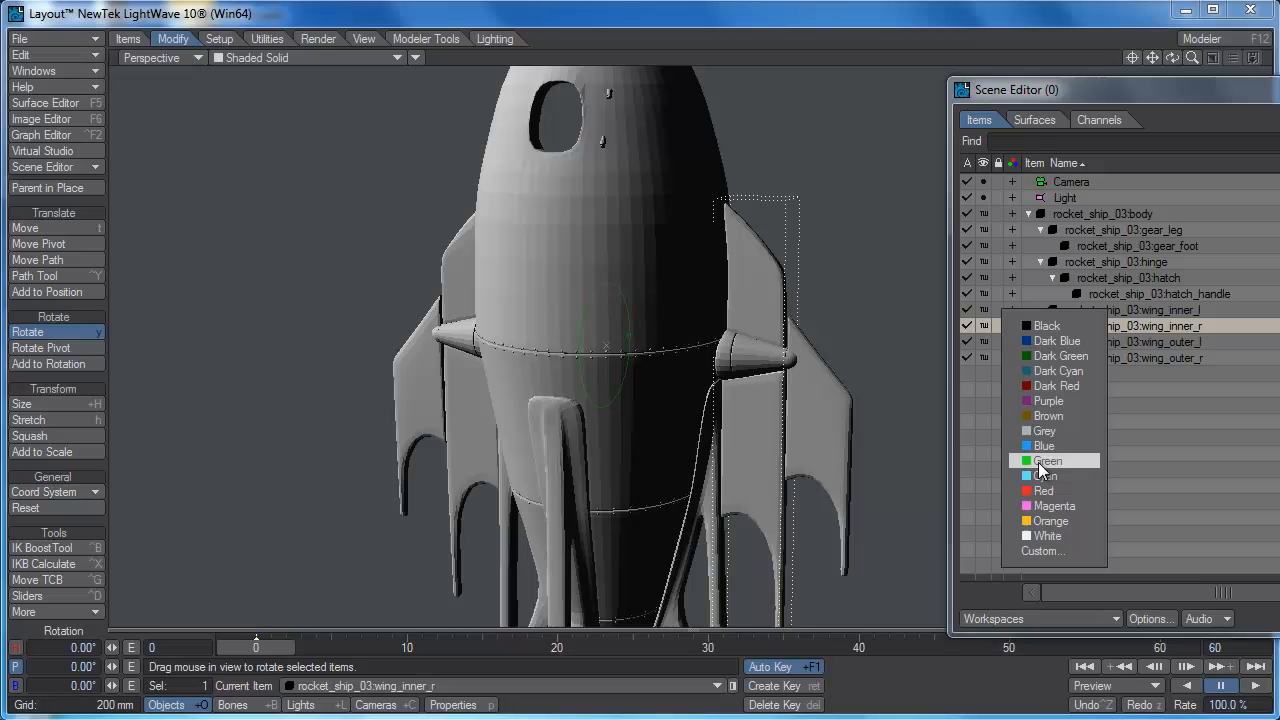
left_click(1046, 458)
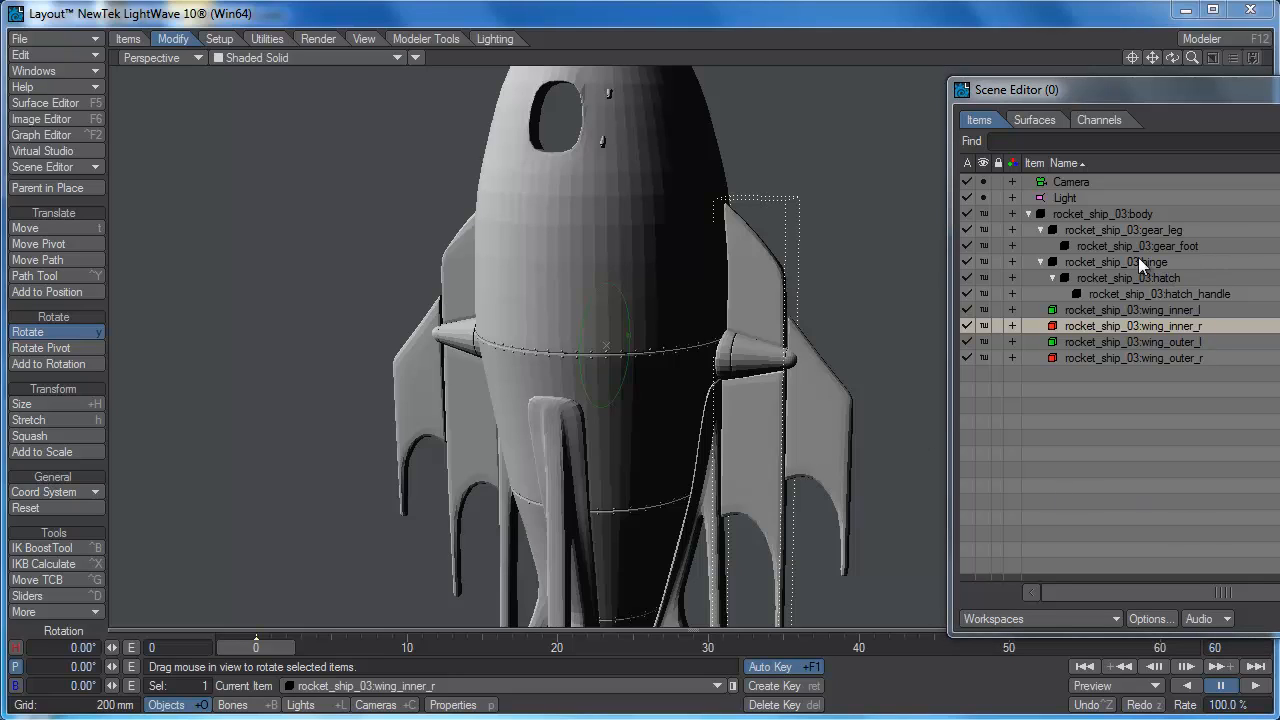
- Move the hatch up and out in front of its doorway, to about 53 mm X, 165 mm Y and -135 mm Z, and view it close up
left_click(1087, 277)
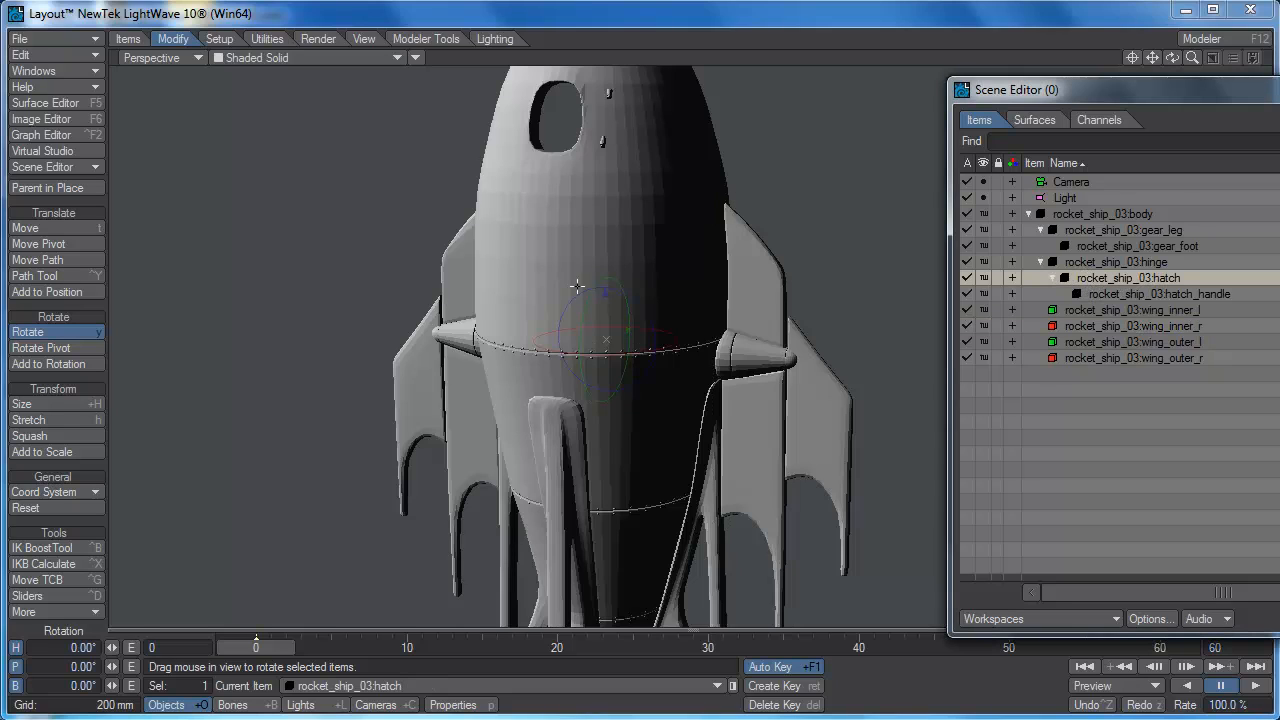
key("t")
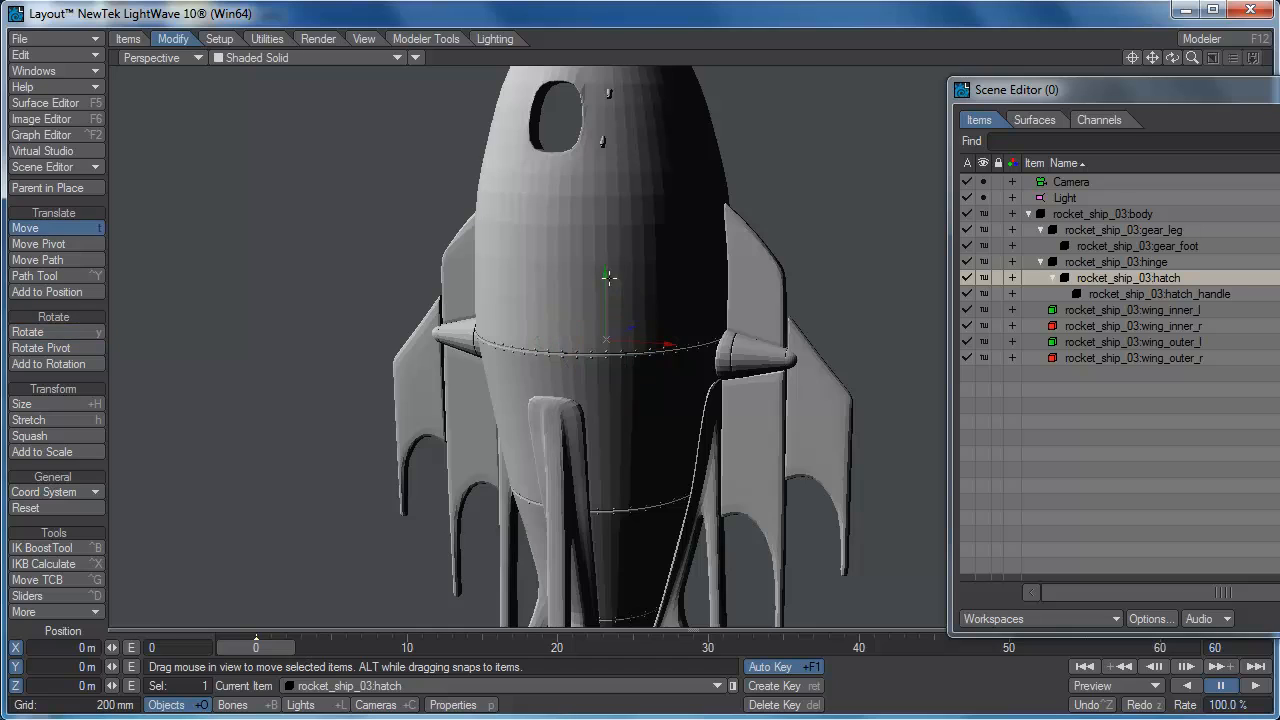
left_click_drag(617, 144, 617, 102)
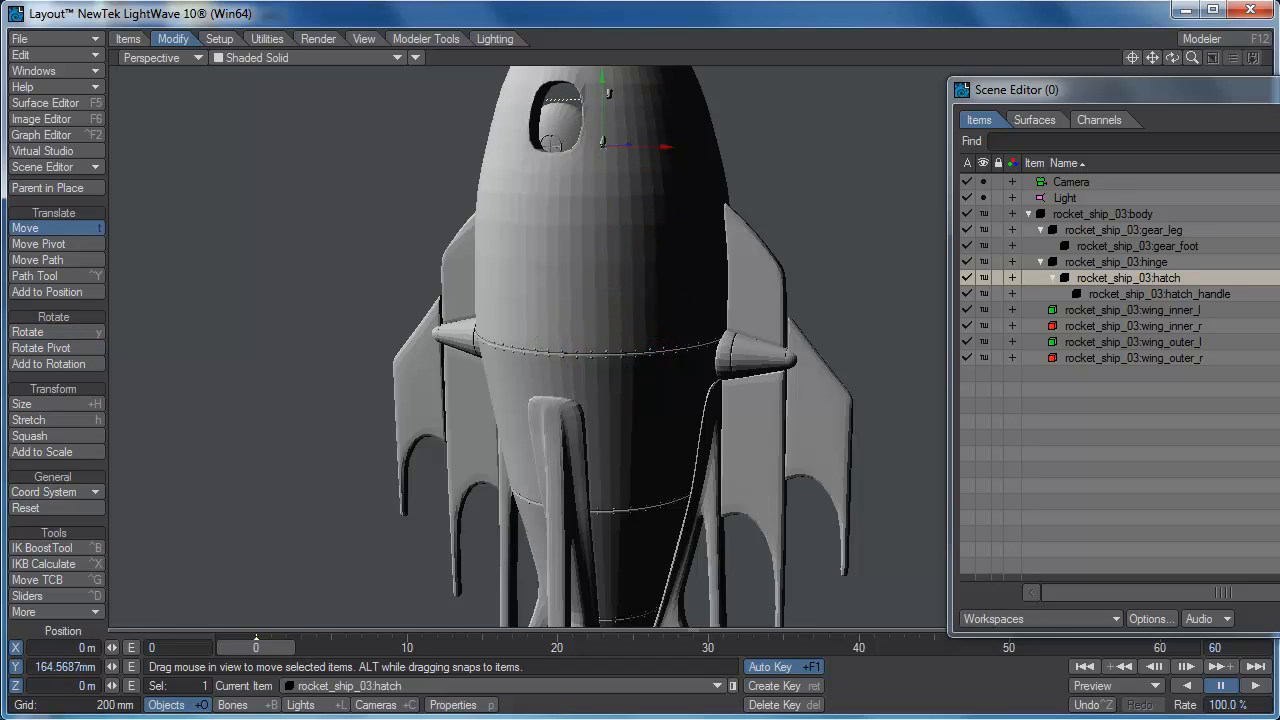
left_click_drag(646, 285, 620, 302)
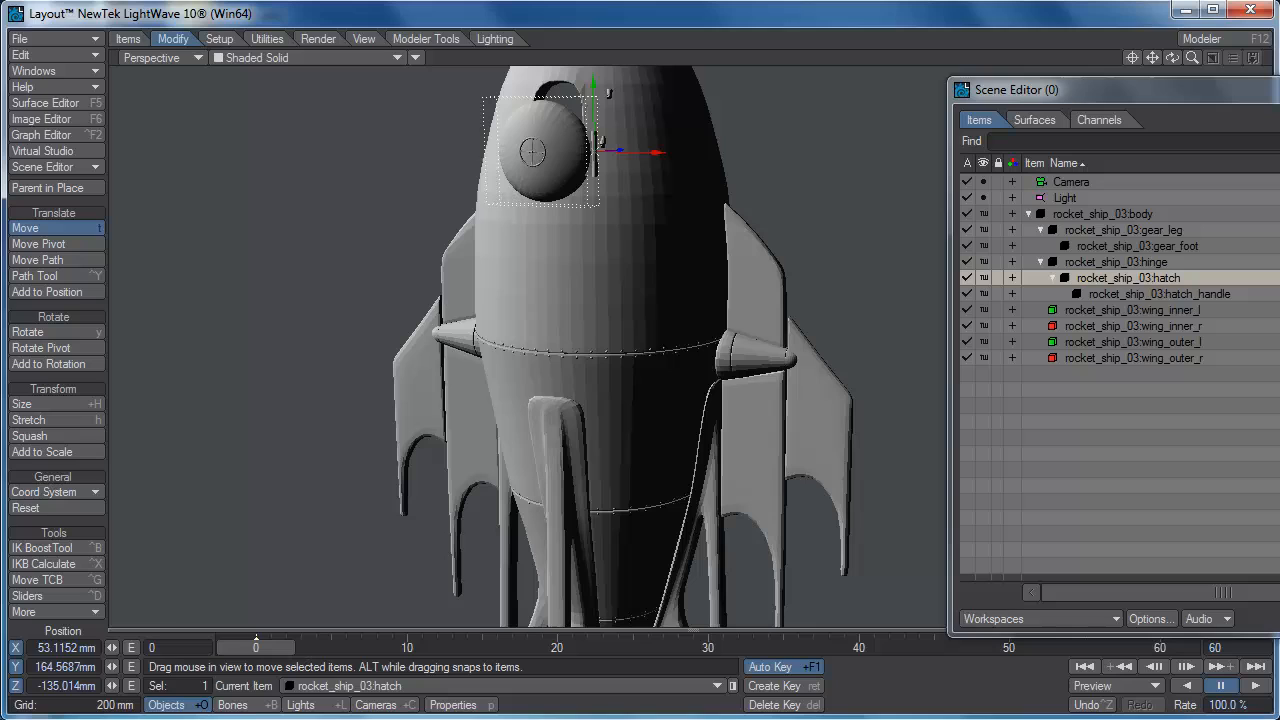
left_click(1132, 52)
scroll(874, 164, "up", 2)
scroll(874, 164, "up", 4)
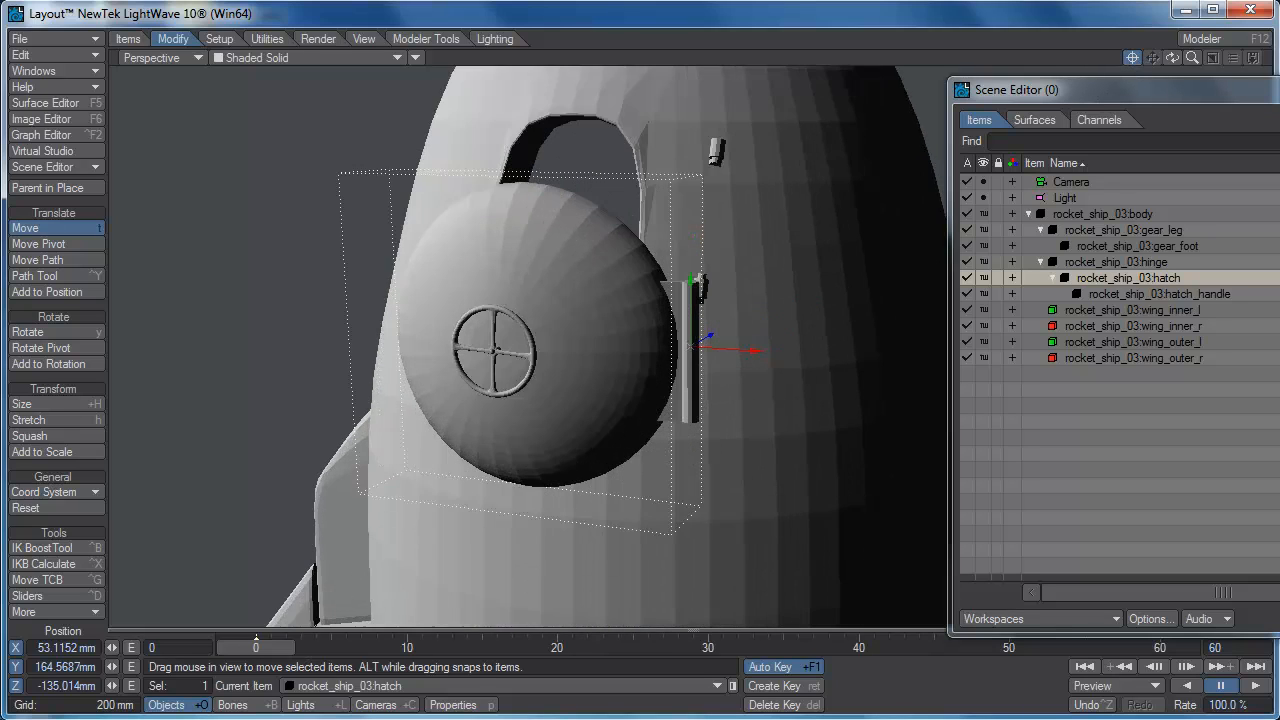
- Move the hatch up and in against the hull, to about 192 mm Y and -88 mm Z
left_click_drag(1172, 57, 1023, 100)
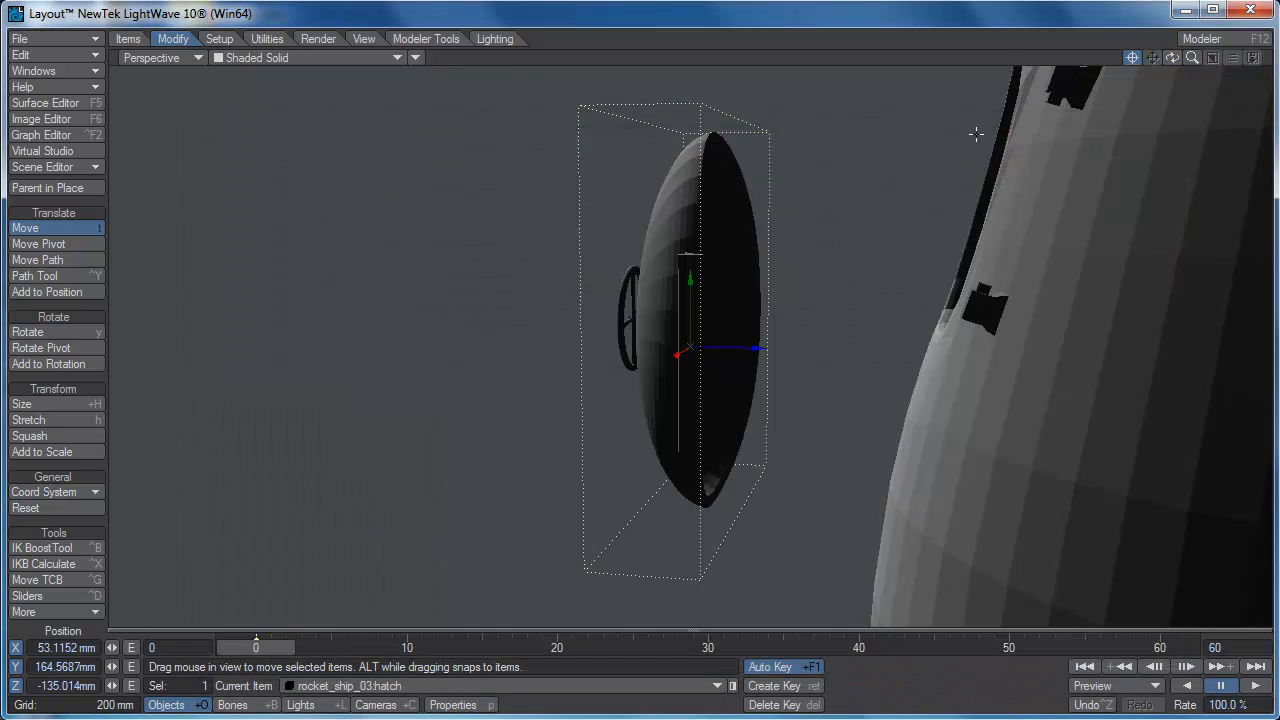
mouse_move(693, 278)
left_mouse_down()
mouse_move(691, 255)
mouse_move(691, 302)
left_mouse_up()
mouse_move(755, 347)
left_mouse_down()
mouse_move(830, 280)
mouse_move(980, 66)
left_mouse_up()
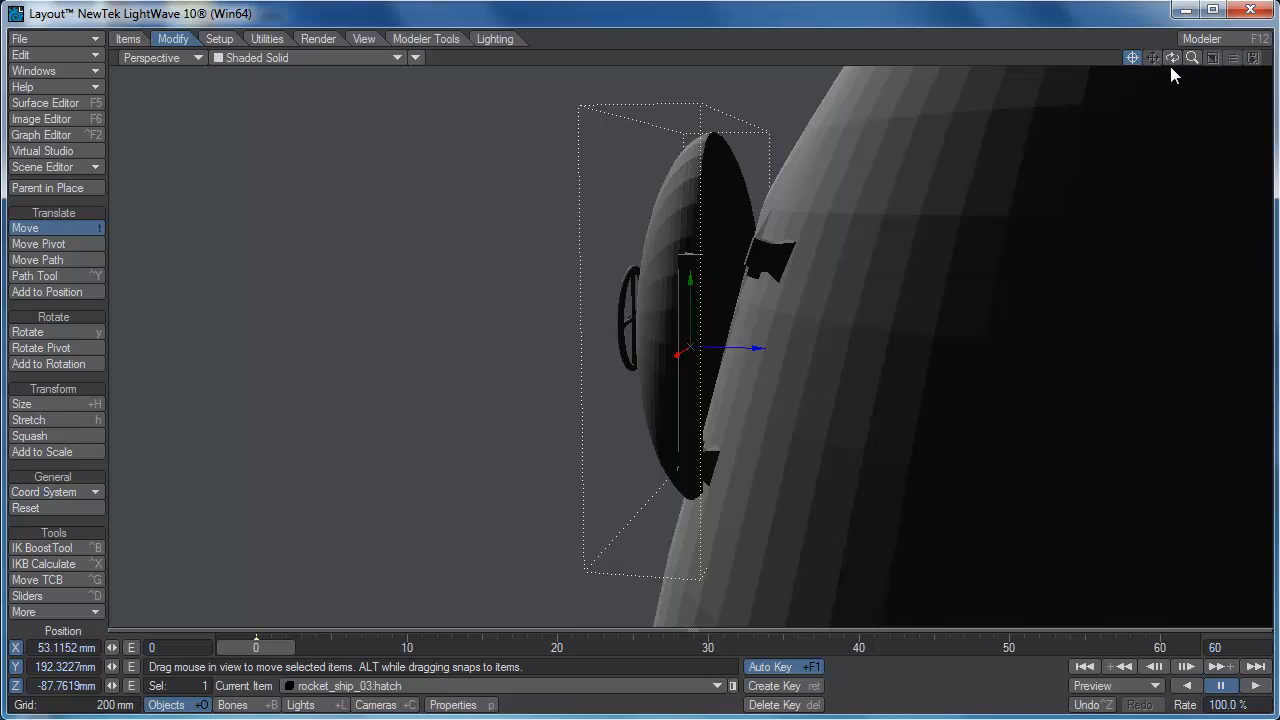
- Switch to the Right view and rotate the light to about -16.9° heading and 37.8° pitch to brighten the hatch side
left_click(173, 57)
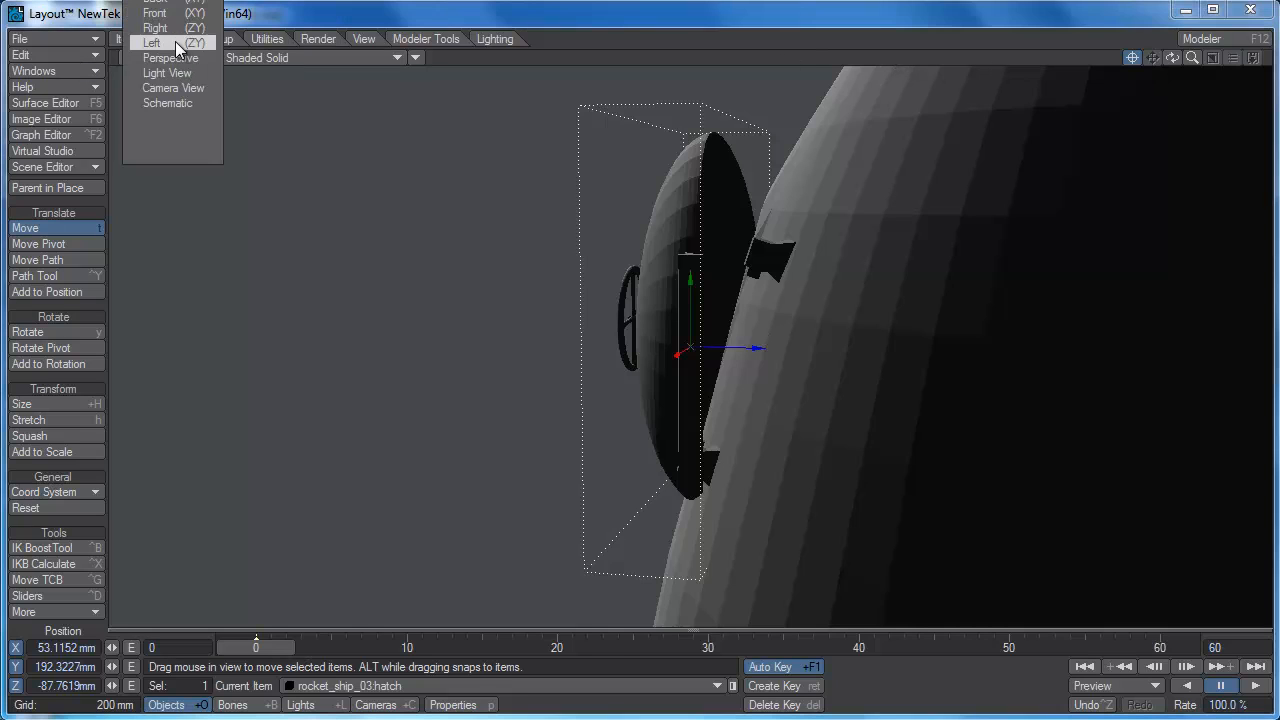
left_click(176, 28)
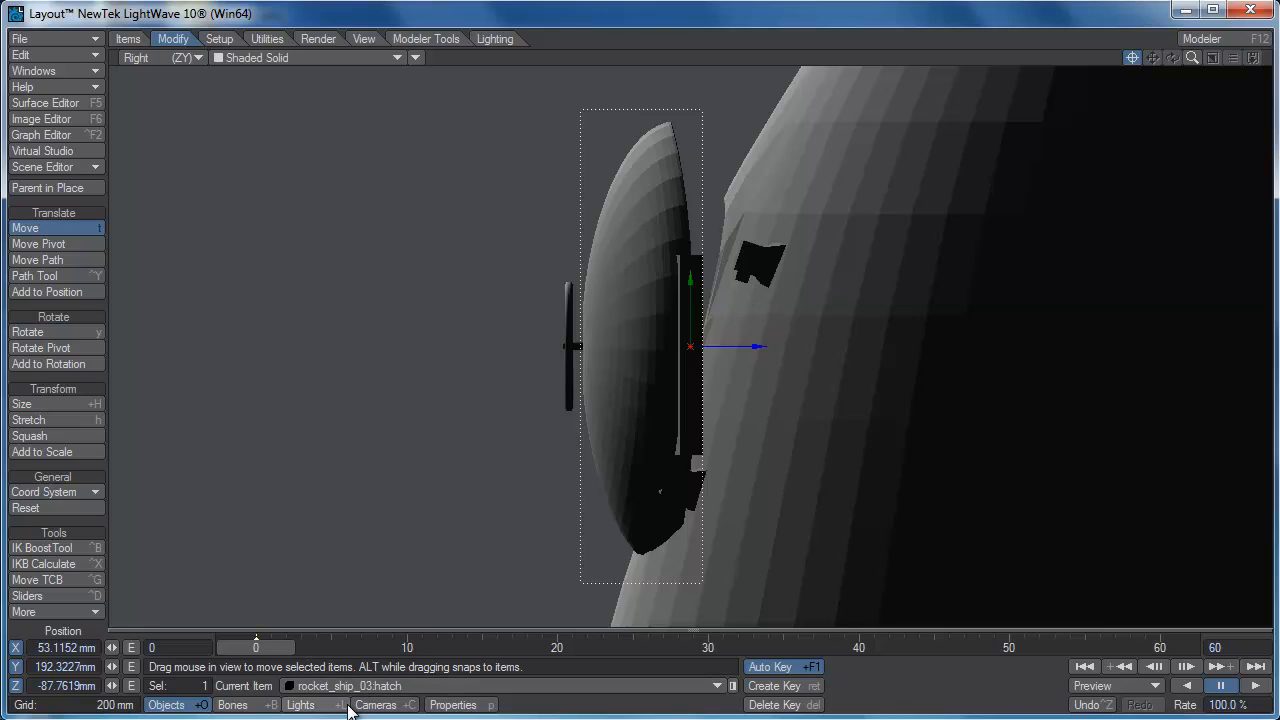
key("shift+l")
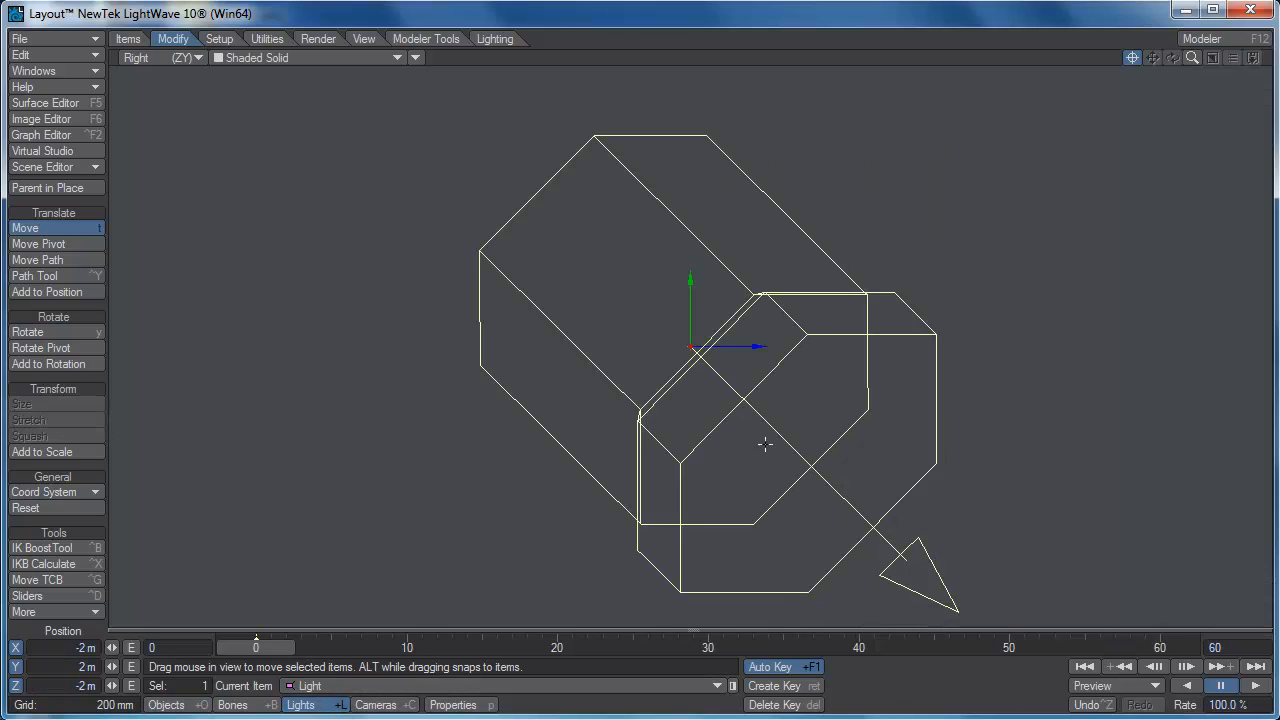
left_click(175, 705)
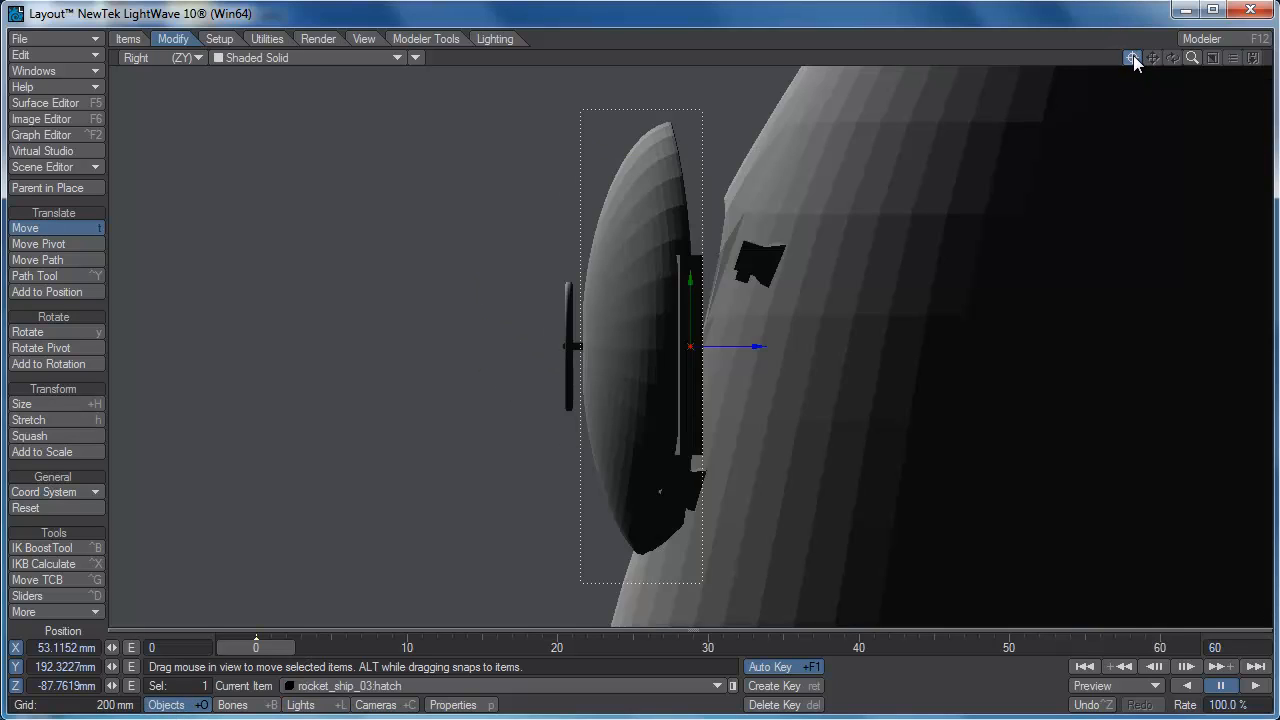
left_click(312, 705)
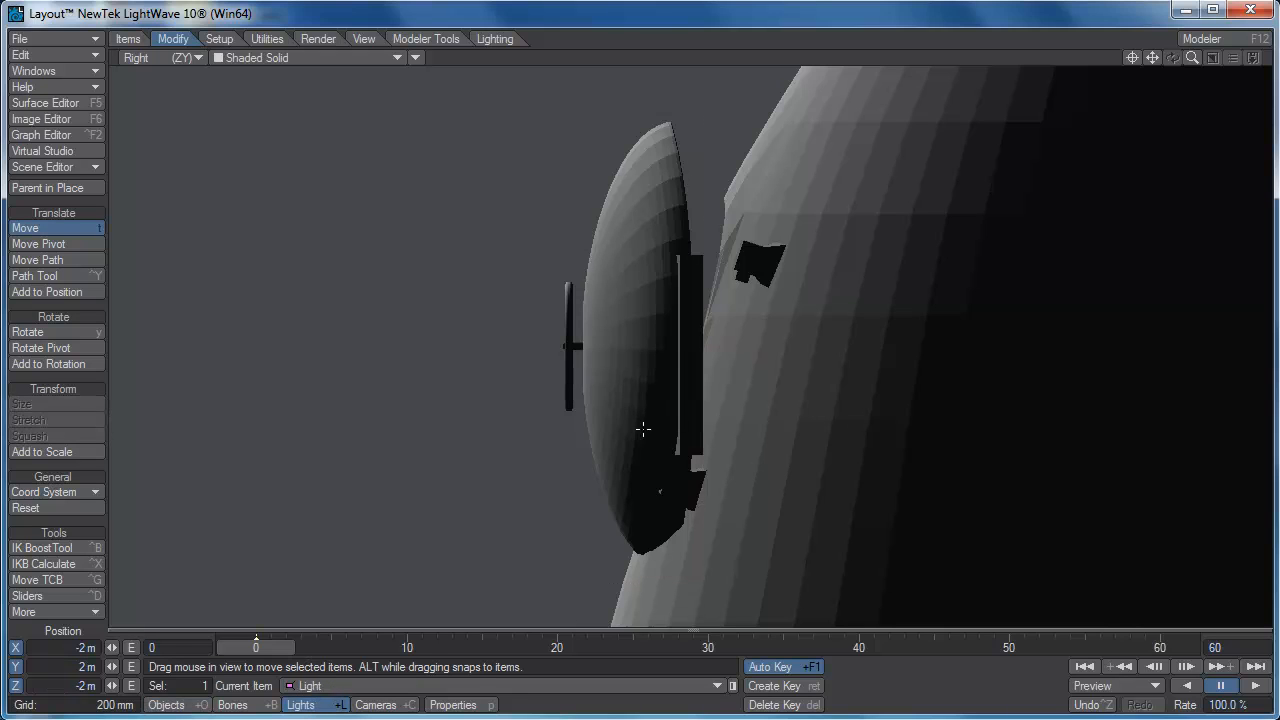
key("y")
left_click_drag(478, 451, 349, 449)
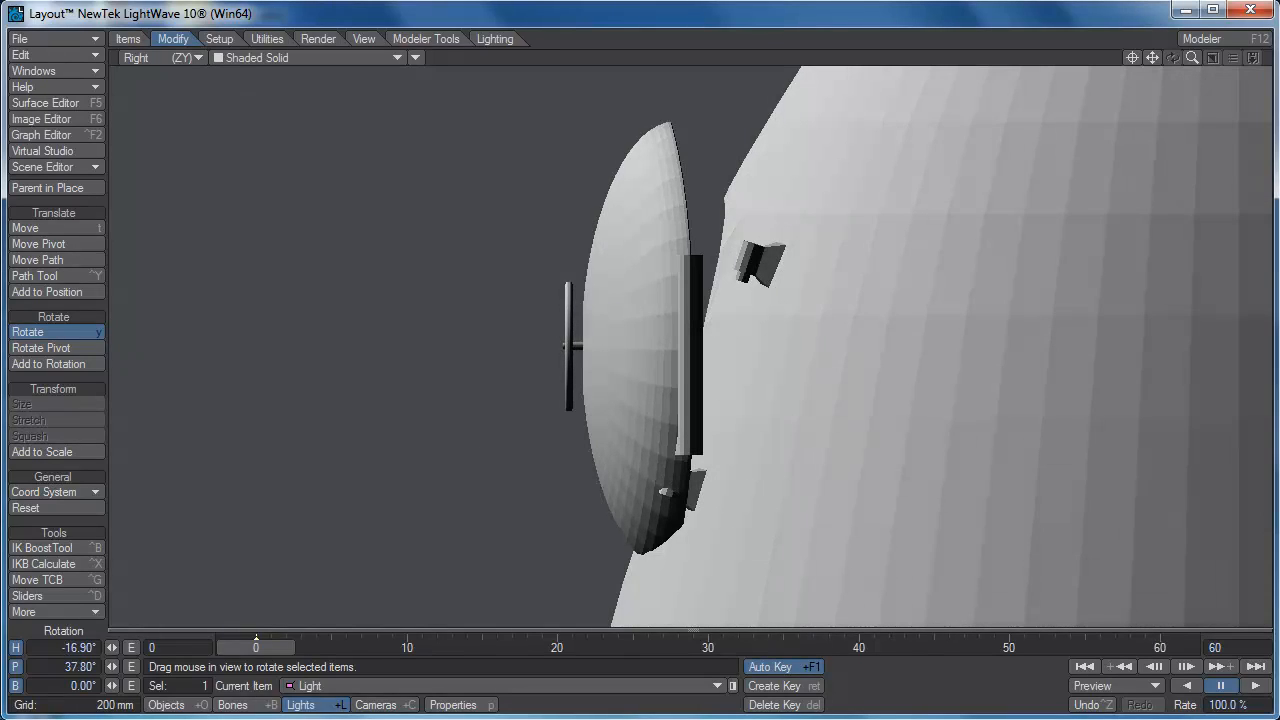
- Pitch the hatch about 16.4° to follow the hull slope and move it to about 189.6 mm Y and -83.8 mm Z
left_click(200, 709)
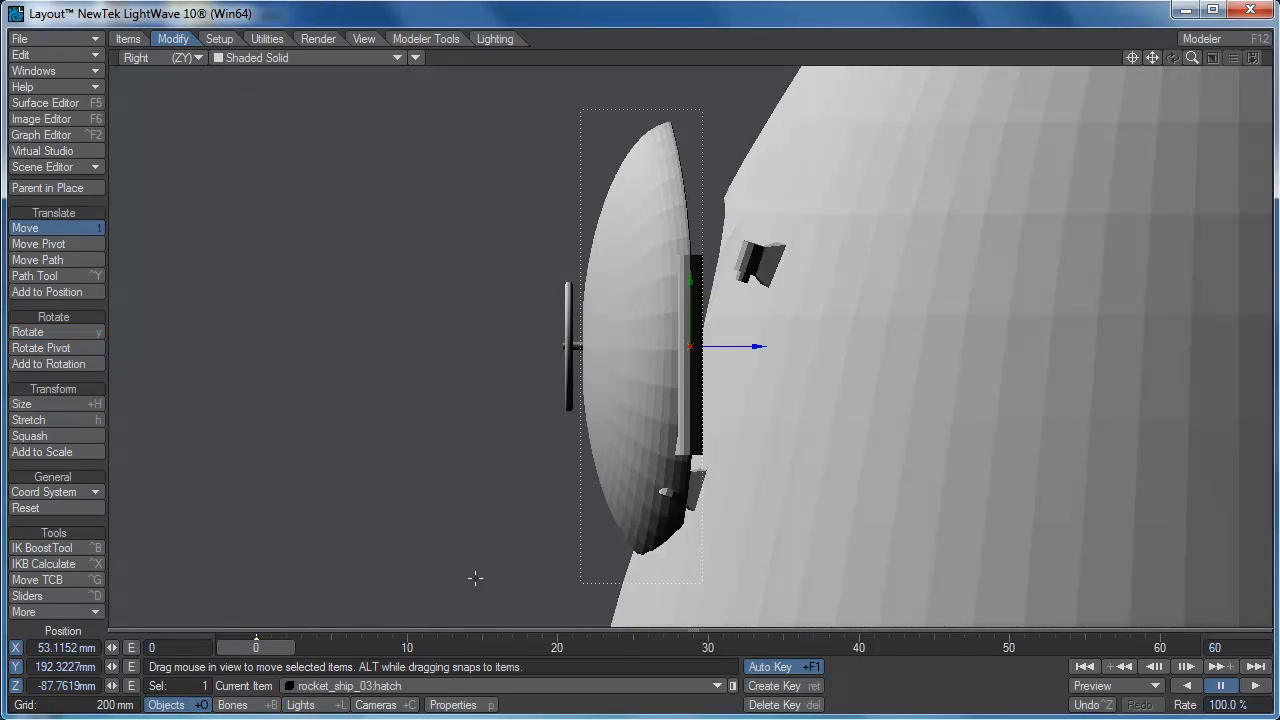
key("y")
left_click_drag(750, 330, 748, 364)
key("t")
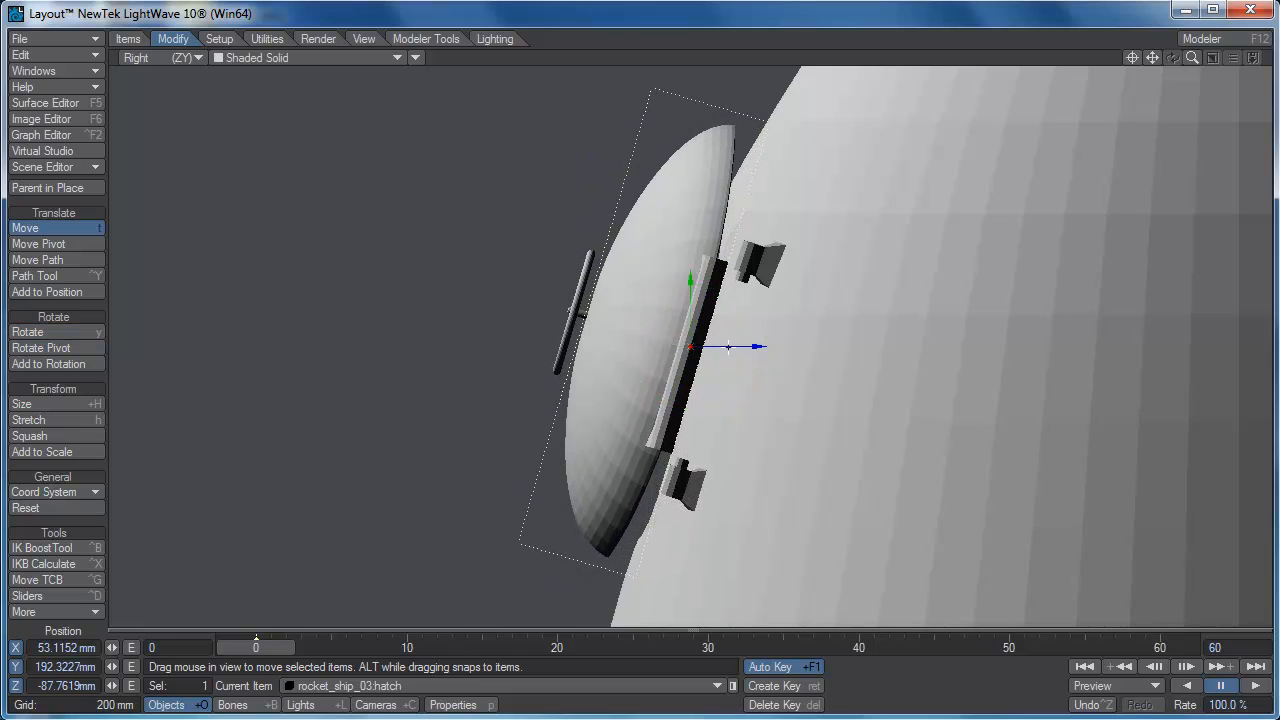
left_click_drag(613, 315, 632, 315)
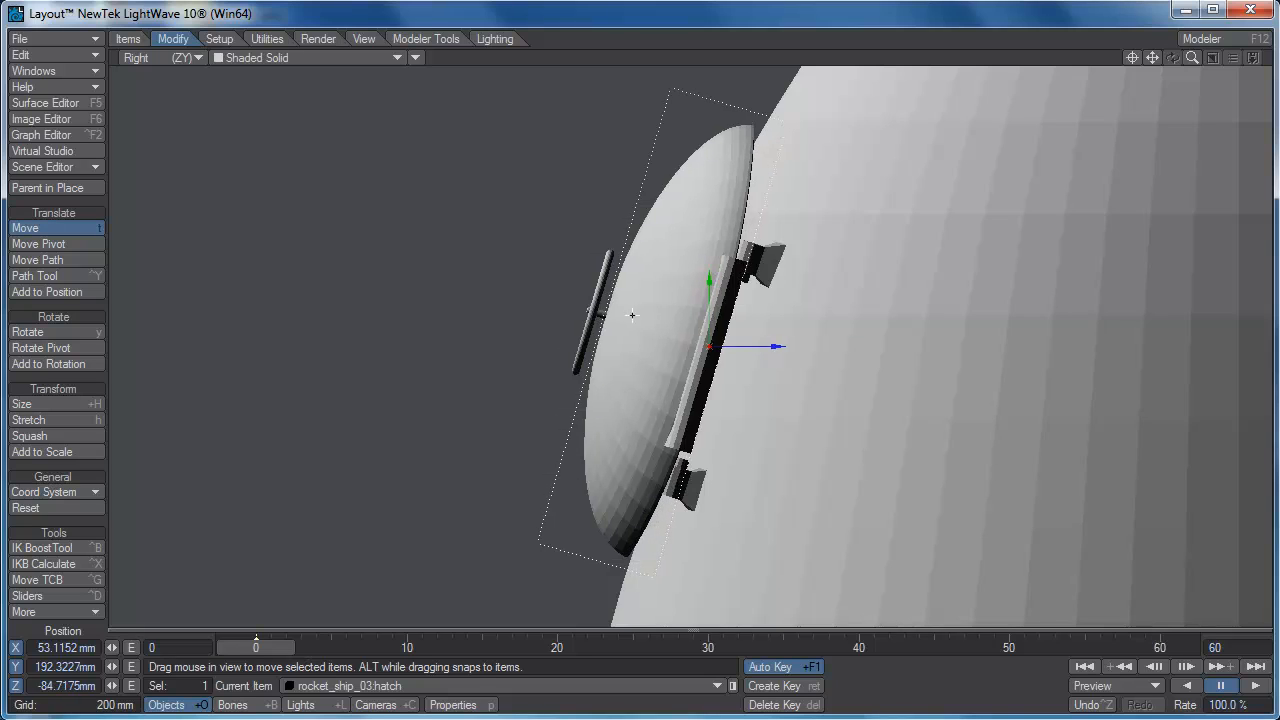
mouse_move(712, 306)
left_mouse_down()
mouse_move(712, 324)
mouse_move(741, 344)
left_mouse_up()
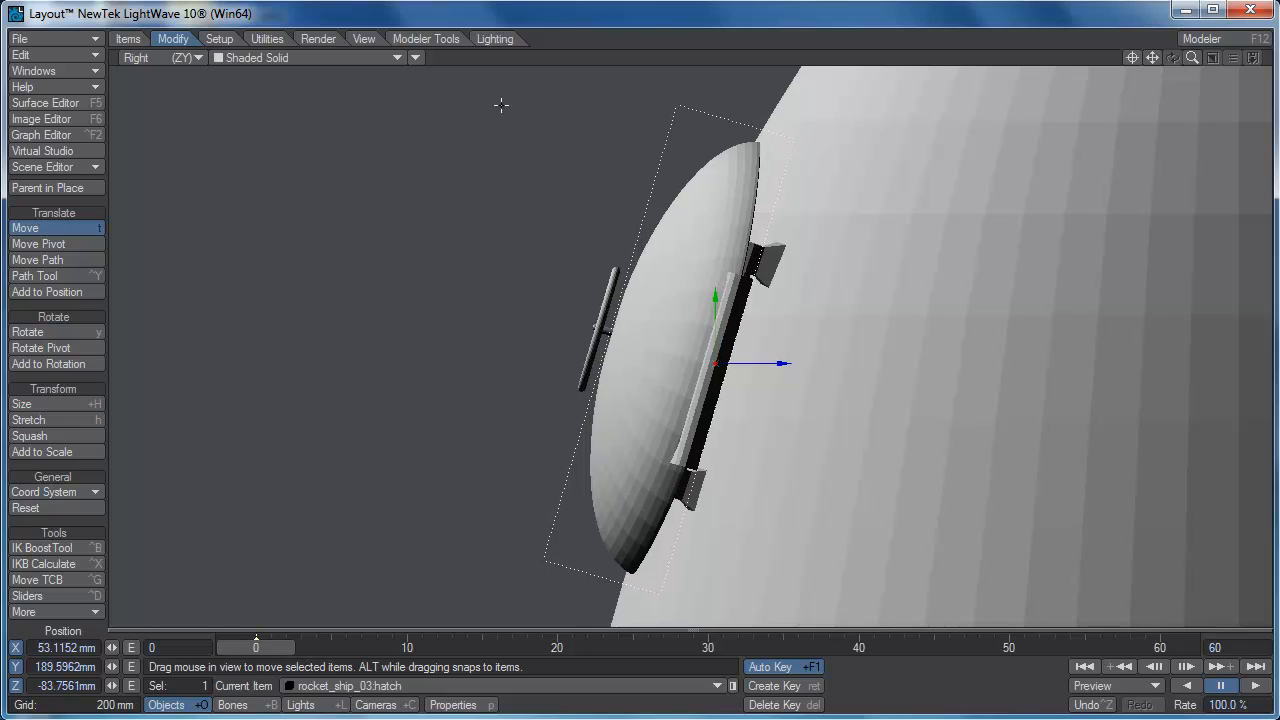
- In the Back view, slide the hatch sideways to about 40.1 mm X so its rod lines up with the hinge brackets
left_click(142, 57)
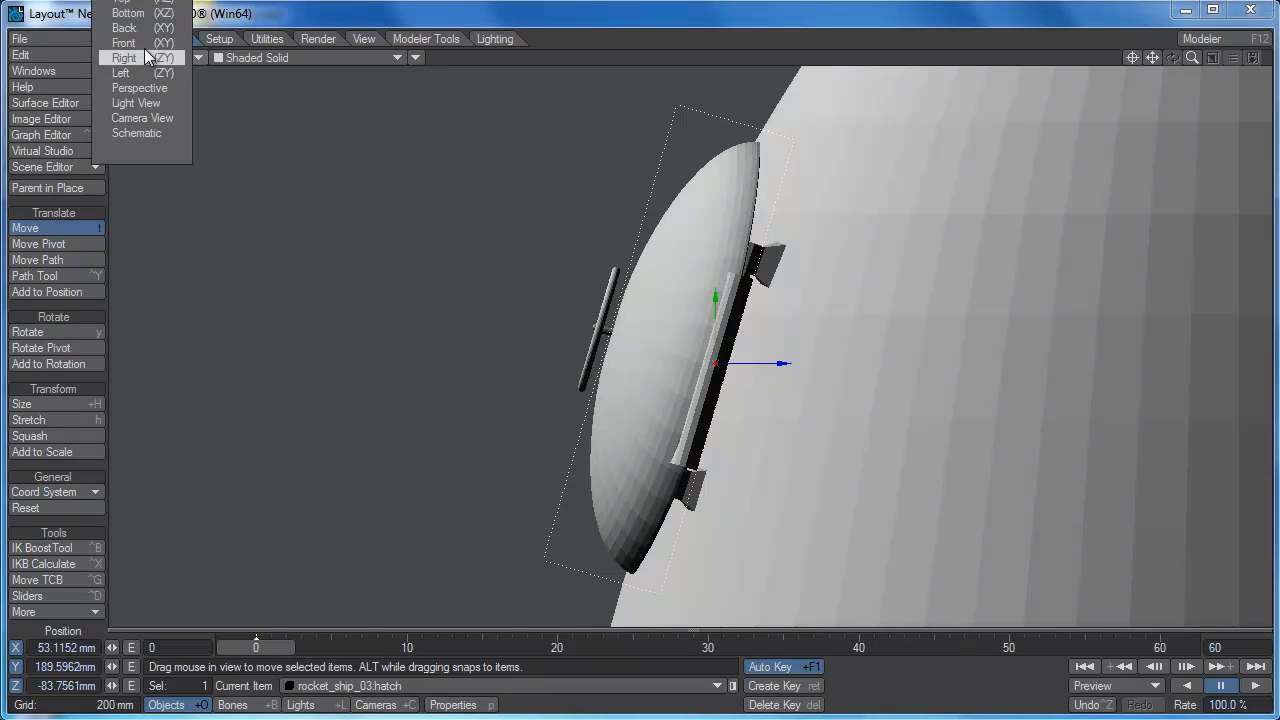
left_click(140, 28)
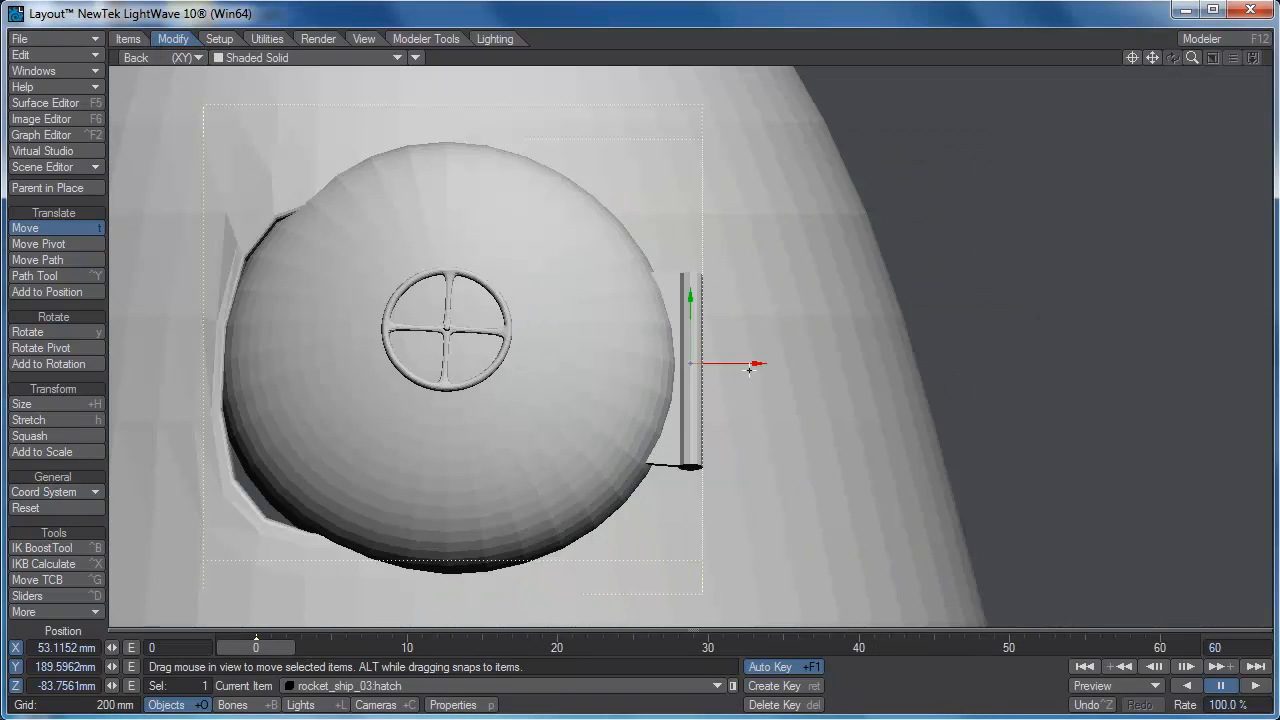
left_click_drag(749, 370, 667, 370)
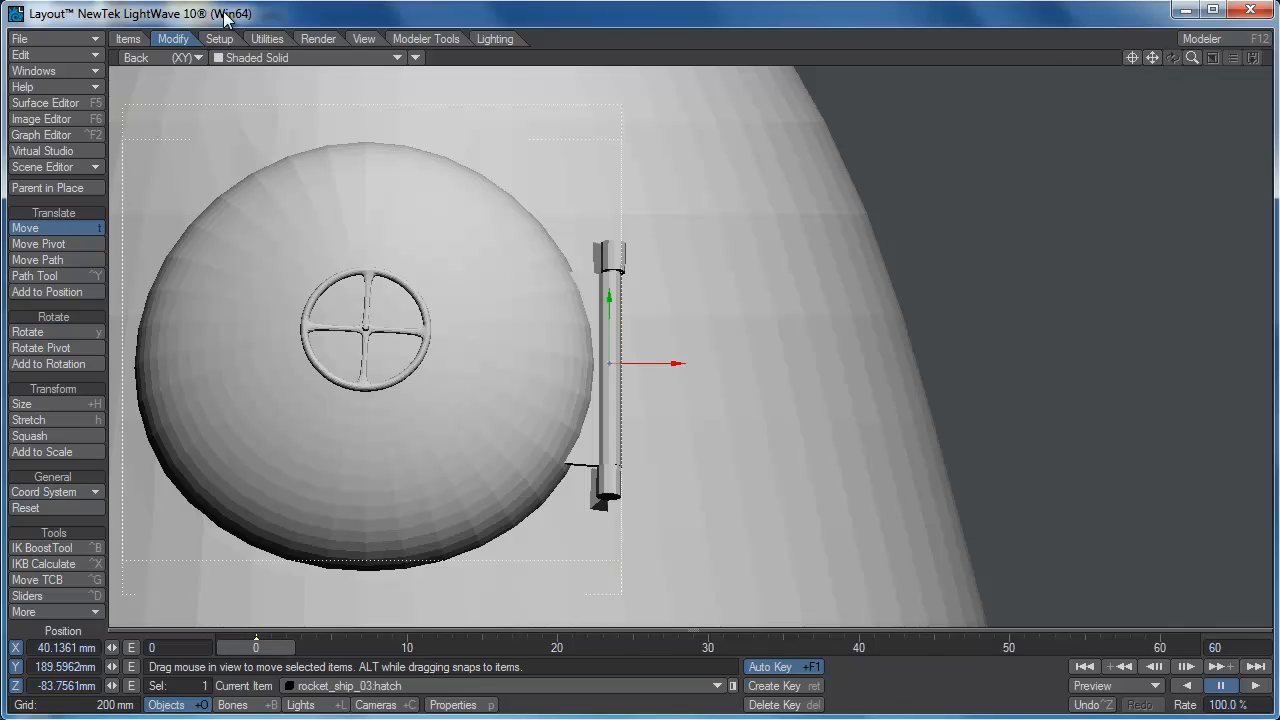
- In the Perspective view, adjust the hatch pitch to about 17.8° and move it inward to about -82.1 mm Z
left_click(182, 57)
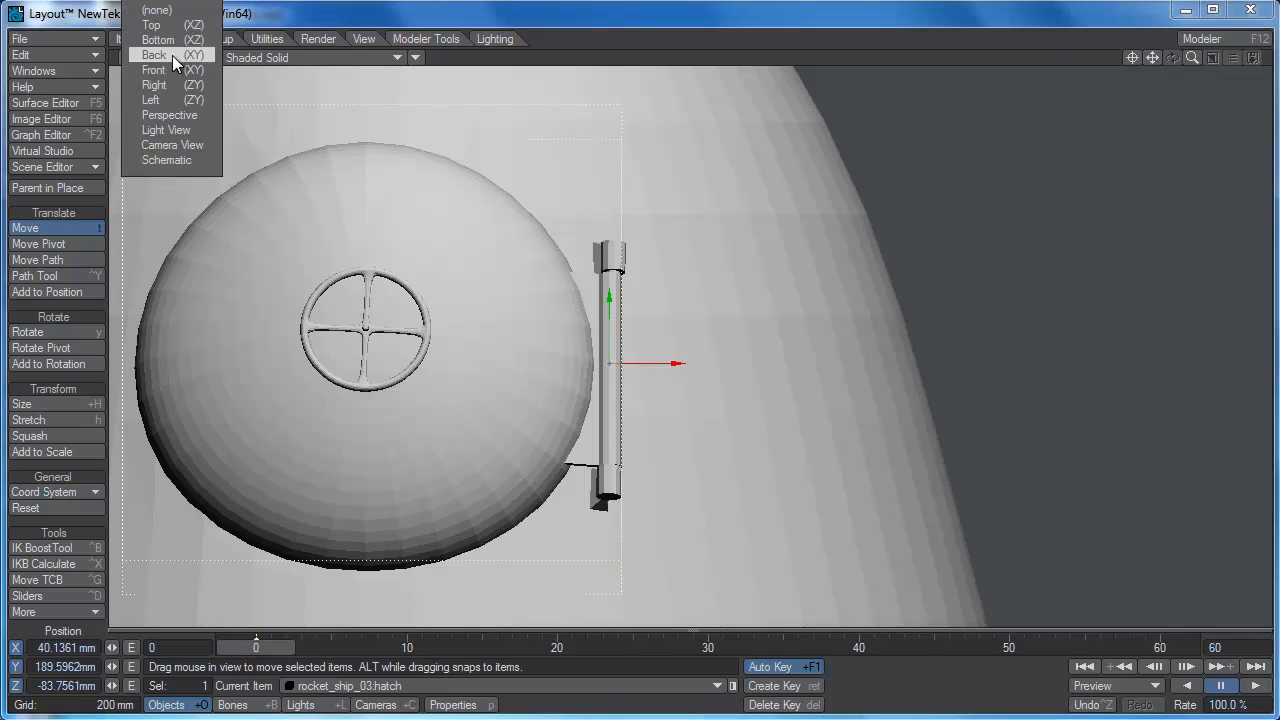
left_click(170, 115)
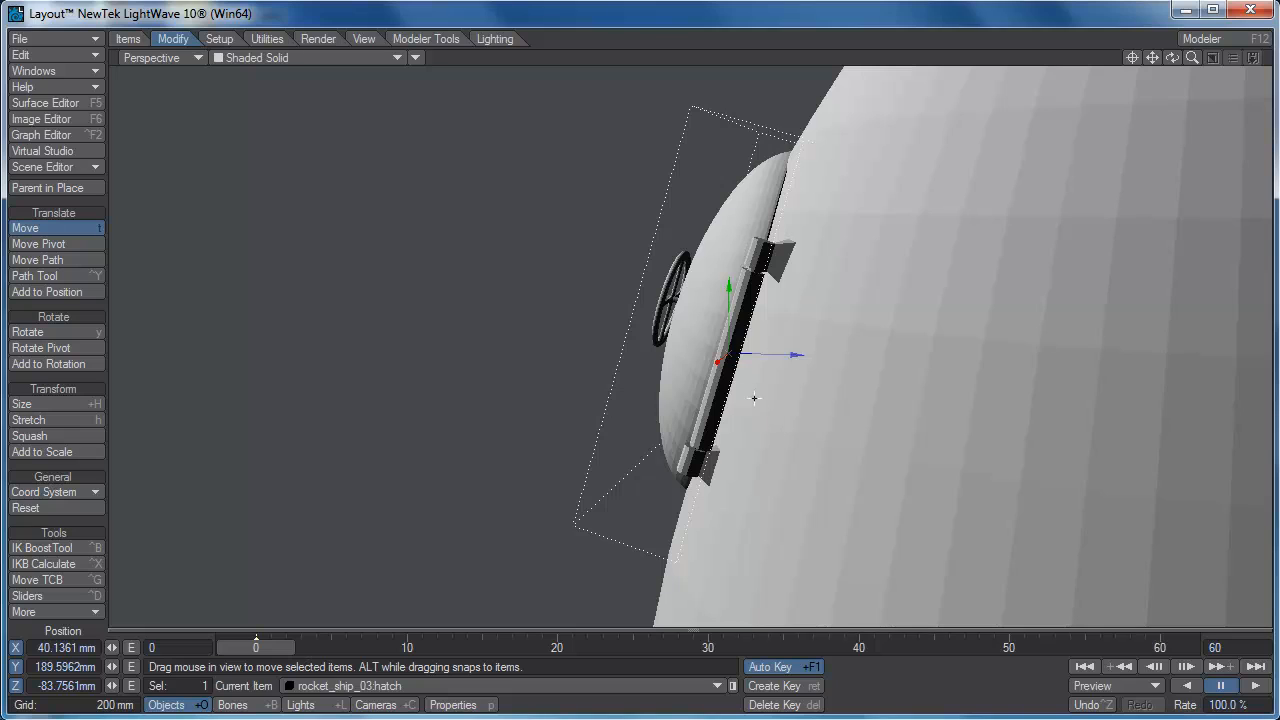
scroll(750, 392, "up", 2)
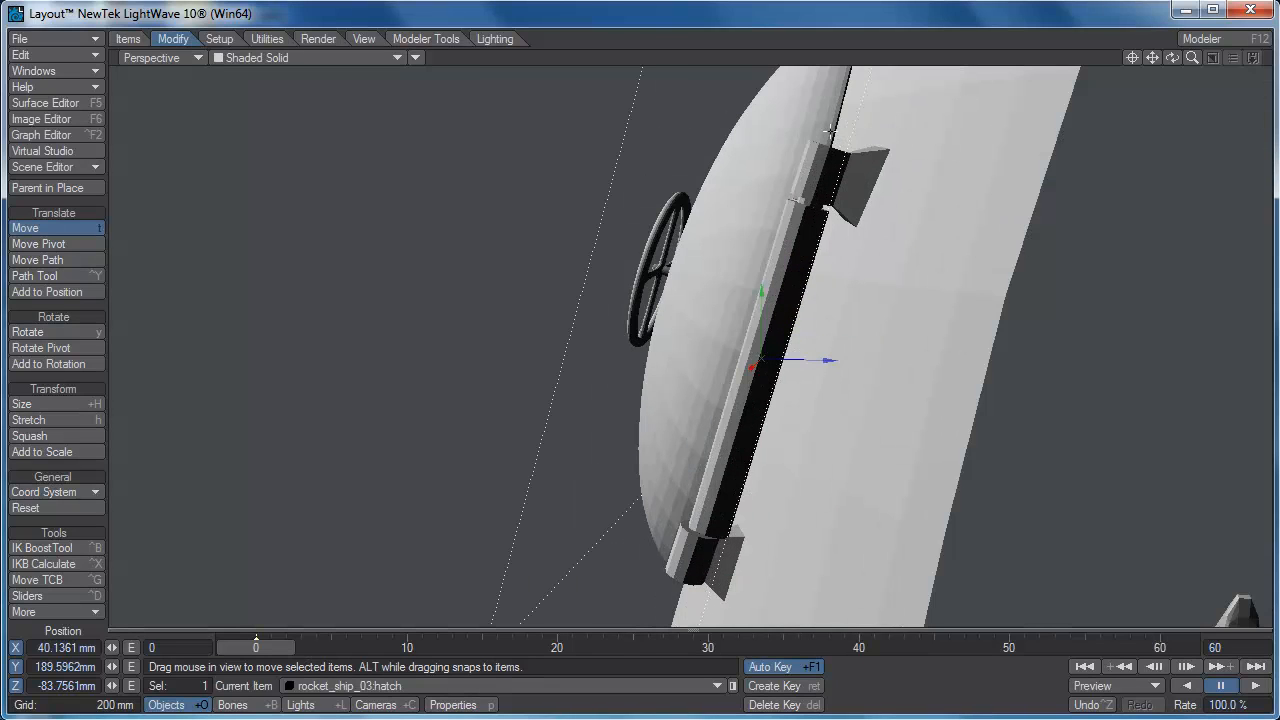
key("y")
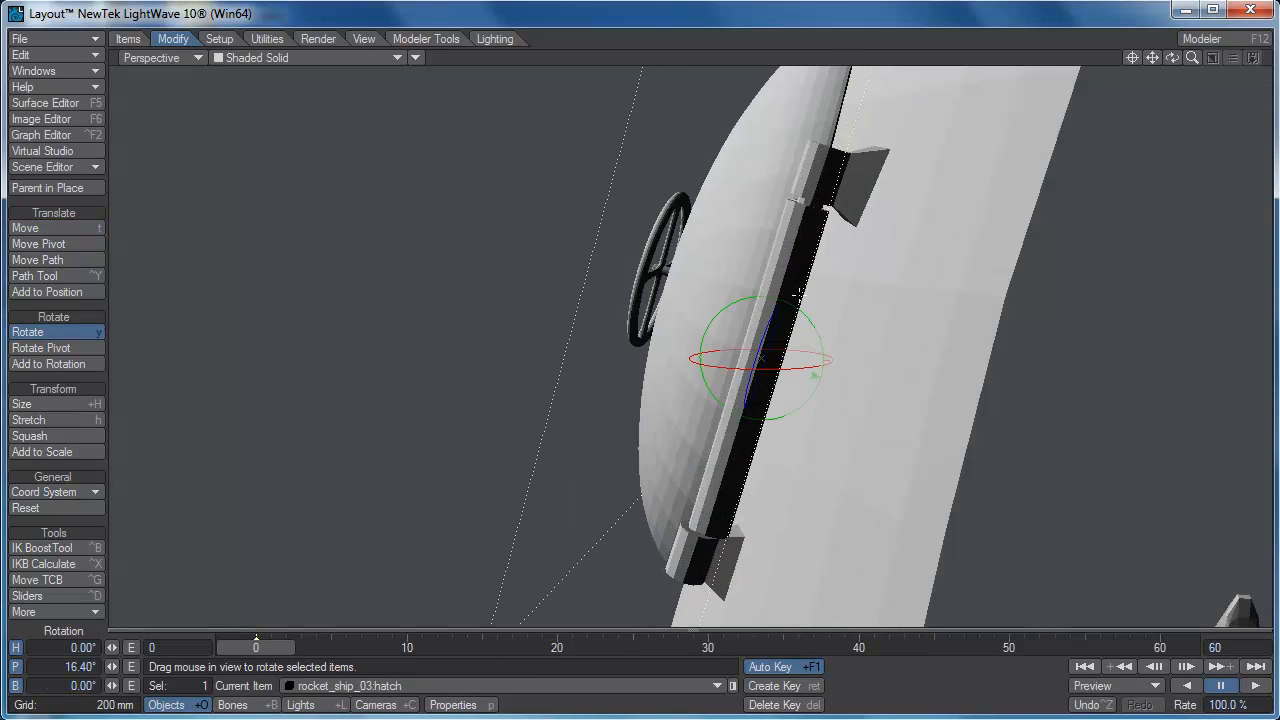
left_click_drag(798, 295, 804, 299)
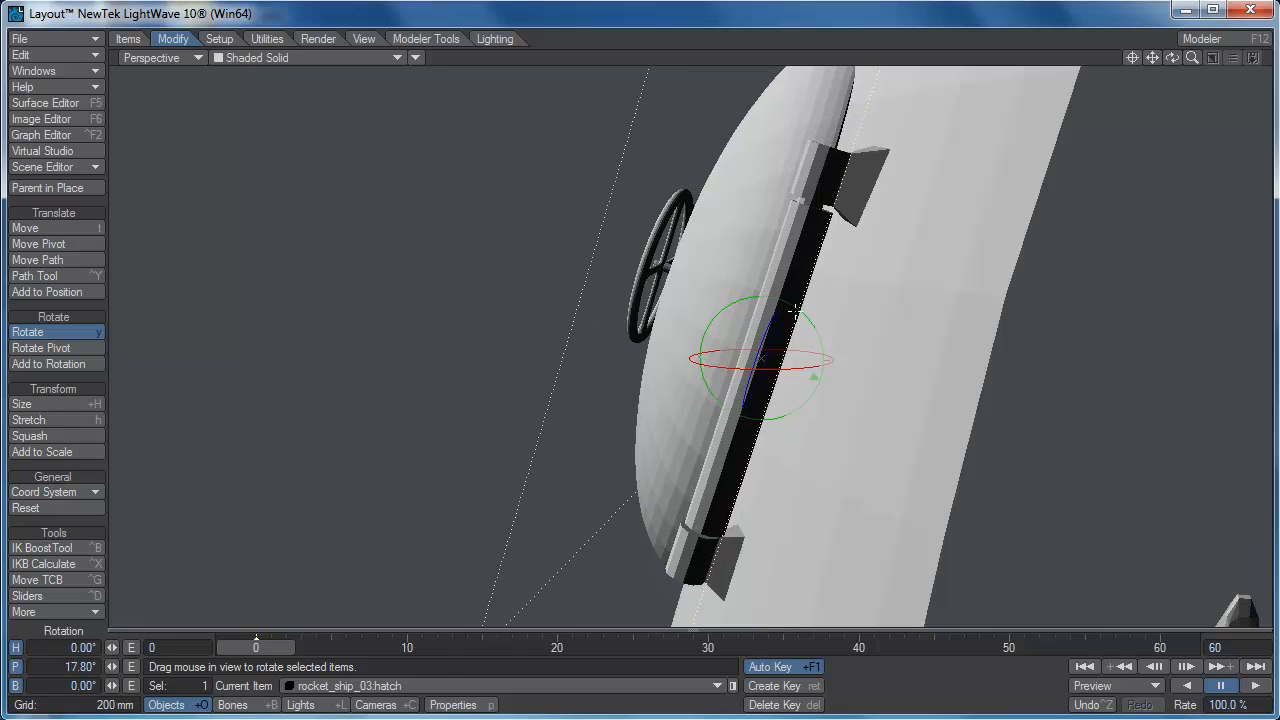
key("t")
left_click_drag(814, 362, 833, 362)
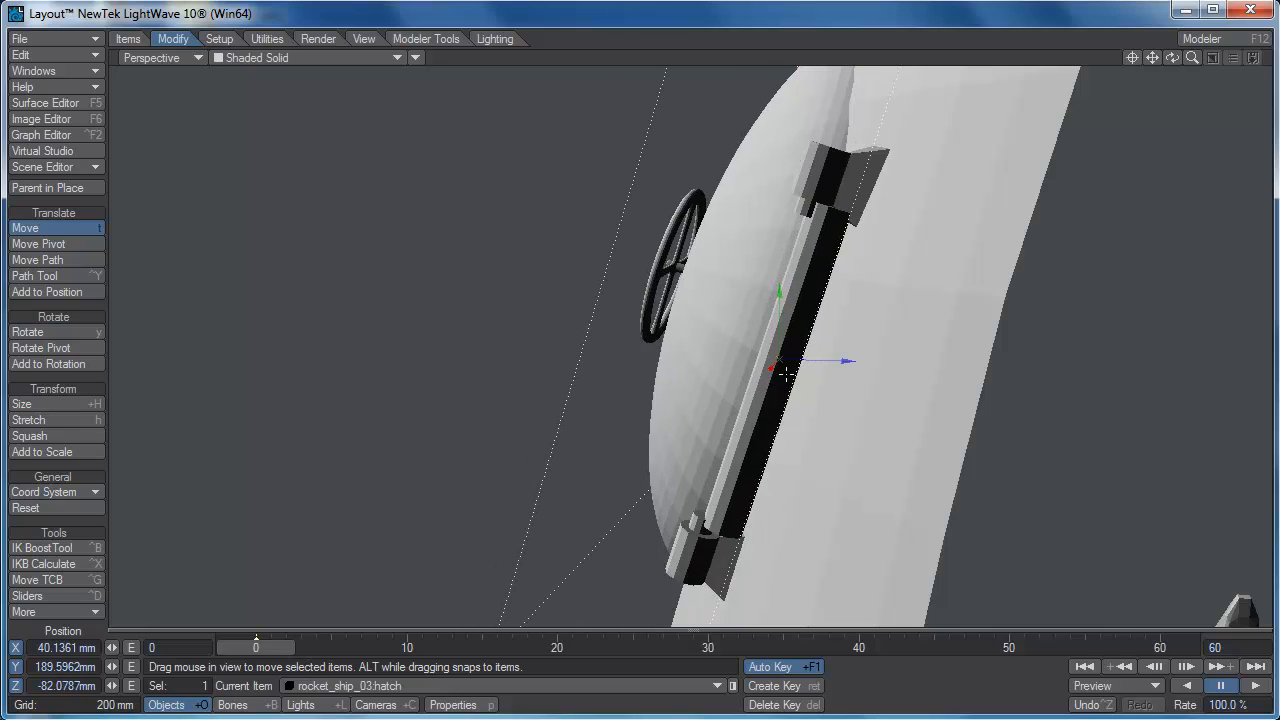
- Reduce the grid size to 20 mm and frame the hatch's hinge rod between its brackets
key("bracketleft")
key("bracketleft")
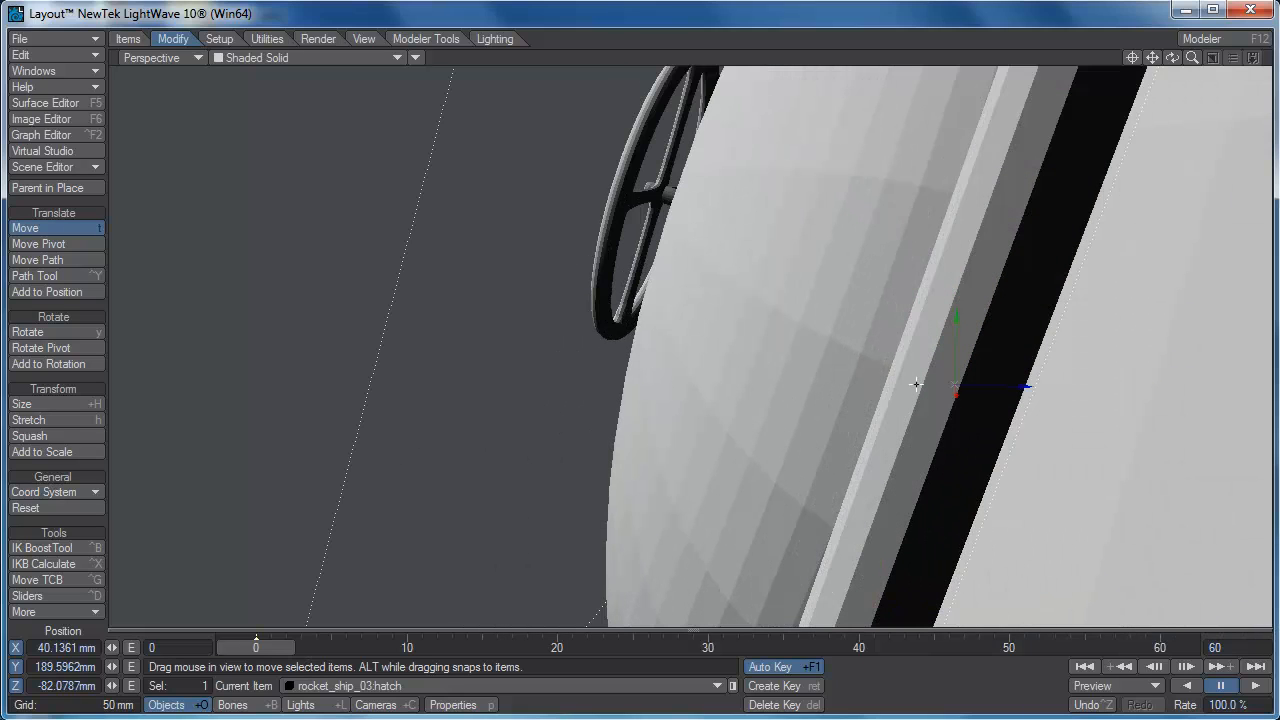
key("period")
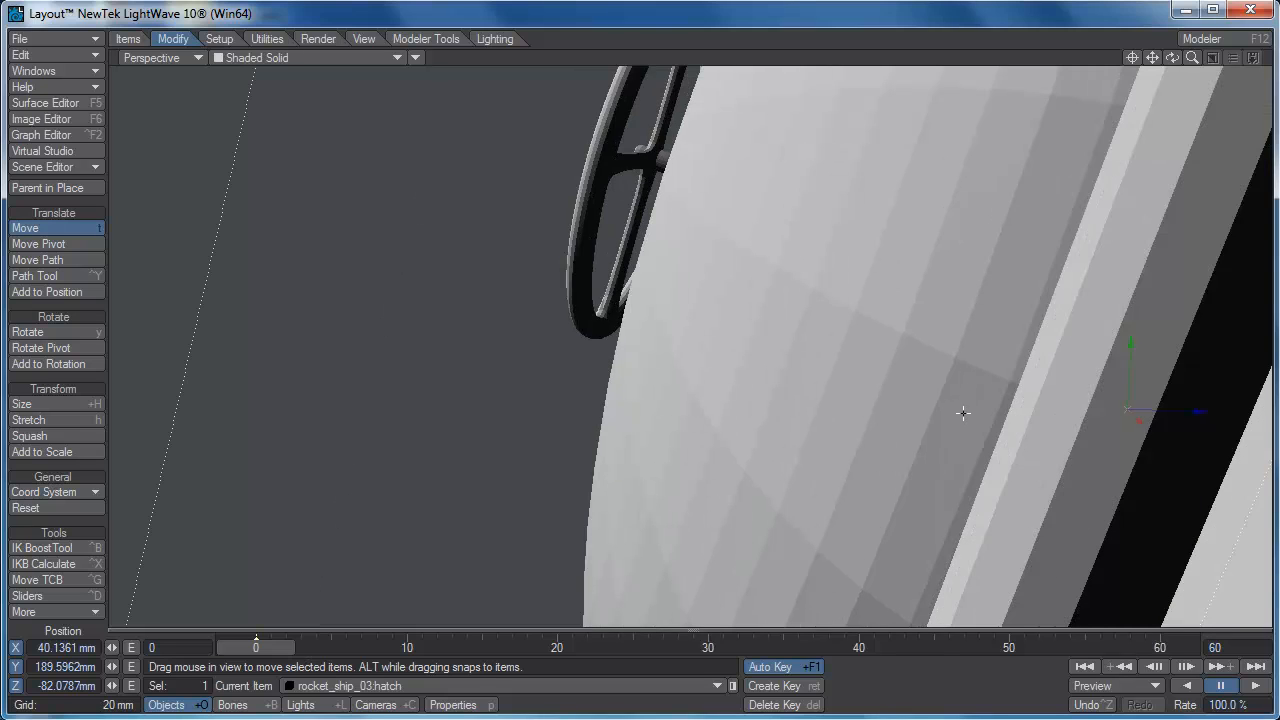
key("comma")
key("comma")
key("comma")
key("comma")
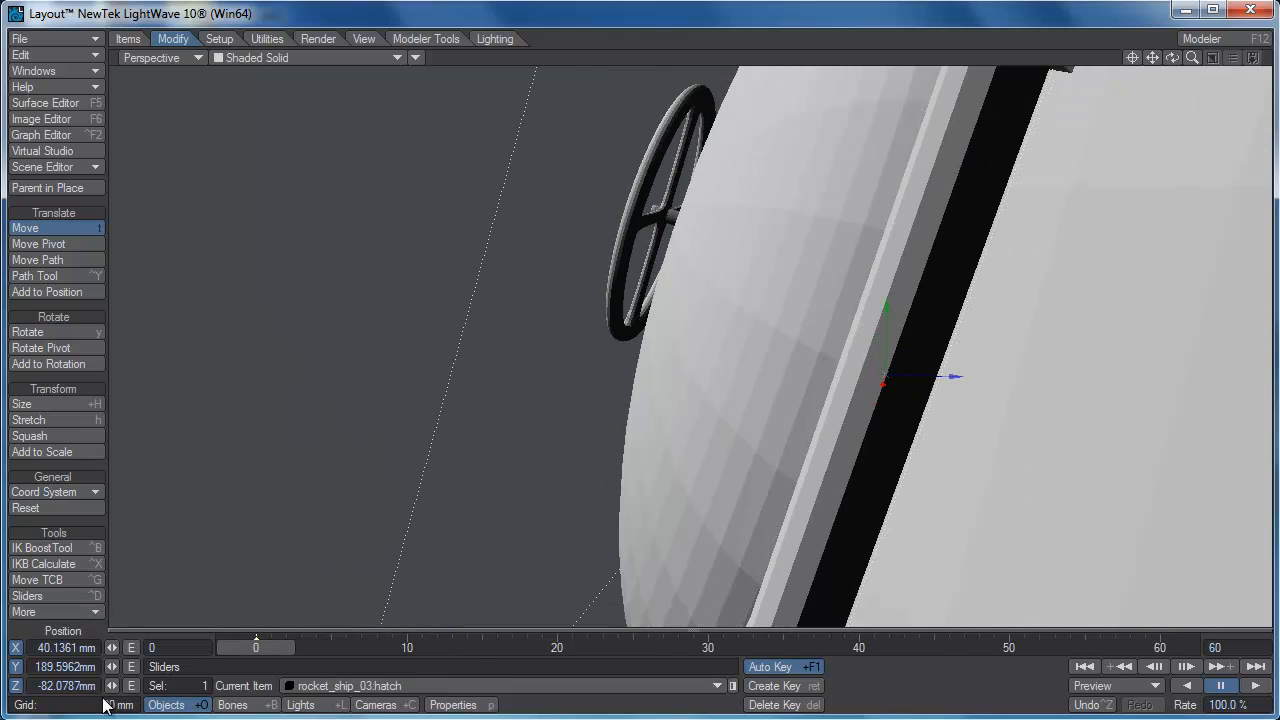
key("comma")
key("comma")
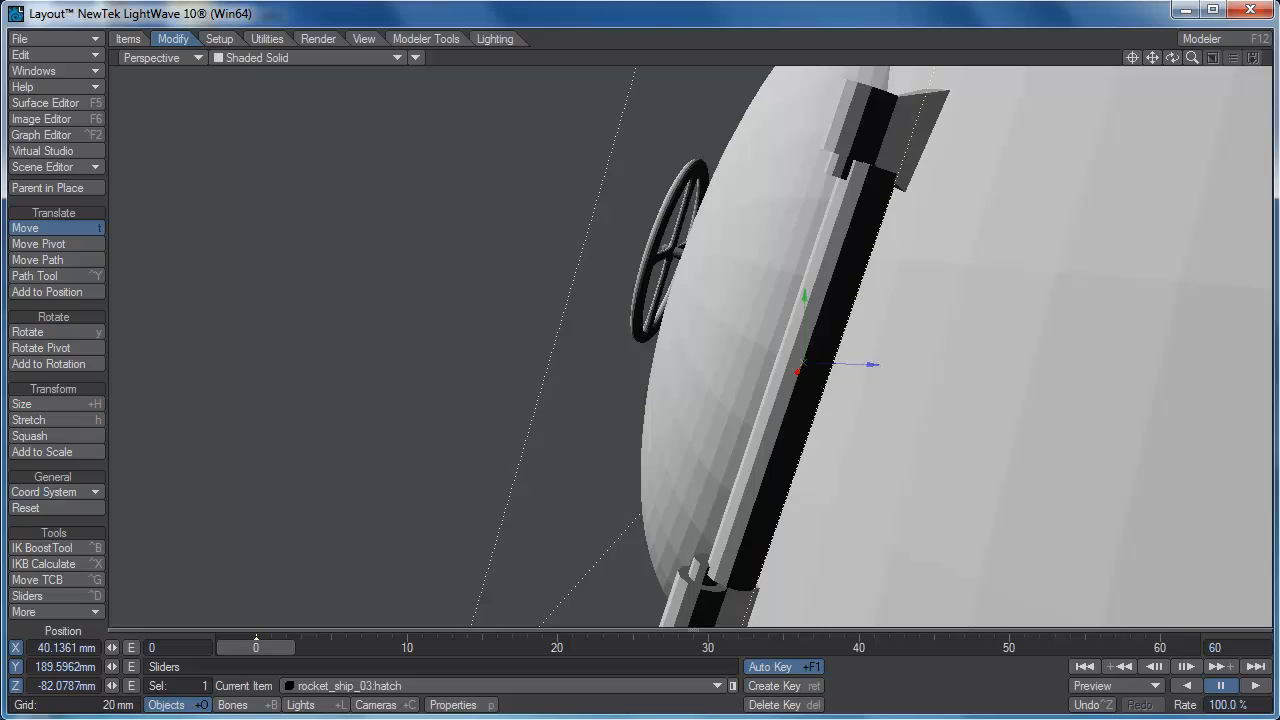
- Fine-tune the hatch position to about 40.3 mm X, 190 mm Y and -83.8 mm Z so its rod sits between the brackets
left_click_drag(870, 364, 844, 364)
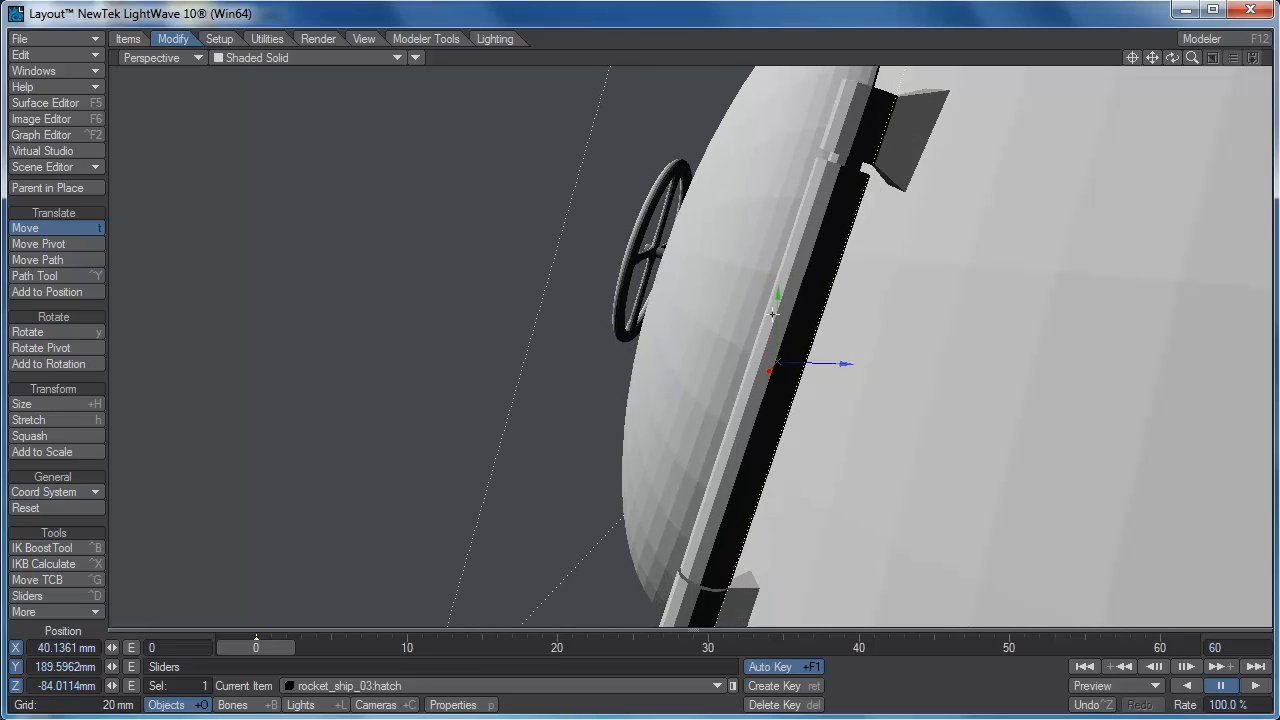
left_click_drag(772, 313, 772, 306)
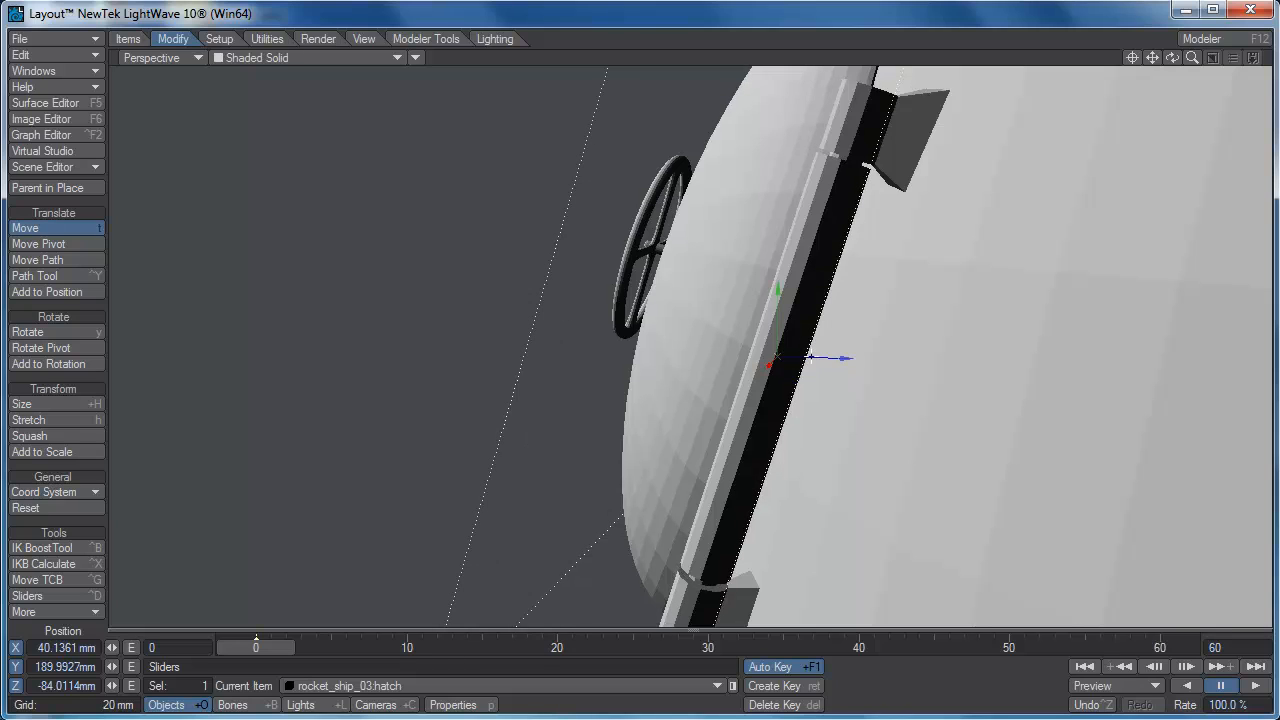
left_click_drag(845, 359, 848, 359)
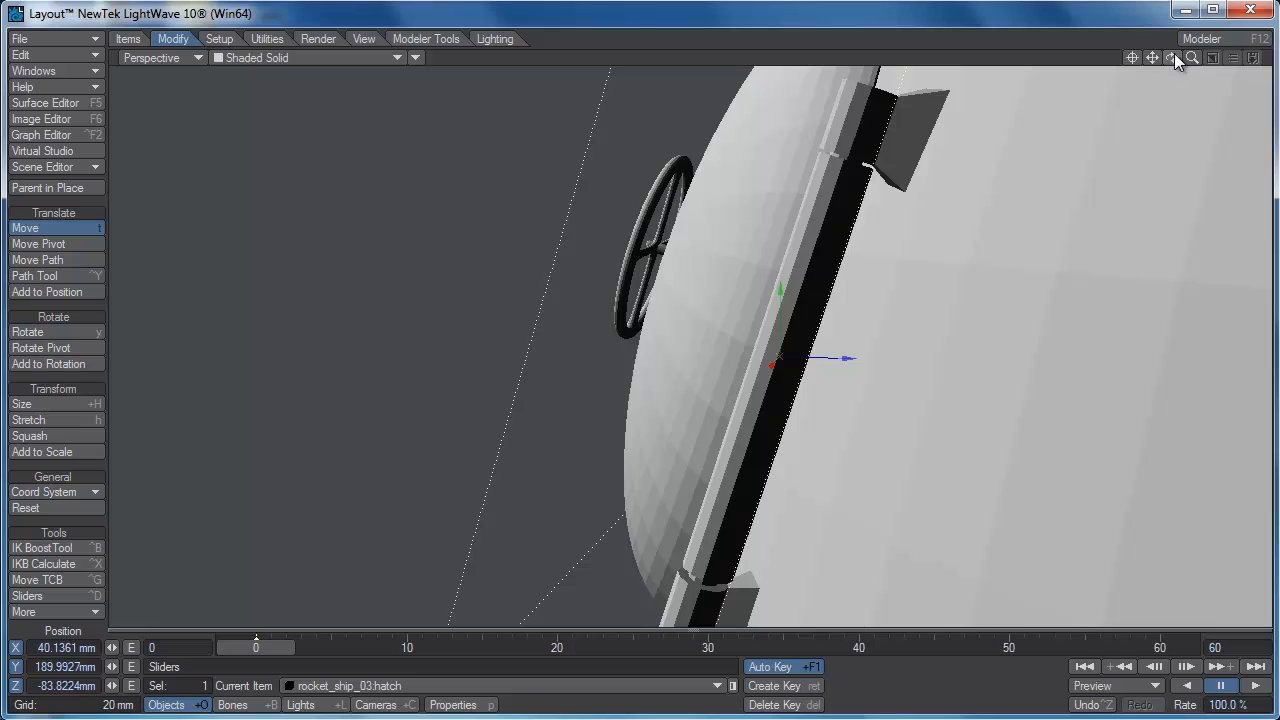
left_click_drag(1175, 57, 1138, 70)
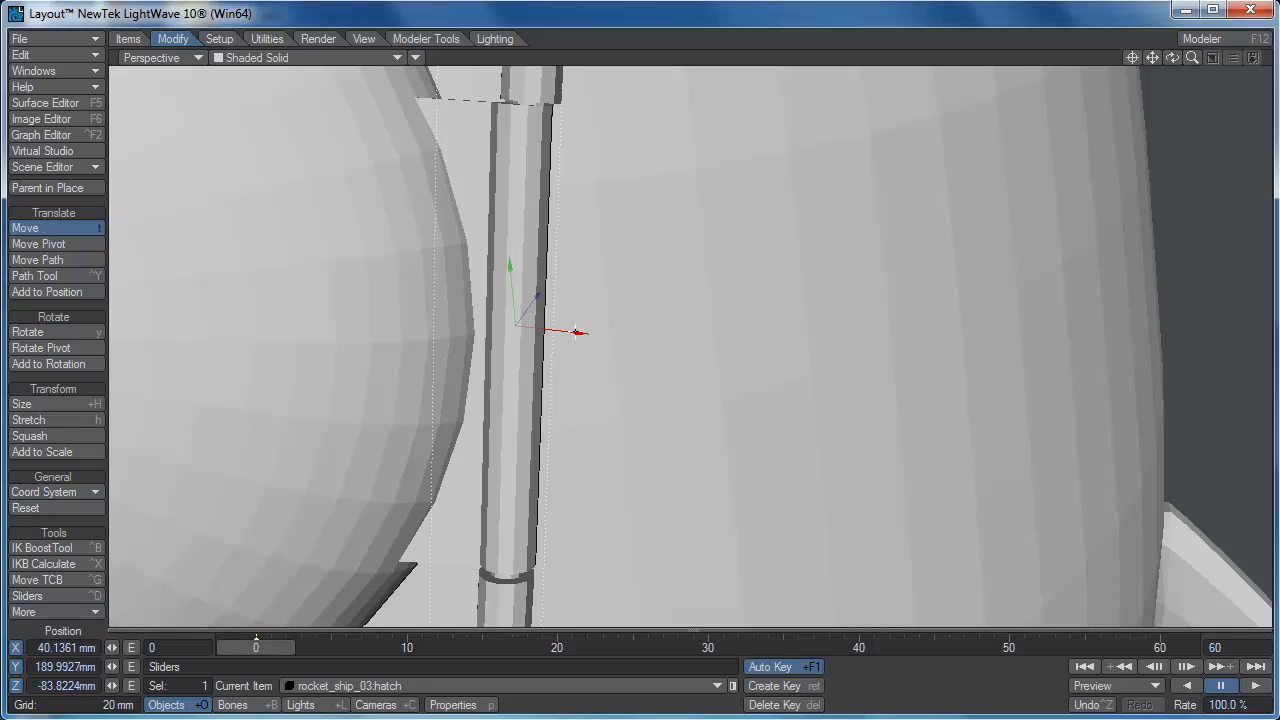
left_click_drag(580, 333, 583, 333)
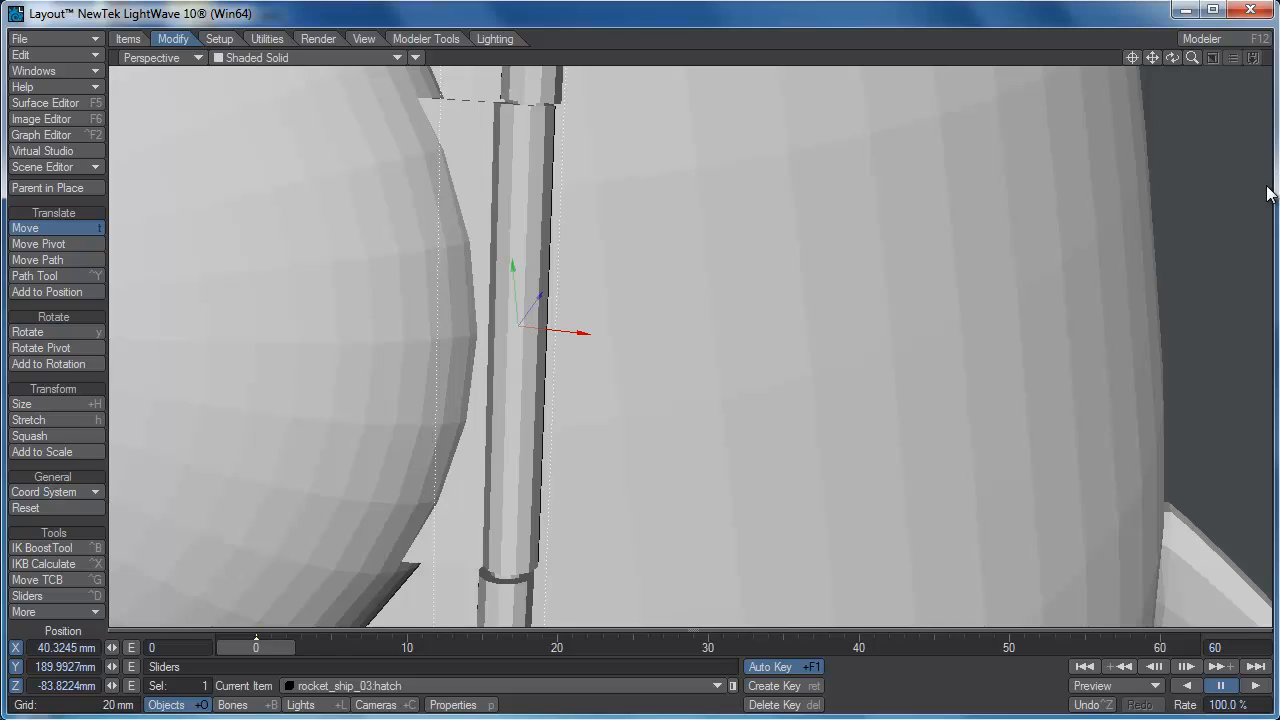
- Bank the hatch about -1.1° to align its rod with the hinge brackets and view the rod close up
scroll(1243, 204, "down", 5)
scroll(849, 340, "down", 2)
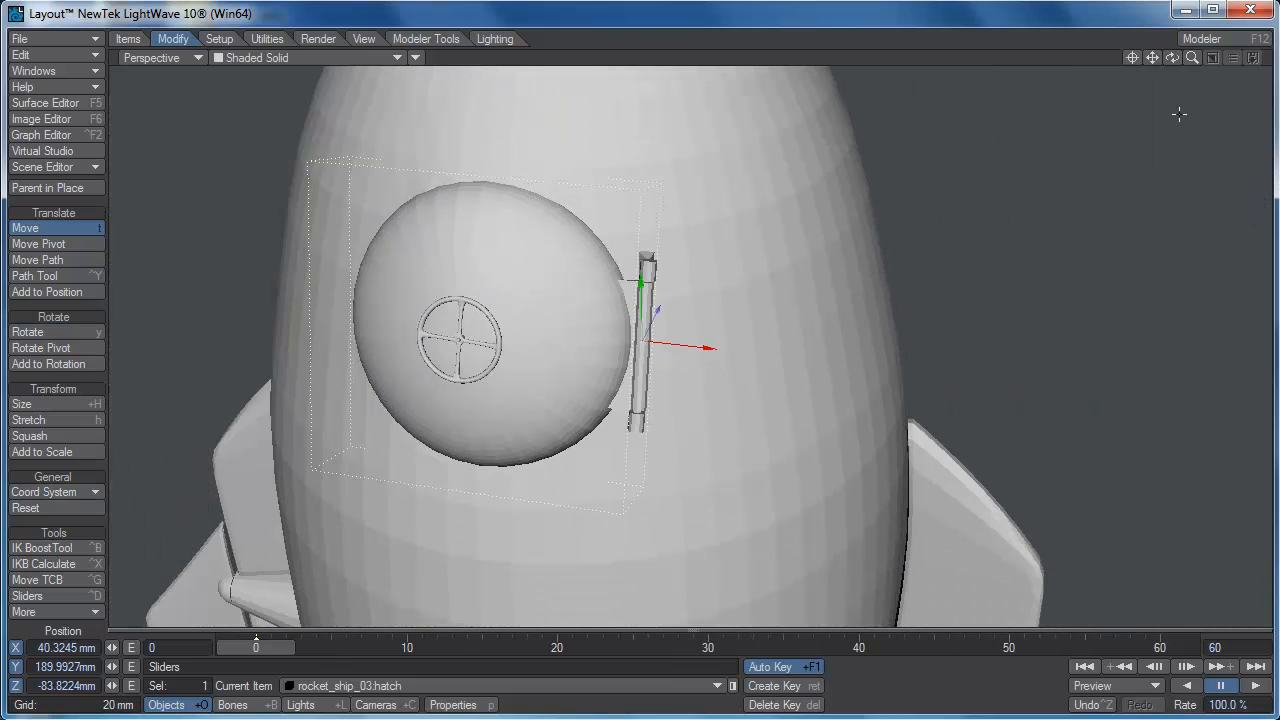
mouse_move(1167, 55)
left_mouse_down()
mouse_move(1100, 58)
mouse_move(1160, 62)
mouse_move(1110, 75)
mouse_move(1140, 68)
mouse_move(1102, 111)
left_mouse_up()
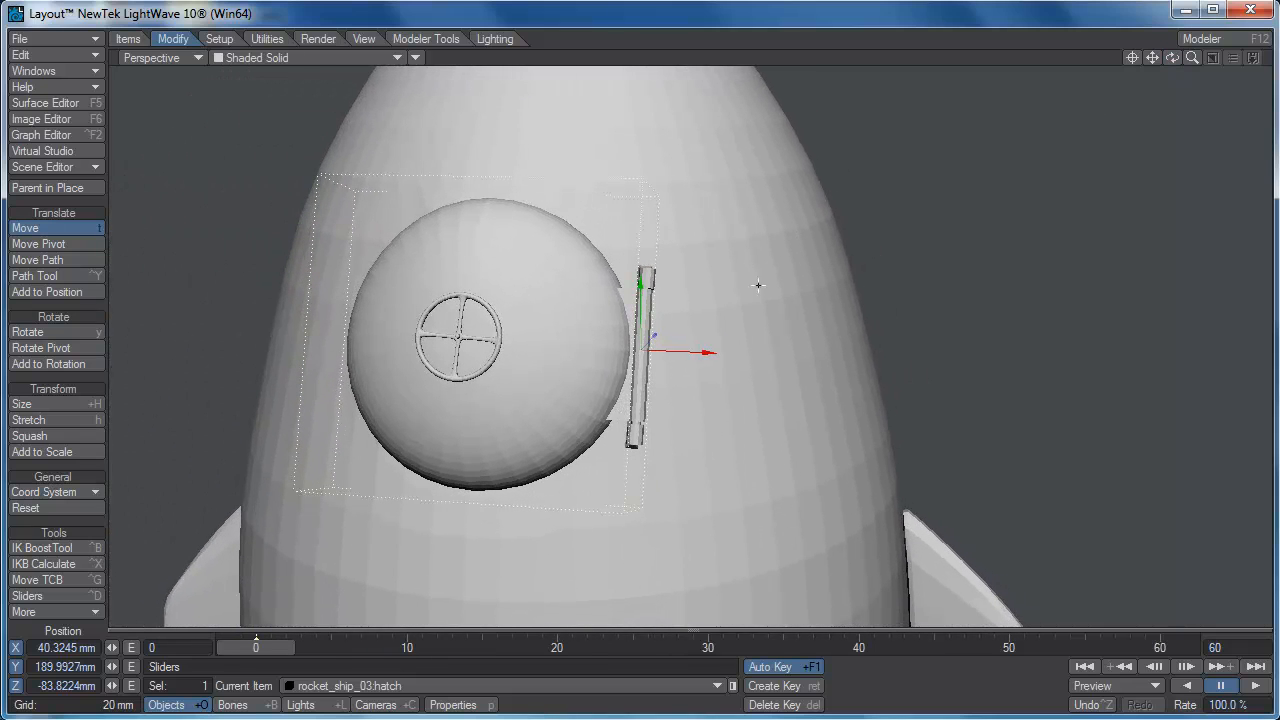
key("y")
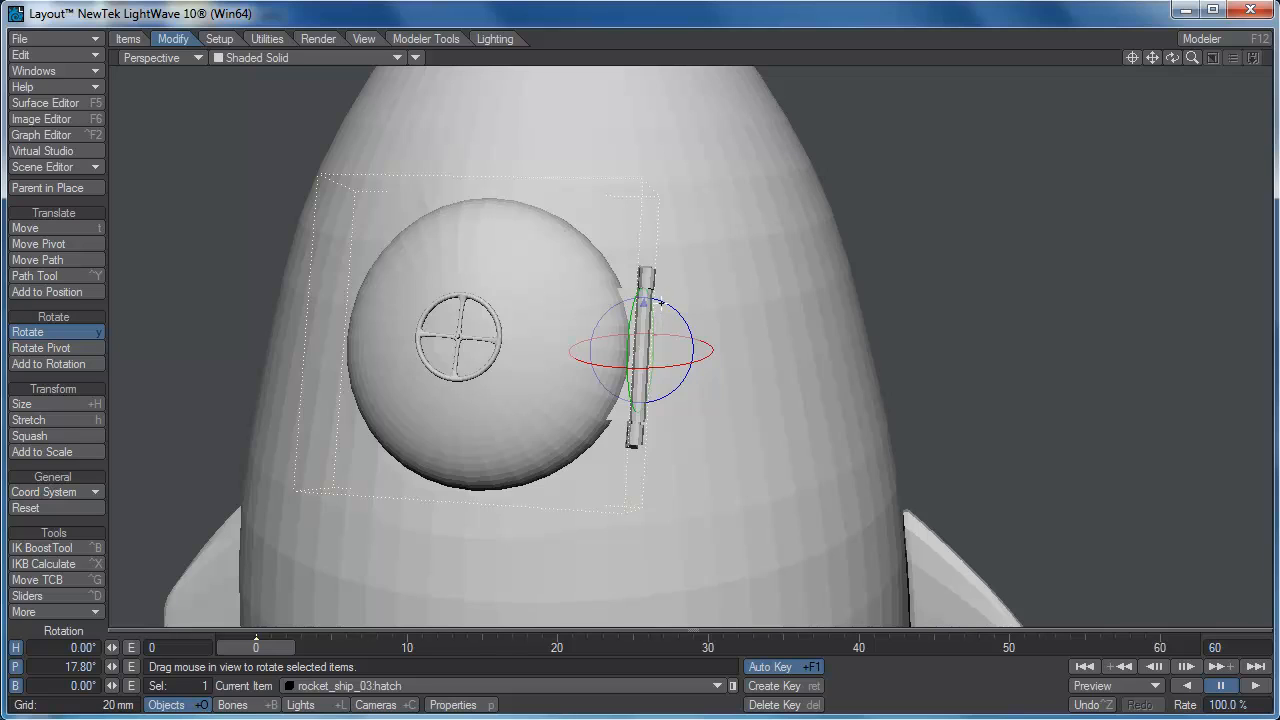
left_click_drag(692, 356, 692, 372)
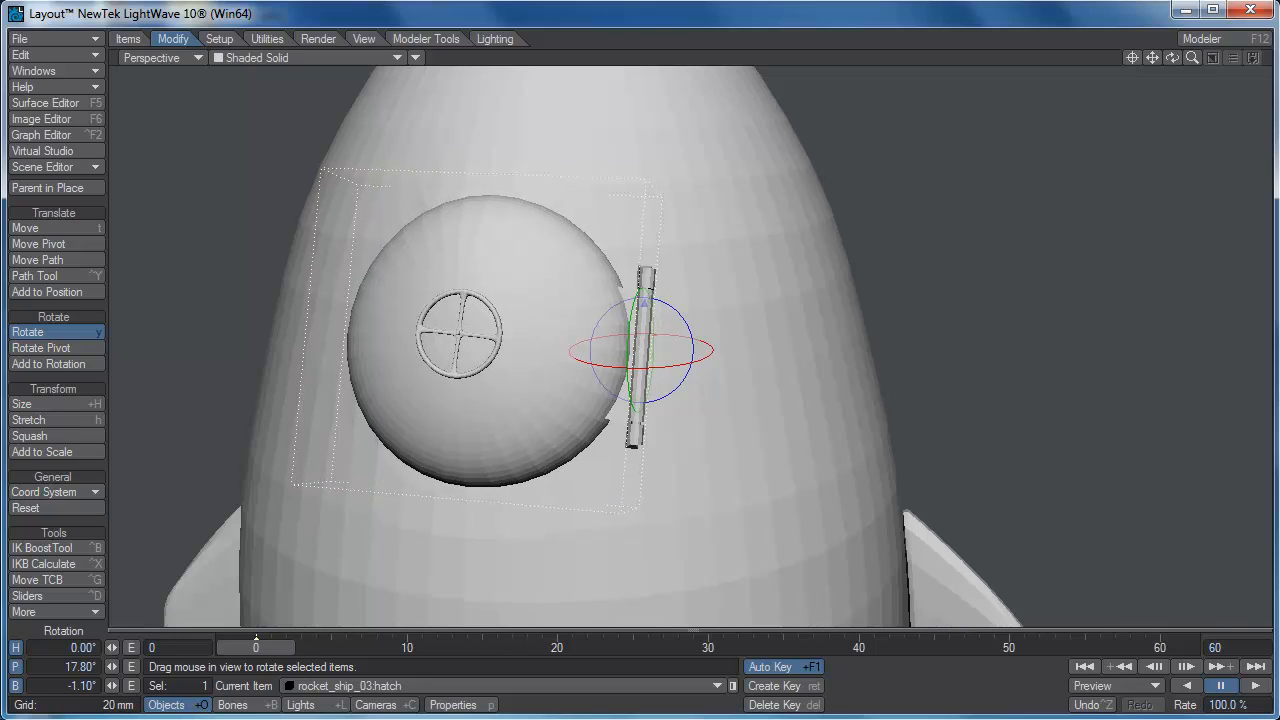
scroll(716, 320, "up", 5)
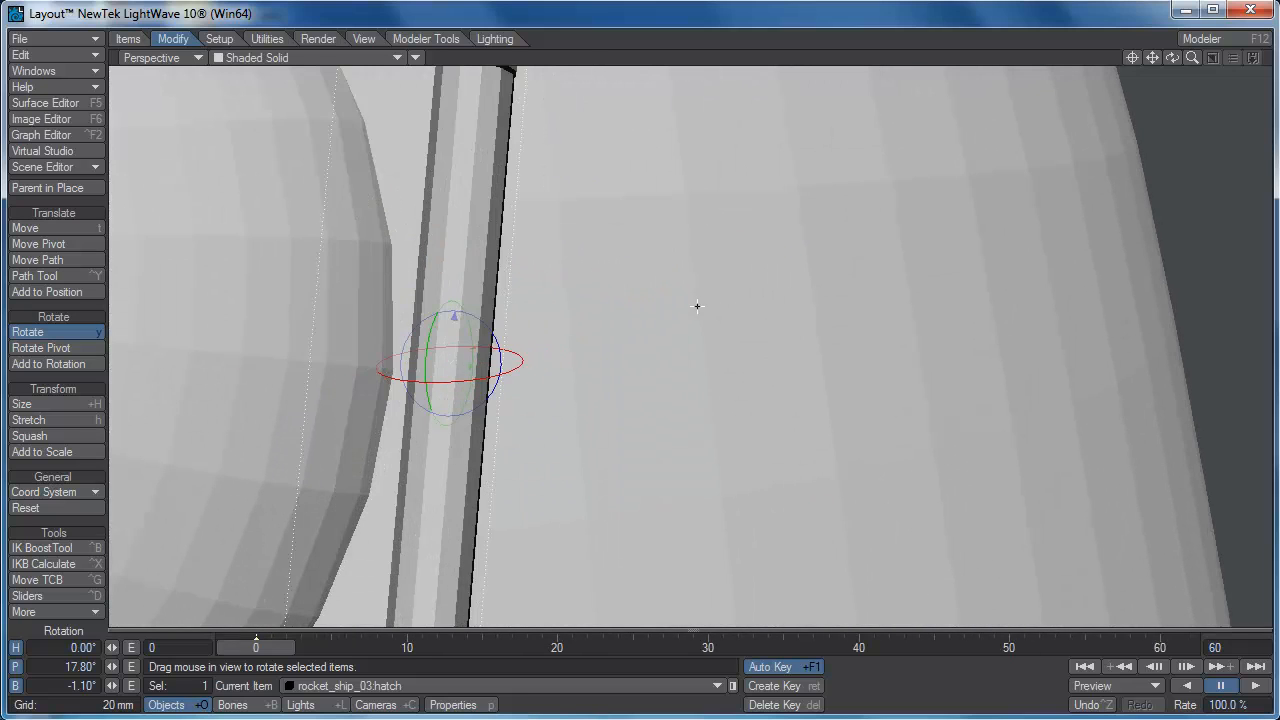
- Switch the coordinate system to Local and nudge the hatch along its own Y axis to about 189.8 mm Y
scroll(697, 306, "down", 1)
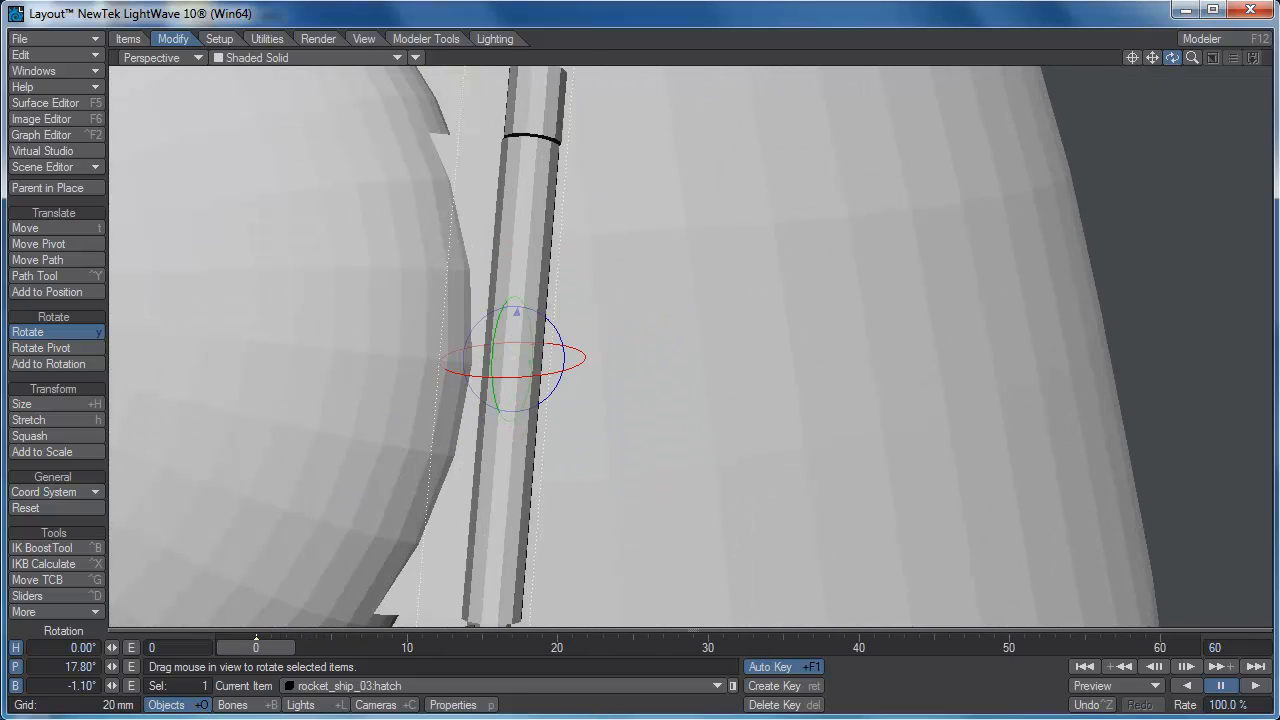
mouse_move(1172, 57)
left_mouse_down()
mouse_move(1196, 38)
mouse_move(1142, 114)
left_mouse_up()
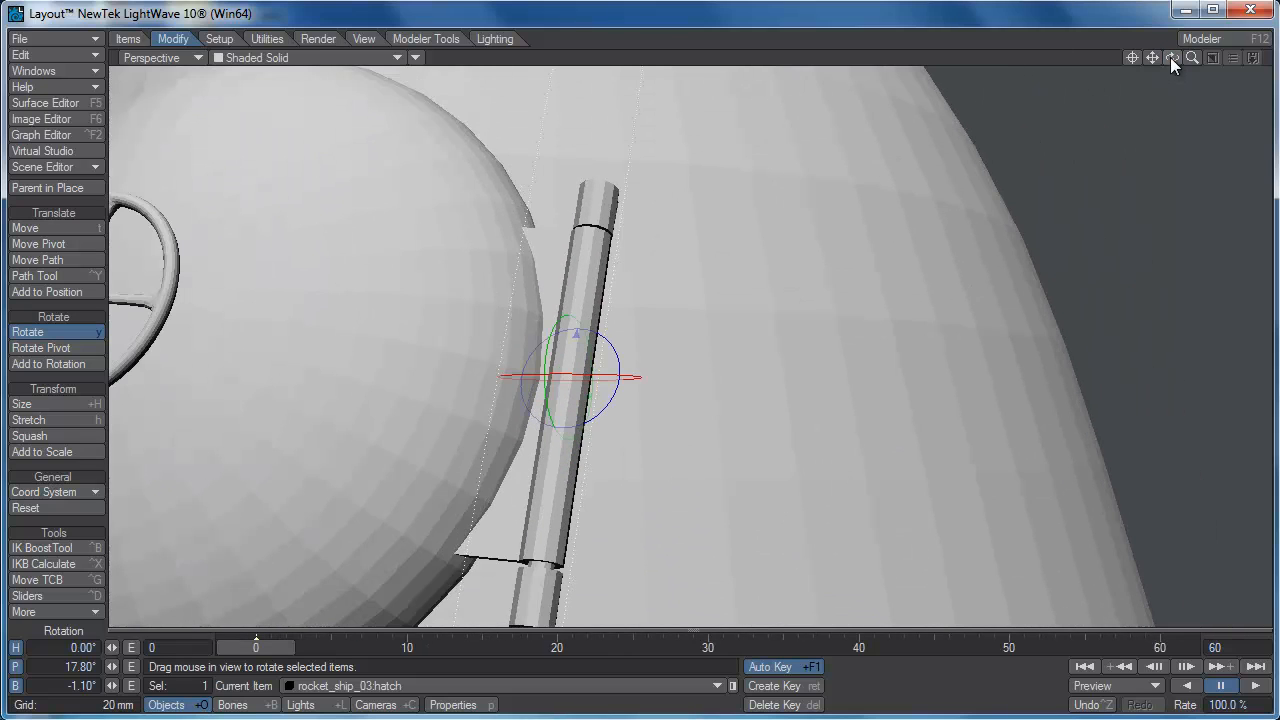
left_click_drag(1170, 57, 1153, 70)
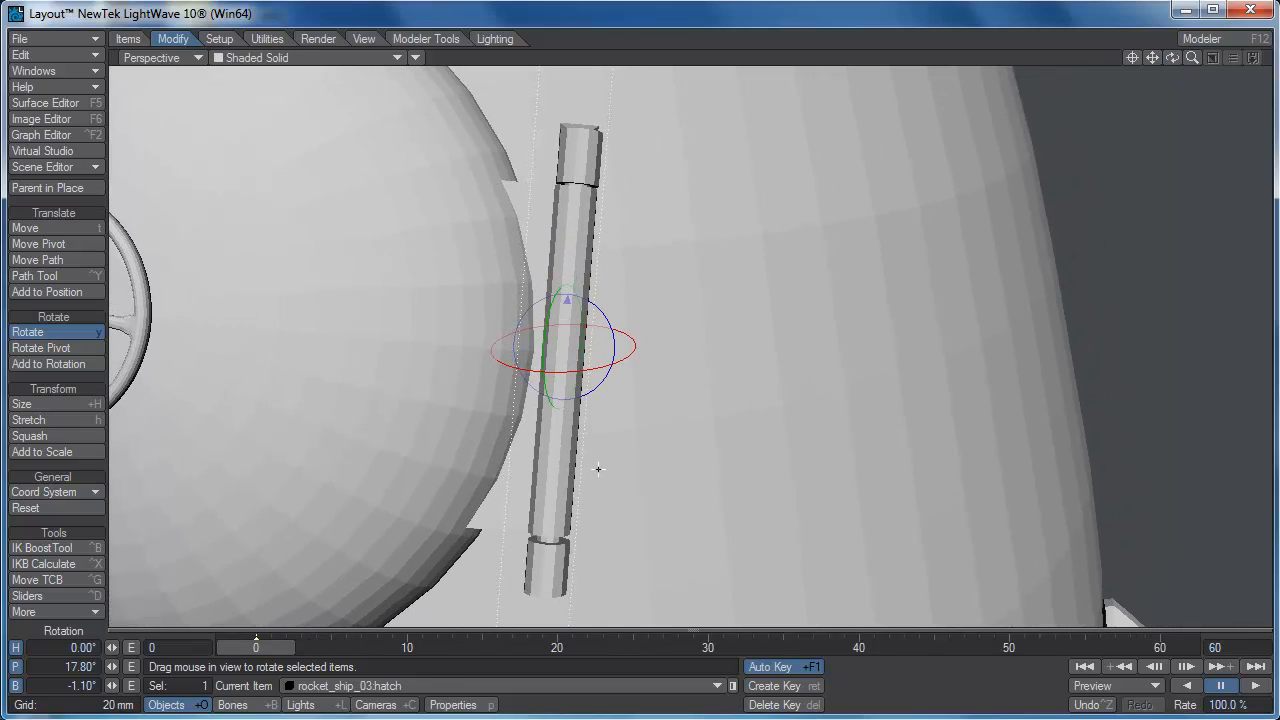
key("t")
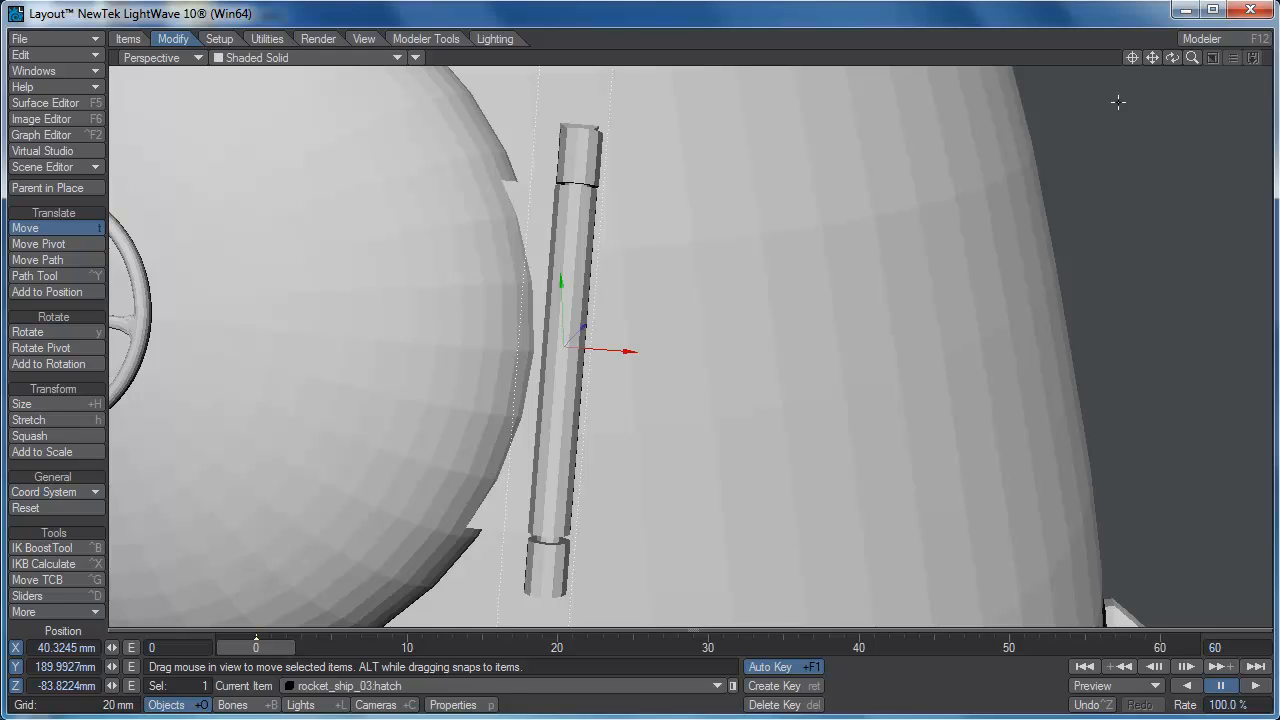
mouse_move(1172, 58)
left_mouse_down()
mouse_move(1130, 62)
mouse_move(1144, 60)
left_mouse_up()
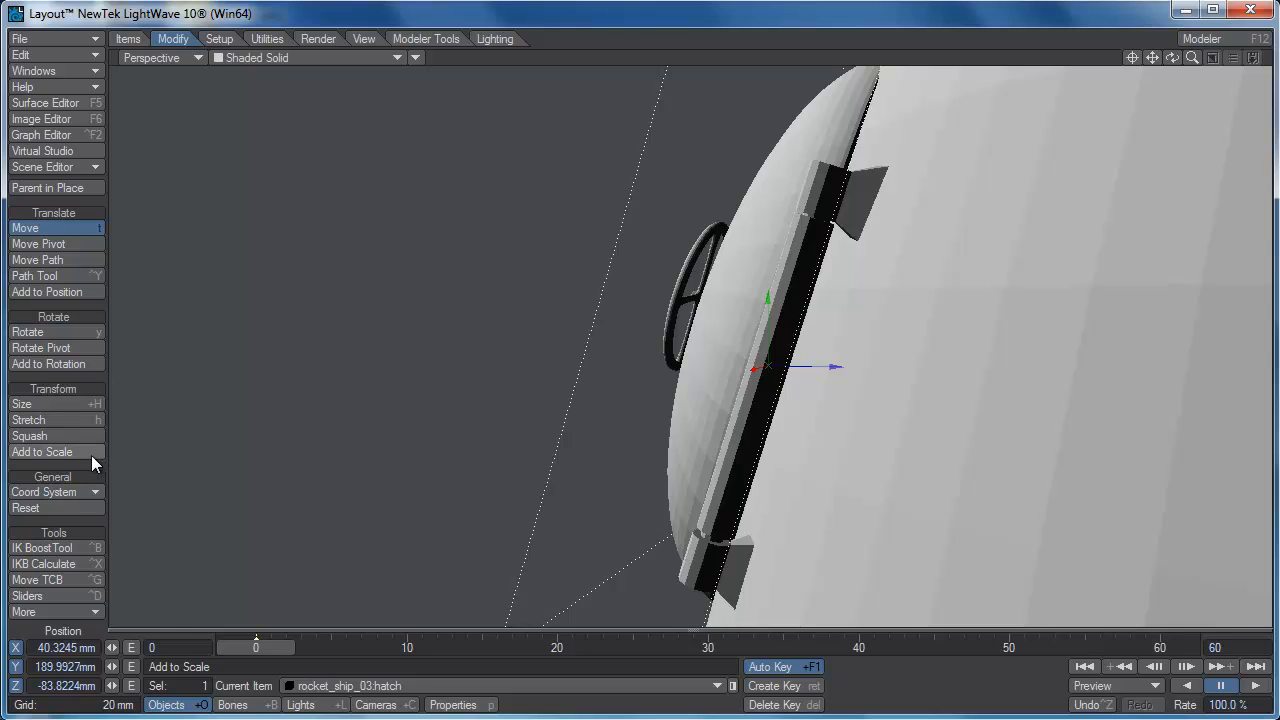
left_click(63, 491)
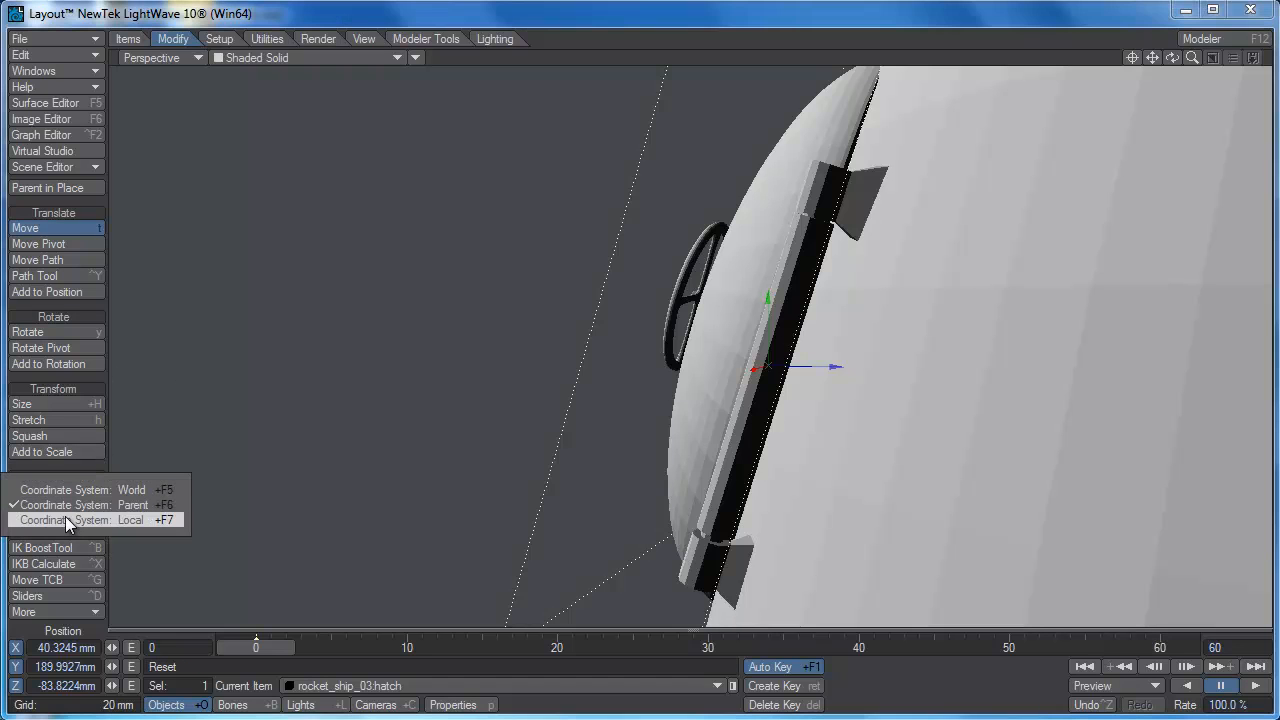
left_click(67, 521)
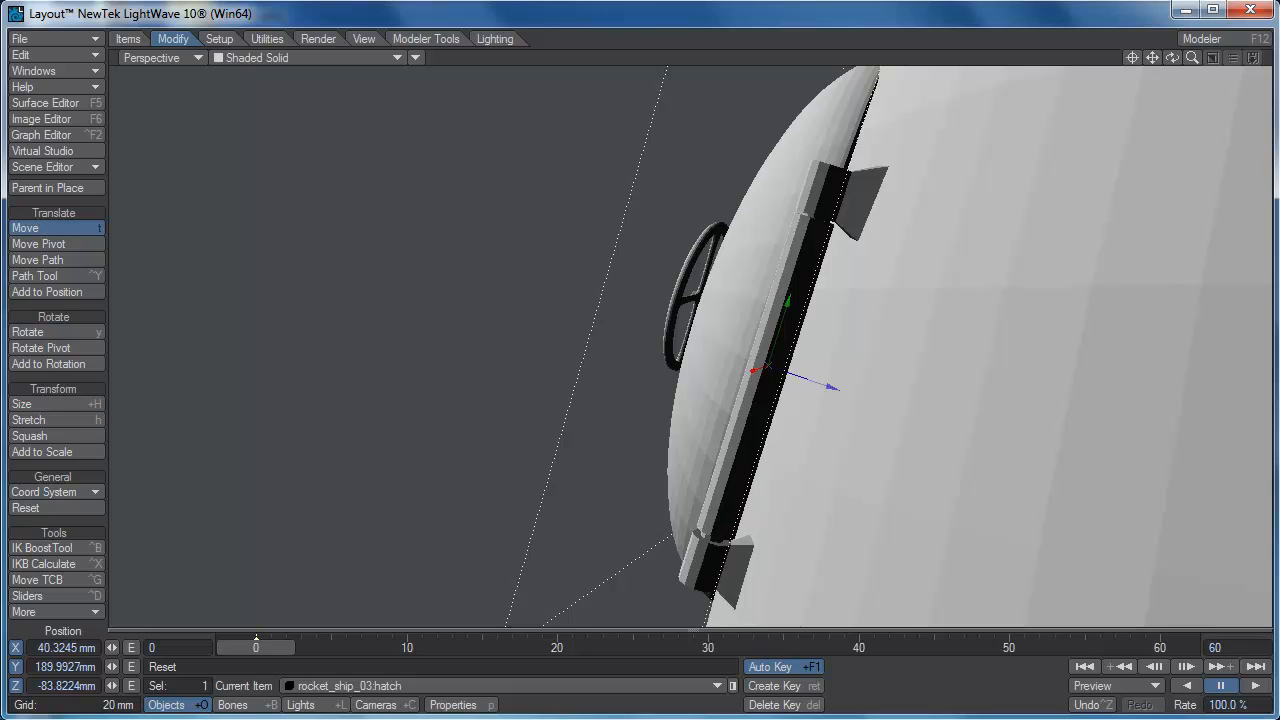
left_click_drag(789, 301, 788, 302)
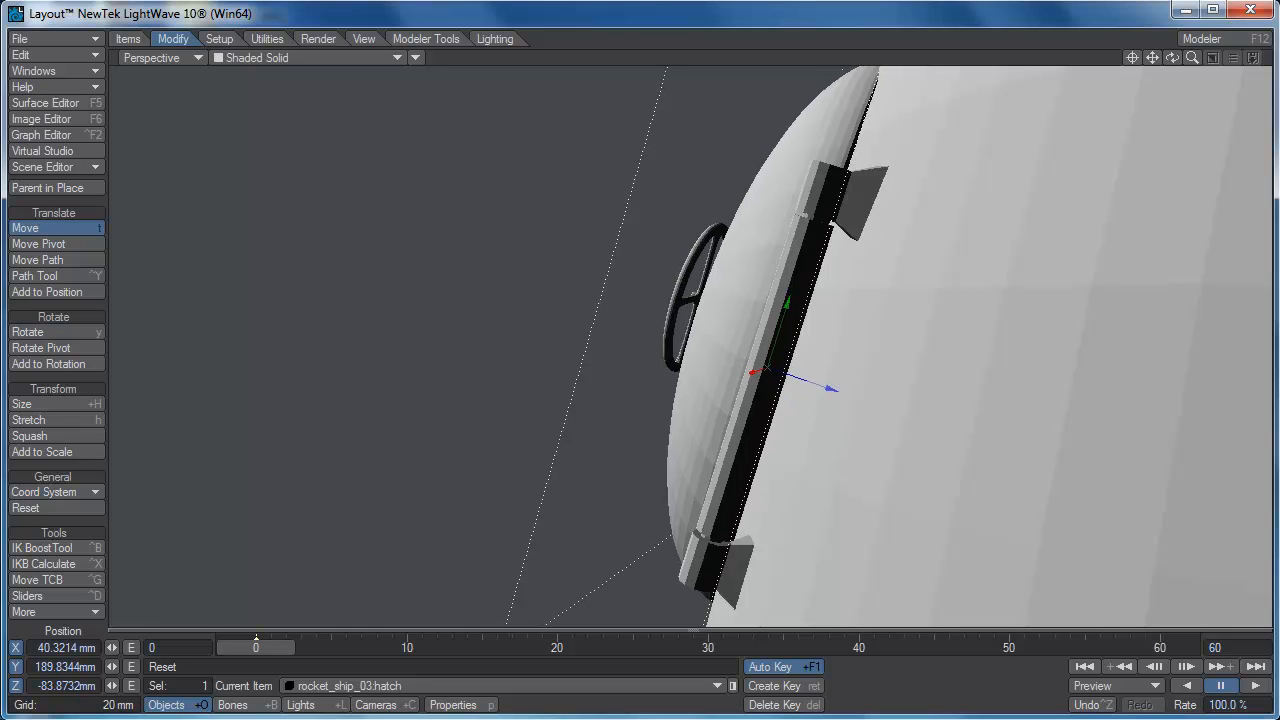
mouse_move(1171, 56)
left_mouse_down()
mouse_move(1080, 63)
mouse_move(460, 620)
left_mouse_up()
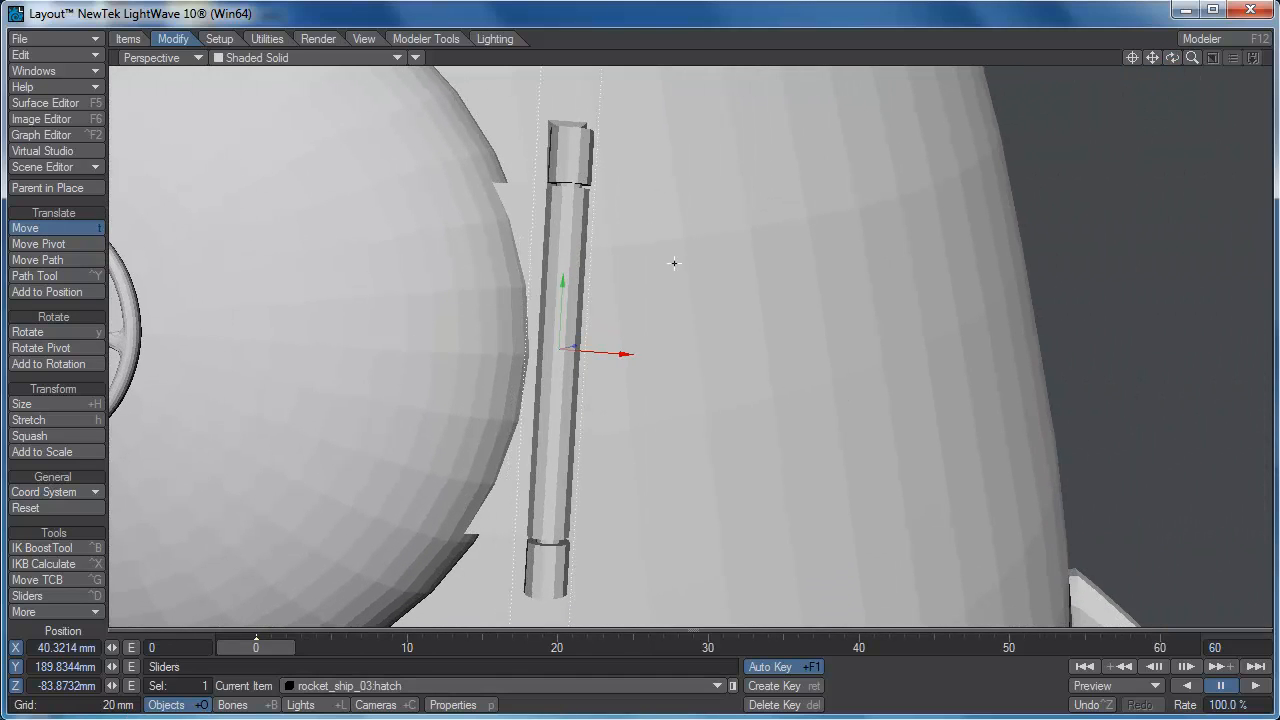
- Set the coordinate system to Local for the hatch and swing it on its hinge to about 12.4° heading
scroll(674, 263, "down", 3)
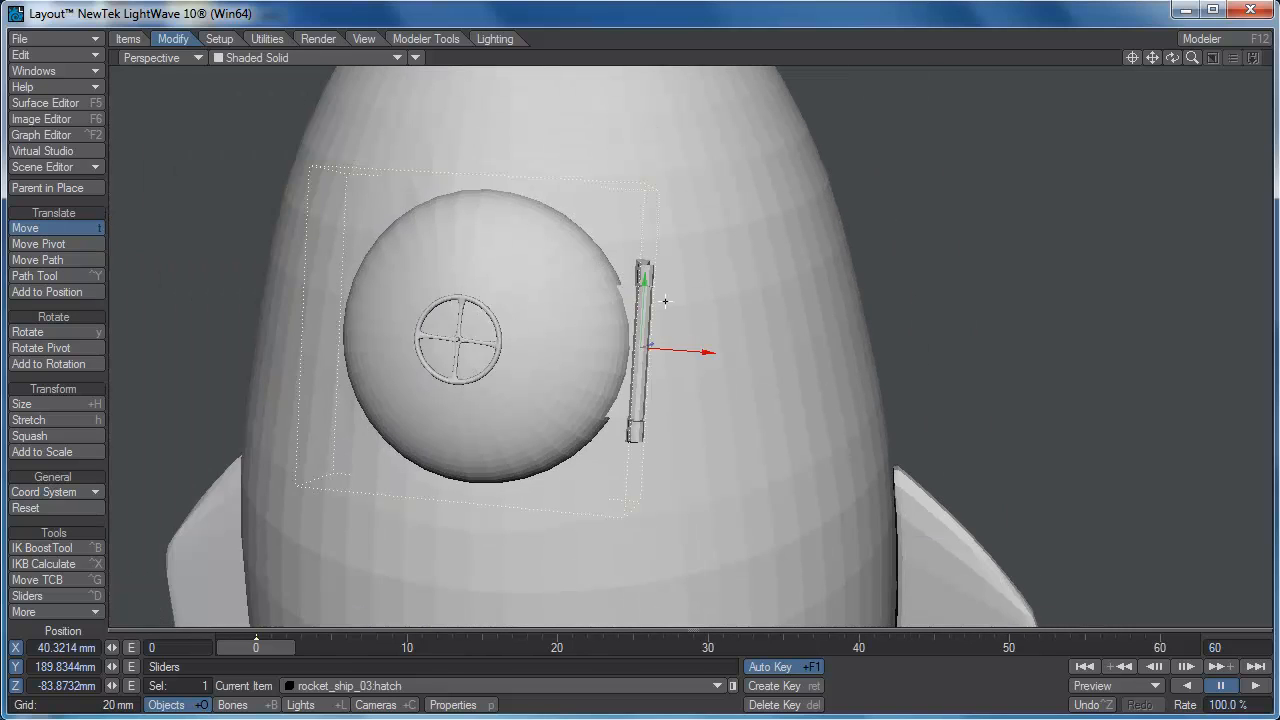
key("y")
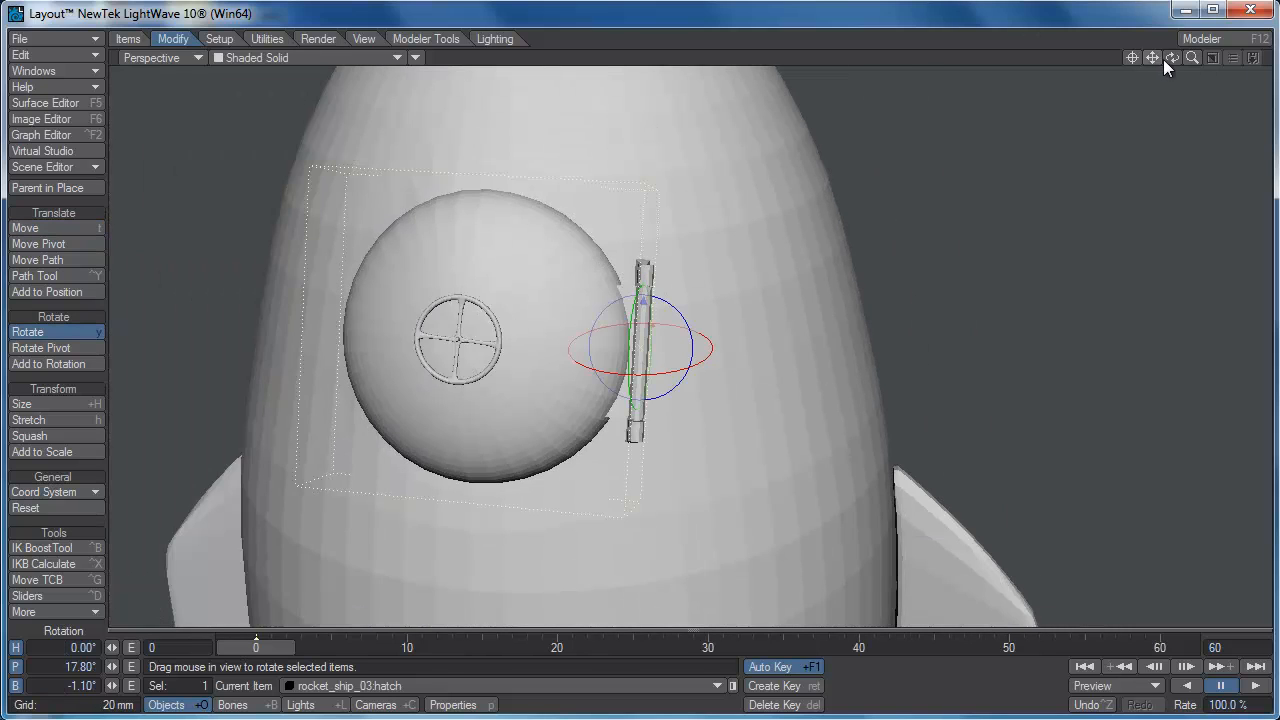
left_click_drag(1168, 60, 940, 64)
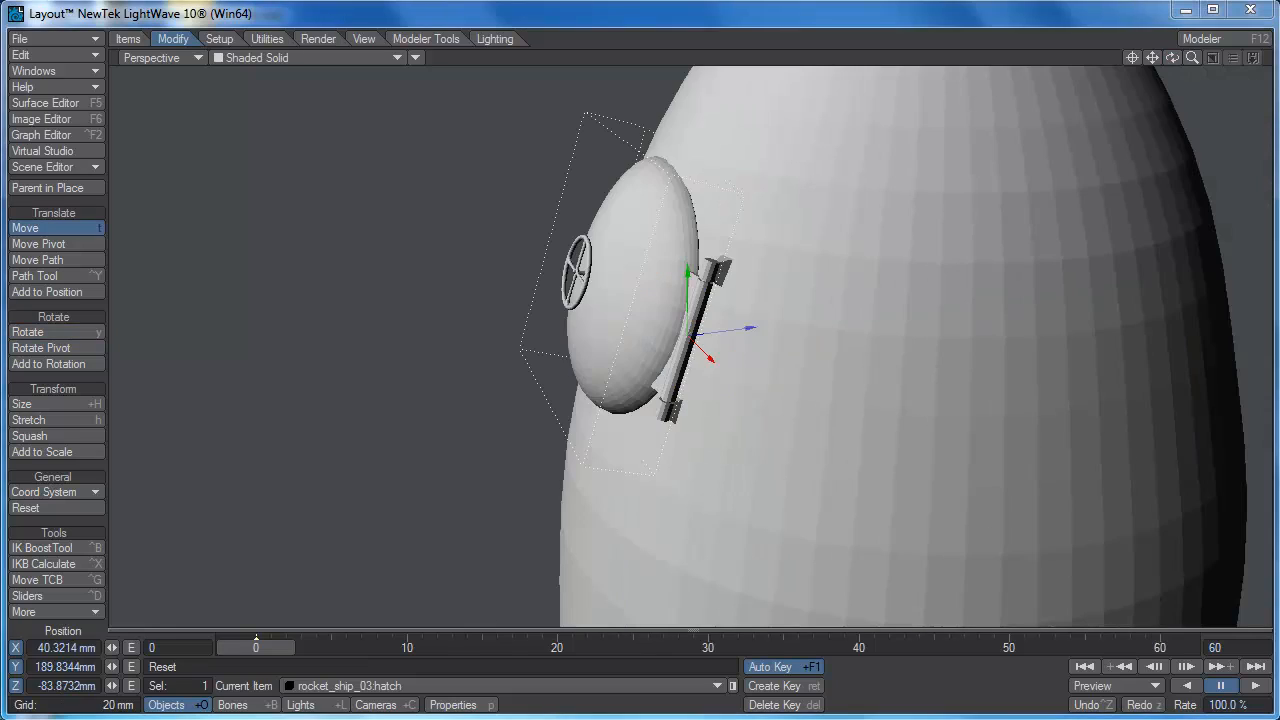
left_click(75, 493)
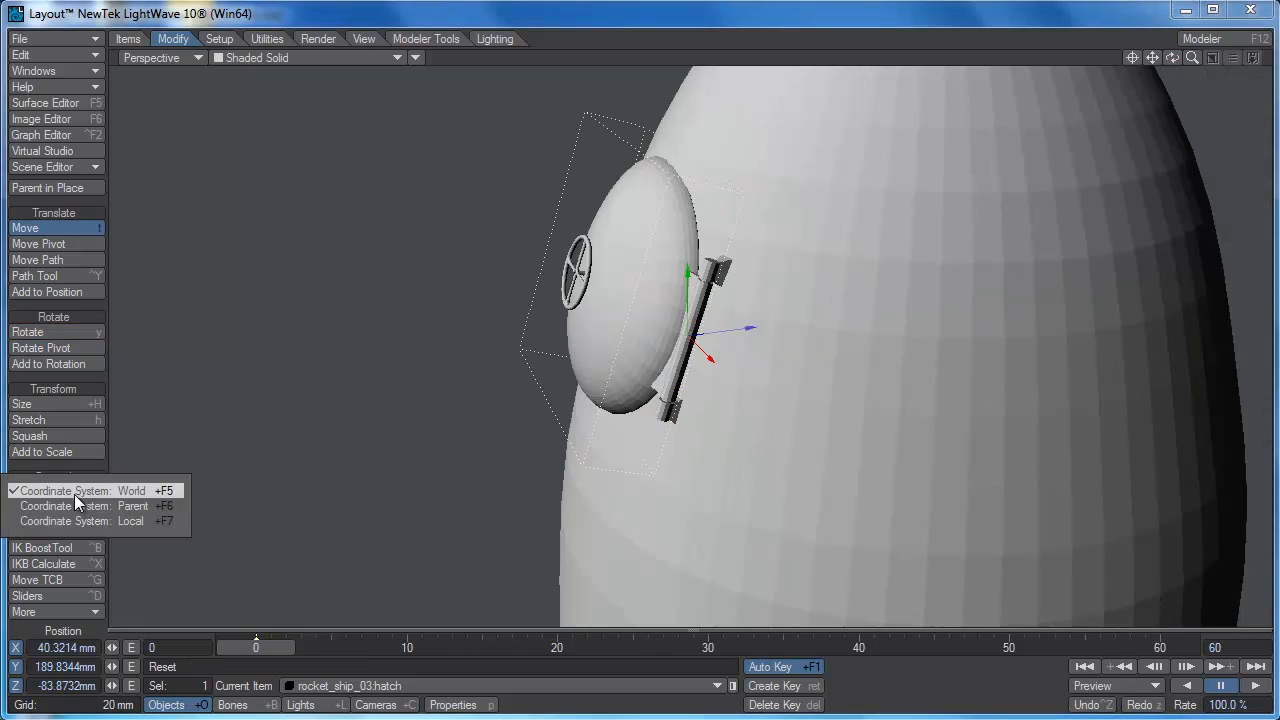
left_click(75, 521)
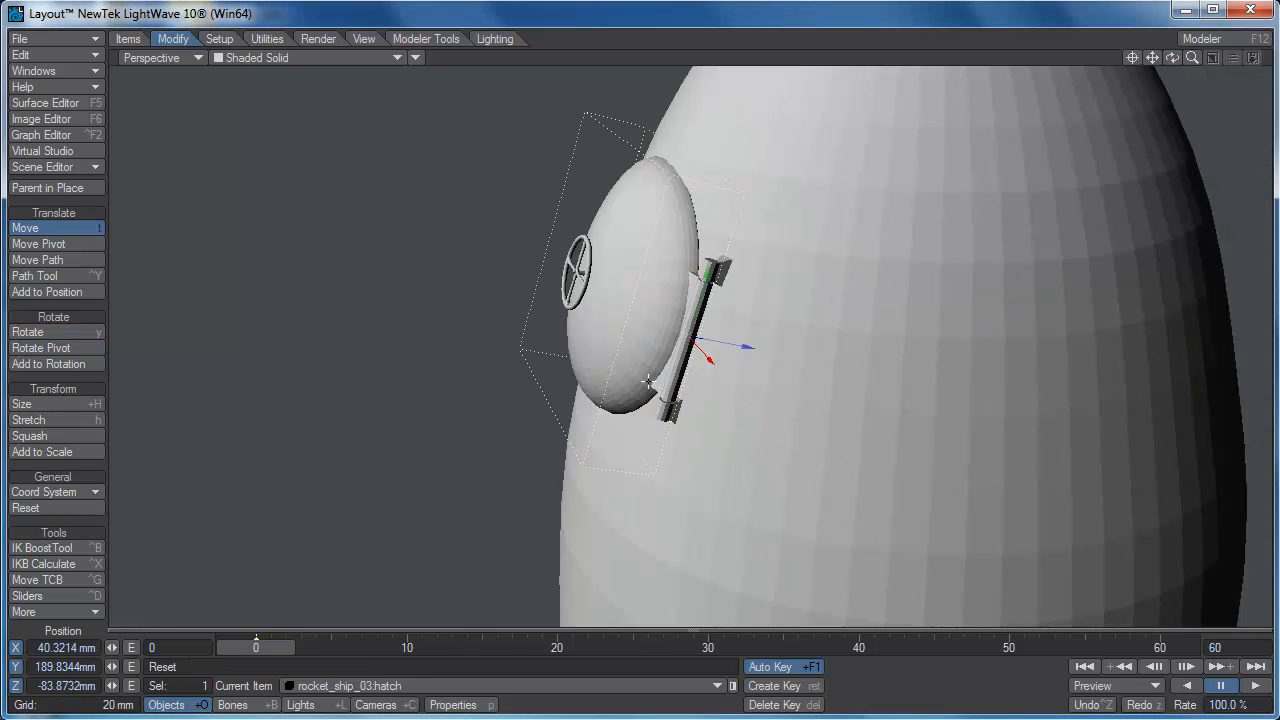
key("y")
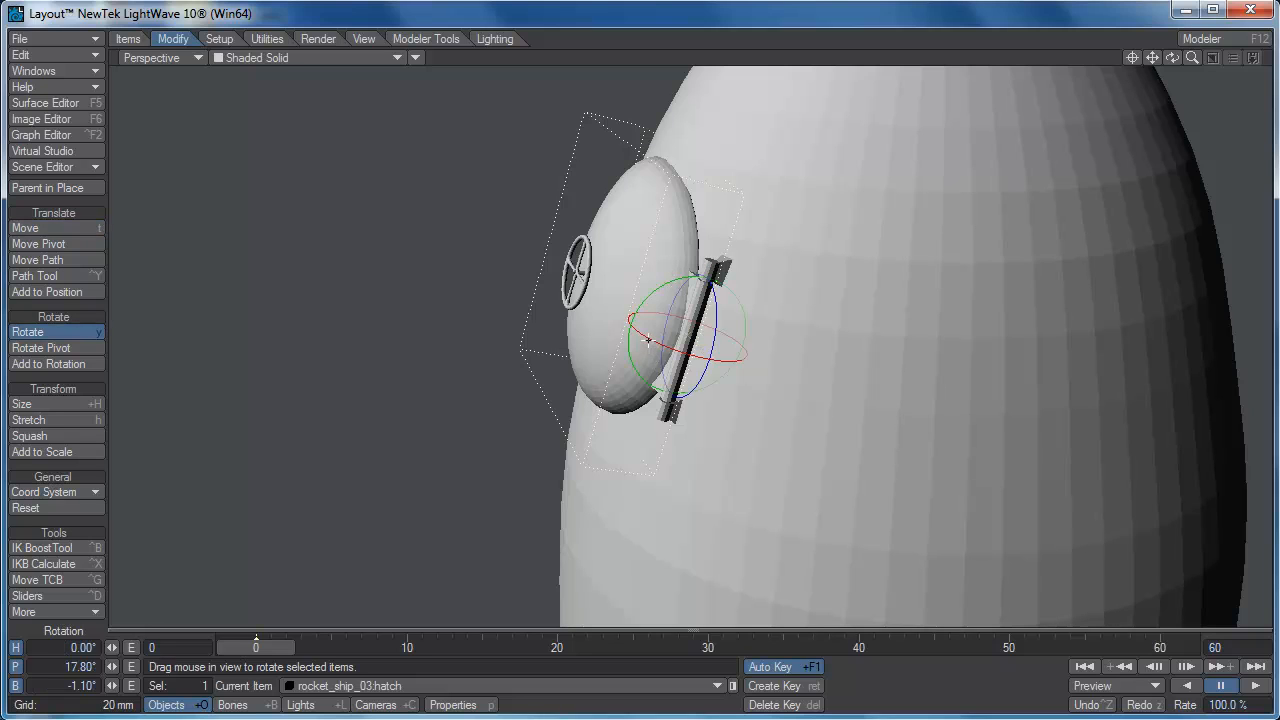
mouse_move(648, 340)
left_mouse_down()
mouse_move(560, 340)
mouse_move(640, 340)
mouse_move(583, 340)
left_mouse_up()
left_click_drag(570, 350, 741, 350)
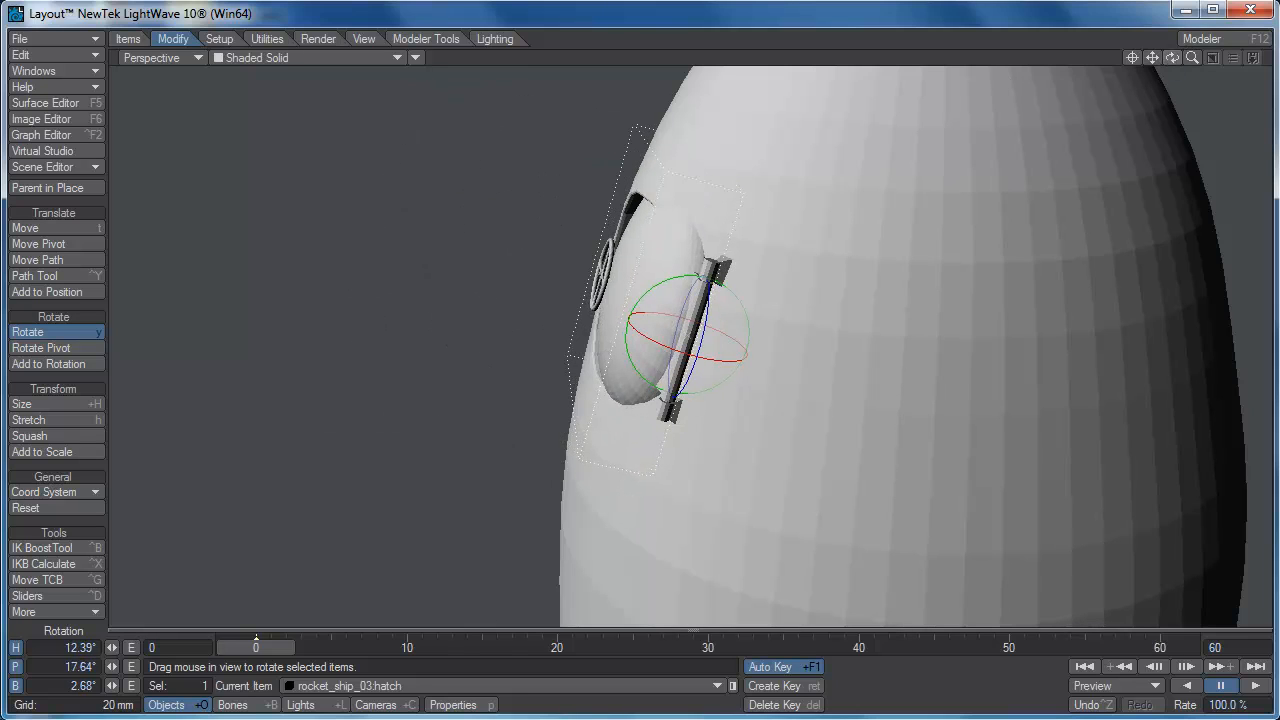
- Test the hatch's swing on its local heading by opening it to about -18.4° and returning it to about -2.8°
left_click_drag(1172, 57, 1060, 62)
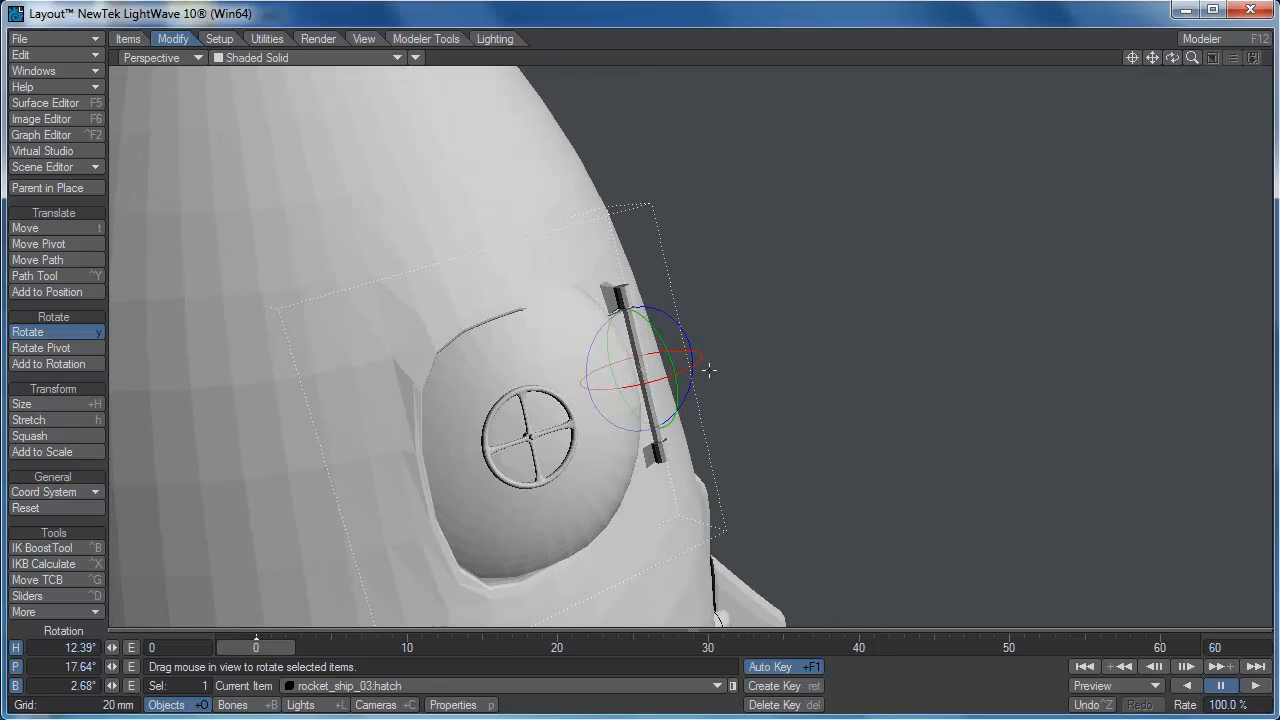
left_click_drag(660, 379, 628, 379)
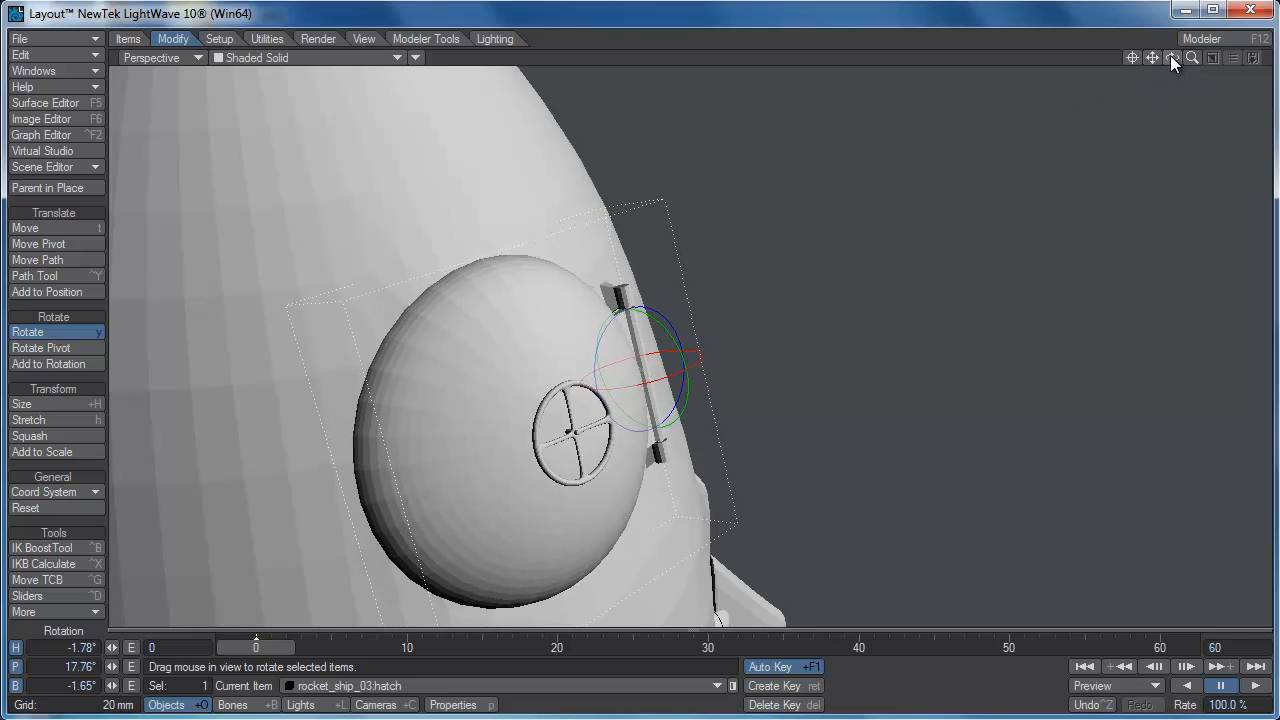
left_click_drag(1172, 58, 955, 67)
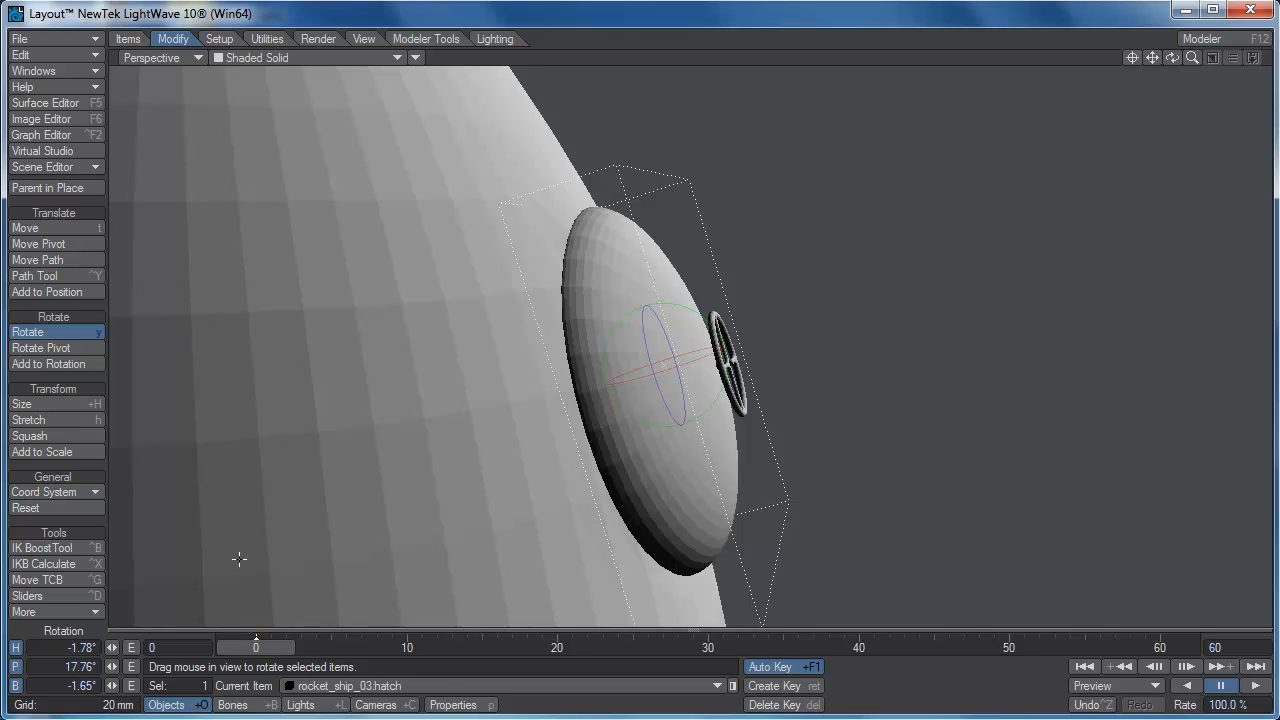
left_click(72, 647)
mouse_move(664, 367)
left_mouse_down()
mouse_move(400, 367)
mouse_move(661, 367)
mouse_move(500, 367)
left_mouse_up()
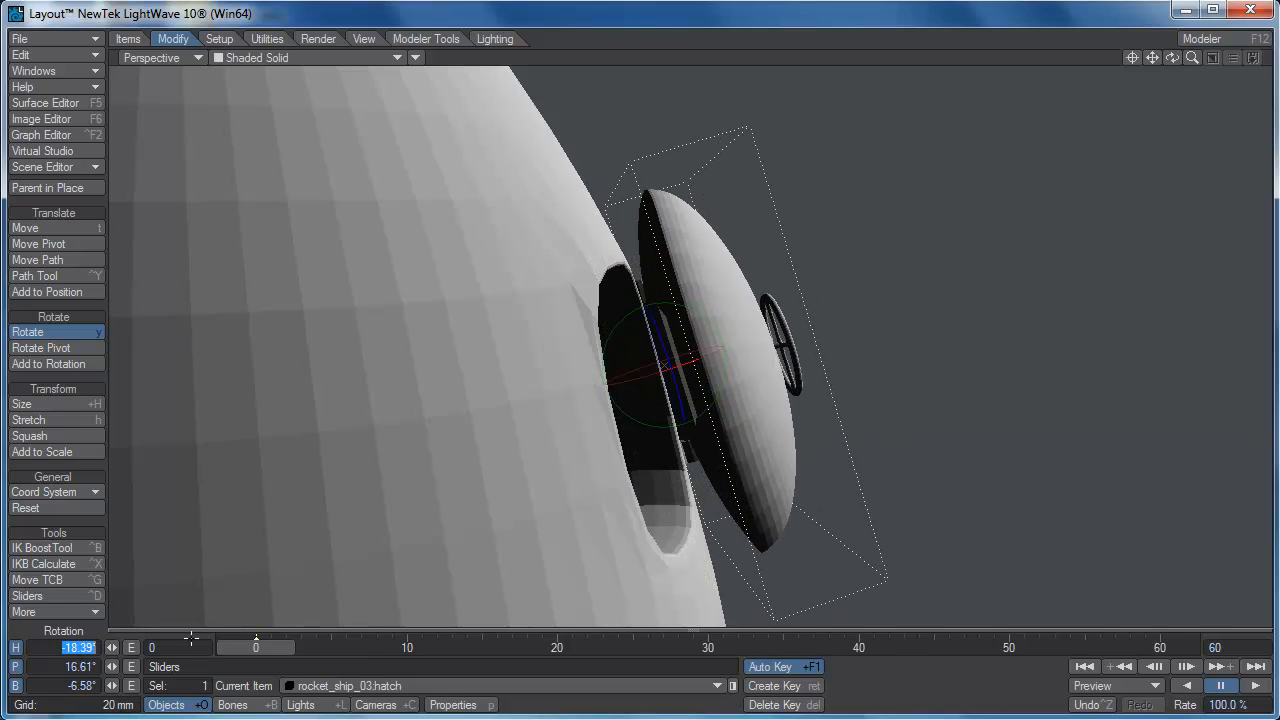
mouse_move(693, 349)
left_mouse_down()
mouse_move(681, 351)
mouse_move(825, 351)
mouse_move(752, 351)
mouse_move(800, 351)
mouse_move(778, 351)
left_mouse_up()
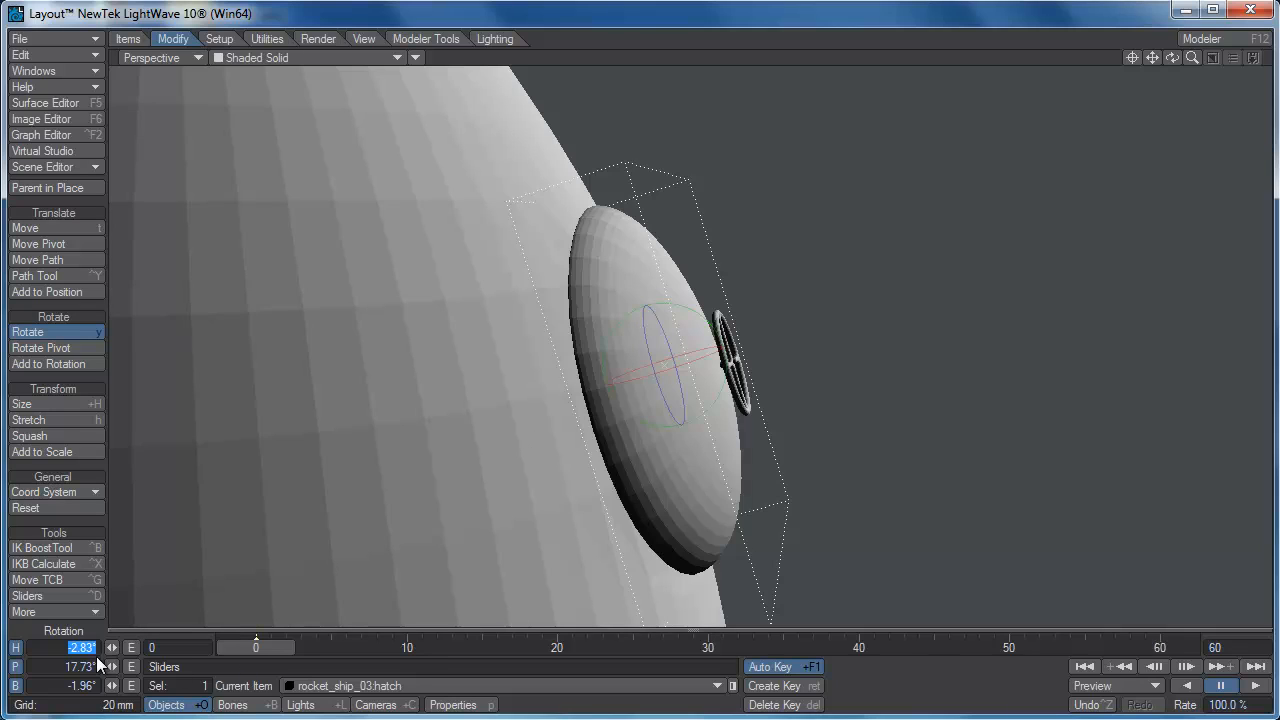
- Set the hatch's heading, pitch and bank all to 0°
type("0")
key("Tab")
type("0")
key("Tab")
type("0")
key("Return")
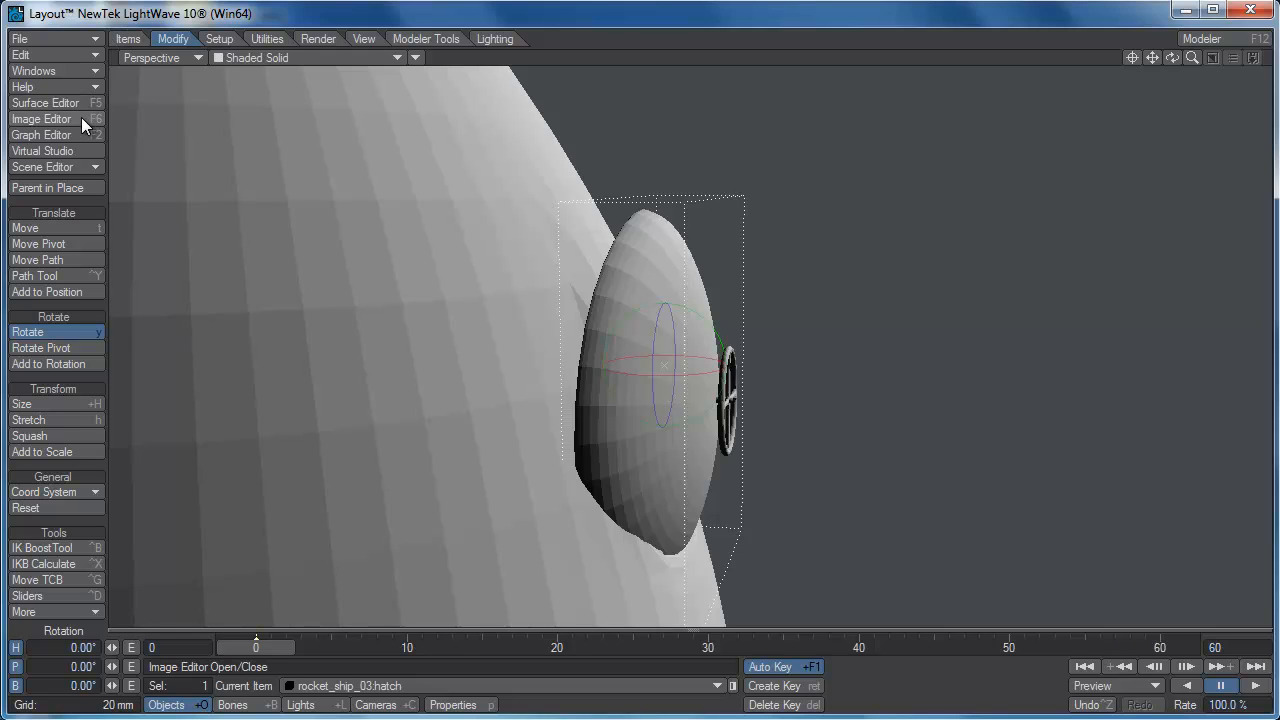
- Open the Scene Editor and add a null object named rotate_parent
left_click(52, 166)
left_click(52, 166)
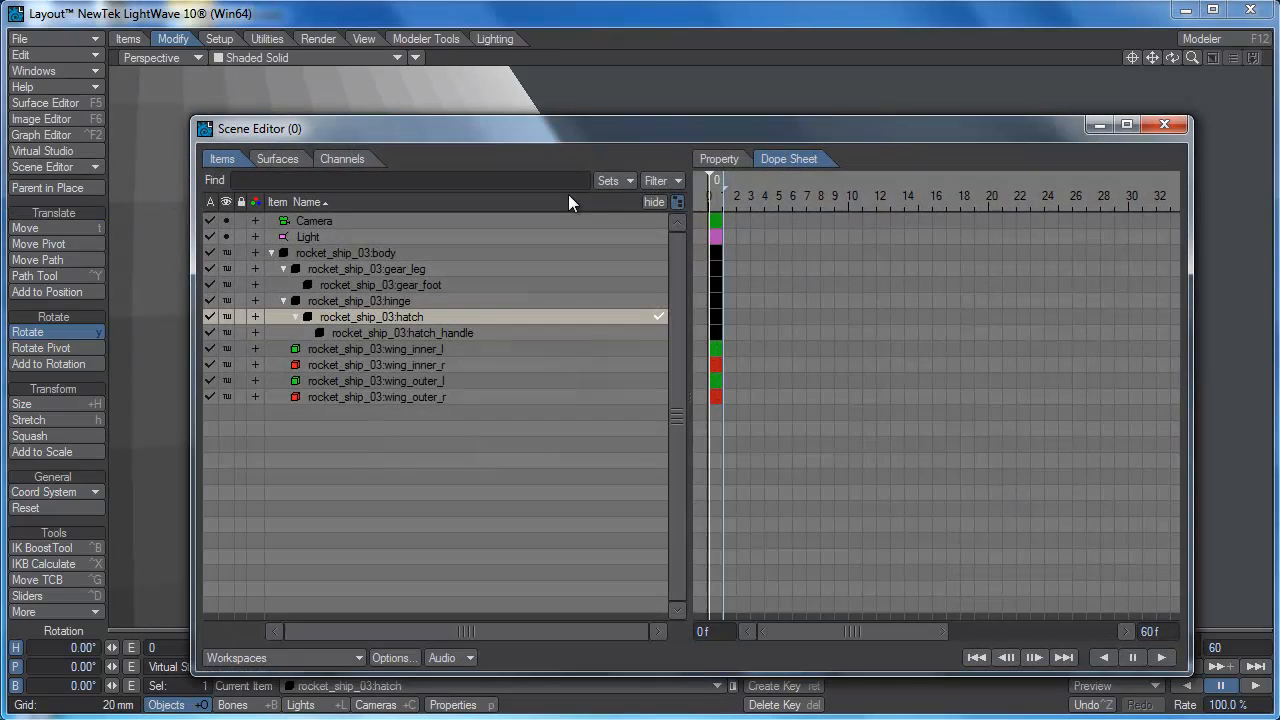
left_click_drag(591, 129, 706, 112)
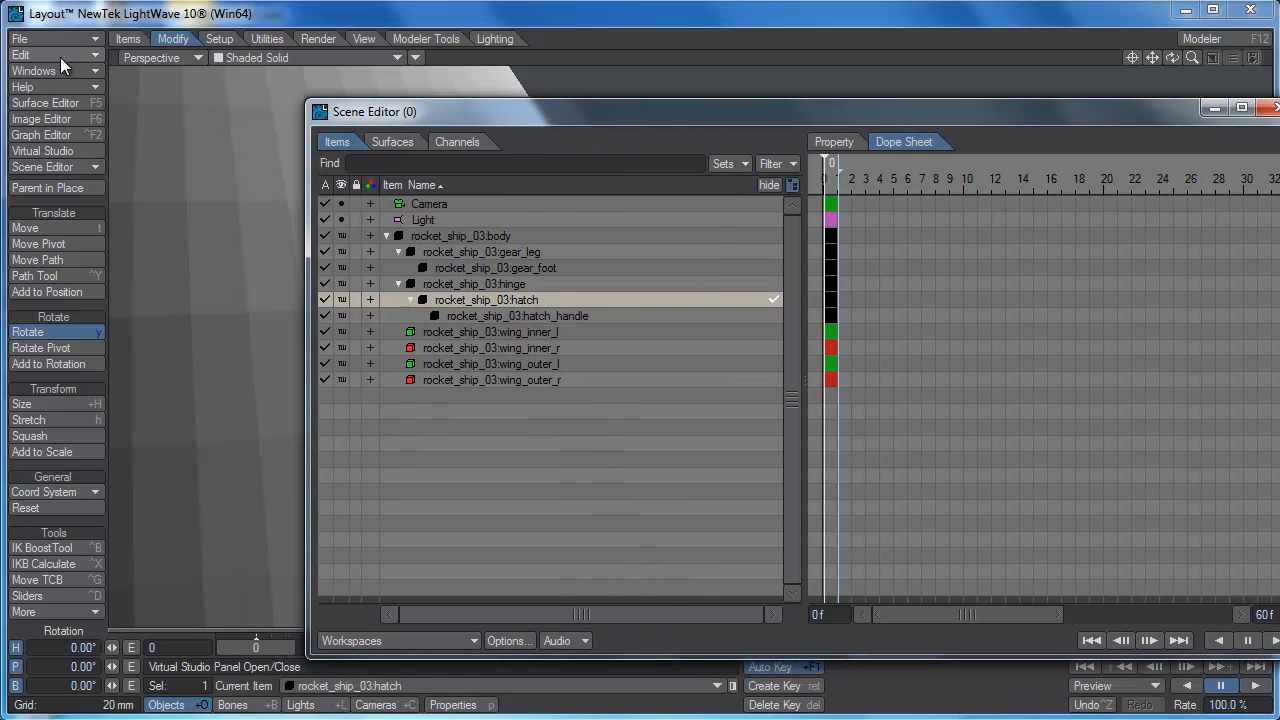
left_click(128, 38)
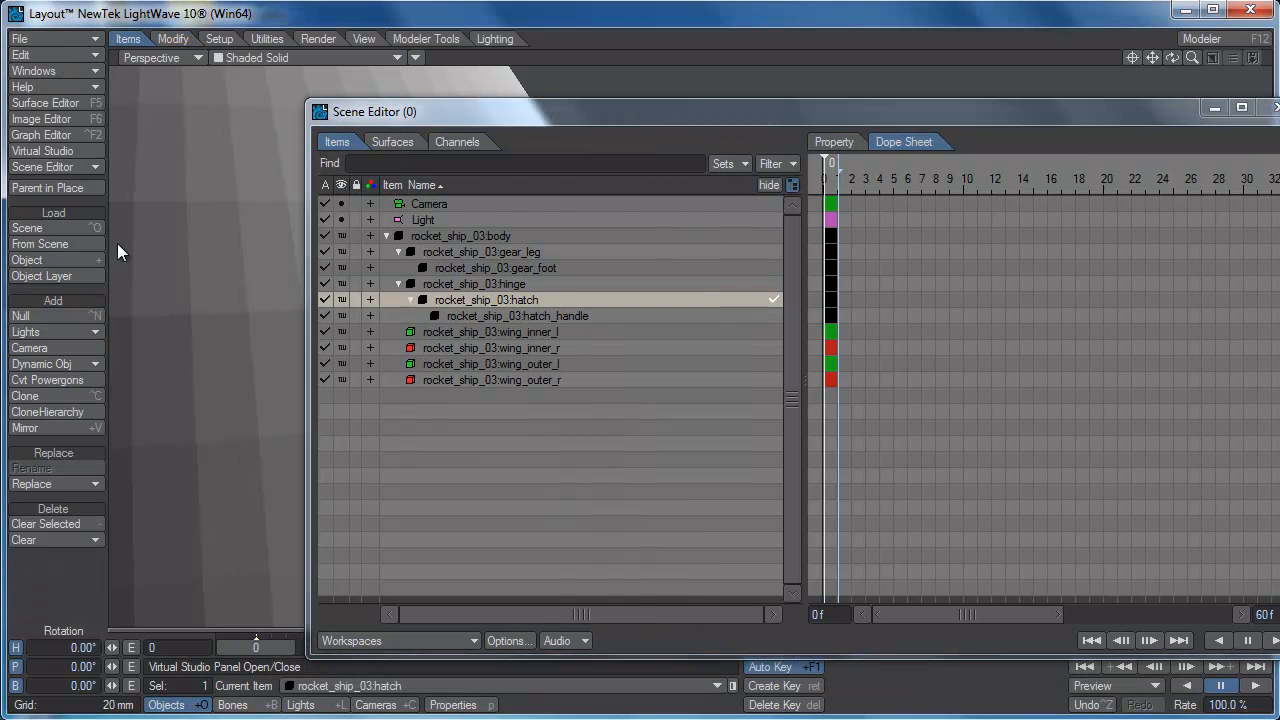
left_click(66, 310)
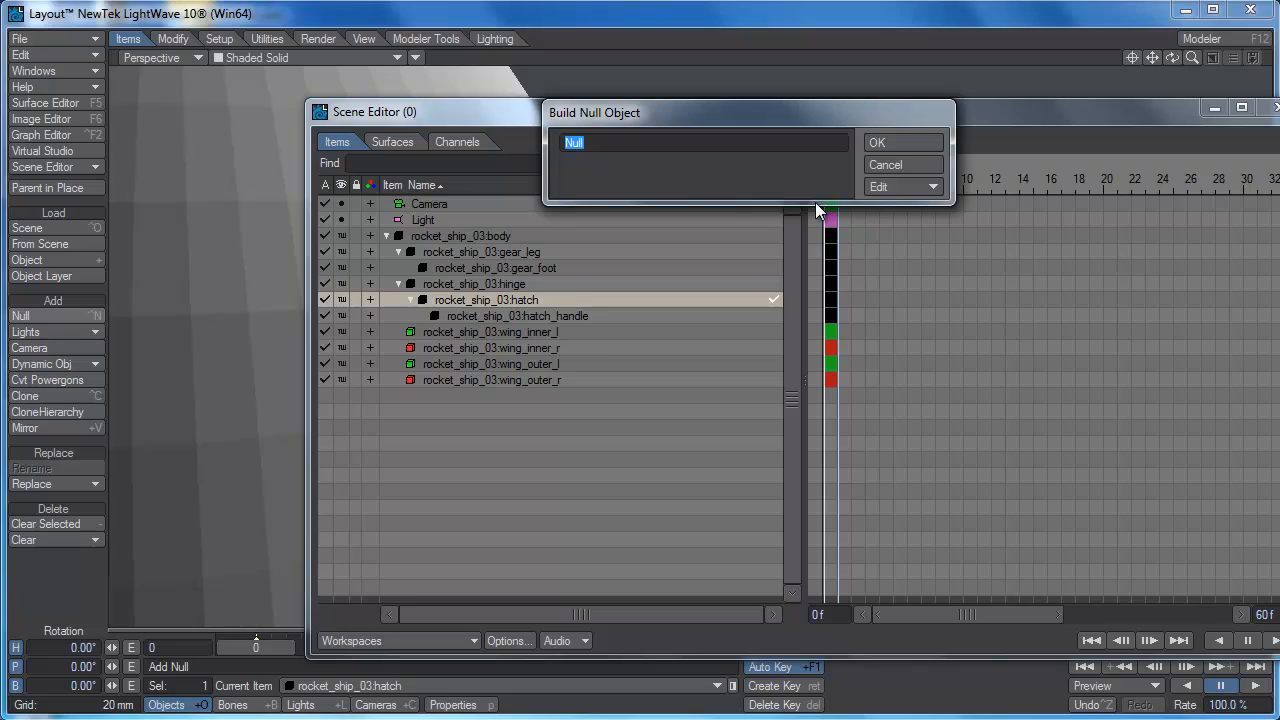
type("rotate_parent")
key("Return")
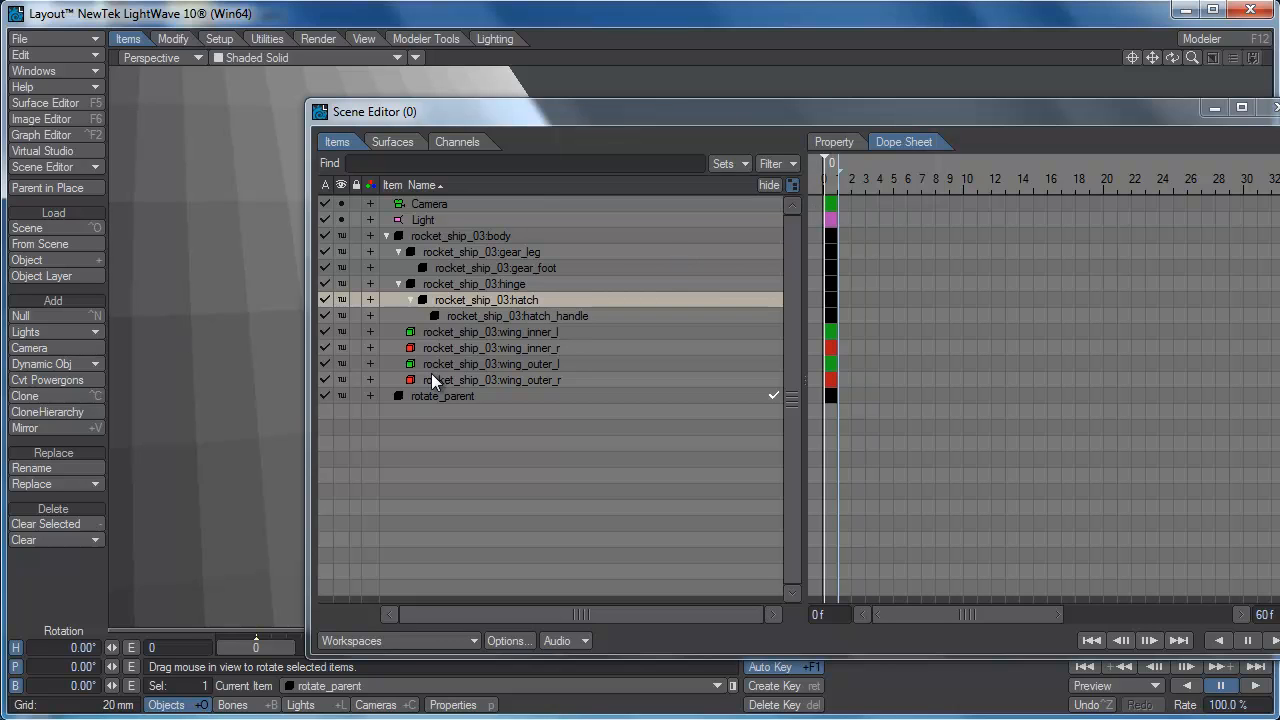
- Parent the rotate_parent null to the hinge, place the hatch under rotate_parent, and close the Scene Editor
left_click_drag(819, 118, 882, 373)
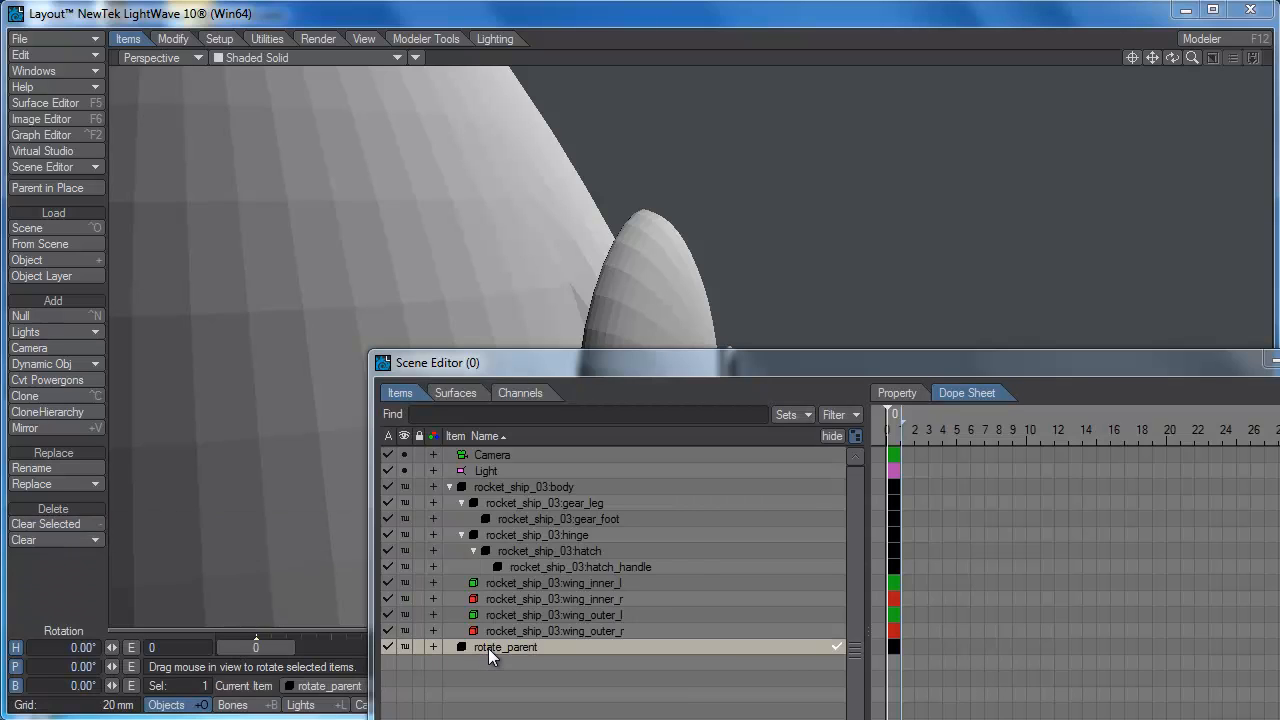
mouse_move(488, 648)
left_mouse_down()
mouse_move(500, 552)
mouse_move(515, 533)
mouse_move(551, 585)
left_mouse_up()
left_click(557, 550)
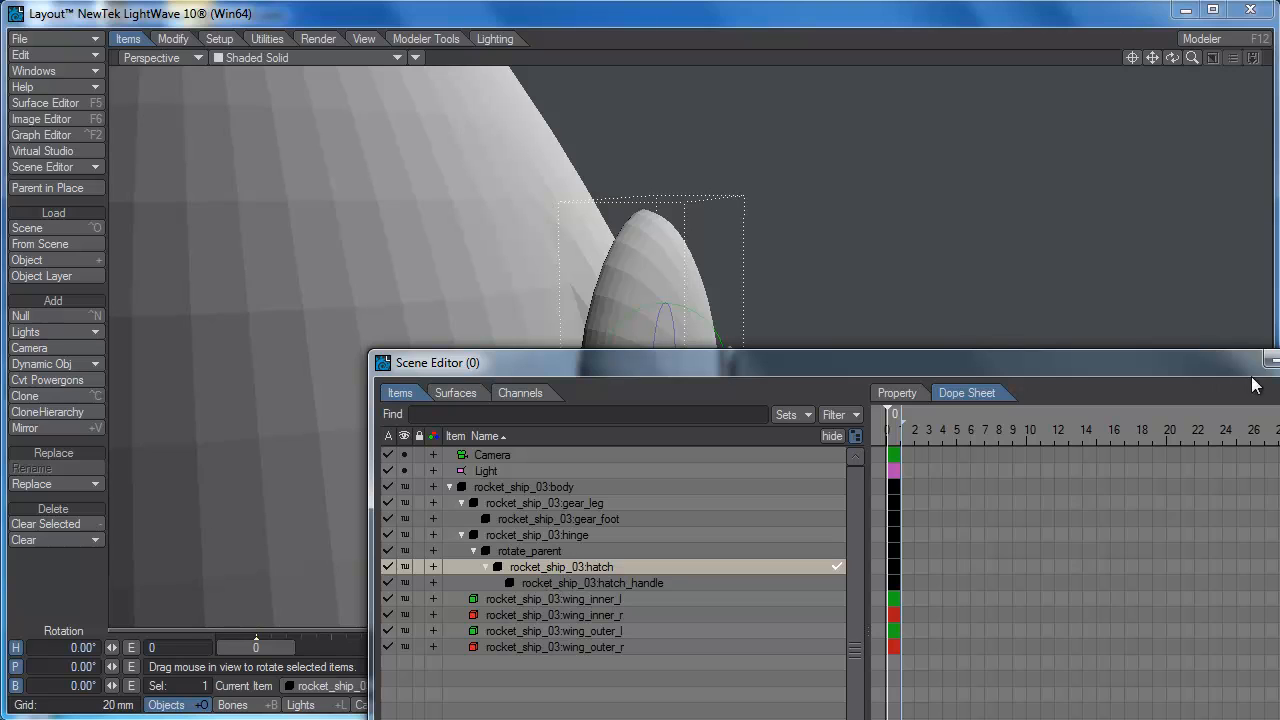
key("ctrl+F1")
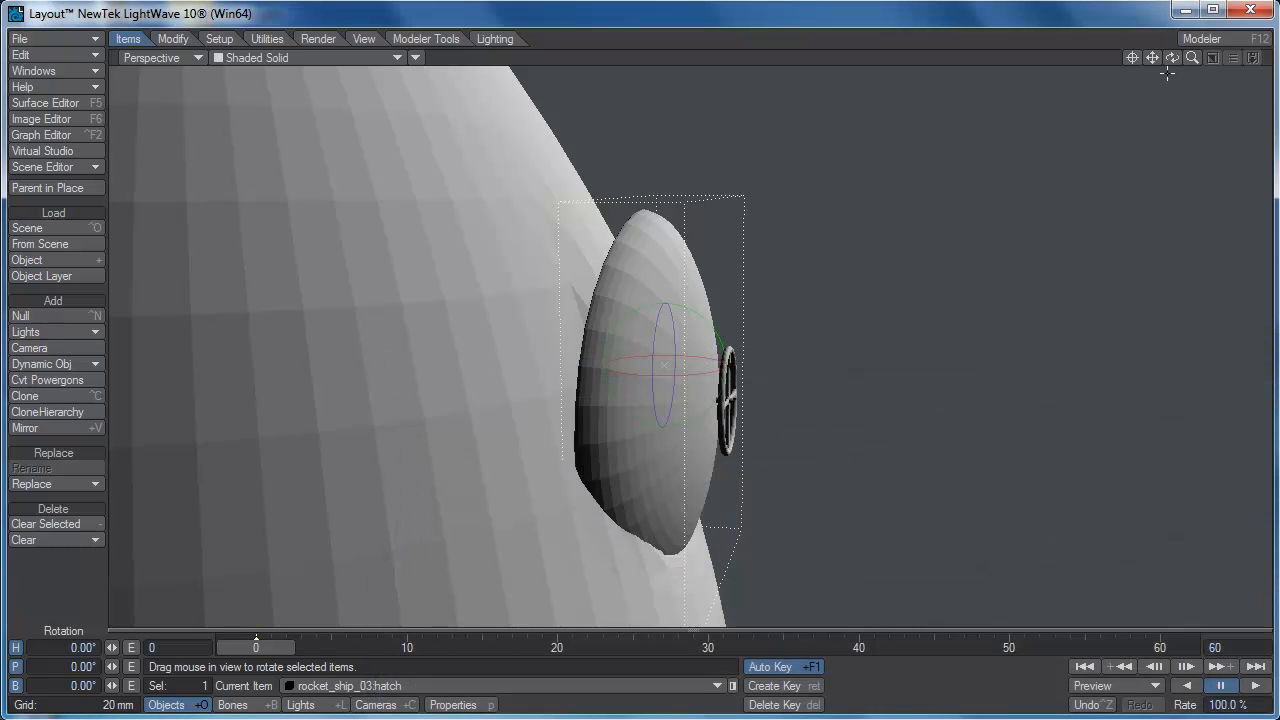
- Set the hatch's X, Y and Z position to 0 relative to its new rotate_parent null
mouse_move(1171, 57)
left_mouse_down()
mouse_move(1078, 58)
mouse_move(1080, 40)
mouse_move(950, 52)
left_mouse_up()
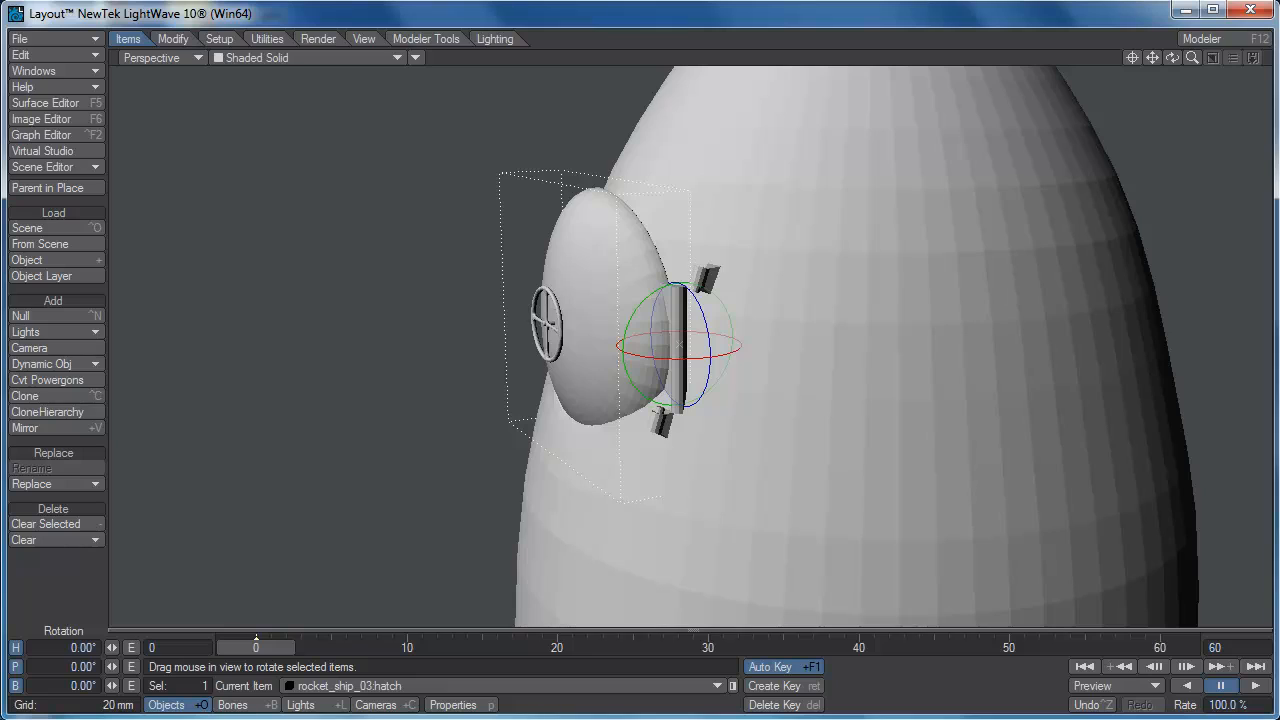
key("t")
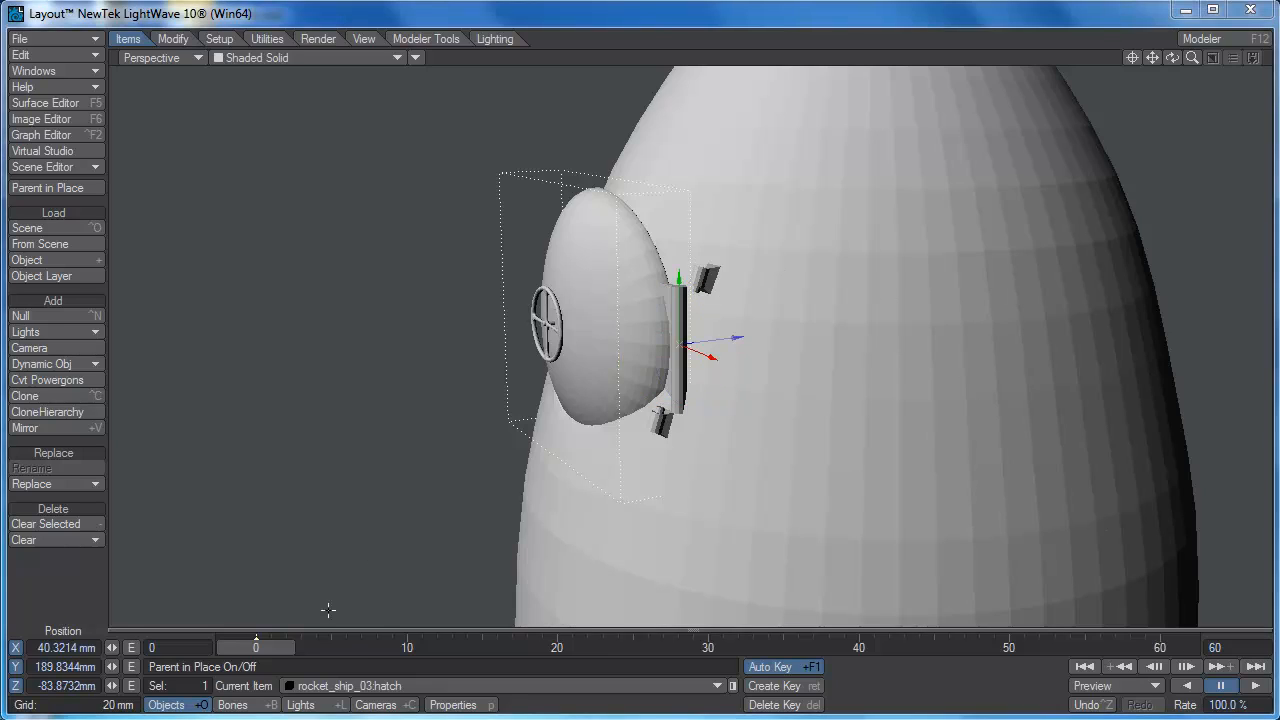
left_click(40, 647)
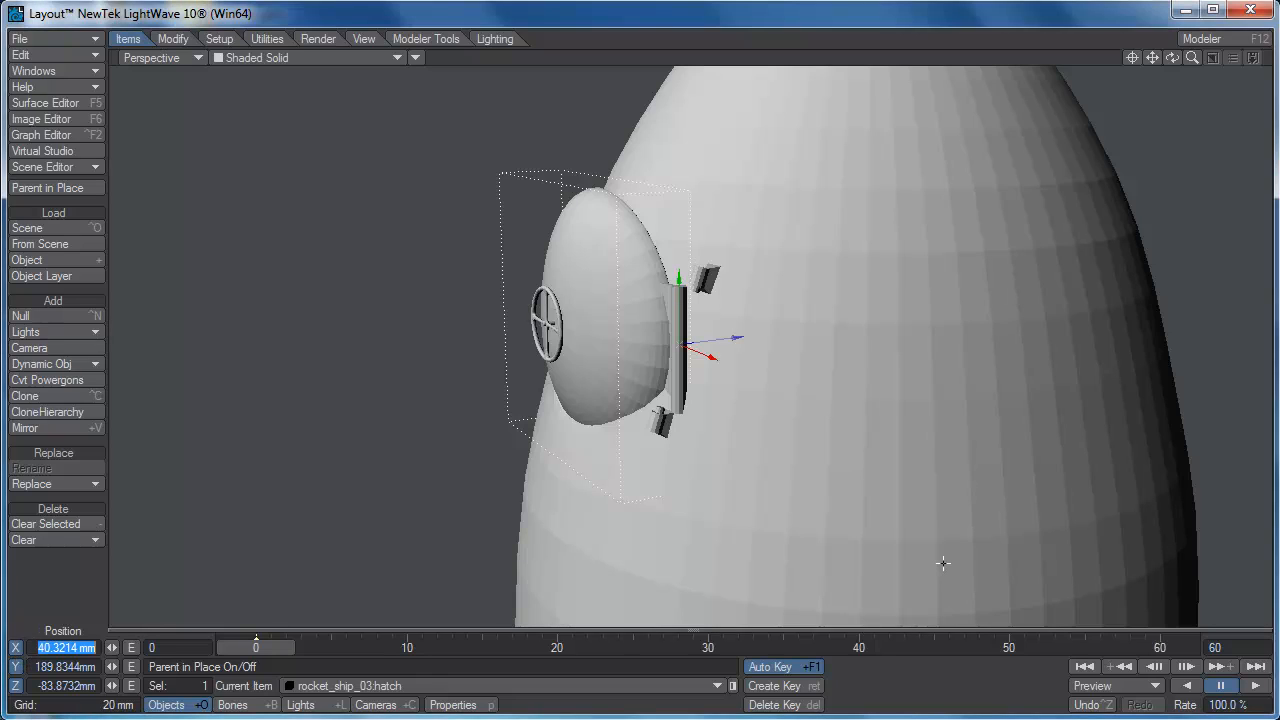
type("0")
key("Tab")
type("0")
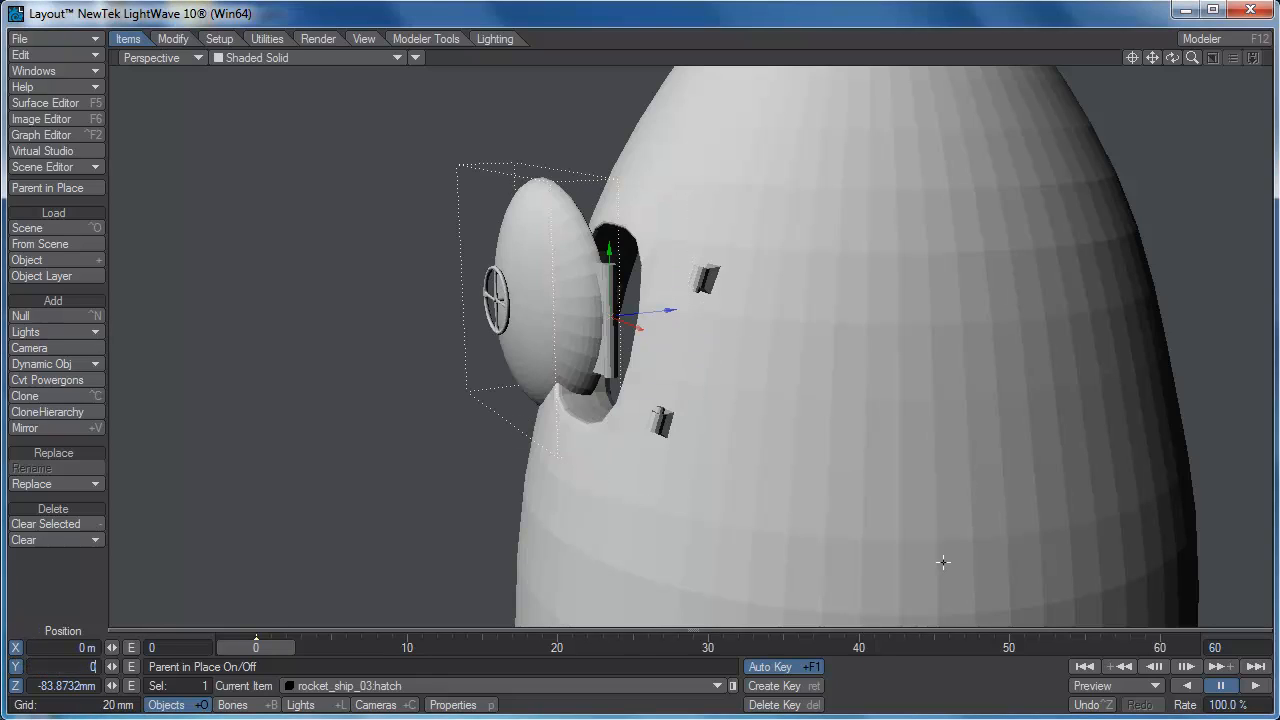
key("Tab")
type("0")
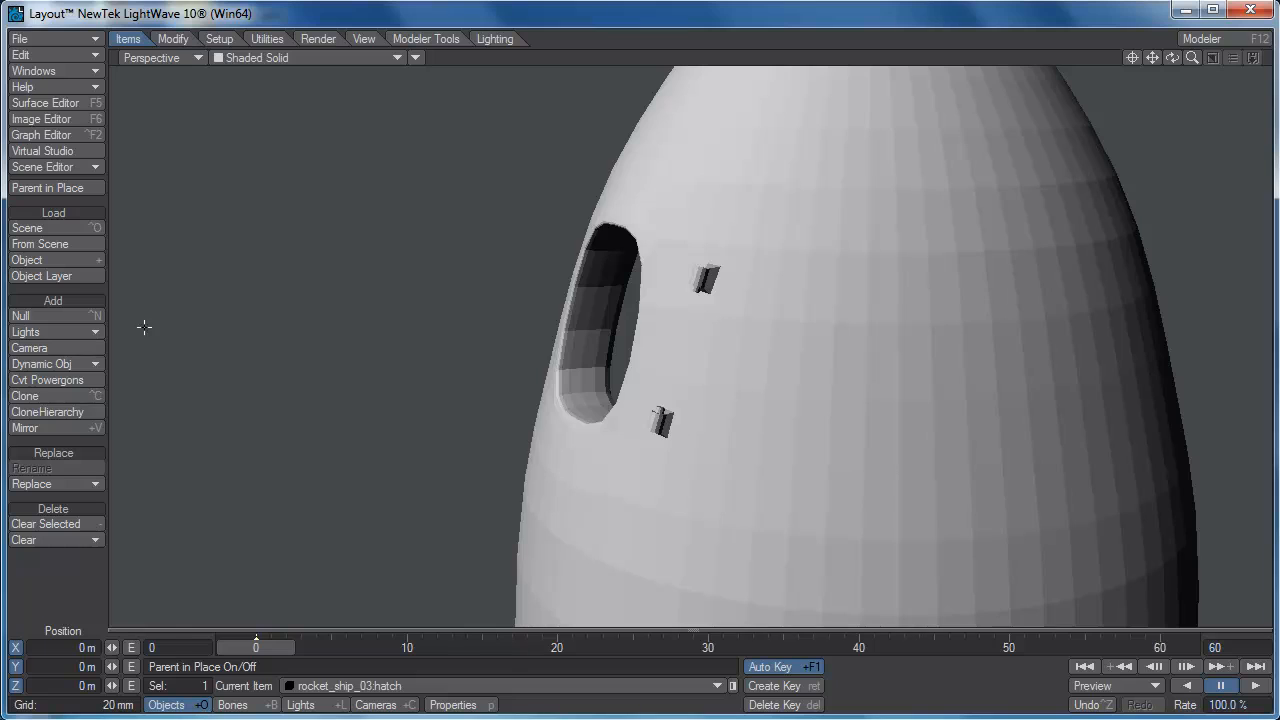
- Select the rotate_parent null and move it up to the hatch opening, to about Y 174 mm and Z −90 mm
left_click(418, 687)
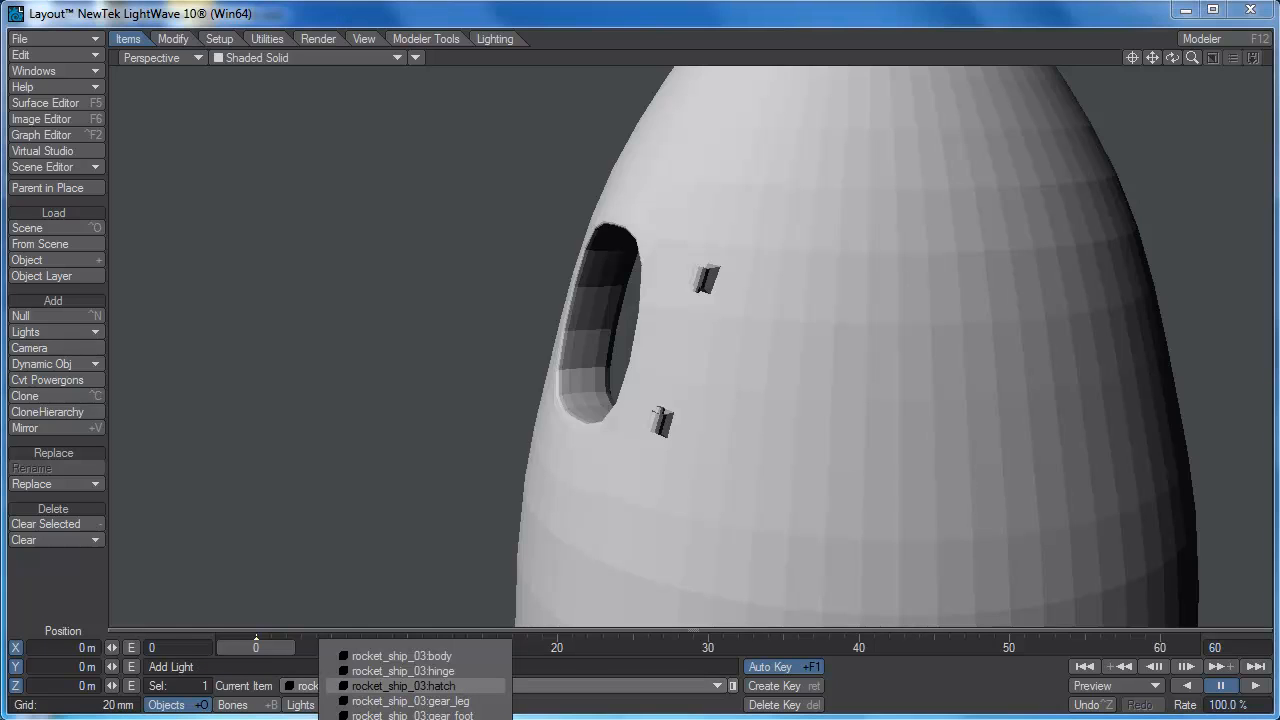
left_click(420, 719)
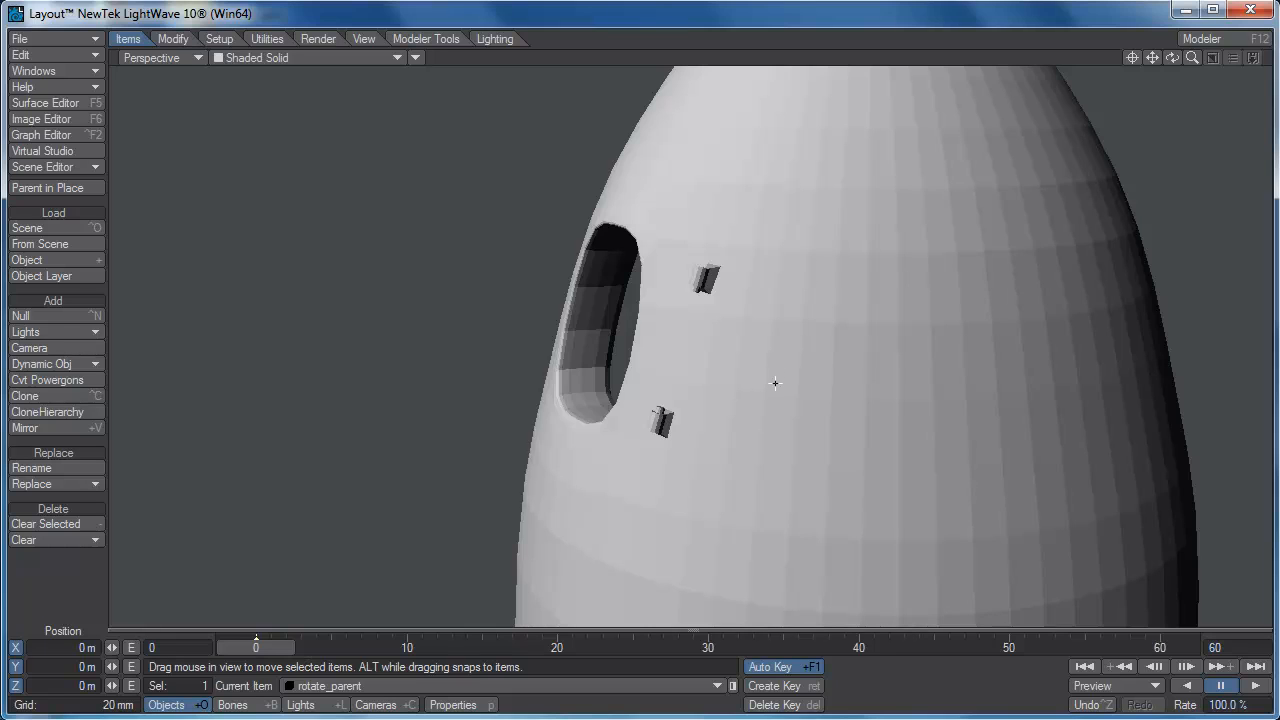
right_click_drag(776, 383, 776, 320)
scroll(814, 368, "down", 5)
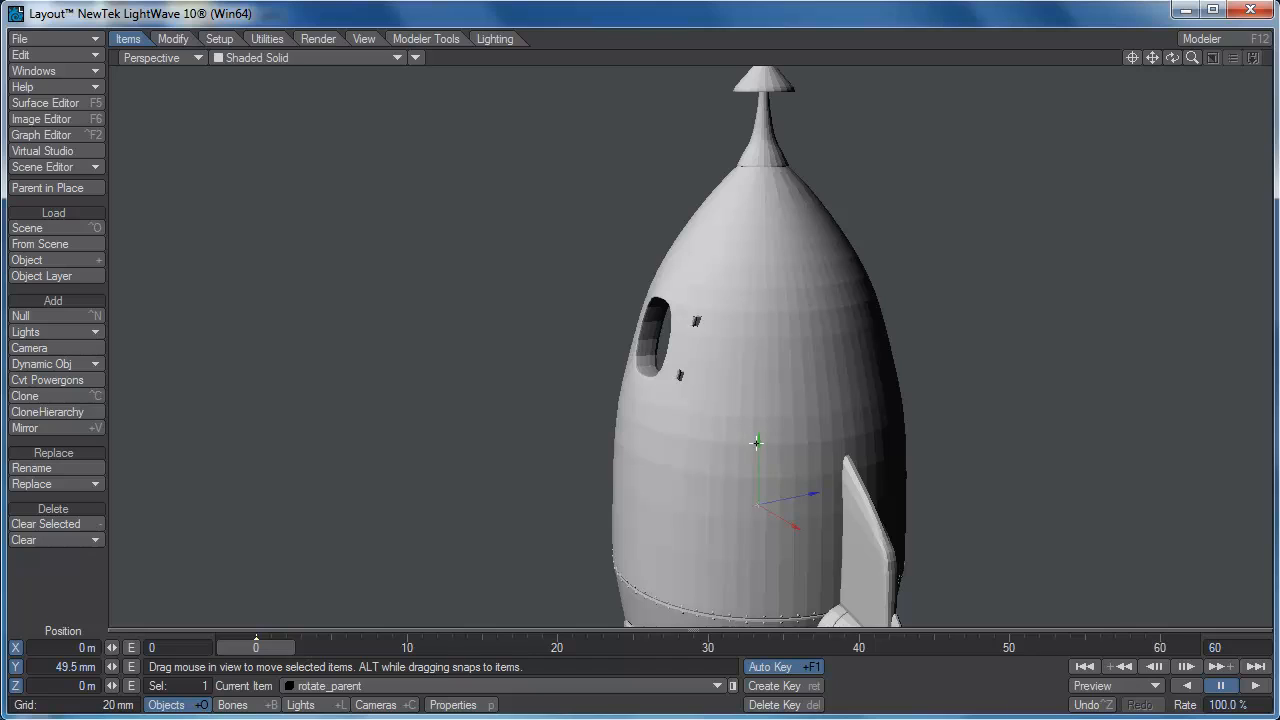
left_click_drag(757, 443, 684, 340)
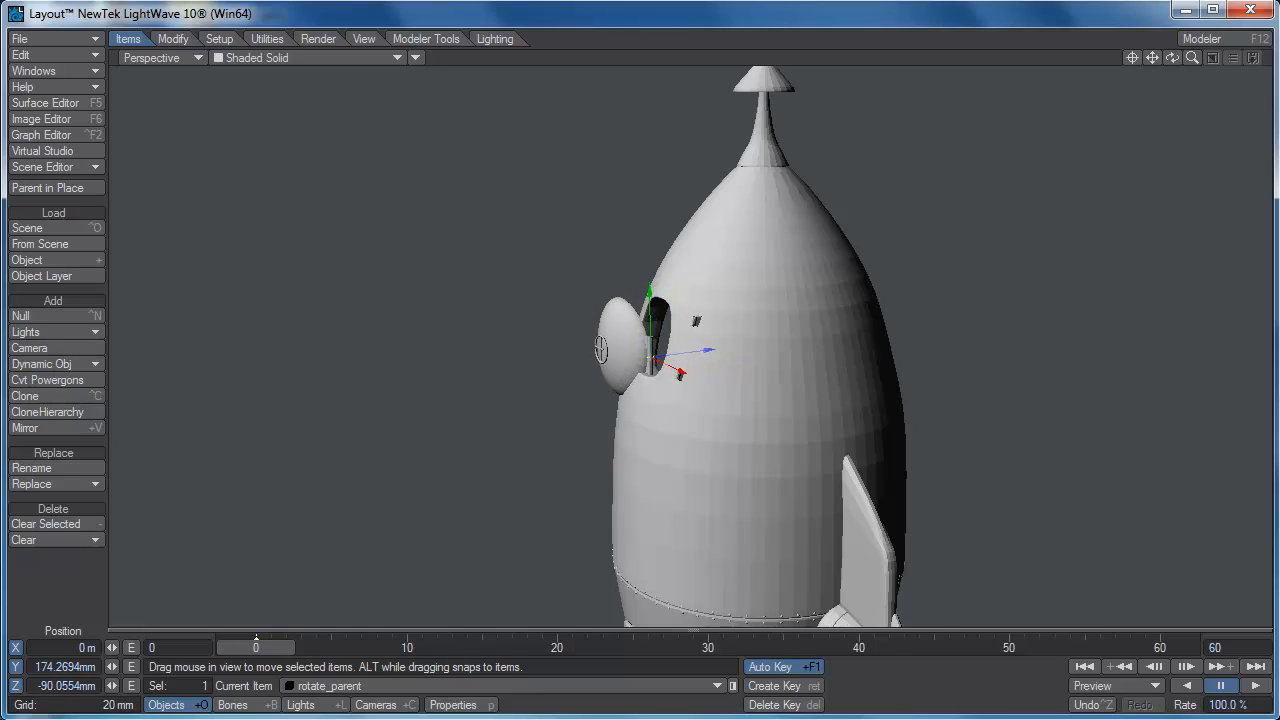
- In the Right view, pitch rotate_parent by about 20.6° so the hatch follows the slope of the hull
left_click(162, 58)
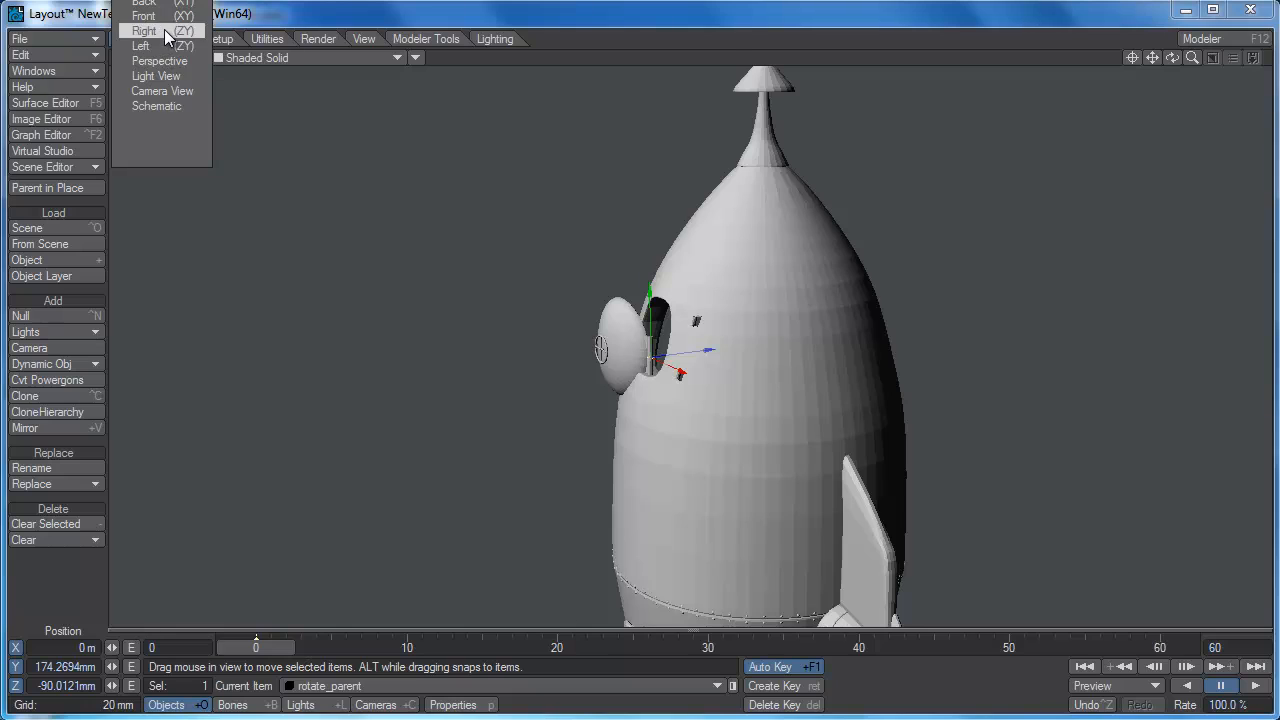
left_click(160, 41)
scroll(687, 440, "up", 5)
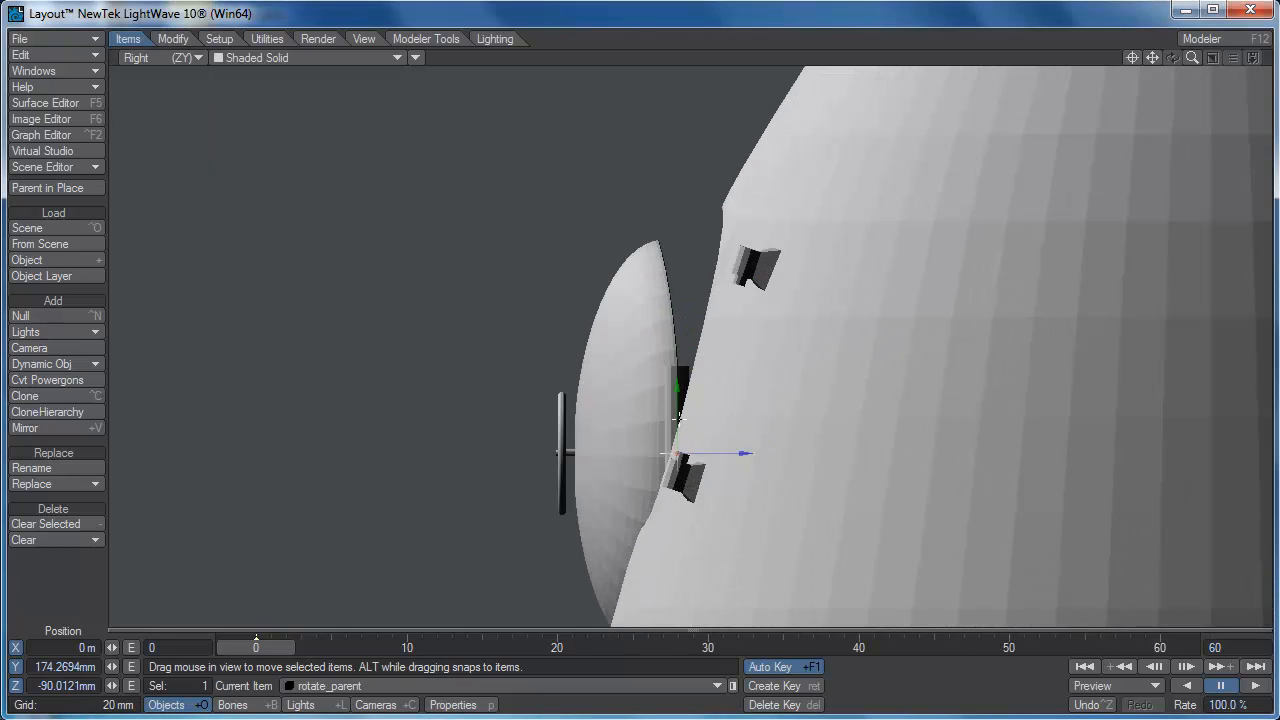
key("y")
left_click_drag(677, 415, 665, 455)
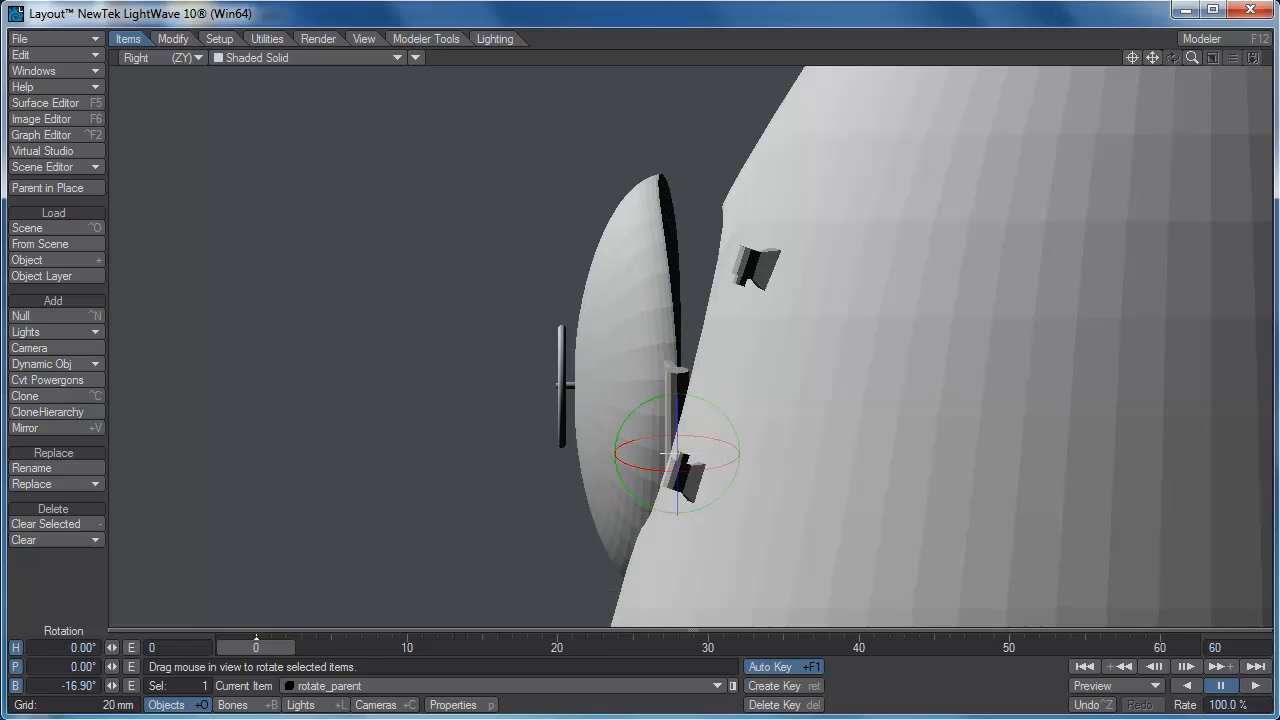
key("ctrl+z")
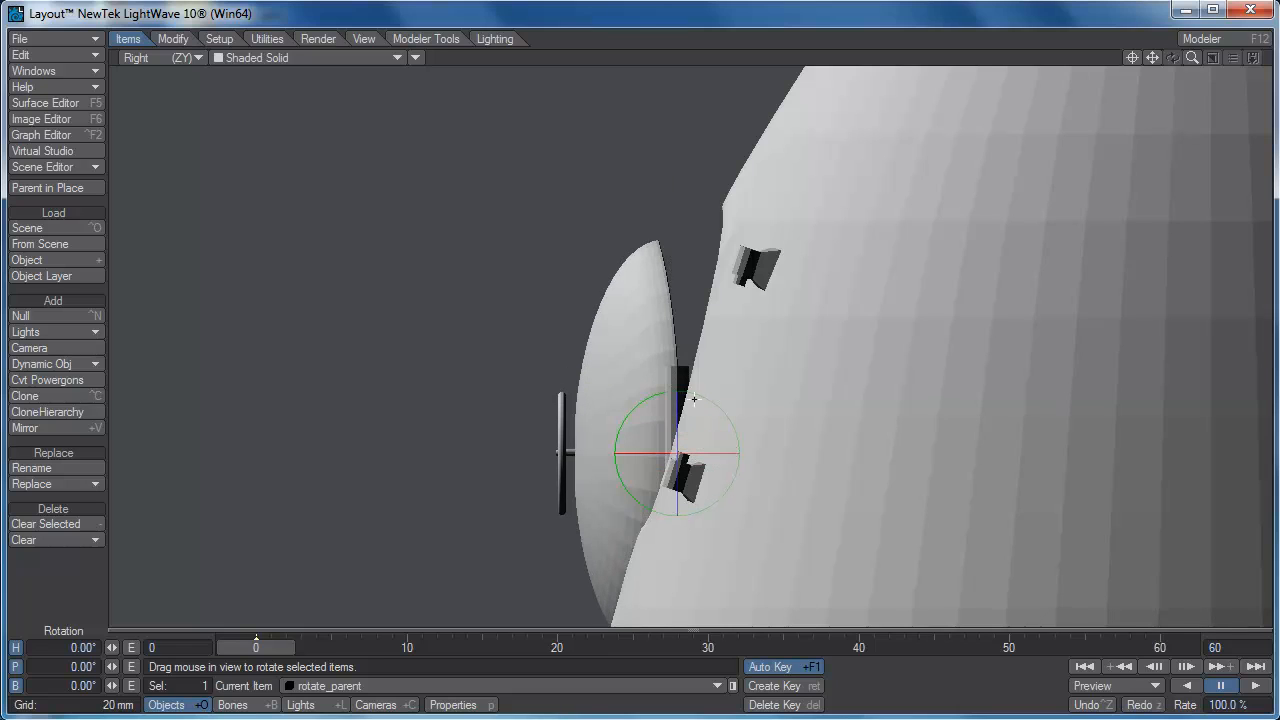
left_click_drag(694, 399, 694, 445)
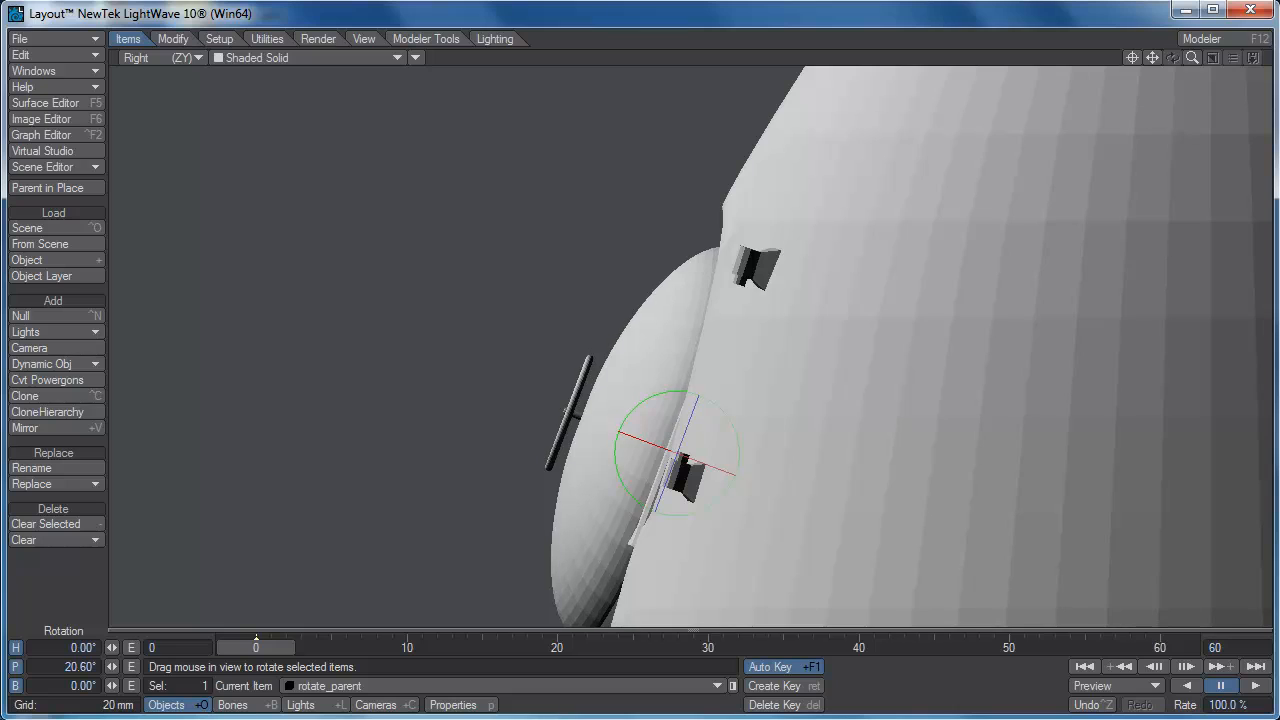
- Move rotate_parent to about X 40.4 mm, Y 188 mm and Z −89.6 mm, lining the hatch up with the hinge brackets
key("t")
left_click_drag(690, 399, 729, 401)
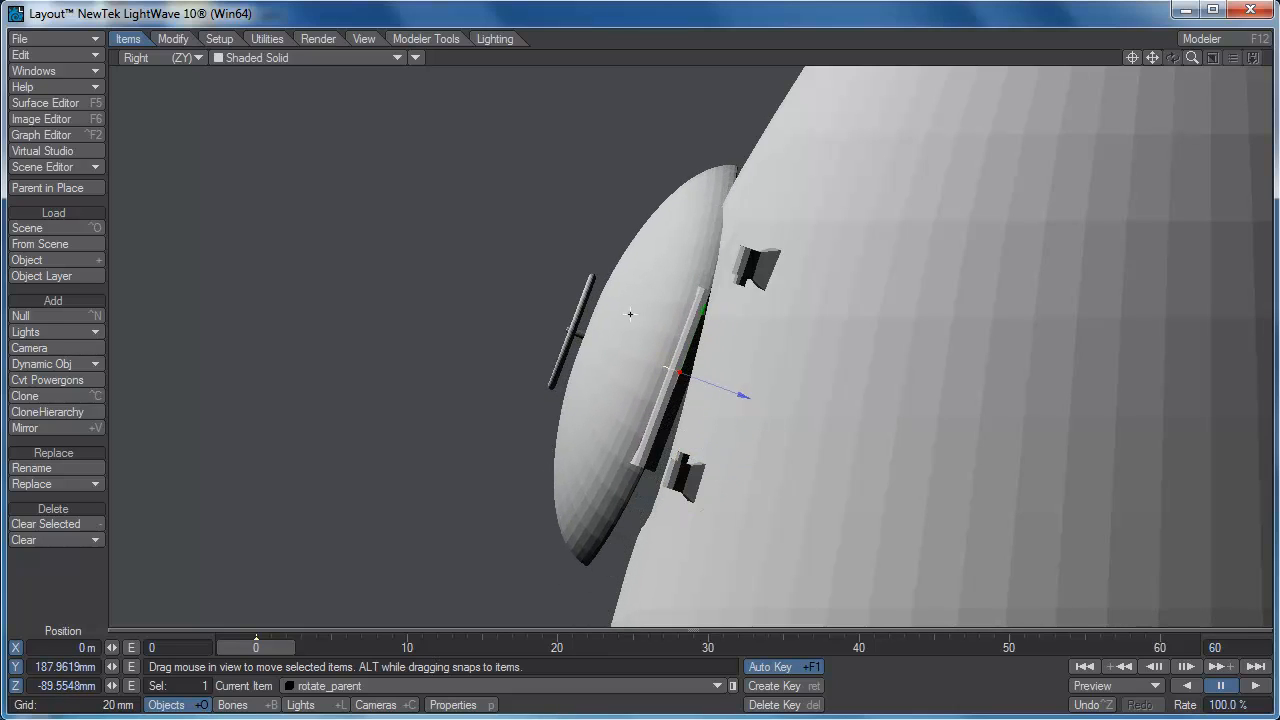
left_click(161, 62)
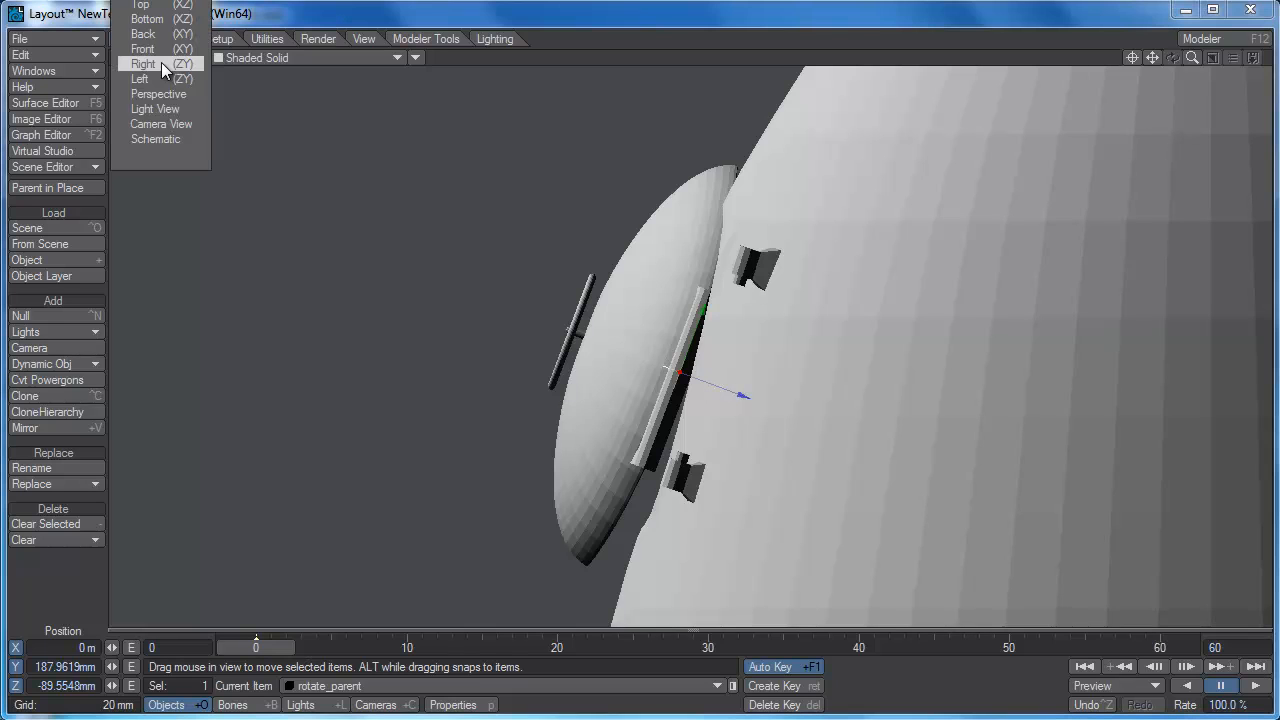
left_click(155, 36)
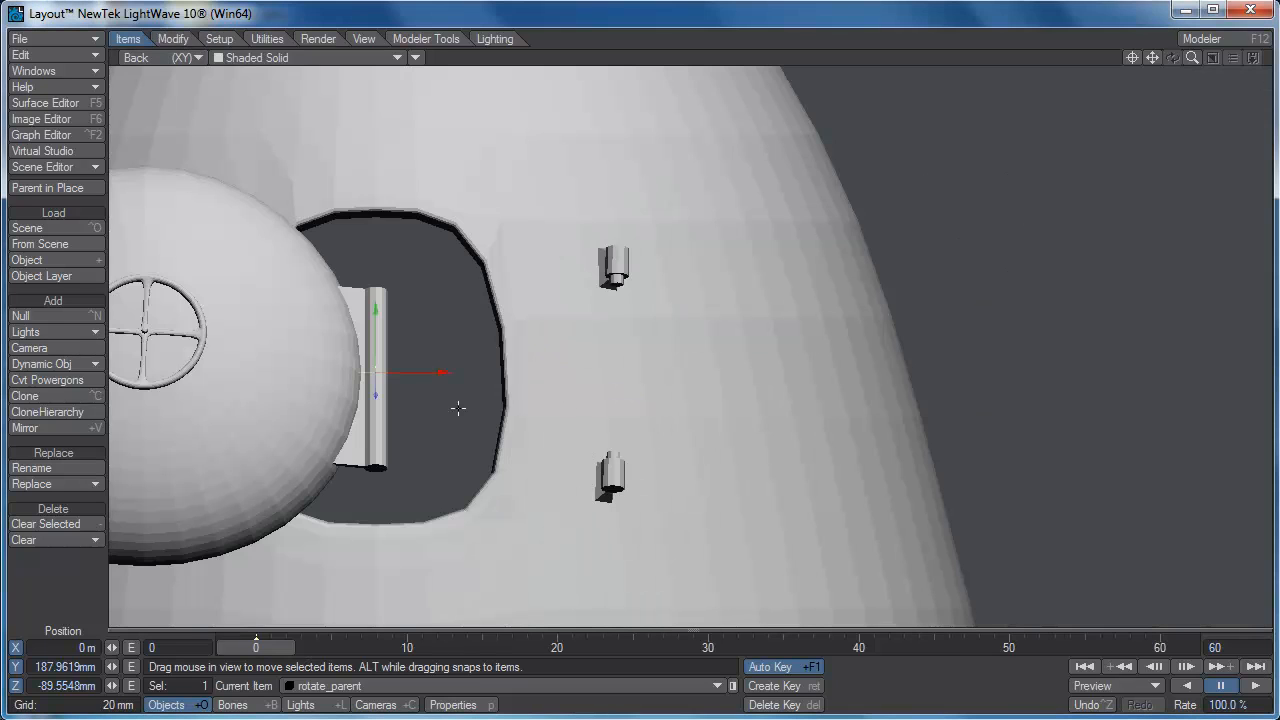
left_click_drag(415, 375, 656, 375)
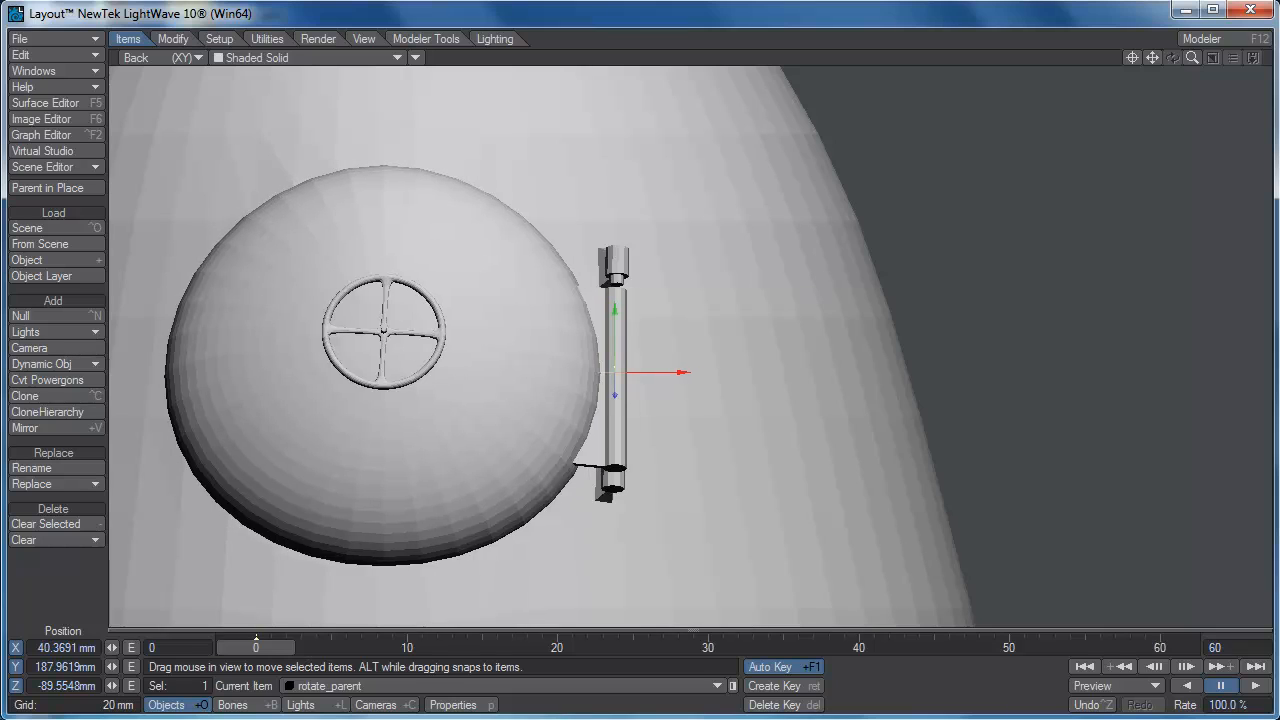
- Seat the hatch between the hinge brackets in the Right view: rotate_parent at pitch 17.6°, about Y 189.7 mm and Z −83.8 mm
left_click(160, 56)
left_click(160, 83)
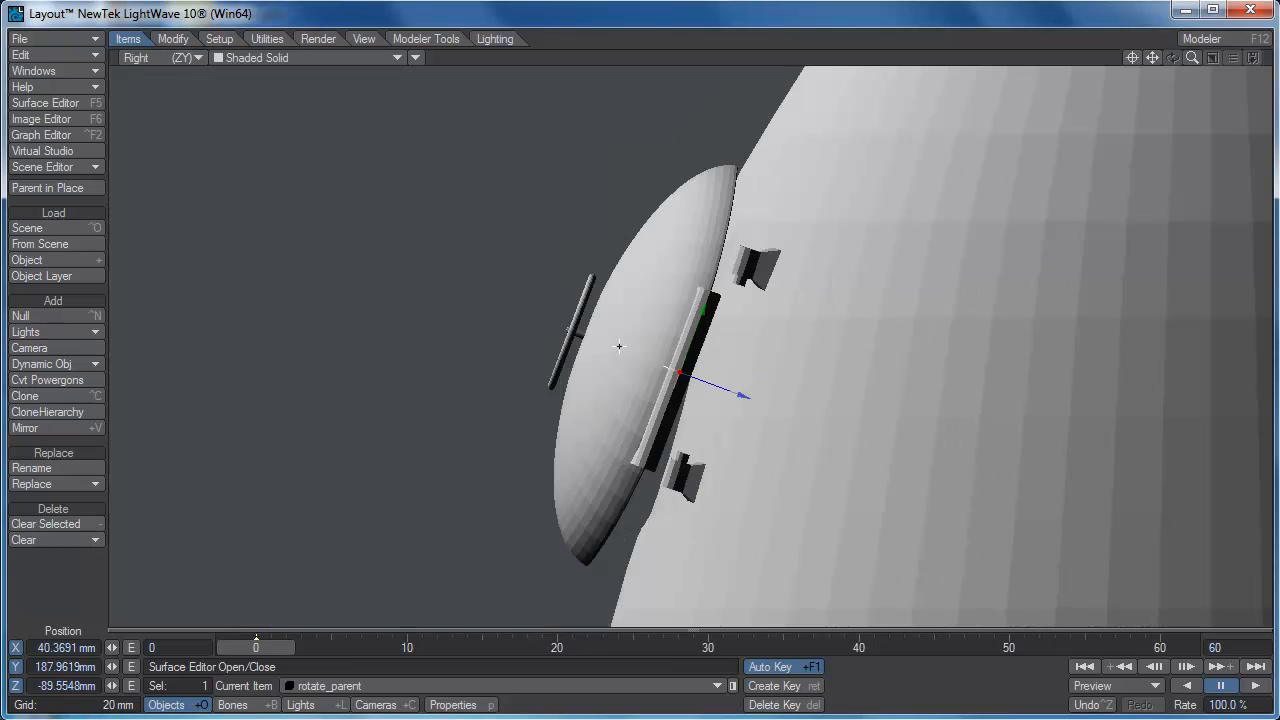
left_click_drag(746, 386, 770, 394)
left_click_drag(715, 341, 651, 341)
key("y")
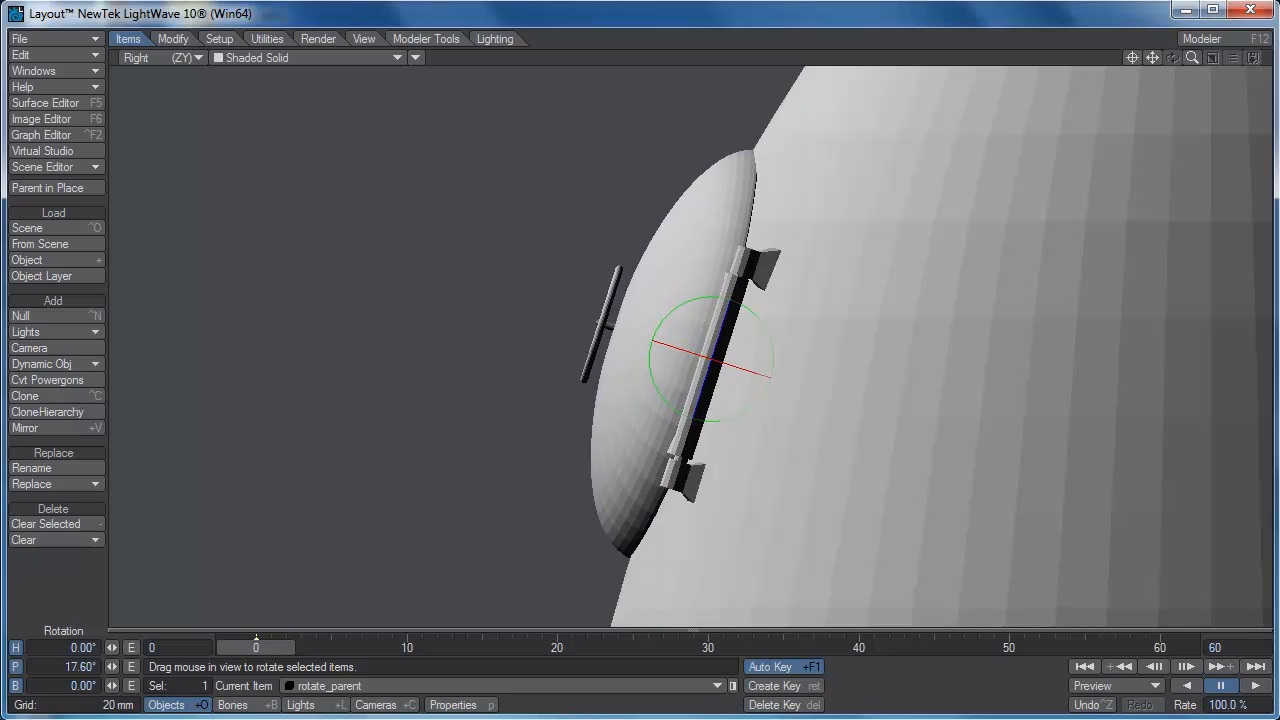
key("t")
left_click_drag(752, 370, 755, 371)
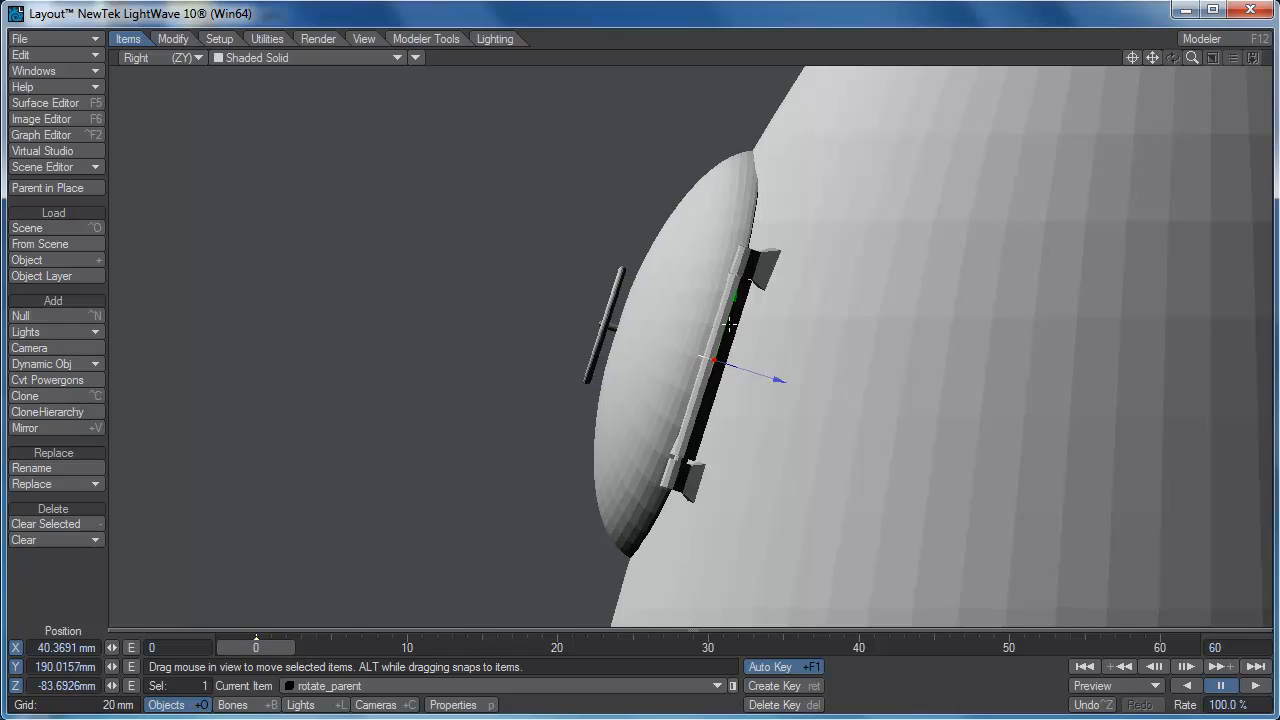
left_click_drag(731, 325, 731, 327)
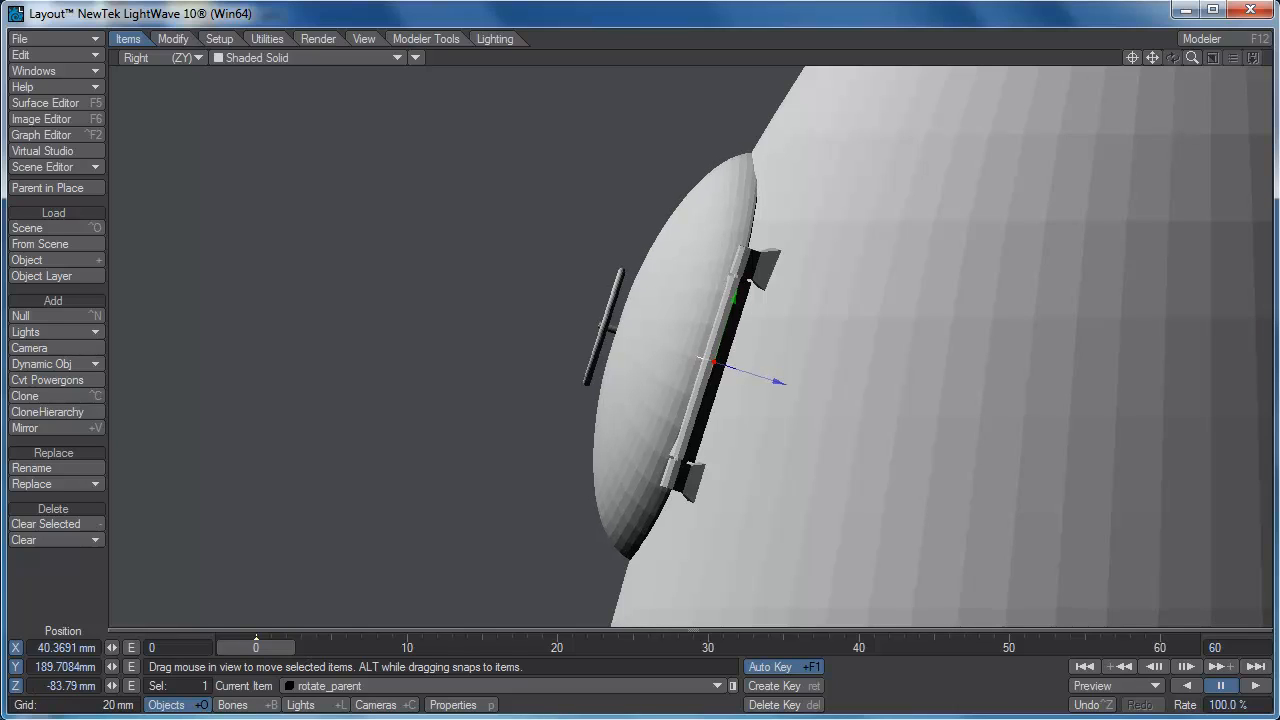
- In the Perspective view, bank rotate_parent to −1° to align the hatch with the hinge, and check the fit from other angles
left_click(157, 61)
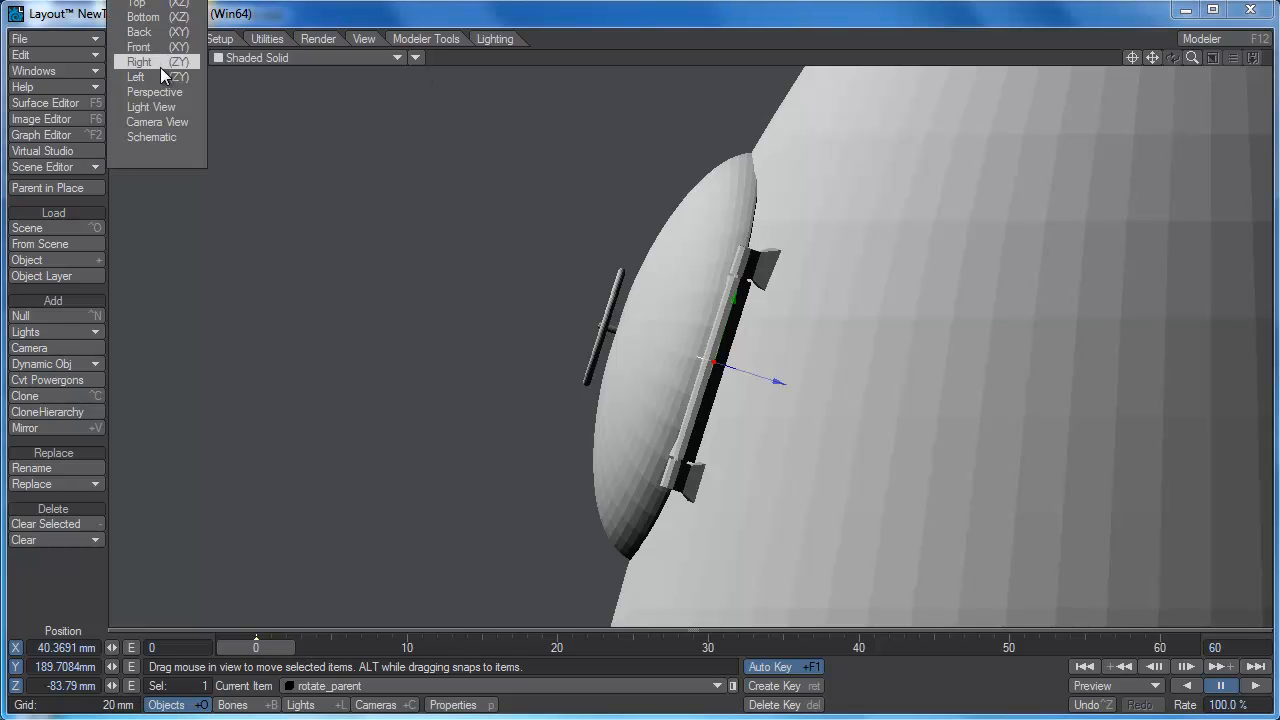
left_click(161, 85)
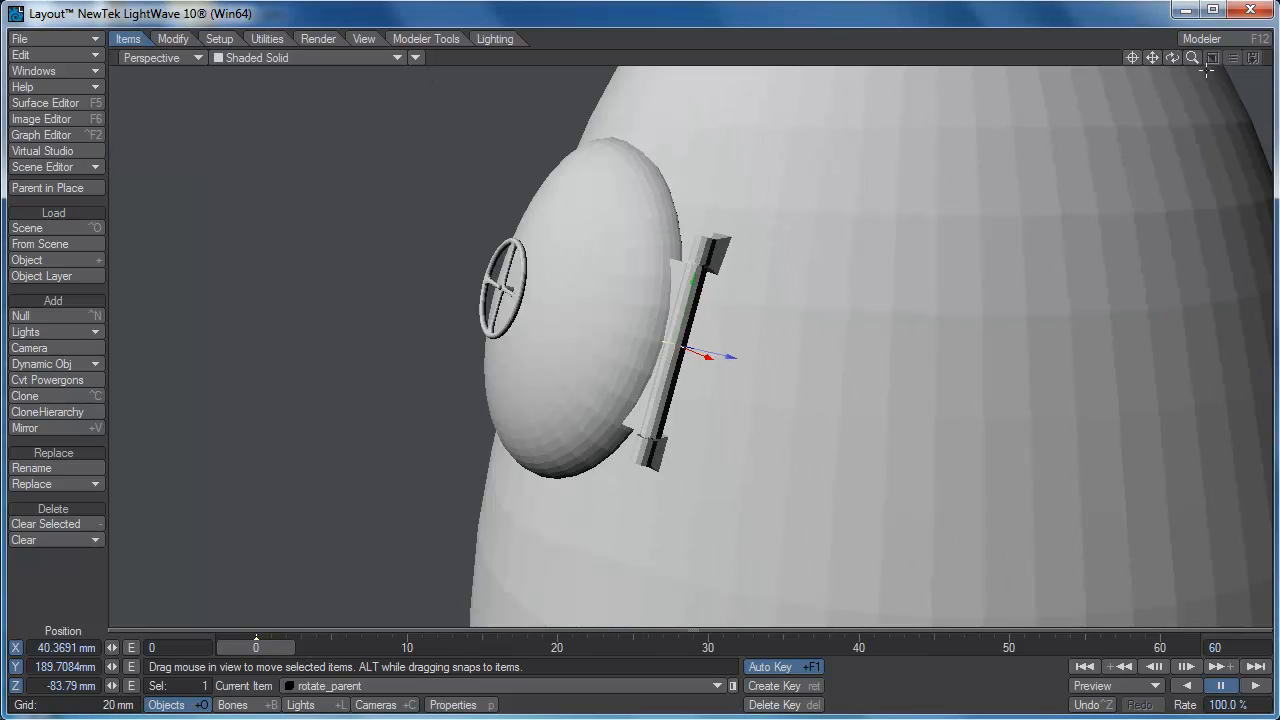
left_click_drag(1173, 57, 1200, 64)
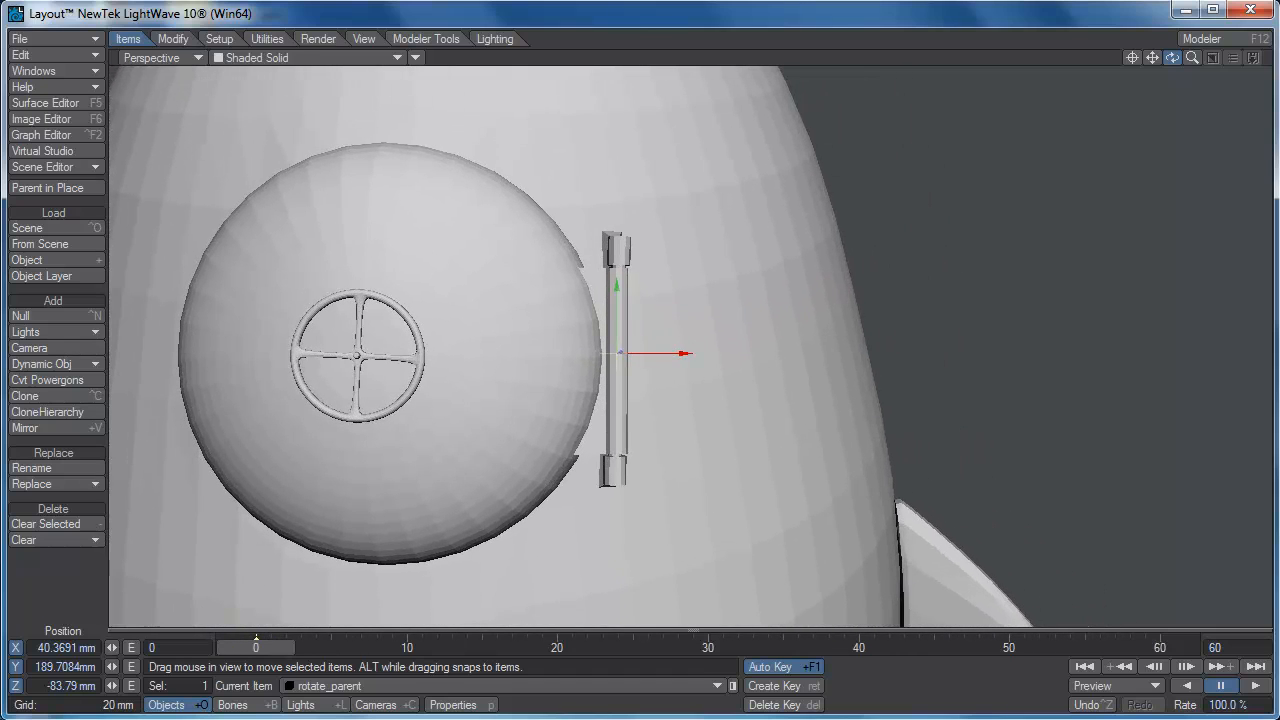
key("y")
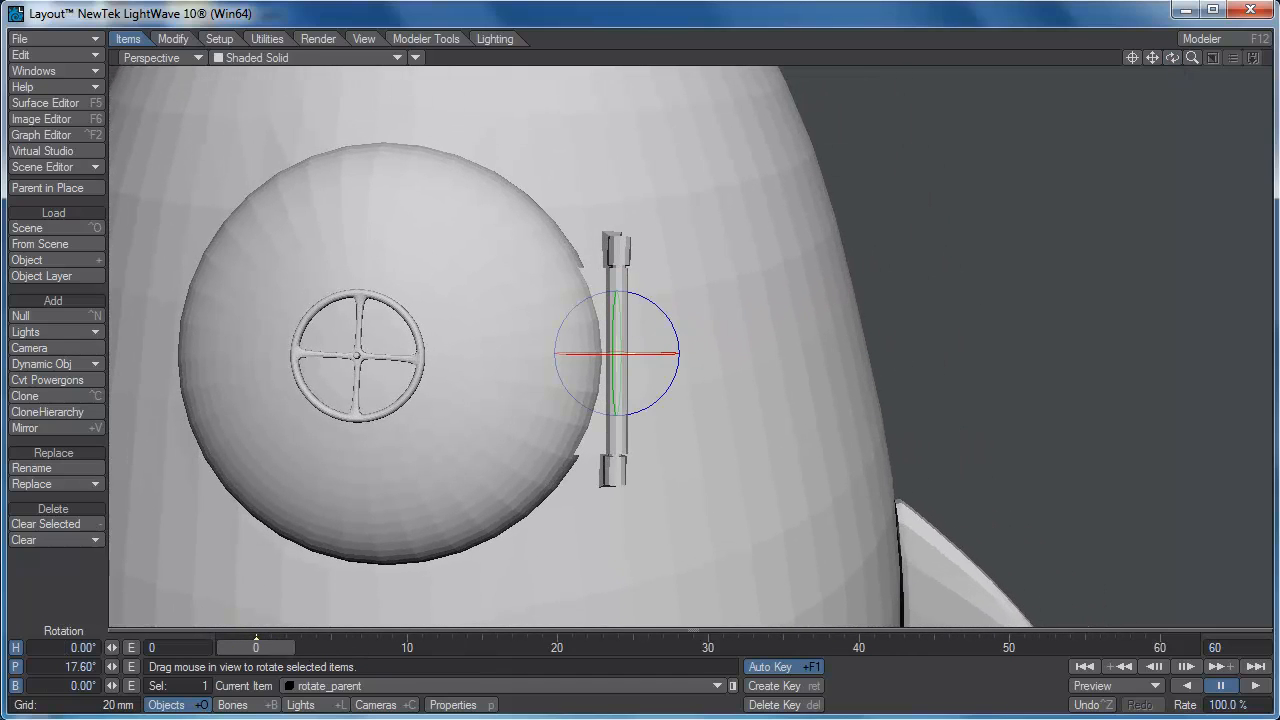
left_click_drag(678, 360, 678, 370)
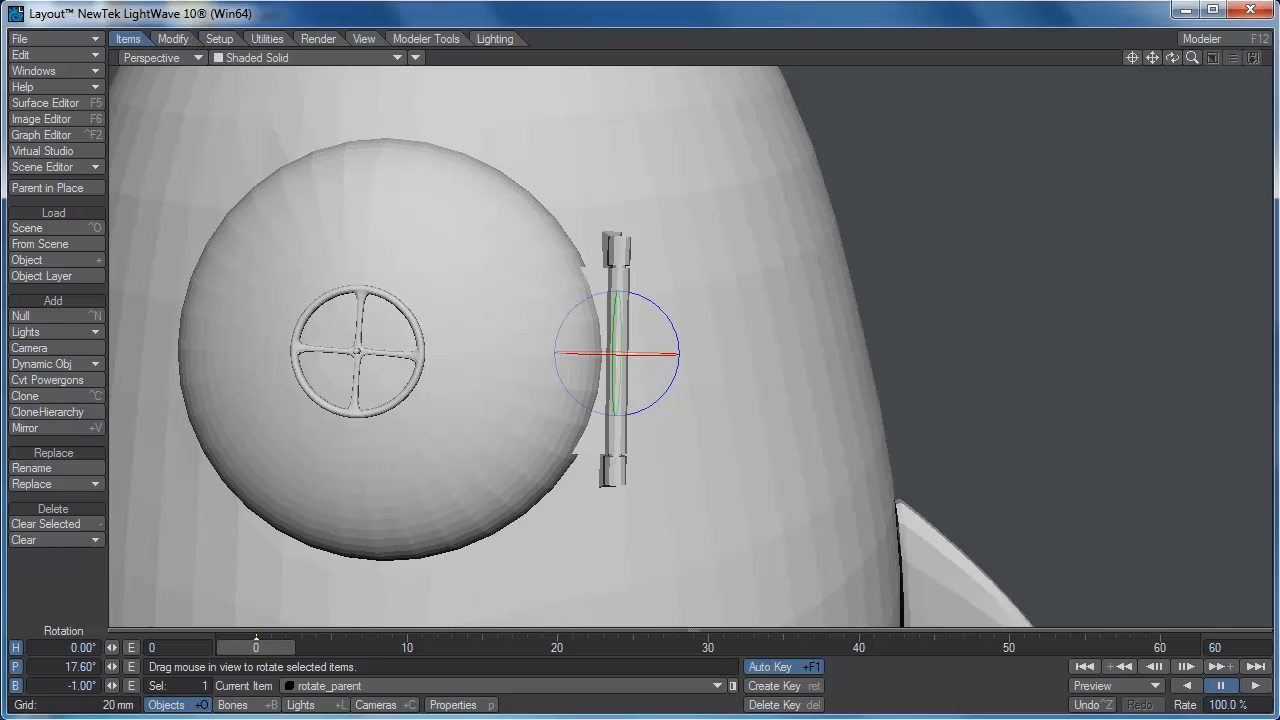
scroll(649, 302, "up", 2)
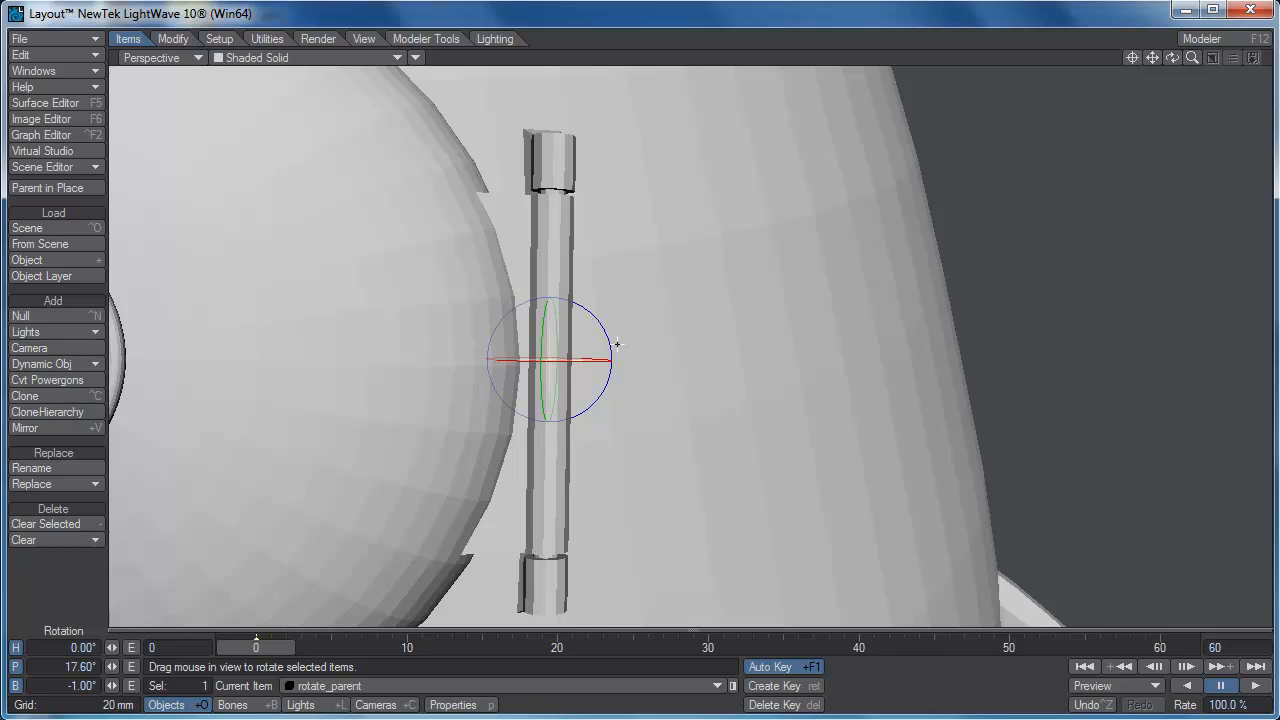
left_click_drag(1172, 57, 1034, 226)
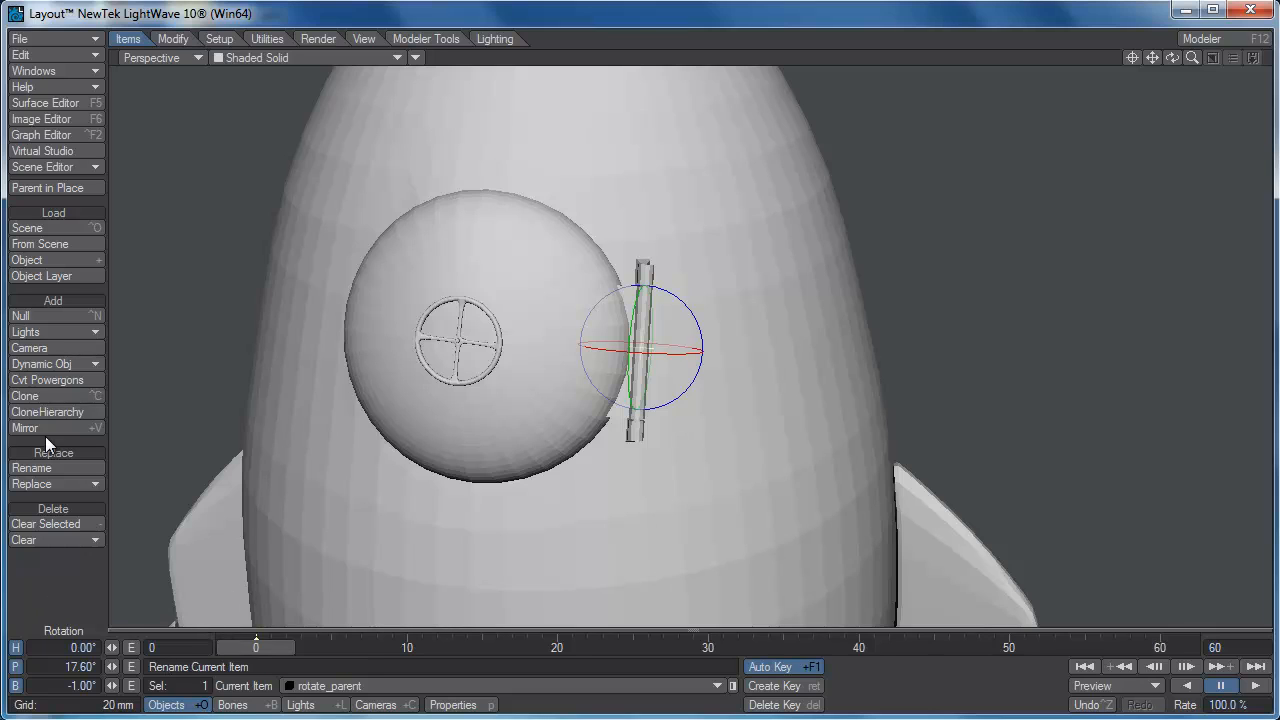
- Open the Scene Editor and lock the rotate_parent null
left_click(52, 168)
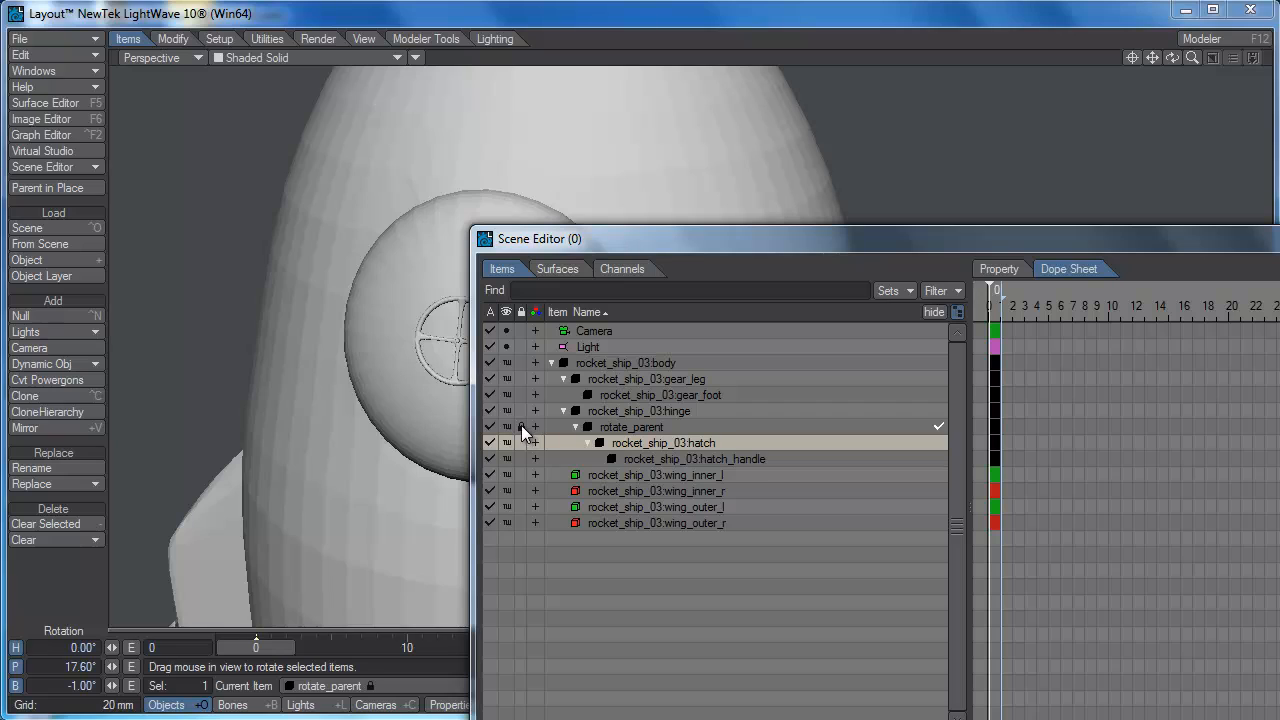
left_click(521, 426)
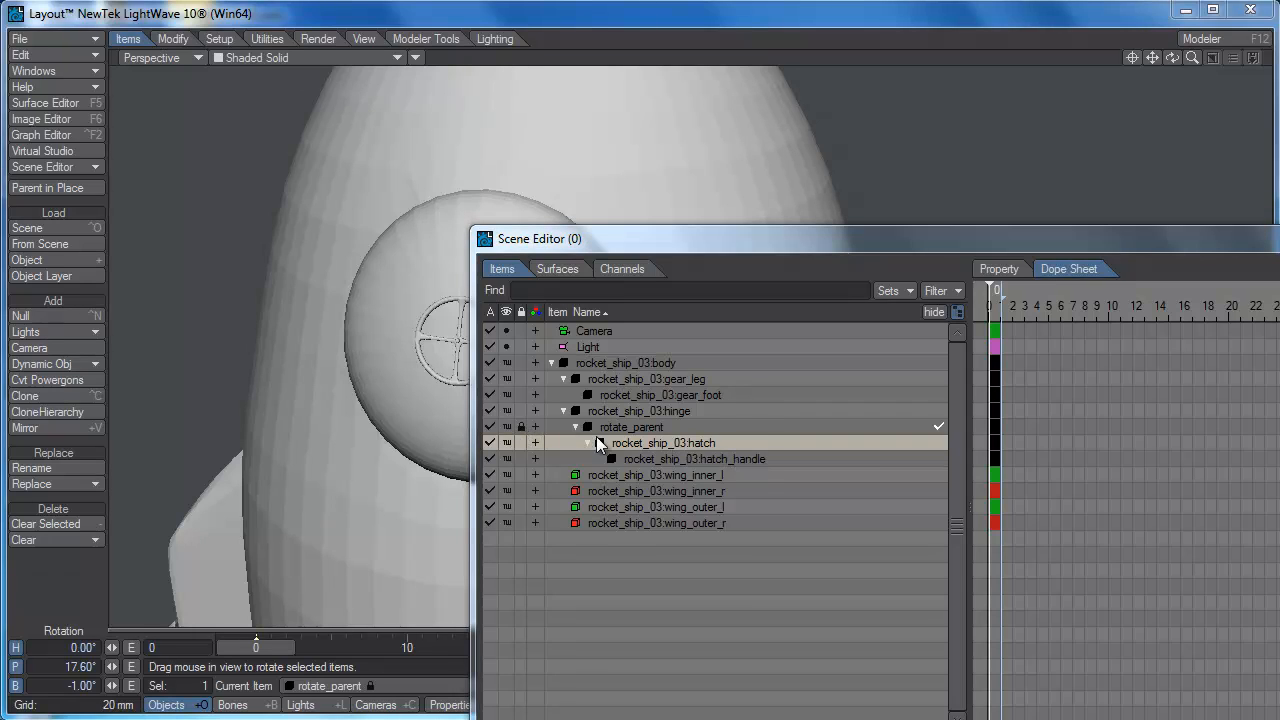
left_click(512, 444)
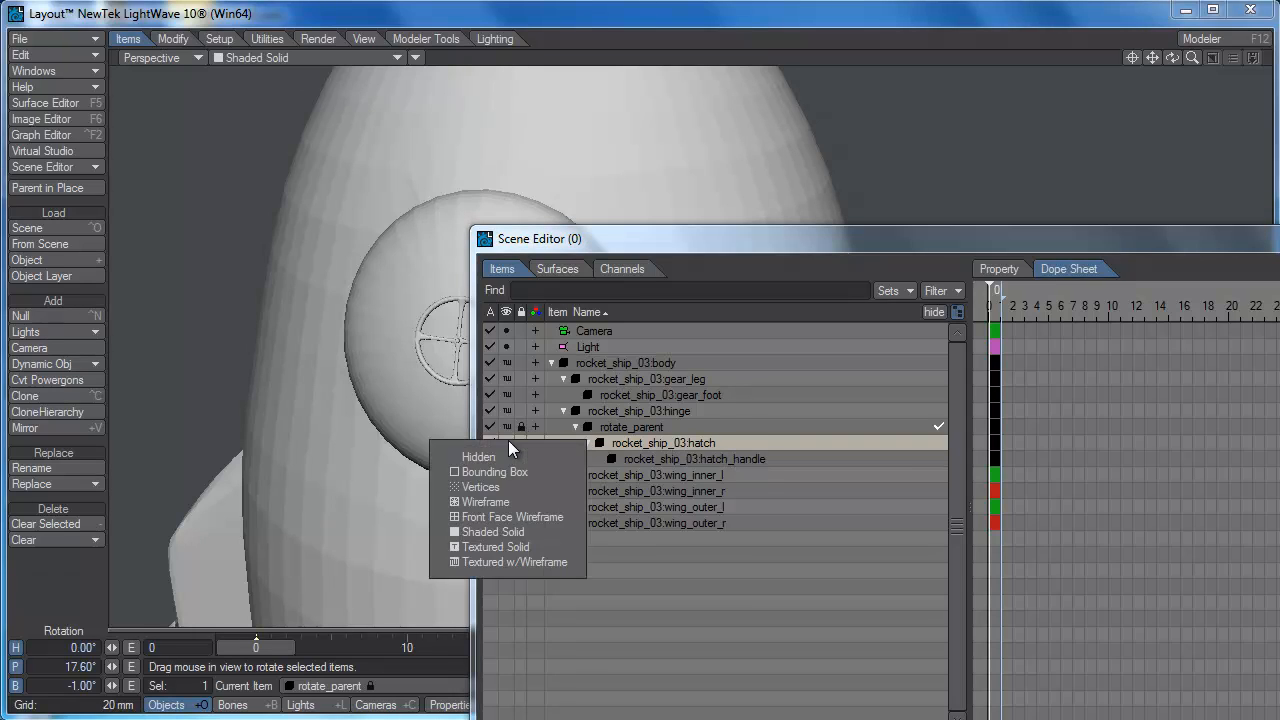
left_click(505, 460)
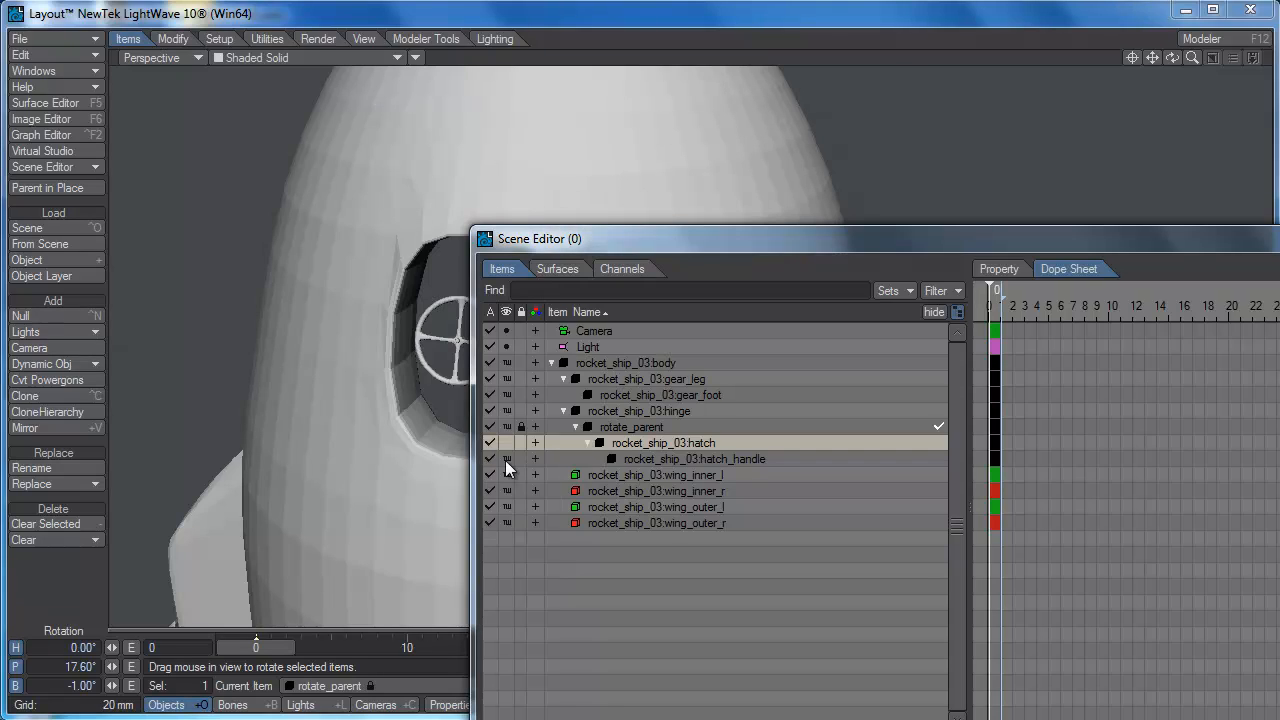
left_click(505, 443)
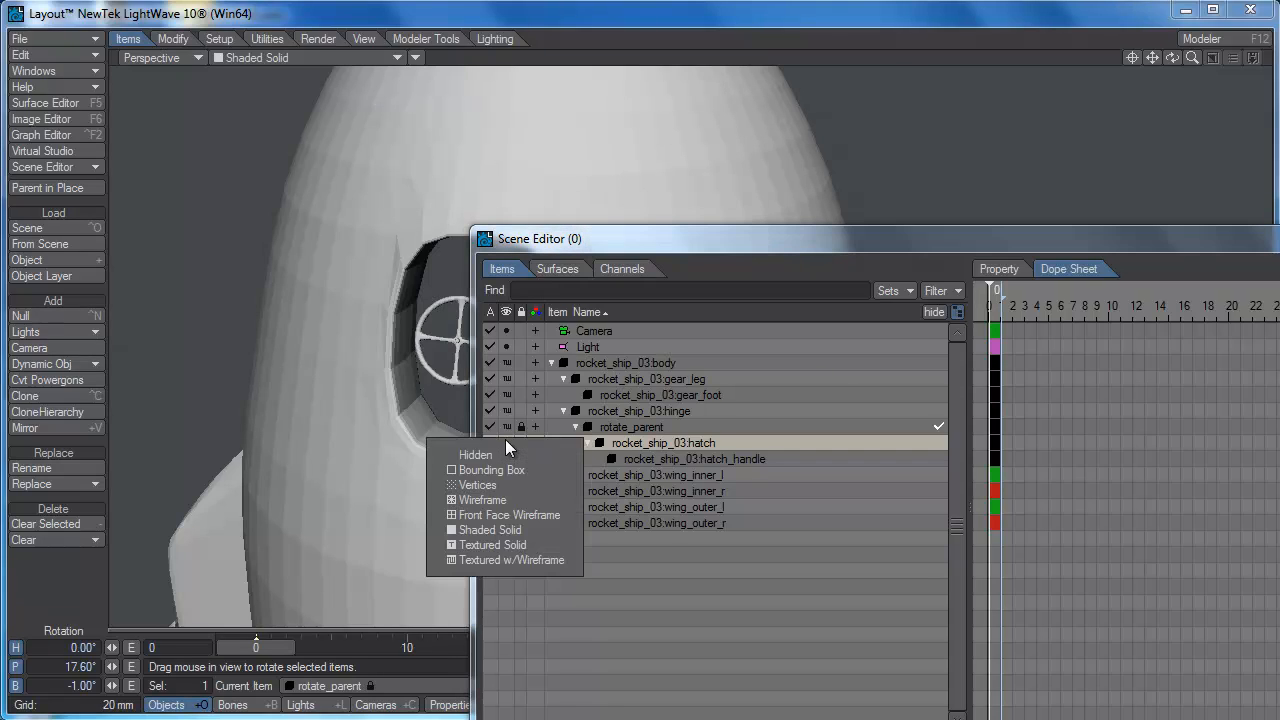
left_click(506, 557)
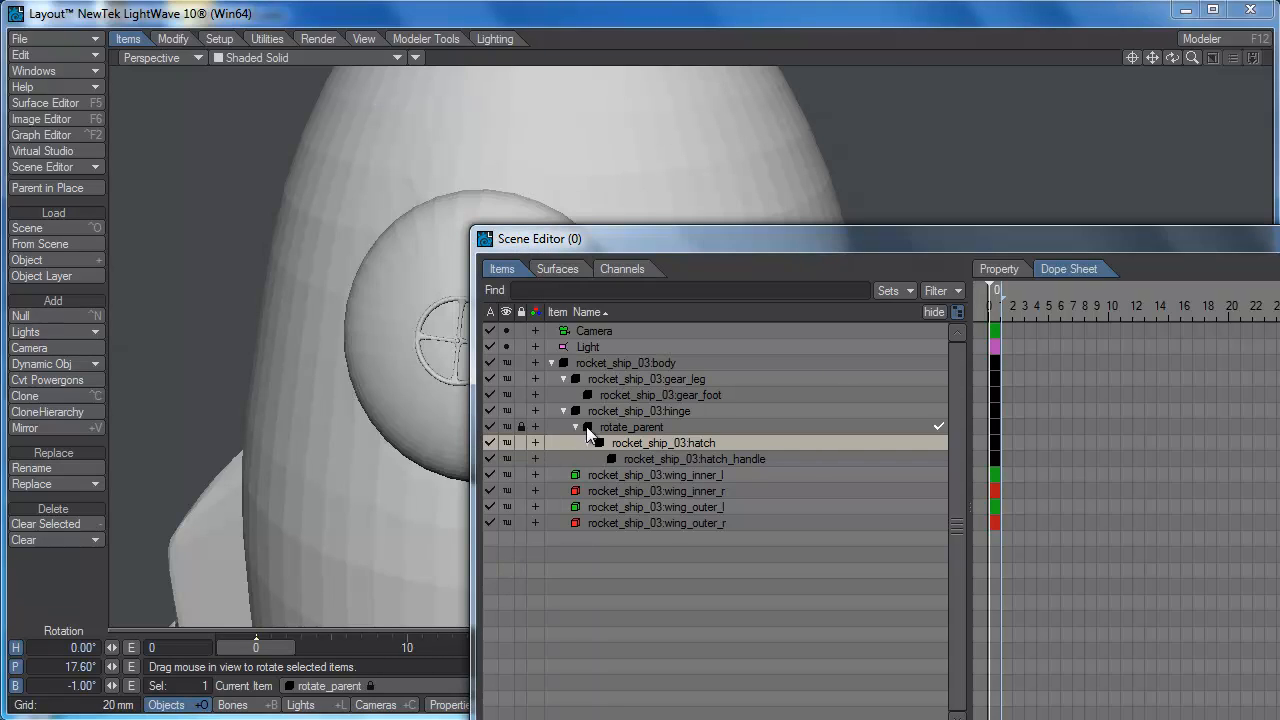
- Hide the rotate_parent null and move the Scene Editor clear of the viewport
left_click(507, 426)
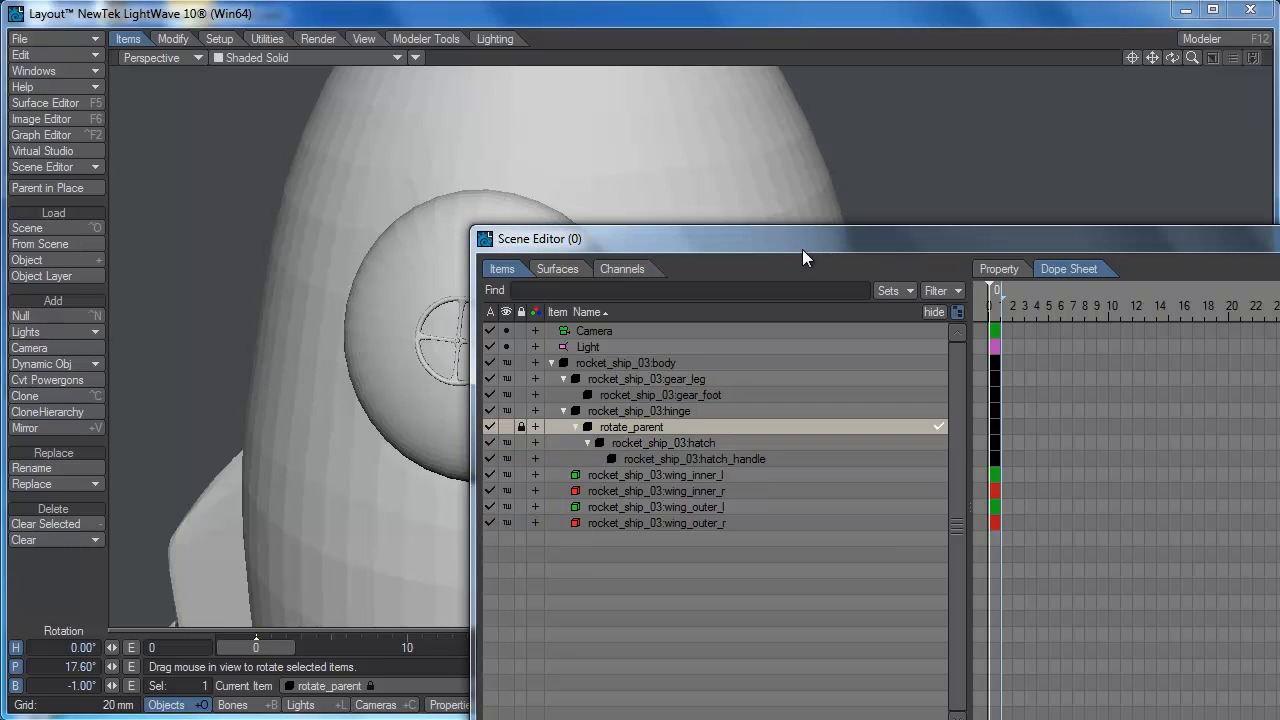
left_click_drag(802, 249, 1042, 719)
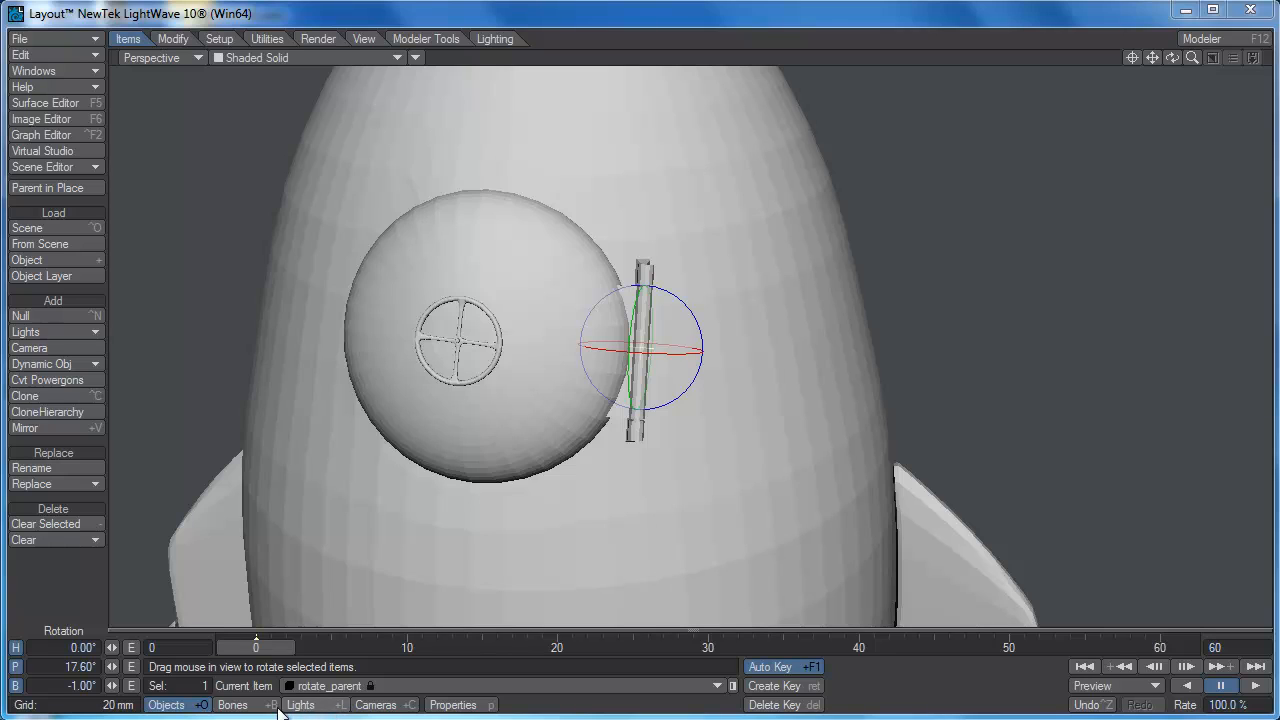
- Make rocket_ship_03:body the current item and bring the Scene Editor back up
left_click(385, 686)
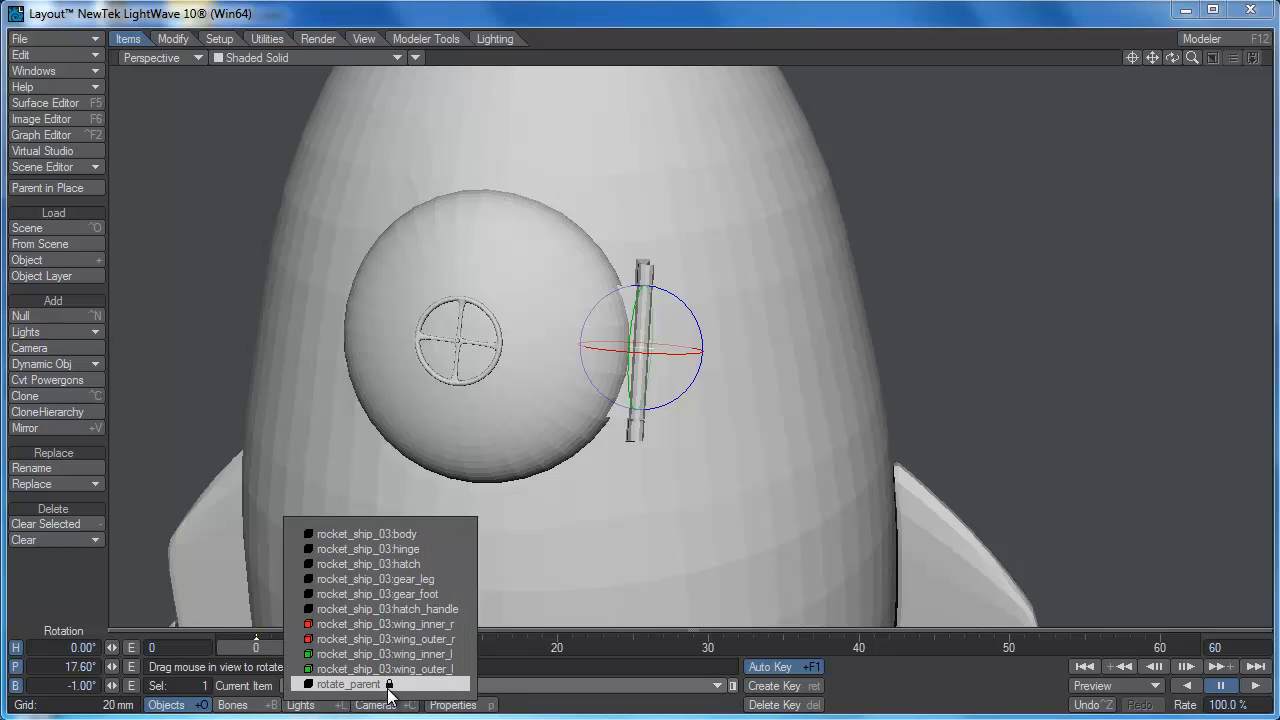
left_click(409, 531)
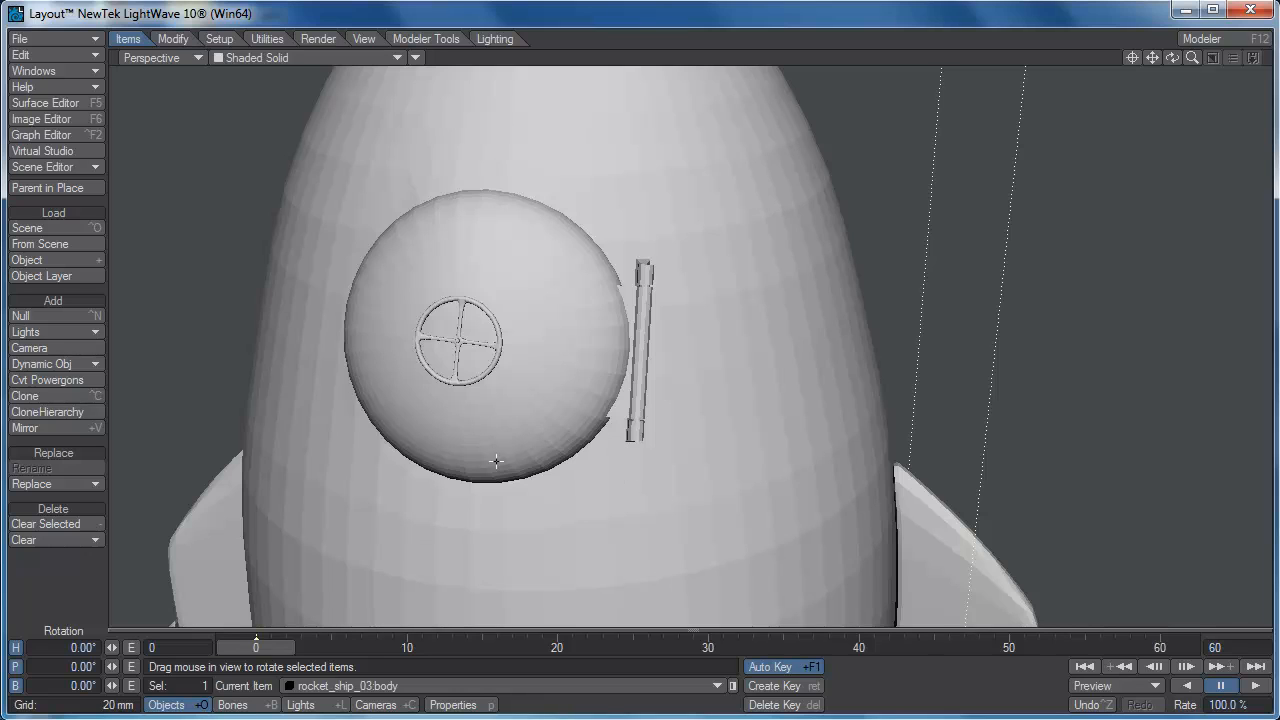
key("ctrl+F1")
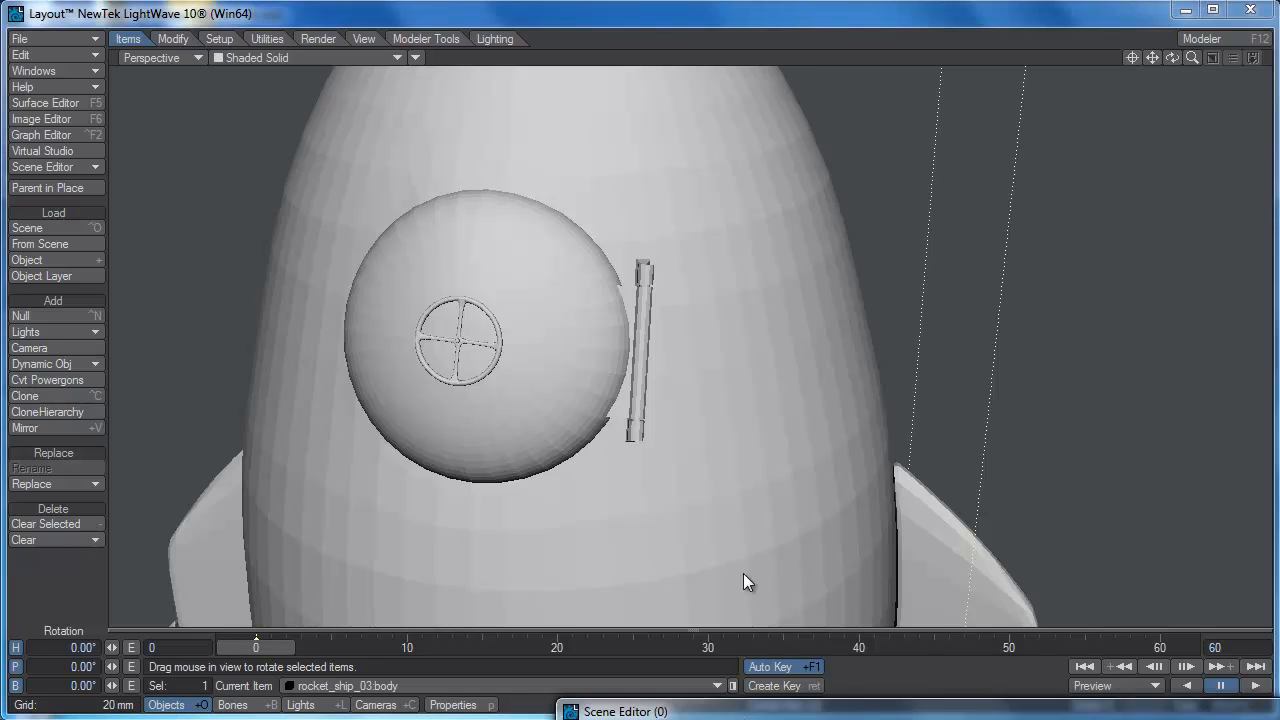
- Make rocket_ship_03:hatch the current item, put the Scene Editor away, and change the coordinate system used for rotating it
left_click(792, 323)
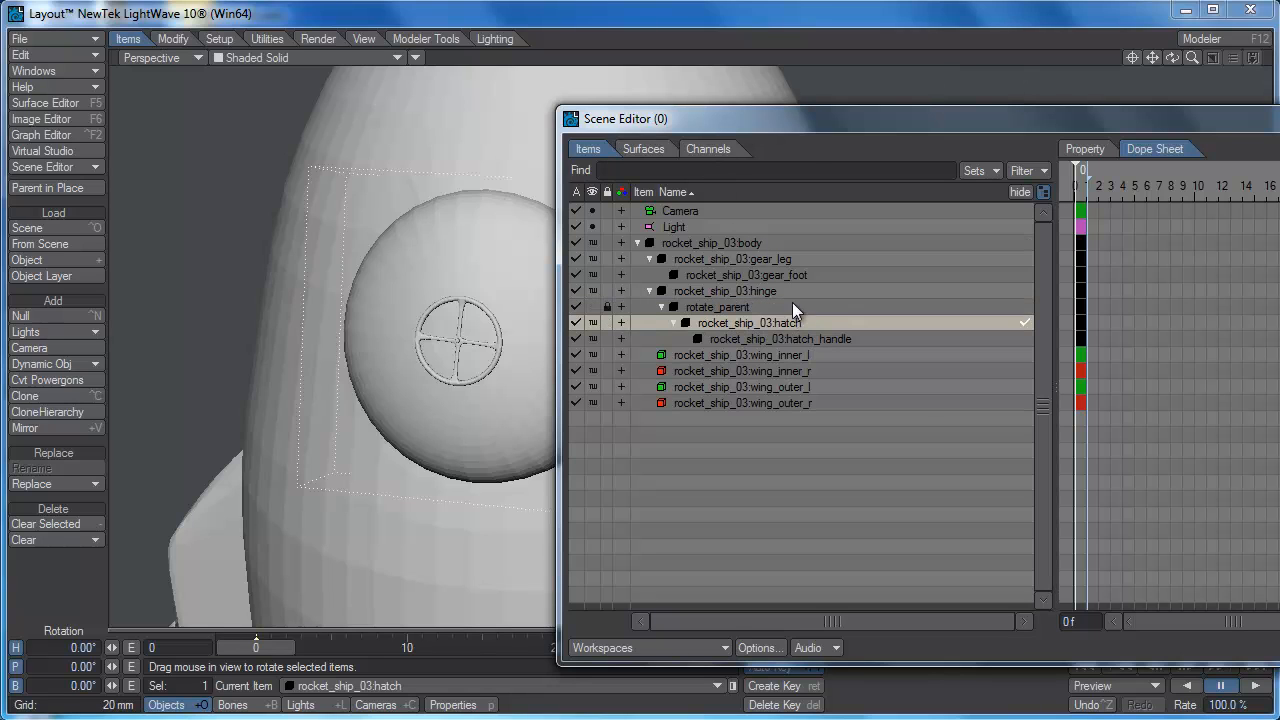
key("ctrl+F1")
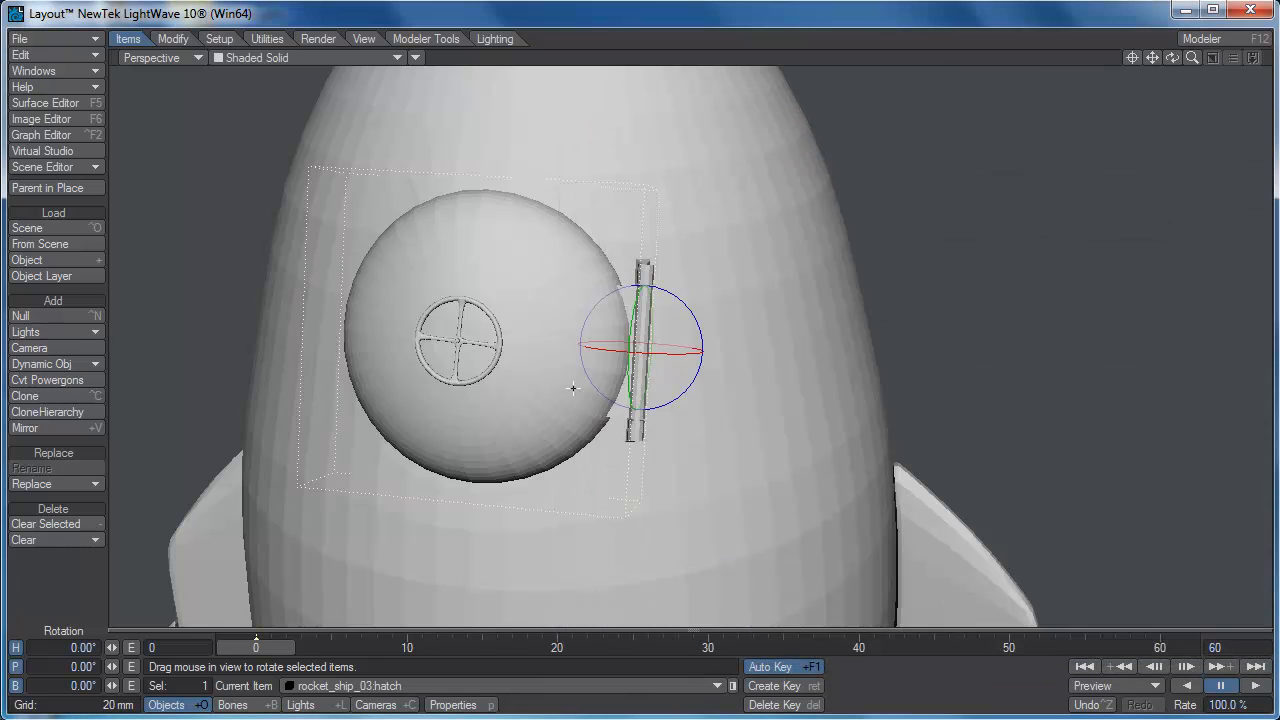
left_click_drag(1172, 58, 1033, 73)
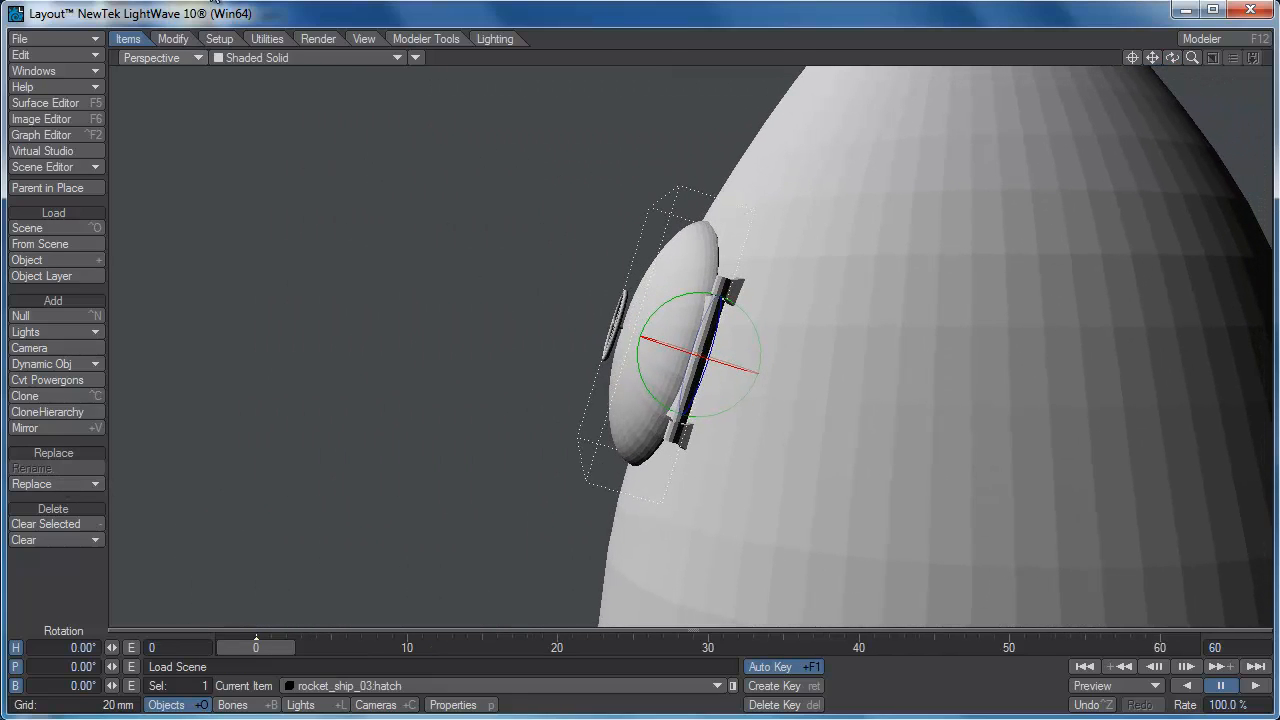
left_click(173, 40)
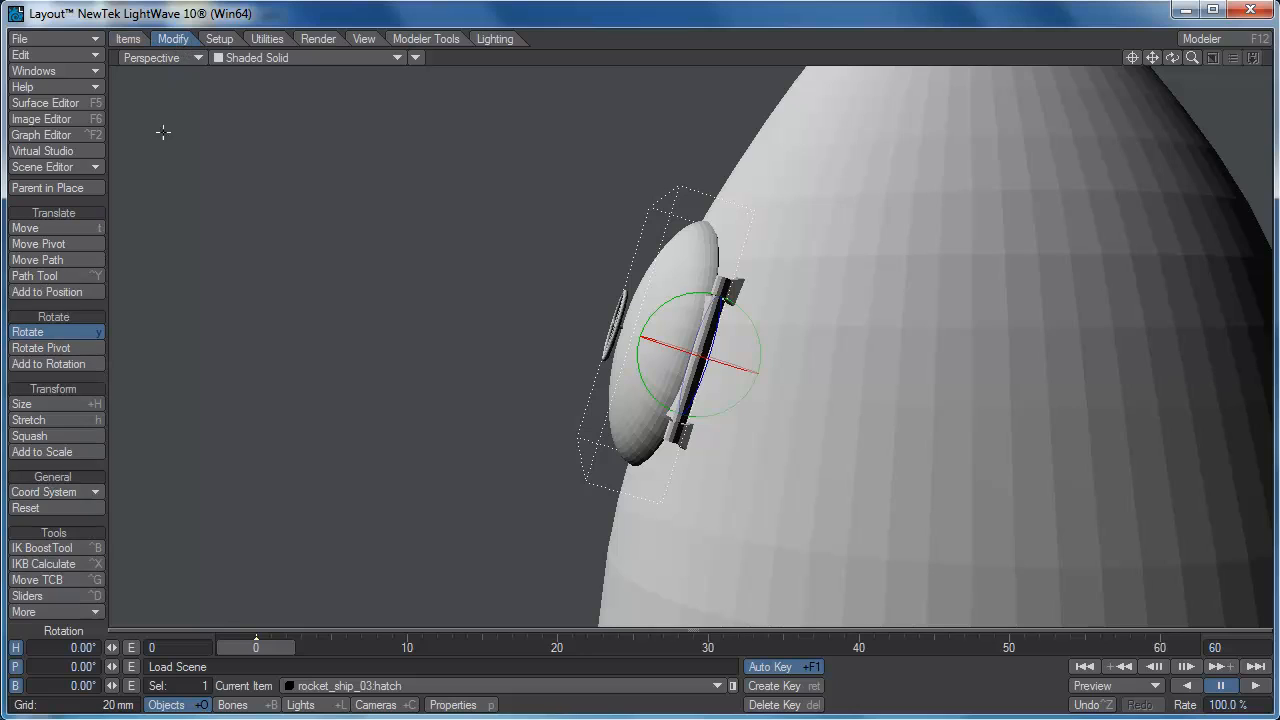
left_click(85, 488)
left_click(85, 470)
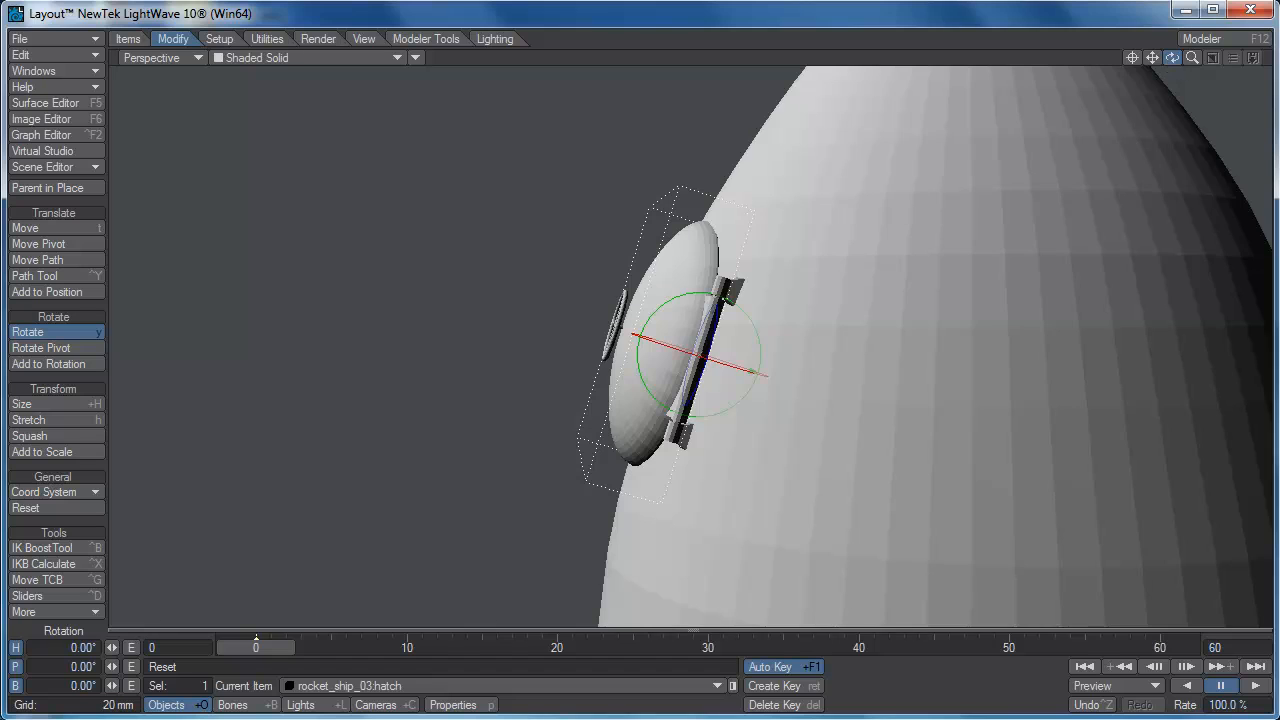
- Test the hatch's swing by rotating its heading to about 11°, and return the heading to 0°
left_click_drag(1172, 57, 1172, 91)
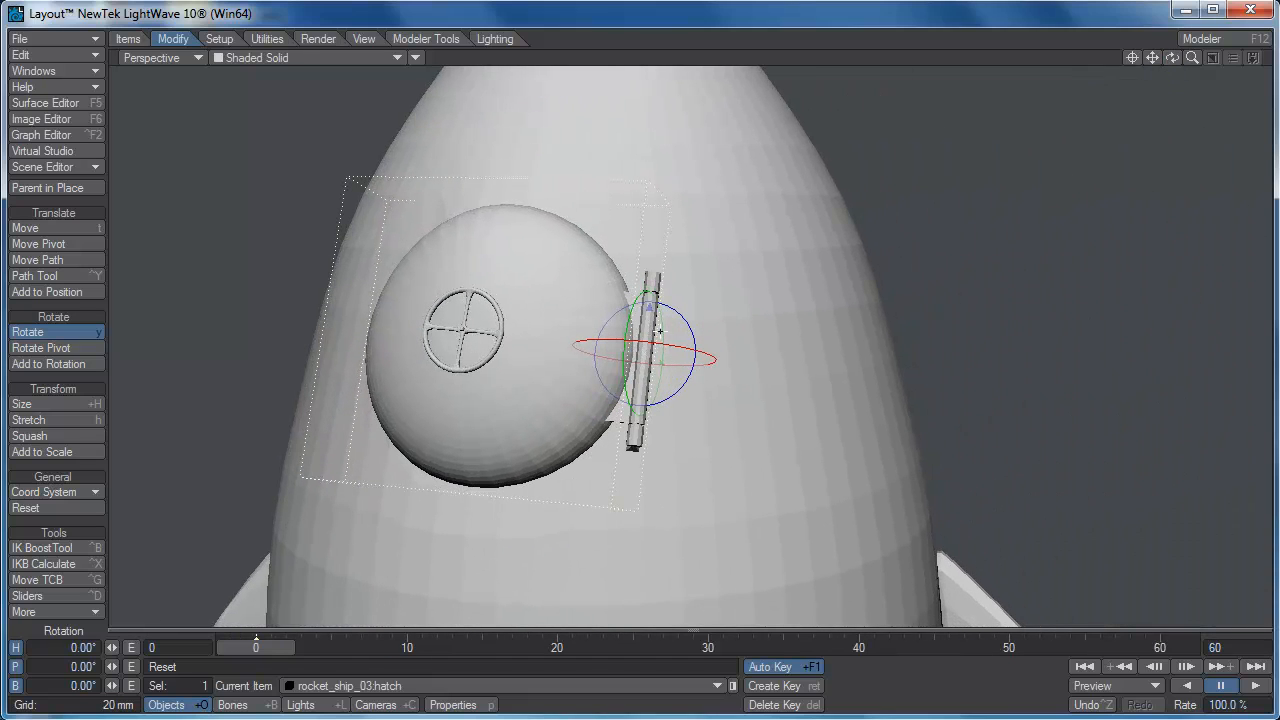
mouse_move(659, 331)
left_mouse_down()
mouse_move(690, 333)
mouse_move(430, 450)
mouse_move(524, 464)
left_mouse_up()
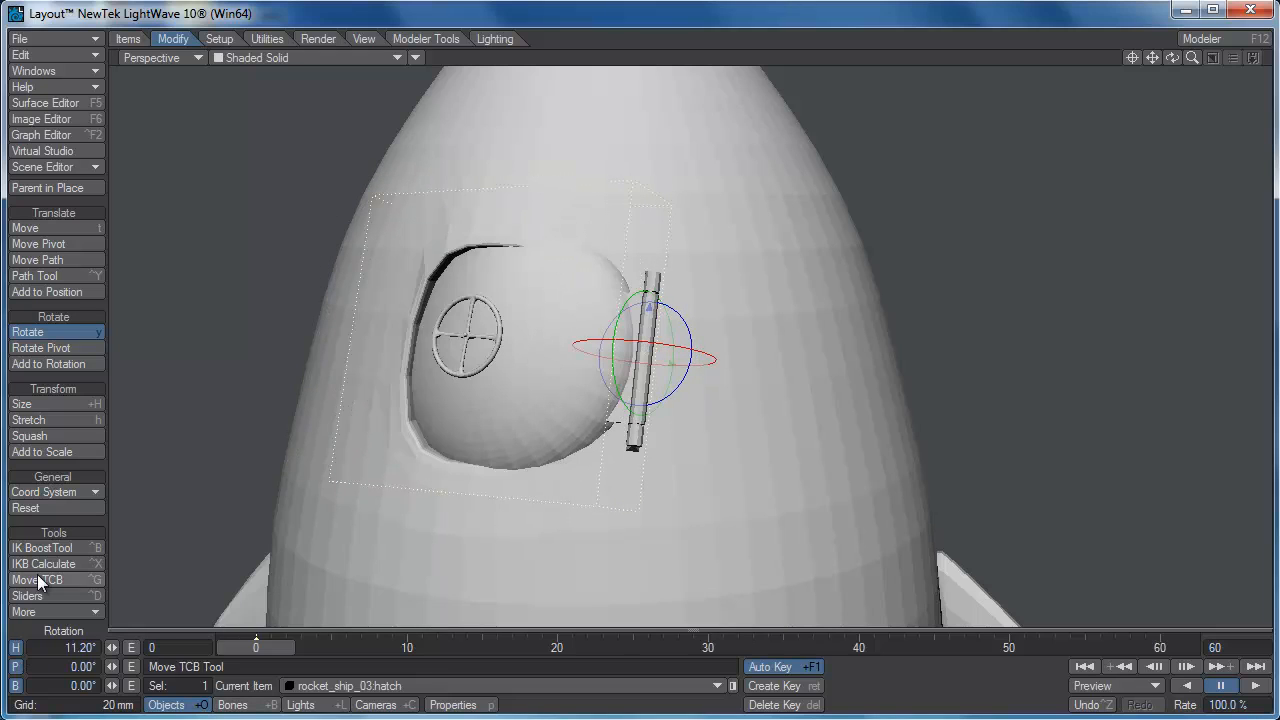
mouse_move(709, 369)
left_mouse_down()
mouse_move(590, 370)
mouse_move(701, 370)
left_mouse_up()
left_click(61, 643)
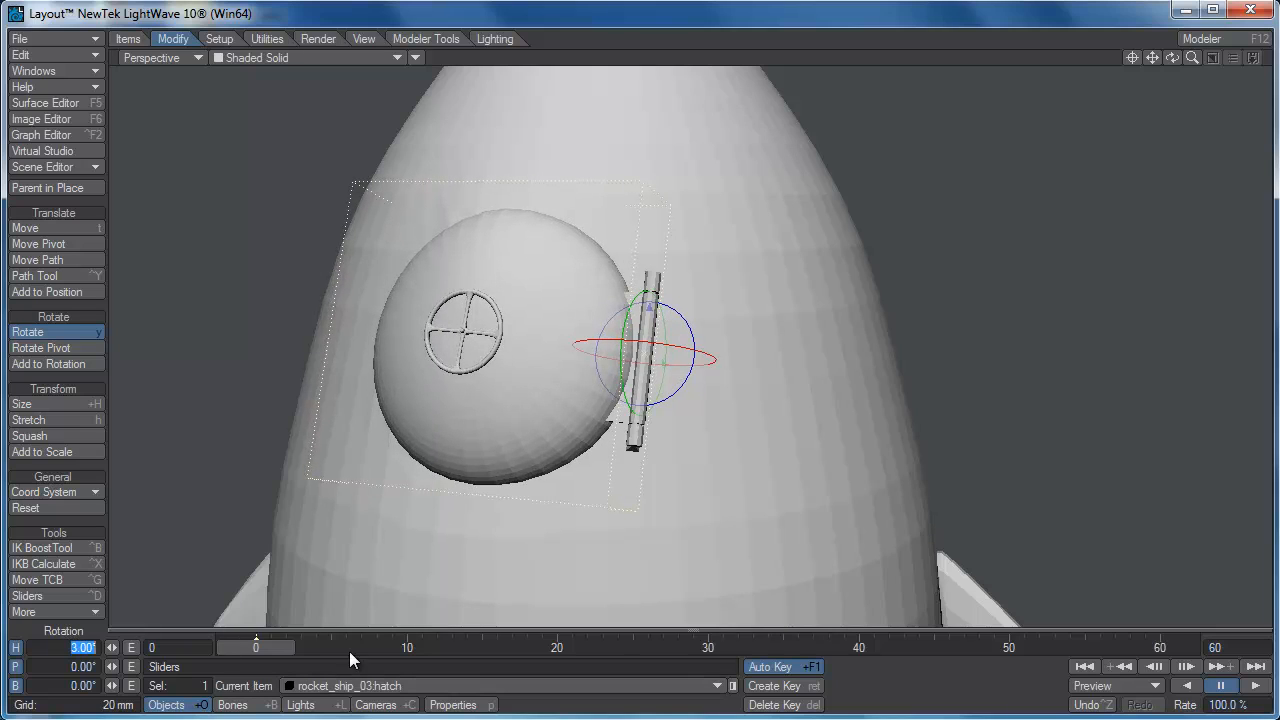
type("0")
key("Tab")
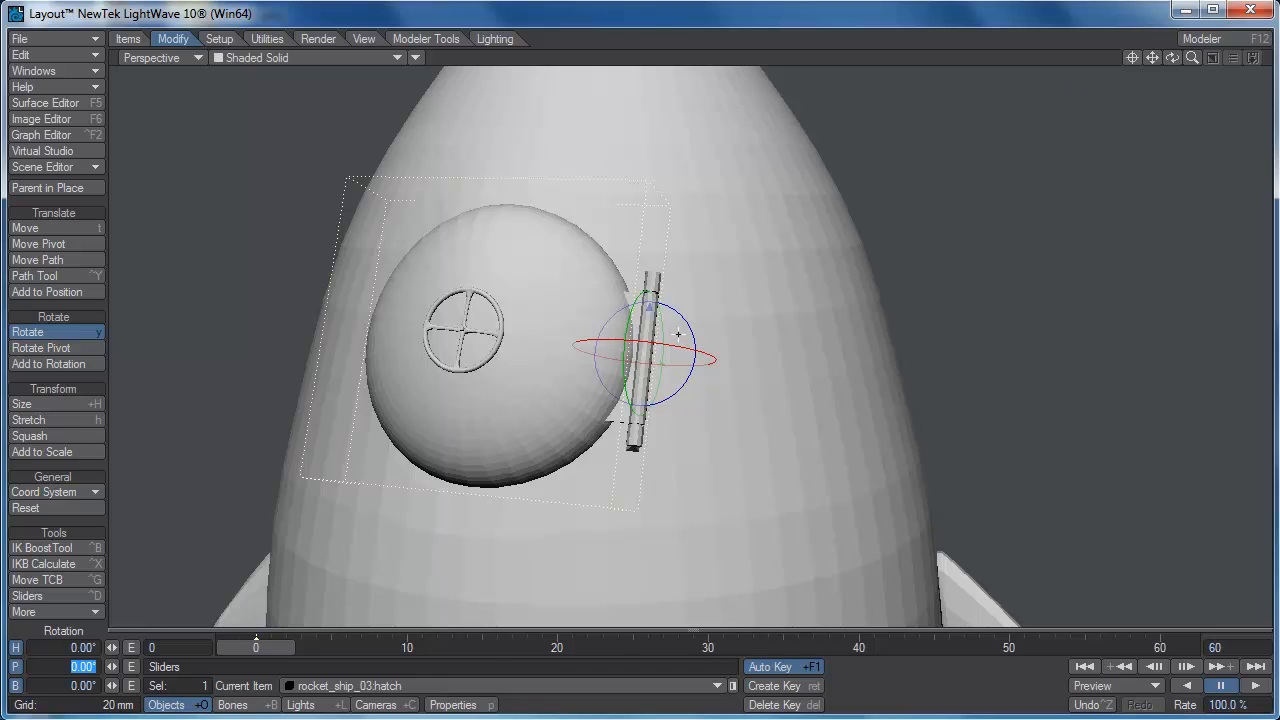
- Swing the hatch open to a heading of about −122°, try about −85° seen from below, and reset heading and pitch to 0°
mouse_move(622, 340)
left_mouse_down()
mouse_move(843, 342)
mouse_move(20, 342)
left_mouse_up()
left_click_drag(1050, 342, 671, 342)
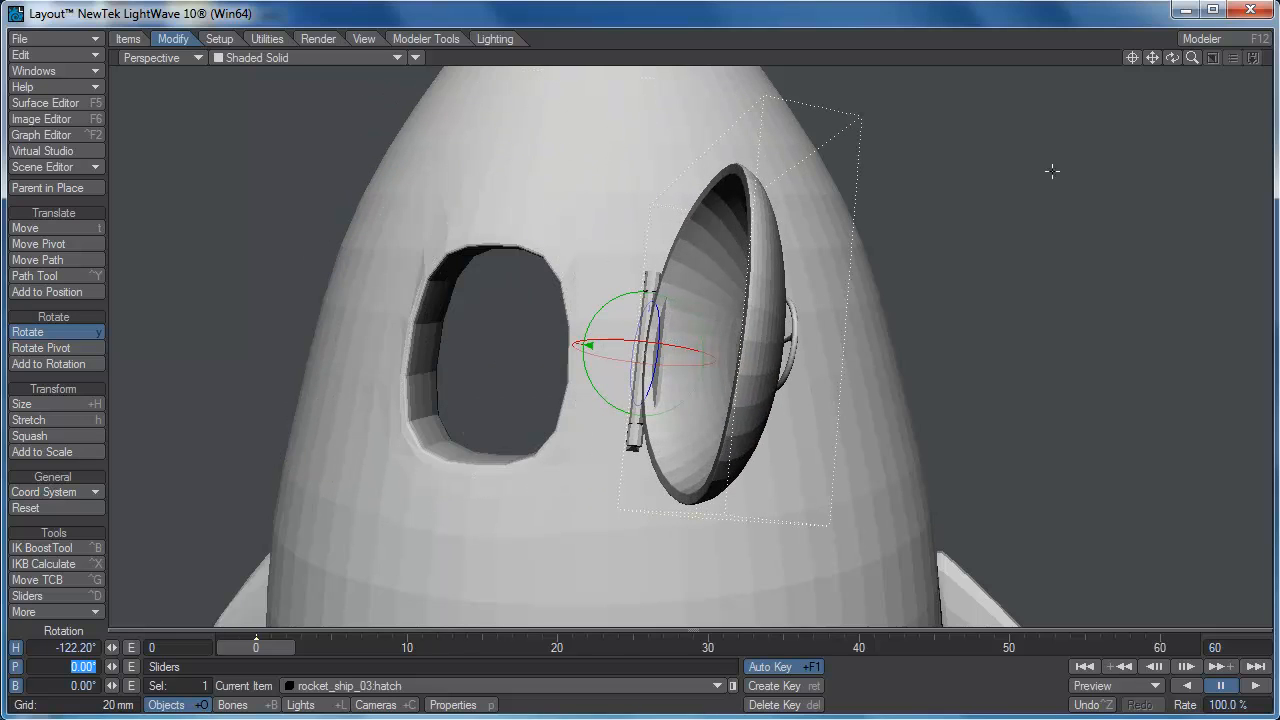
mouse_move(1172, 59)
left_mouse_down()
mouse_move(1172, 330)
mouse_move(846, 407)
left_mouse_up()
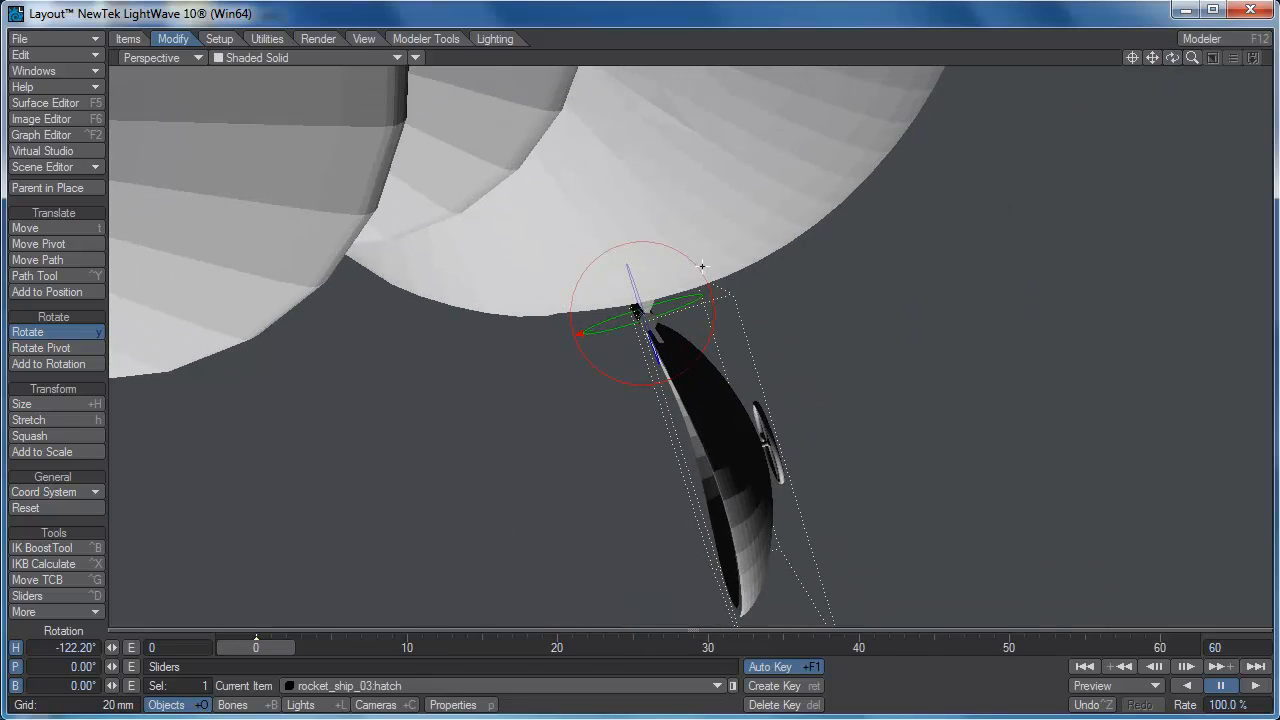
mouse_move(702, 266)
left_mouse_down()
mouse_move(223, 266)
mouse_move(351, 414)
left_mouse_up()
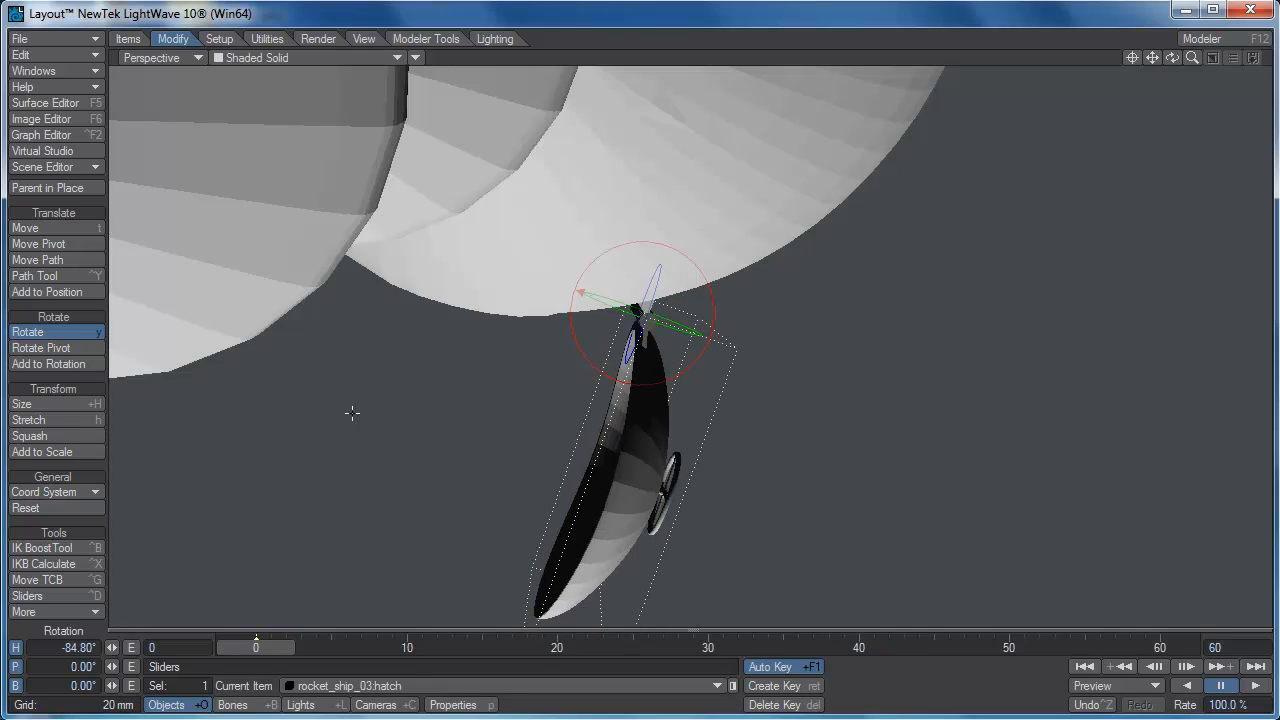
left_click(48, 647)
type("0")
key("Tab")
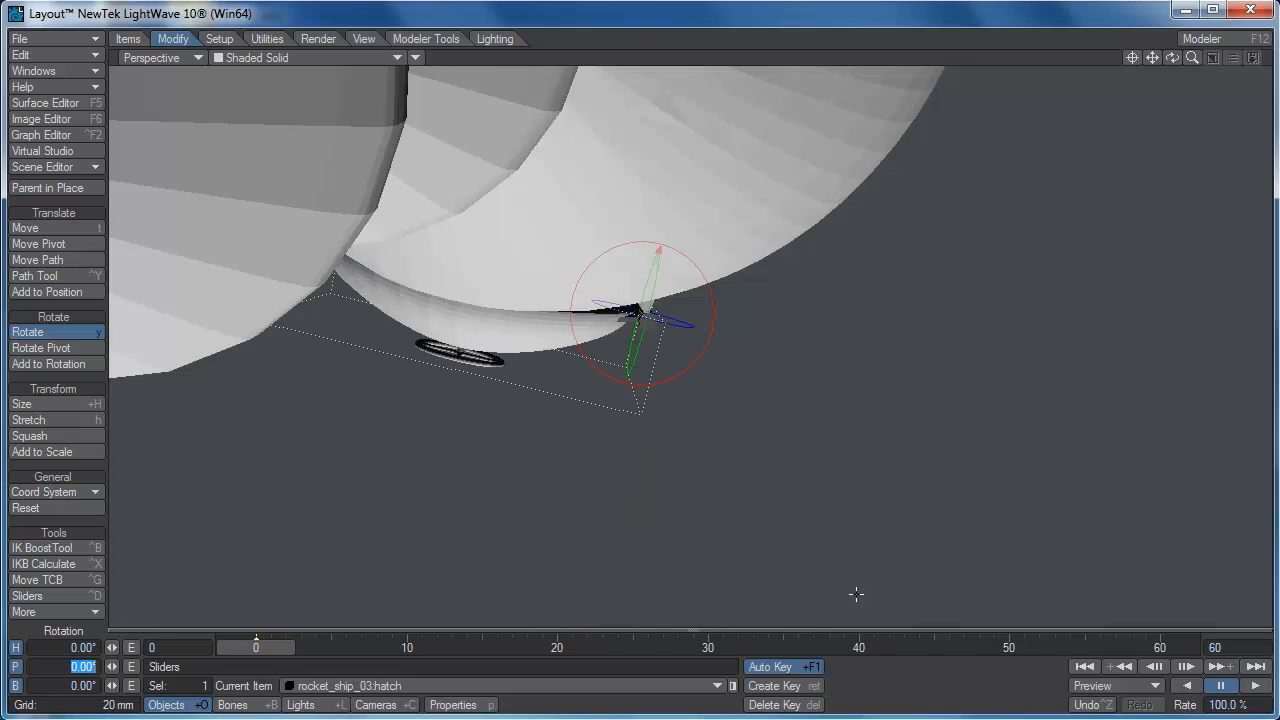
type("0")
- Open the hatch's Motion Options and enable Heading Limits among the rotation controllers and limits
left_click(686, 19)
key("m")
left_click_drag(659, 128, 1028, 58)
left_click(1020, 183)
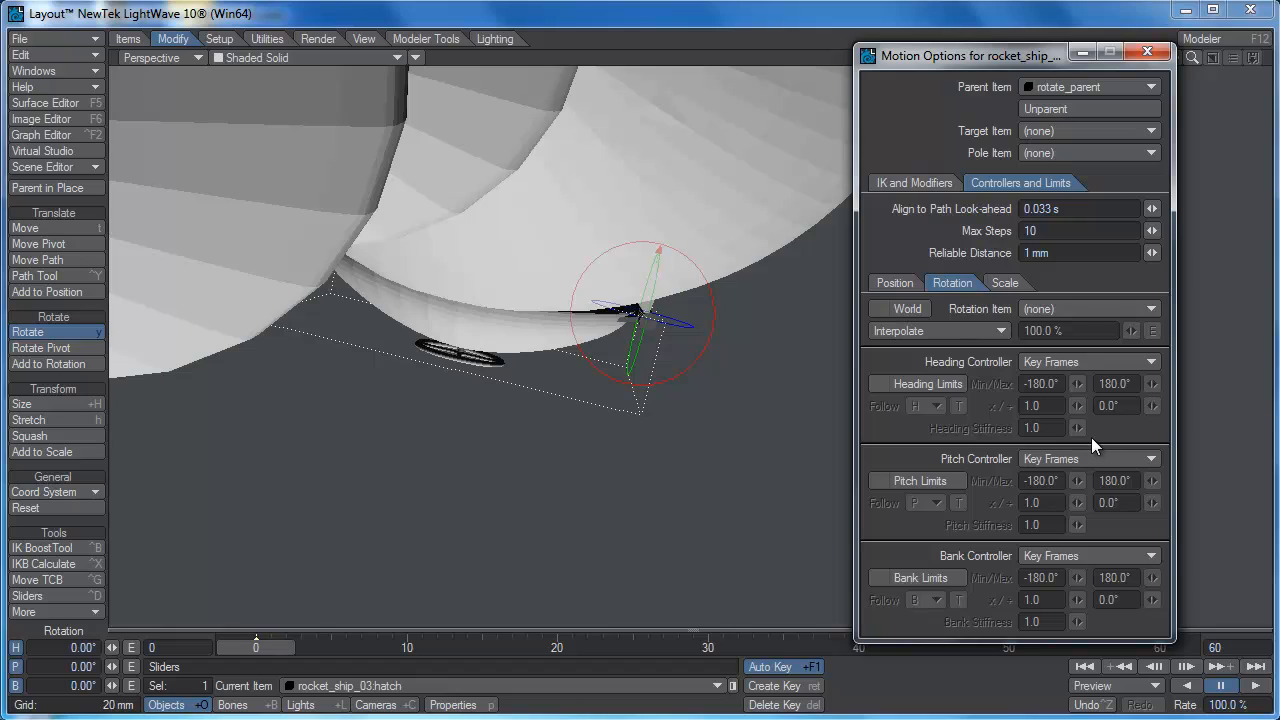
left_click(900, 389)
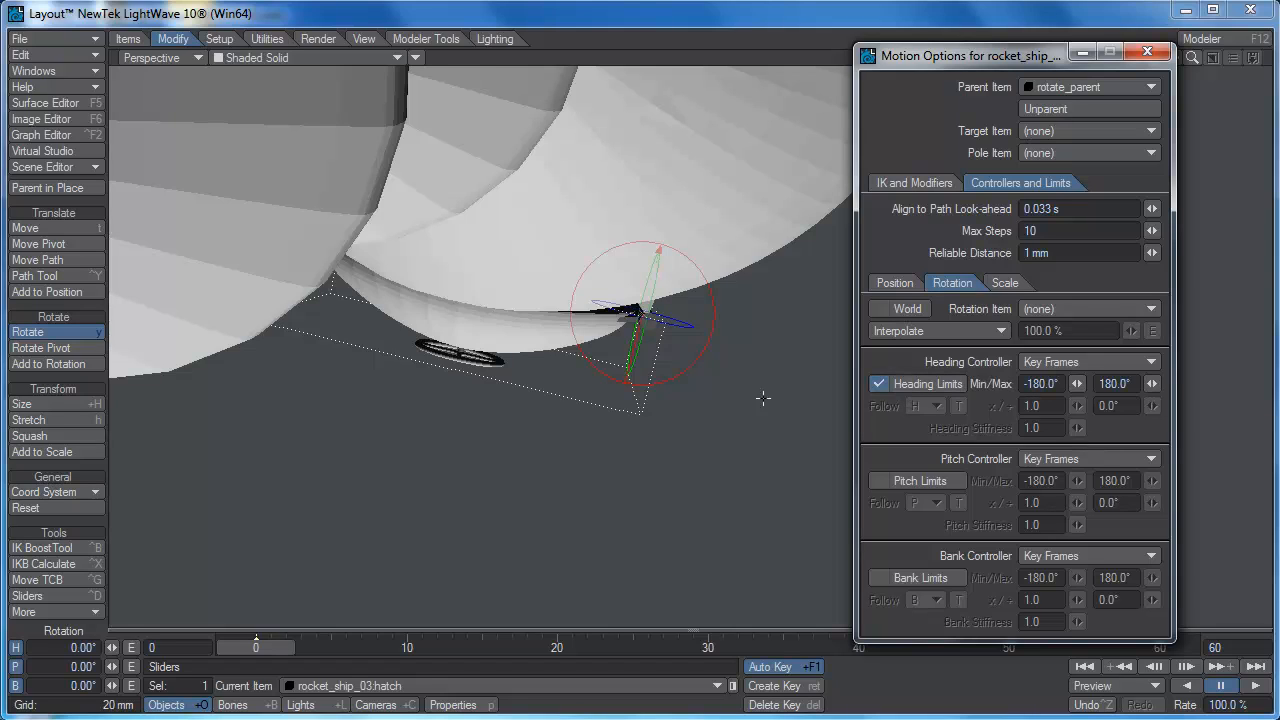
- Limit the hatch's heading to a minimum of −177° and a maximum of 0°, and close Motion Options
left_click(1055, 384)
type("-177")
key("Tab")
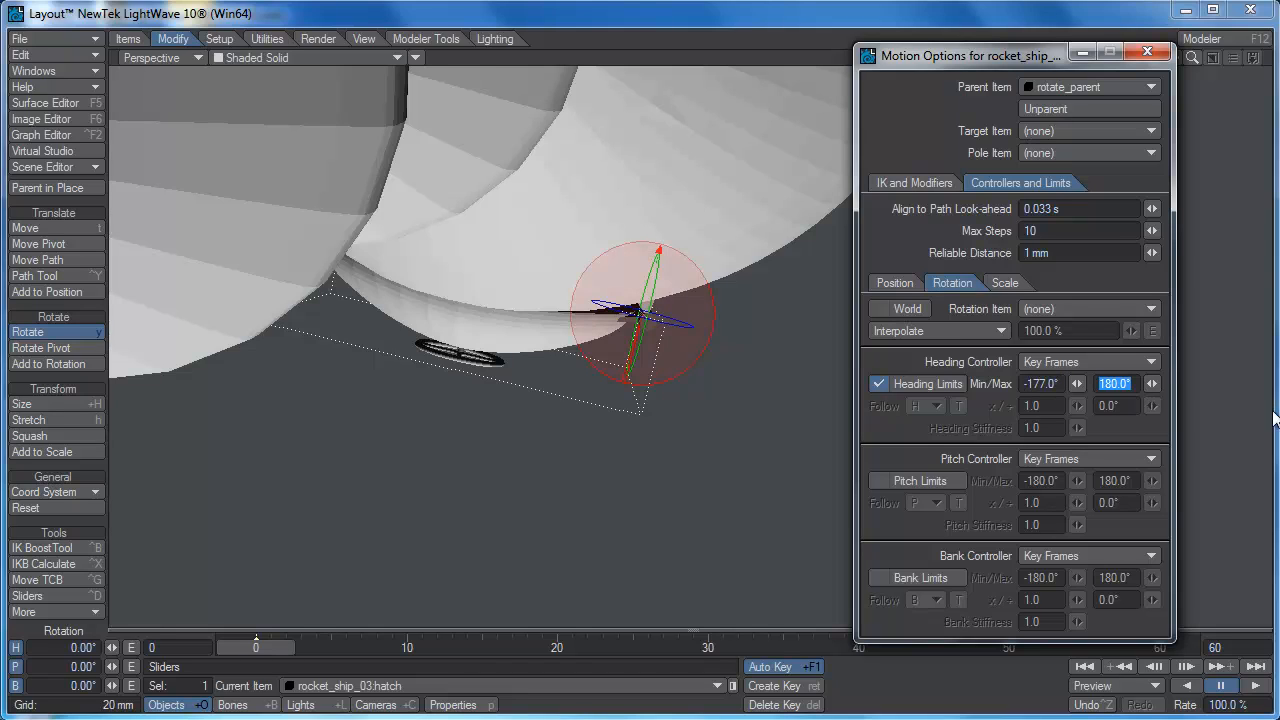
type("0")
key("Return")
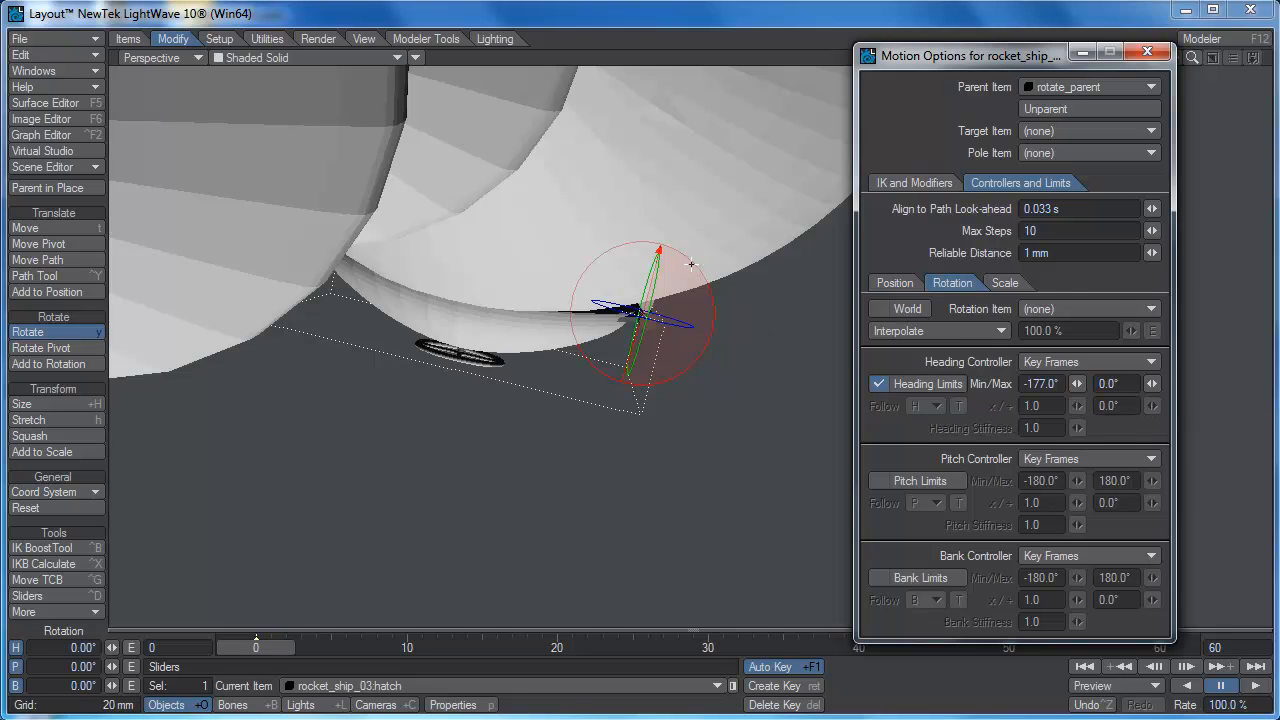
mouse_move(691, 264)
left_mouse_down()
mouse_move(566, 264)
mouse_move(693, 264)
left_mouse_up()
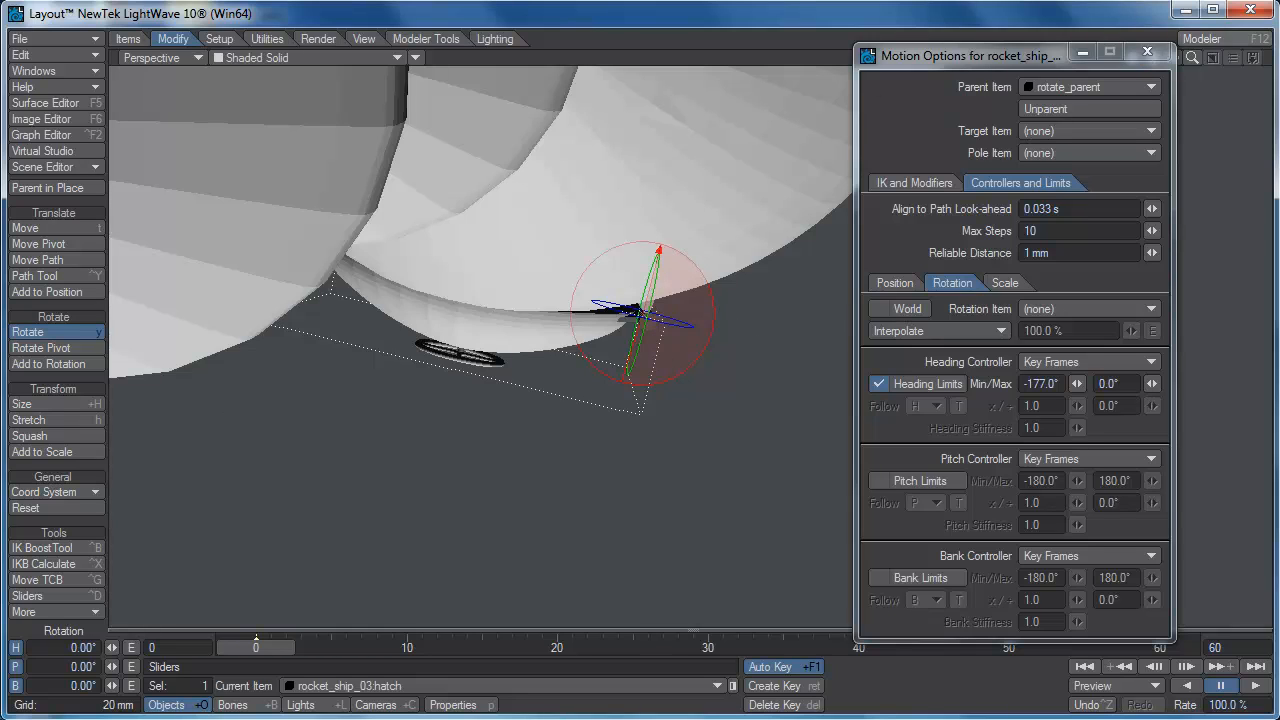
left_click(1155, 54)
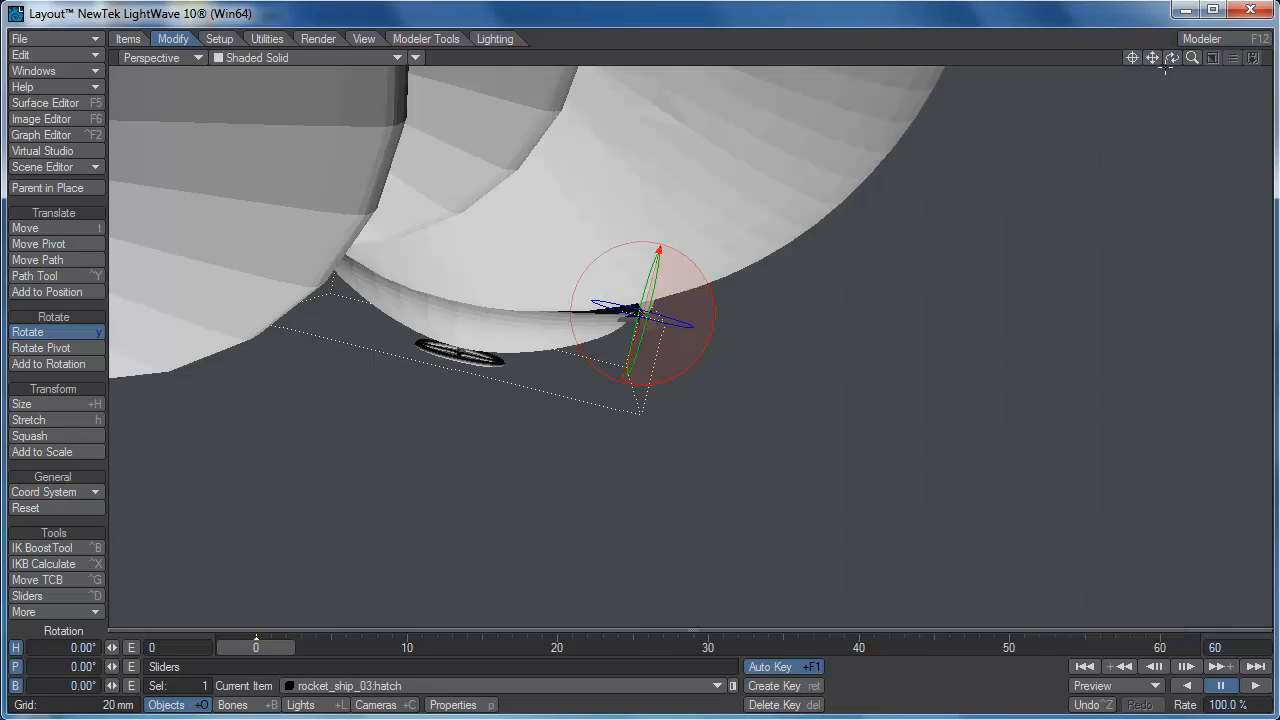
- Try rotating the hatch about an axis other than heading, and undo the rotation
mouse_move(1172, 57)
left_mouse_down()
mouse_move(1130, 95)
mouse_move(1172, 57)
left_mouse_up()
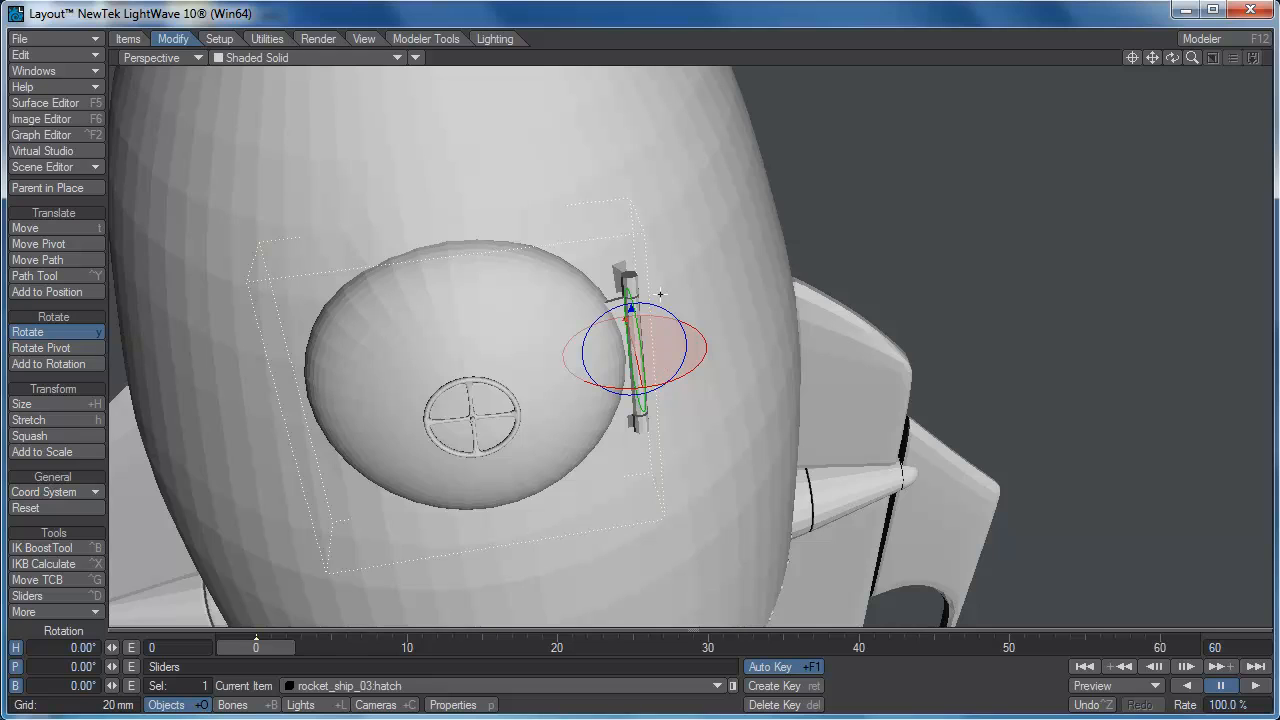
mouse_move(649, 303)
left_mouse_down()
mouse_move(622, 304)
mouse_move(684, 346)
mouse_move(636, 302)
mouse_move(640, 345)
mouse_move(621, 261)
left_mouse_up()
key("ctrl+z")
key("ctrl+z")
- Disable the hatch's bank and pitch rotation channels, leaving only heading editable
left_click(15, 685)
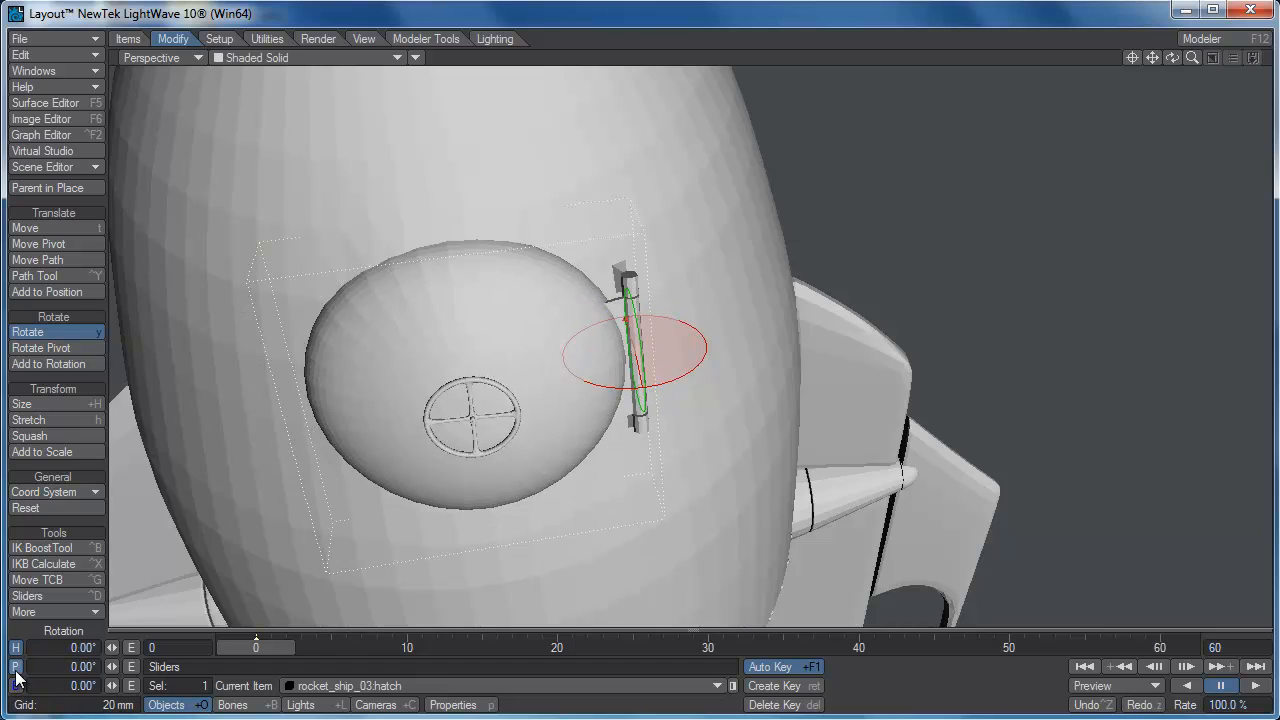
left_click(15, 666)
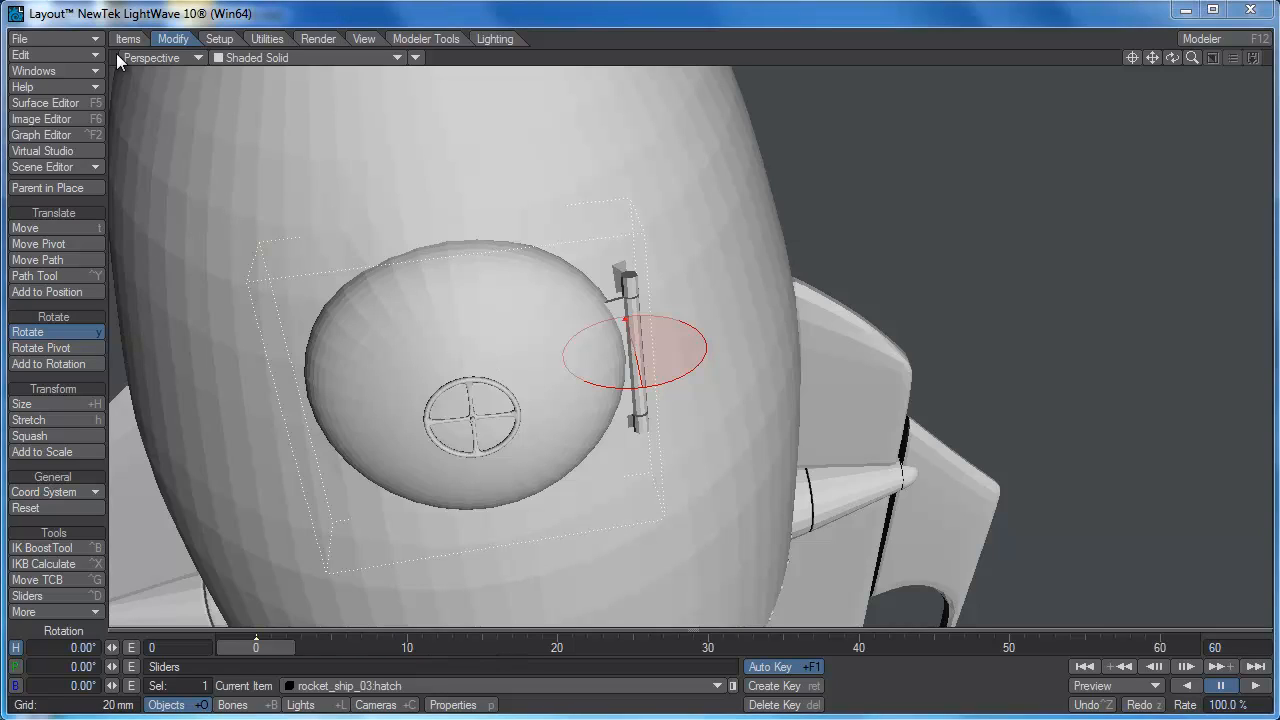
- Make rocket_ship_03:hatch_handle the current item through the Scene Editor, and put the editor away
left_click(50, 72)
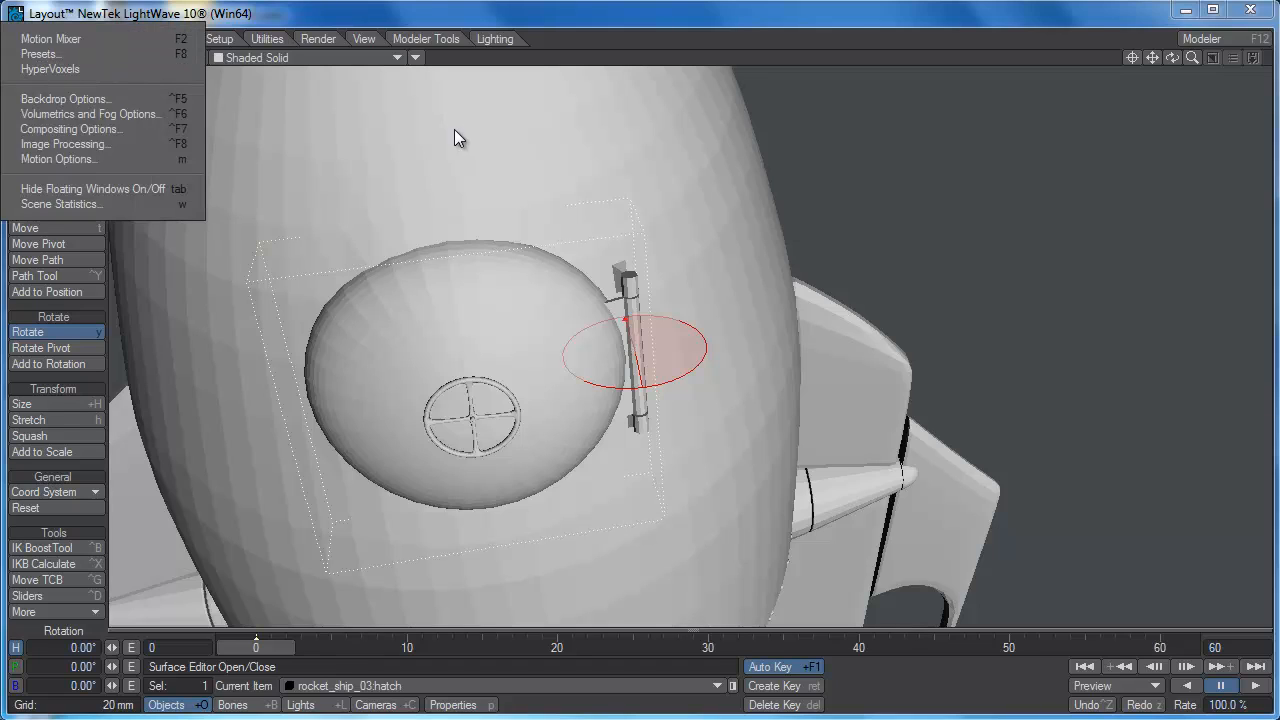
left_click(856, 8)
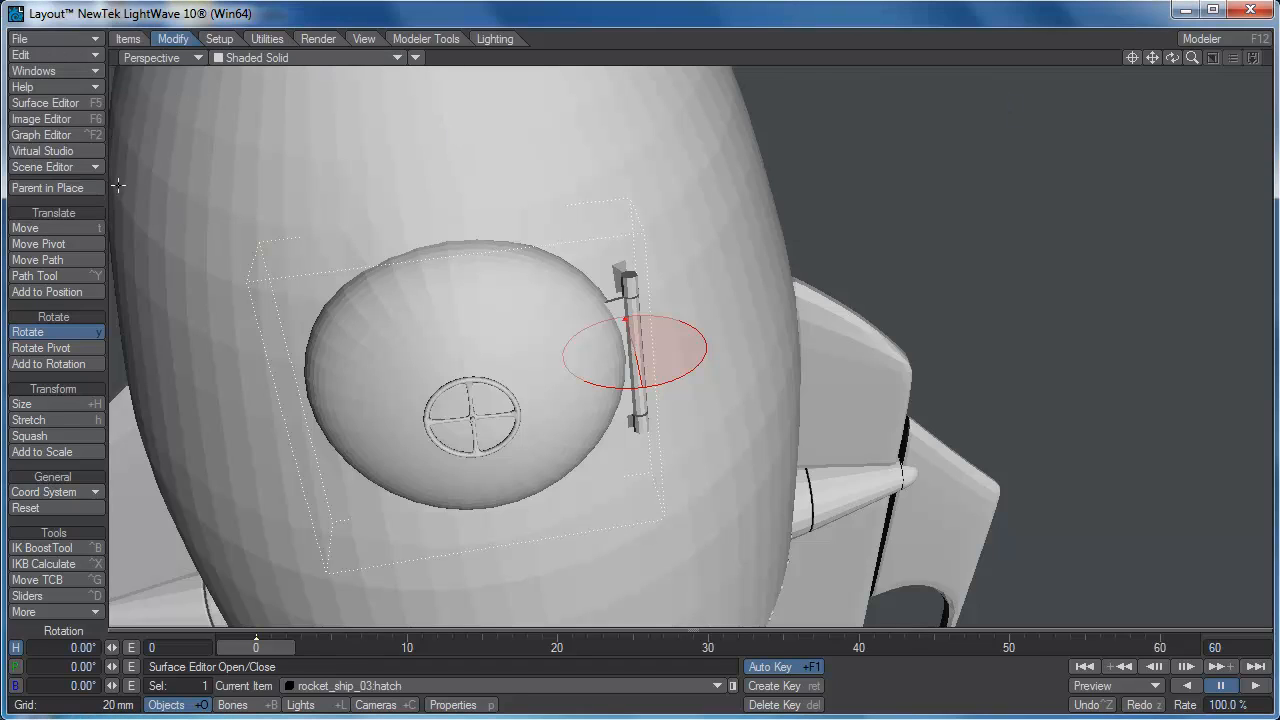
left_click(59, 166)
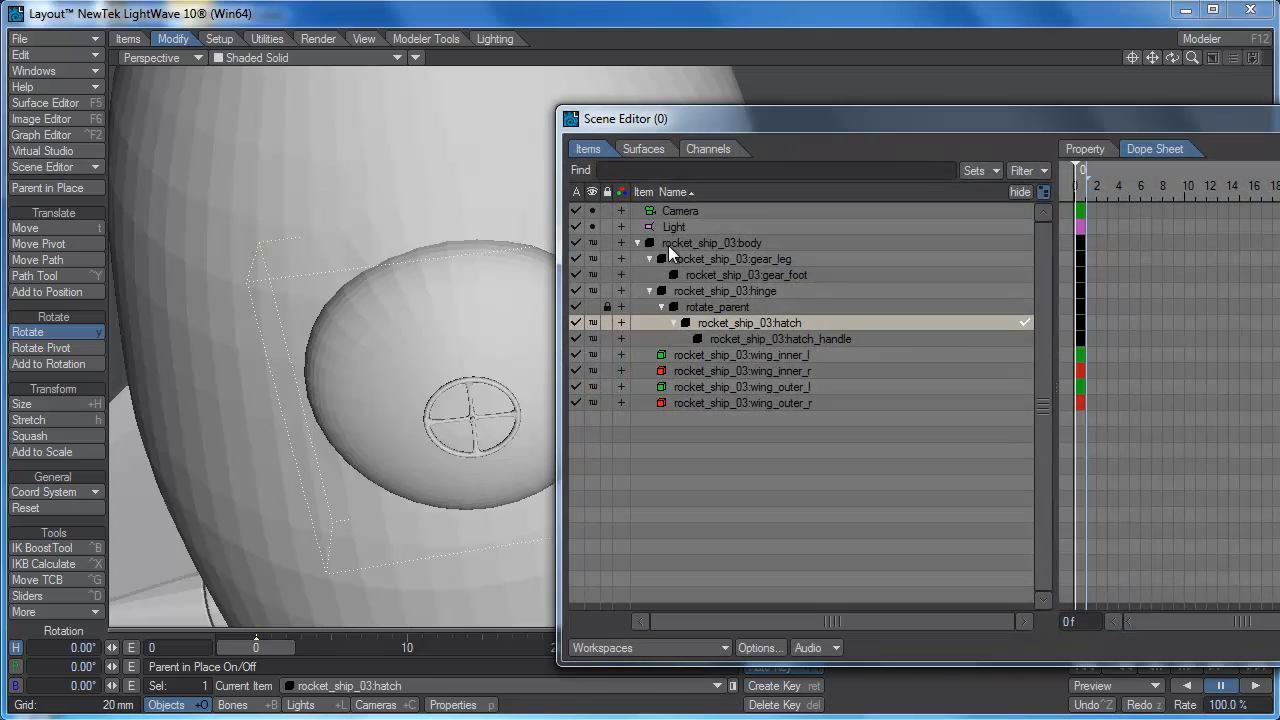
left_click(778, 339)
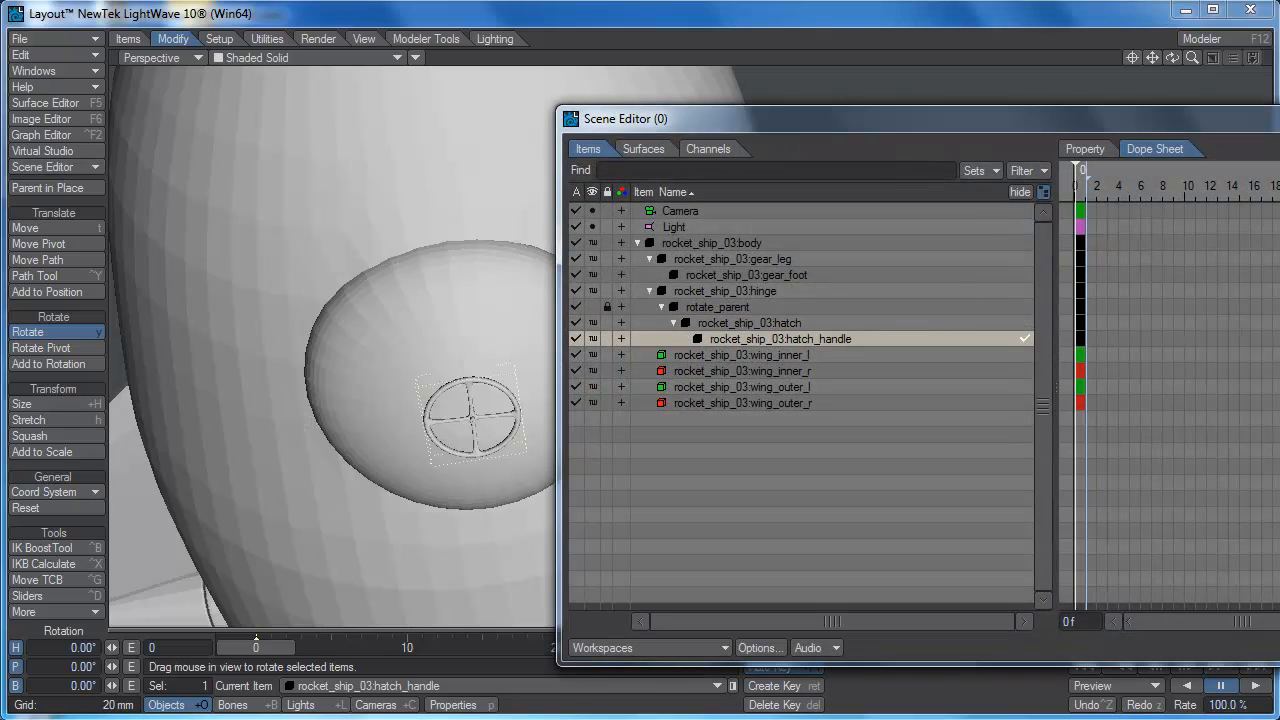
key("alt+F4")
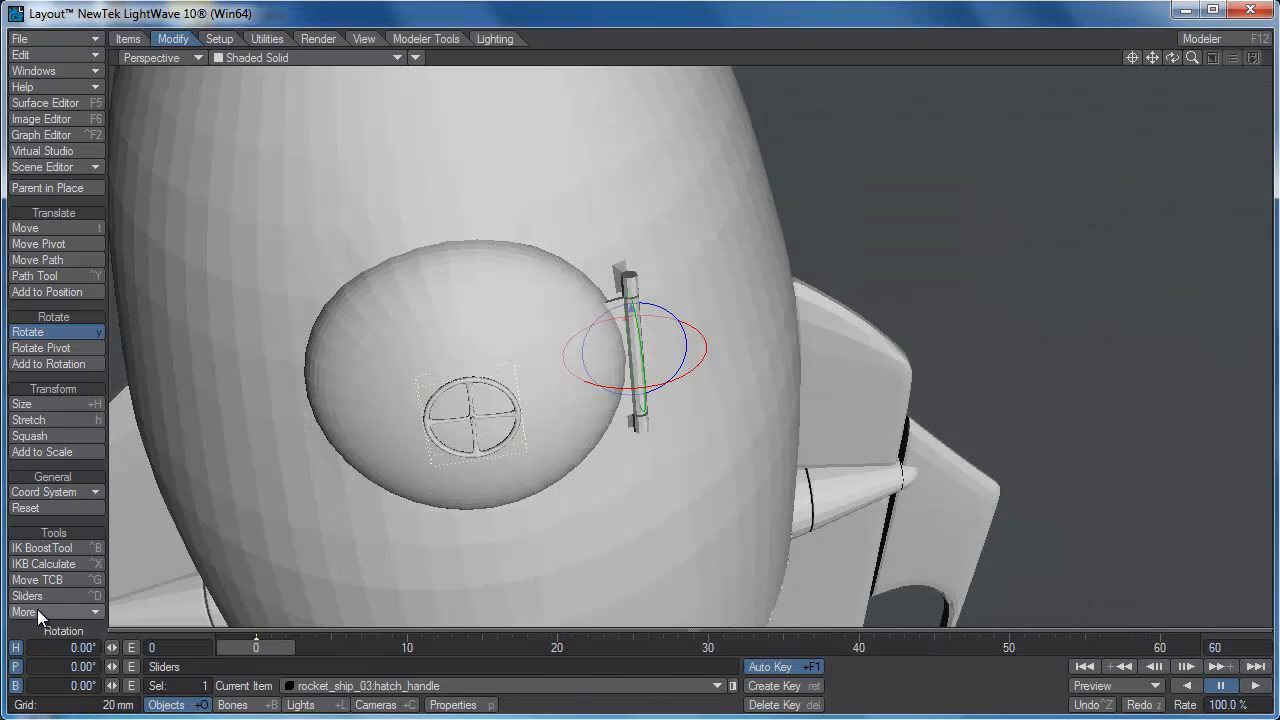
- Activate the Move tool and show the viewport as Wireframe in the Back (XY) view
key("t")
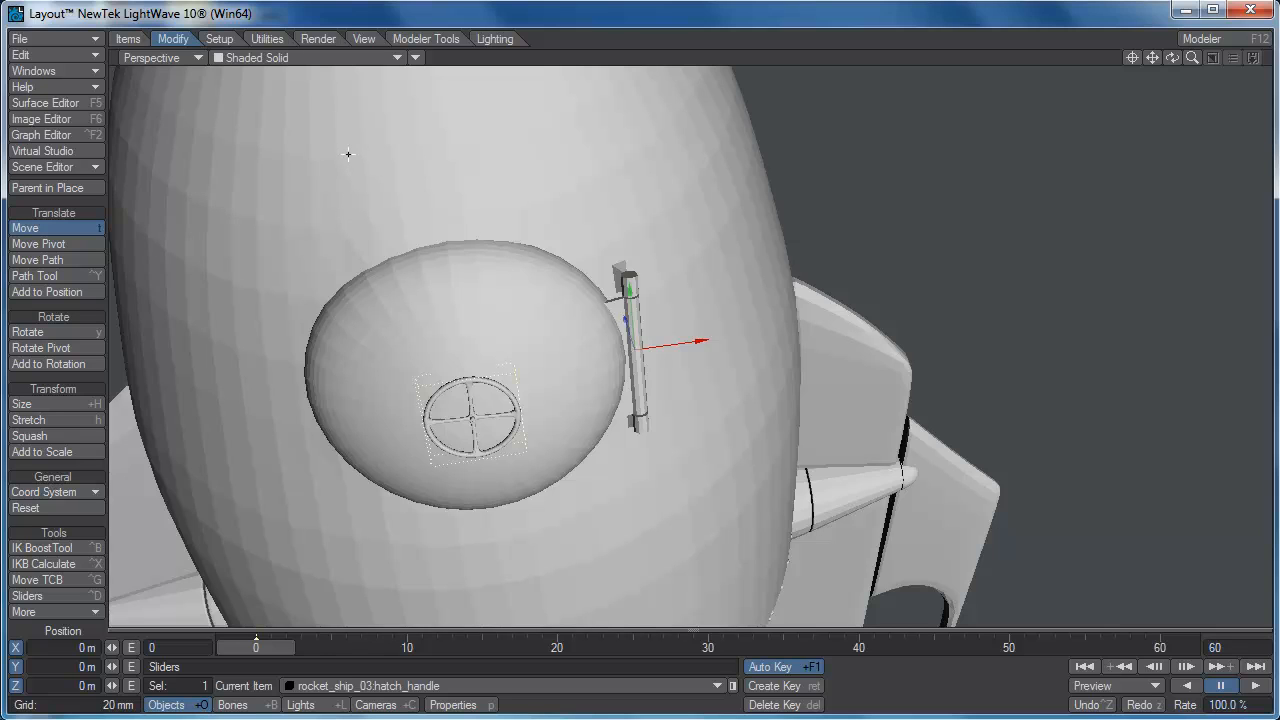
left_click(338, 57)
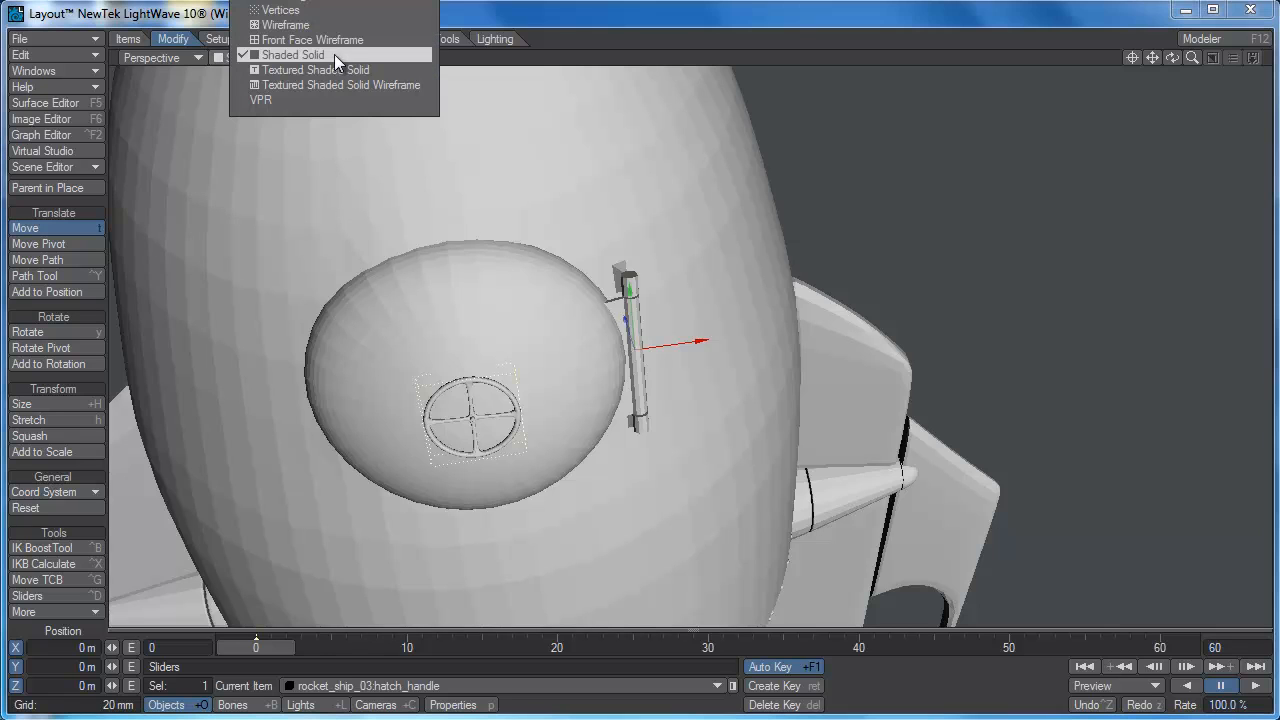
left_click(334, 30)
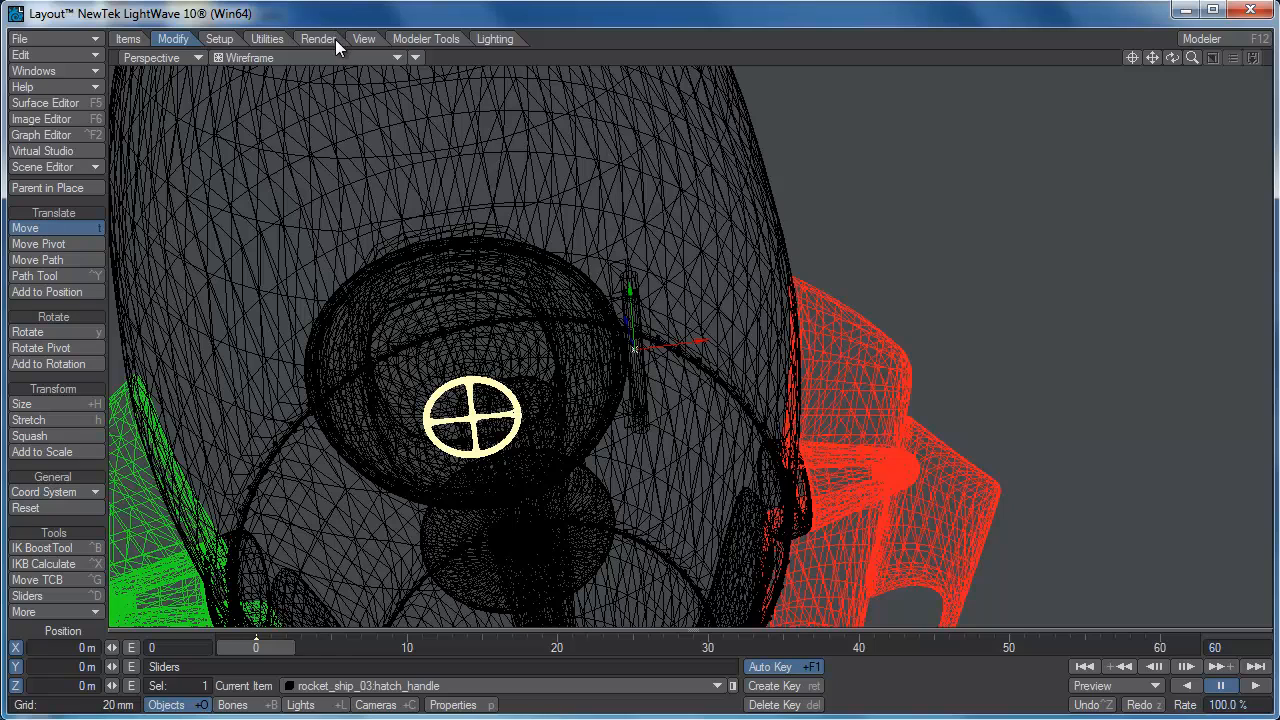
left_click(165, 57)
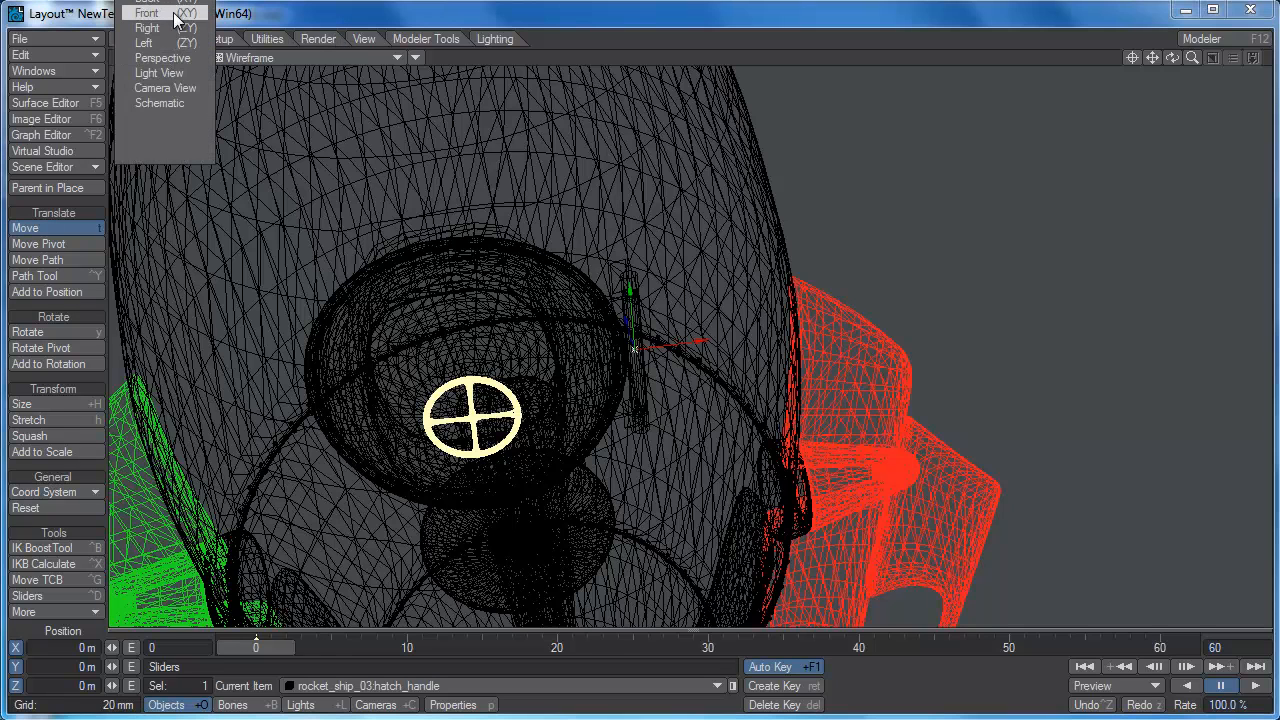
left_click(176, 3)
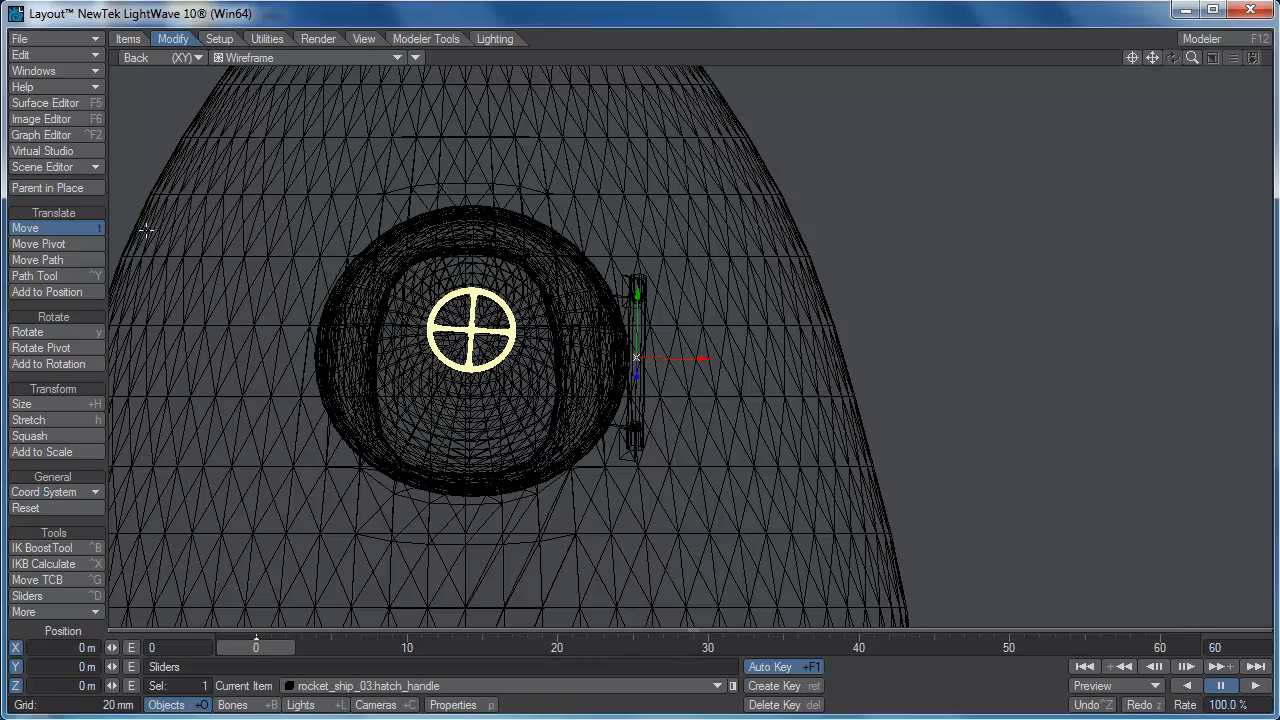
- Move the hatch handle's pivot off the hinge towards the handle, to about -39.3 mm in X and -23.2 mm in Z
left_click(78, 247)
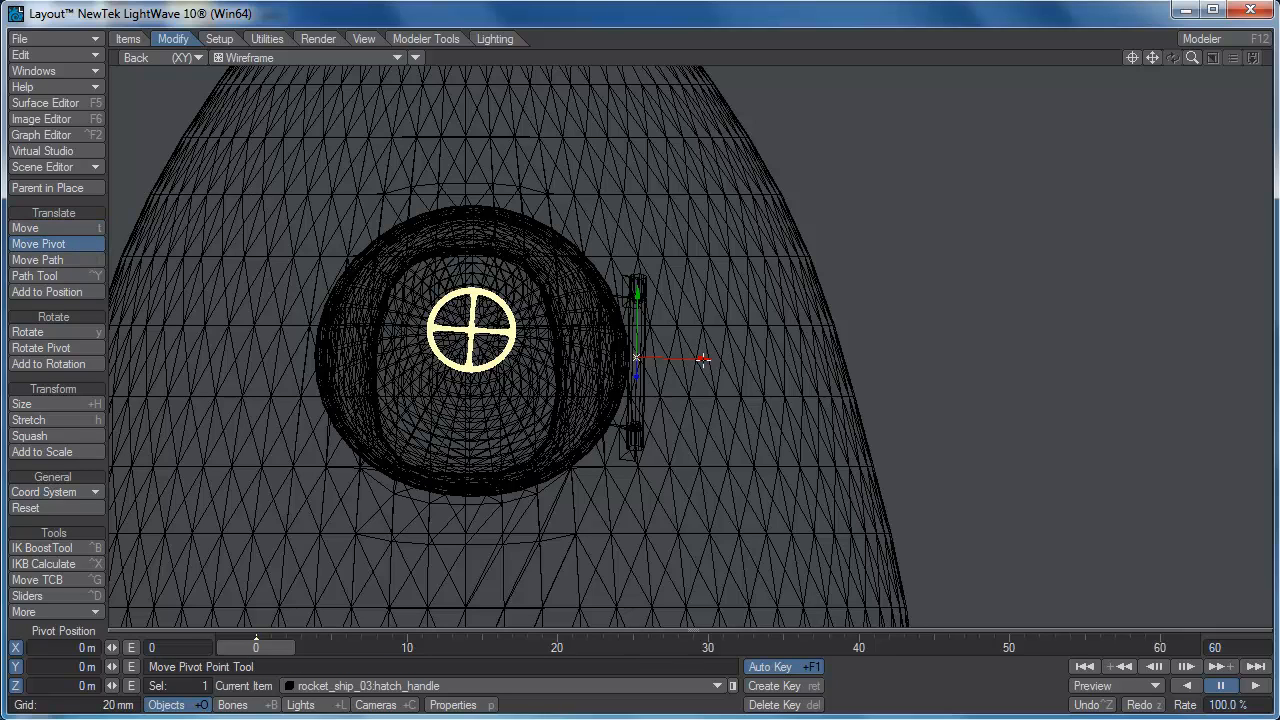
left_click_drag(703, 360, 538, 356)
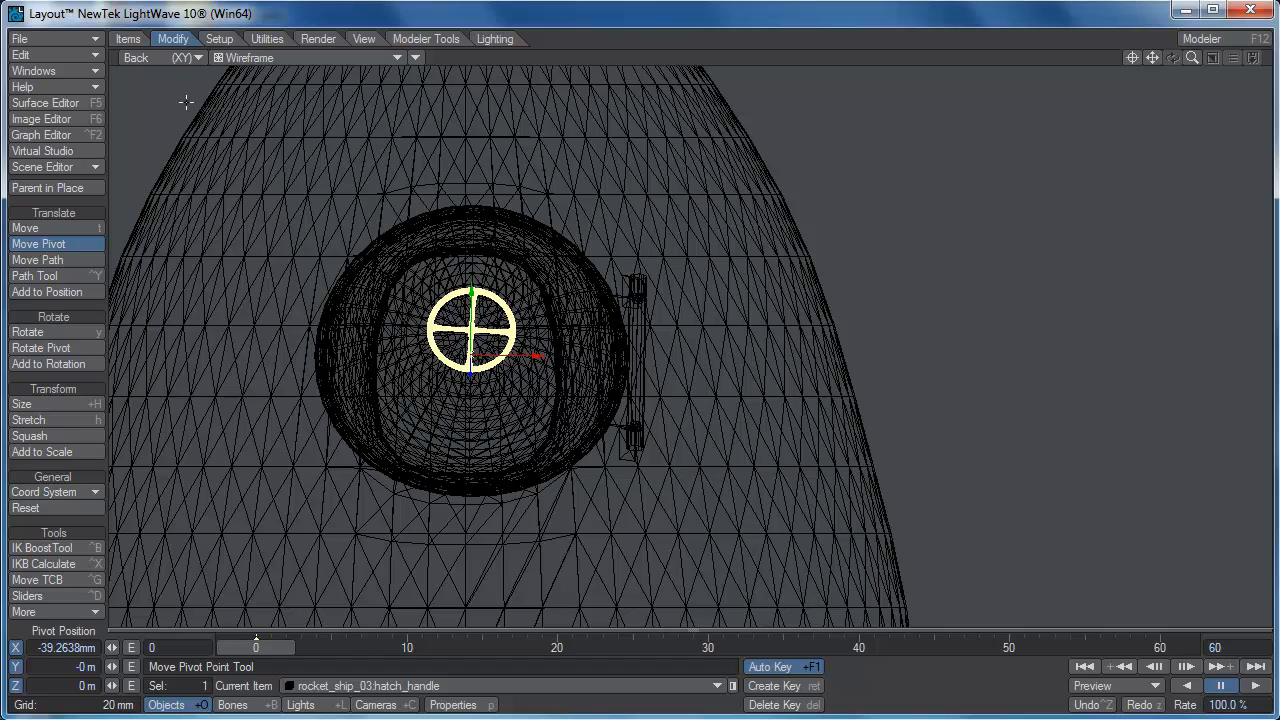
left_click(172, 57)
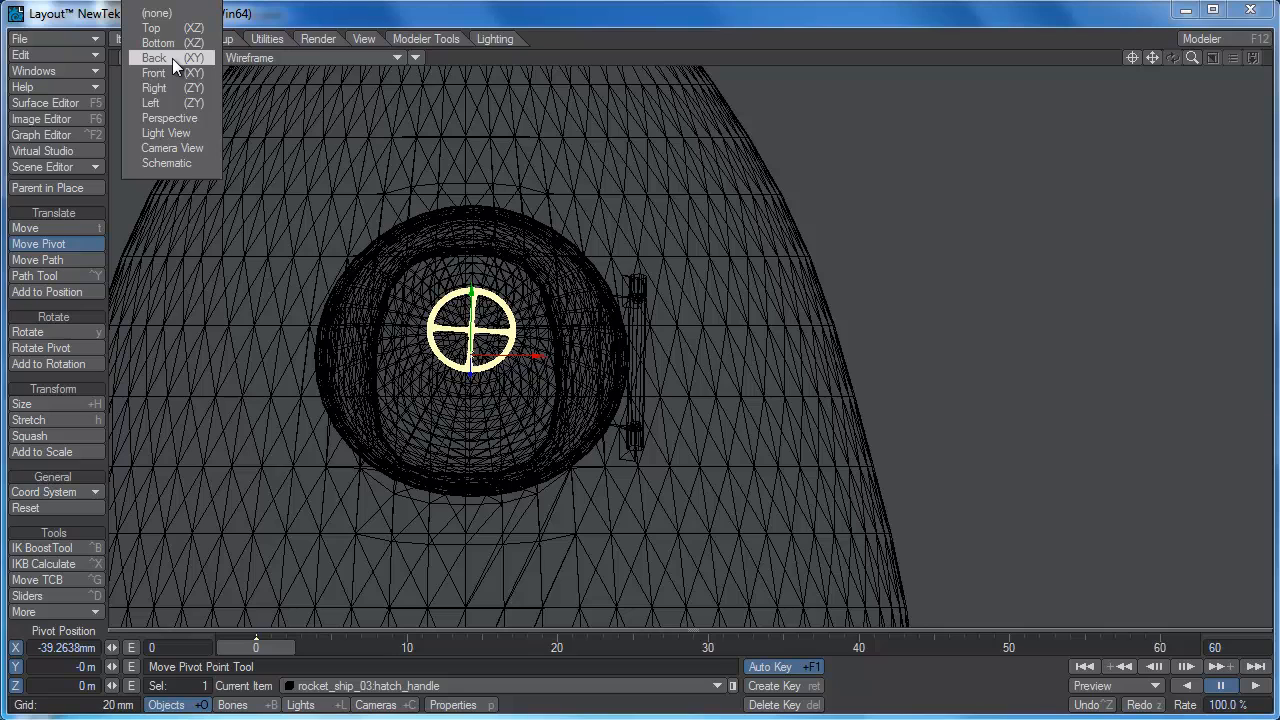
left_click(172, 86)
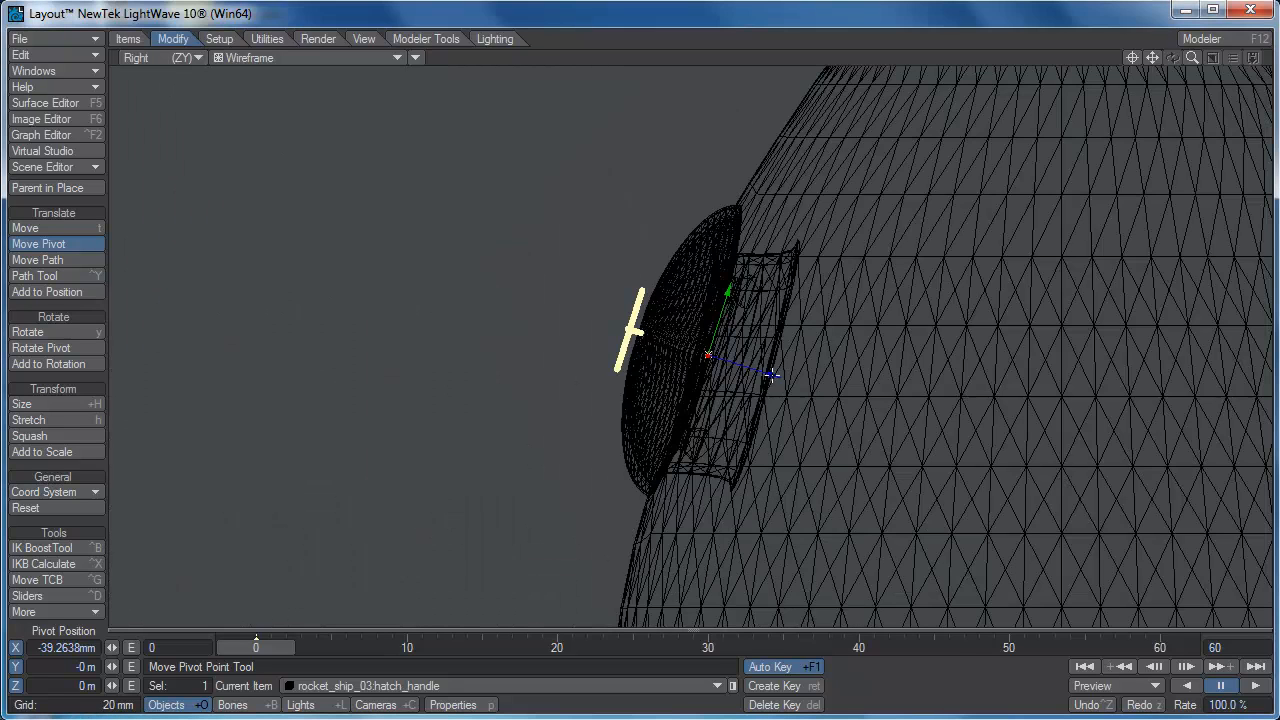
left_click_drag(772, 375, 683, 347)
- Fine-tune the handle's pivot in the Right (ZY) view onto the outer hub end, about 0.1 mm in Y and -20.4 mm in Z
scroll(632, 330, "up", 10)
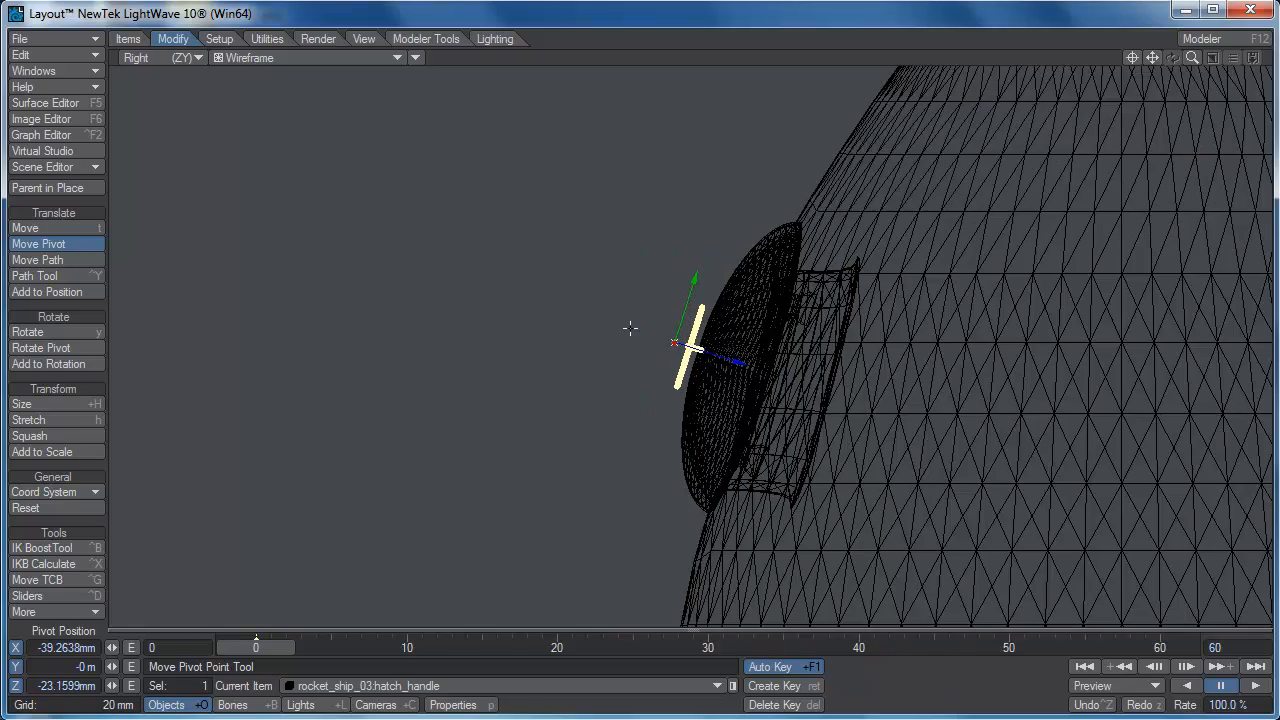
scroll(559, 329, "up", 3)
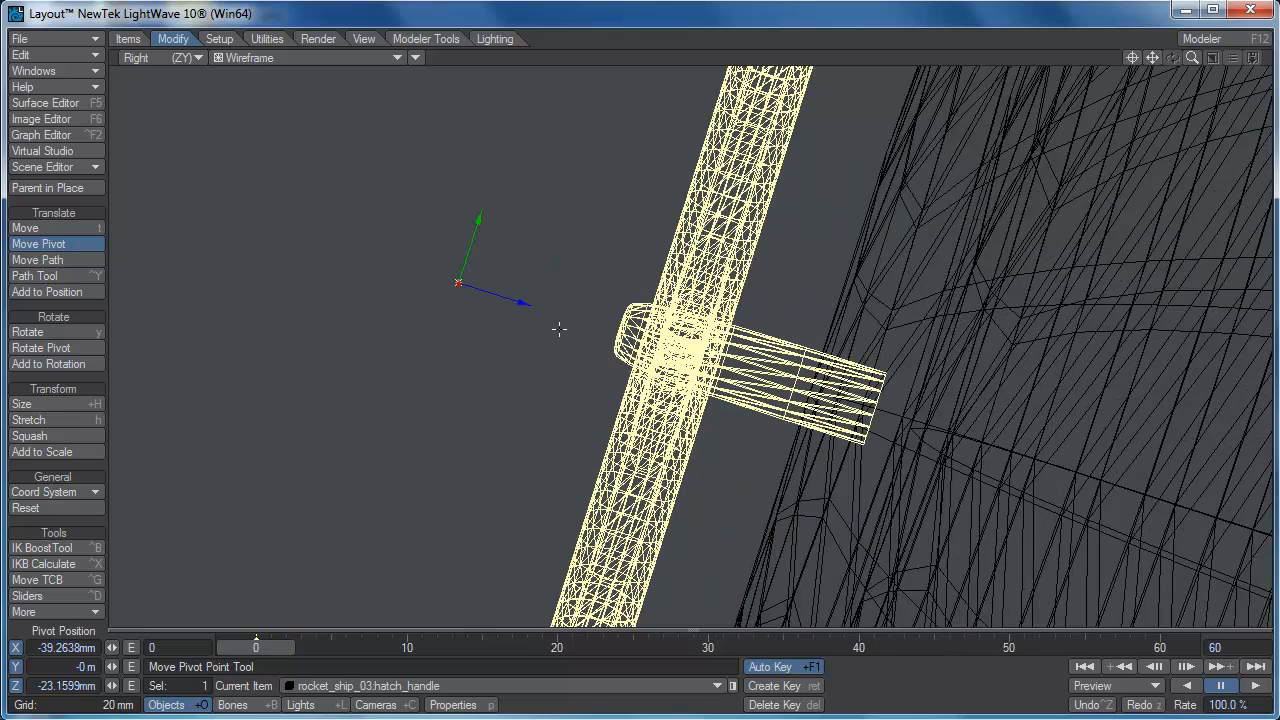
mouse_move(525, 303)
left_mouse_down()
mouse_move(722, 366)
mouse_move(690, 355)
left_mouse_up()
left_click_drag(637, 297, 640, 288)
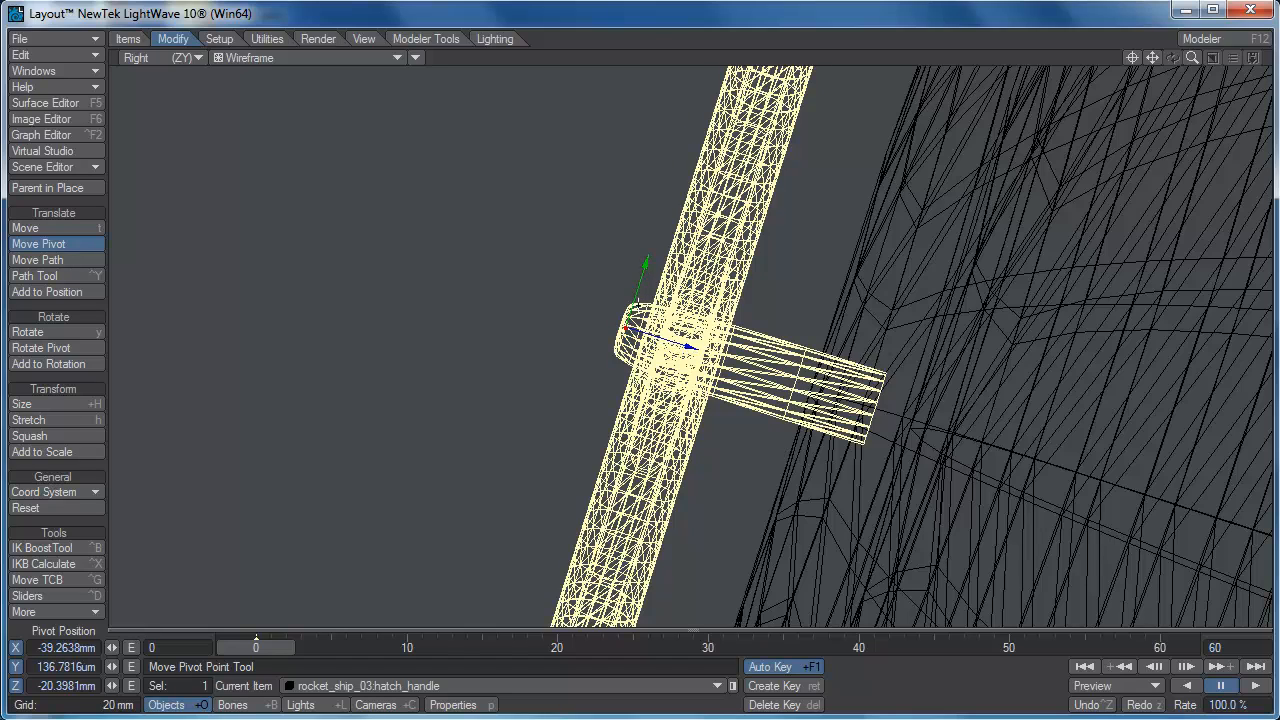
key("period")
key("period")
key("period")
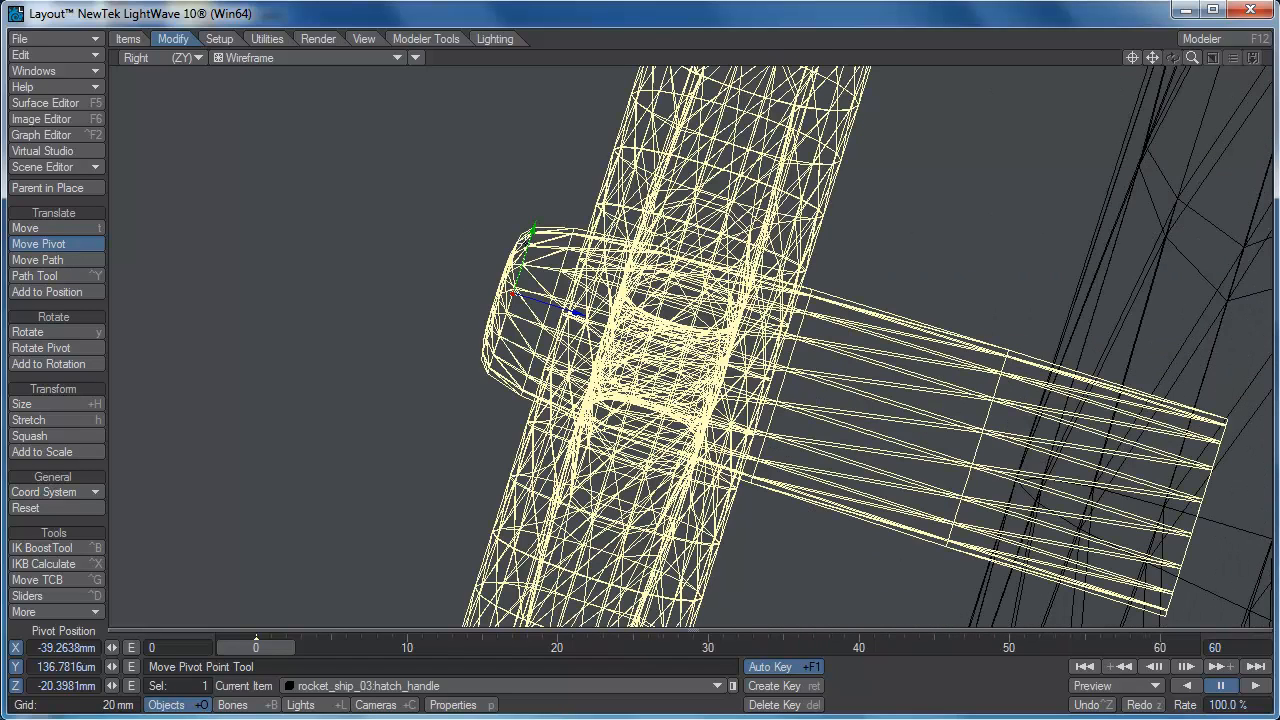
left_click_drag(530, 240, 528, 247)
- Switch the viewport to the Top (XZ) view to check the handle's pivot from above
left_click(181, 57)
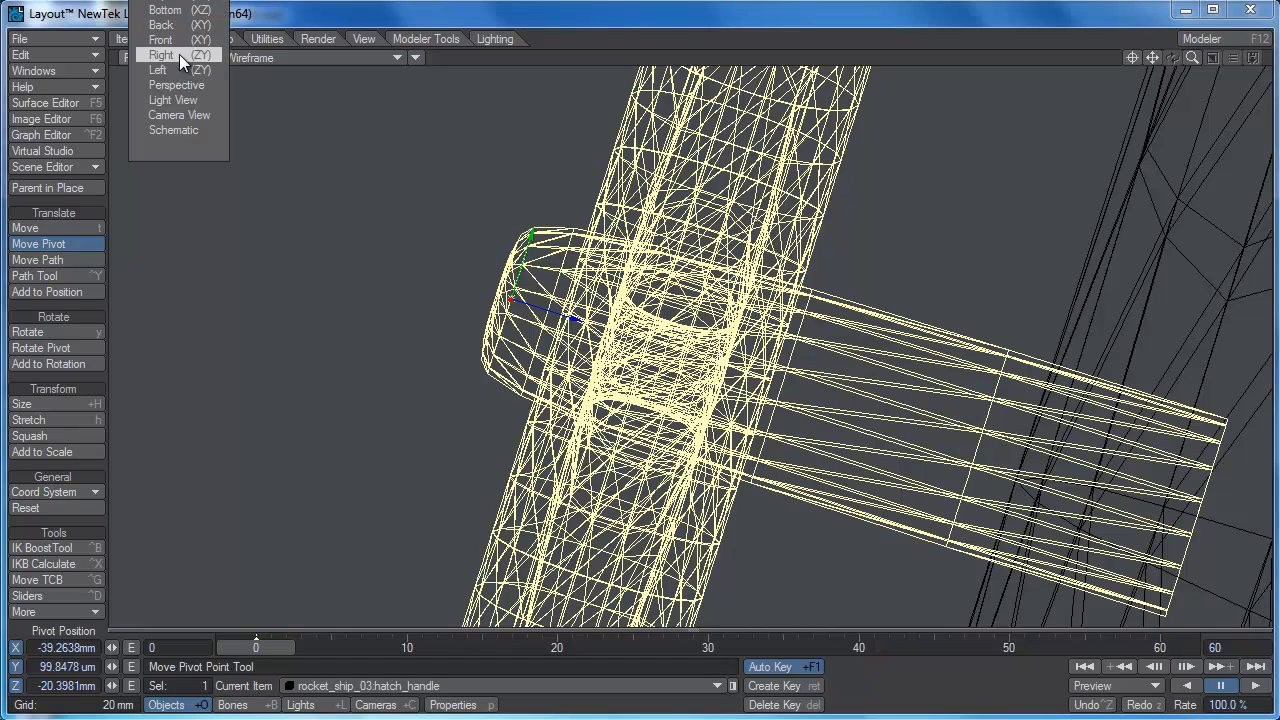
left_click(189, 4)
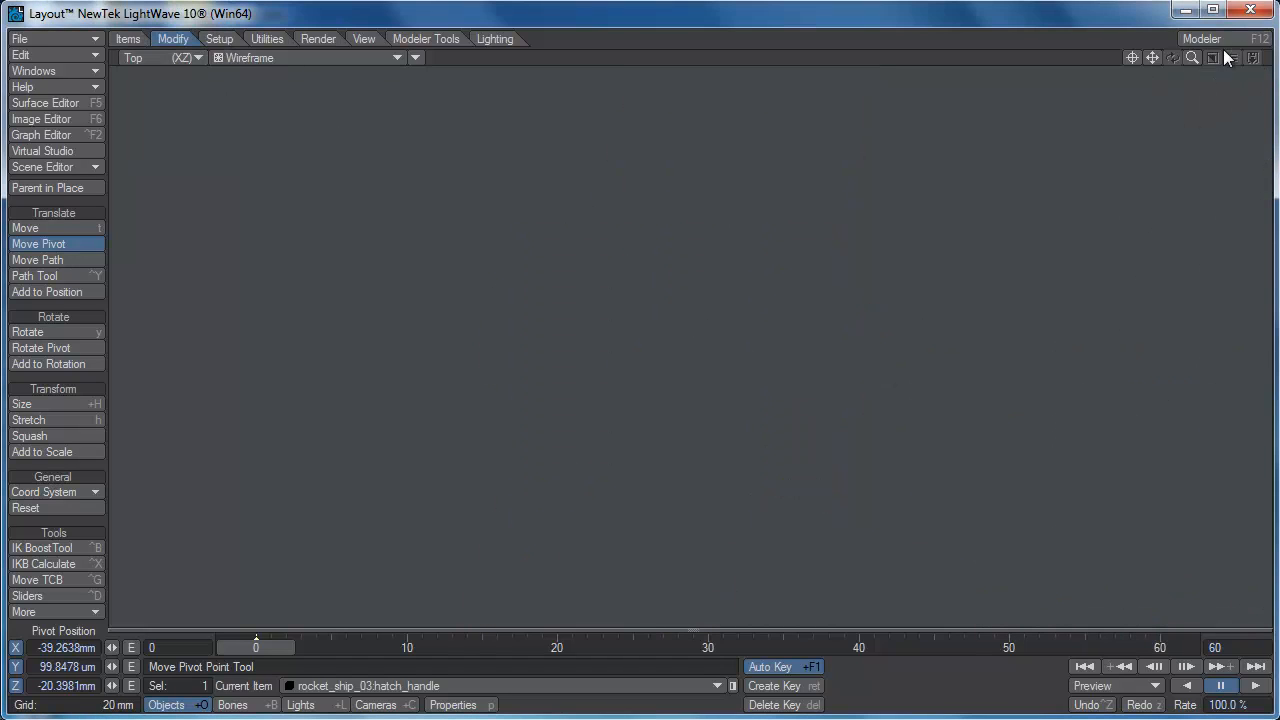
- Shift the hatch handle's pivot along X to about -39.06 mm to centre it on the hub, and show the Front view
left_click(1133, 58)
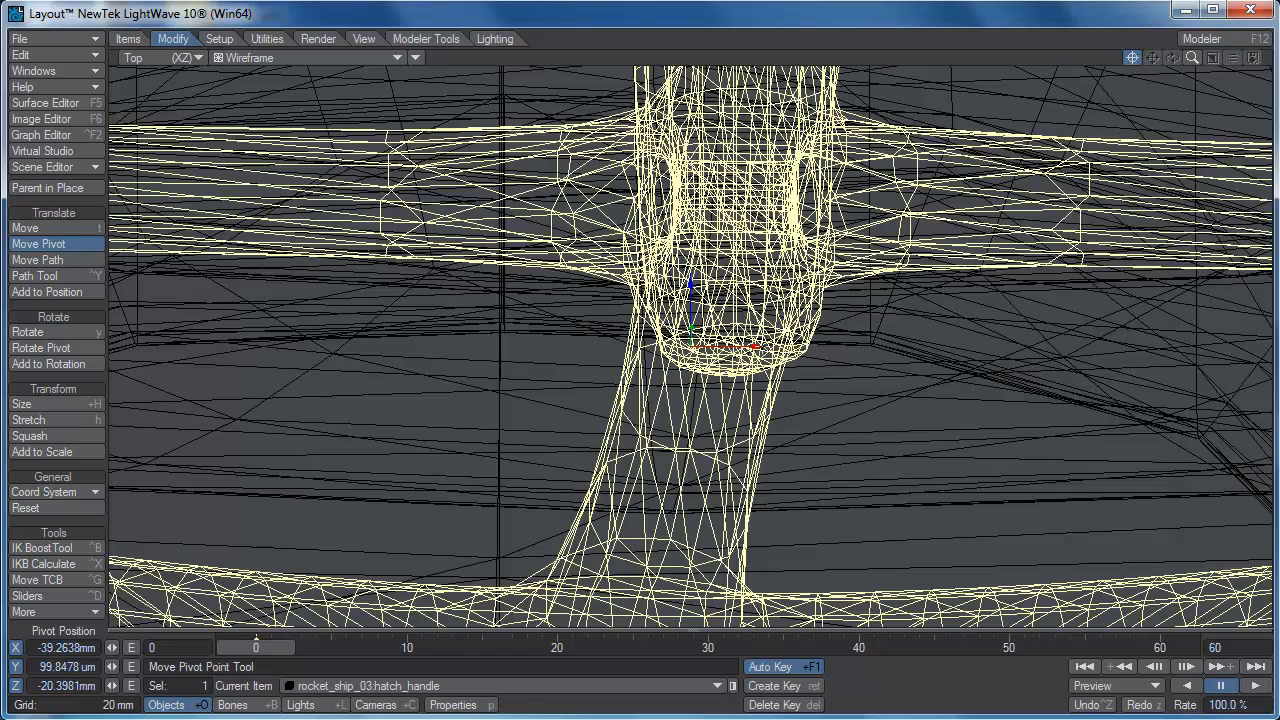
scroll(745, 340, "down", 2)
scroll(733, 348, "down", 1)
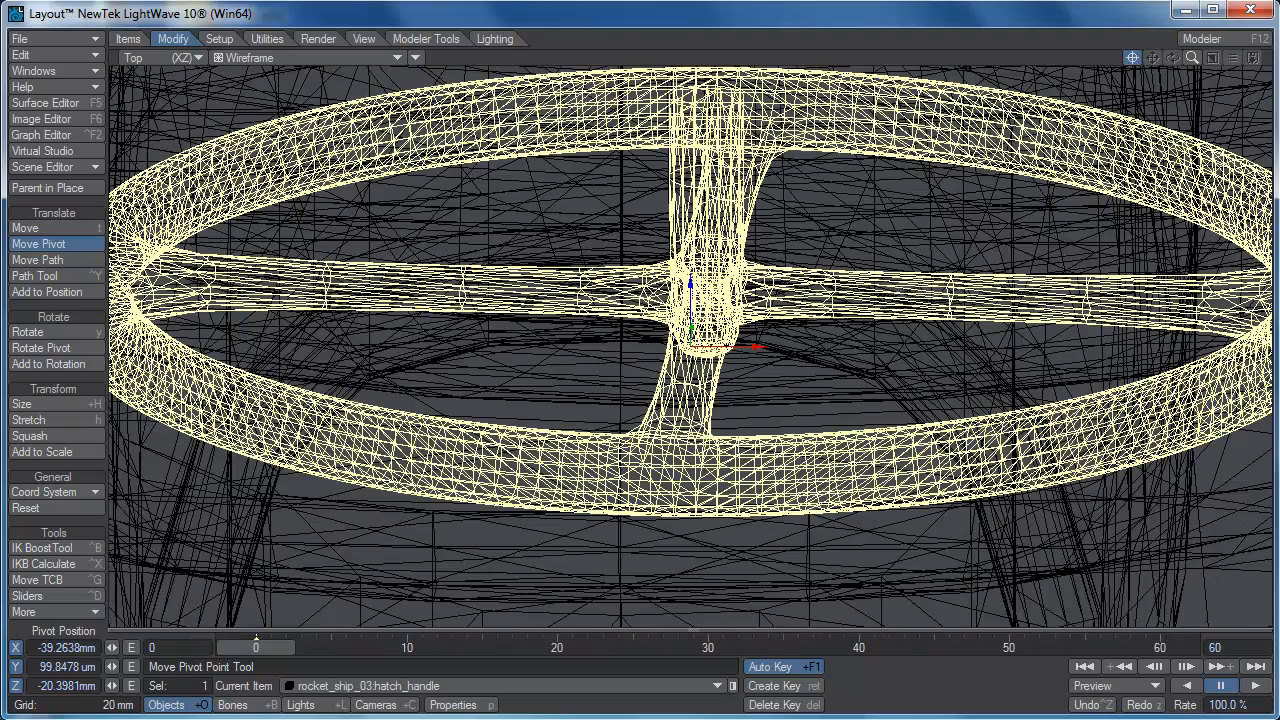
left_click_drag(757, 347, 766, 347)
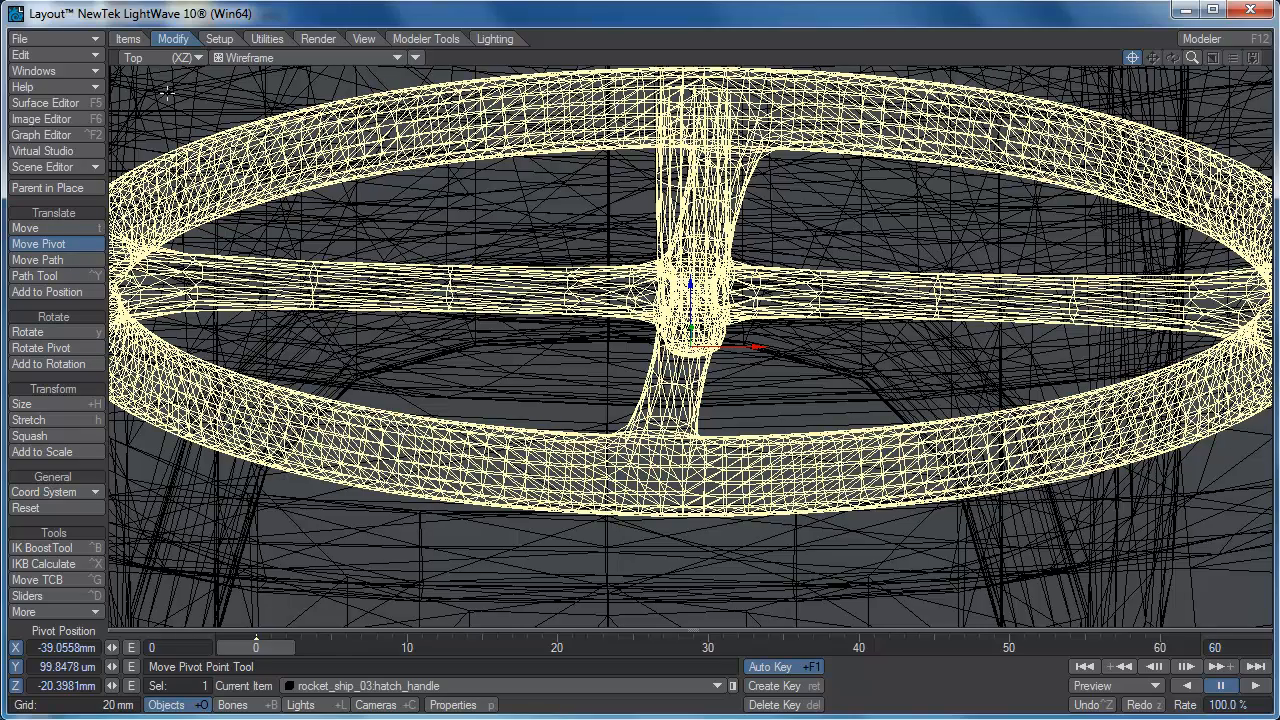
left_click(161, 57)
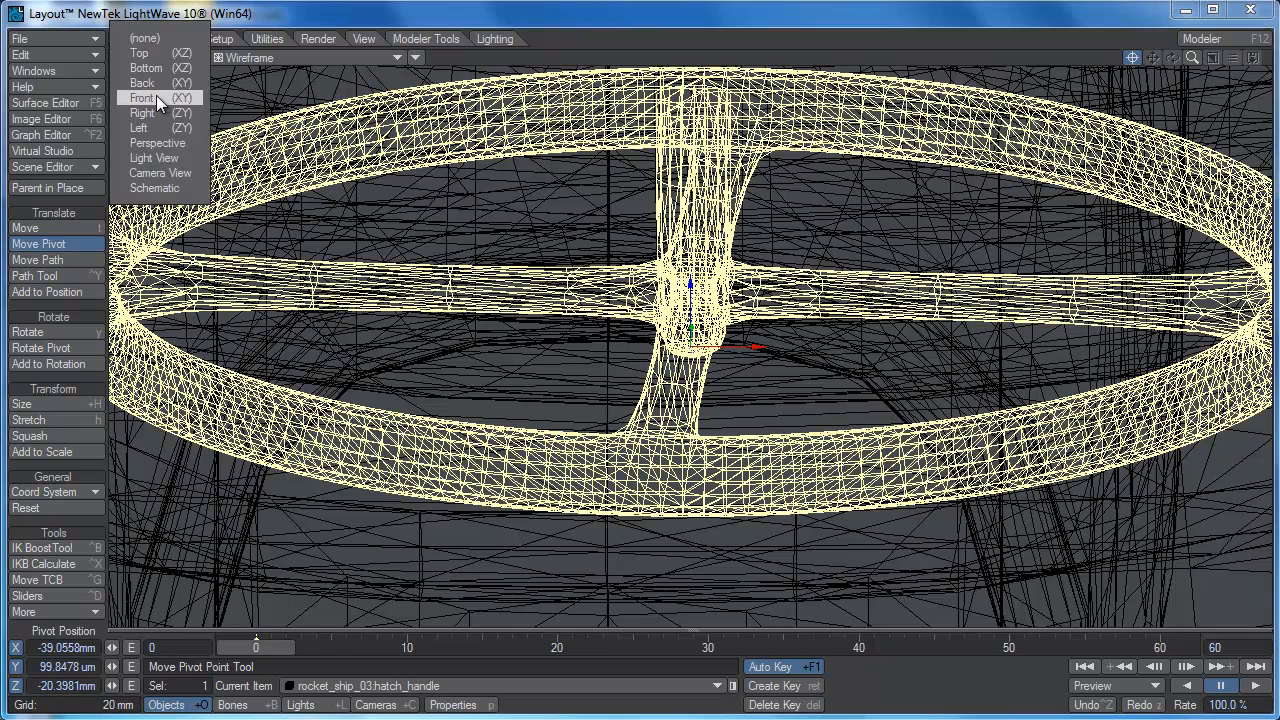
left_click(156, 97)
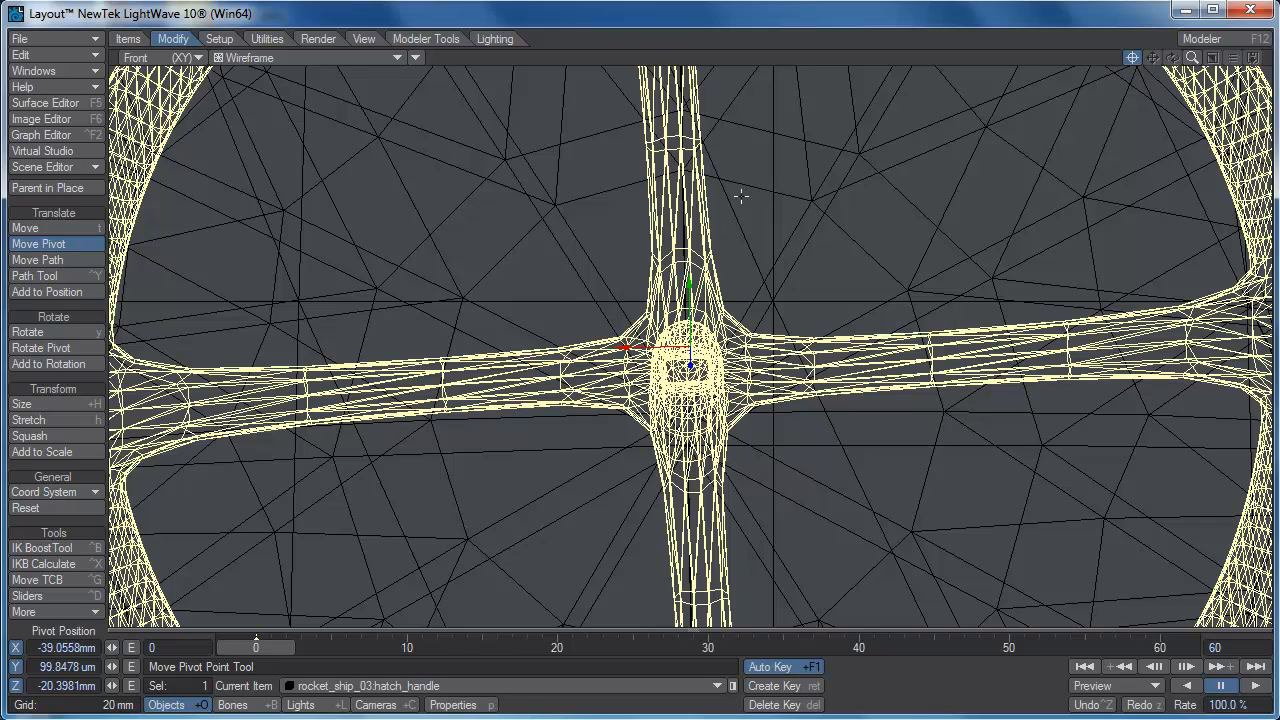
- Test-rotate the hatch handle around its bank axis and reset the bank angle to 0°
left_click(28, 332)
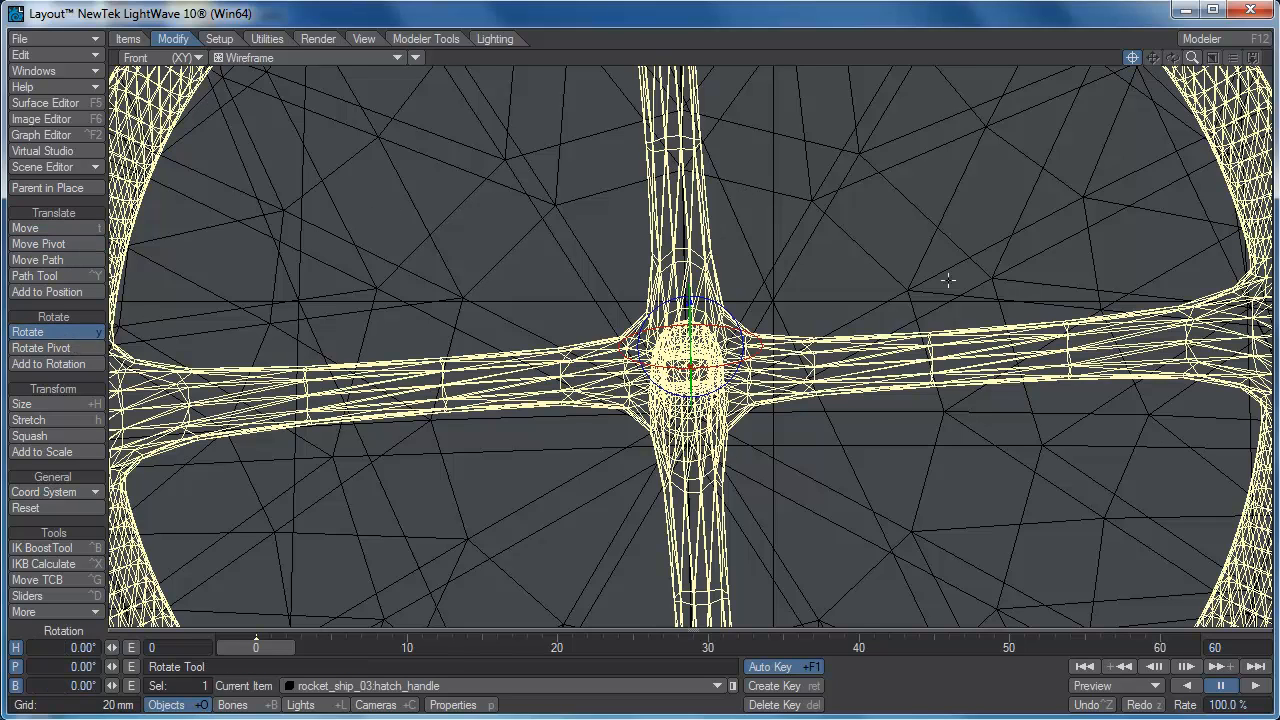
scroll(893, 296, "down", 5)
mouse_move(724, 303)
left_mouse_down()
mouse_move(741, 358)
mouse_move(722, 388)
mouse_move(738, 348)
mouse_move(714, 307)
mouse_move(733, 338)
mouse_move(729, 373)
mouse_move(700, 394)
mouse_move(663, 382)
left_mouse_up()
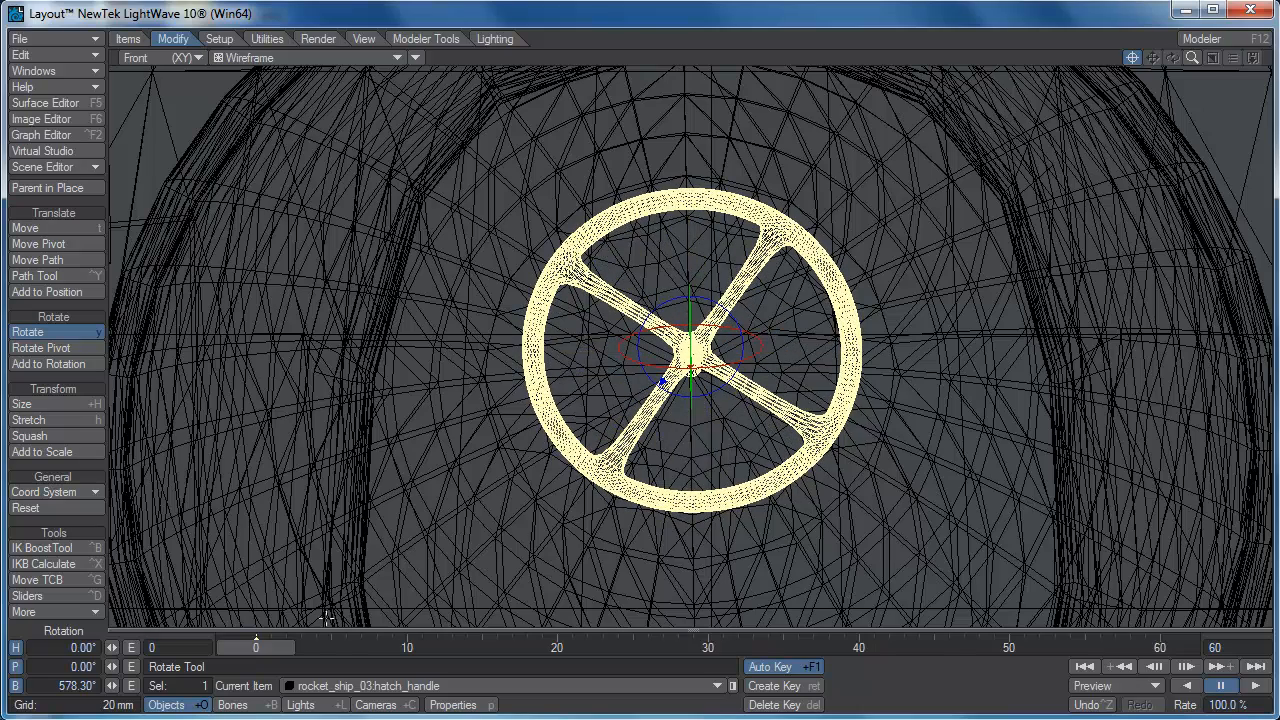
left_click(51, 688)
type("0")
key("Return")
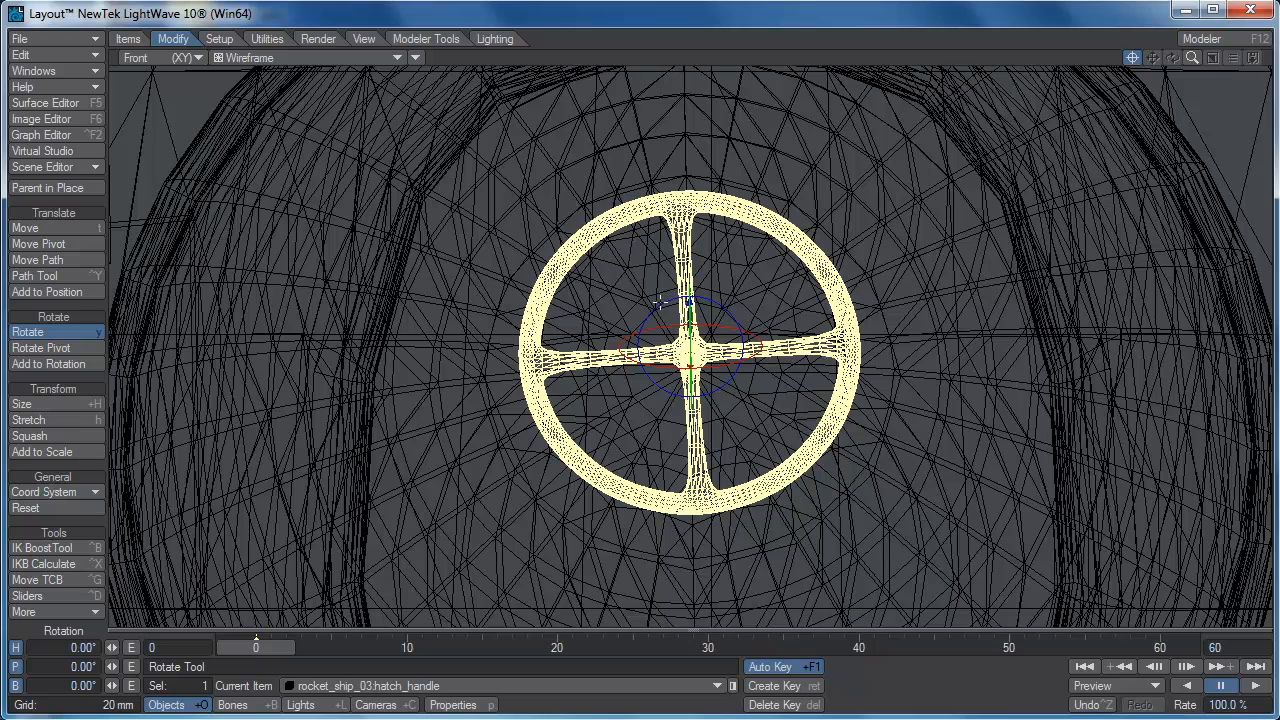
- Disable the hatch handle's heading and pitch rotation channels, together with its position and scale channels
left_click(18, 666)
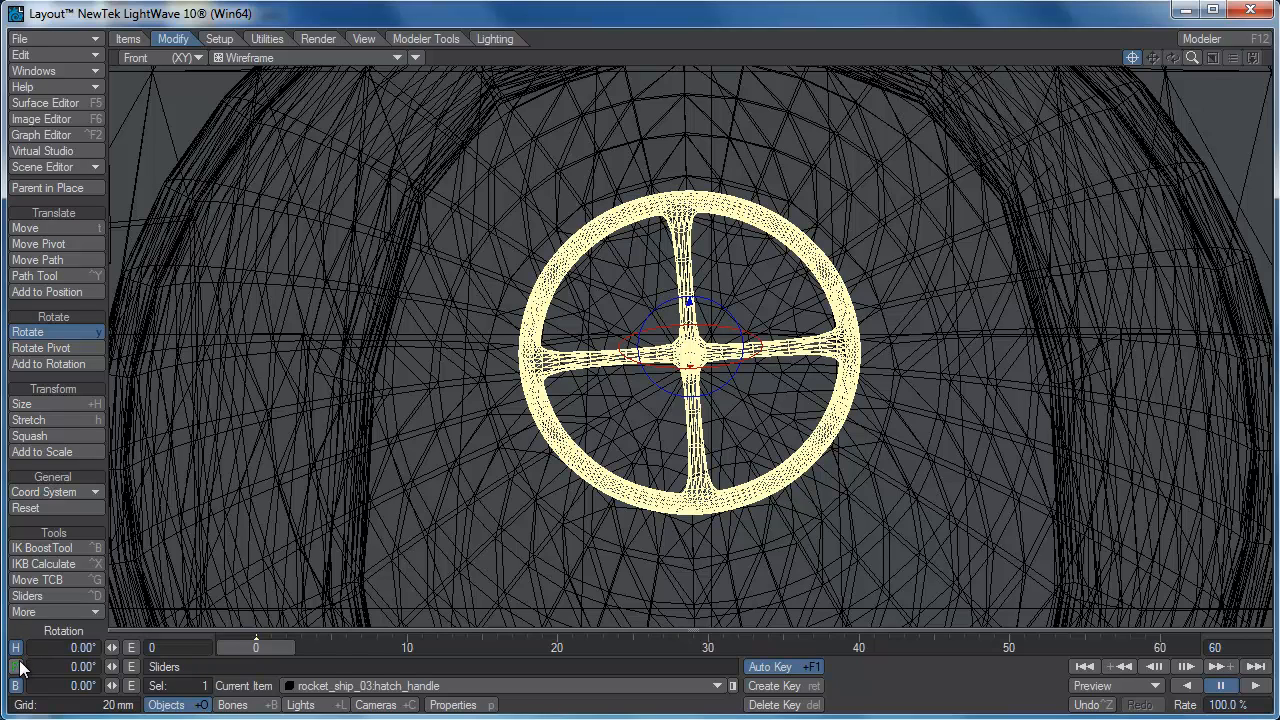
left_click(18, 649)
key("t")
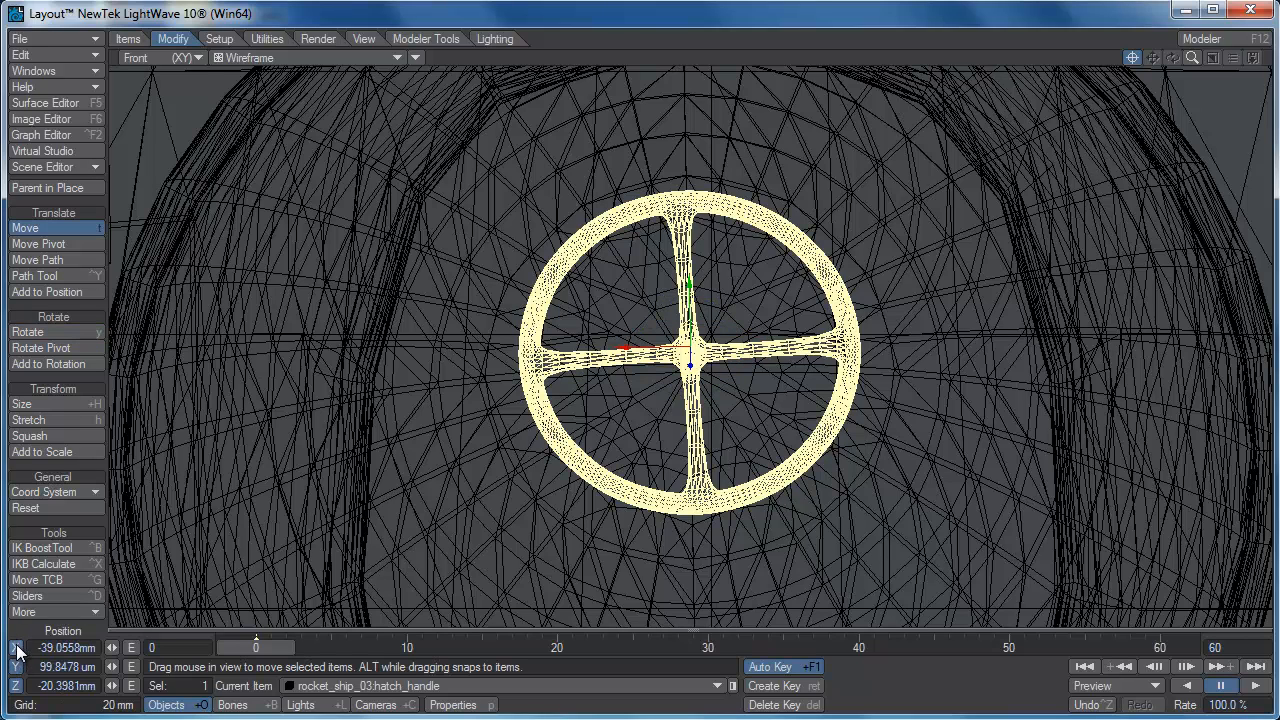
key("h")
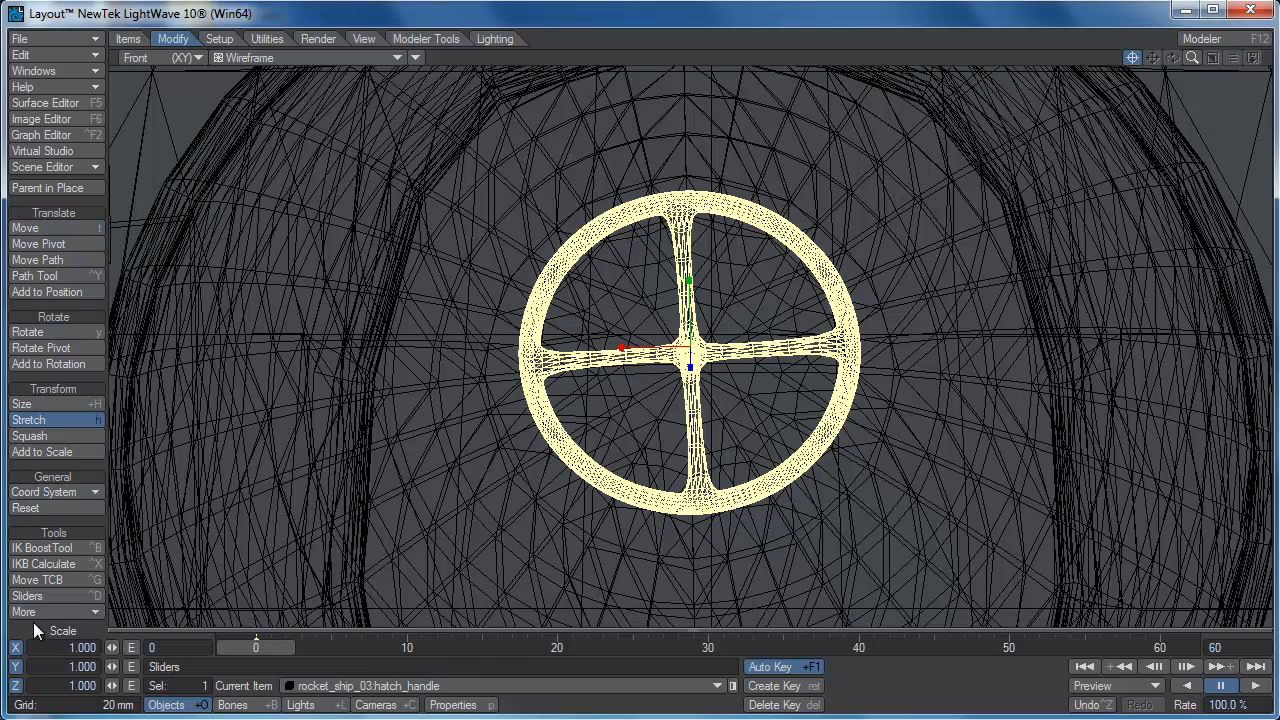
left_click(16, 648)
left_click(16, 666)
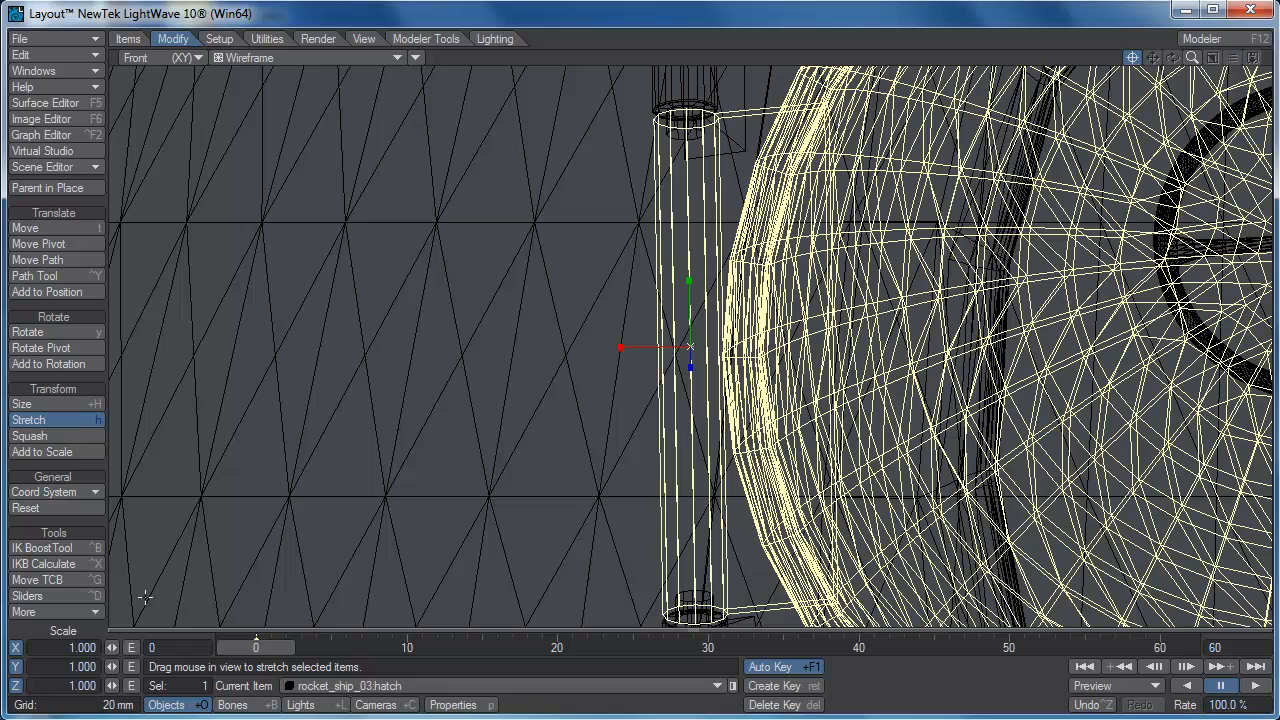
- Disable the hatch's scale and position channels on X, Y and Z, and show the rocket in Perspective view
left_click(16, 648)
left_click(16, 666)
left_click(16, 685)
key("t")
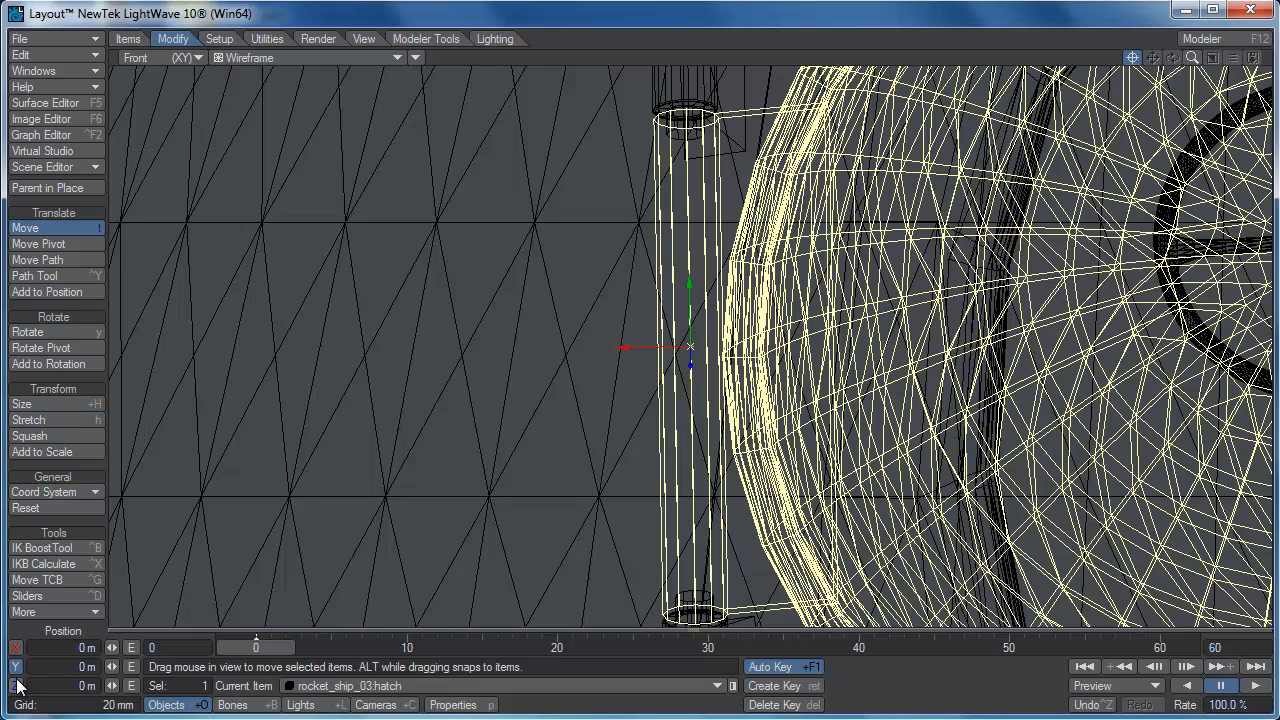
scroll(1131, 414, "down", 10)
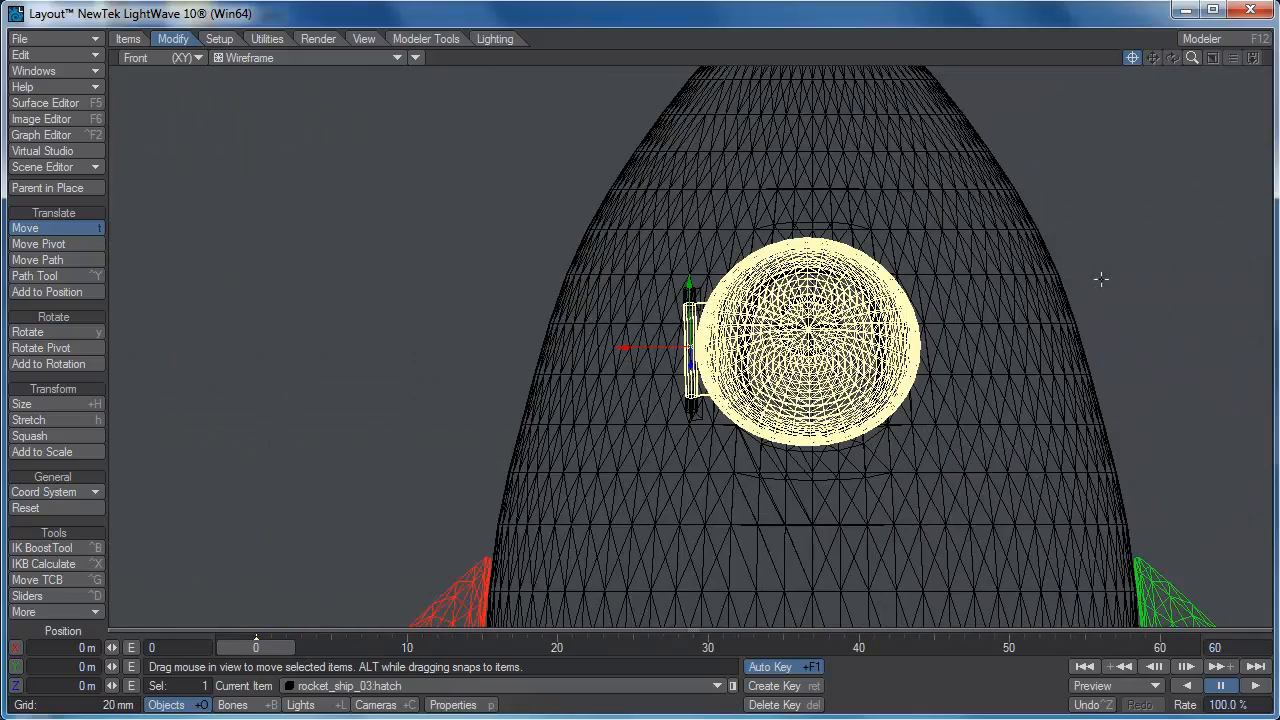
left_click(168, 59)
left_click(160, 105)
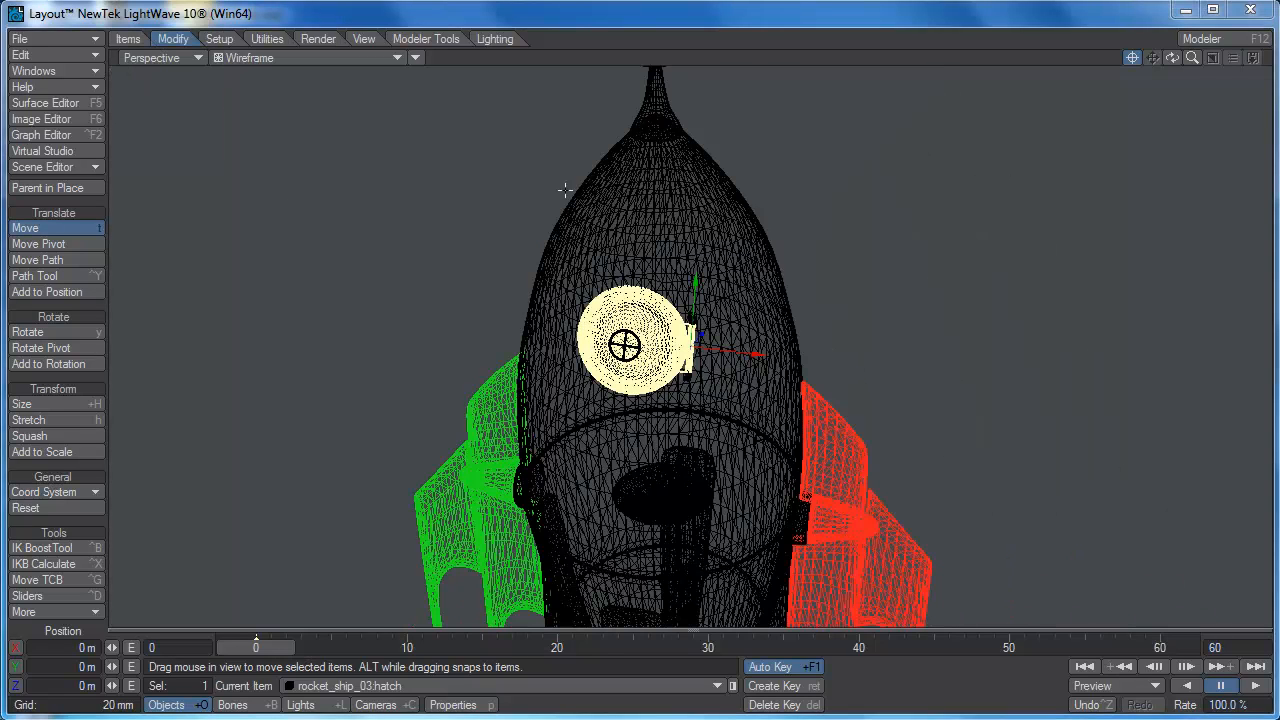
- Save the scene in the scenes folder under the name rocket_ship_001
left_click(55, 38)
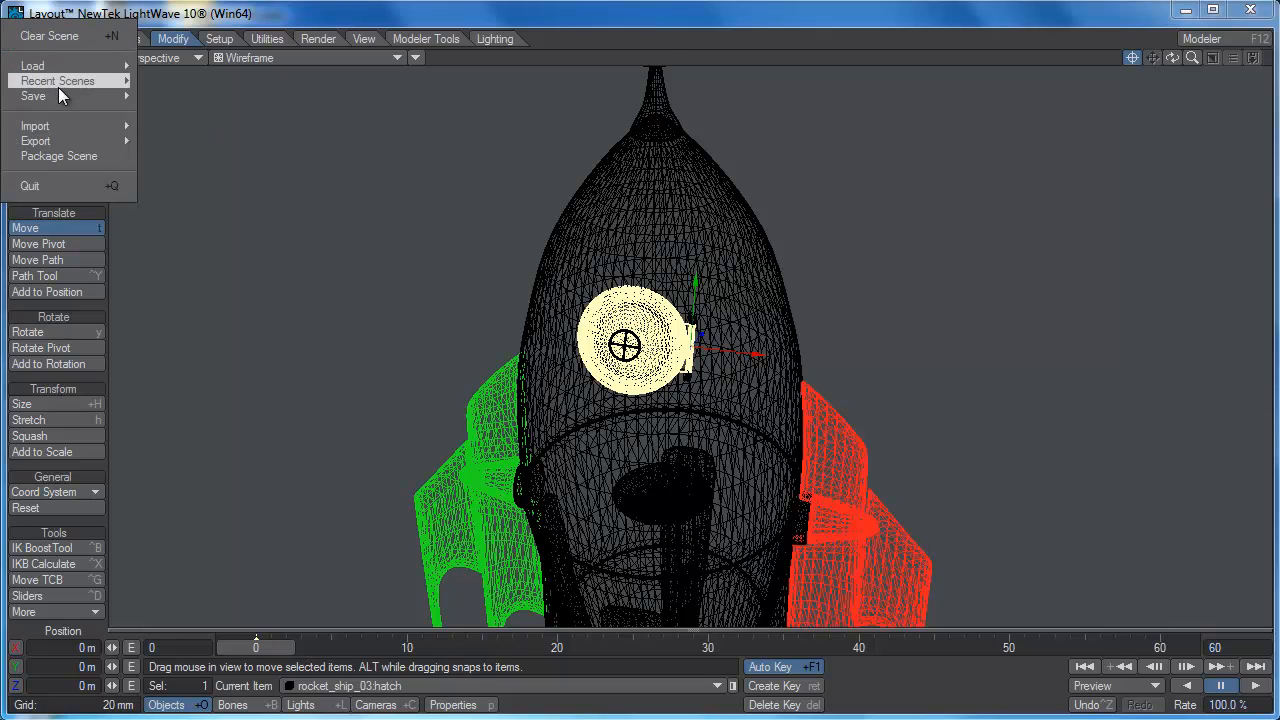
mouse_move(58, 95)
left_click(236, 110)
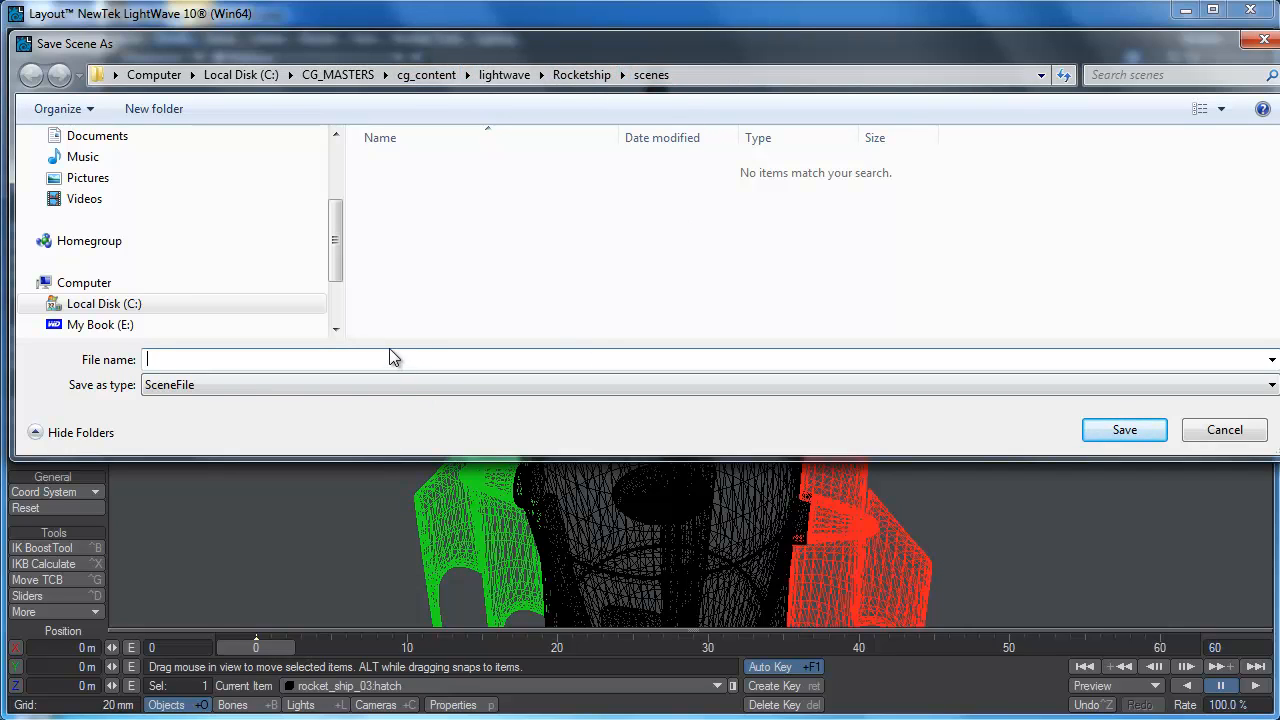
type("rocketship")
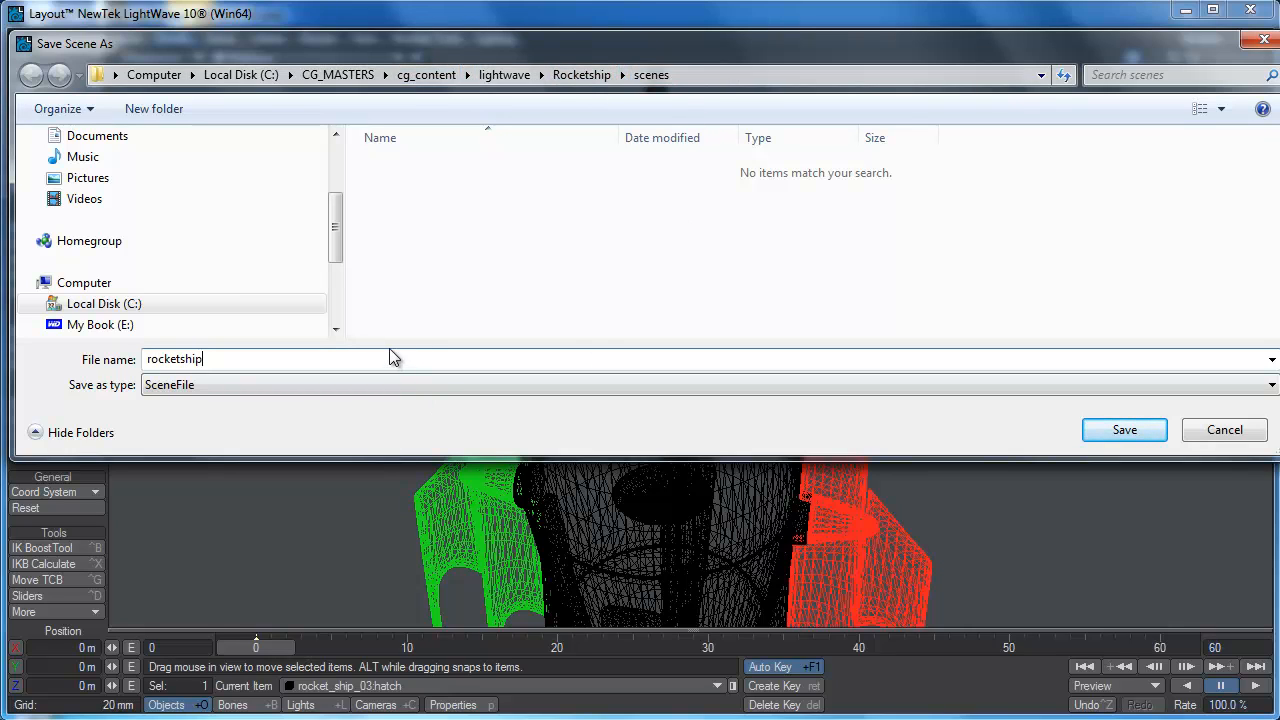
key("BackSpace")
key("BackSpace")
key("BackSpace")
key("BackSpace")
type("_ship")
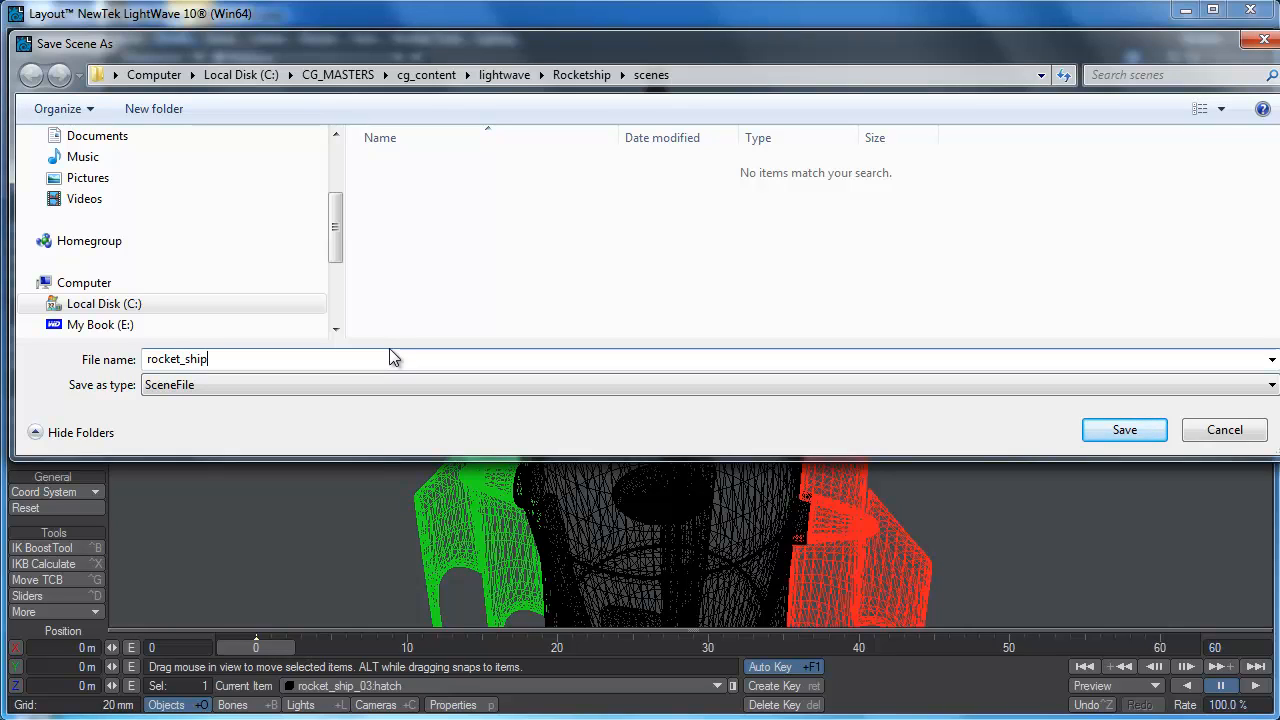
type("_001")
key("Return")
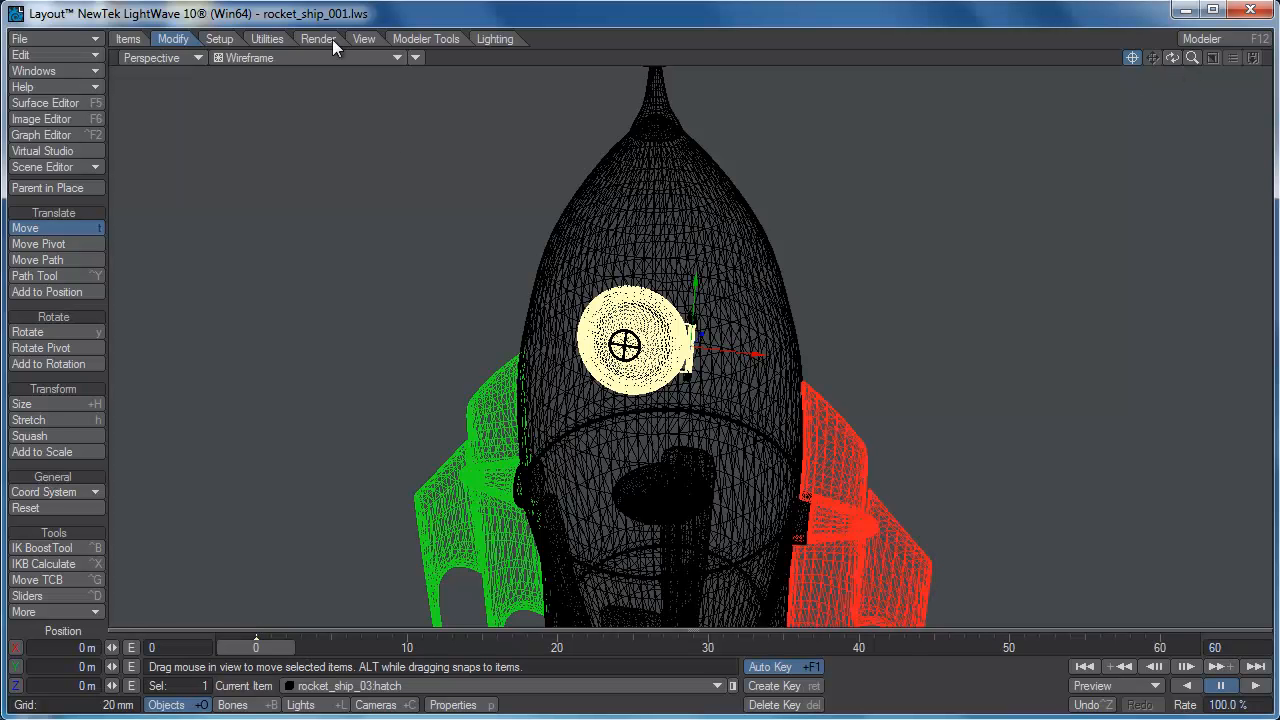
- Display the whole rocket in Shaded Solid mode to inspect it
left_click(282, 56)
left_click(255, 89)
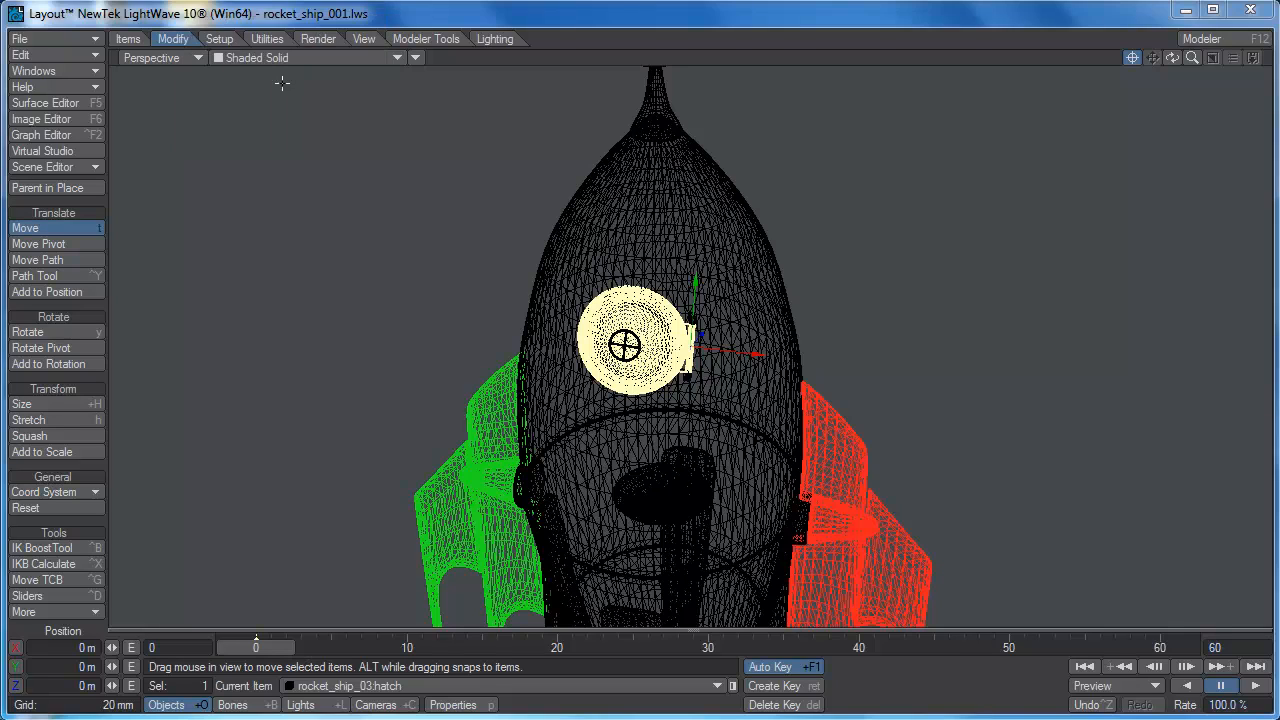
scroll(842, 420, "down", 5)
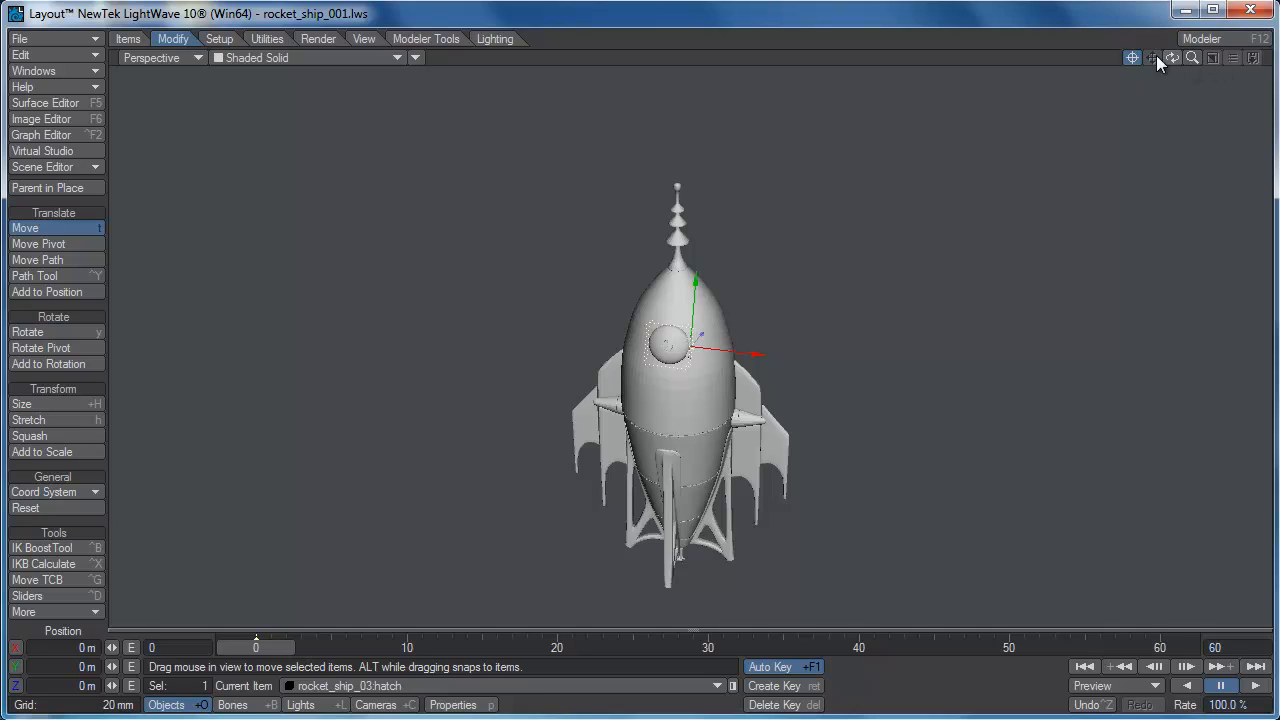
- Show the rocket from the Right view in Wireframe mode
left_click(152, 57)
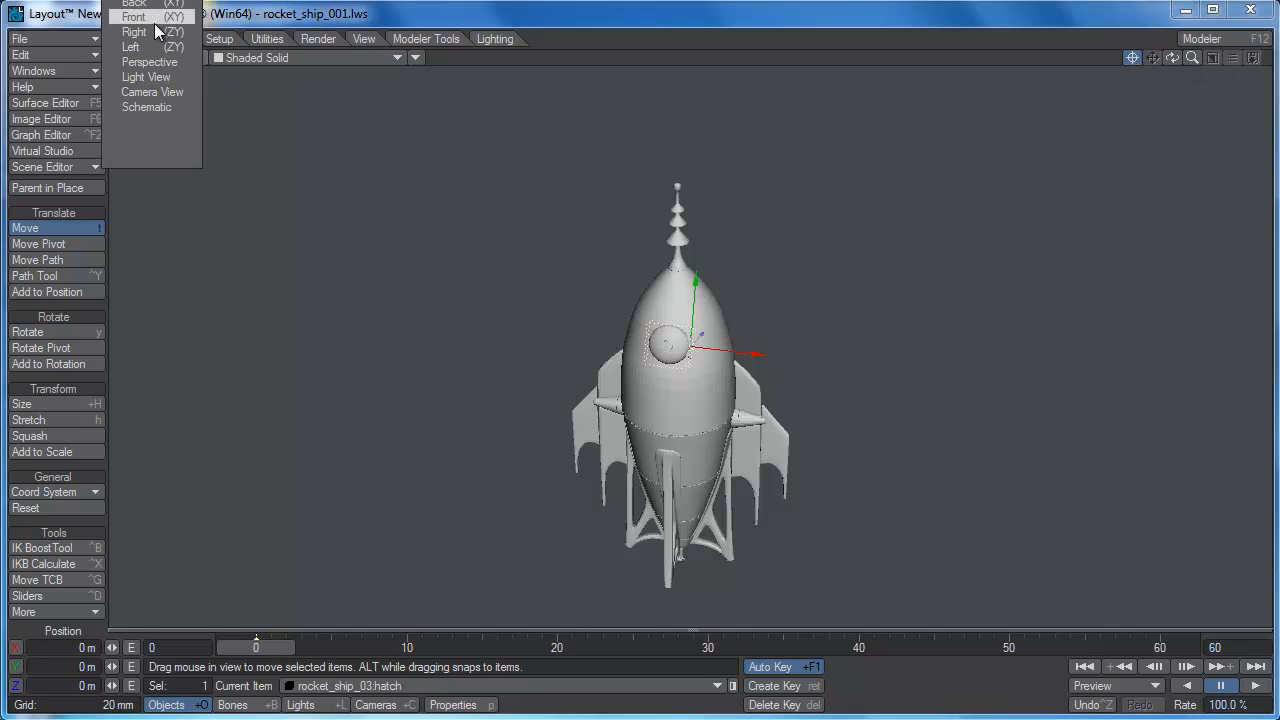
left_click(134, 32)
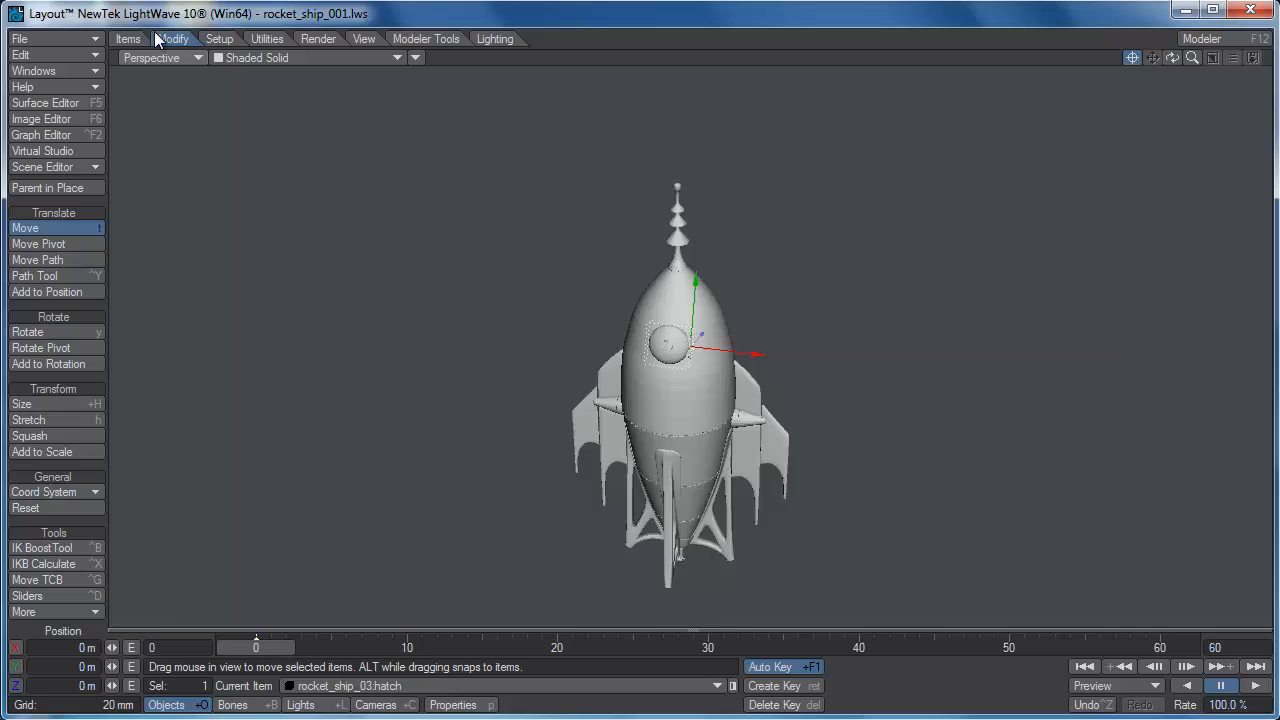
left_click(254, 57)
left_click(257, 28)
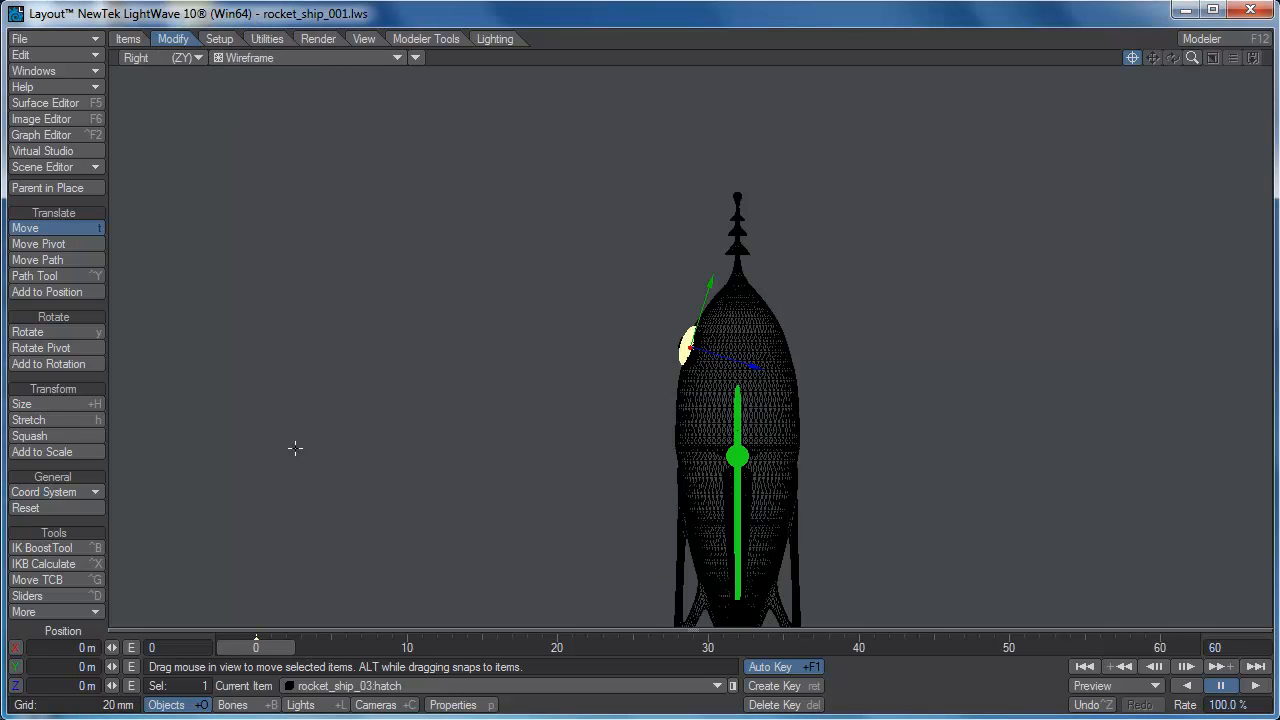
- Select the rocket_ship_03:gear_leg item from the scene's item hierarchy and show the rocket in the Front view
left_click(38, 167)
left_click(37, 172)
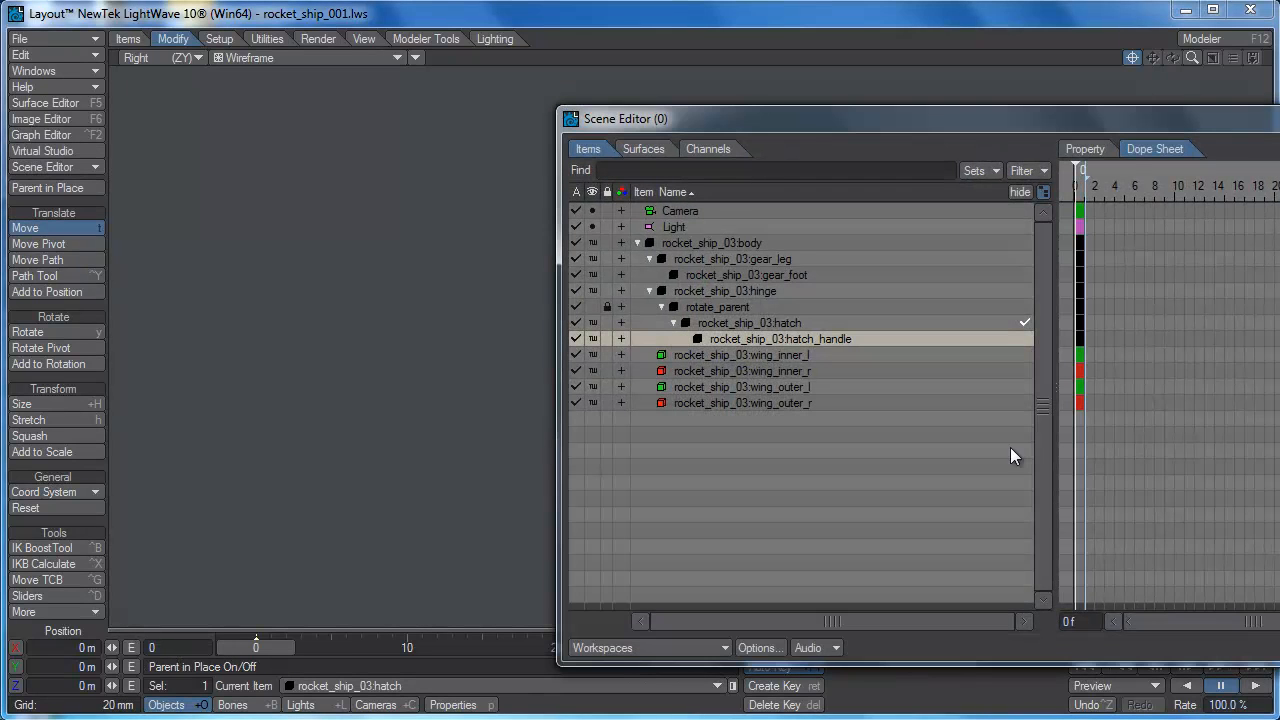
left_click(777, 259)
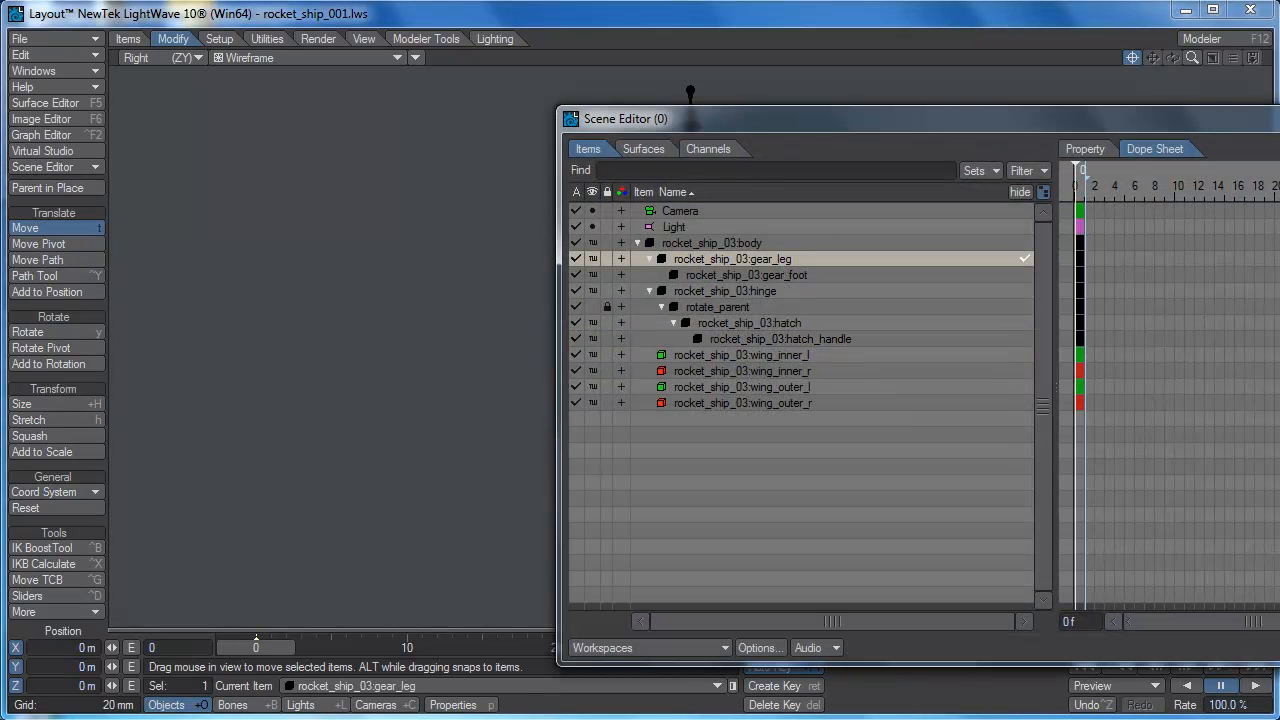
left_click(1279, 117)
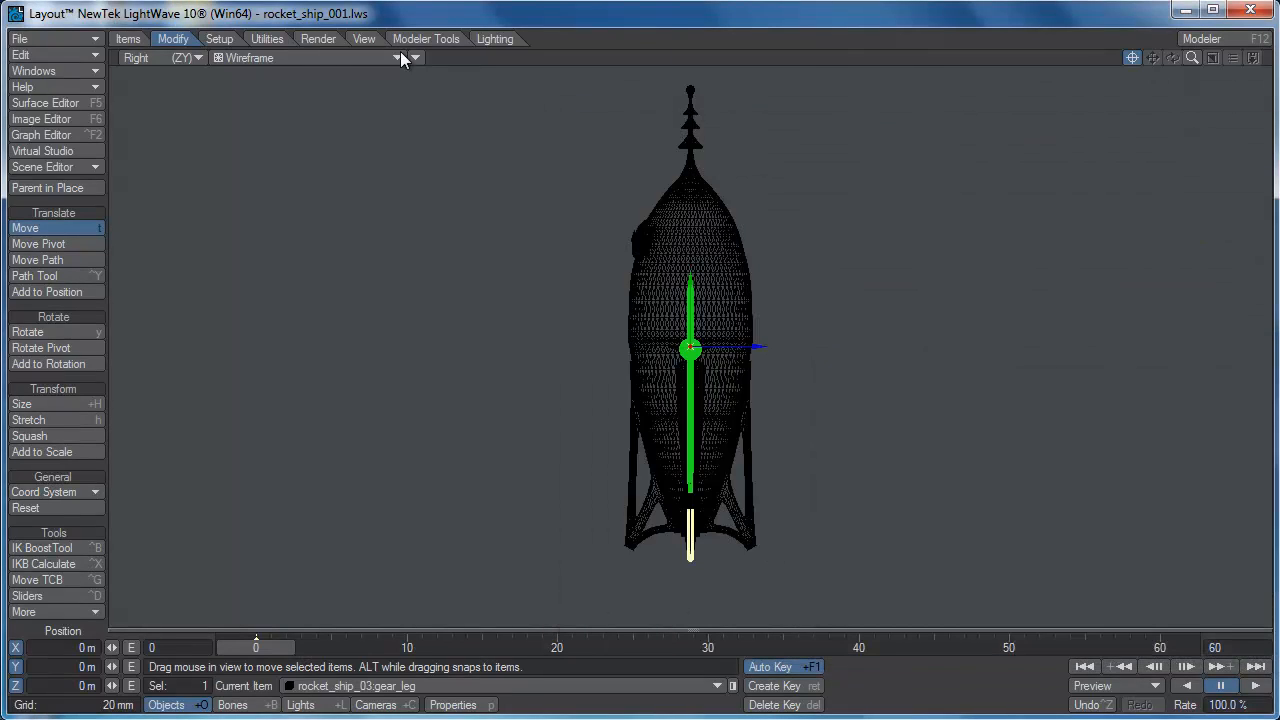
left_click(164, 57)
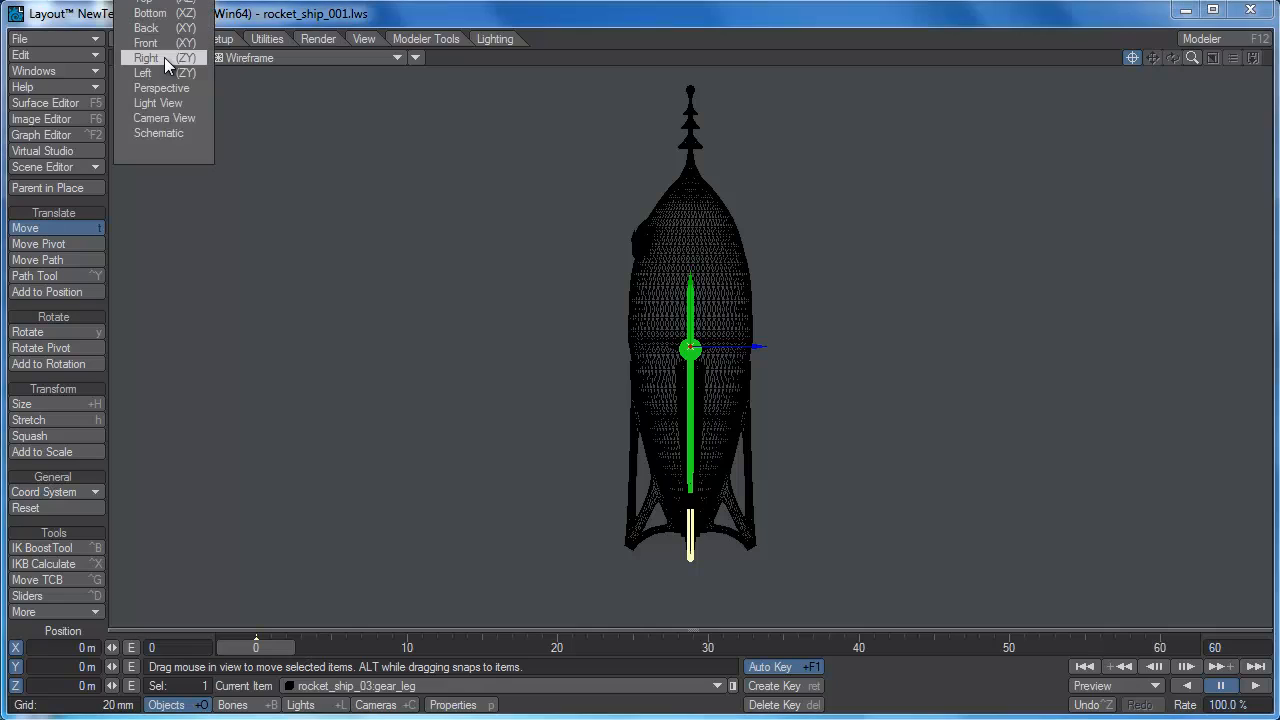
left_click(164, 43)
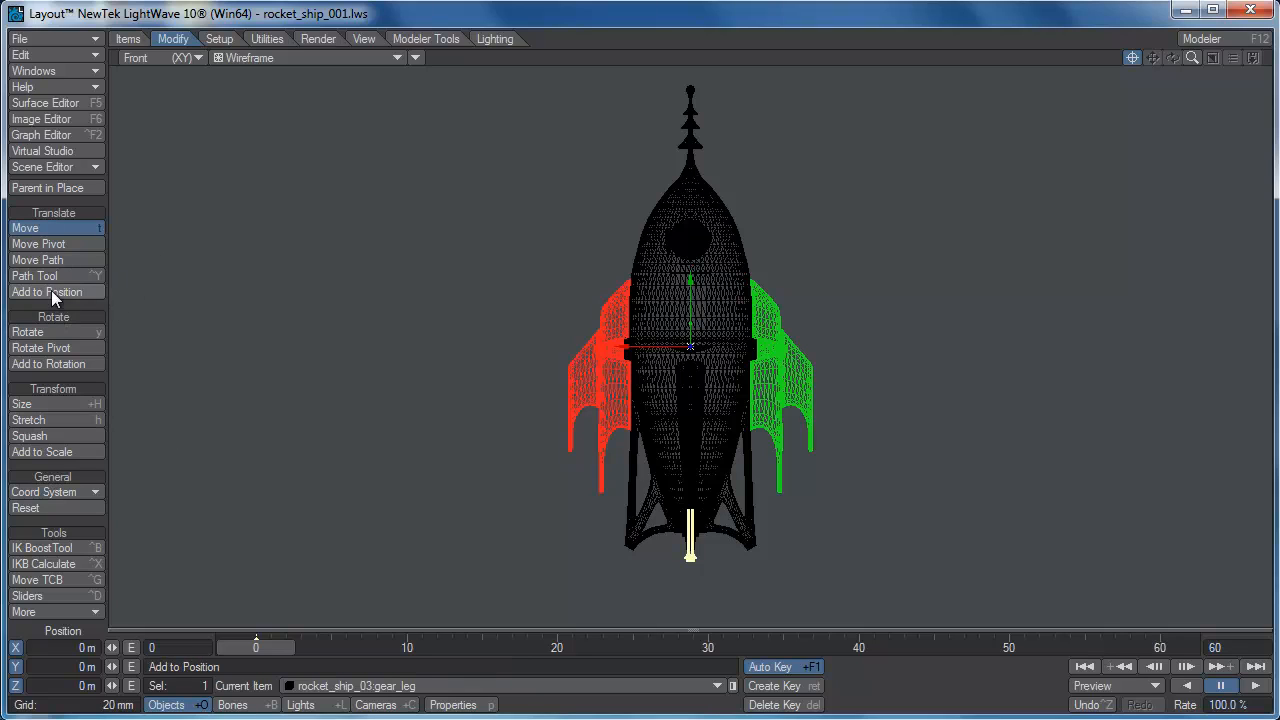
- Add a null object named gear_leg_rotate_parent
left_click(135, 40)
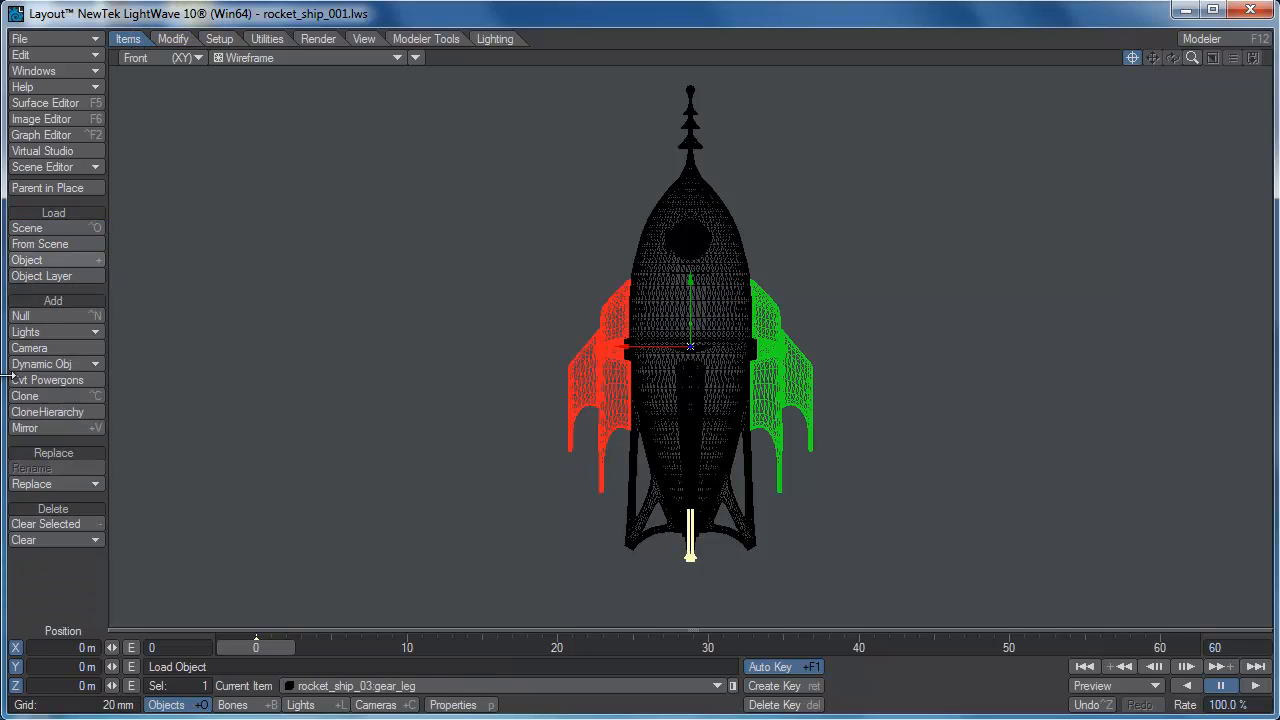
left_click(47, 314)
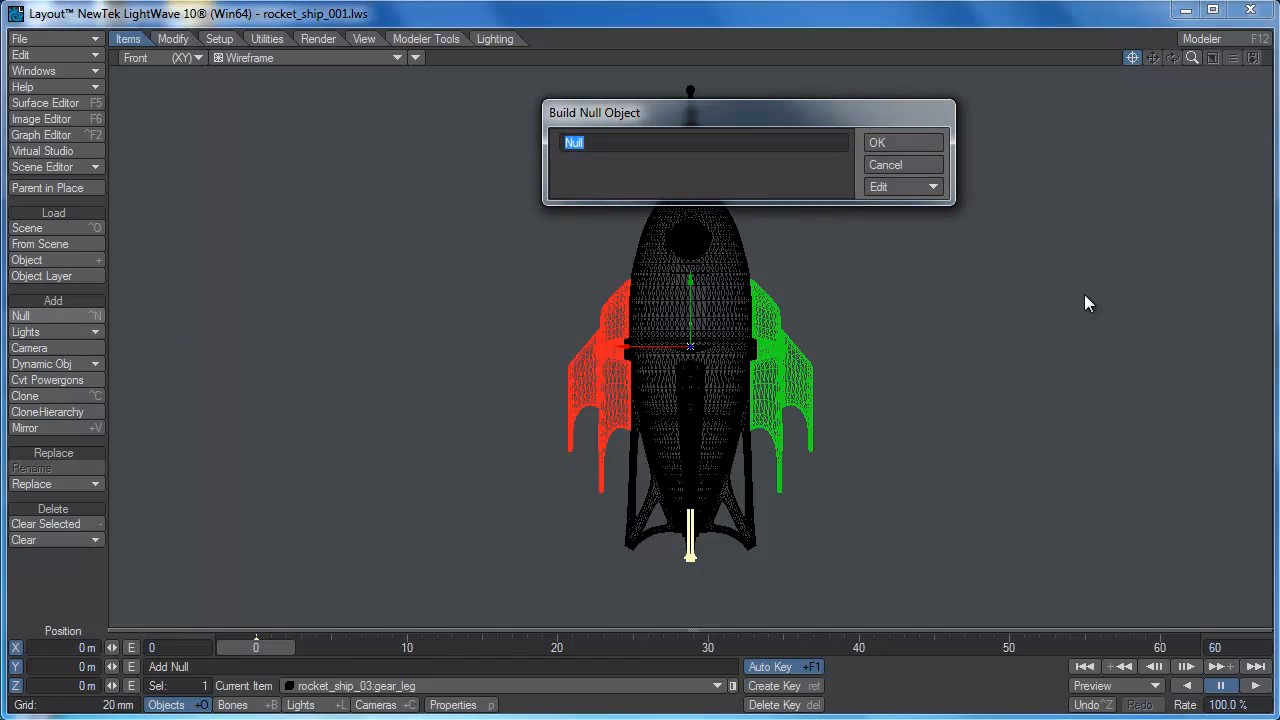
type("gear_letg_rotate_parent")
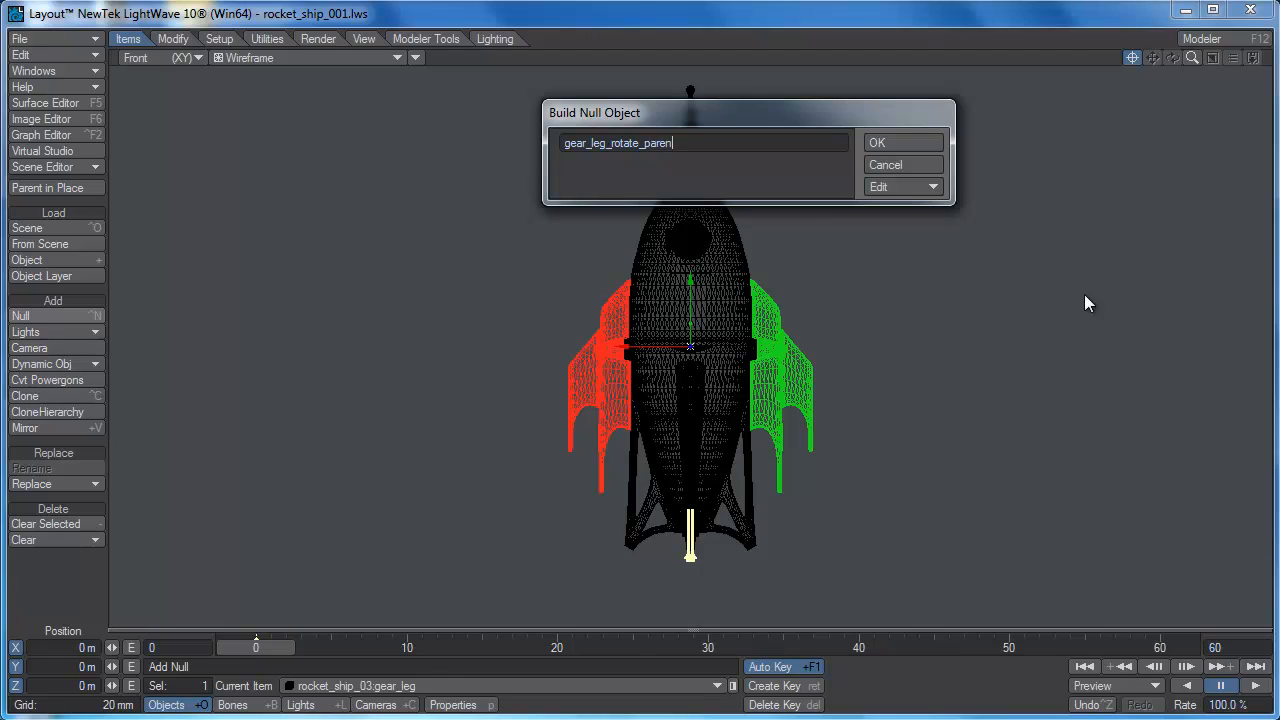
key("Return")
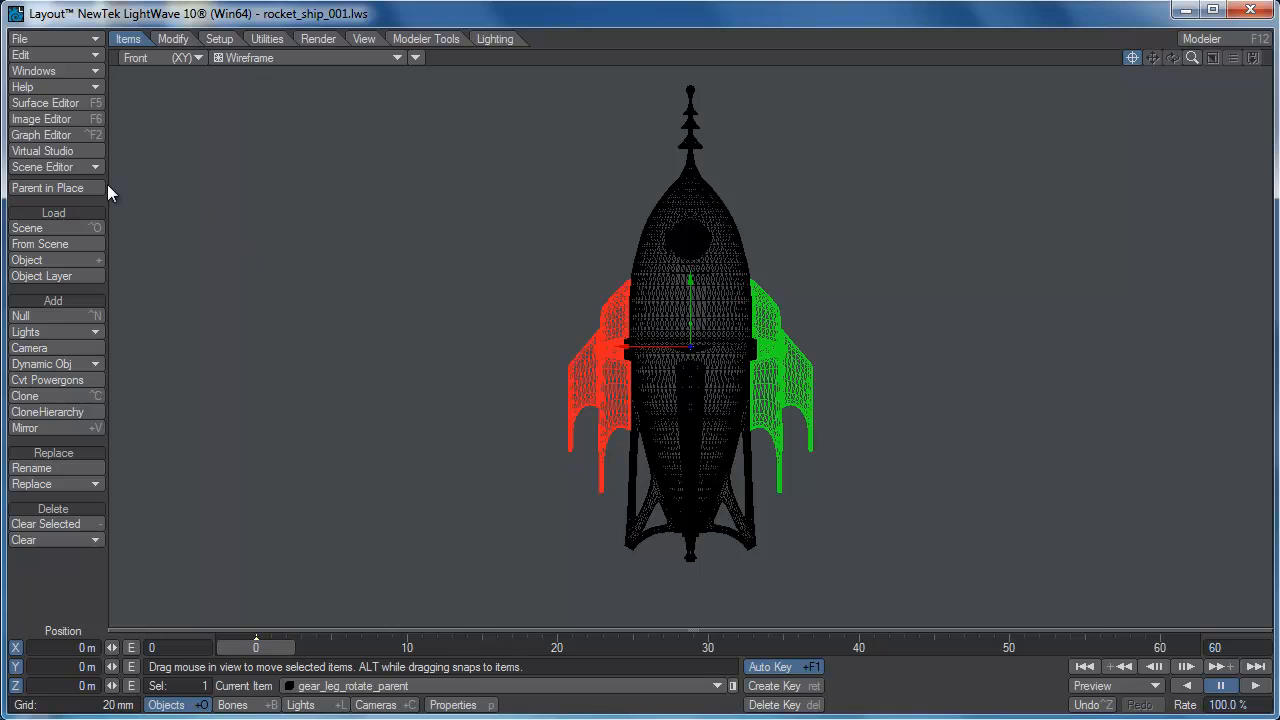
- Open the Scene Editor and parent the gear_leg_rotate_parent null to rocket_ship_03:body
left_click(83, 166)
left_click(83, 163)
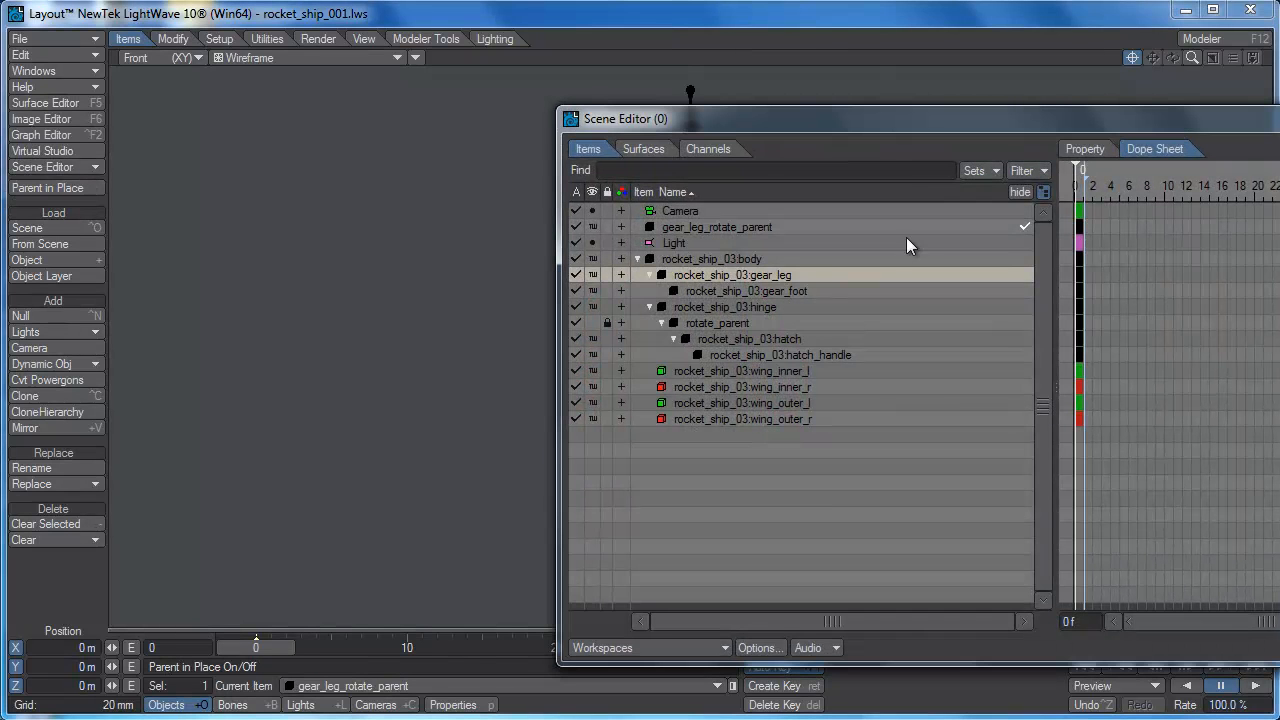
left_click_drag(880, 119, 927, 64)
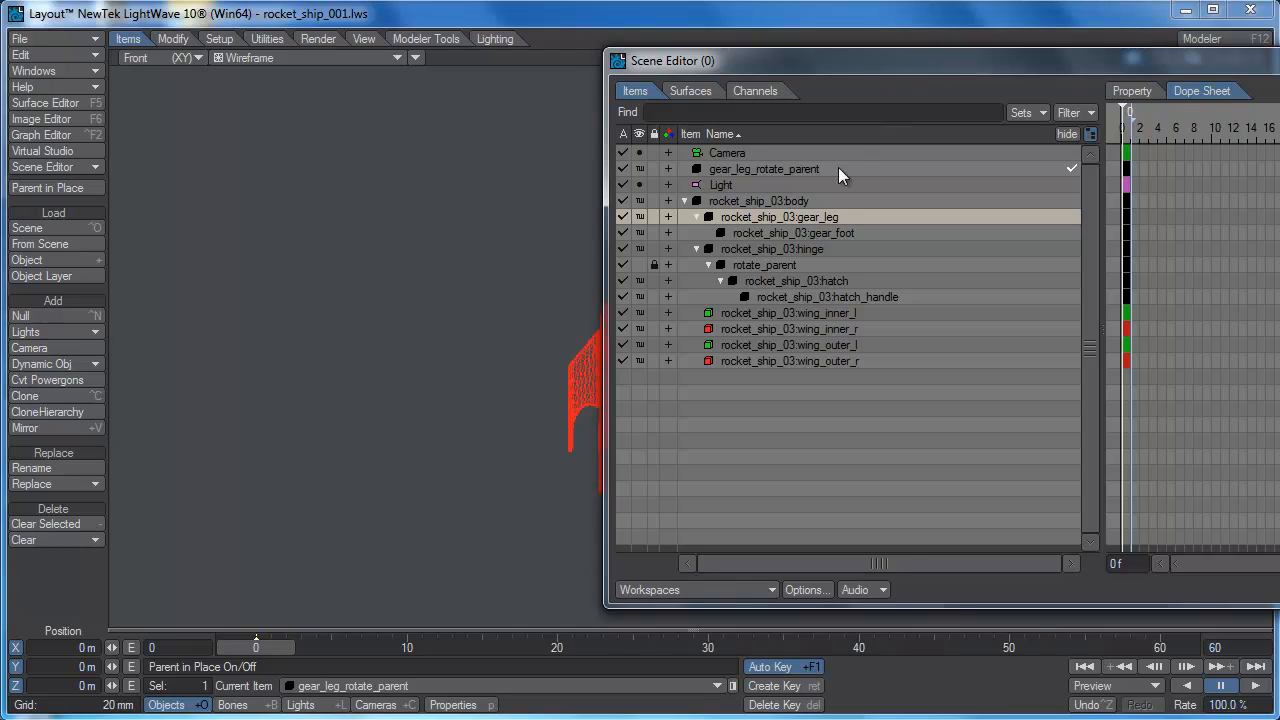
left_click(790, 169)
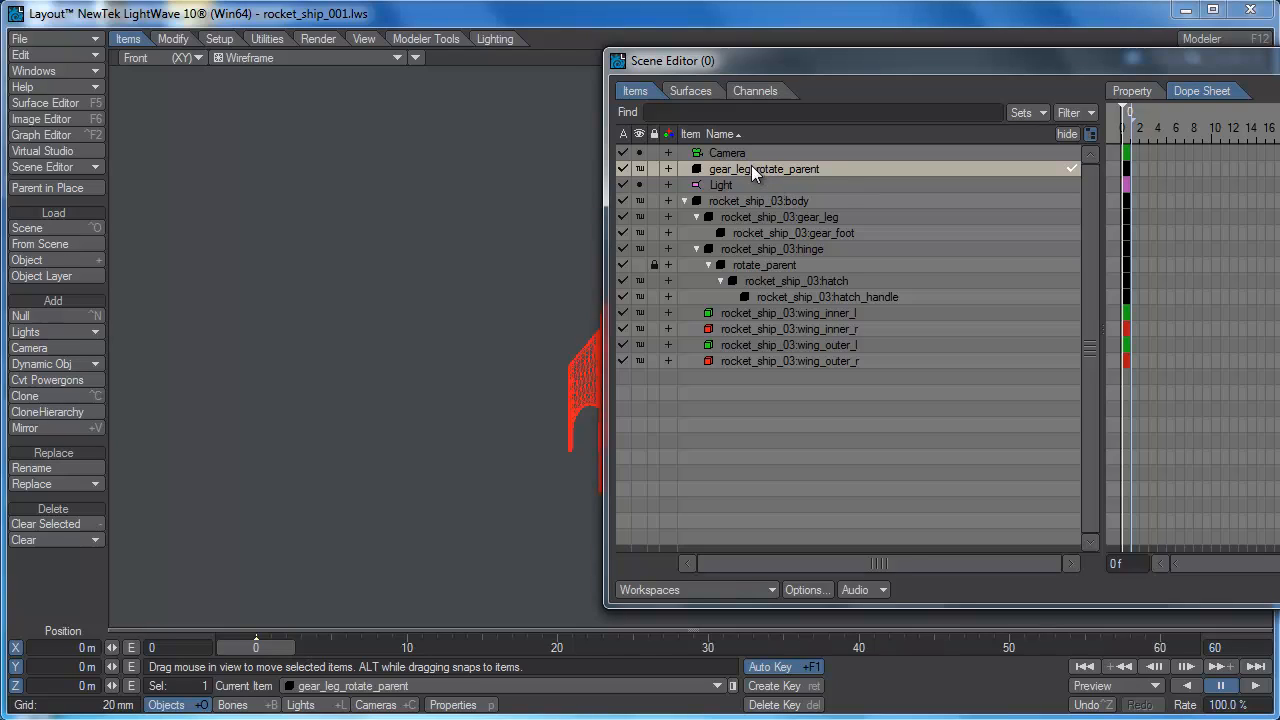
left_click_drag(751, 166, 768, 205)
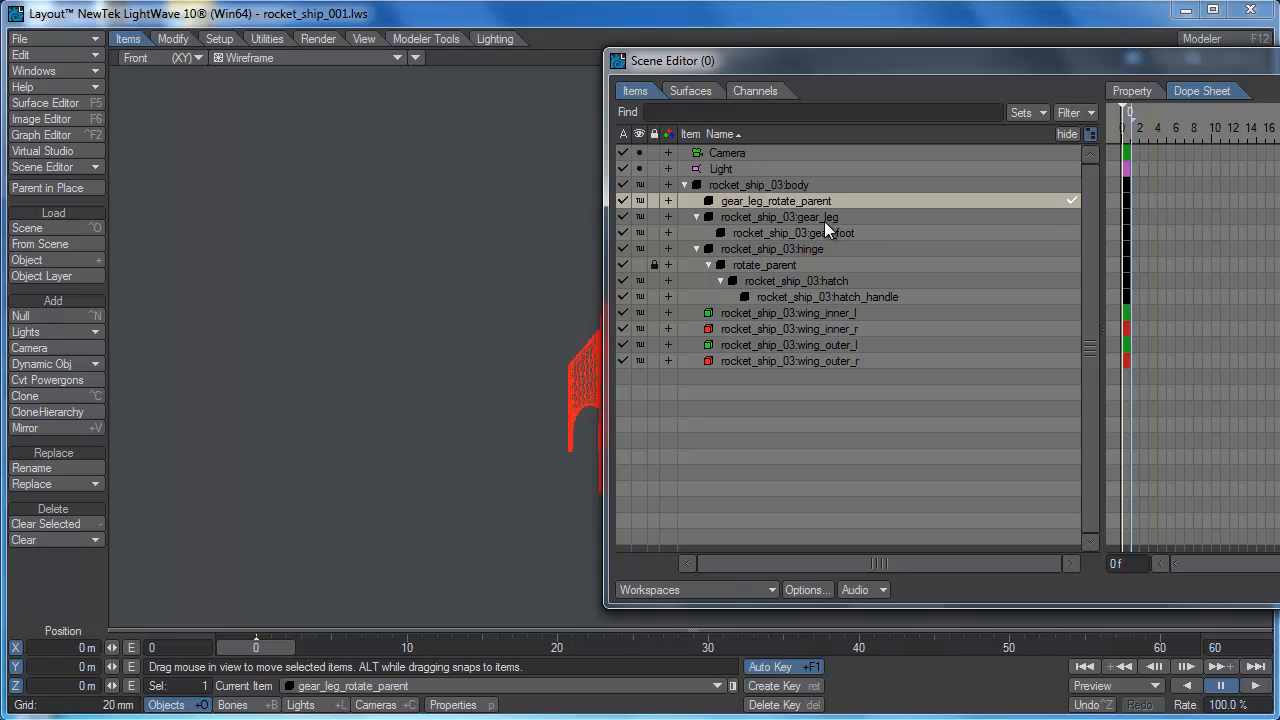
- Parent rocket_ship_03:gear_leg to gear_leg_rotate_parent and close the Scene Editor
left_click(779, 217)
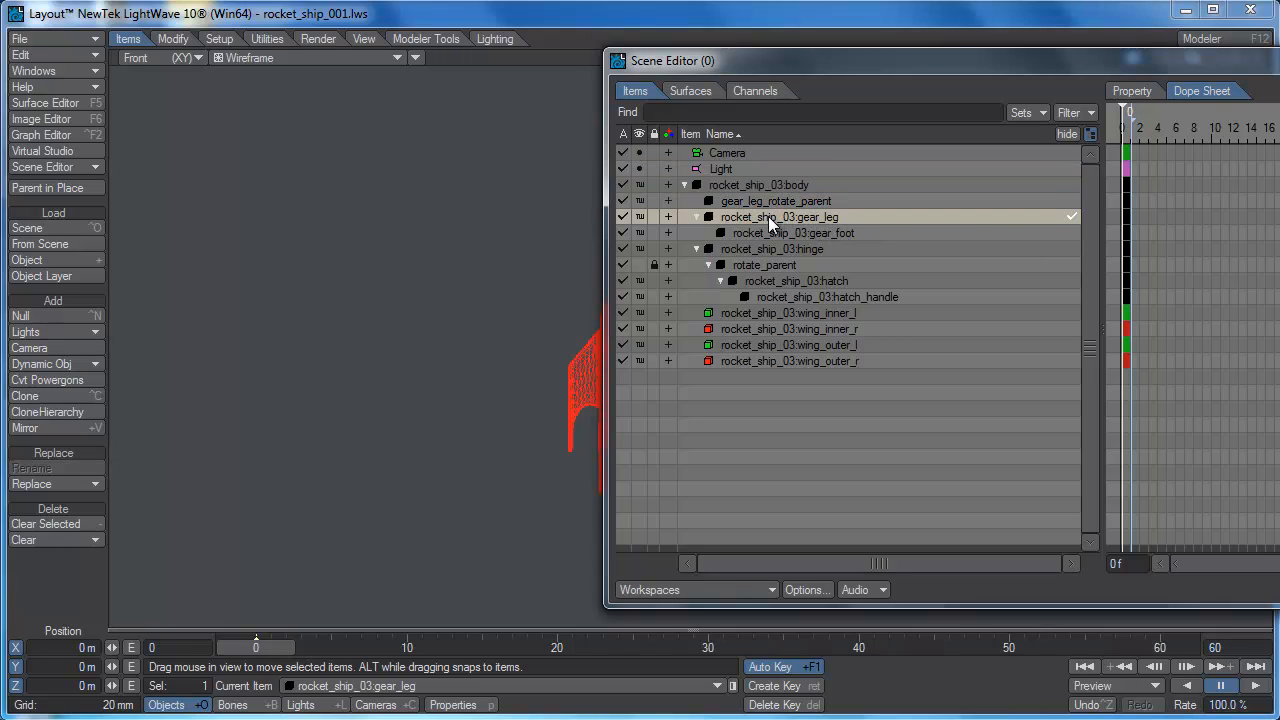
left_click_drag(768, 216, 797, 203)
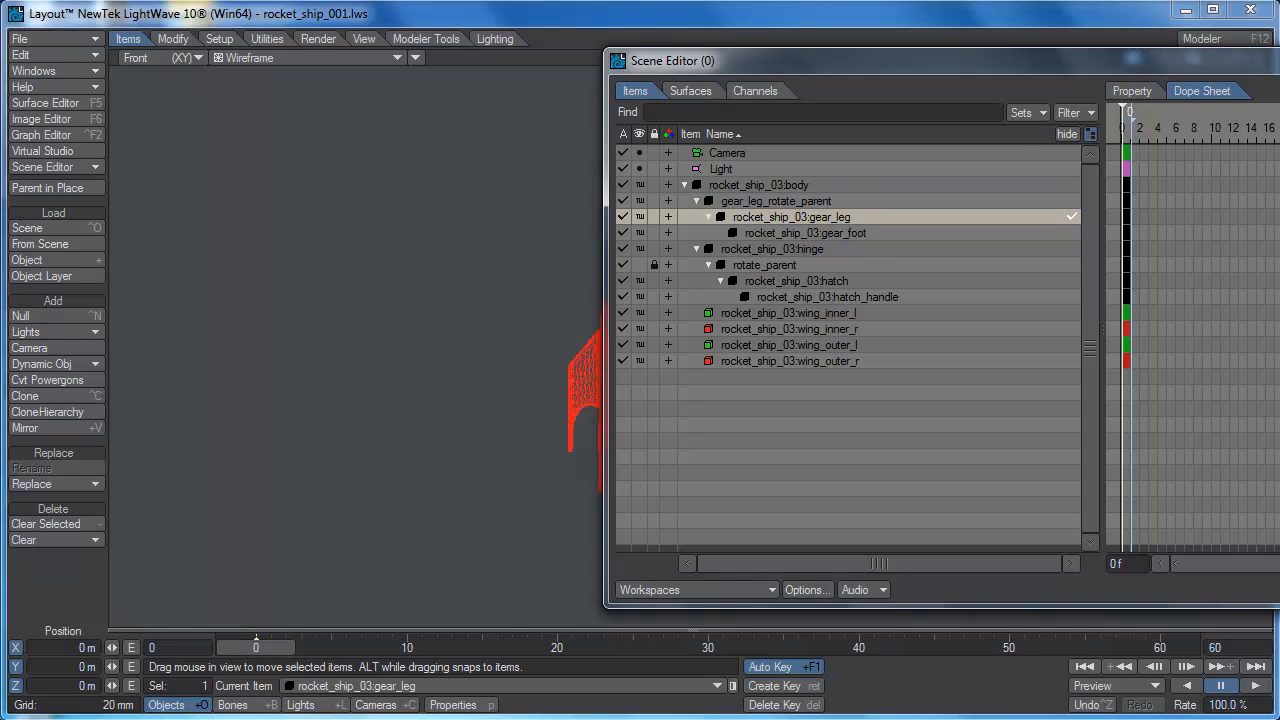
key("ctrl+F1")
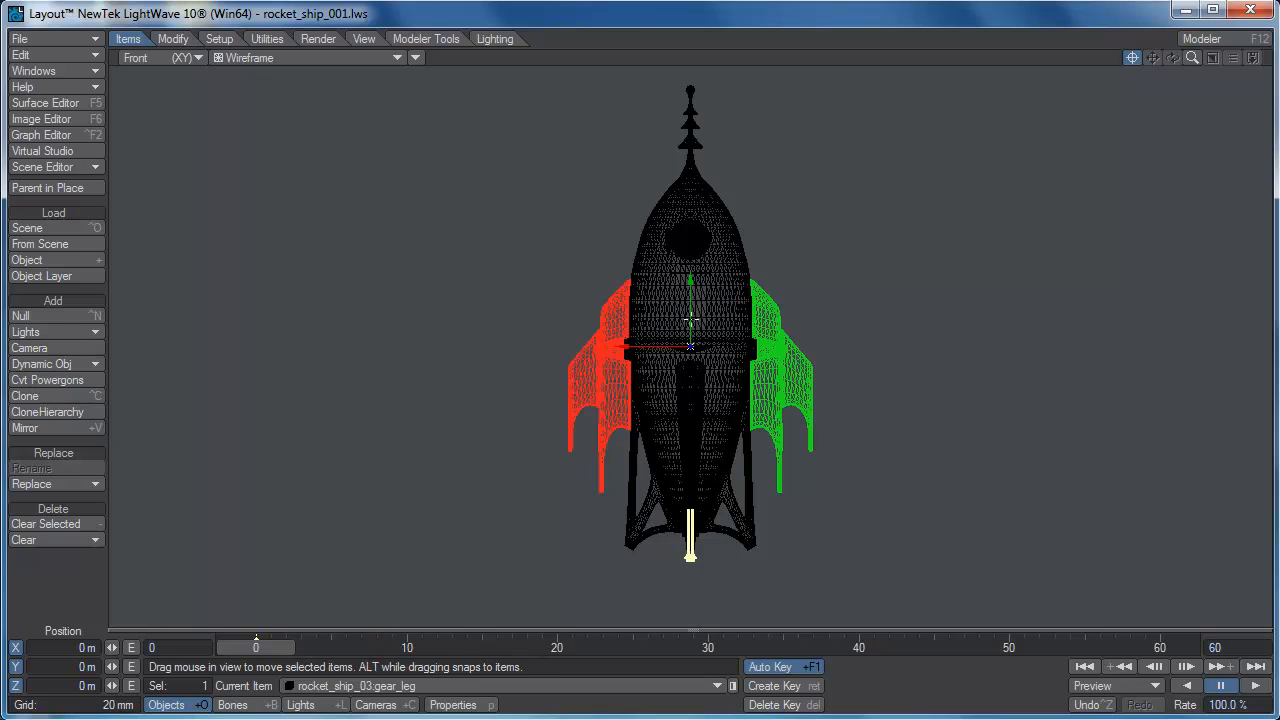
left_click_drag(690, 321, 690, 500)
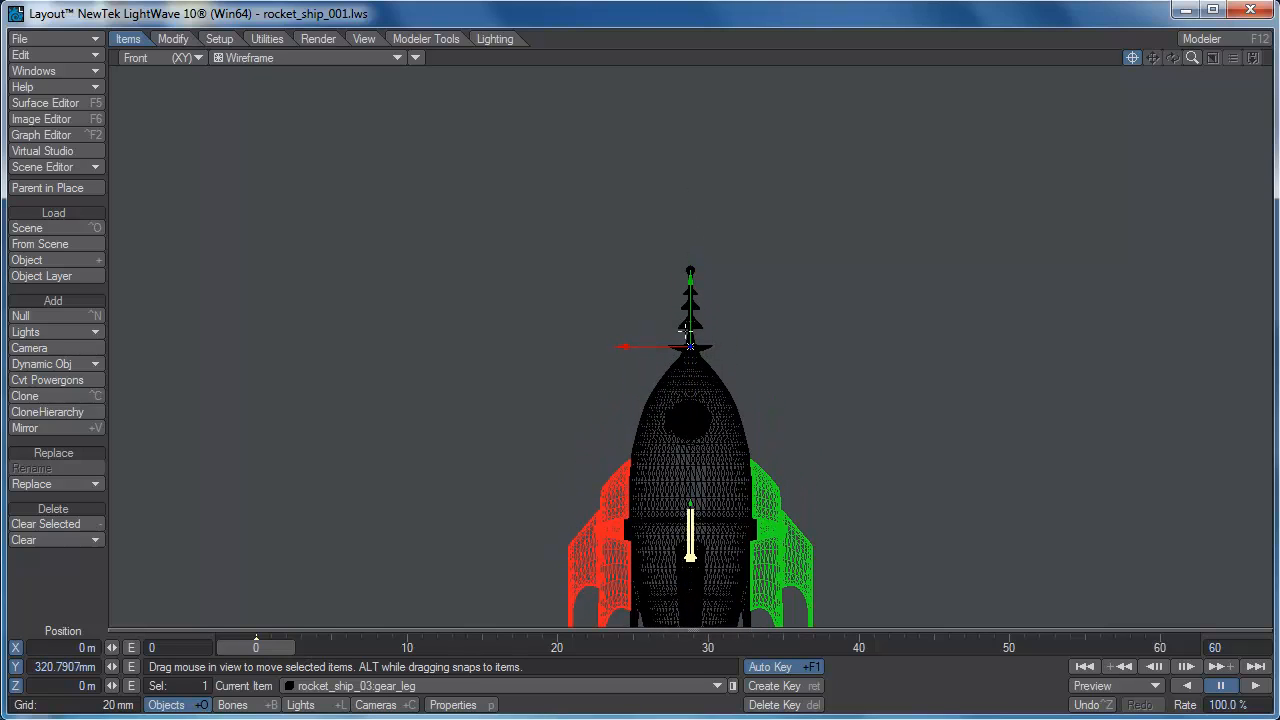
key("ctrl+z")
key("shift+h")
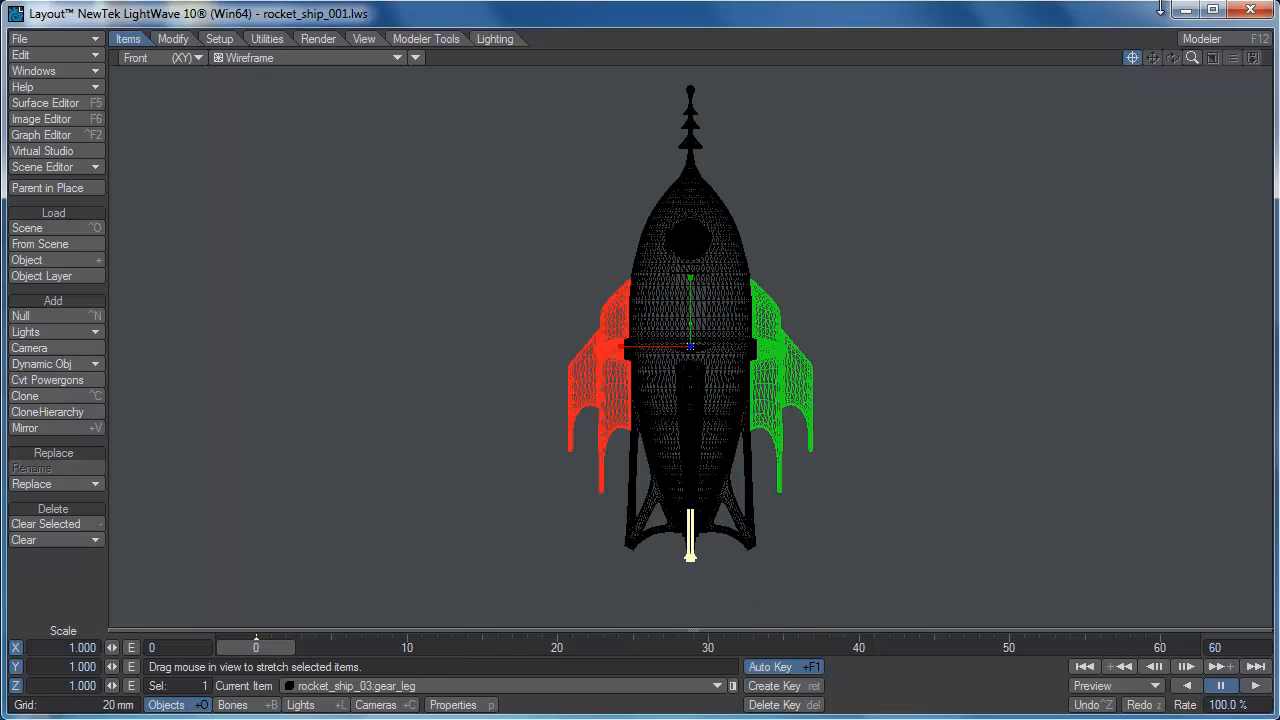
- Switch to Modeler and show only the gear_leg layer in the four-viewport layout
left_click(1203, 40)
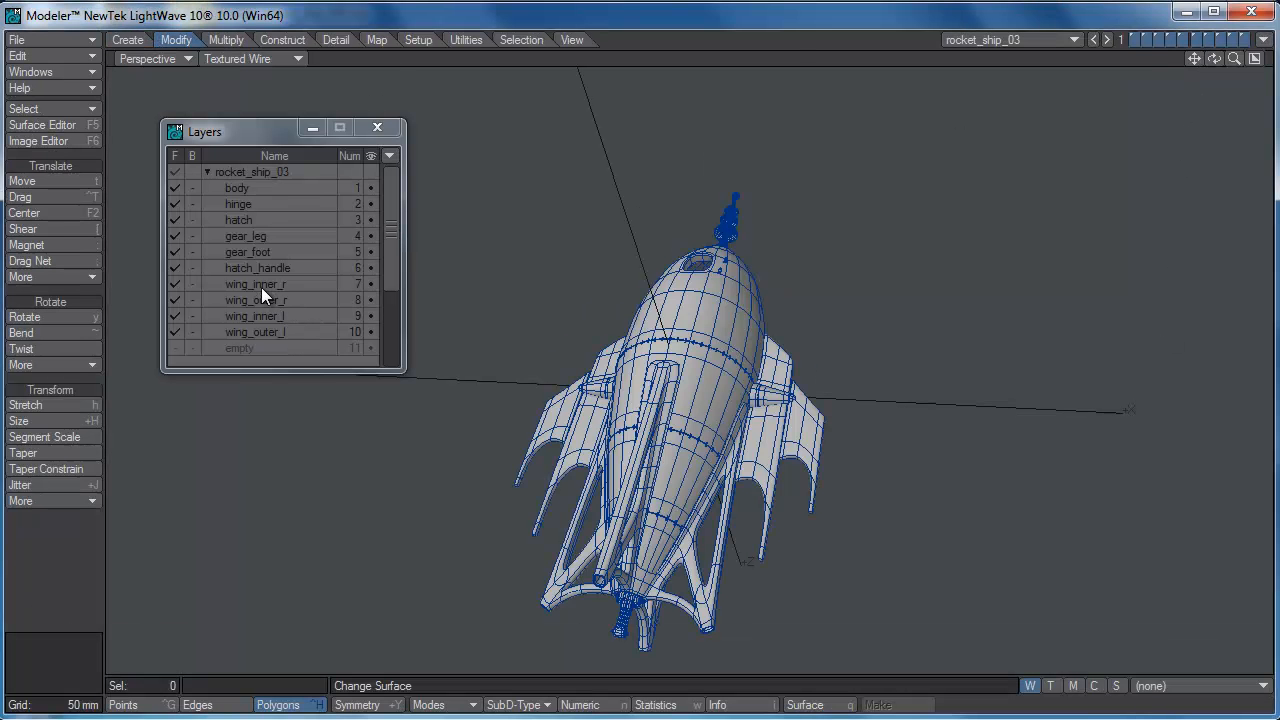
left_click(266, 238)
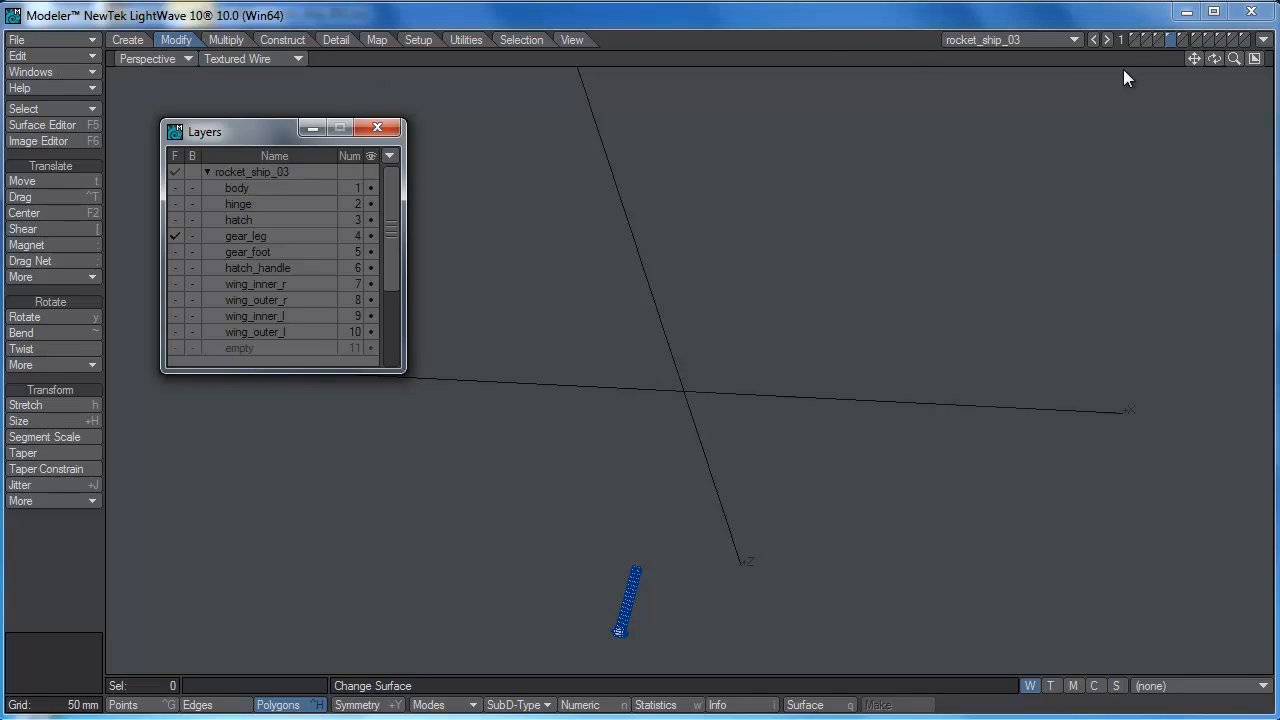
left_click(1254, 58)
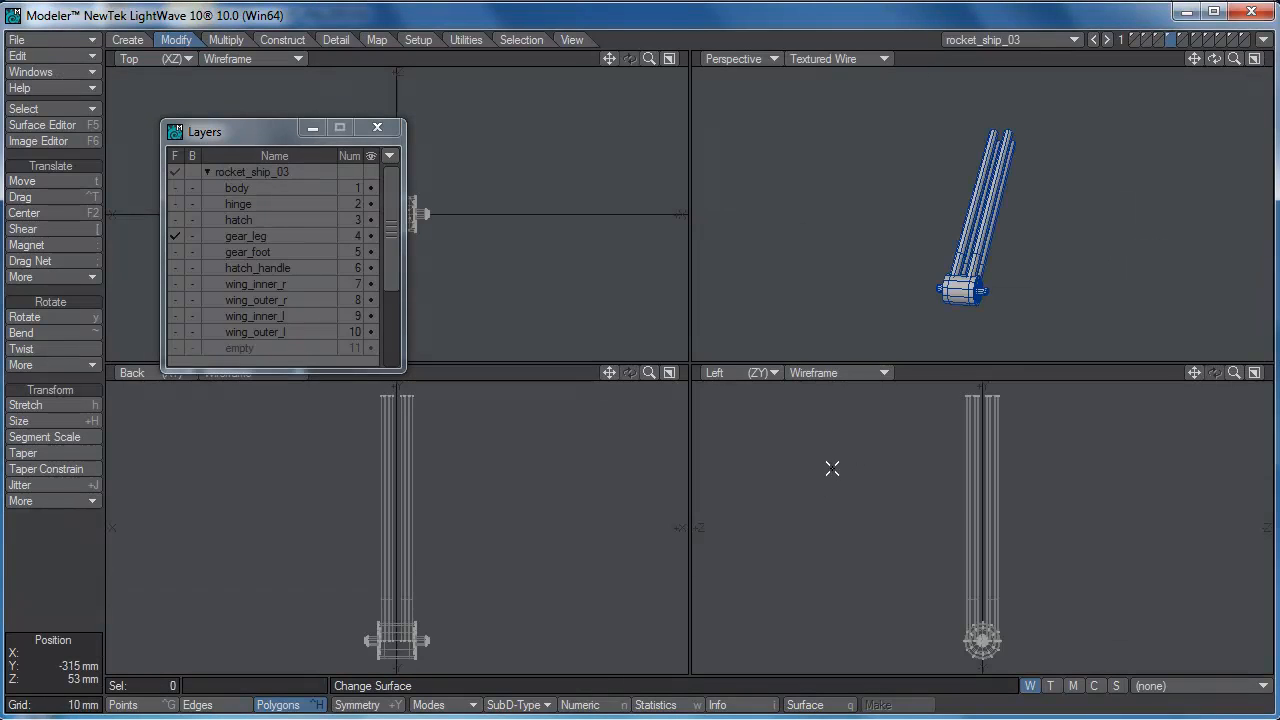
- Move the gear_leg geometry up 320 mm along Y so it sits around the origin, and save the object
key("comma")
key("comma")
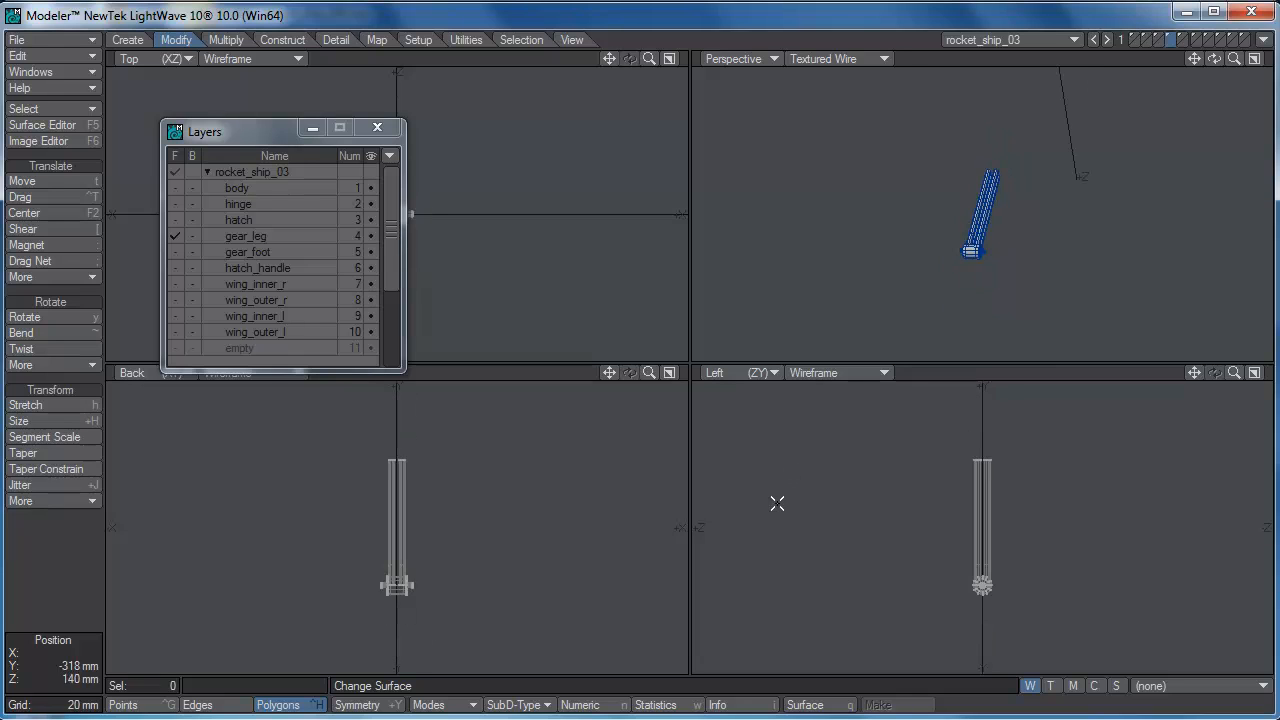
key("comma")
key("comma")
key("t")
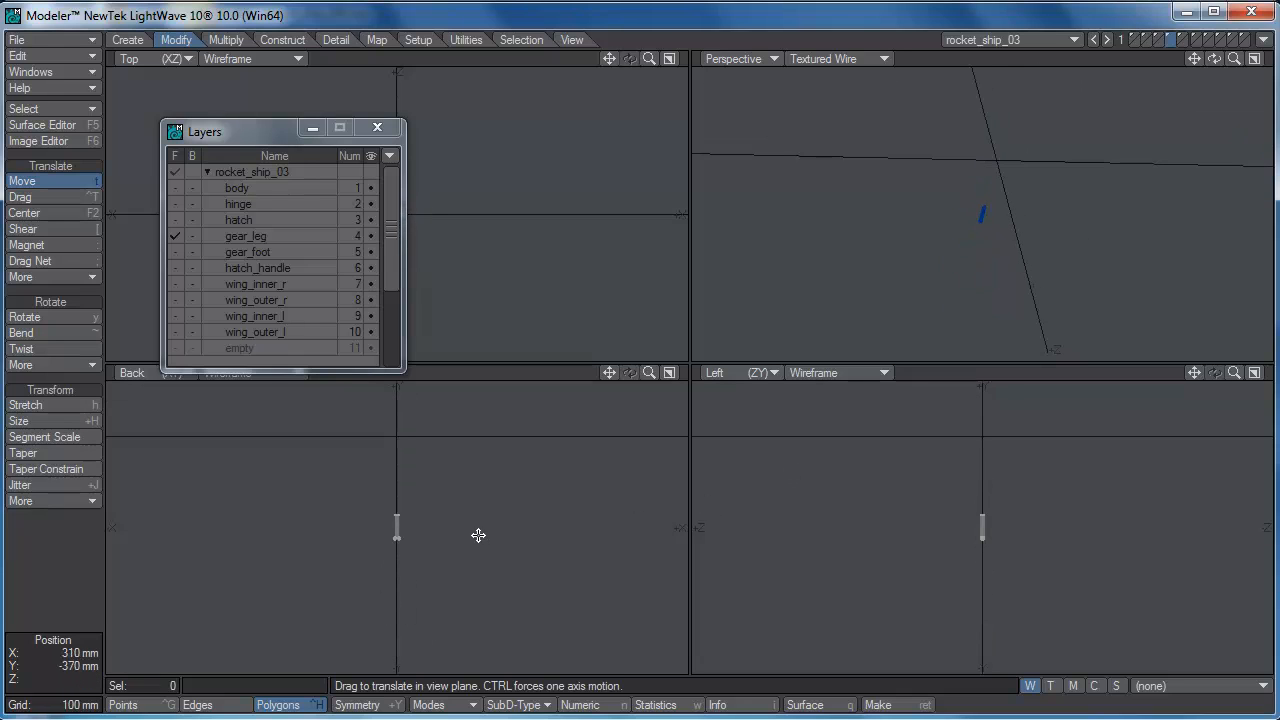
left_click_drag(478, 535, 478, 446)
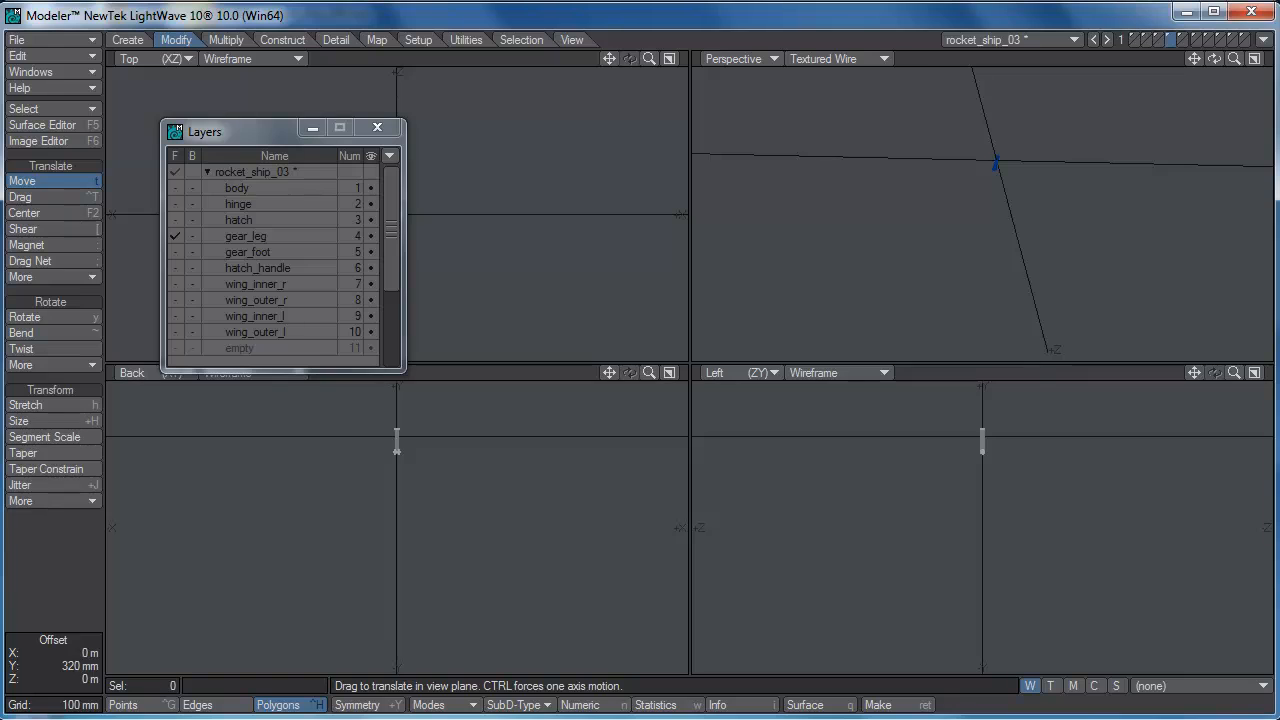
key("a")
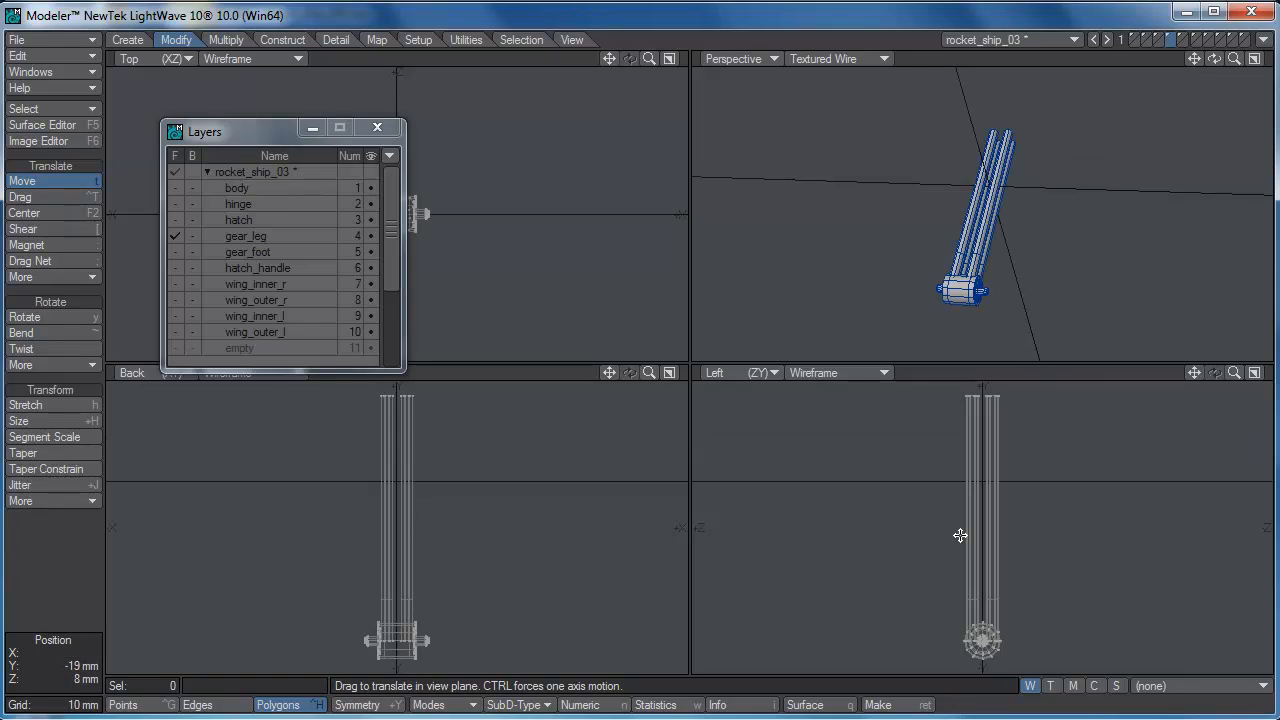
key("s")
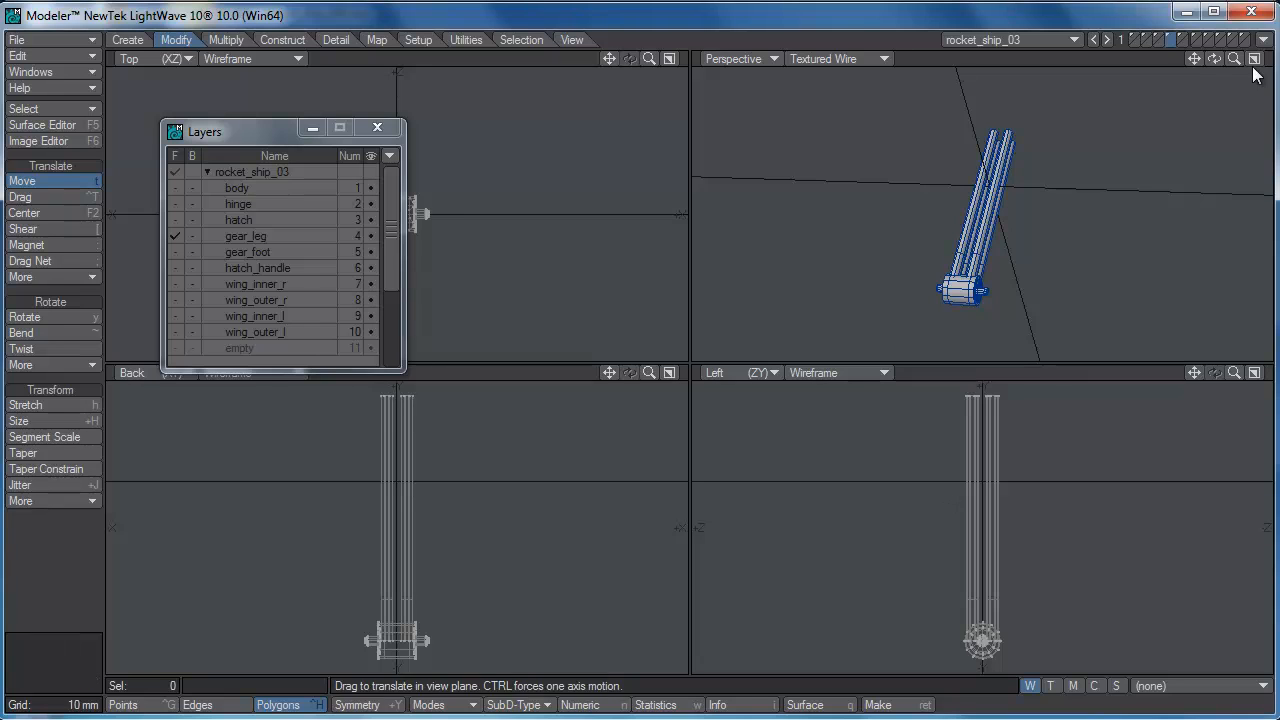
- Switch back to Layout and move the gear_leg_rotate_parent null straight down to about Y -333 mm
left_click(1264, 40)
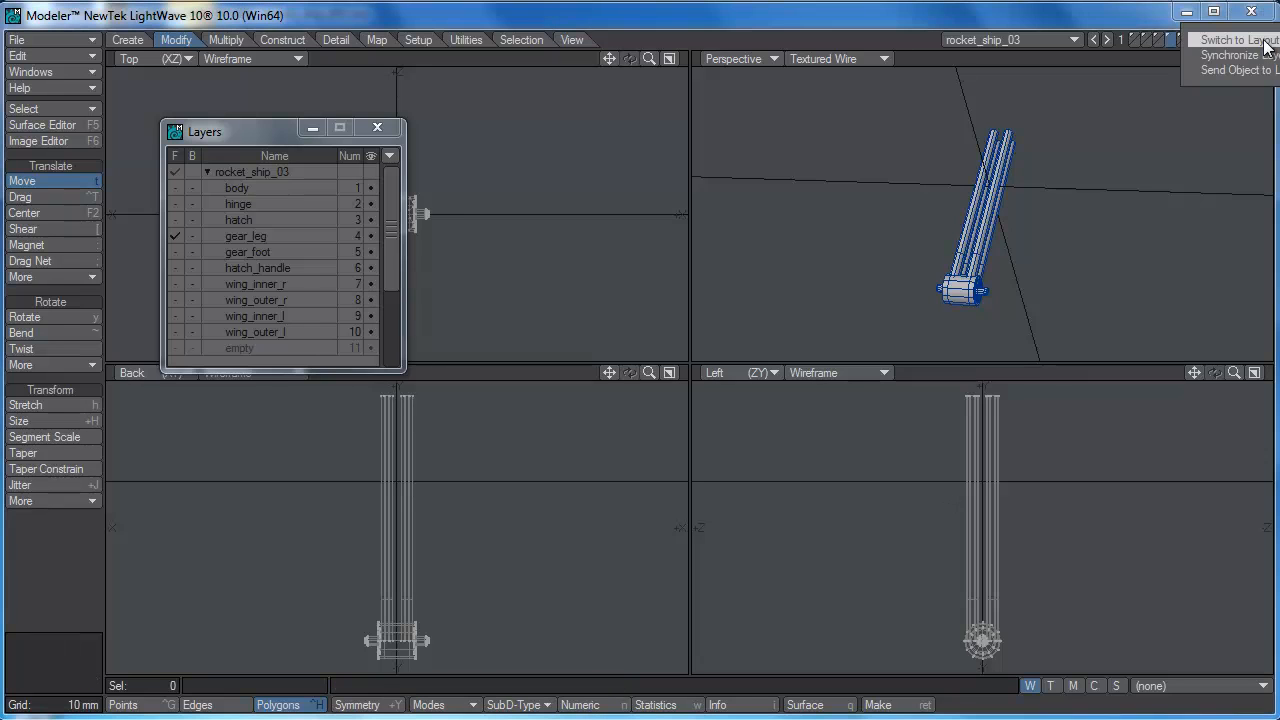
left_click(1250, 41)
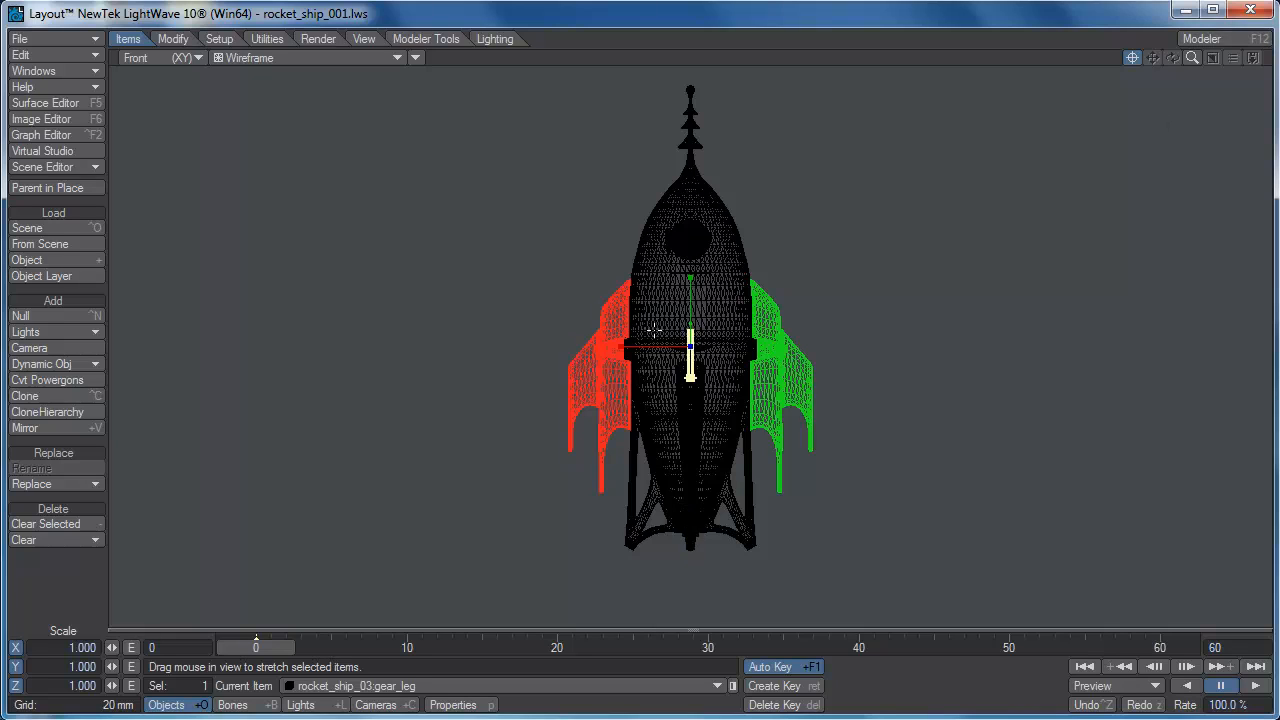
left_click(436, 686)
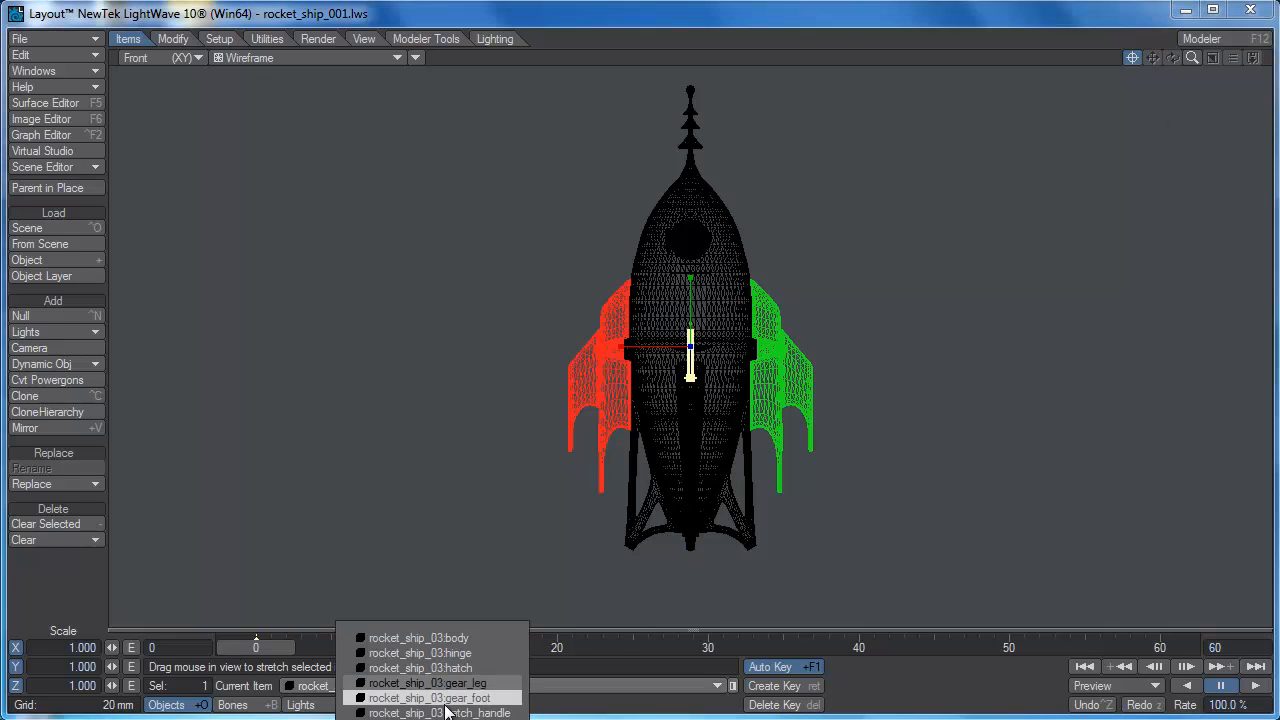
left_click(646, 392)
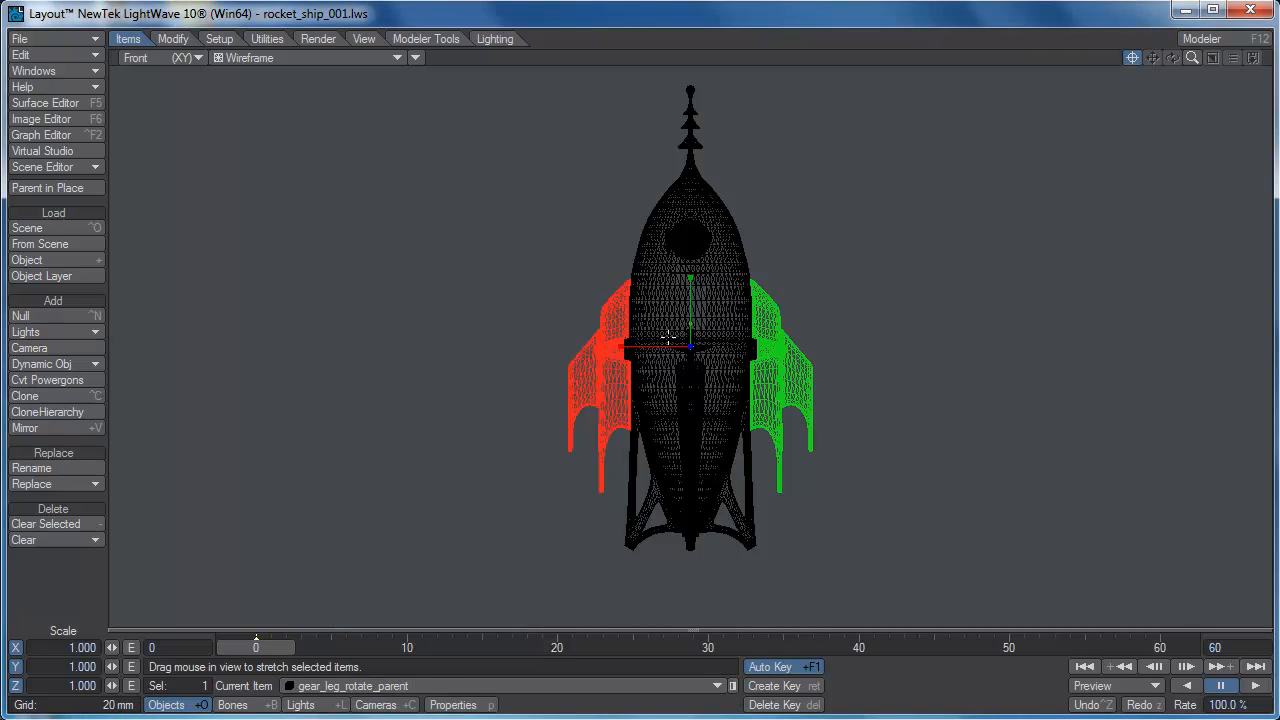
key("t")
left_click_drag(694, 286, 694, 101)
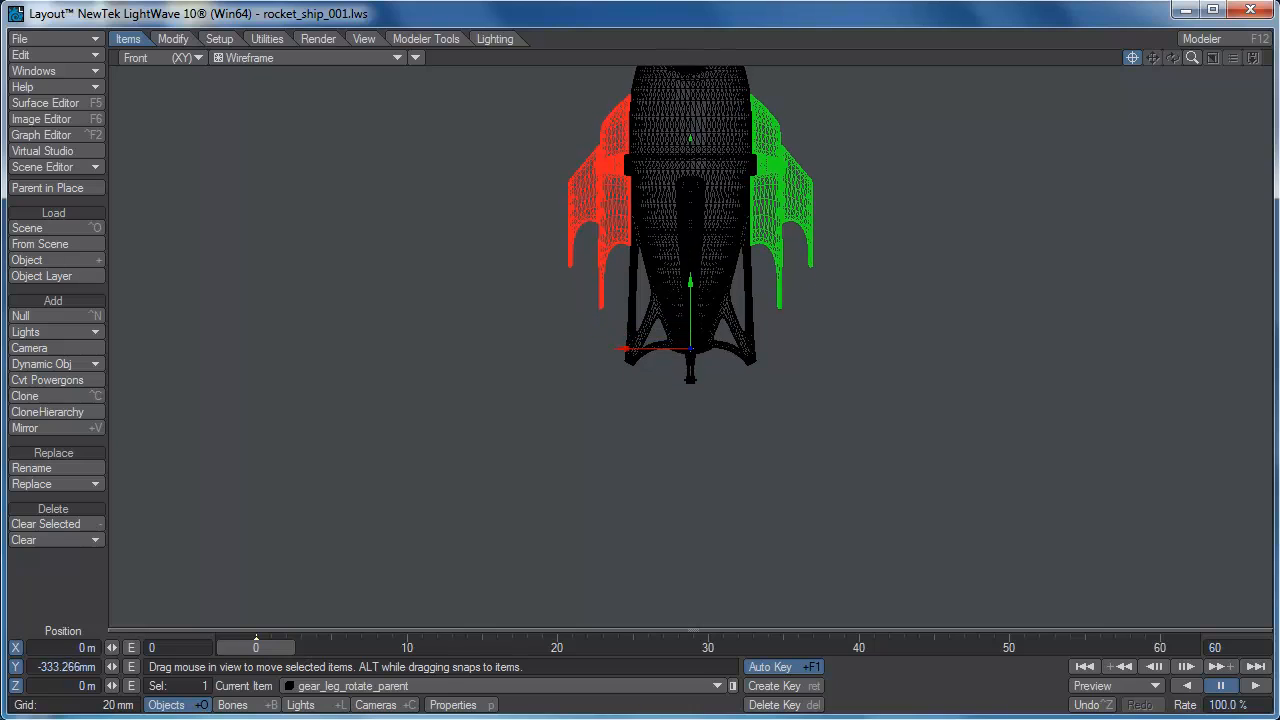
- Place the gear foot at the leg's lower end and move gear_leg_rotate_parent to about X -119 mm, Y -365 mm
left_click_drag(685, 335, 697, 287)
left_click(690, 347)
key("Up")
key("Up")
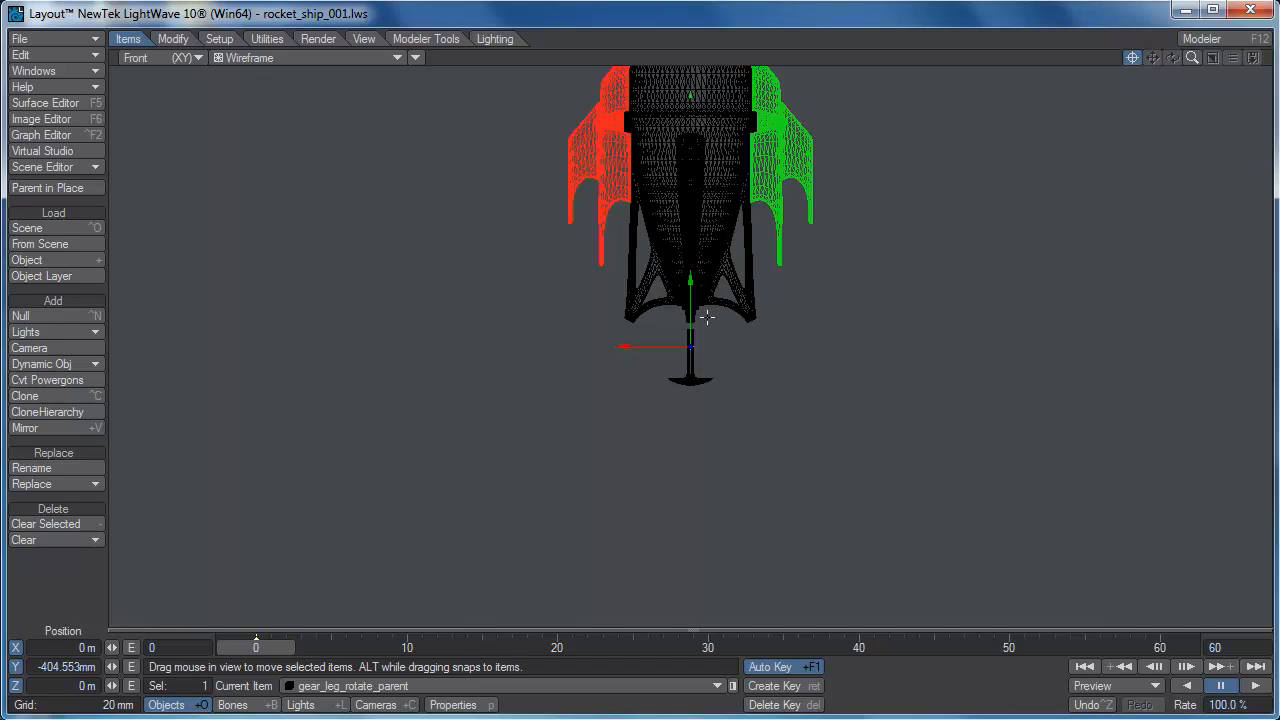
left_click_drag(646, 346, 703, 317)
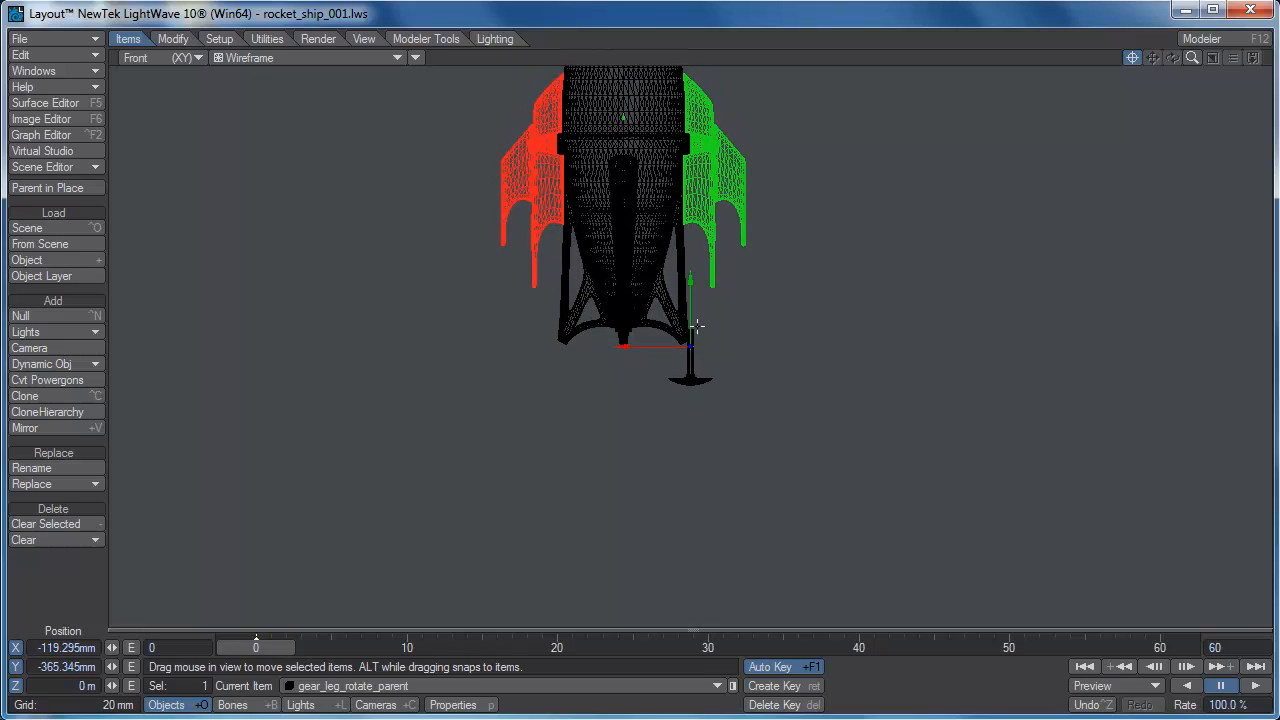
- Rotate gear_leg_rotate_parent to a bank of about -28.4° and shift it to about X -115 mm, Y -368 mm
scroll(694, 347, "up", 10)
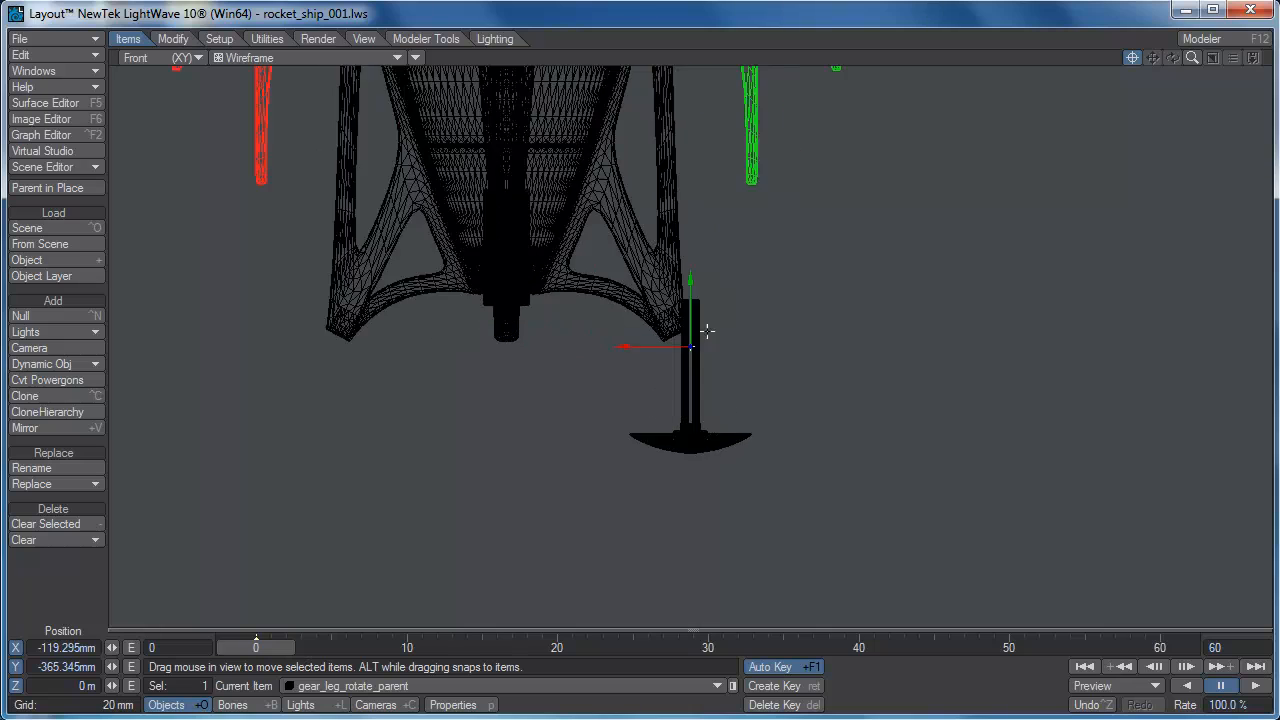
scroll(675, 321, "down", 2)
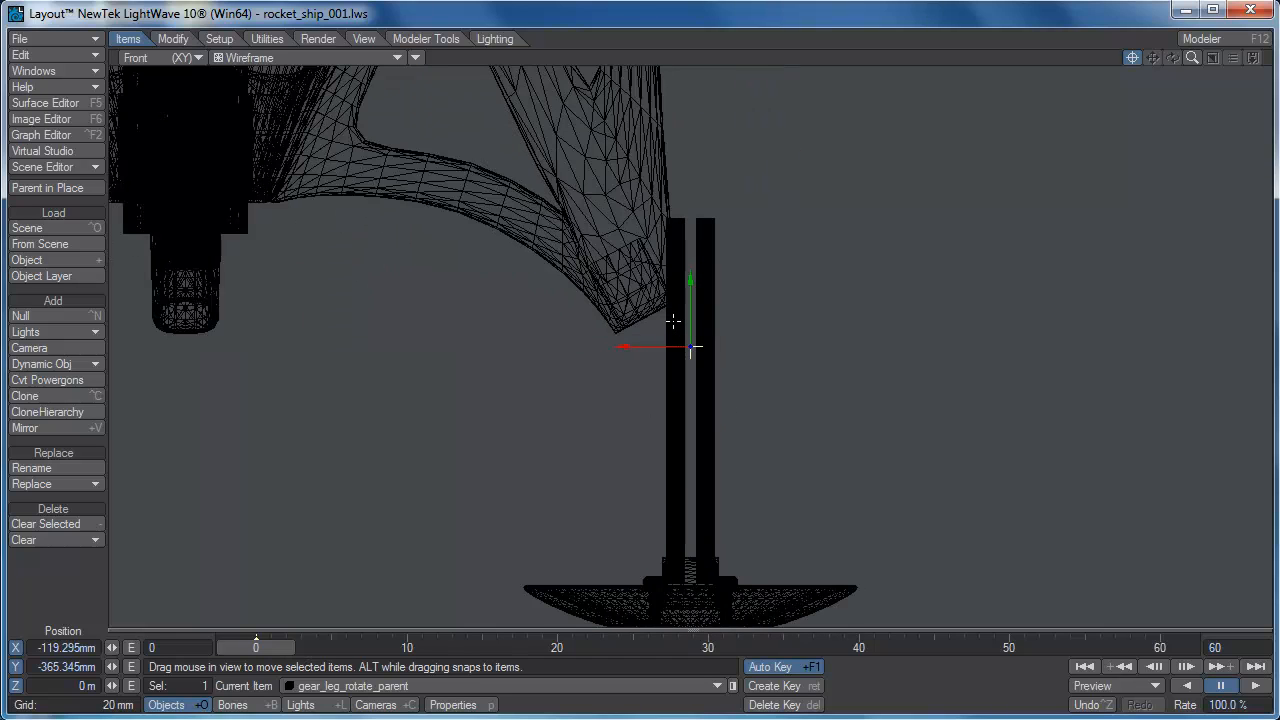
key("y")
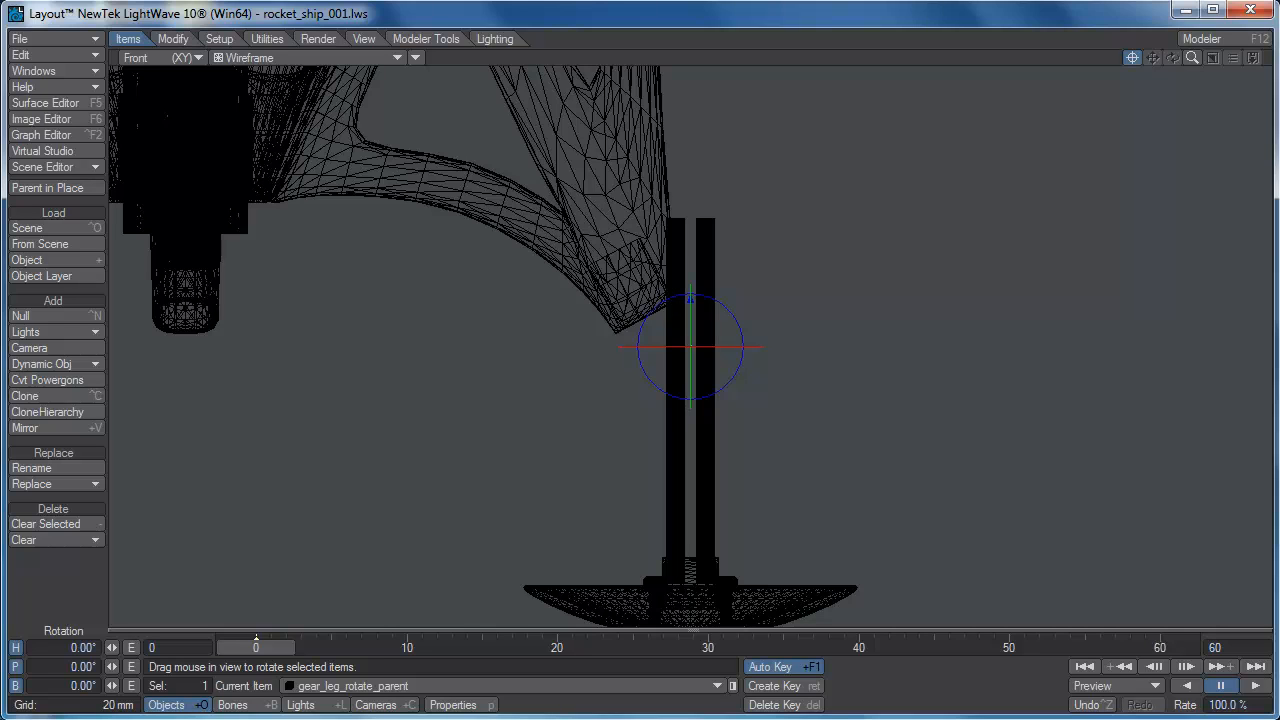
left_click_drag(690, 347, 690, 347)
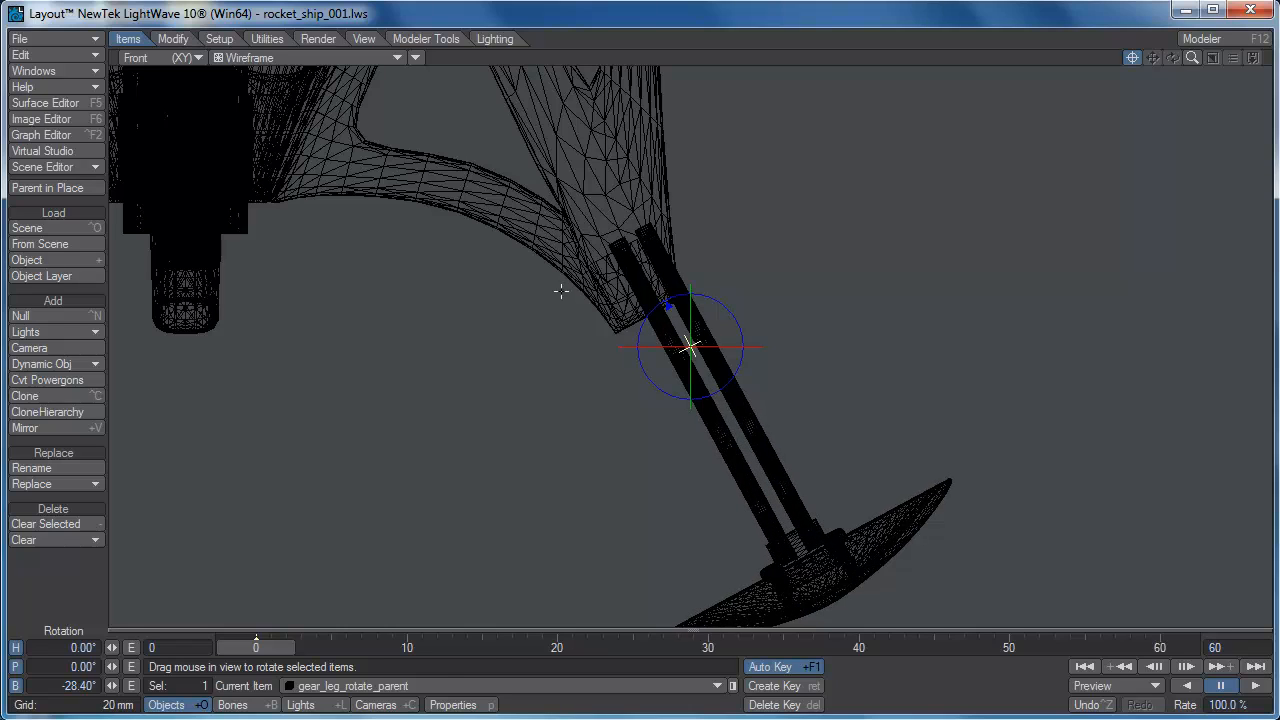
key("t")
left_click_drag(692, 347, 692, 347)
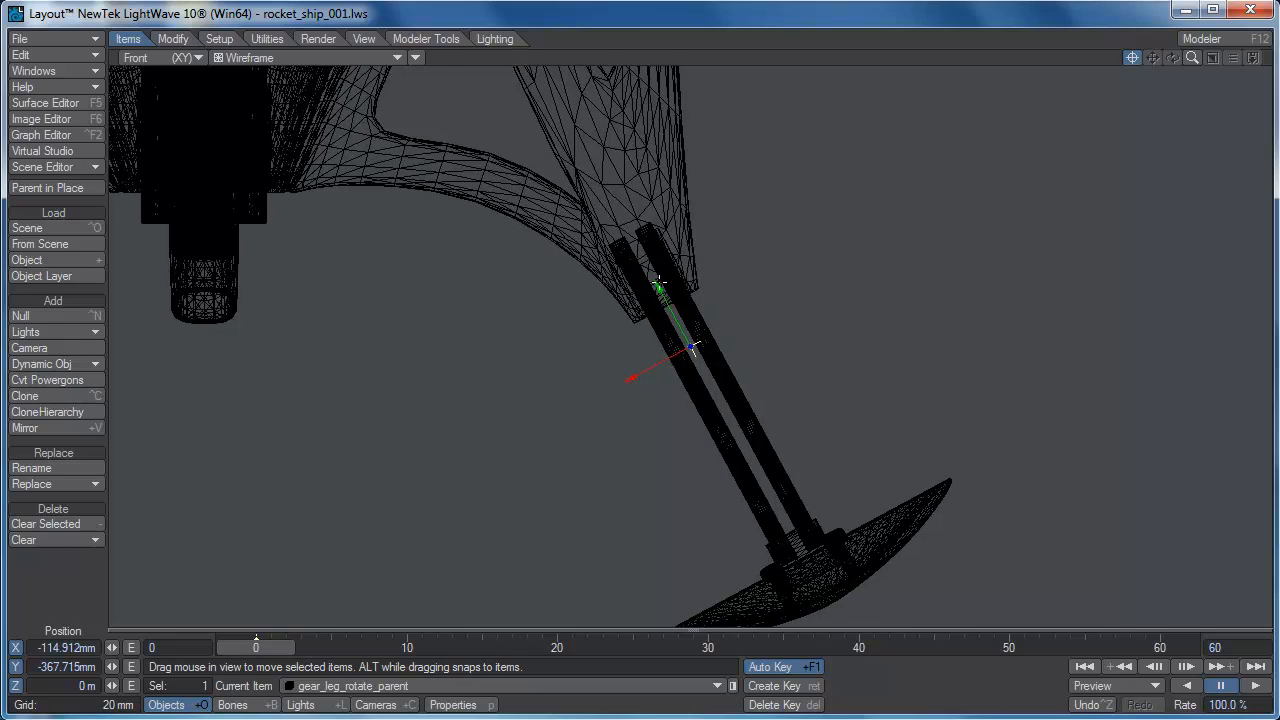
- Examine the leg's fit in the rocket's strut up close in Wireframe, then in a Shaded Solid Perspective view
key("g")
key("period")
key("period")
key("period")
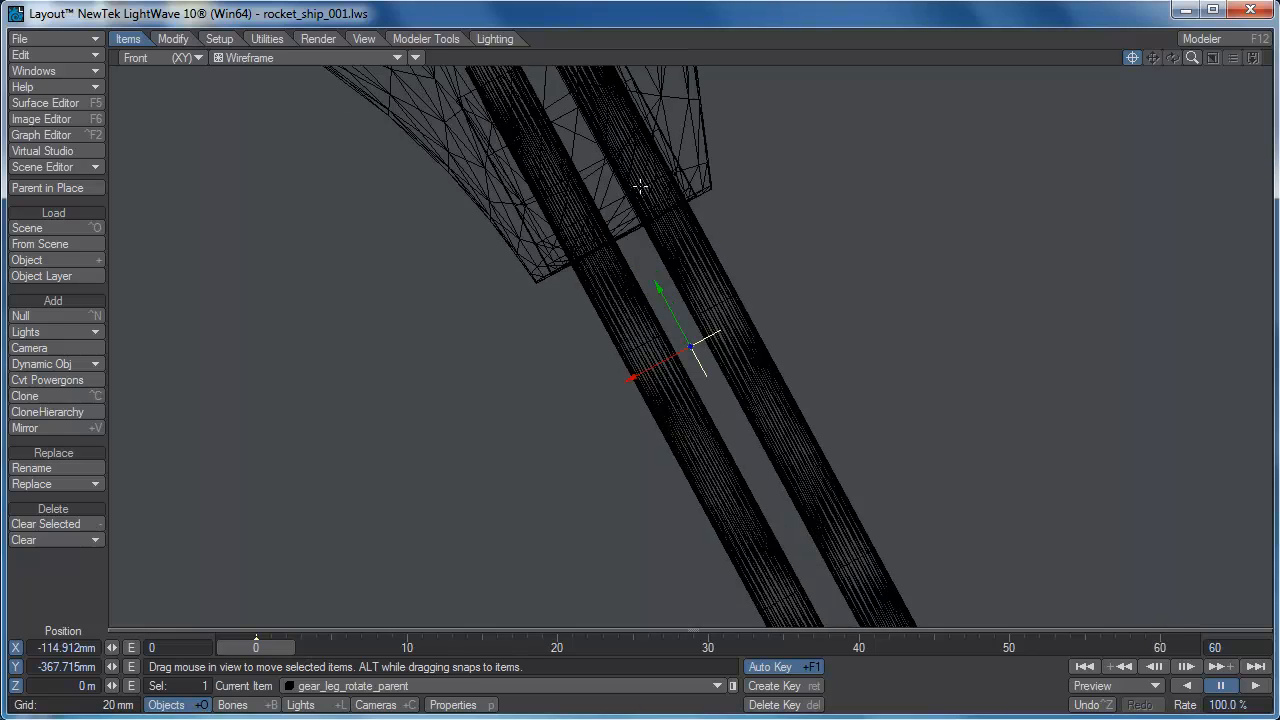
key("comma")
key("comma")
key("comma")
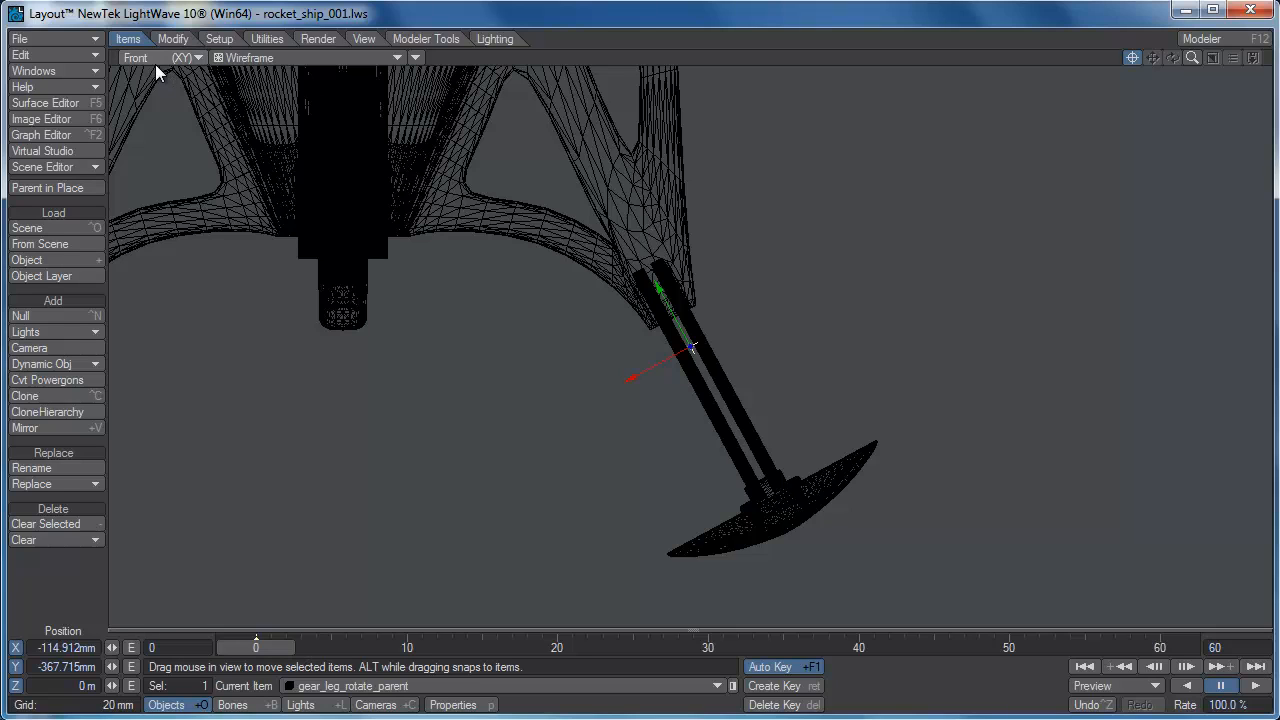
left_click(284, 58)
left_click(260, 90)
left_click(149, 53)
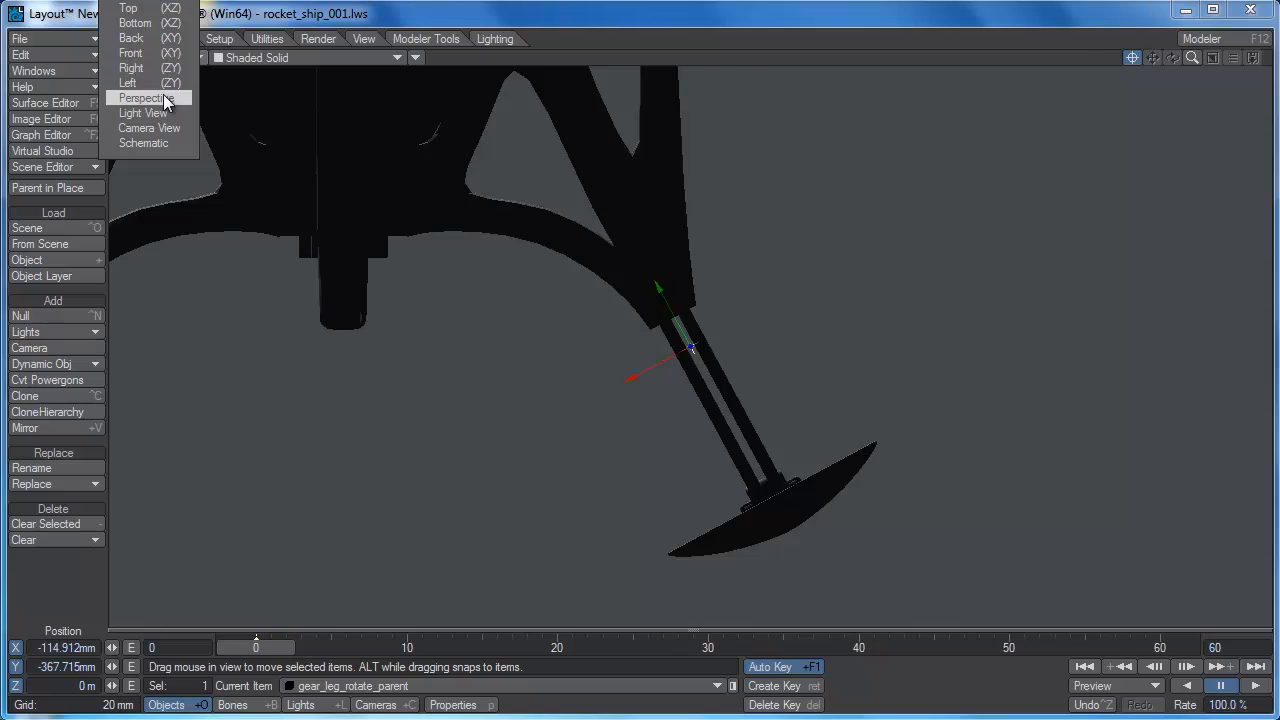
left_click(146, 97)
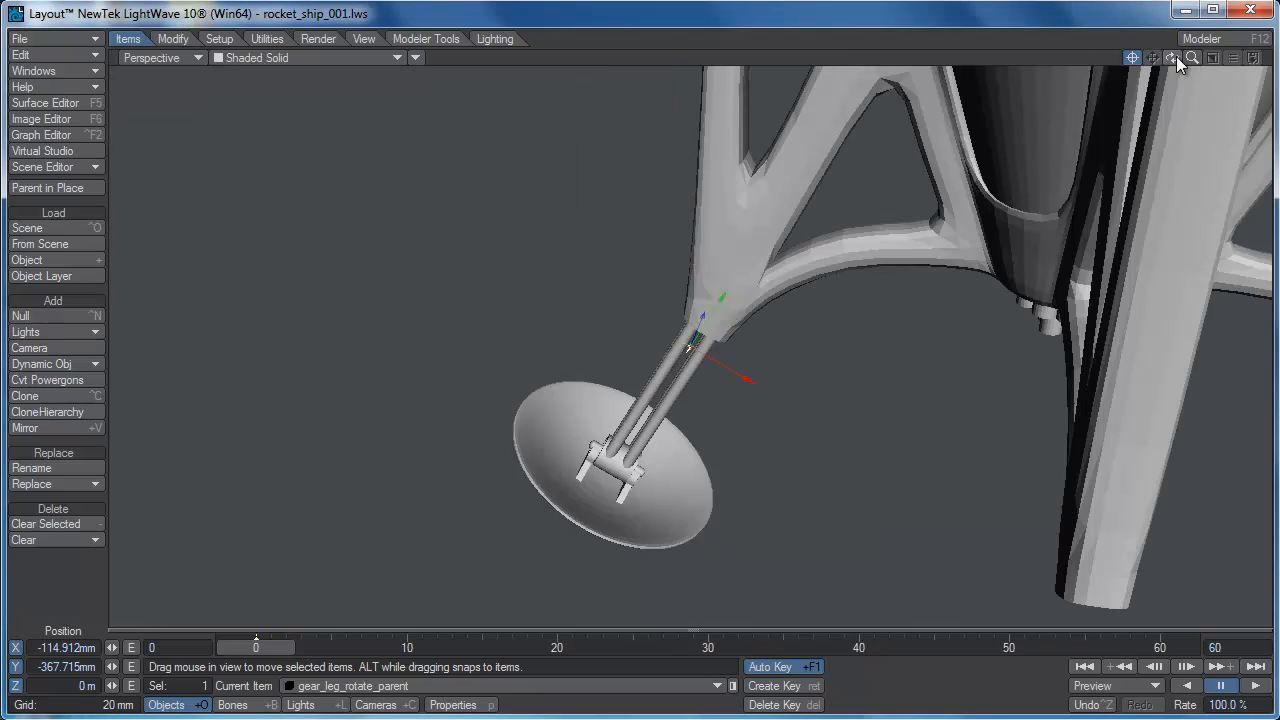
mouse_move(1172, 57)
left_mouse_down()
mouse_move(1250, 60)
mouse_move(1195, 60)
left_mouse_up()
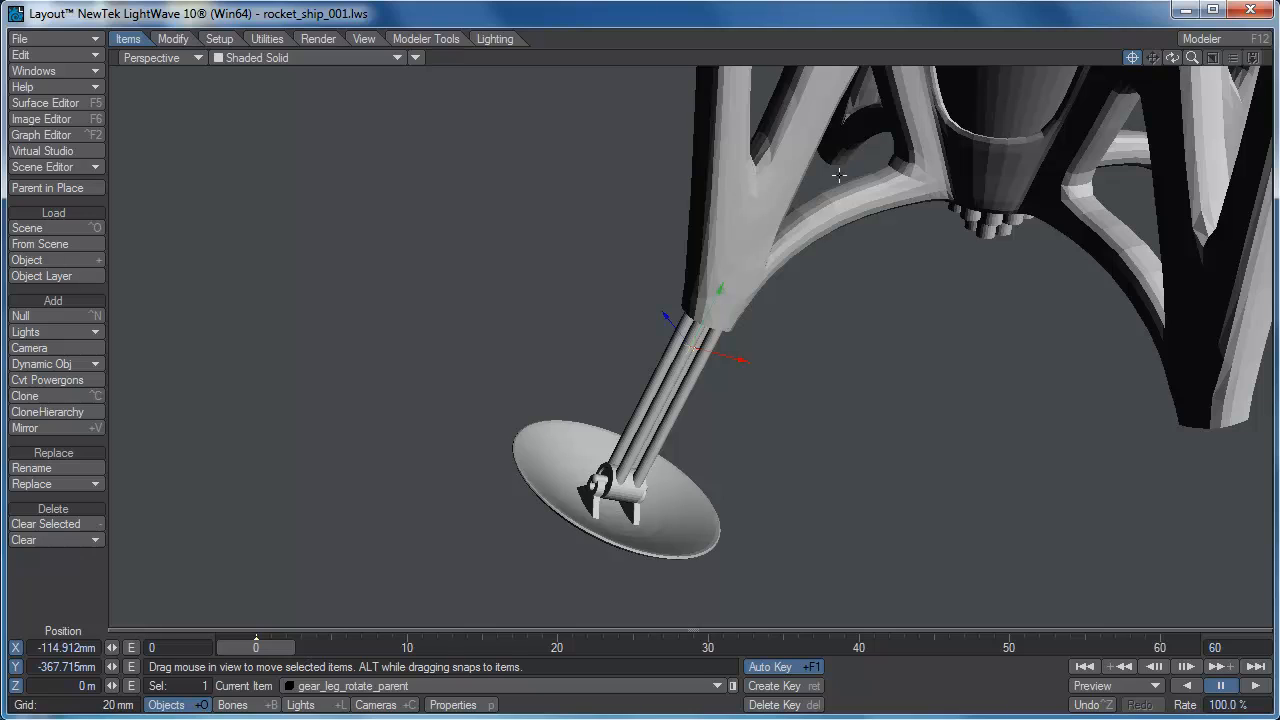
- Switch to Modeler and bring the gear_foot layer into the foreground together with gear_leg
left_click(1204, 42)
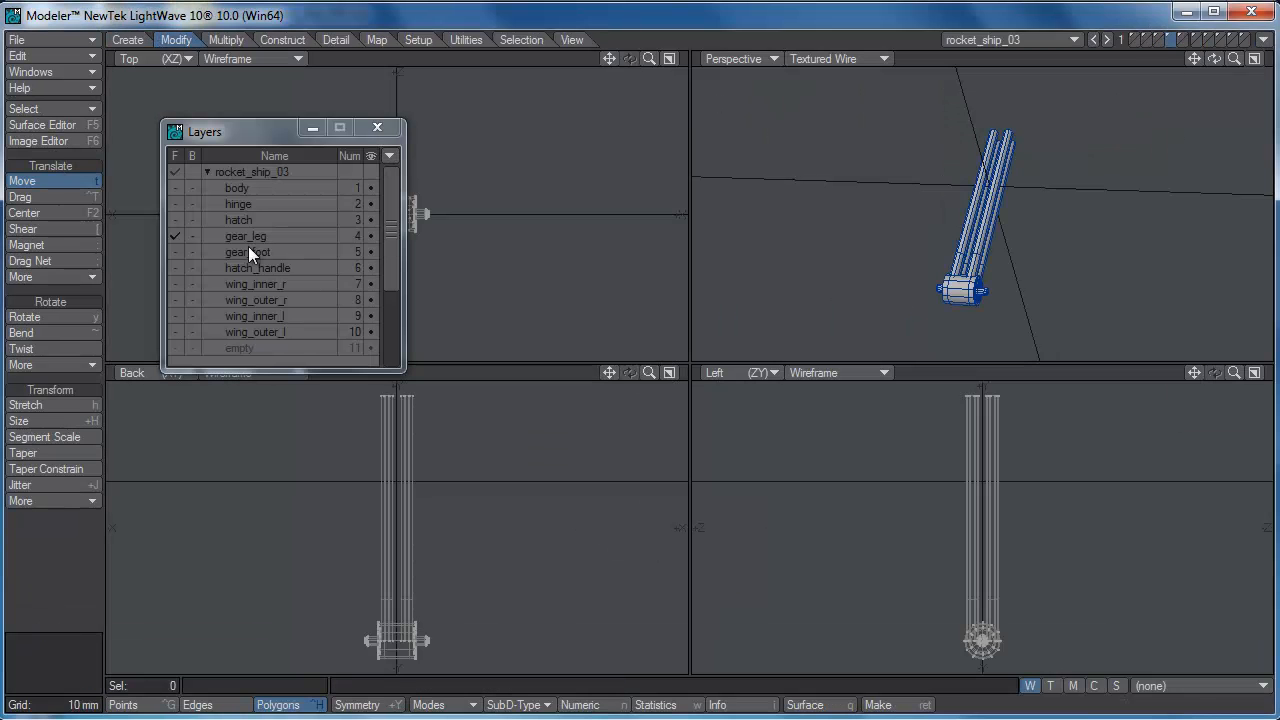
left_click(176, 251)
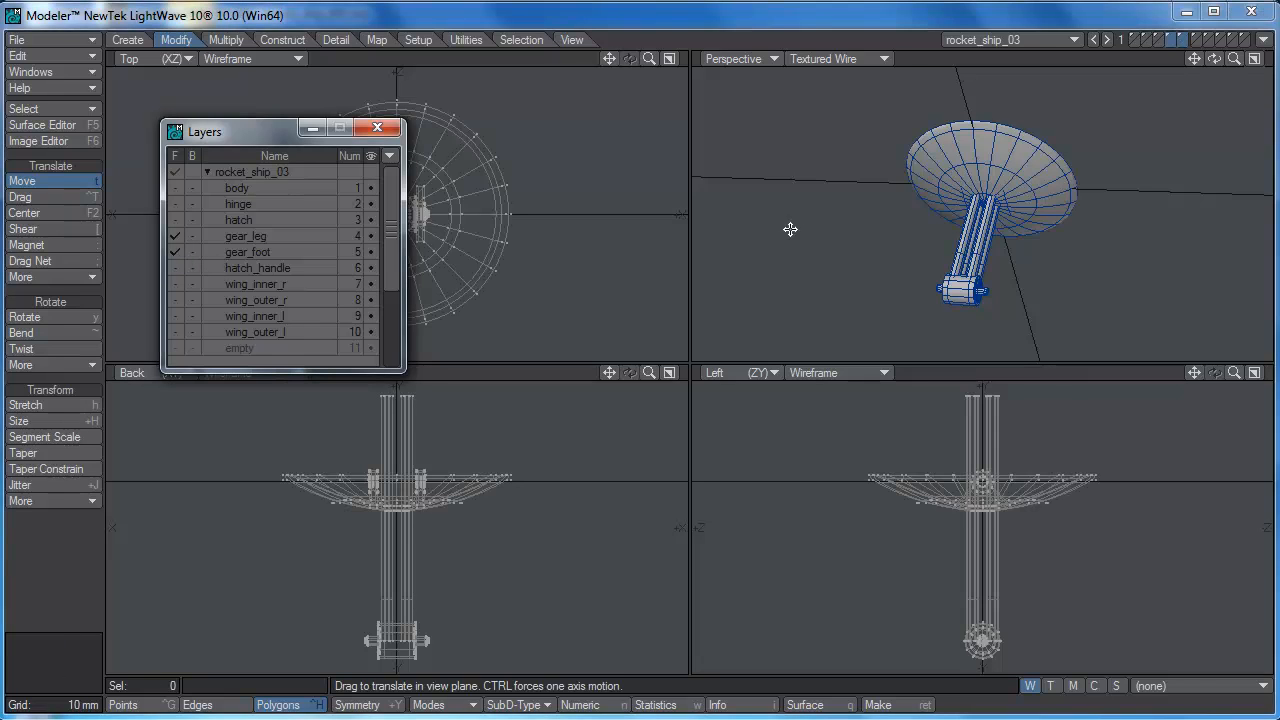
left_click_drag(251, 132, 47, 482)
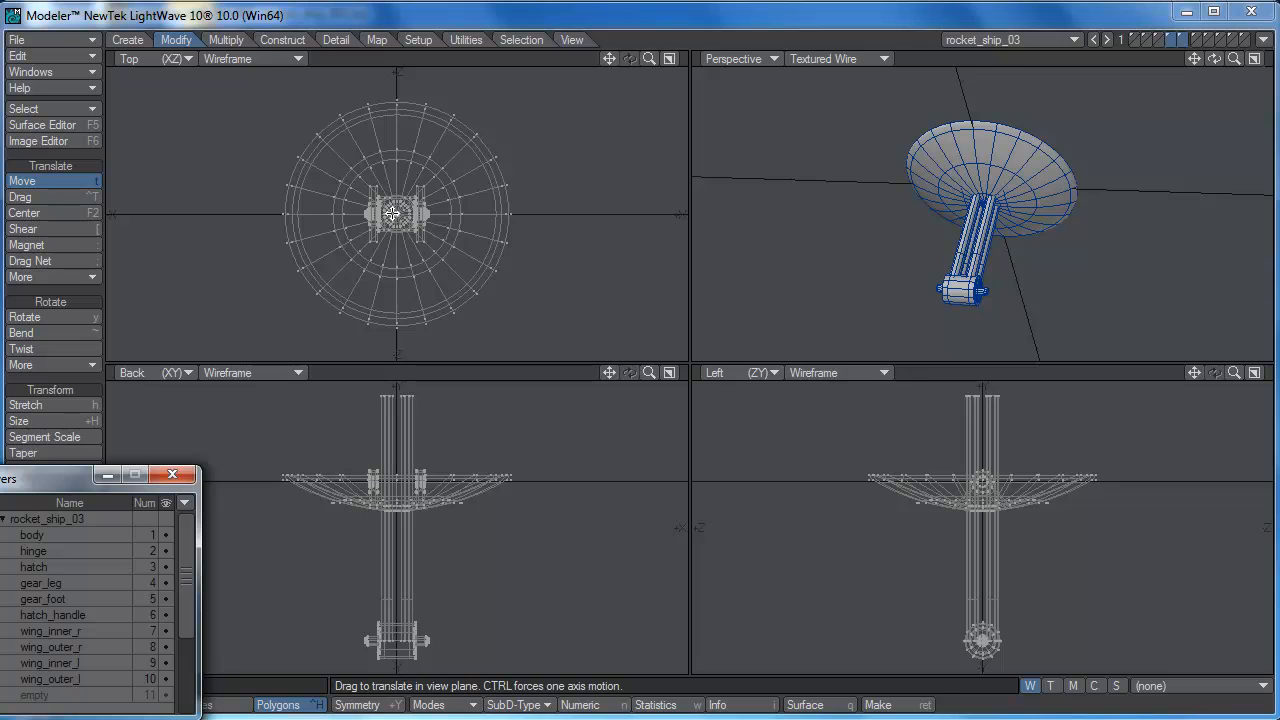
- Rotate the gear leg and foot geometry 90° around the Y axis, with the rotation centre at X 0, Y 0, Z 0
key("y")
key("n")
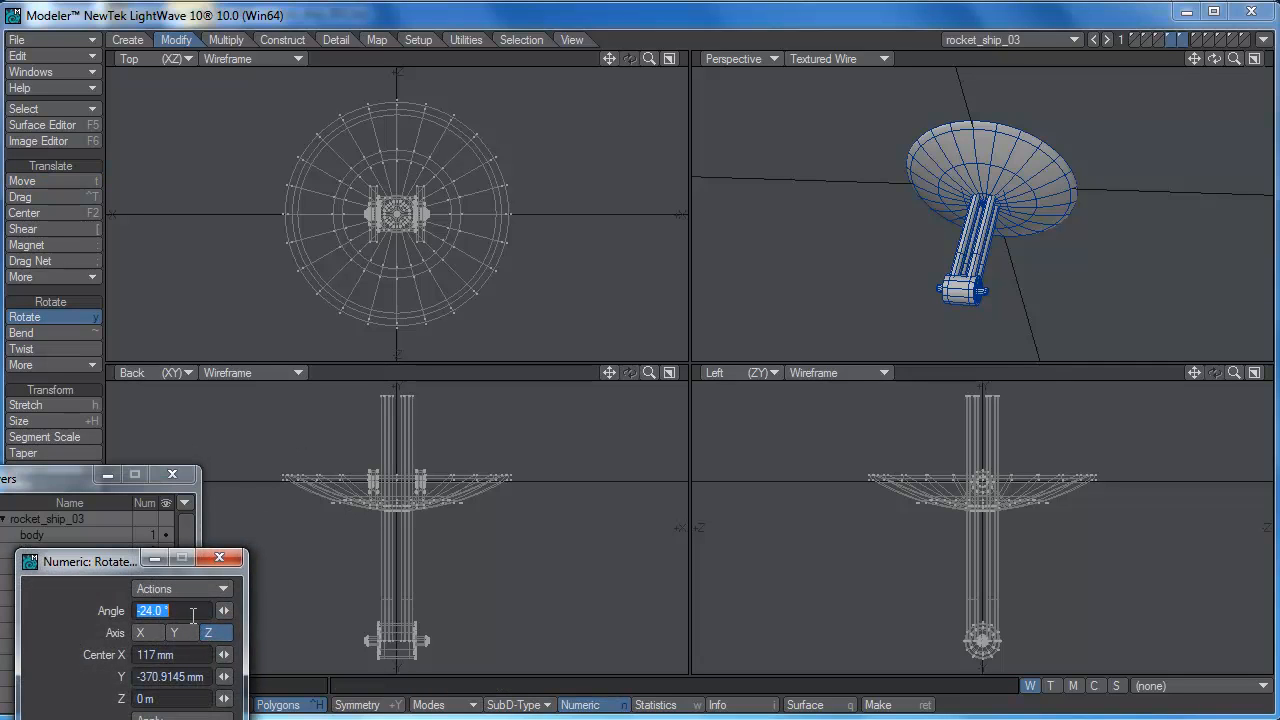
type("90")
left_click(179, 633)
left_click(172, 656)
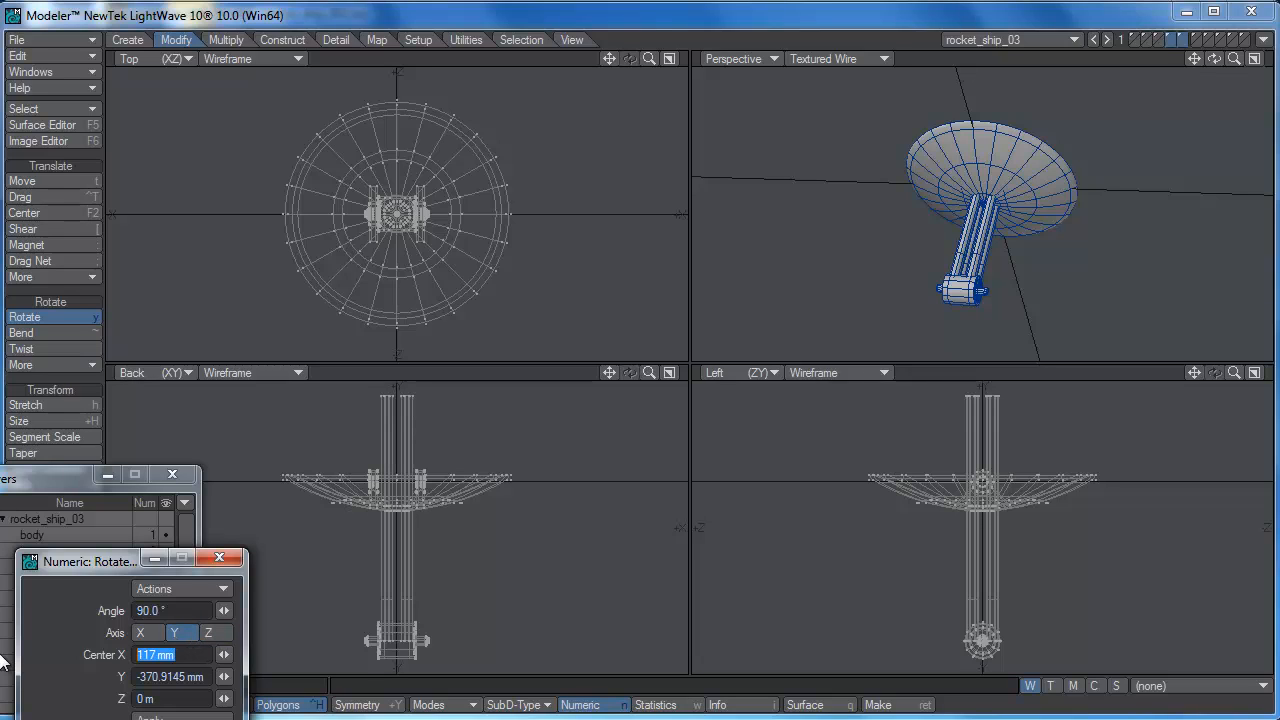
type("0")
key("Tab")
type("0")
key("Tab")
type("0")
key("Return")
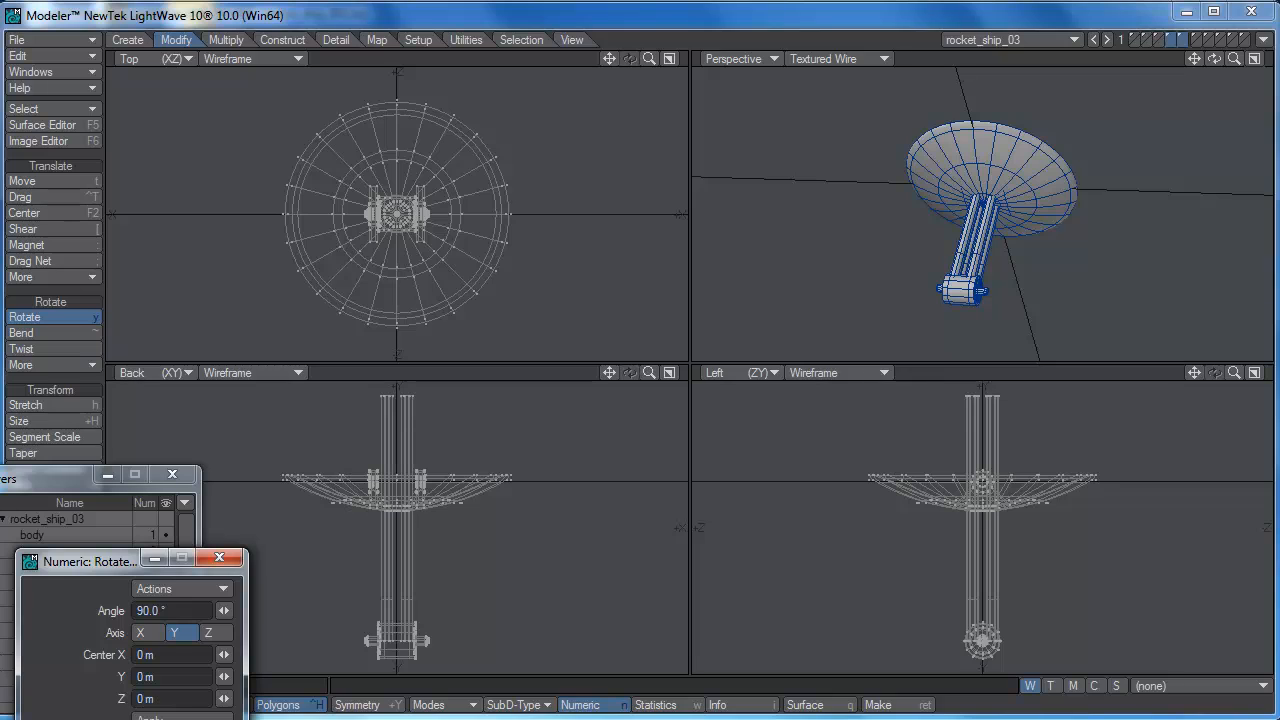
left_click(150, 717)
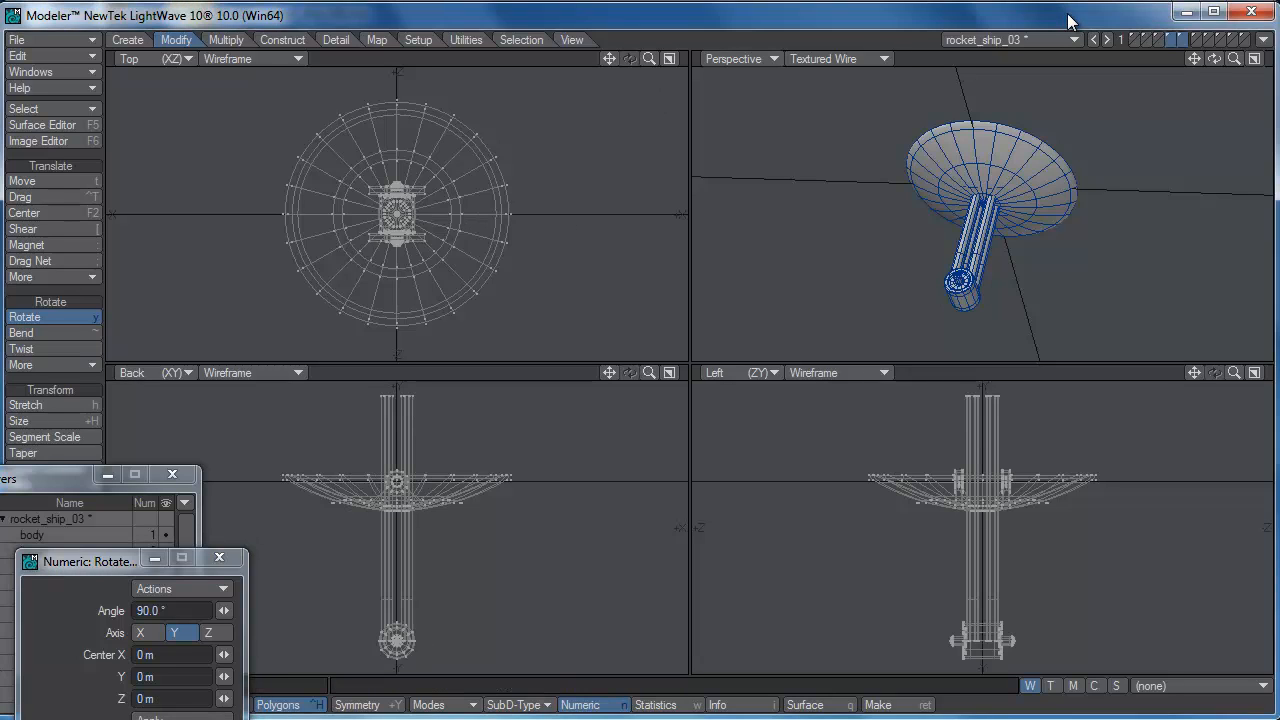
- Switch back to Layout and raise the gear_foot object along its Y axis to about -56.1 mm
left_click(1262, 39)
left_click(1240, 30)
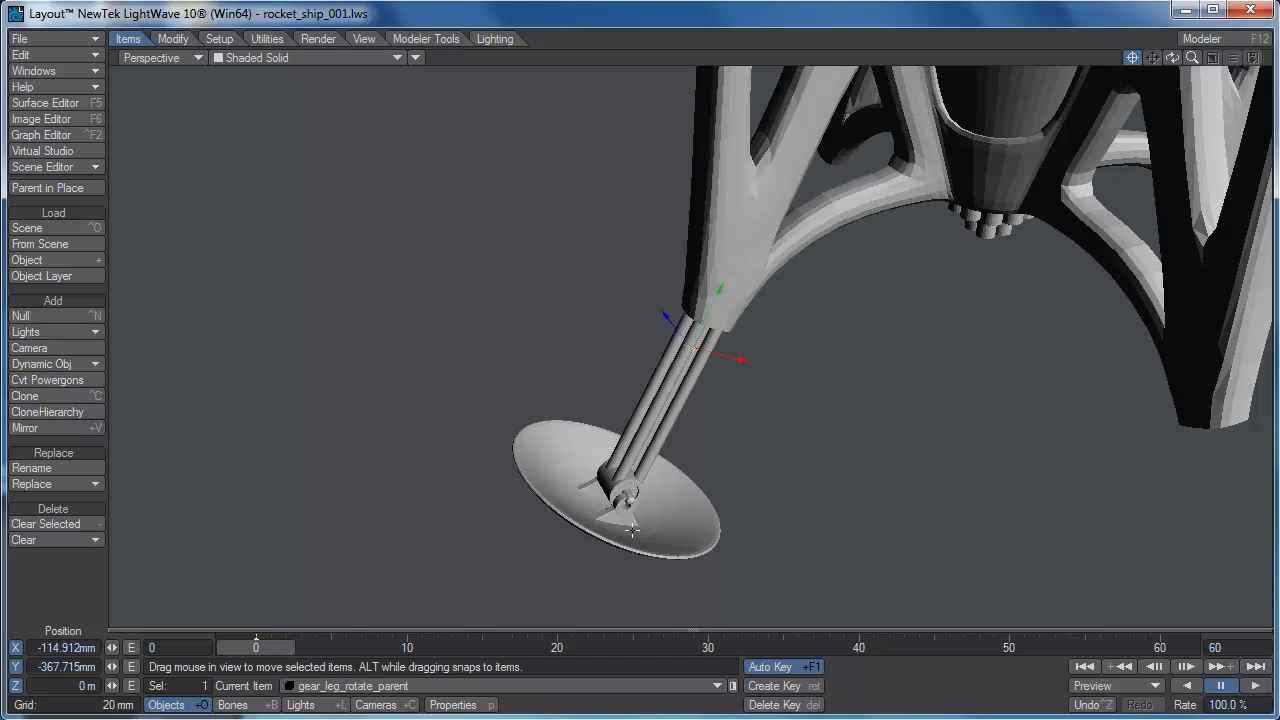
left_click(634, 532)
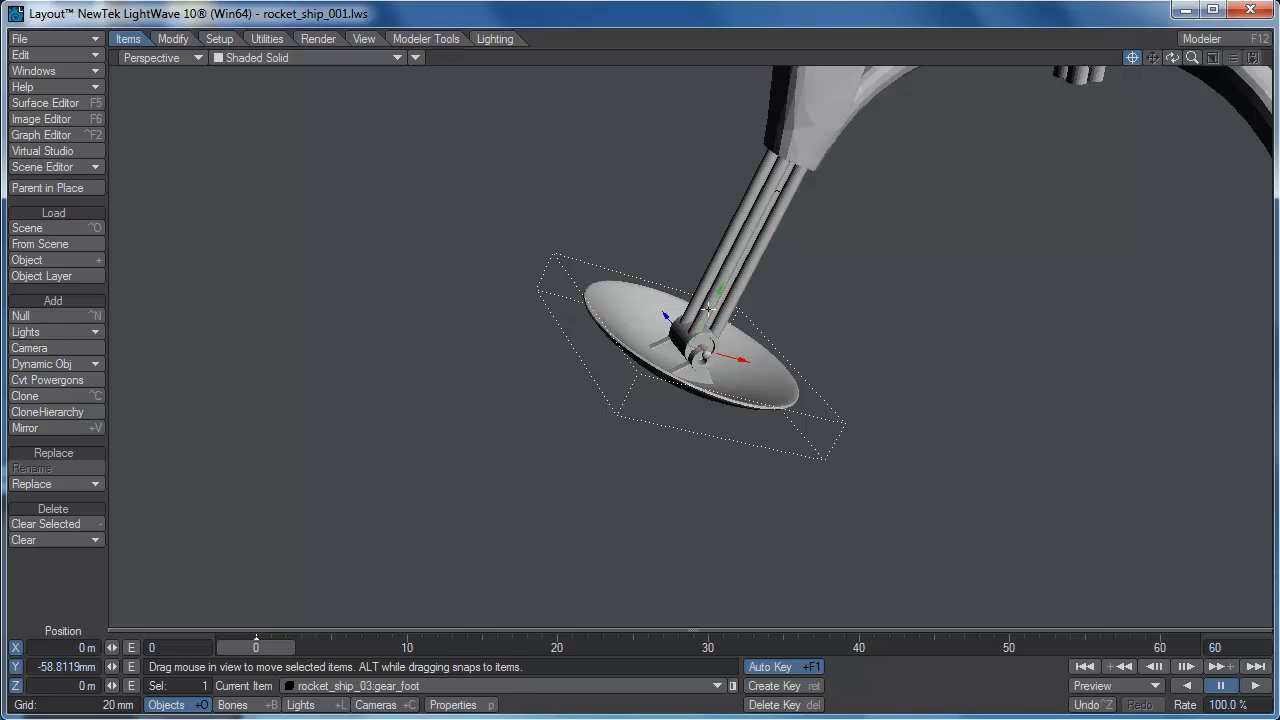
scroll(708, 310, "up", 5)
left_click_drag(718, 292, 719, 284)
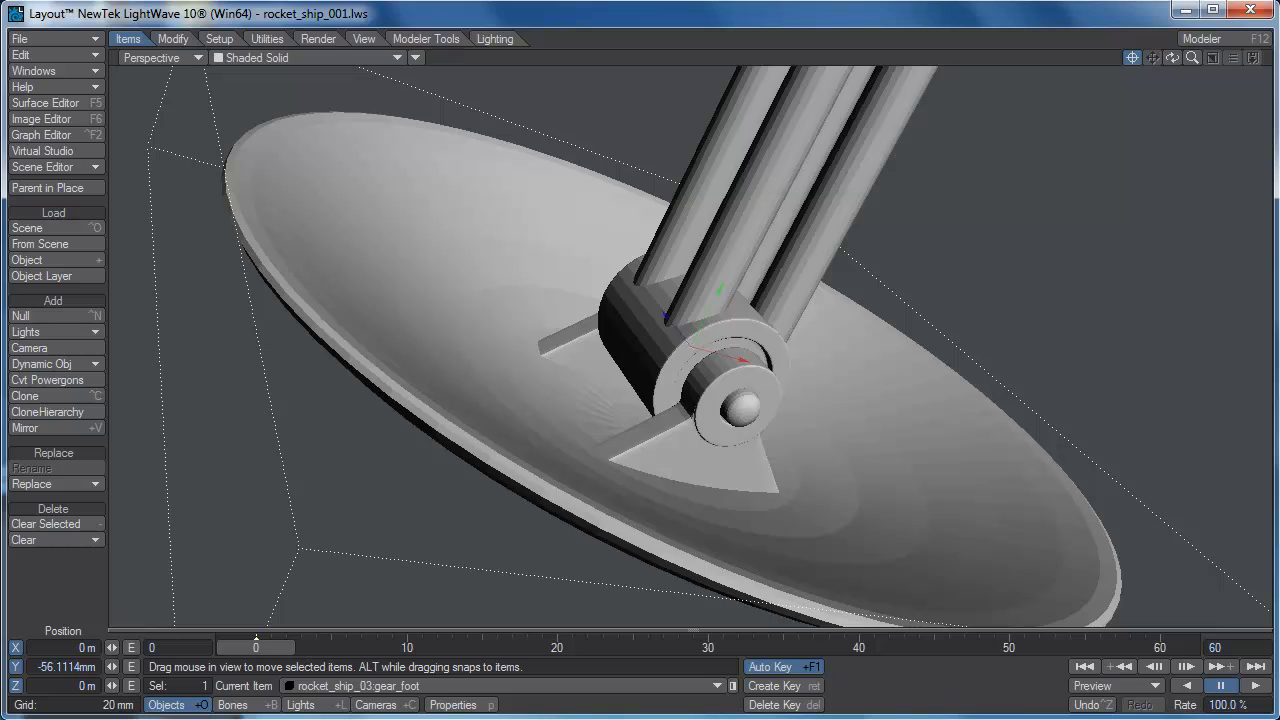
- Fine-tune gear_foot's Y position to about -56.06 mm, fitting its hinge hole around the leg's round pin end
left_click_drag(1171, 58, 1108, 72)
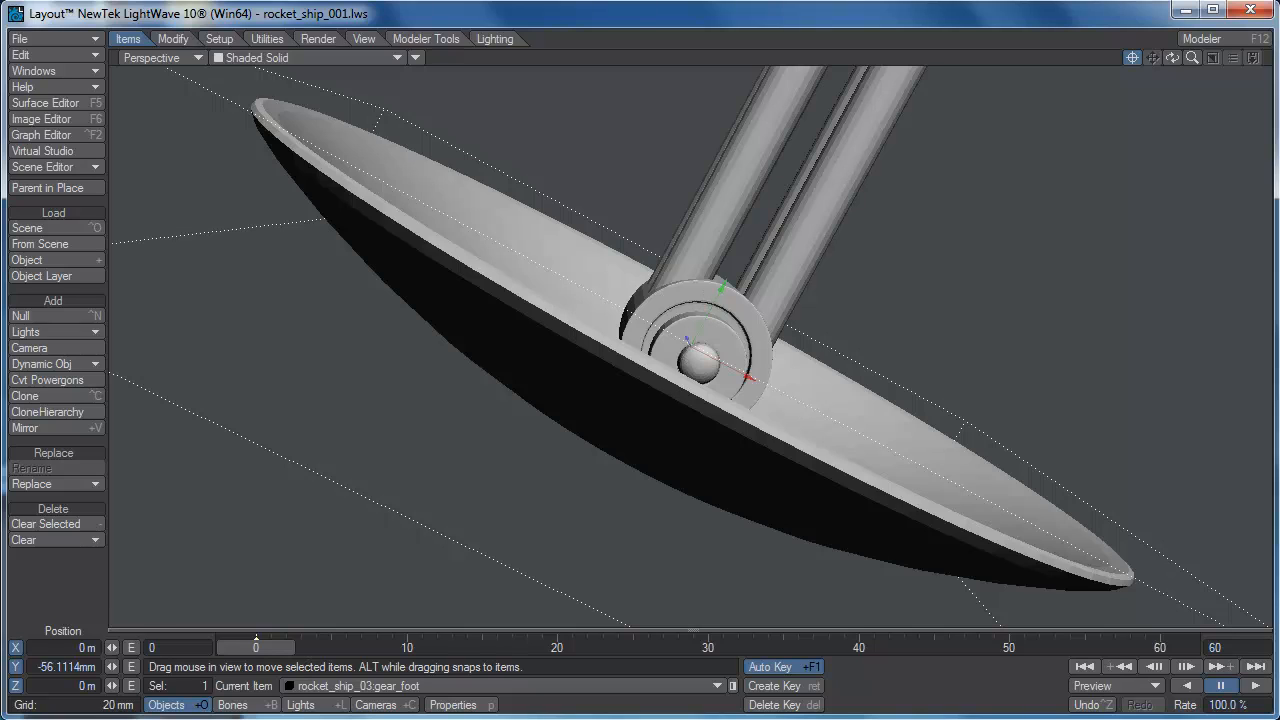
left_click_drag(722, 288, 719, 289)
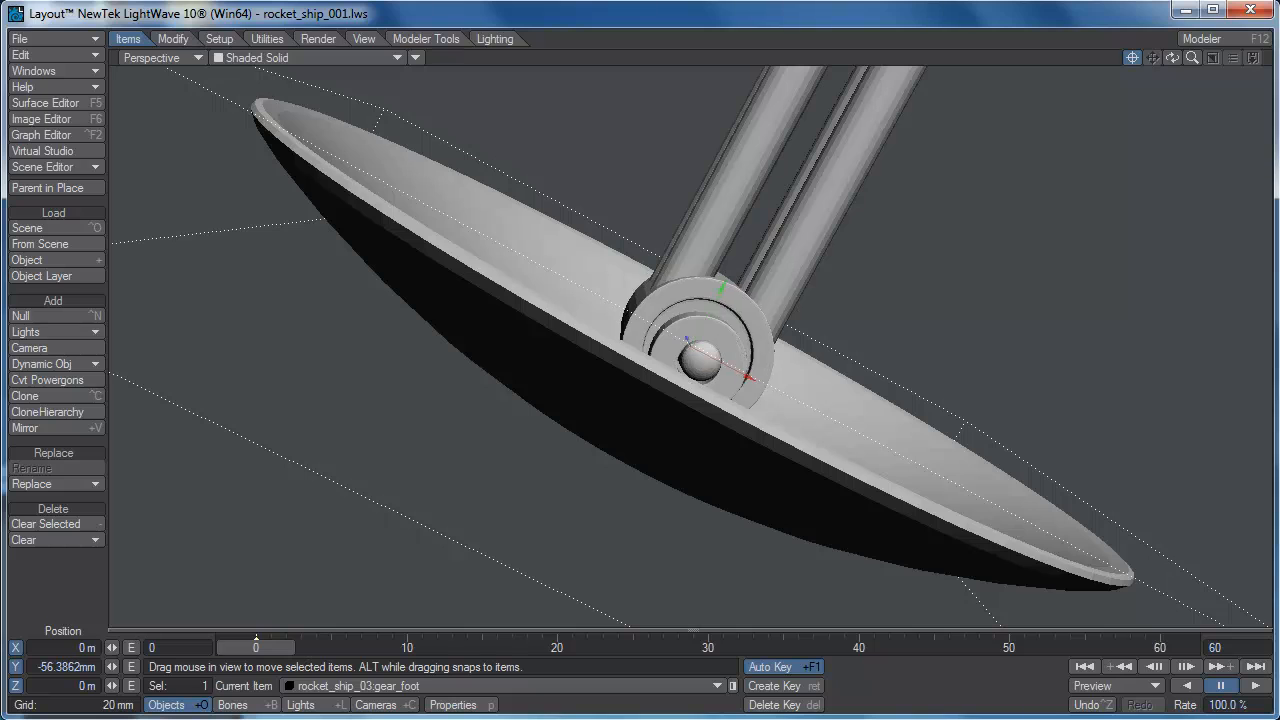
key("period")
key("period")
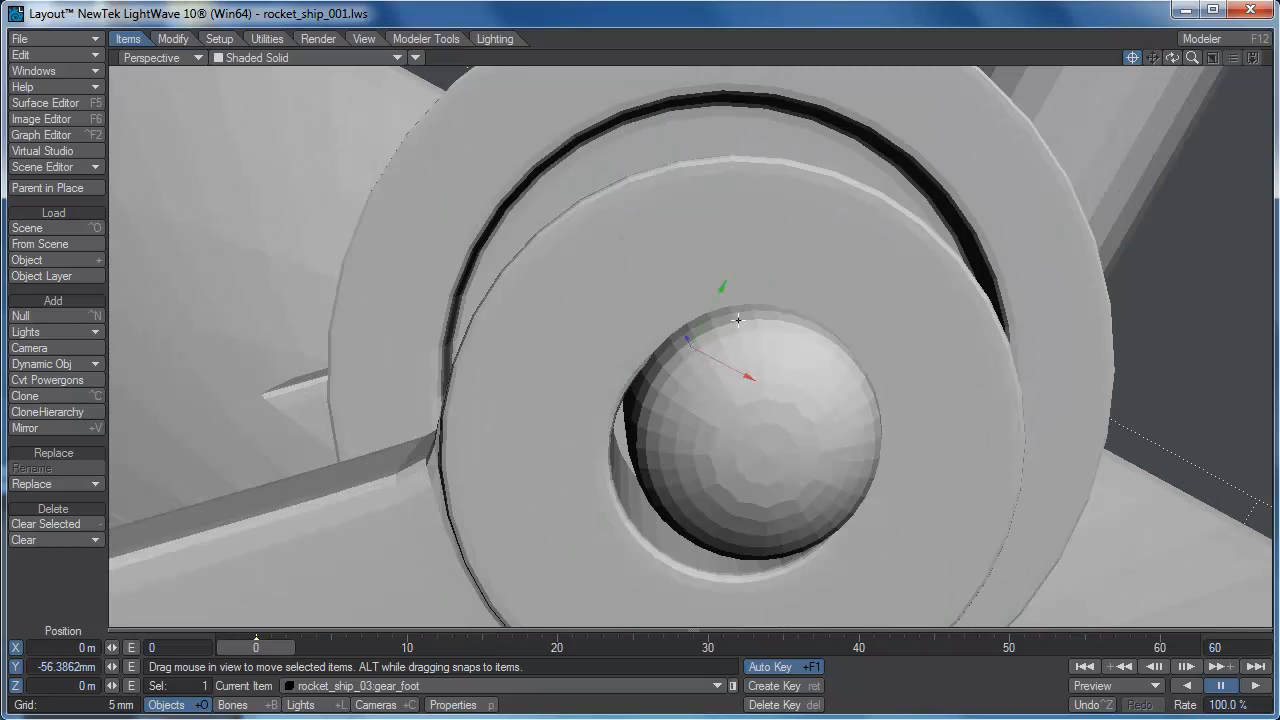
left_click_drag(719, 289, 719, 283)
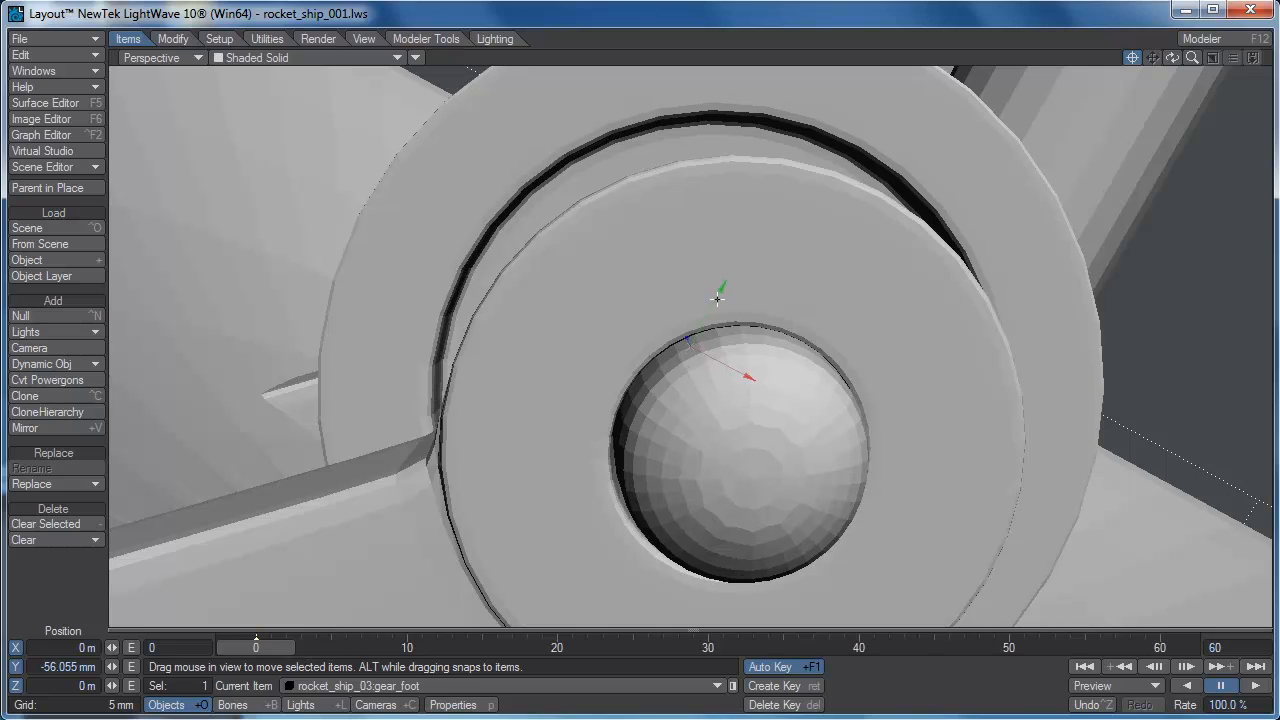
- Set gear_foot's bank rotation to 28.4° to counter the tilt of gear_leg_rotate_parent and level the foot
key("comma")
key("comma")
key("comma")
key("comma")
key("comma")
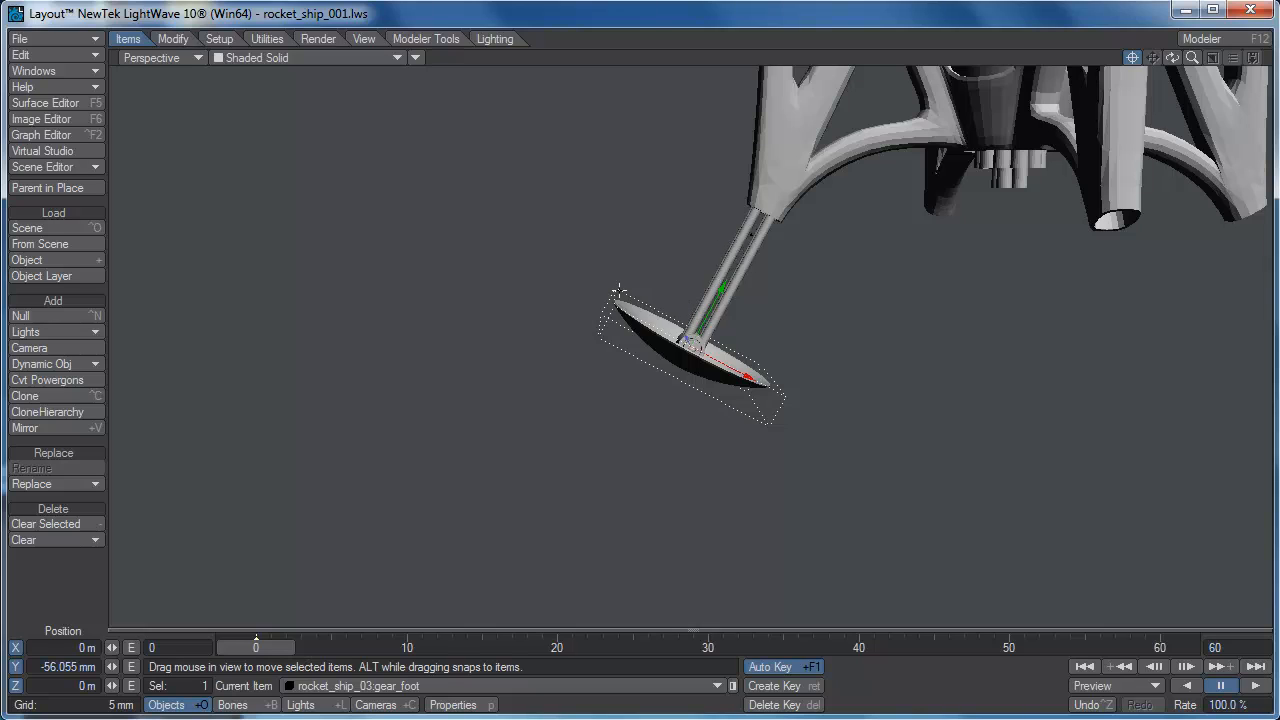
key("Up")
key("Up")
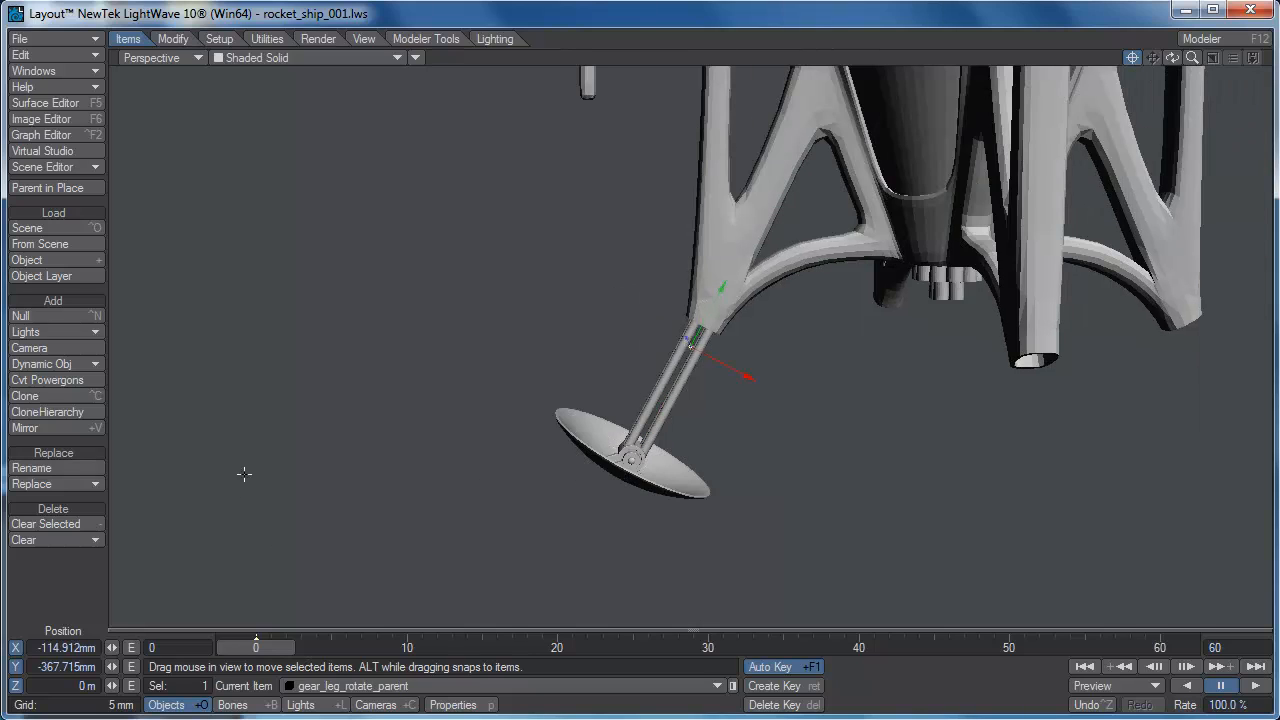
key("y")
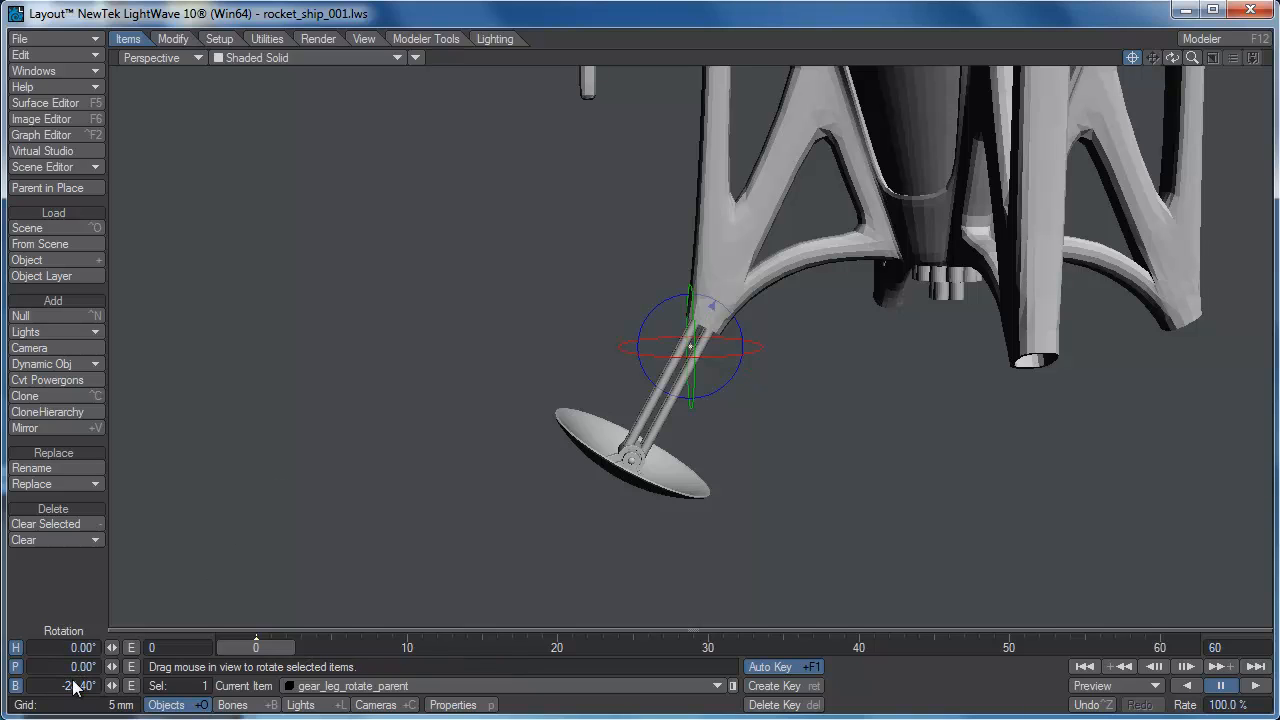
left_click(614, 455)
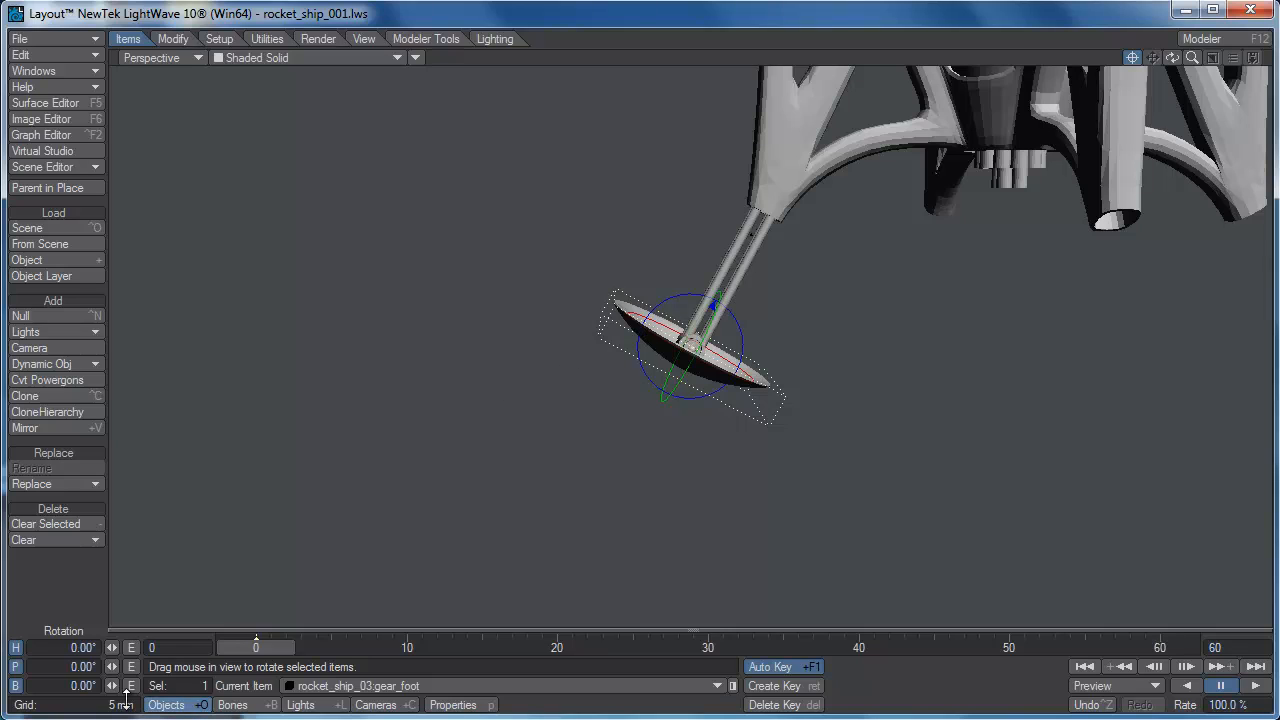
left_click(73, 685)
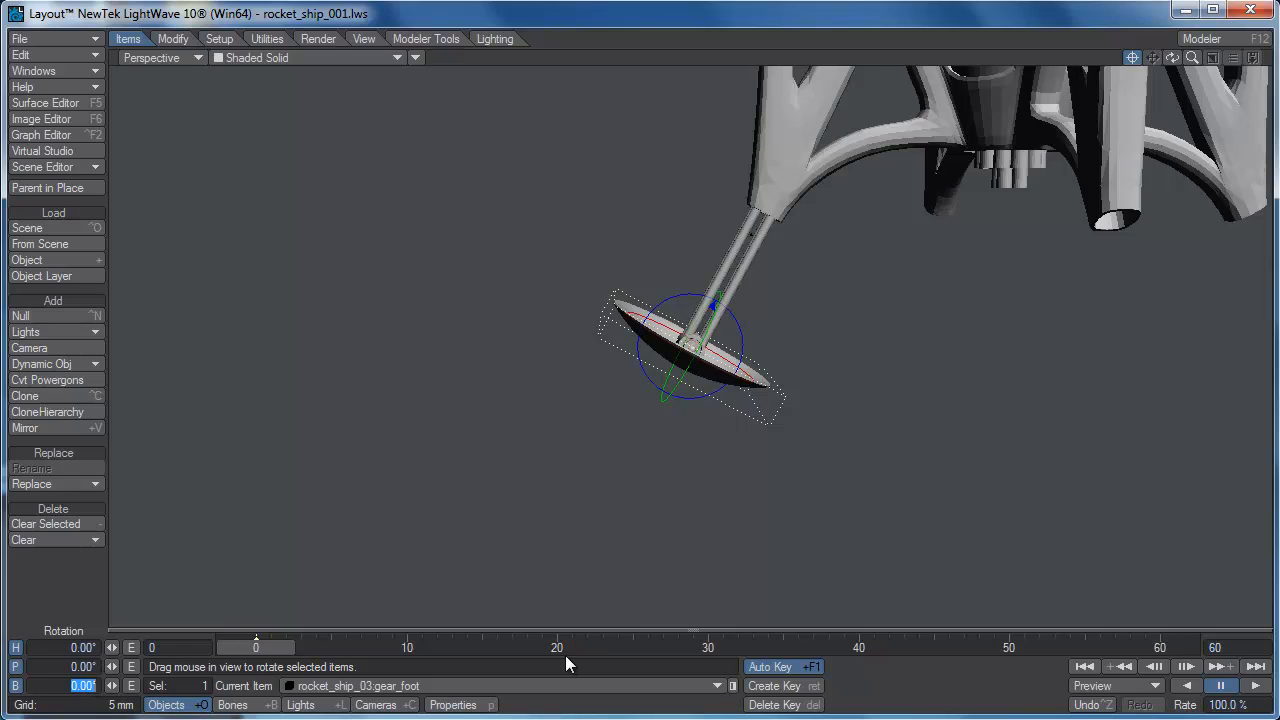
type("28.4")
key("Return")
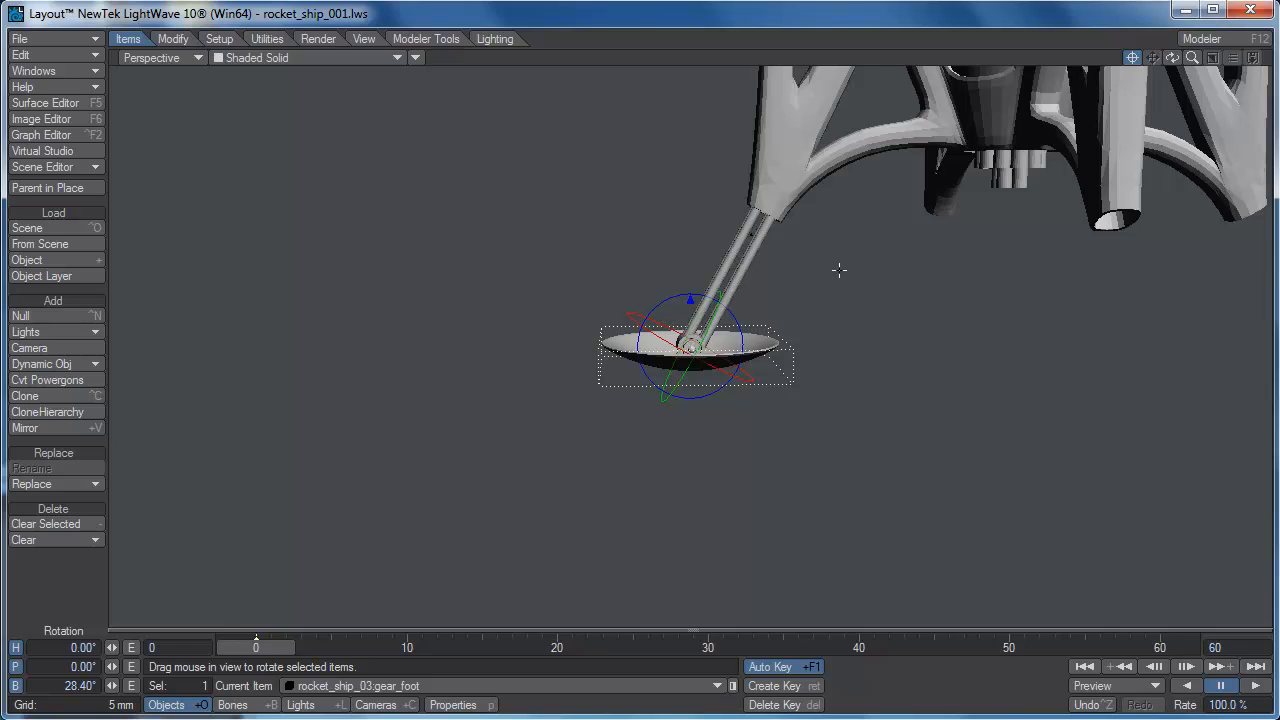
- With the Scene Editor's item list in view, add a null object named gear_centre
mouse_move(1172, 57)
left_mouse_down()
mouse_move(1050, 58)
mouse_move(1165, 60)
left_mouse_up()
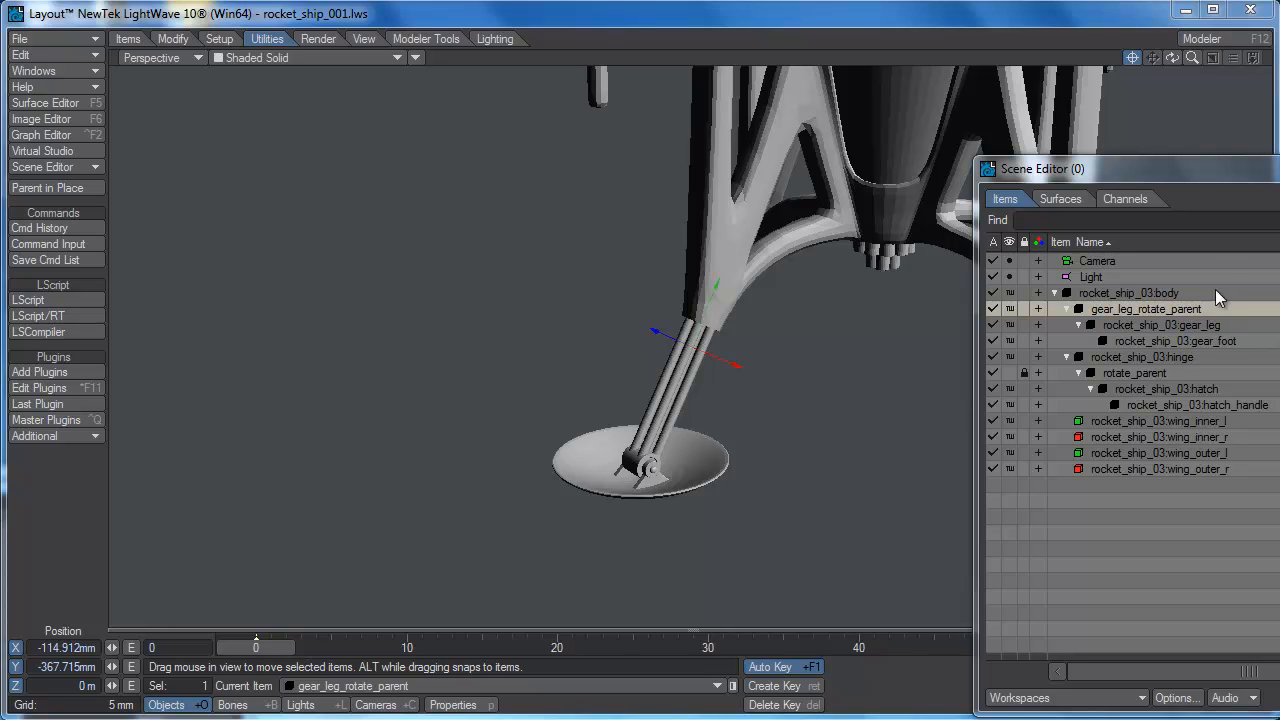
left_click_drag(1133, 168, 1279, 166)
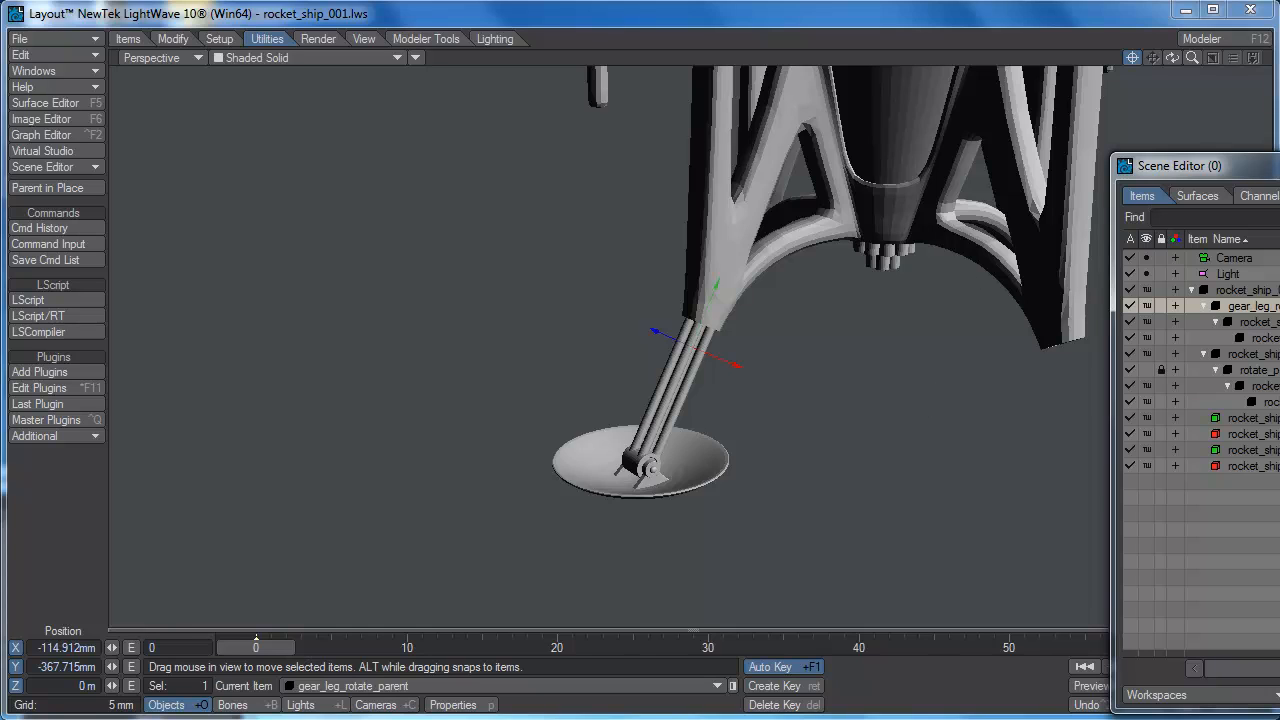
left_click_drag(1279, 171, 1033, 68)
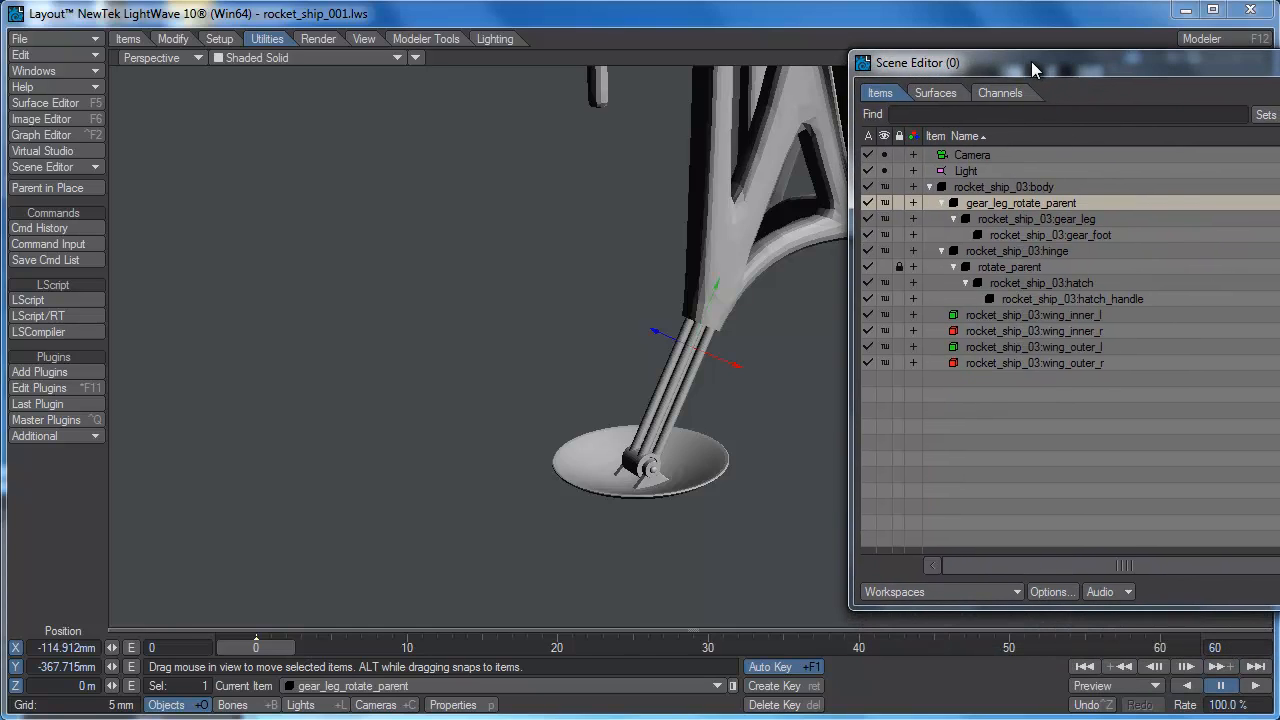
left_click(128, 39)
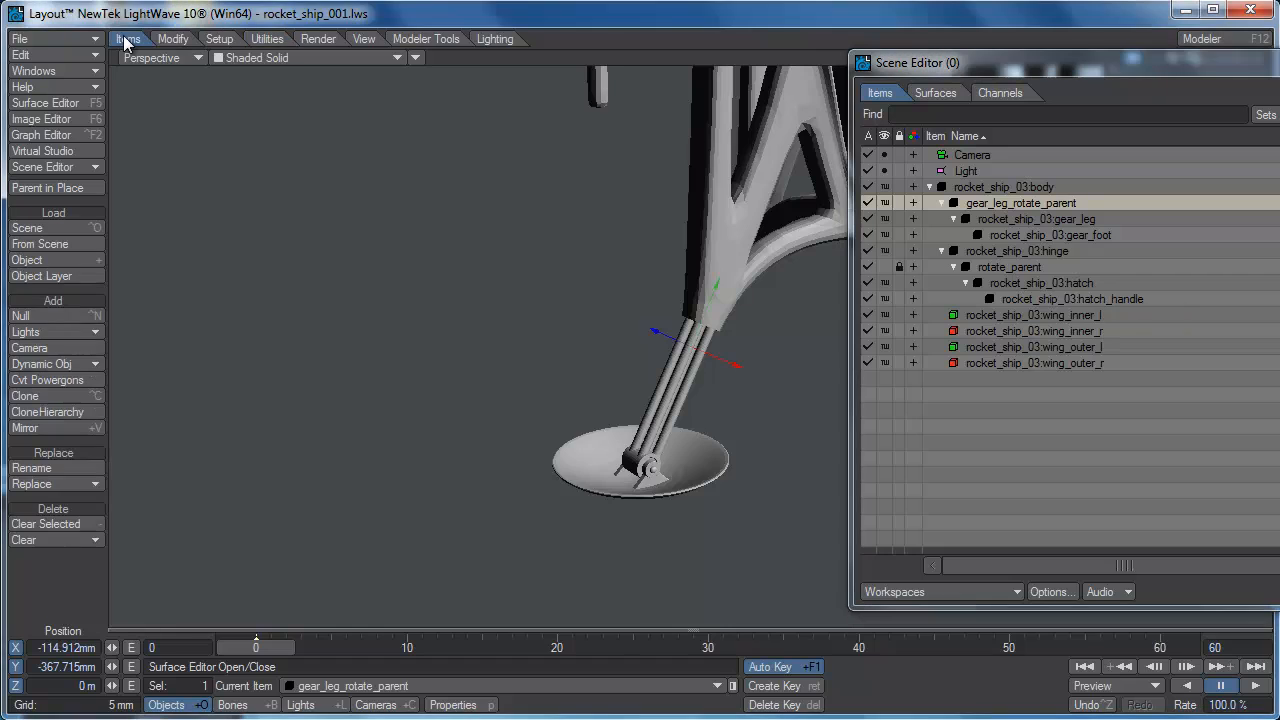
left_click(78, 315)
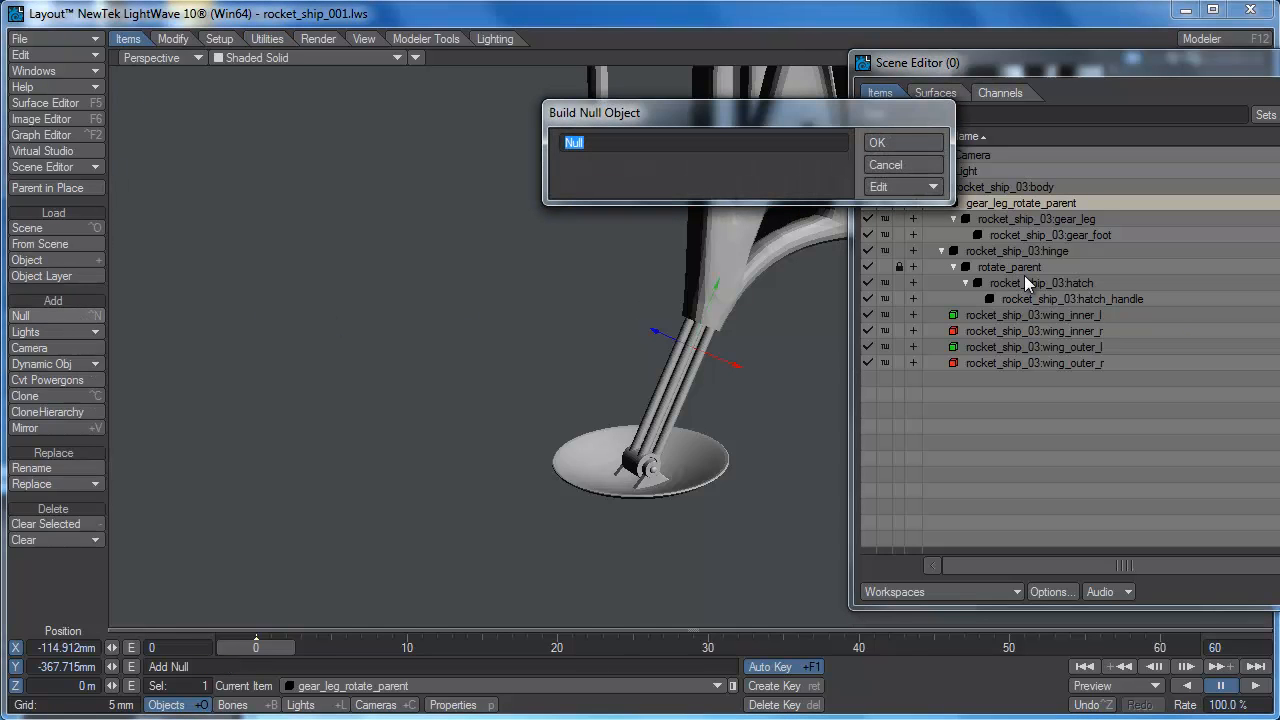
type("gear_centre")
key("Return")
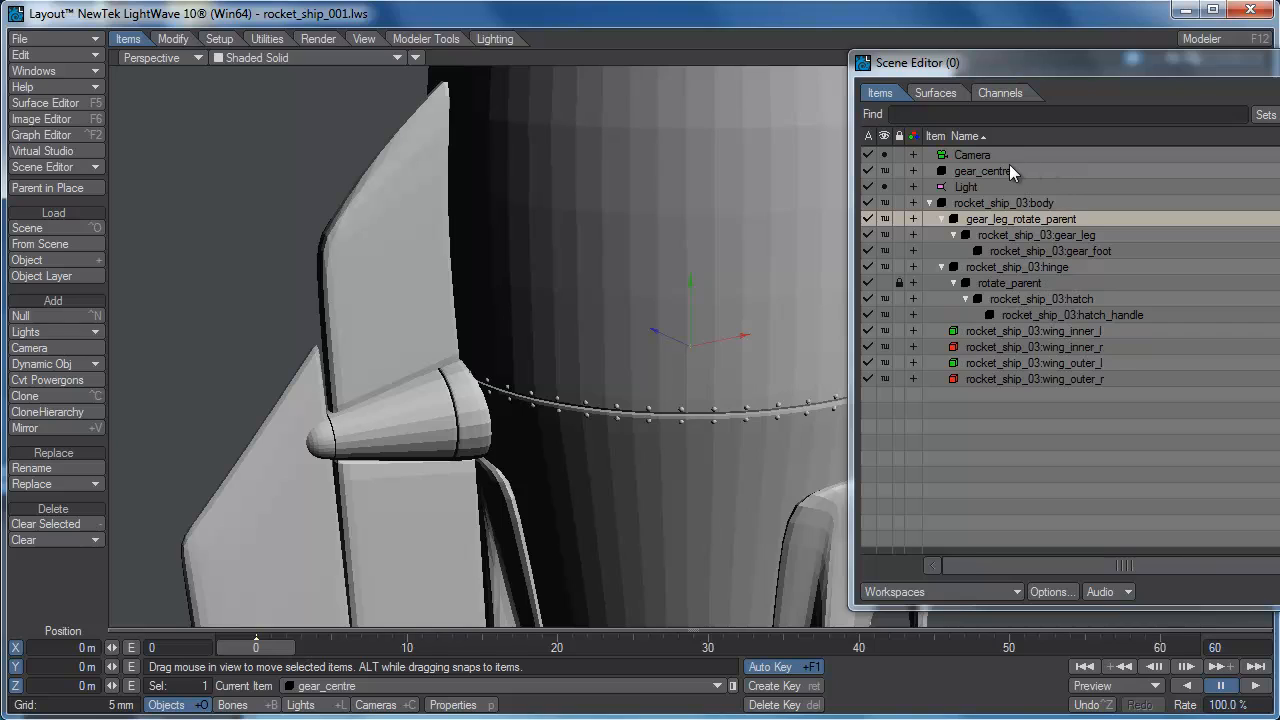
- Parent gear_centre to rocket_ship_03:body and gear_leg_rotate_parent to gear_centre, leaving gear_centre selected
left_click(981, 170)
left_click_drag(981, 170, 1006, 207)
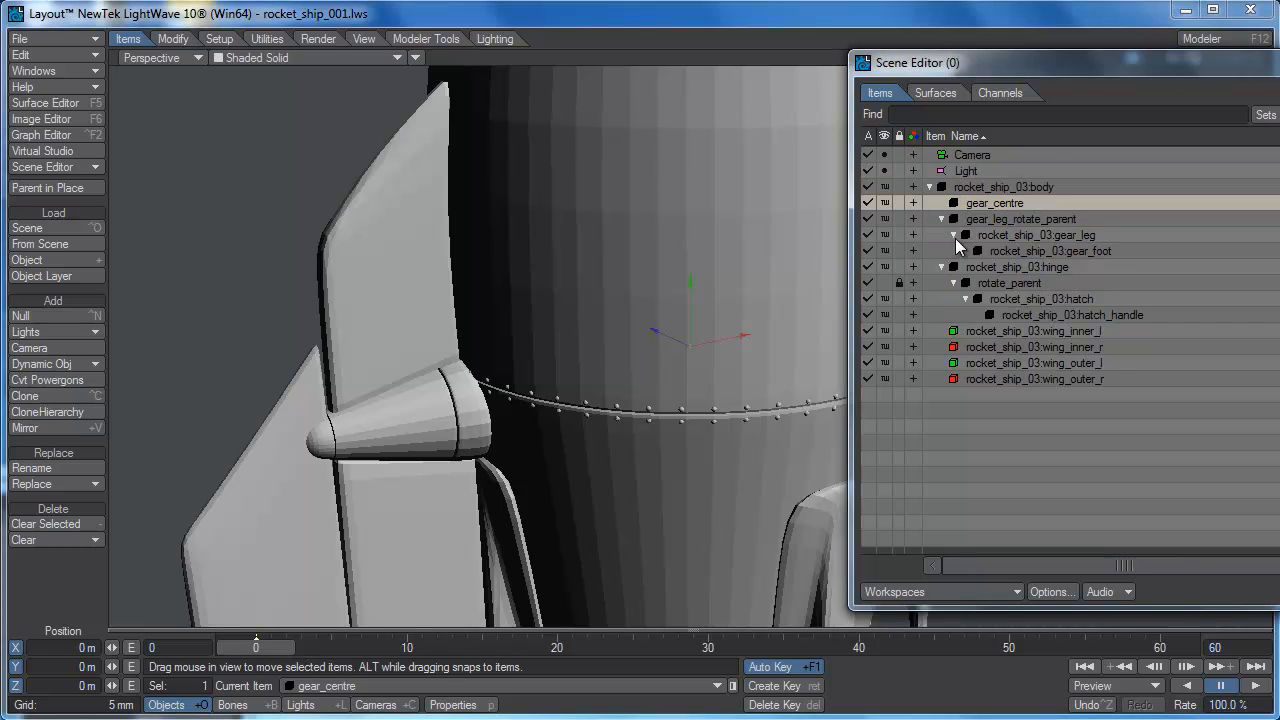
left_click(991, 219)
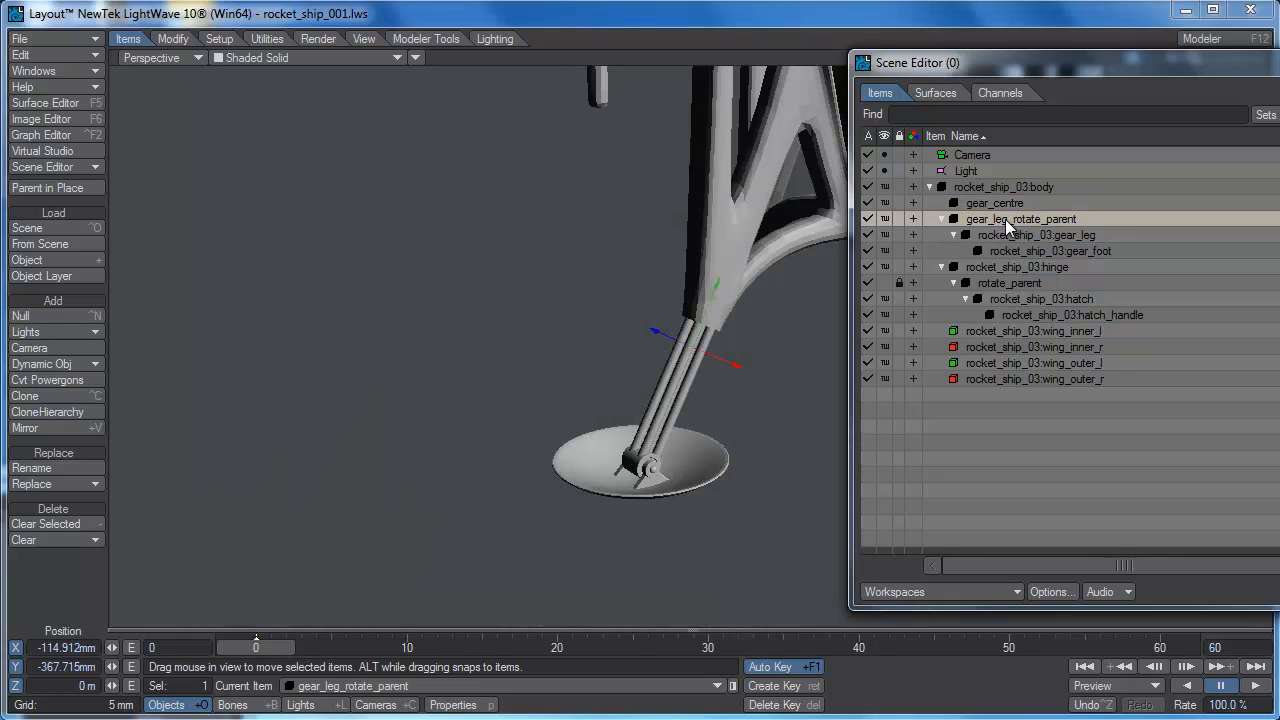
left_click_drag(1008, 228, 1019, 209)
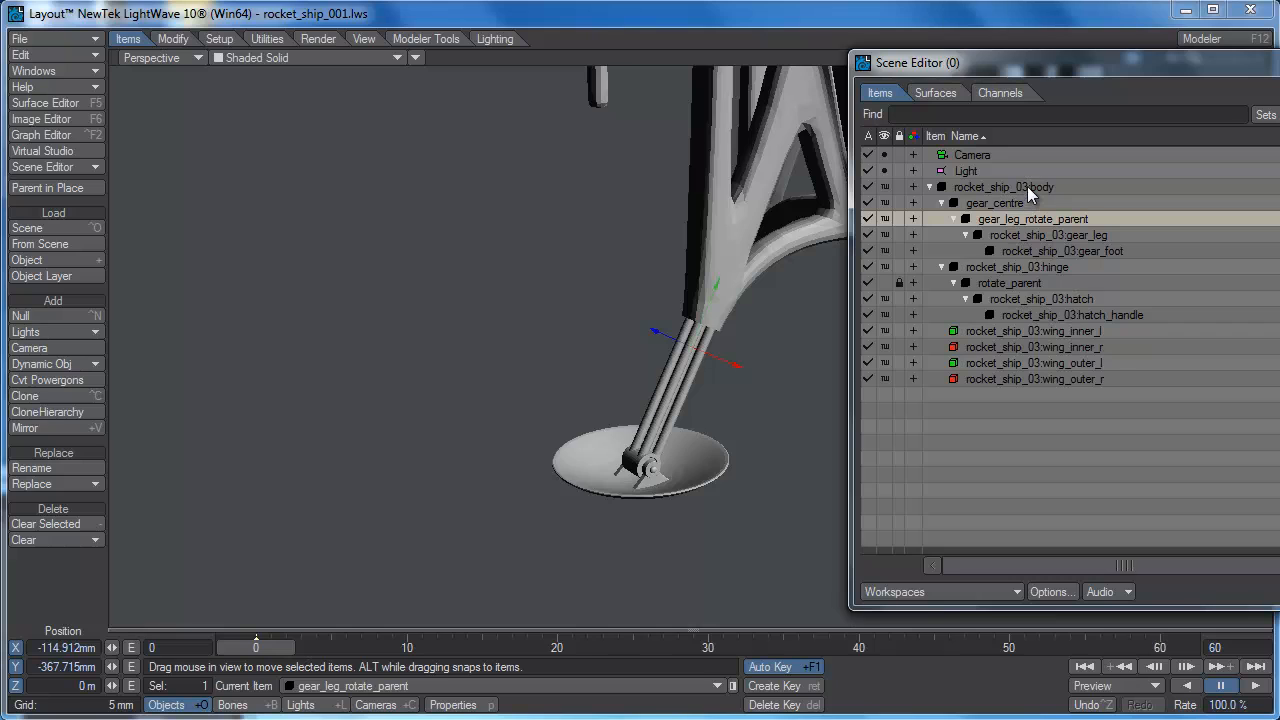
left_click(1019, 197)
left_click(1019, 188)
left_click(1013, 204)
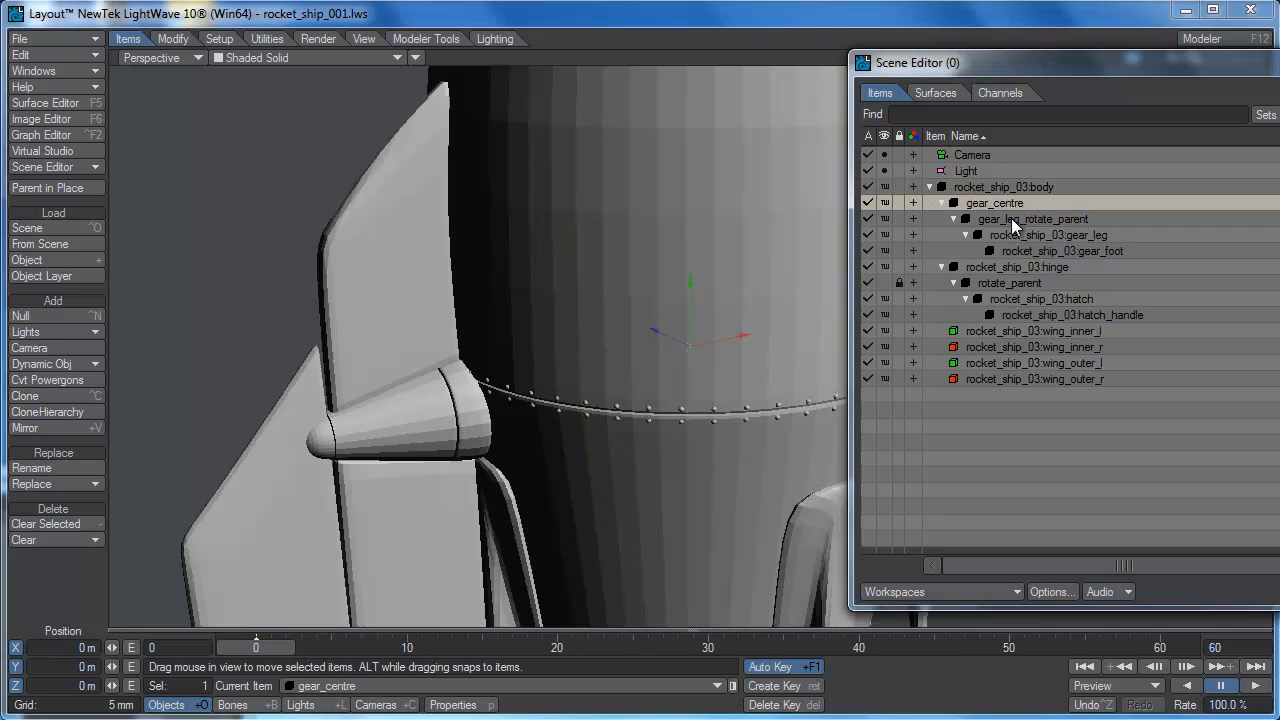
left_click(1011, 218)
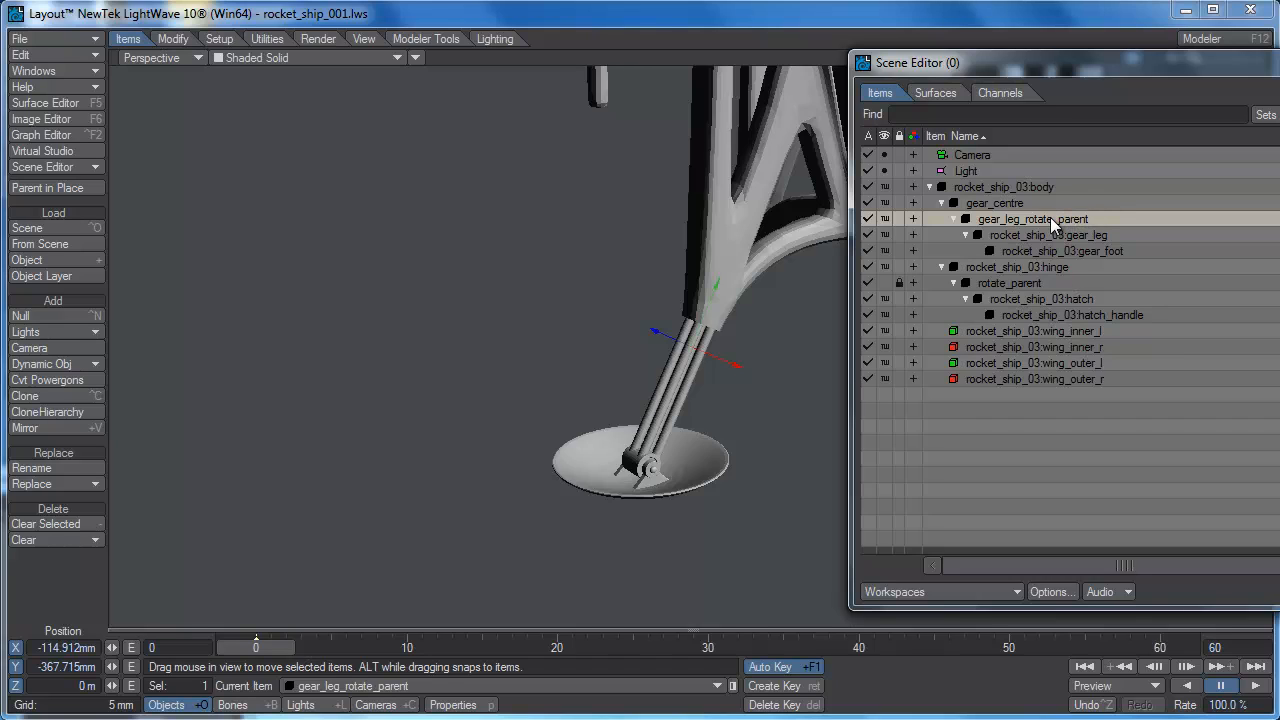
left_click(968, 208)
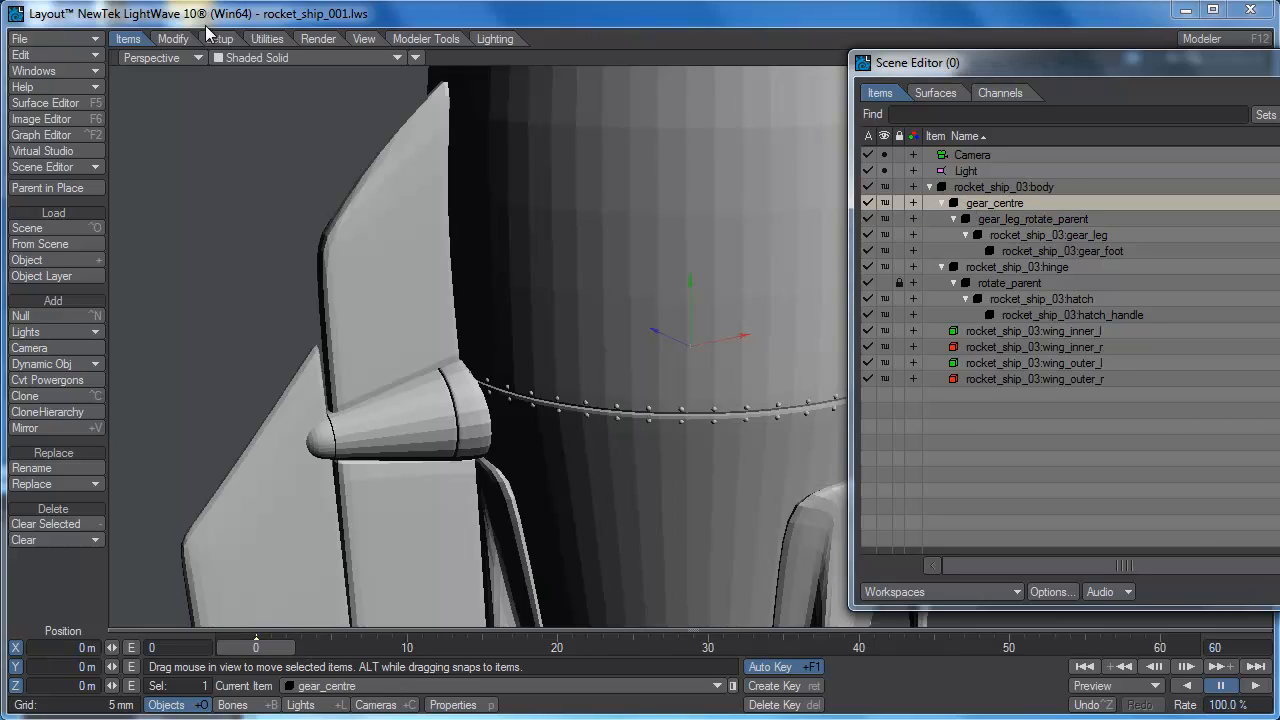
left_click(55, 38)
mouse_move(55, 64)
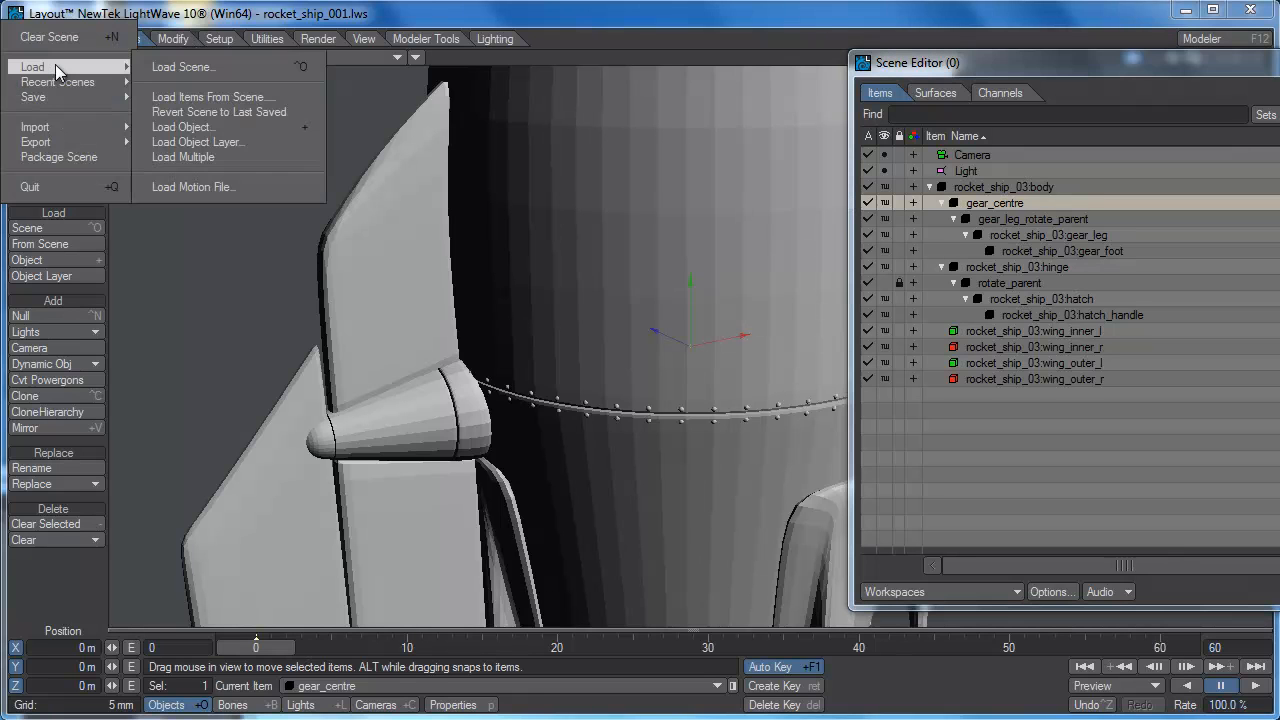
left_click(293, 98)
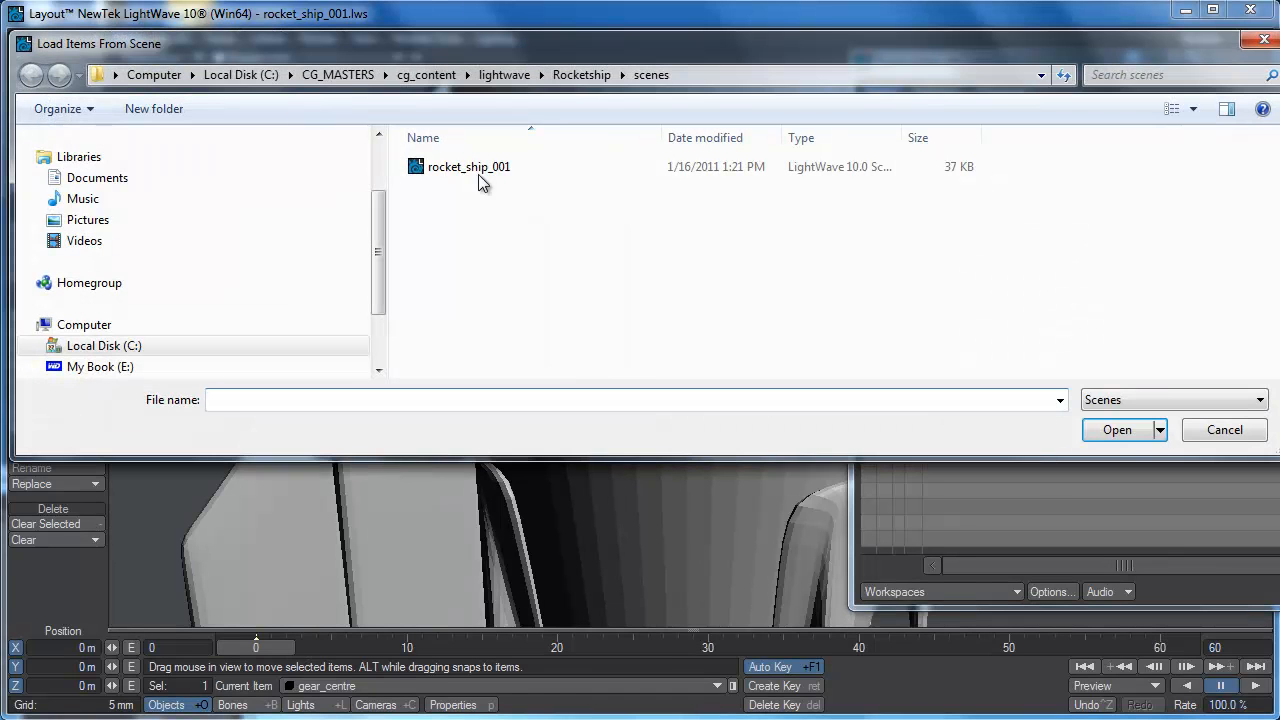
left_click(1222, 429)
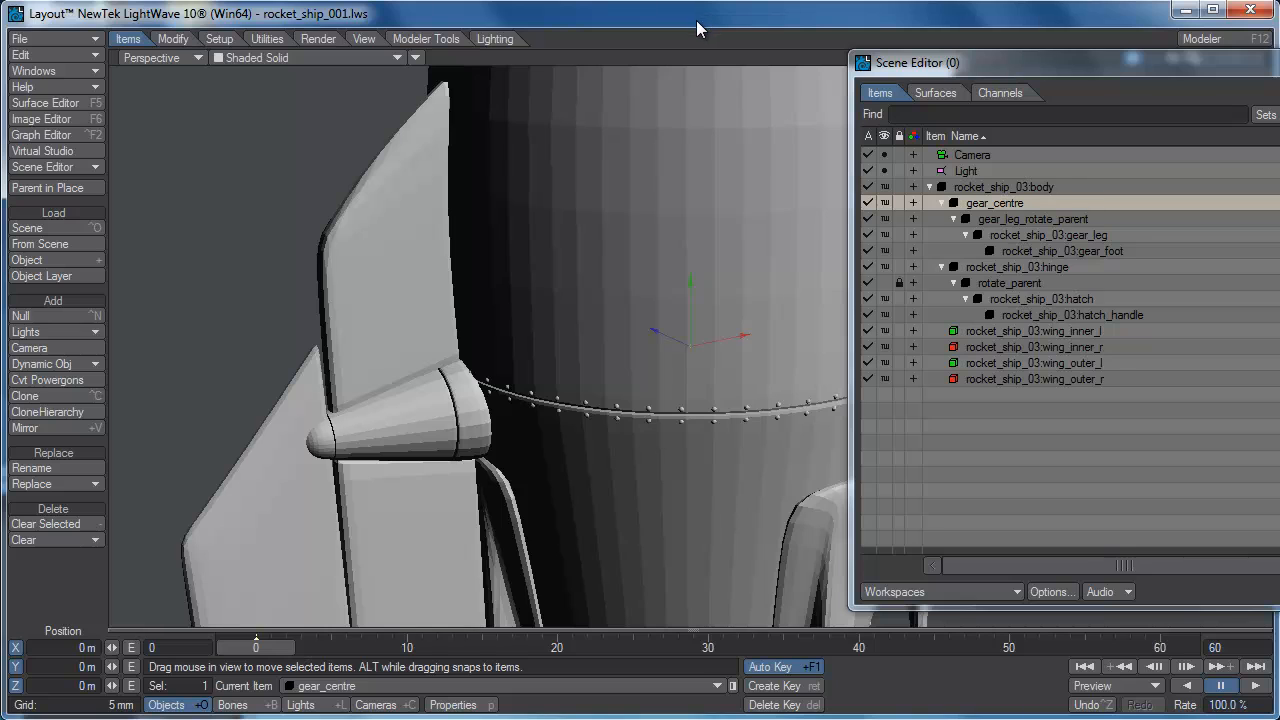
- Save the scene over rocket_ship_001.lws and choose that same file as the source for loading items from a scene
key("s")
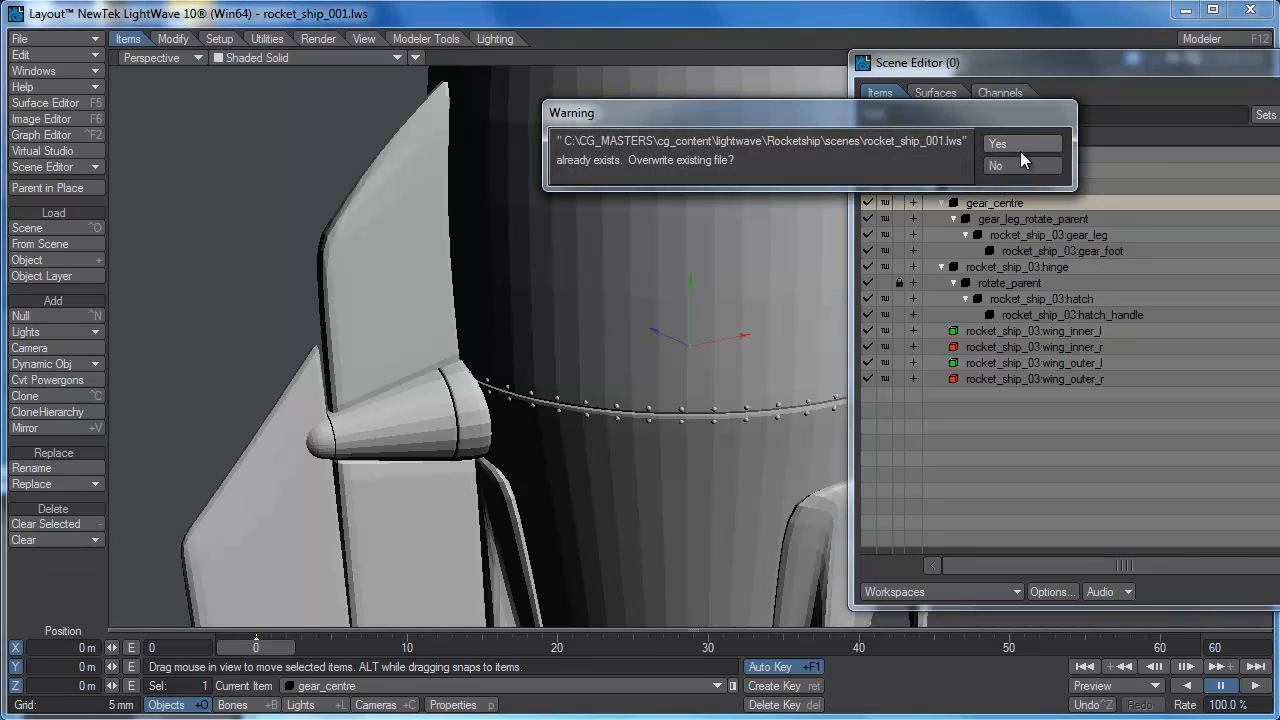
left_click(1020, 143)
left_click(61, 36)
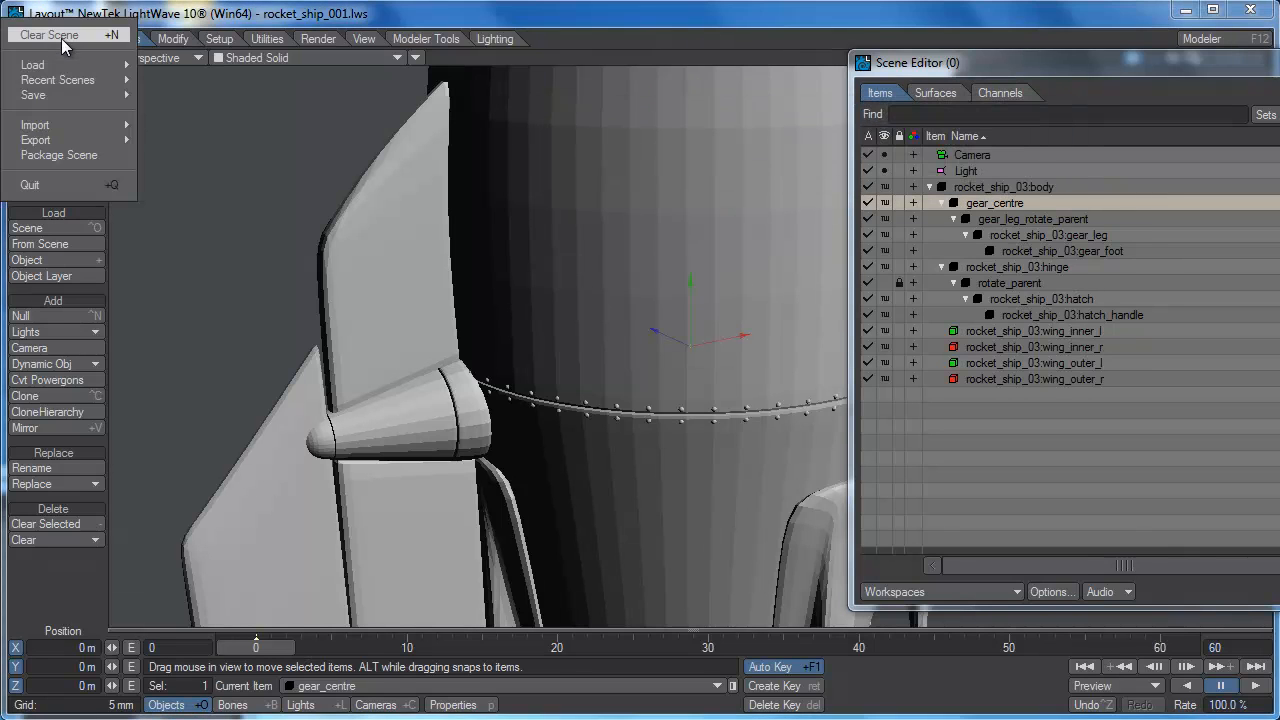
mouse_move(58, 64)
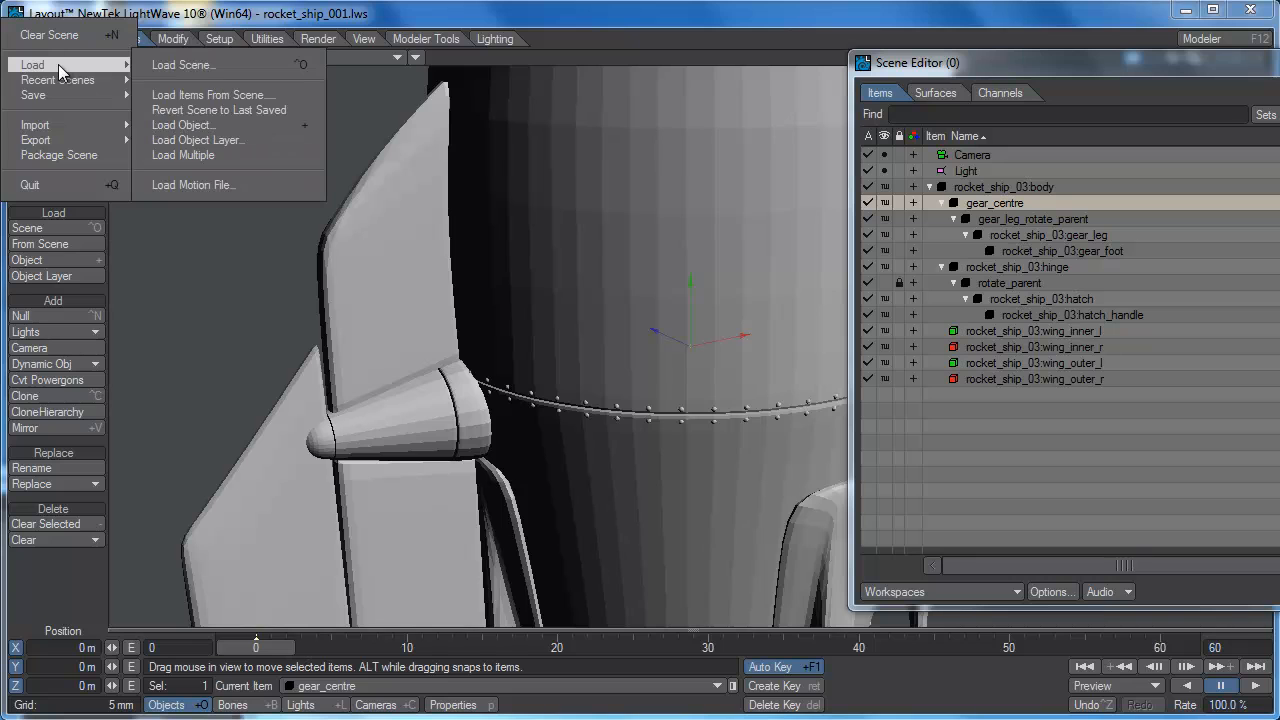
left_click(172, 95)
left_click(516, 166)
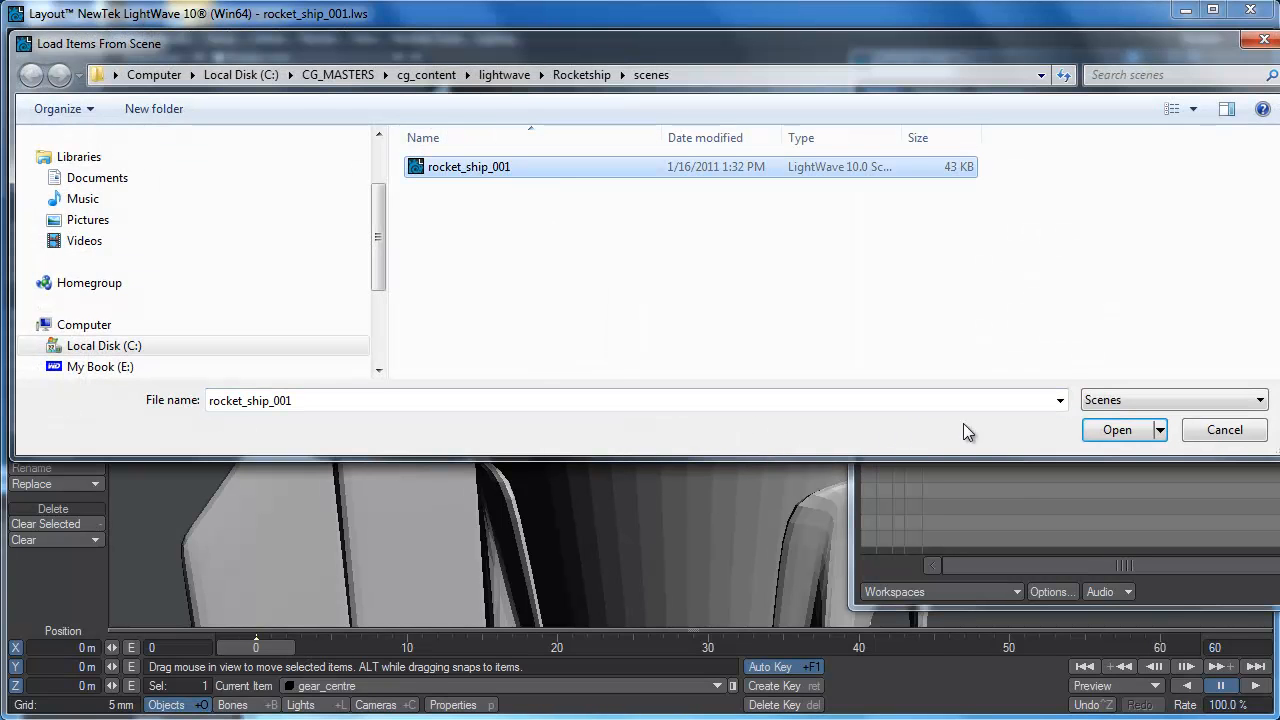
left_click(1117, 429)
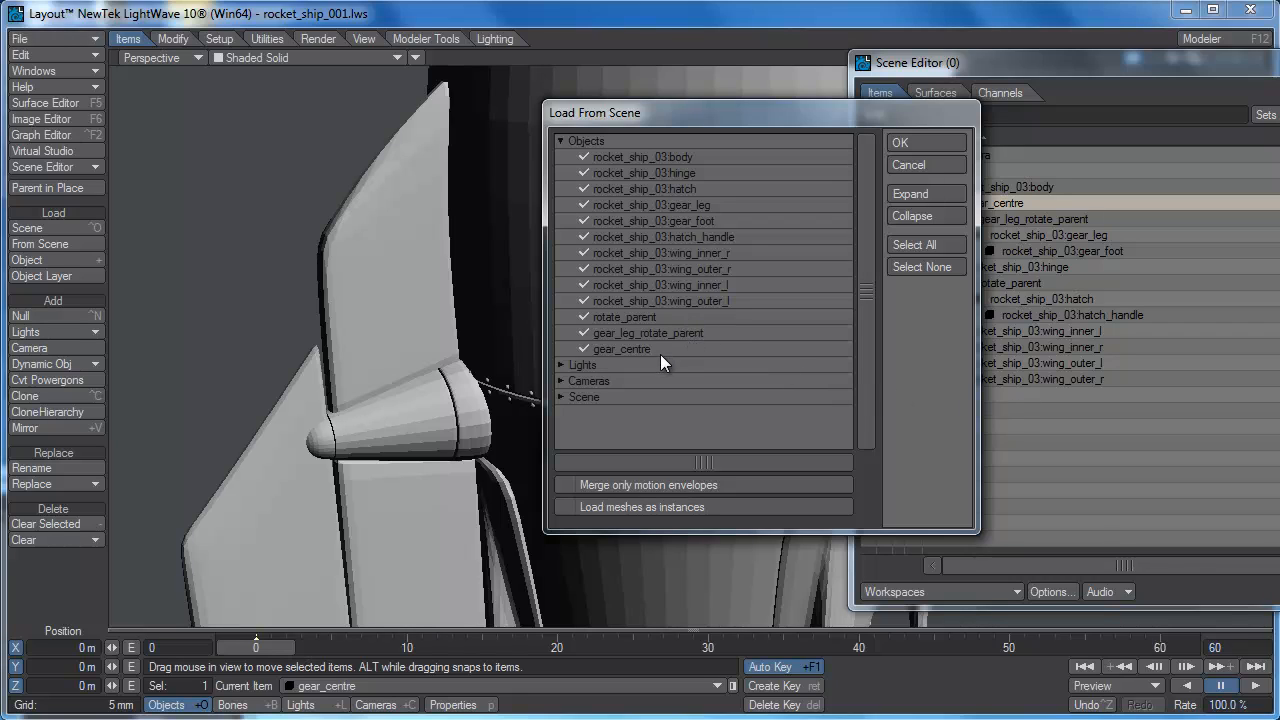
- Load only gear_leg, gear_foot, gear_leg_rotate_parent and gear_centre from the scene, excluding all other objects, lights and cameras
left_click(589, 157)
left_click(583, 173)
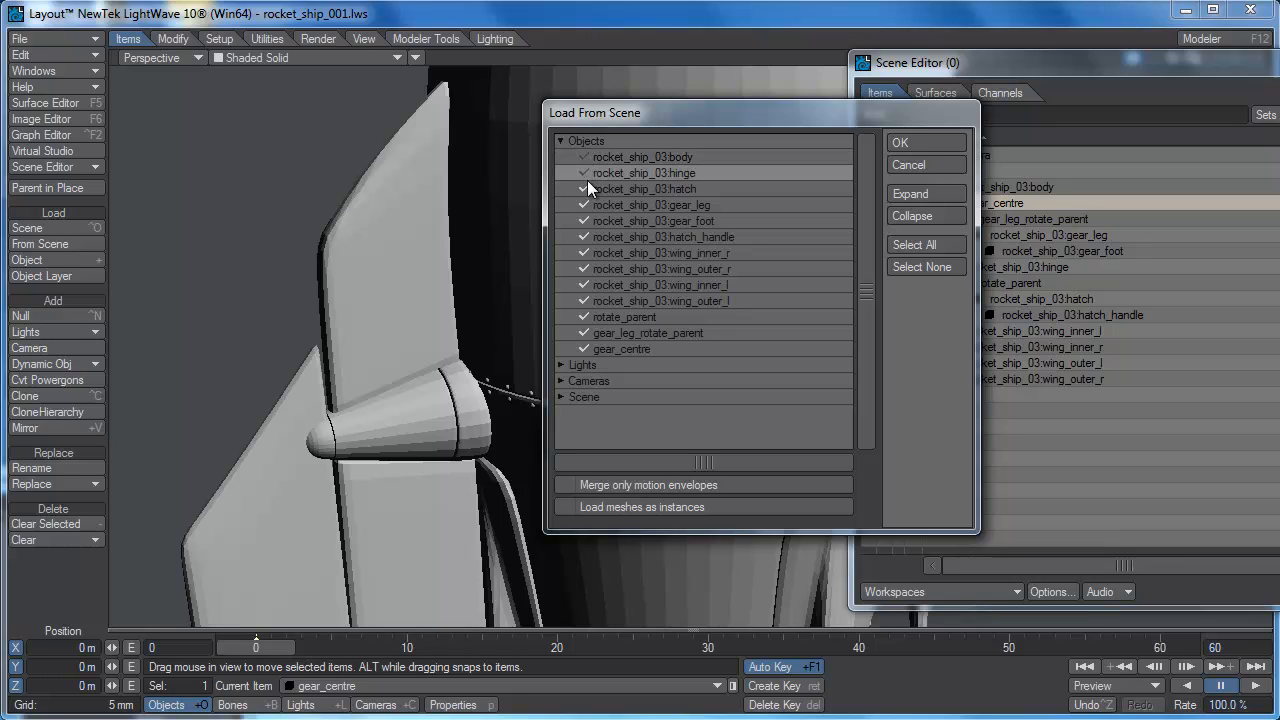
left_click(586, 188)
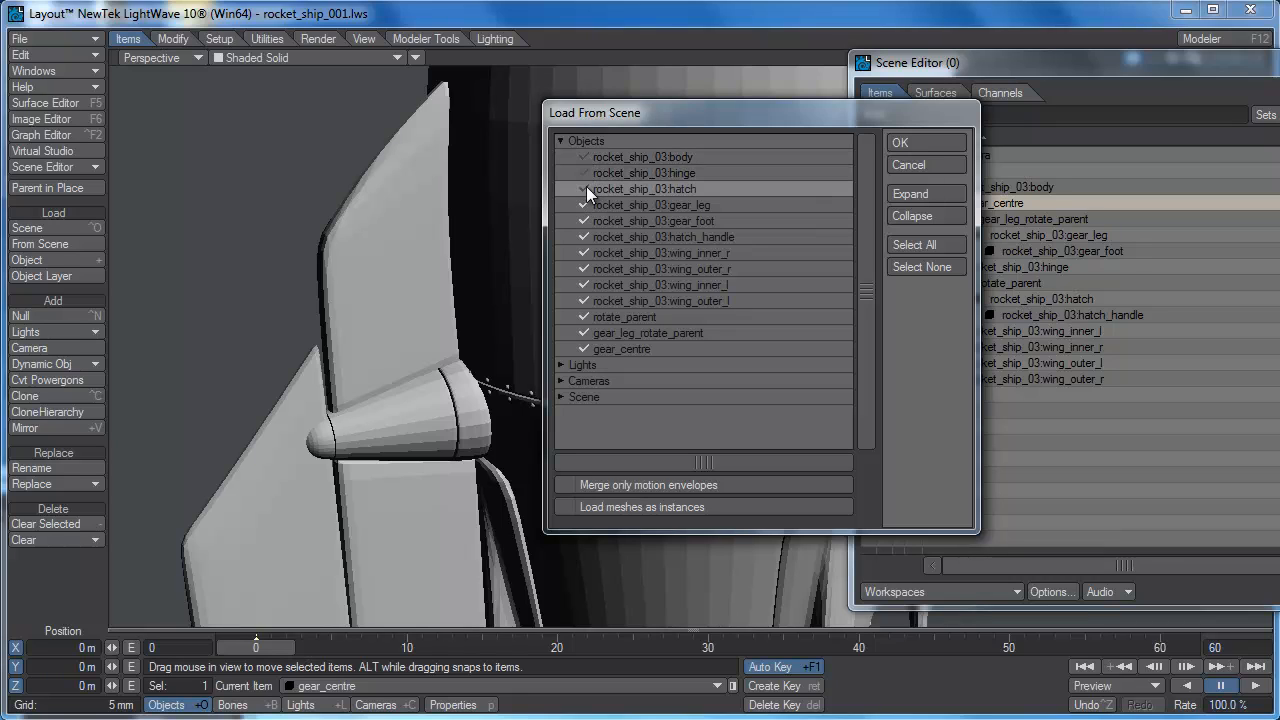
left_click(586, 237)
left_click(584, 267)
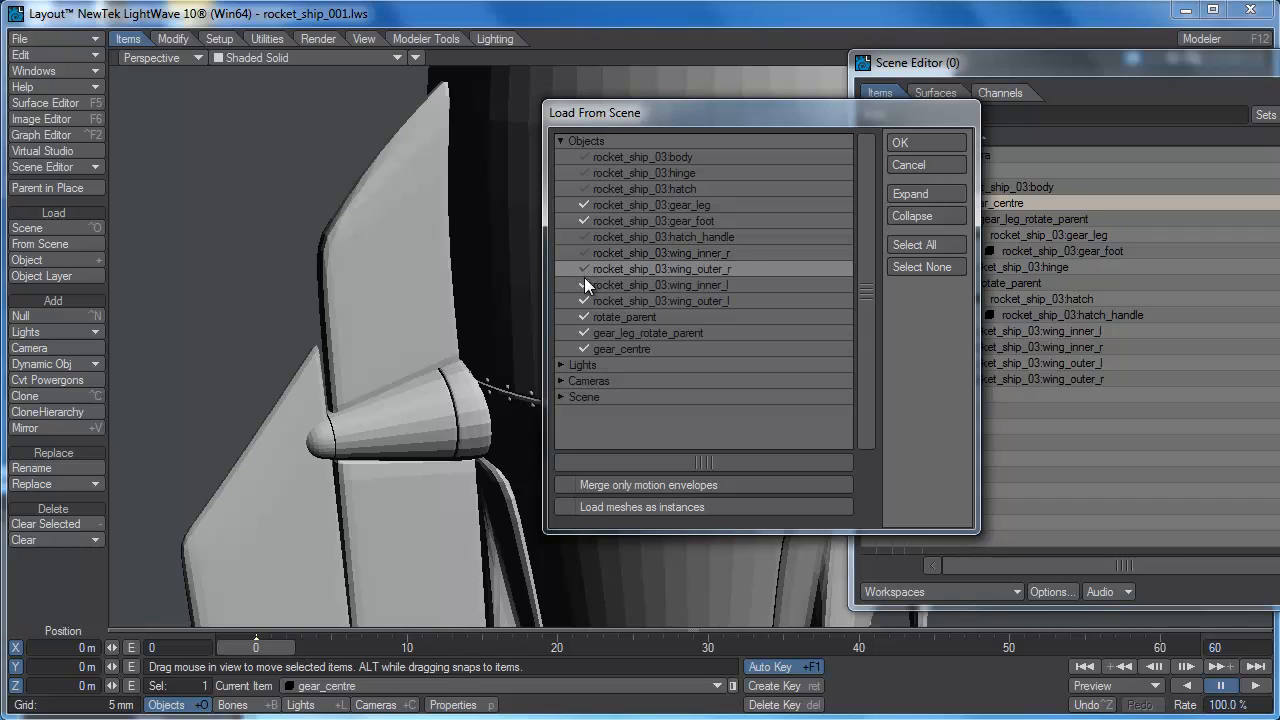
left_click(584, 285)
left_click(583, 299)
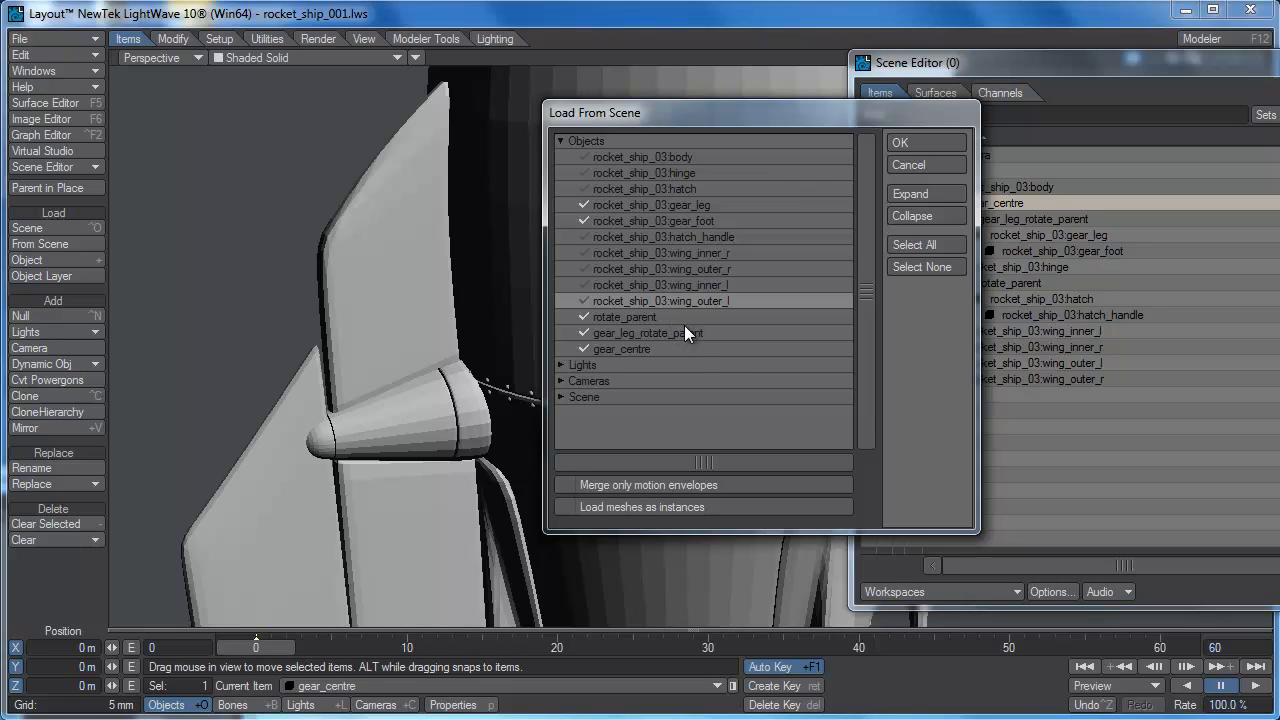
left_click(583, 316)
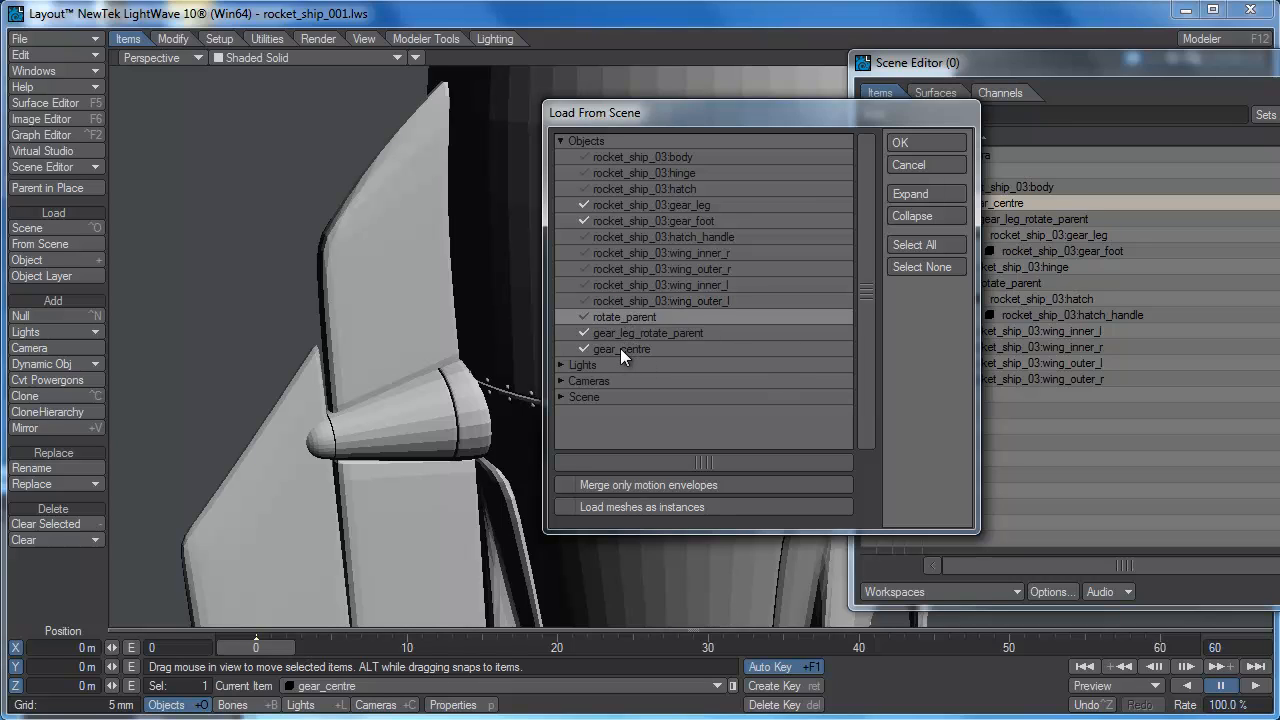
left_click(561, 396)
left_click(561, 381)
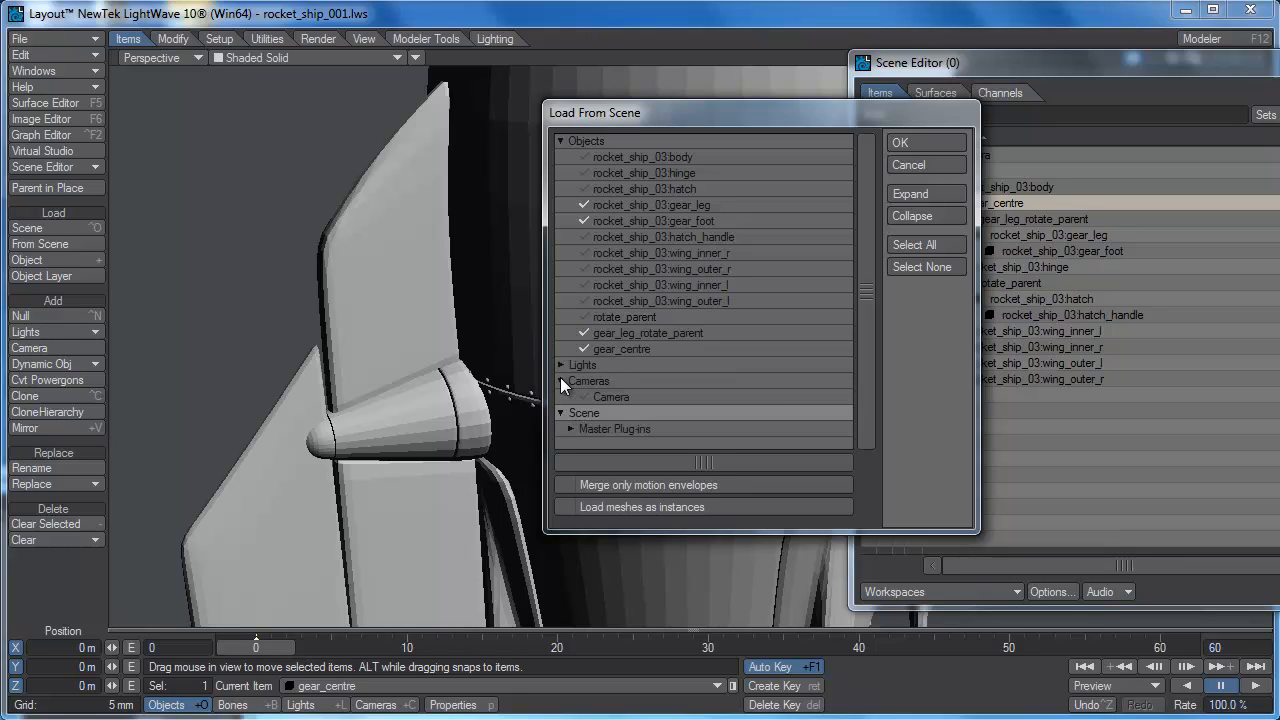
left_click(559, 365)
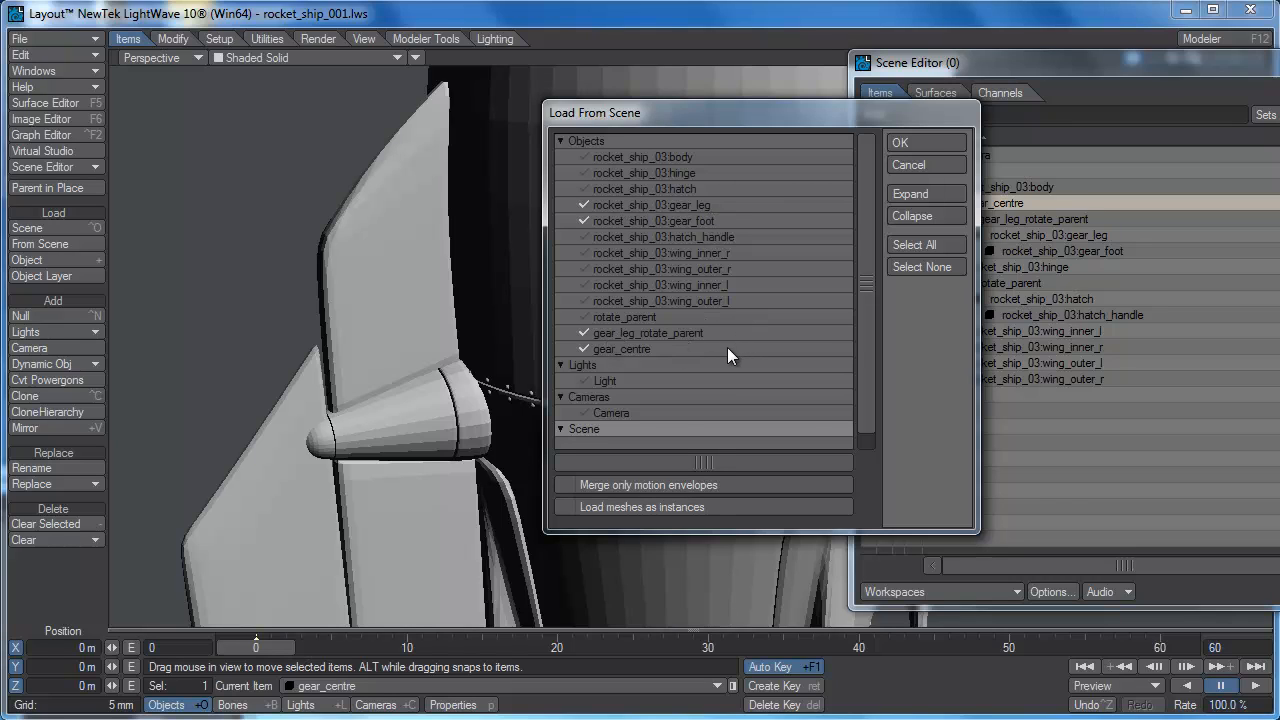
left_click(919, 140)
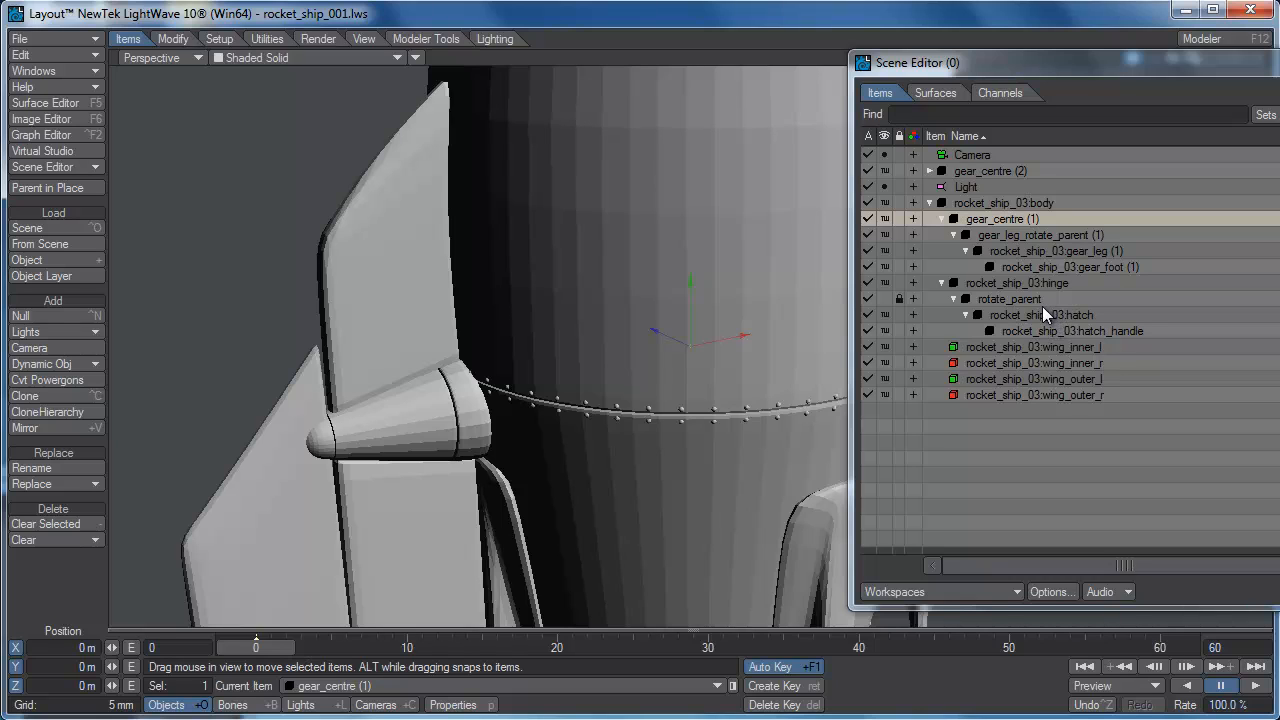
- Expand the gear_centre (2) hierarchy down to gear_foot (2), and leave the Scene Editor with gear_centre (2) selected
left_click(929, 171)
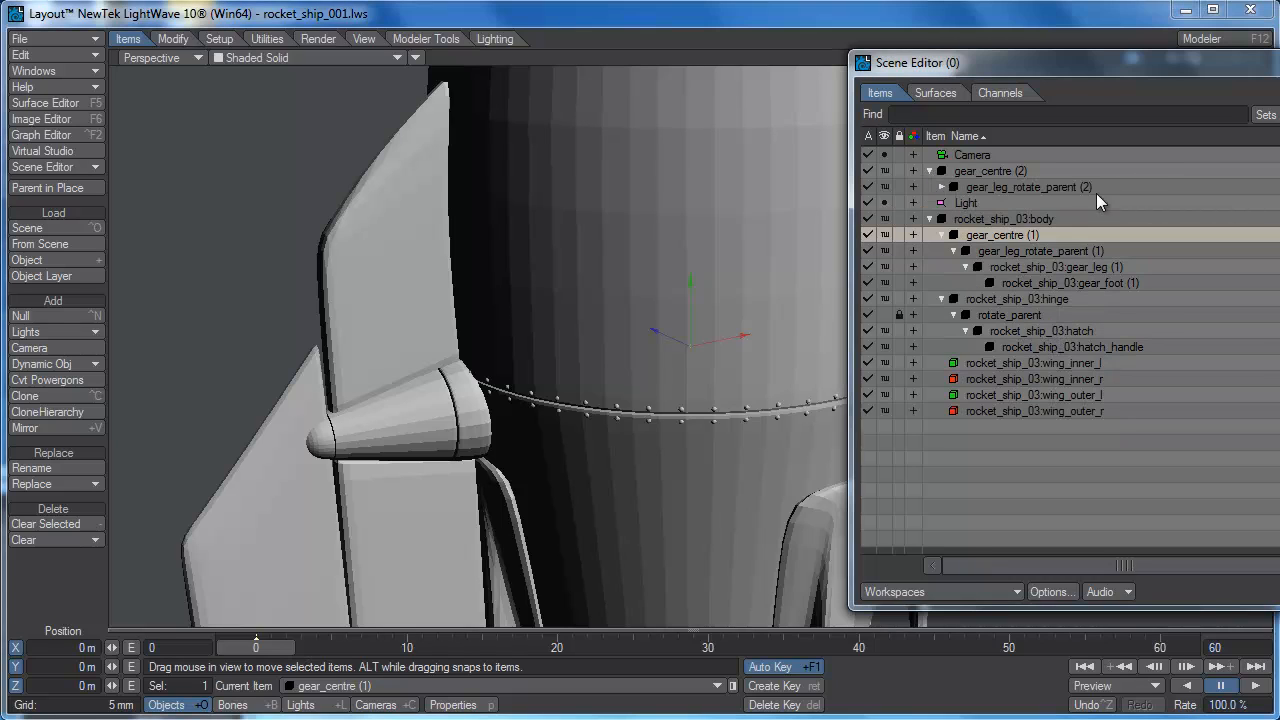
left_click(942, 188)
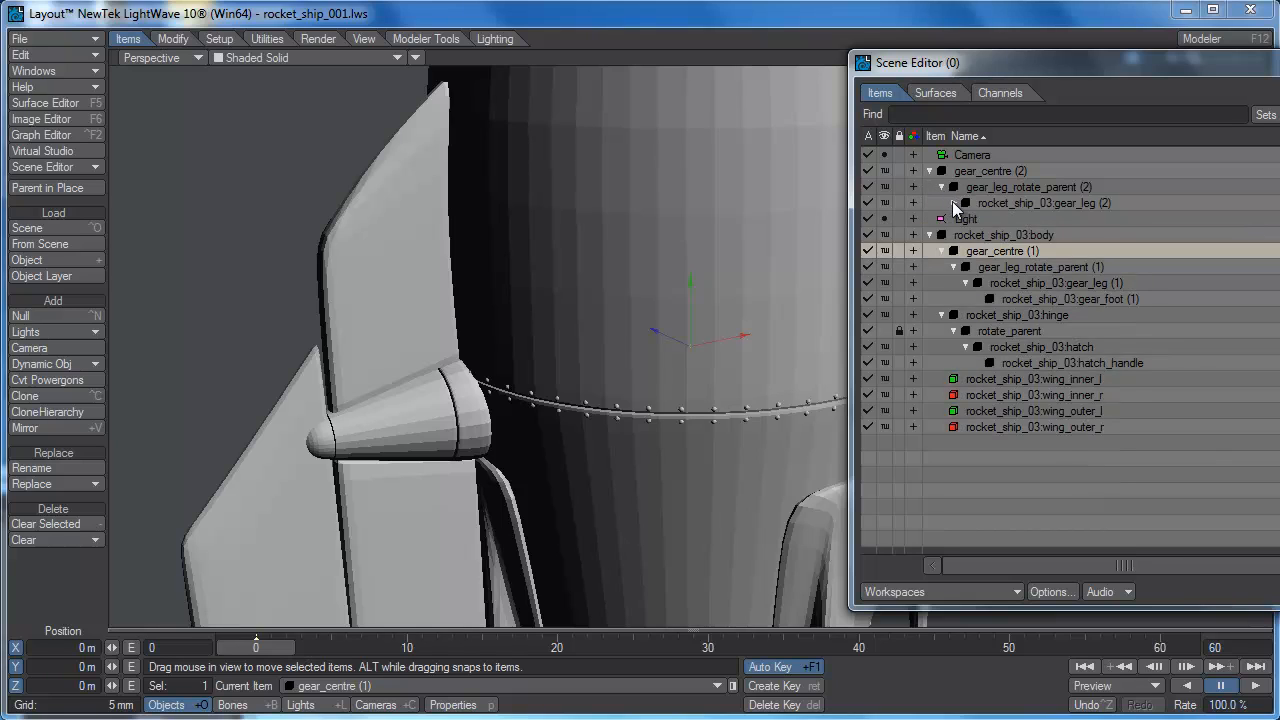
left_click(953, 203)
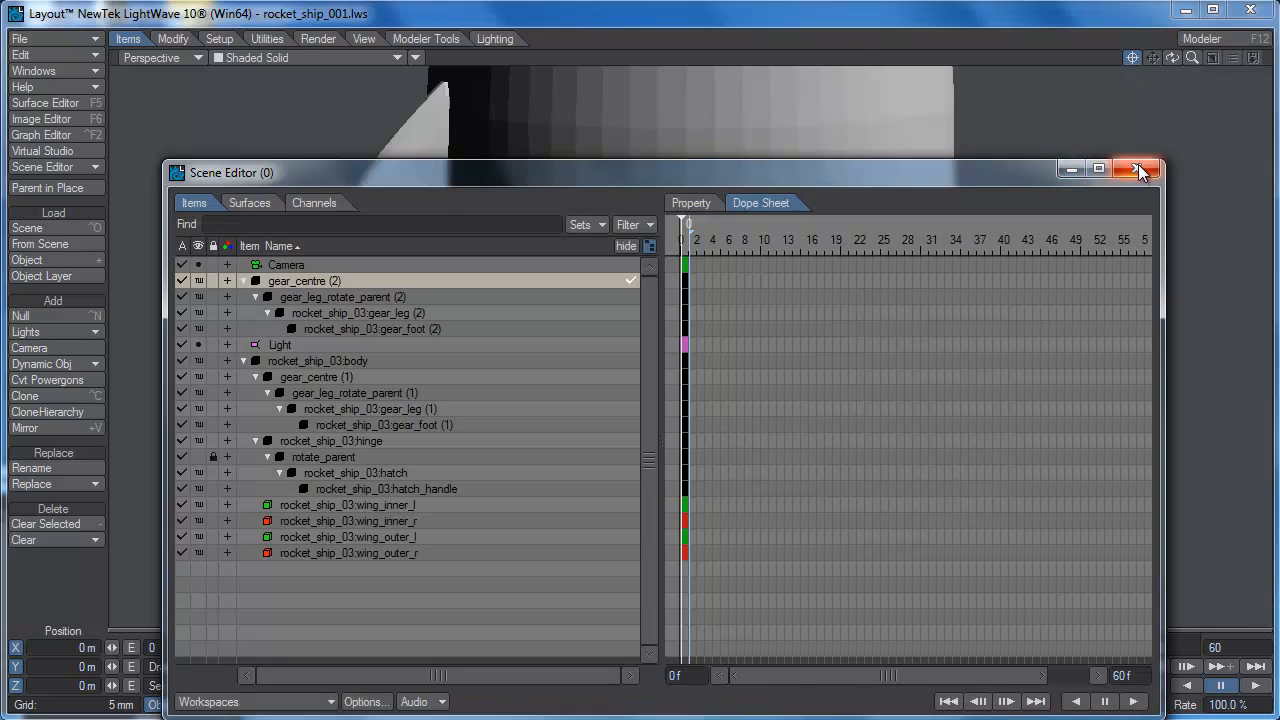
left_click(1140, 170)
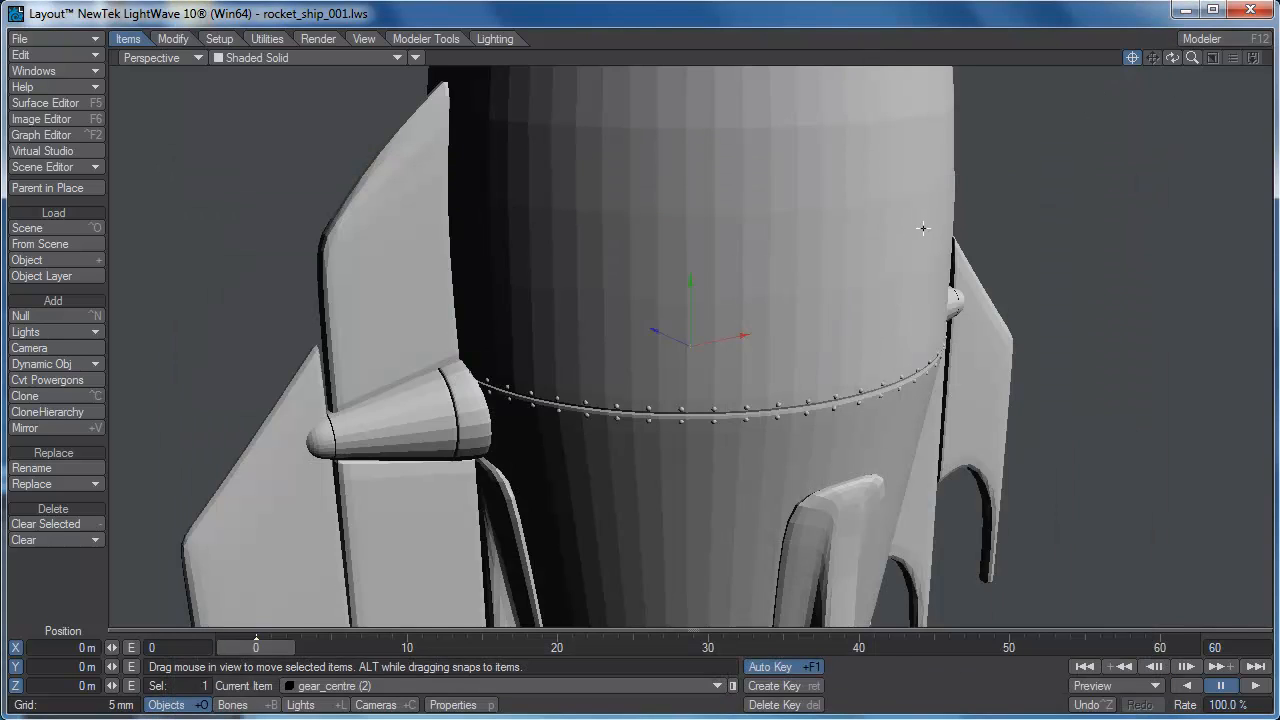
- Set the heading rotation of gear_centre (2) to 90° to swing the second landing gear around the rocket
scroll(918, 226, "down", 8)
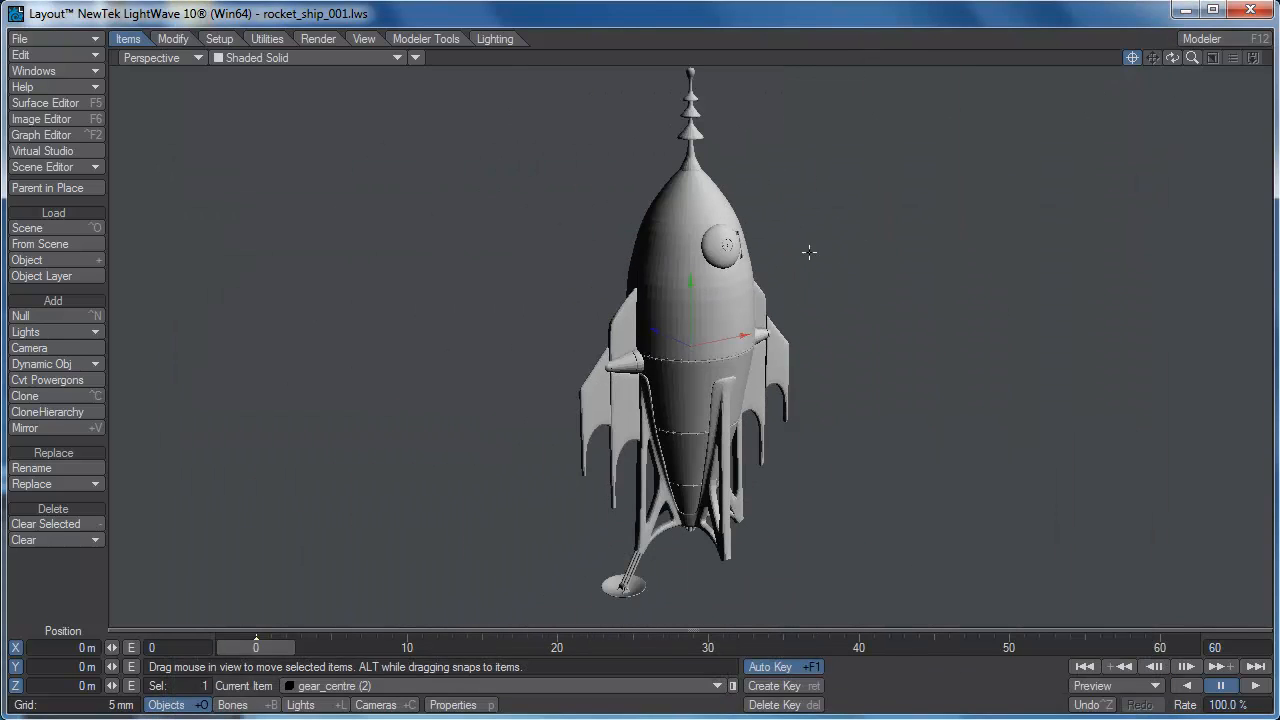
key("y")
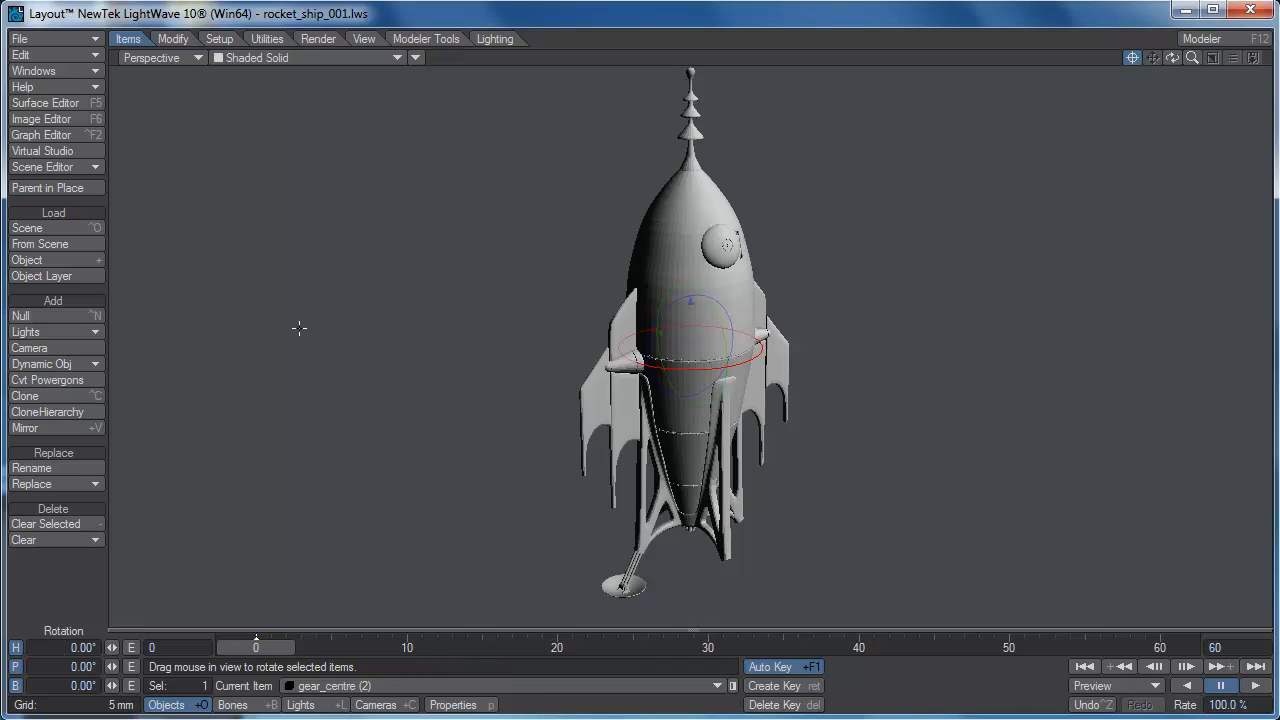
left_click(72, 648)
type("90")
key("Tab")
left_click_drag(1174, 60, 1260, 60)
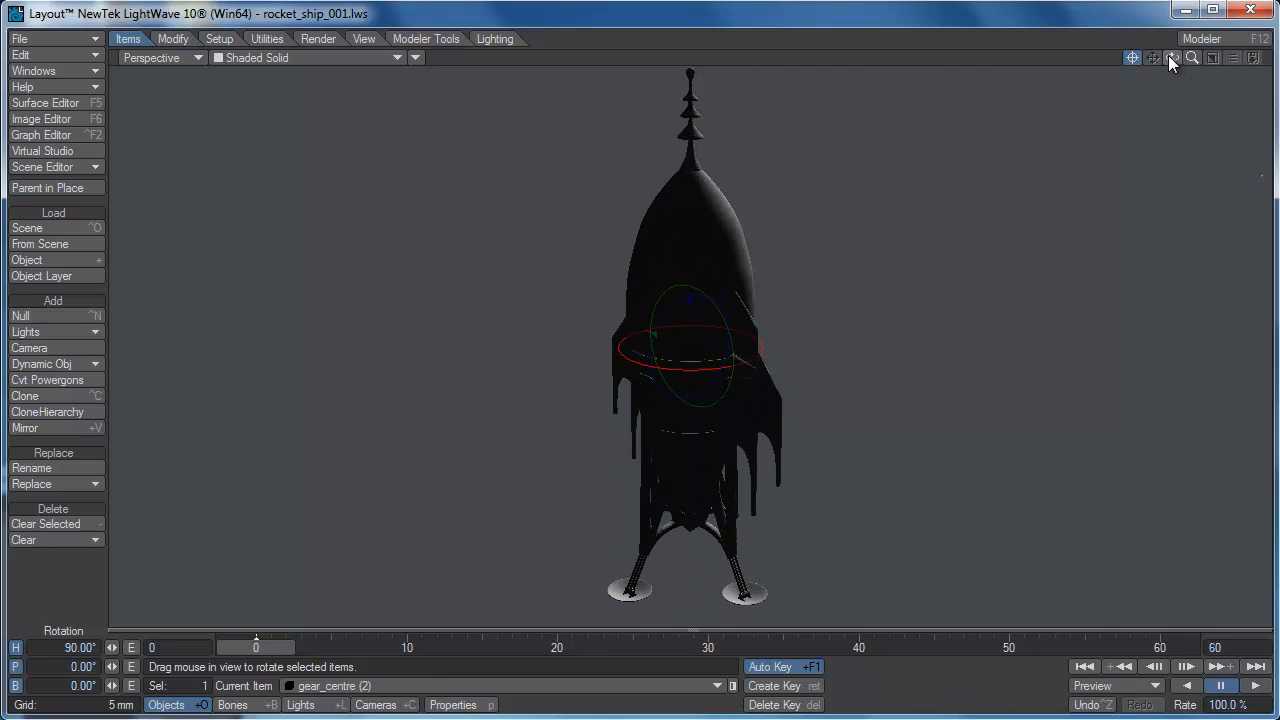
- Load another set of gear_leg, gear_foot, gear_leg_rotate_parent and gear_centre from rocket_ship_001 for the third landing gear
left_click(50, 36)
mouse_move(51, 67)
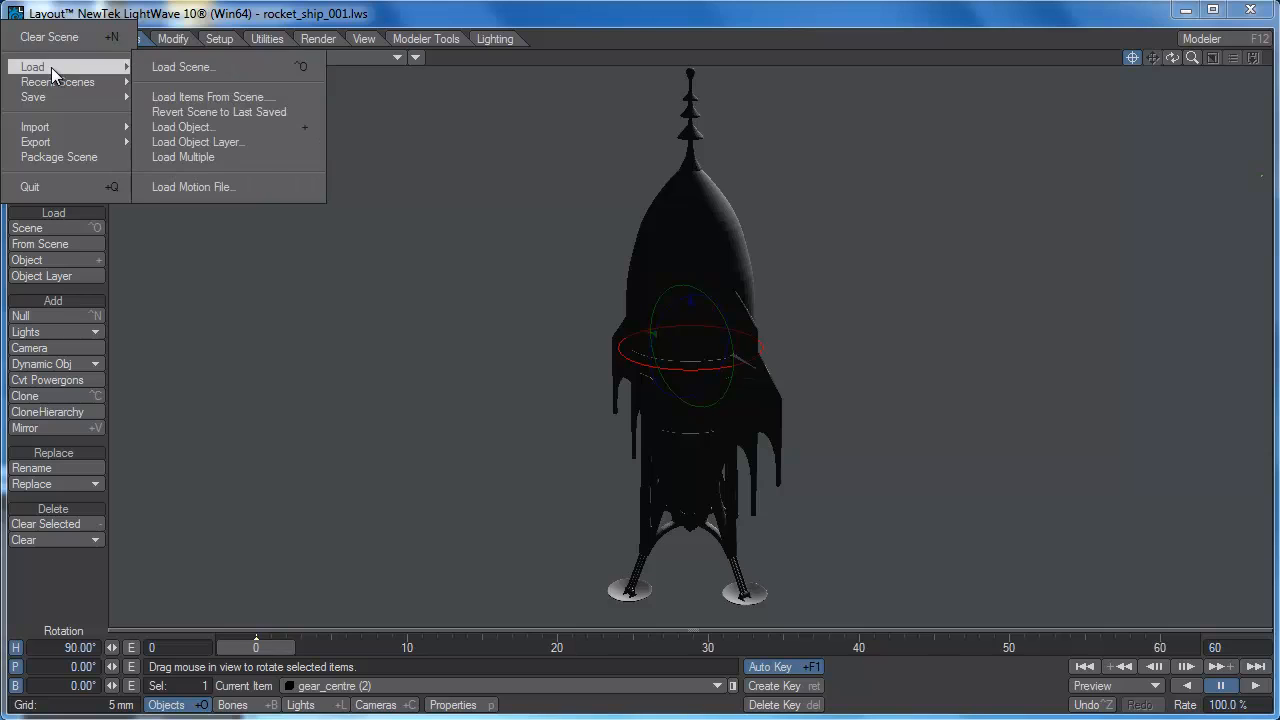
left_click(233, 97)
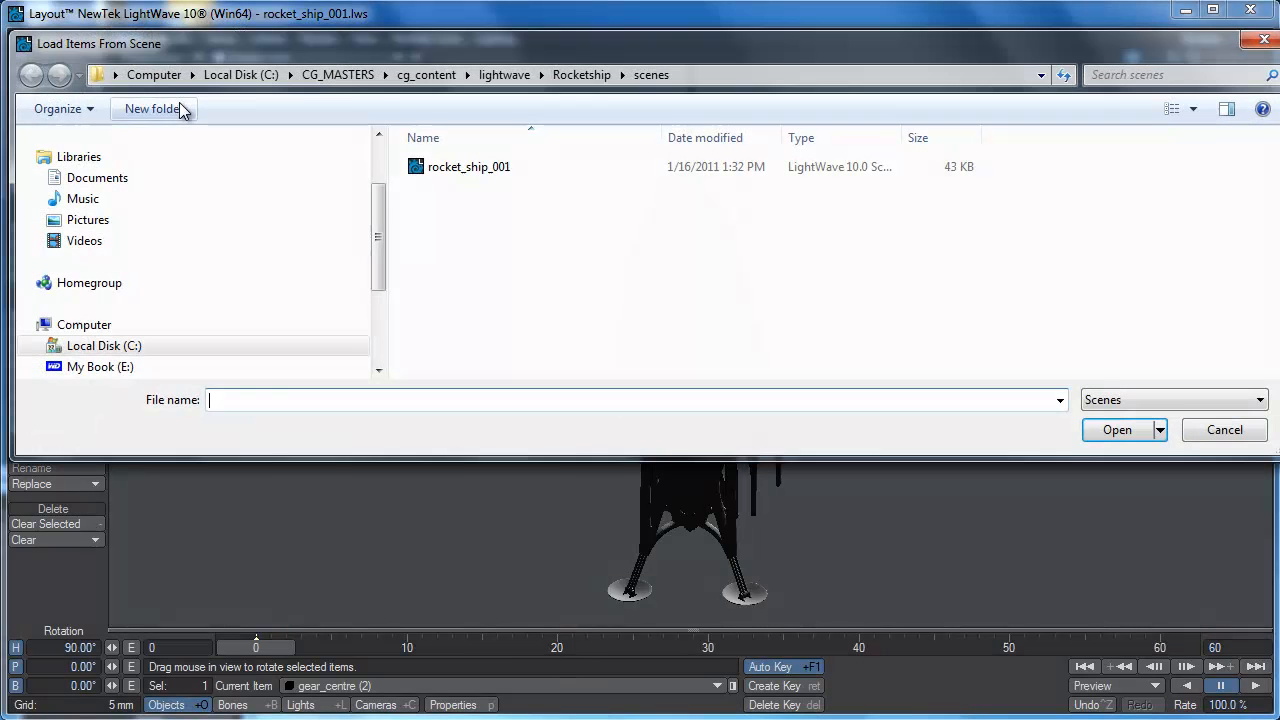
left_click(479, 168)
left_click(1125, 430)
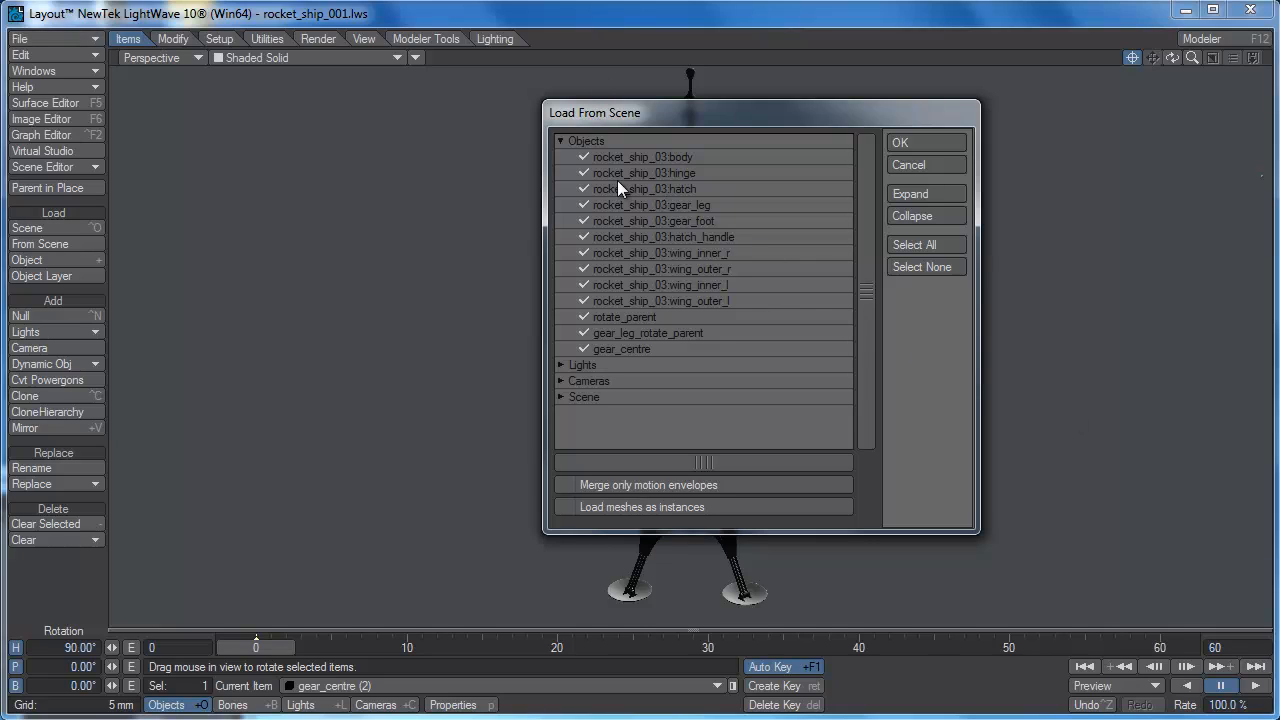
left_click_drag(585, 160, 583, 186)
left_click_drag(581, 235, 583, 311)
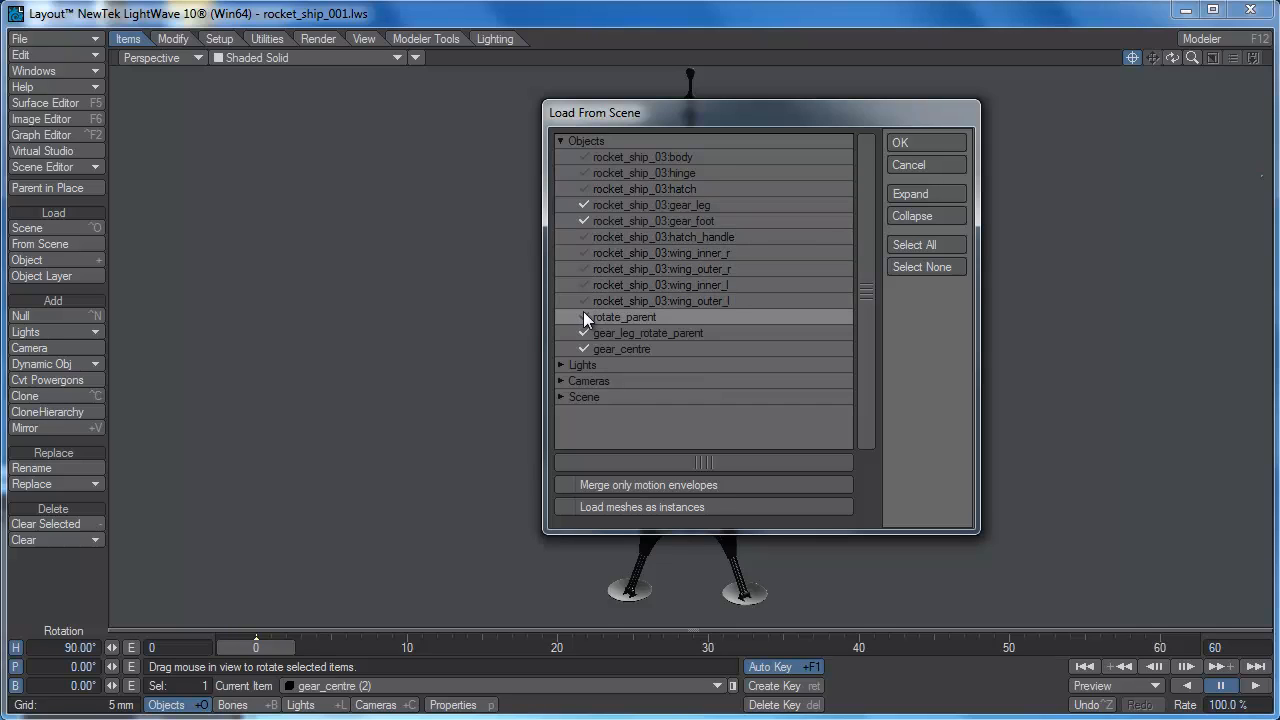
left_click(923, 145)
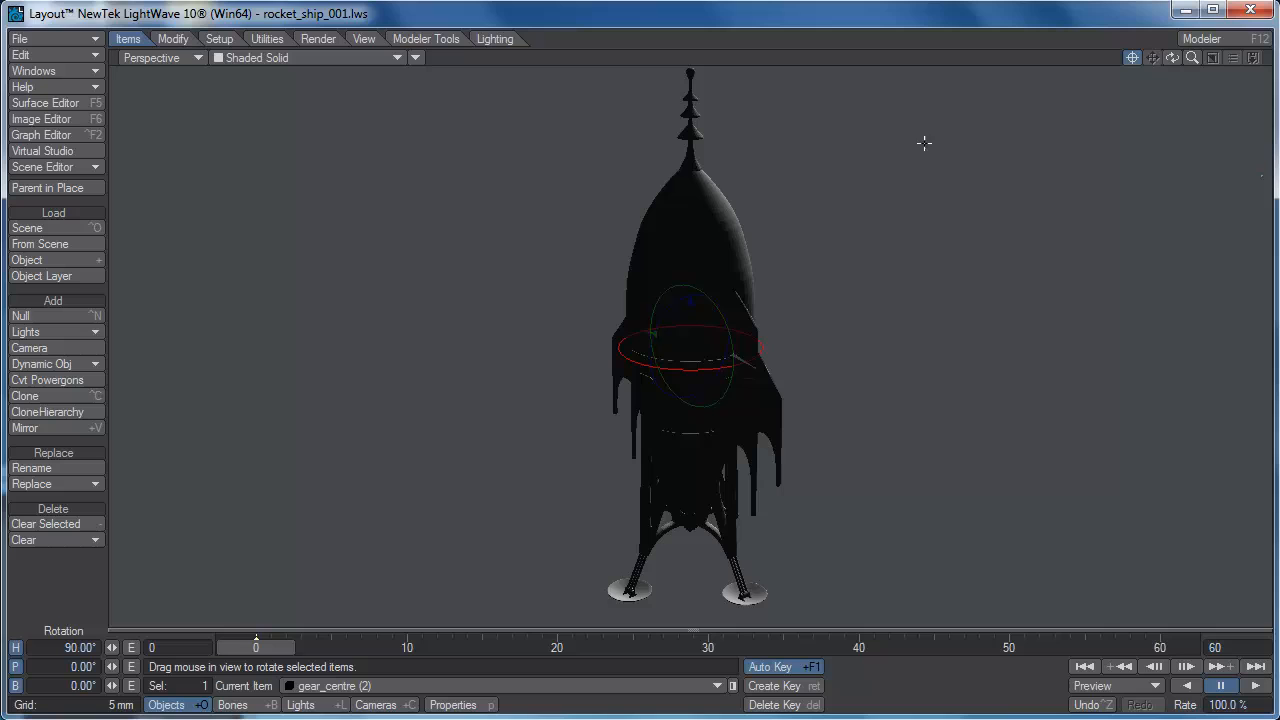
- Choose rocket_ship_001 once more as the source for loading items from a scene
left_click(56, 36)
mouse_move(55, 61)
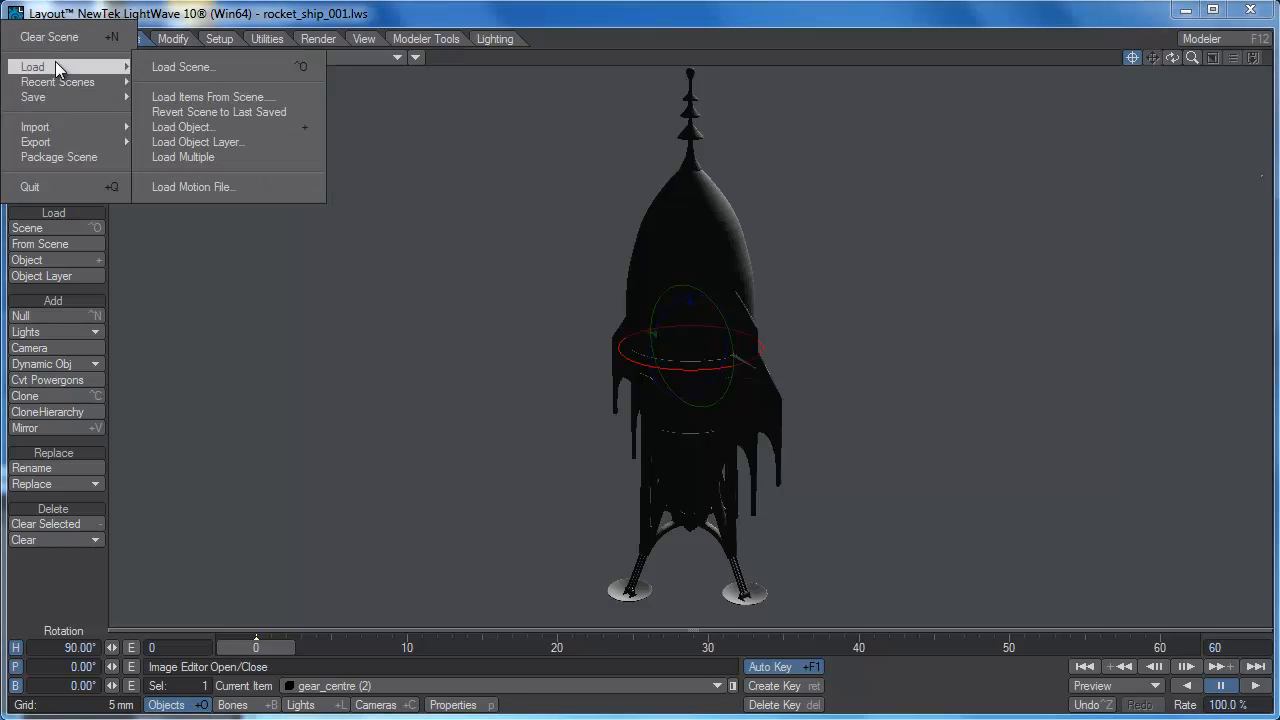
left_click(280, 93)
left_click(460, 168)
left_click(1110, 436)
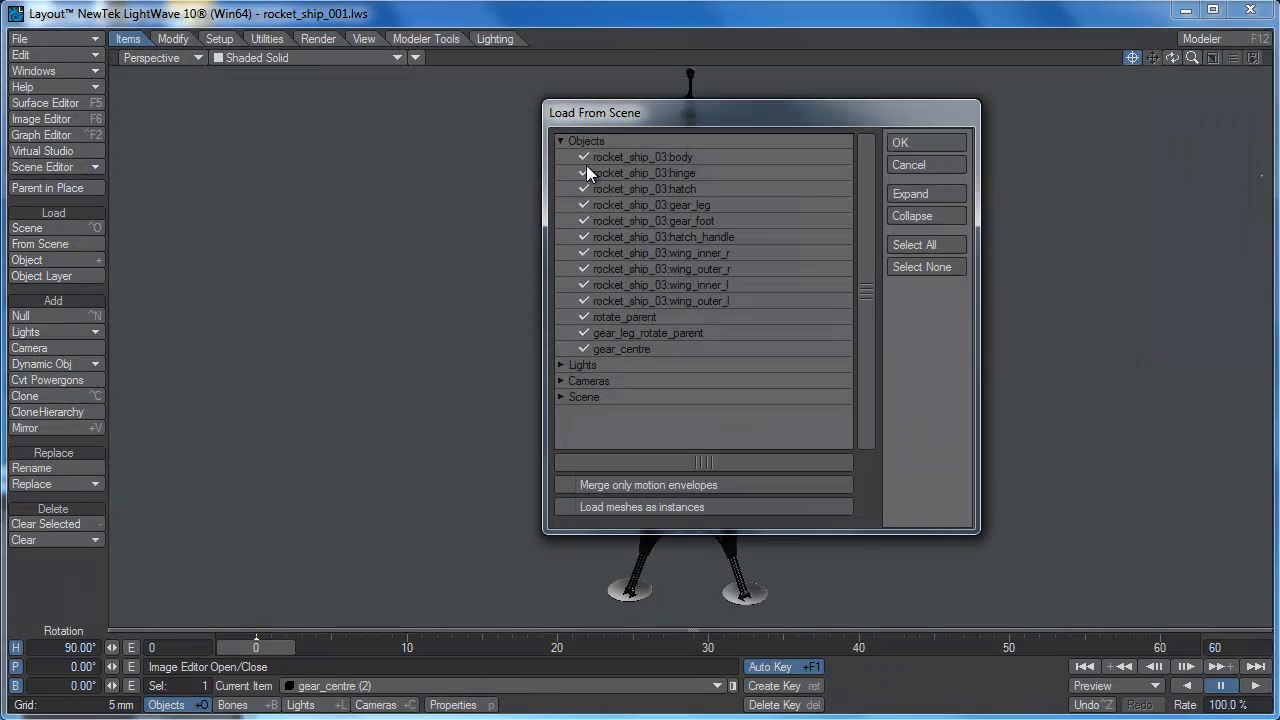
- Exclude the body, hinge, hatch, handle, wings and rotate_parent, and load the remaining gear items for the fourth landing gear
left_click(585, 157)
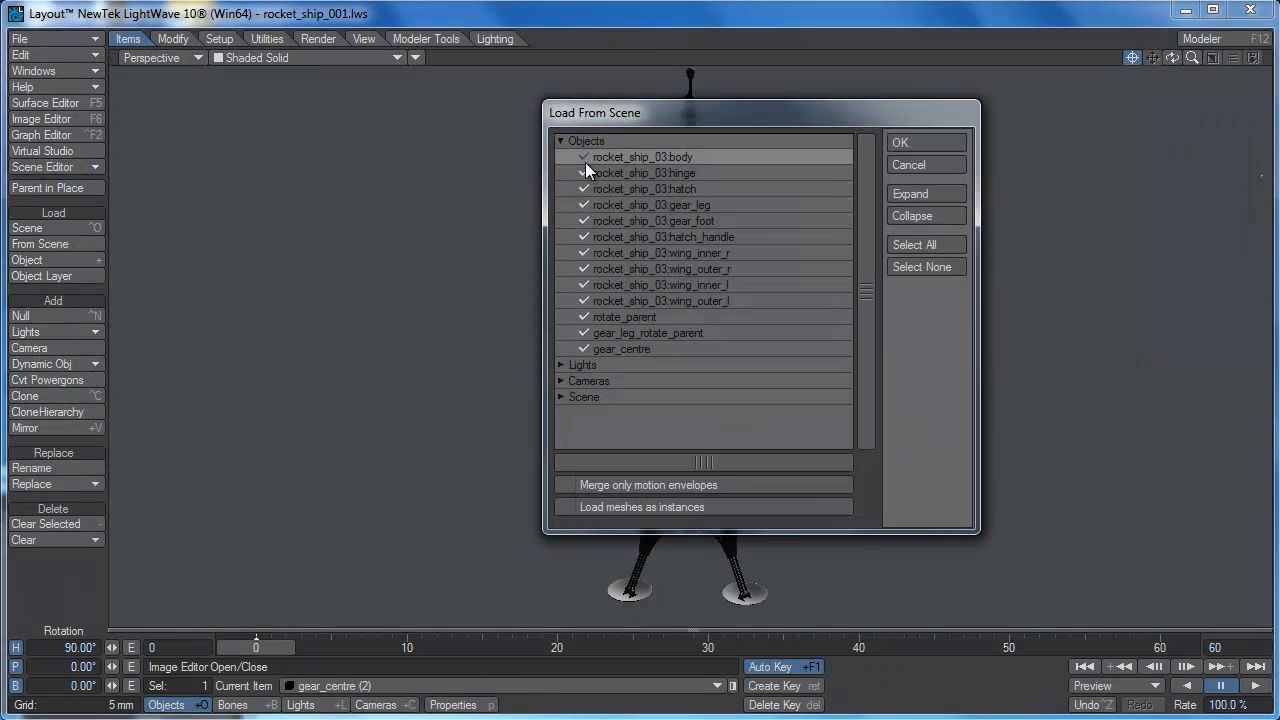
left_click(584, 173)
left_click(584, 189)
left_click(579, 205)
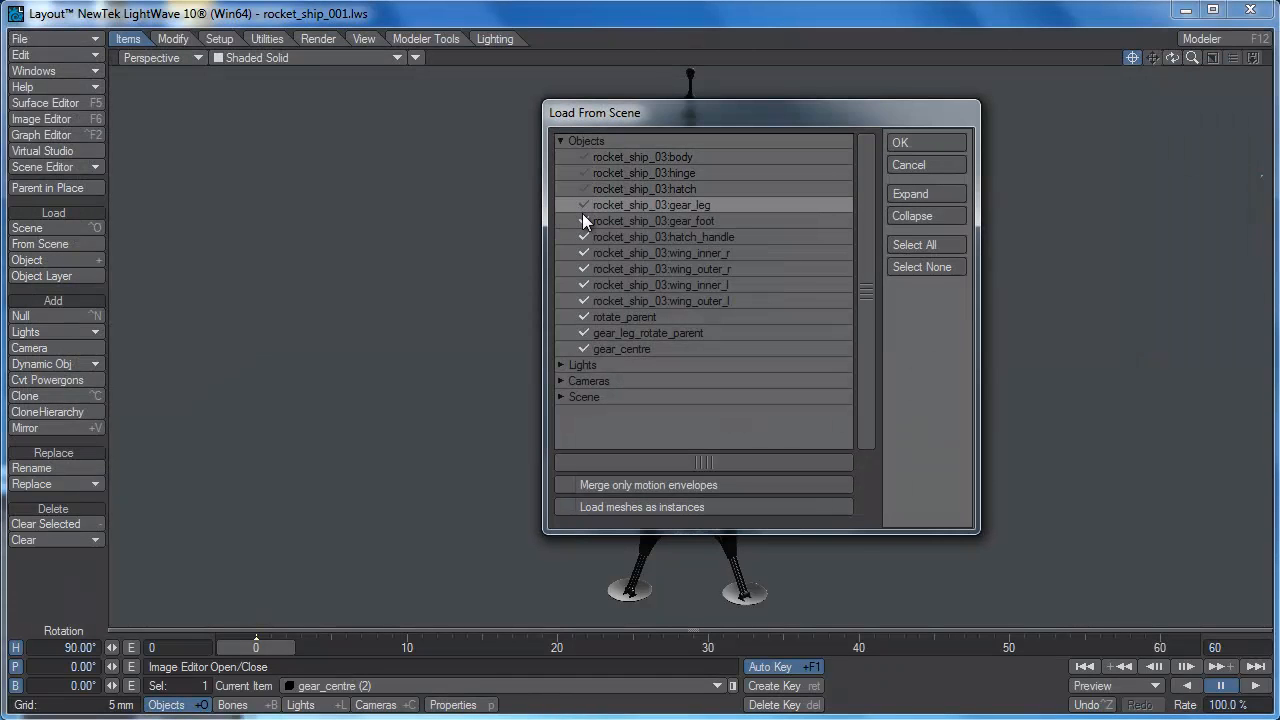
left_click(582, 189)
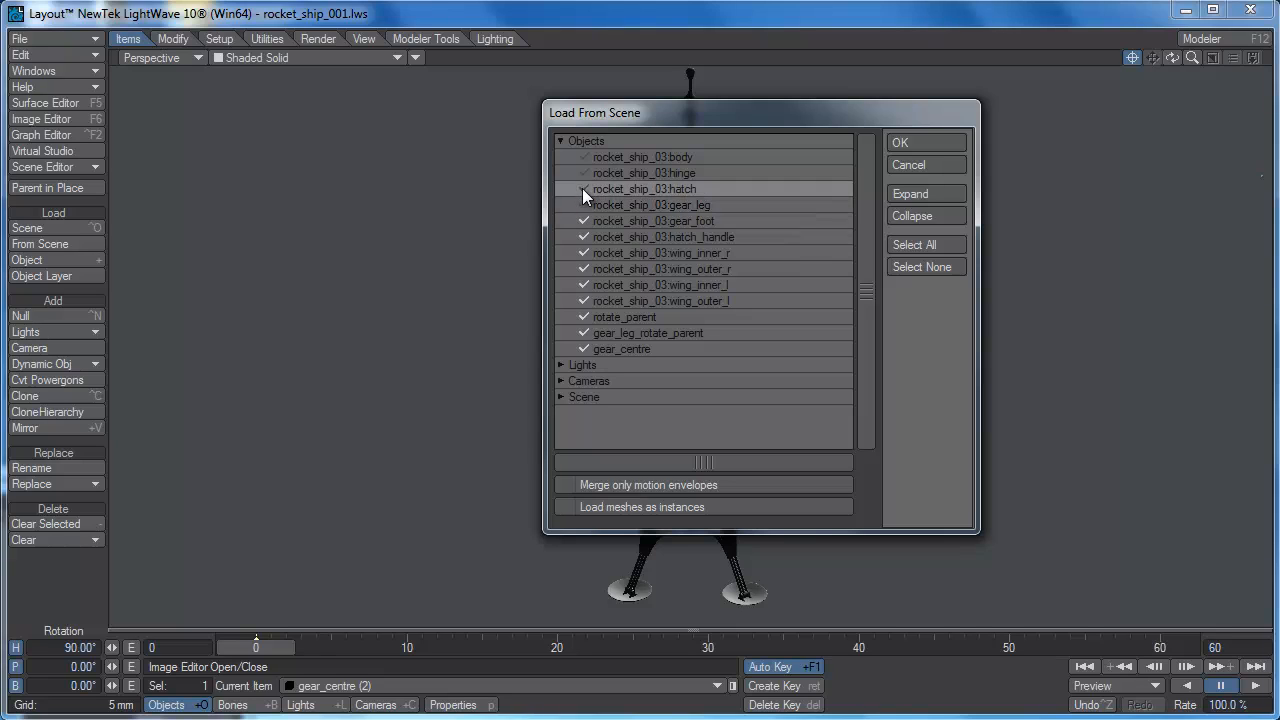
left_click(585, 237)
left_click(584, 253)
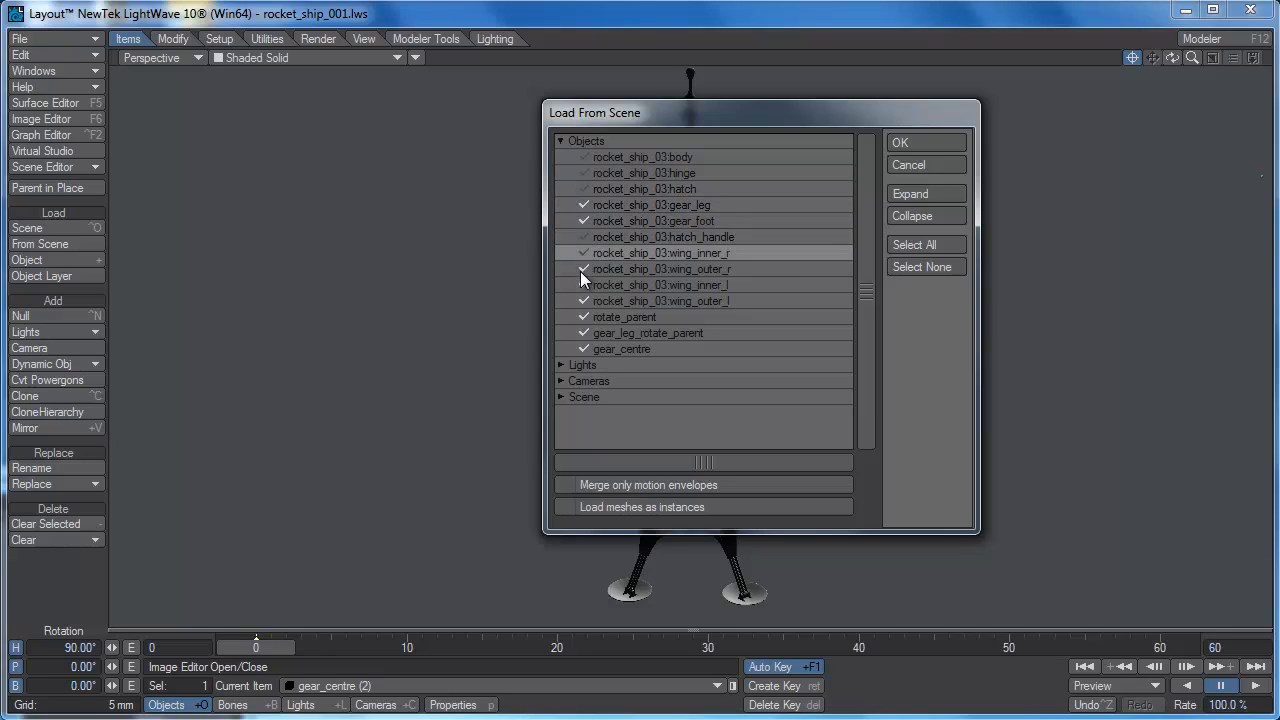
left_click(580, 269)
left_click(582, 285)
left_click(585, 301)
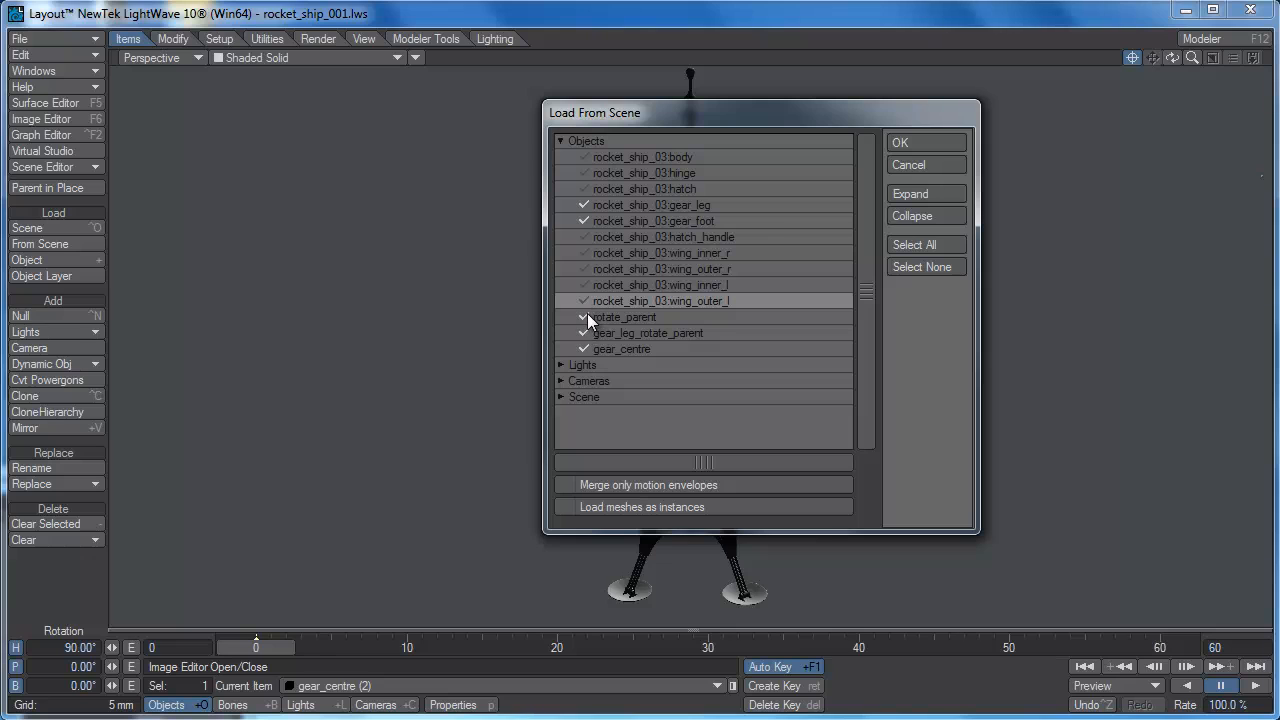
left_click(585, 317)
left_click(927, 140)
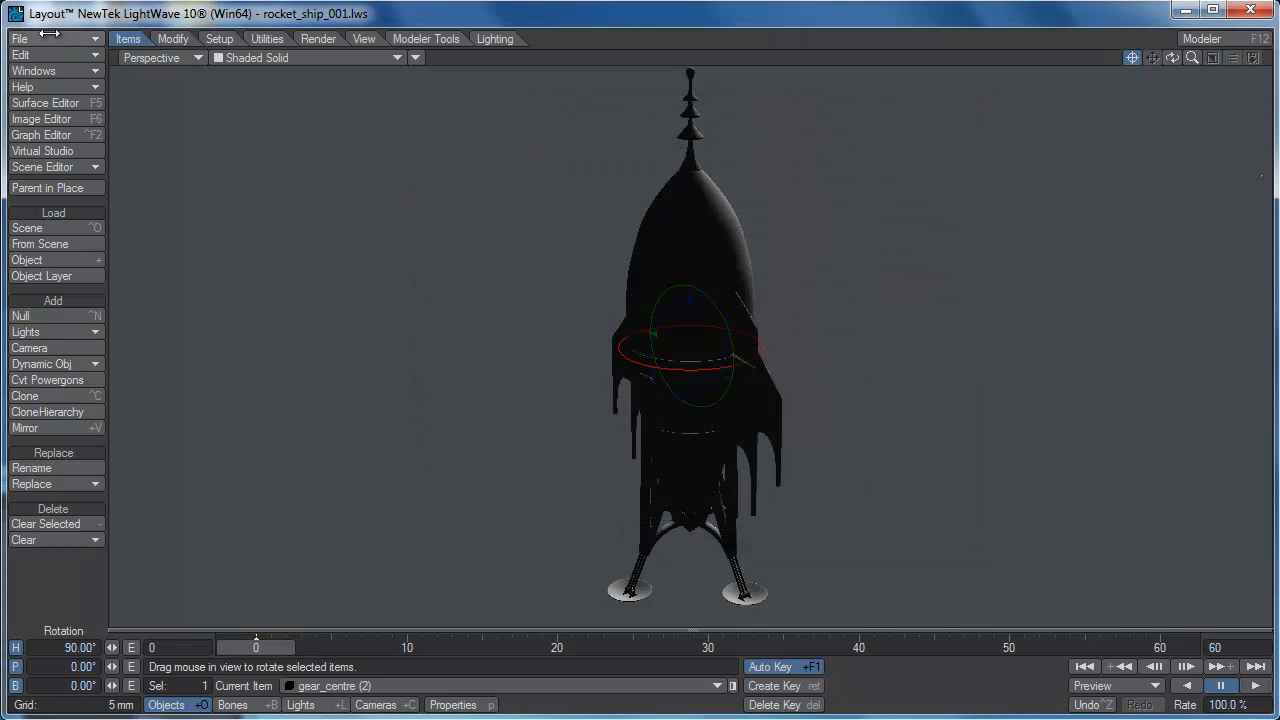
- Open the Scene Editor beside the model and set the heading rotation of gear_centre (3) to 180°
left_click(52, 167)
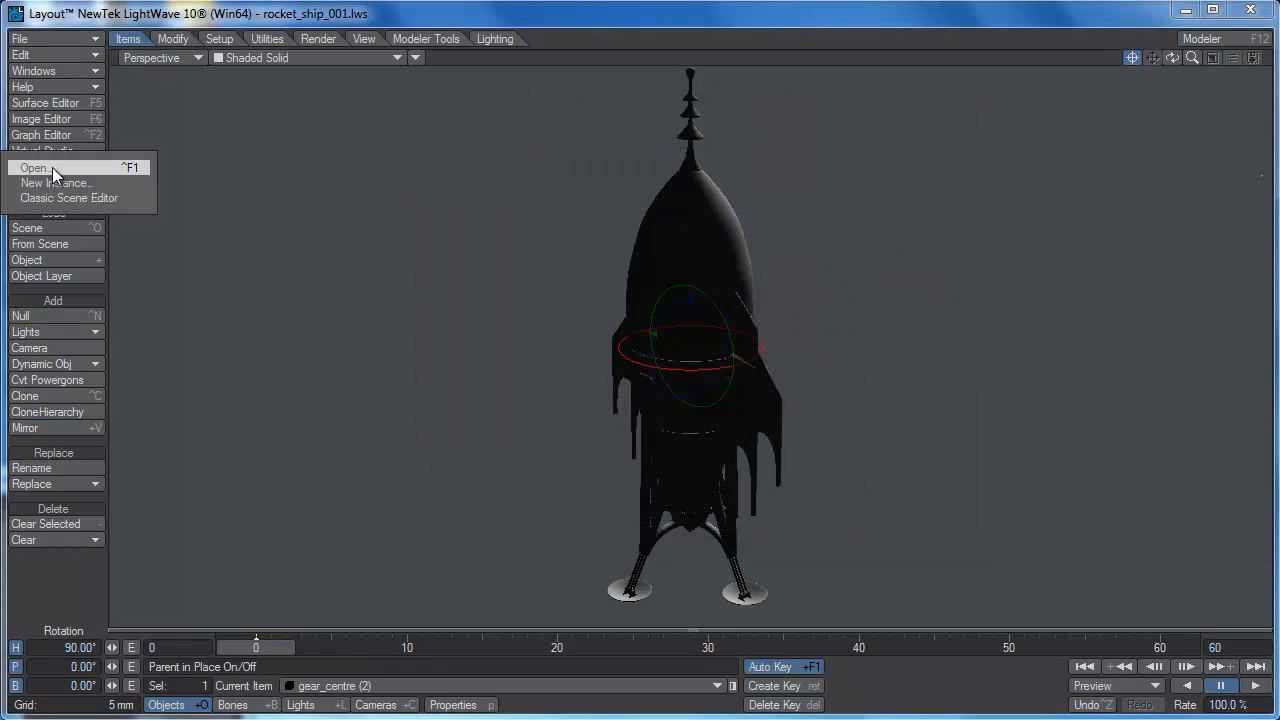
left_click(52, 167)
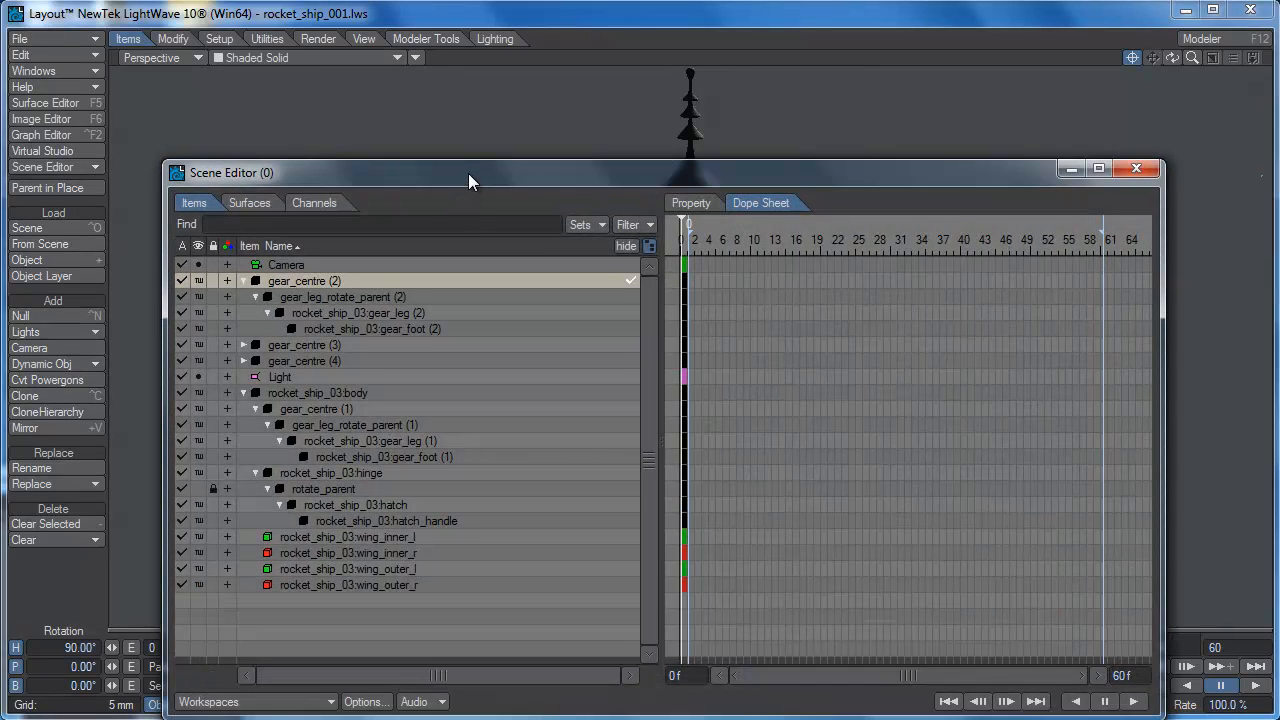
left_click_drag(468, 173, 1203, 72)
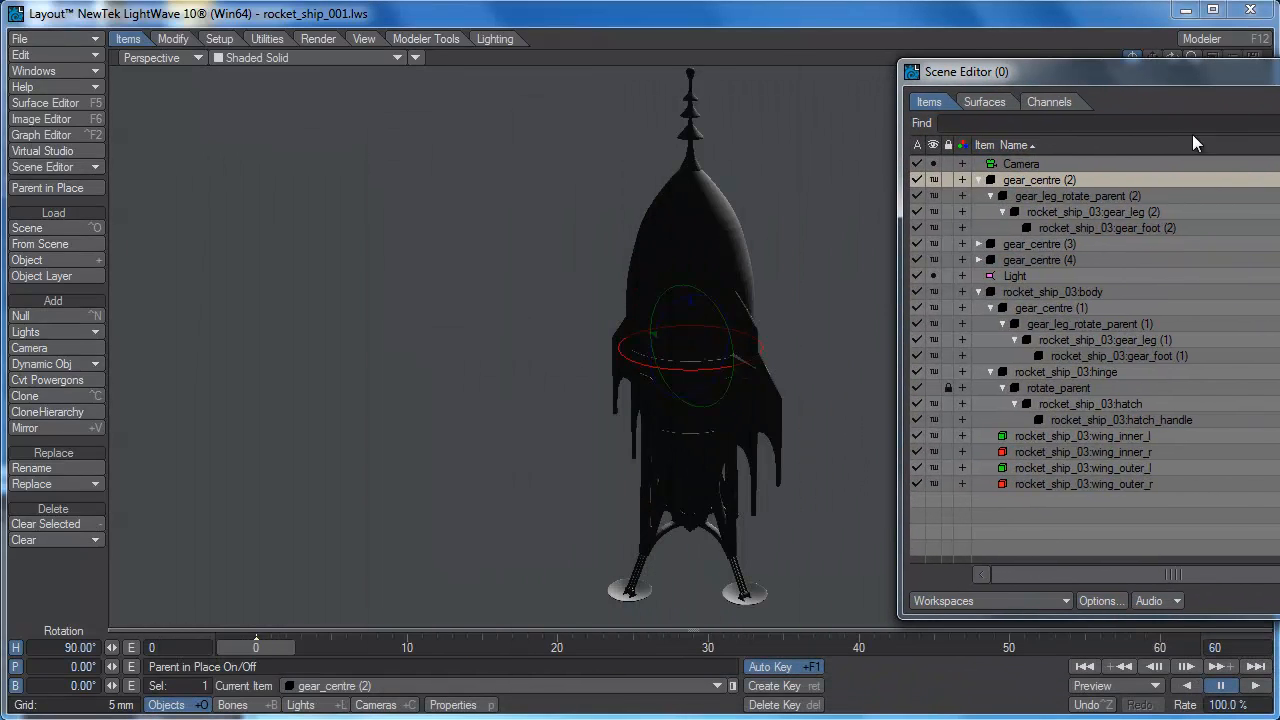
left_click(1030, 243)
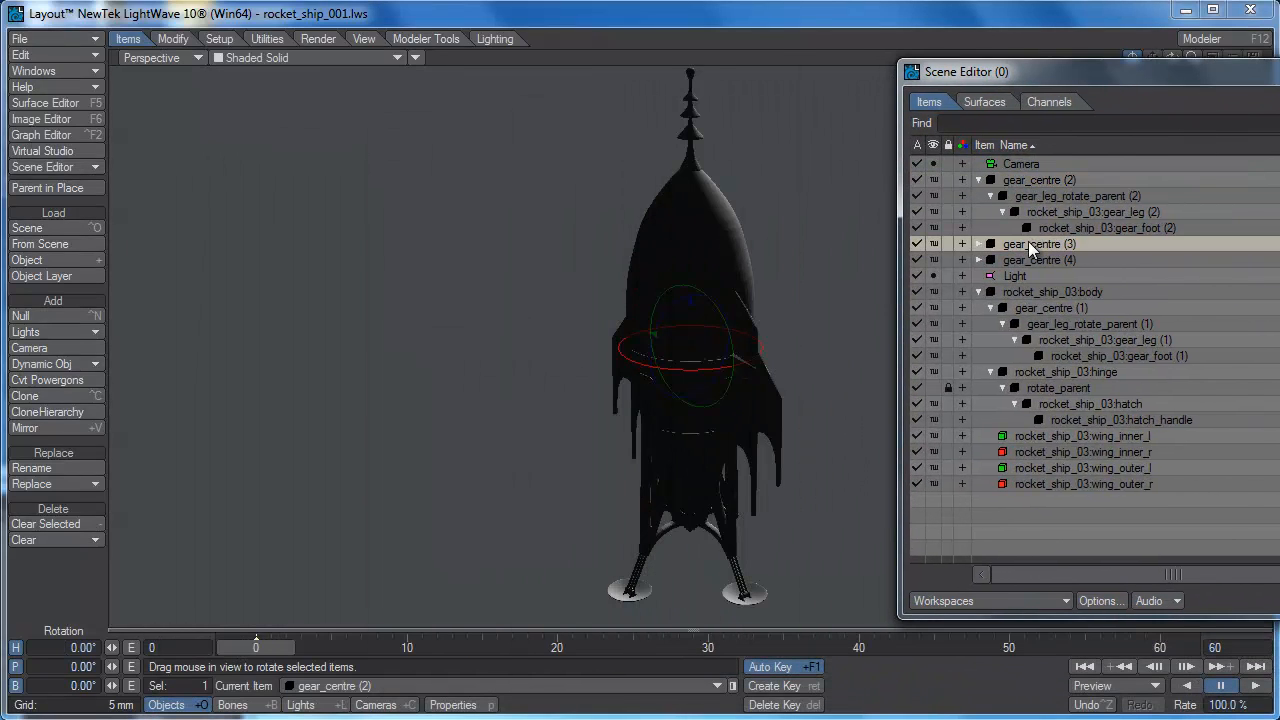
left_click(61, 649)
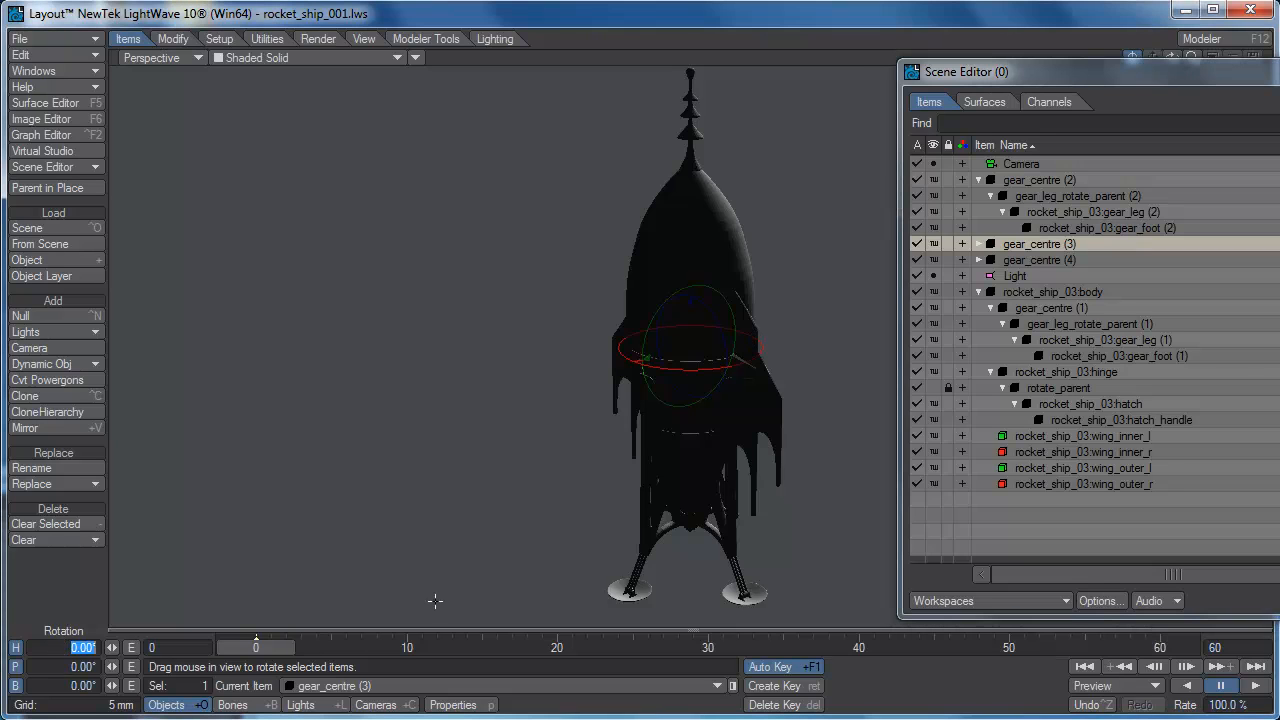
type("180")
key("Tab")
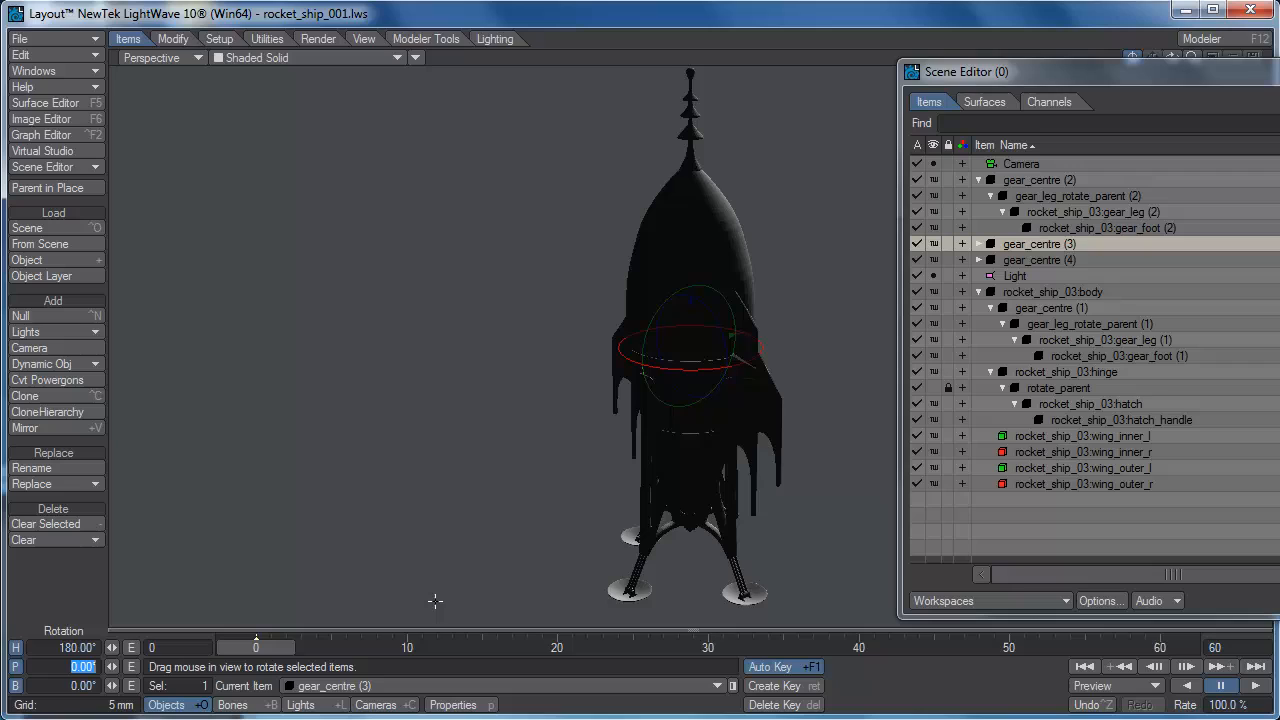
- Set the heading rotation of gear_centre (4) to 270° to swing the fourth landing gear around the rocket
left_click(1048, 261)
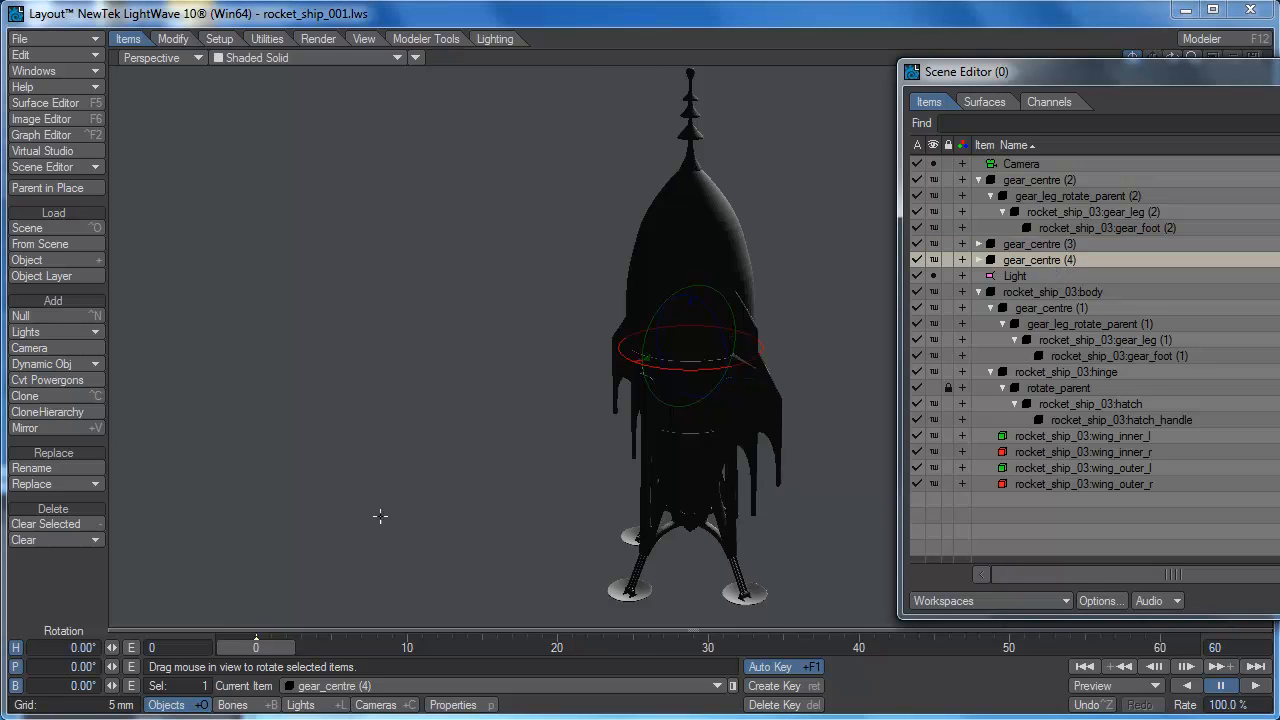
left_click(72, 647)
type("270")
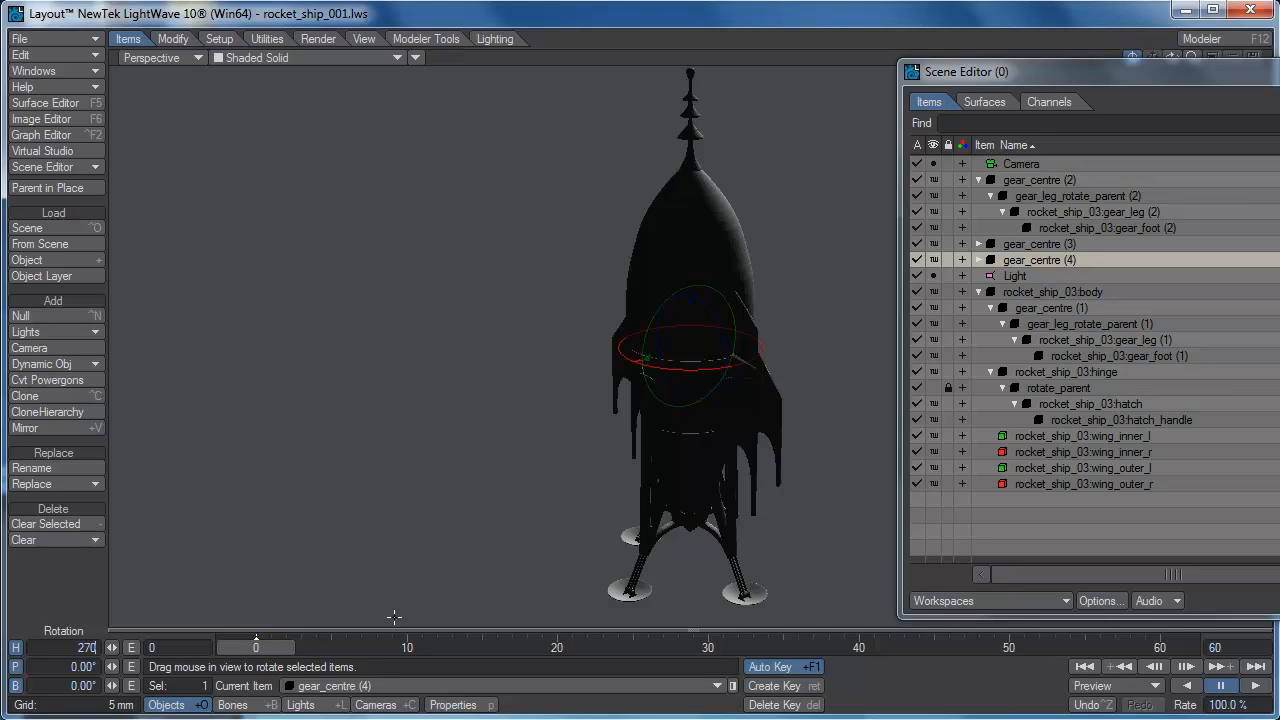
key("Tab")
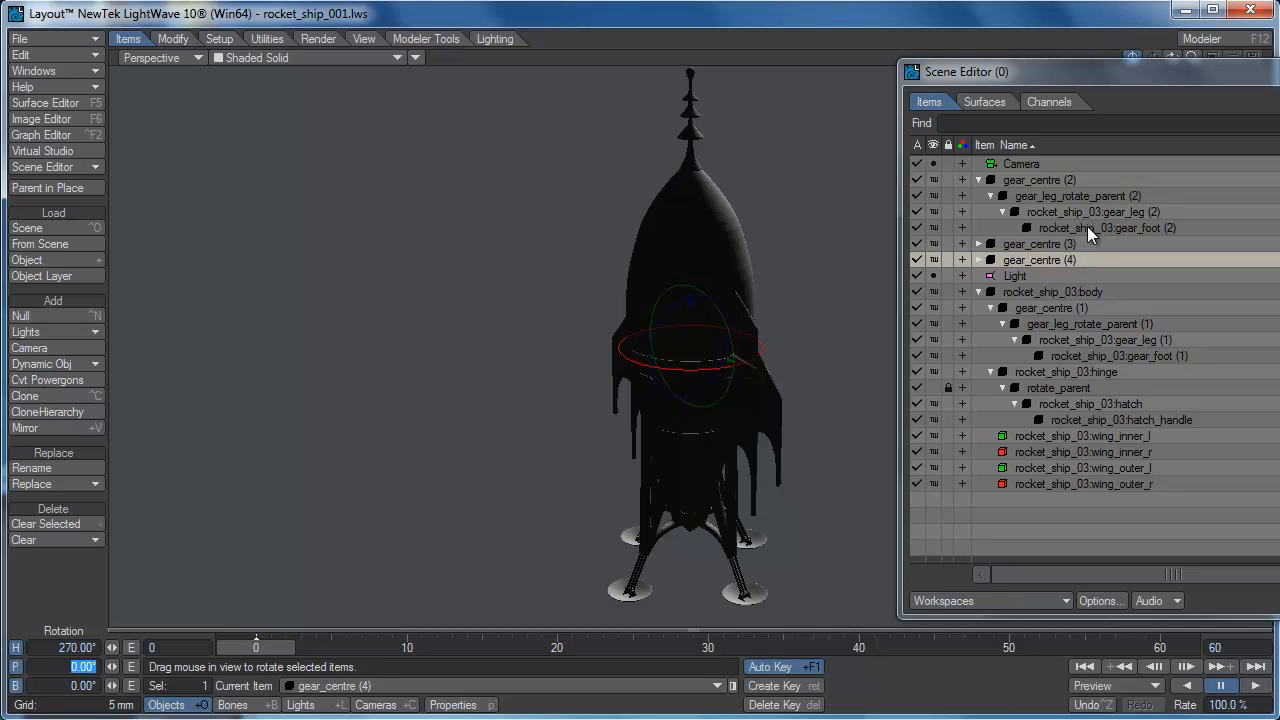
- Expand the gear_centre (3) and gear_centre (4) hierarchies down to their gear_foot items in the Scene Editor
left_click(978, 259)
left_click(978, 244)
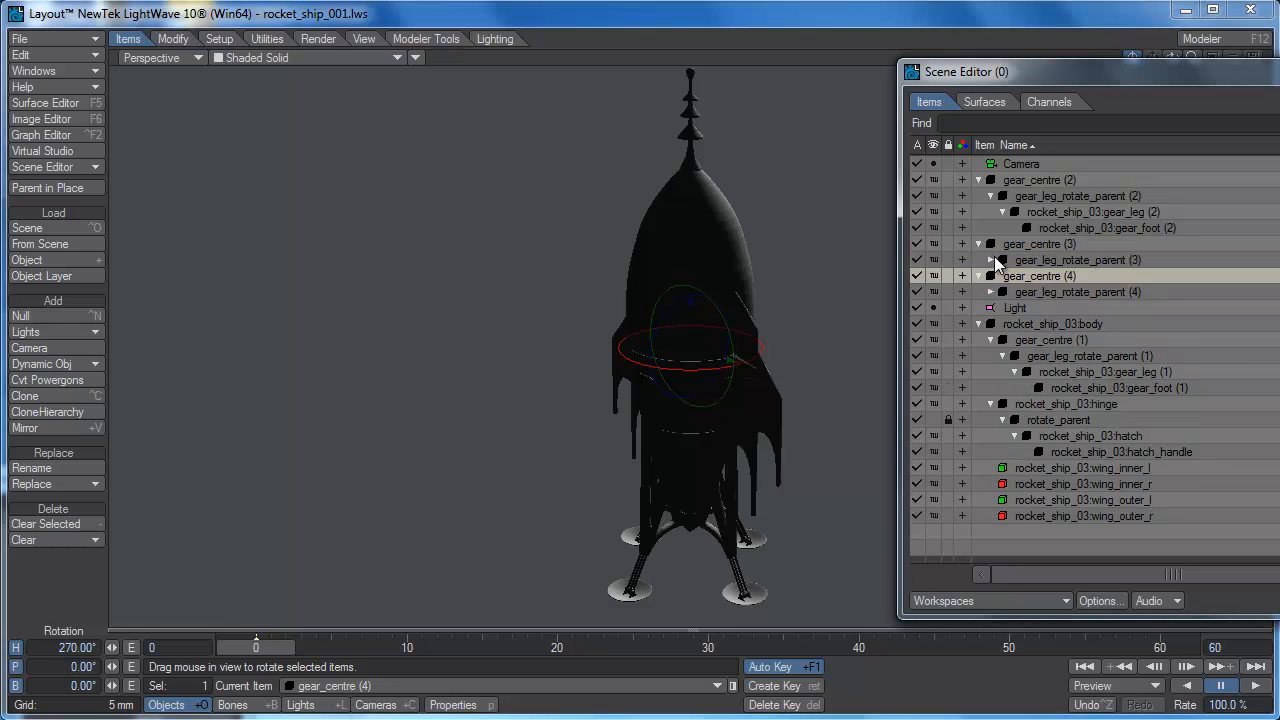
left_click(990, 259)
left_click(992, 307)
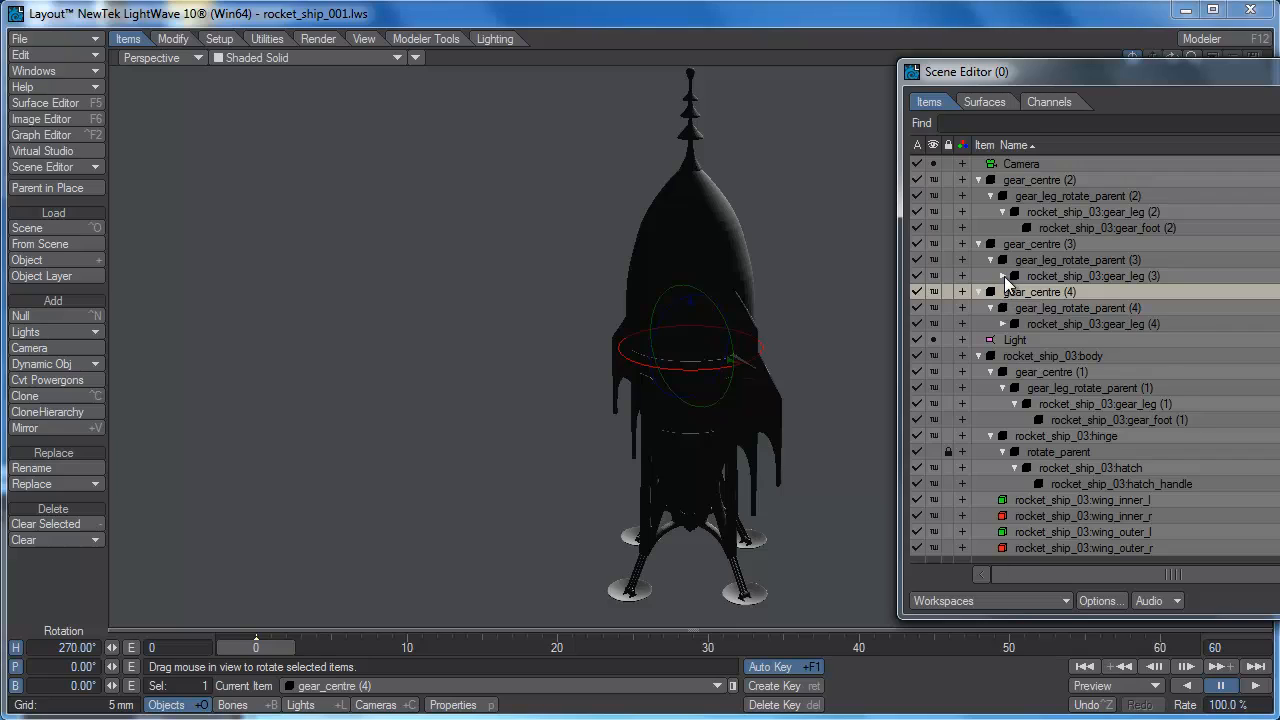
left_click(1003, 275)
left_click(1003, 339)
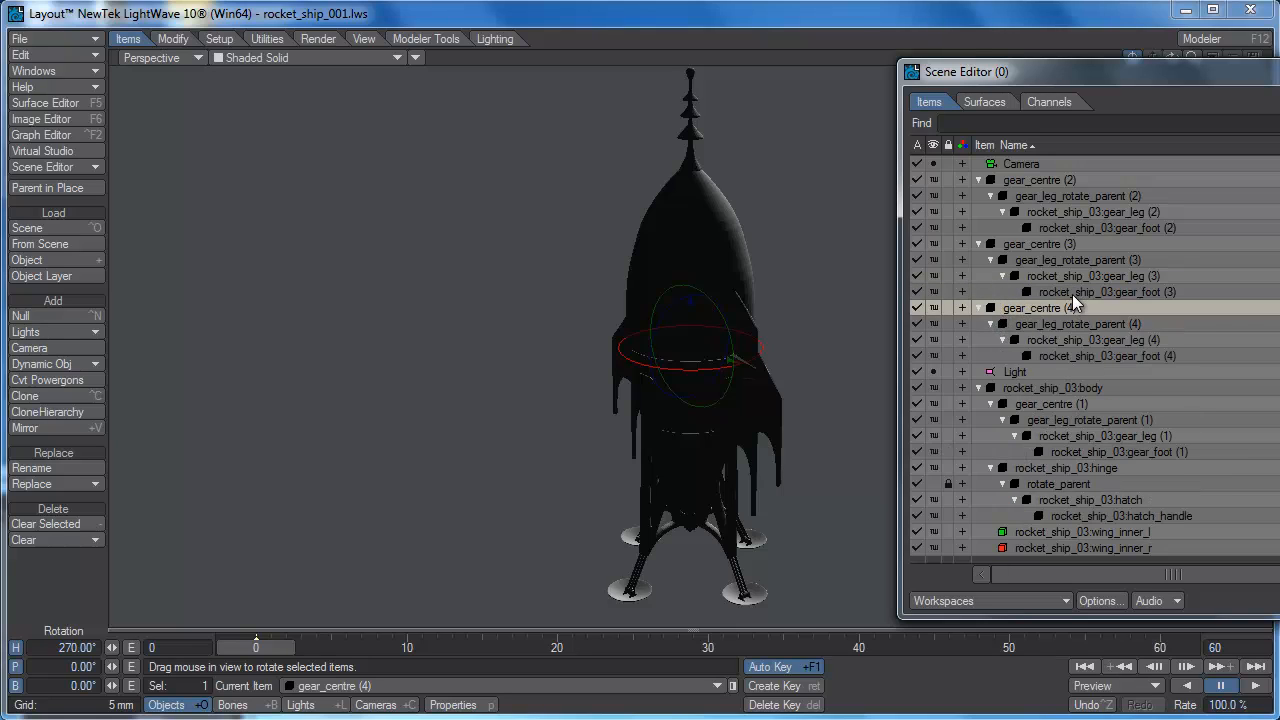
- Lock all four gear_centre nulls, (1) through (4), together in the Scene Editor
left_click(1048, 181)
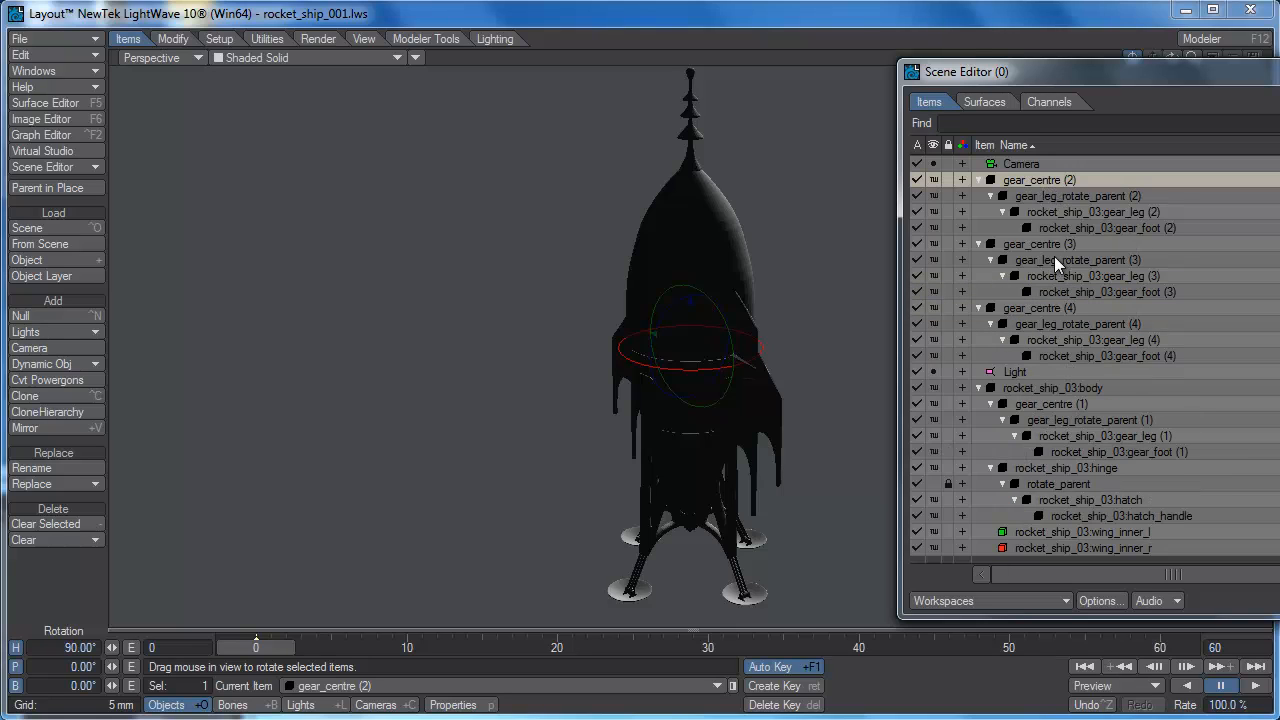
left_click(1054, 245, "ctrl")
left_click(1050, 308, "ctrl")
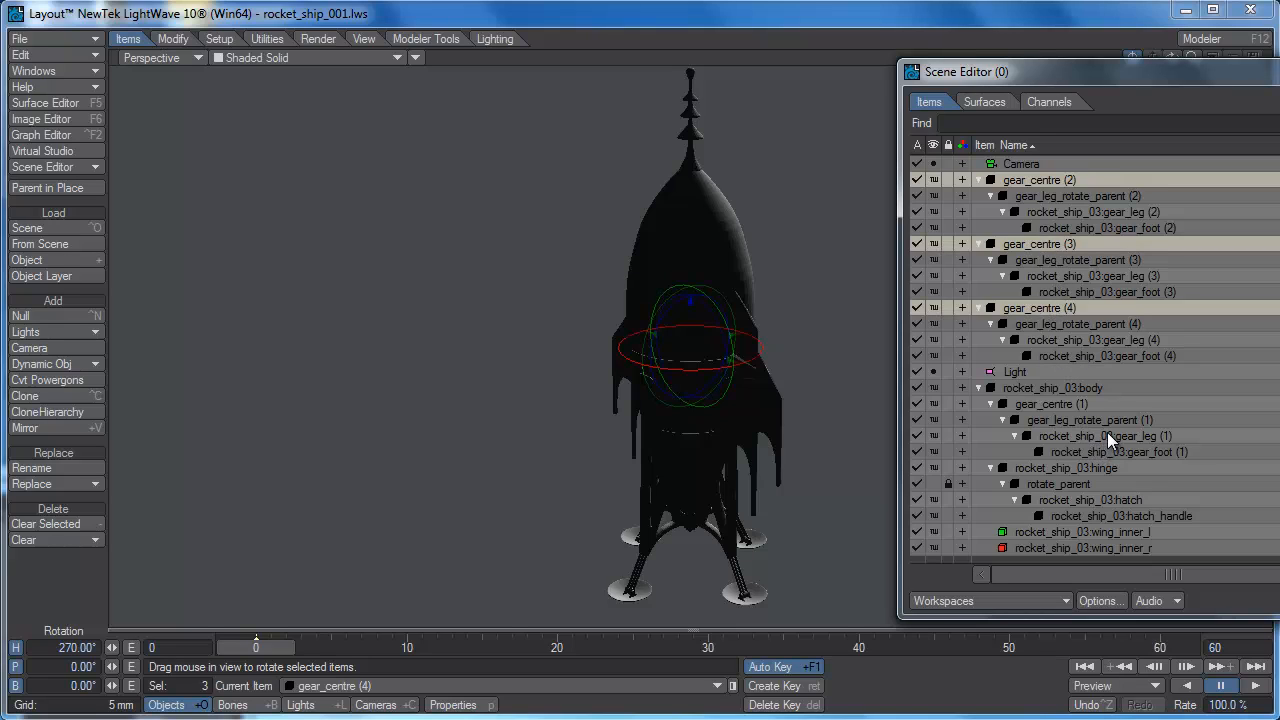
scroll(1107, 432, "down", 1)
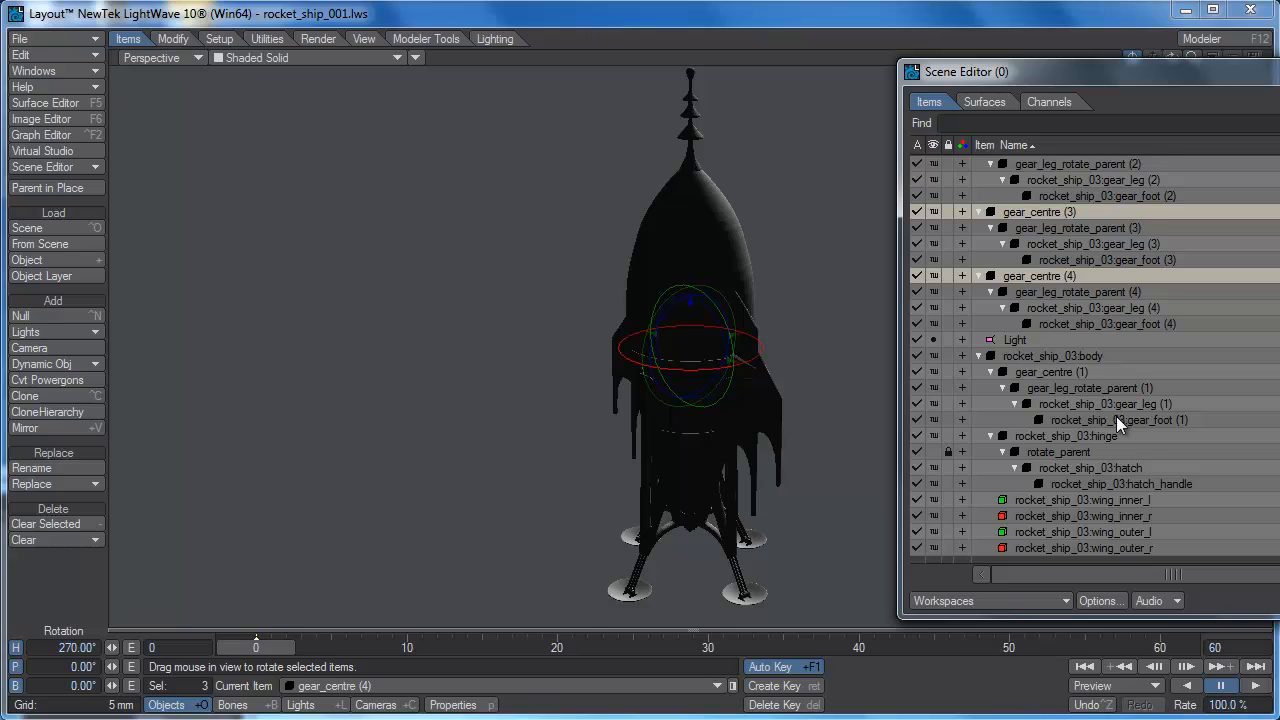
left_click(1070, 371, "ctrl")
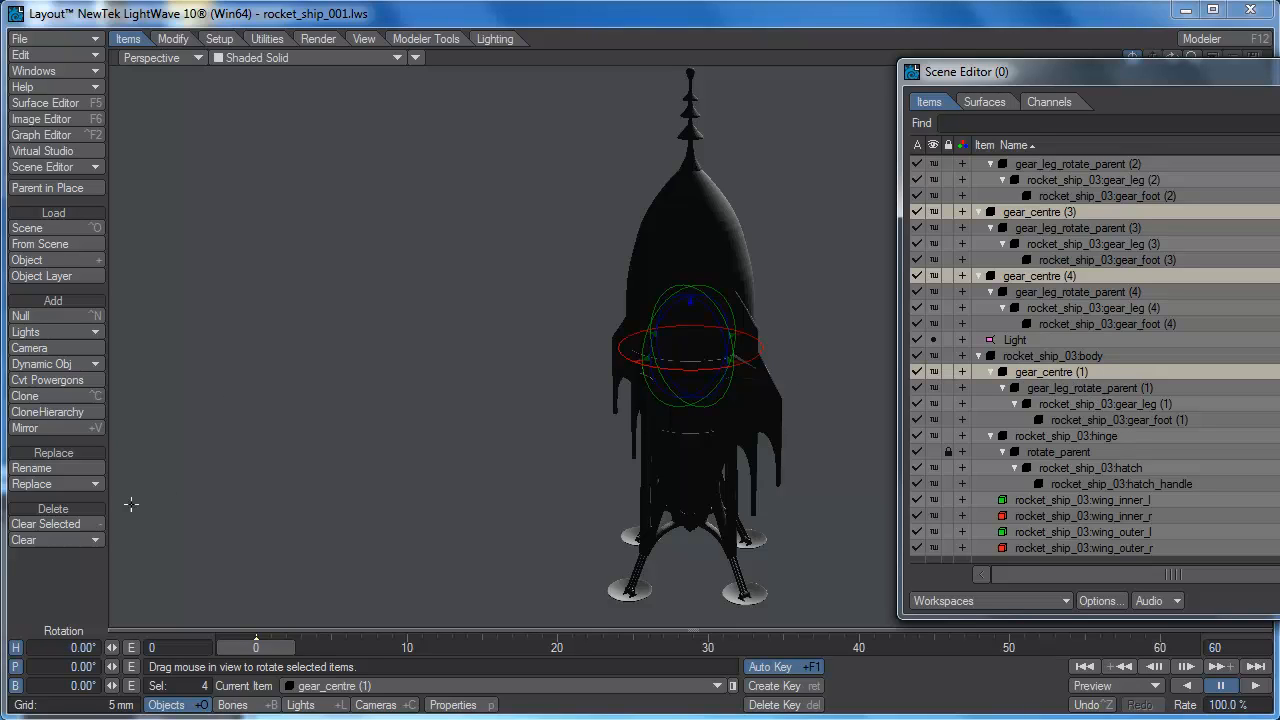
left_click(947, 371)
- Lock all four gear_leg_rotate_parent nulls, (1) through (4), together in the Scene Editor
left_click(1115, 391)
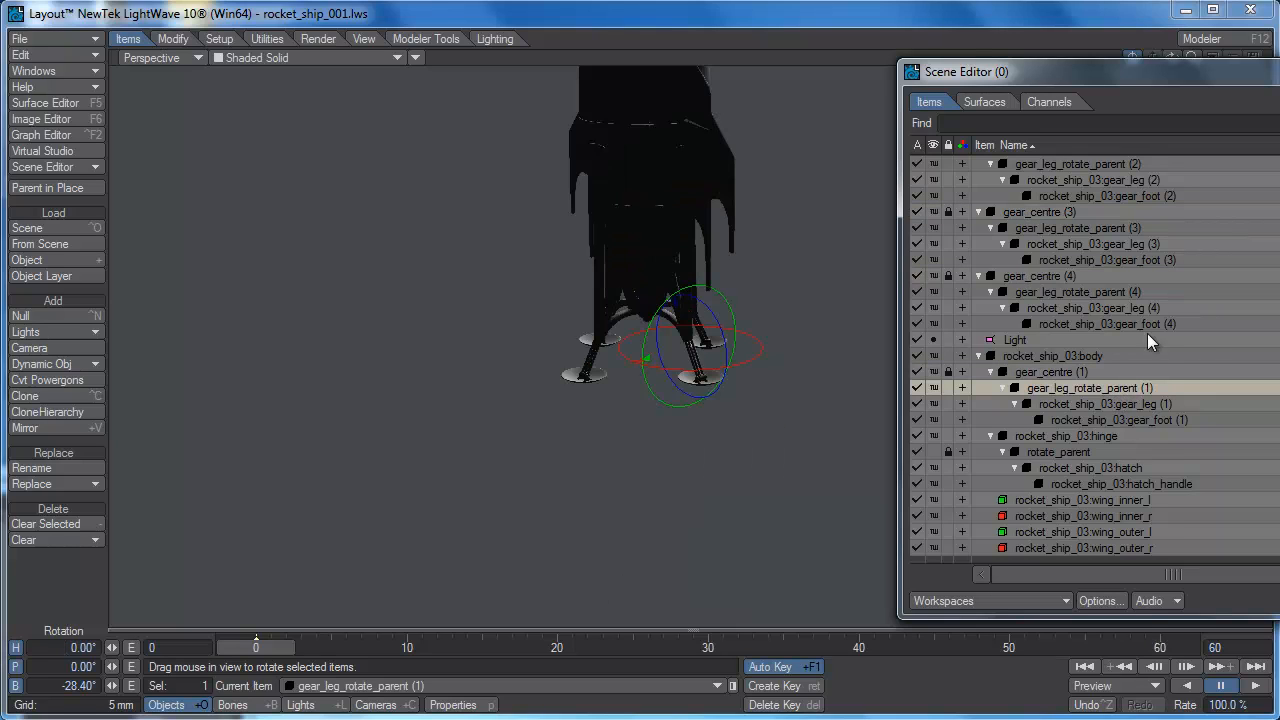
left_click(1132, 291, "ctrl")
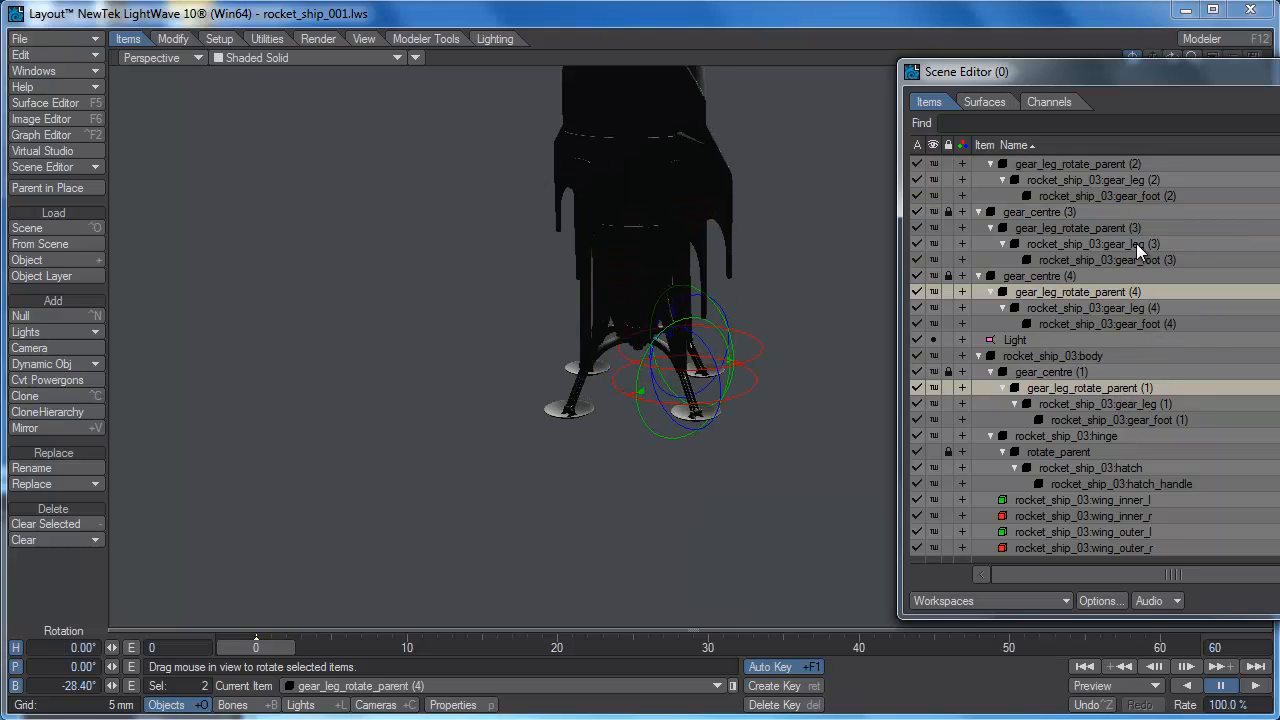
left_click(1127, 228, "ctrl")
left_click(1116, 164, "ctrl")
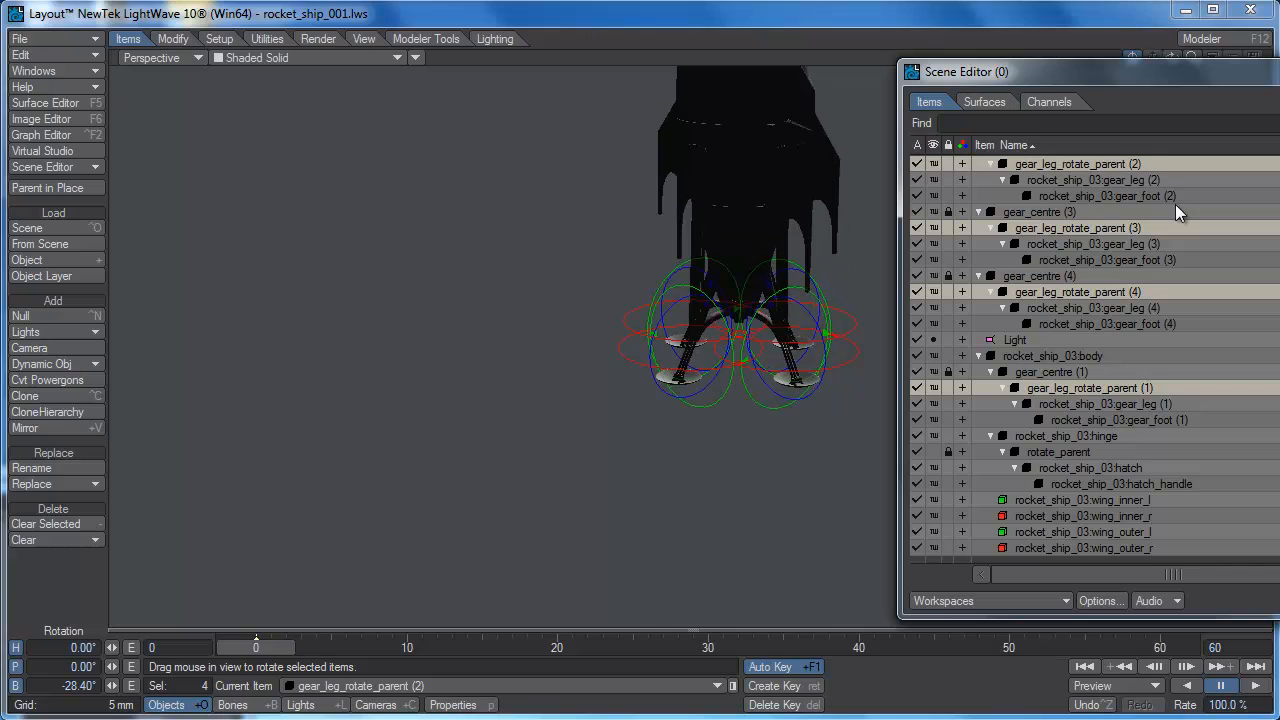
left_click(946, 228)
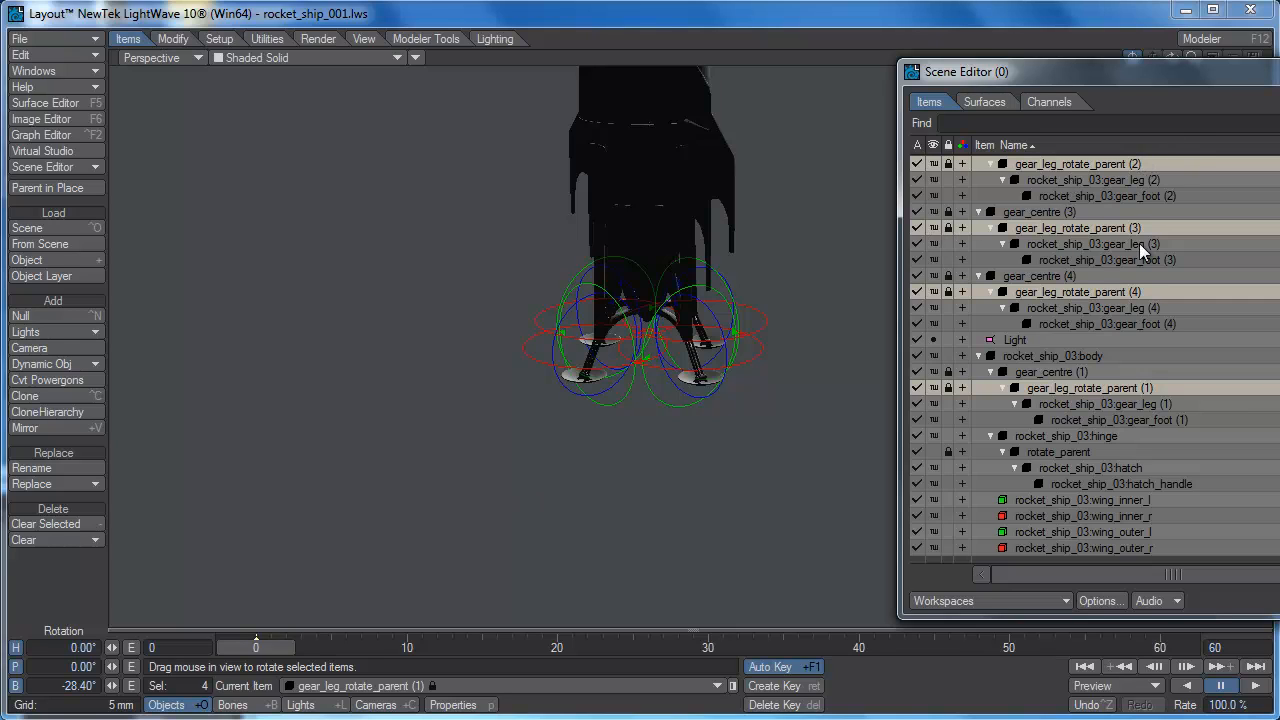
- Change the item colour of gear_leg (2) and gear_foot (2) to Blue
scroll(1134, 241, "up", 1)
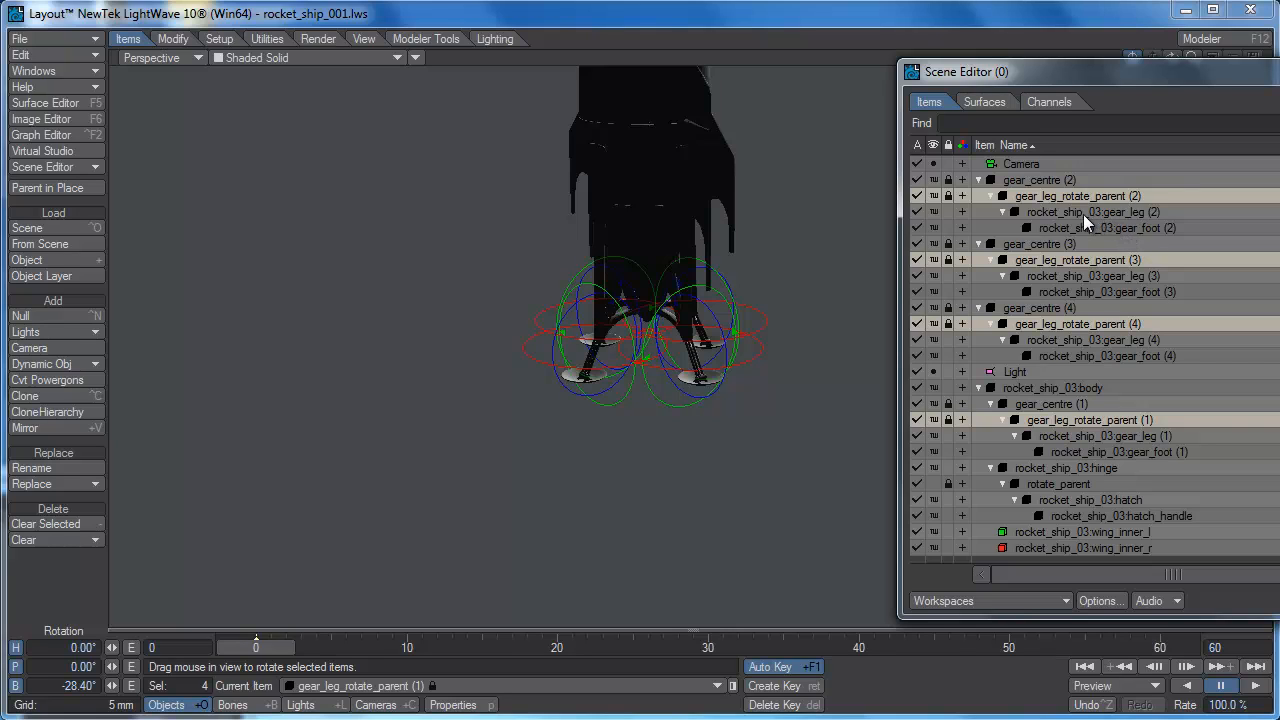
left_click(1014, 211)
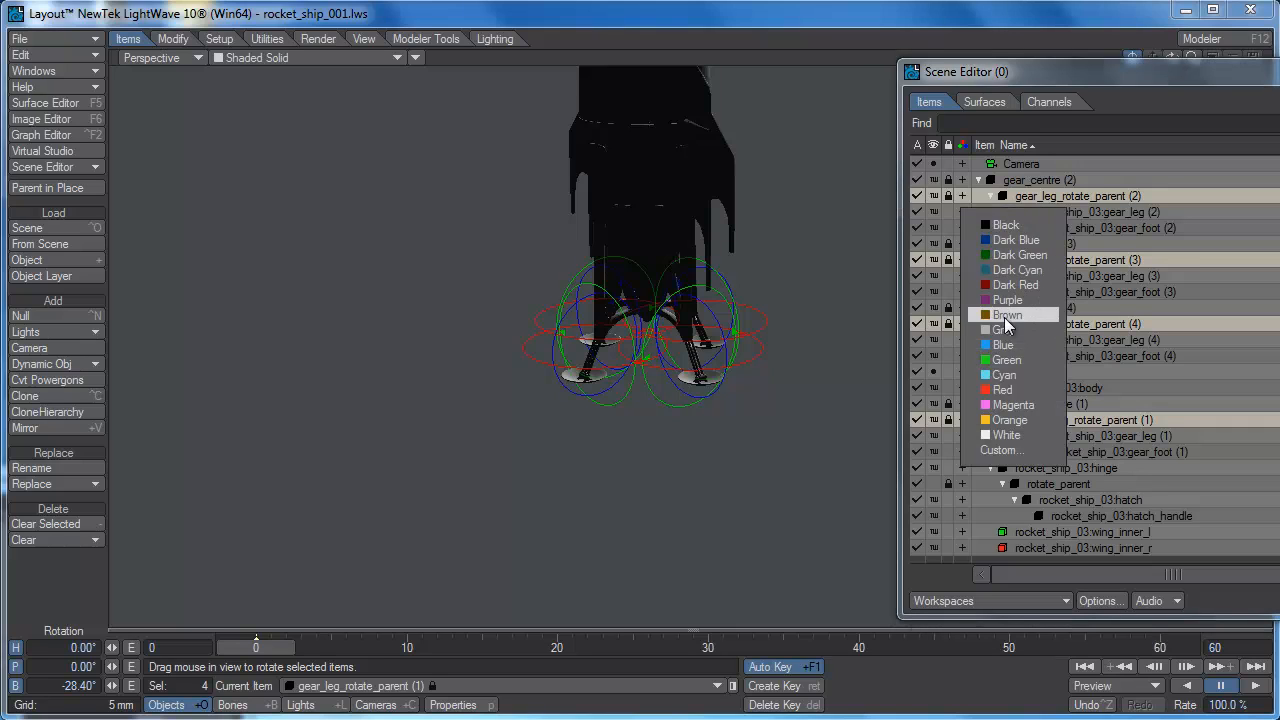
left_click(1002, 344)
left_click(1025, 225)
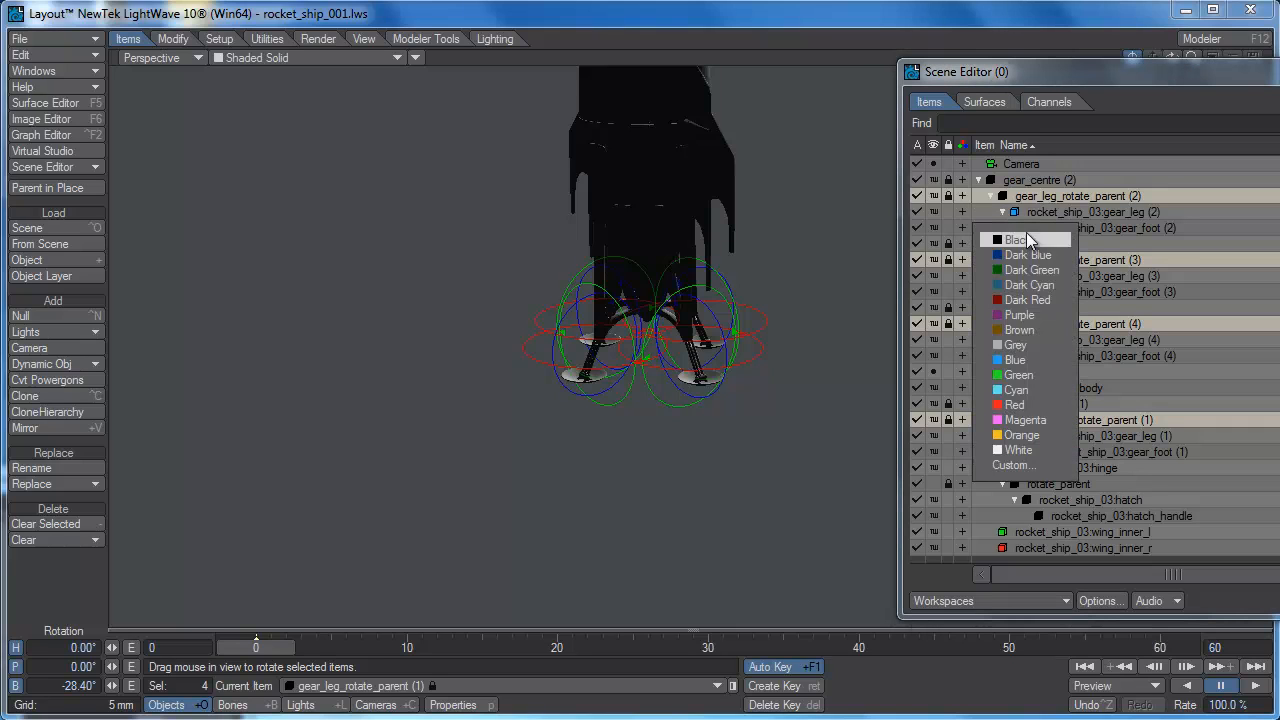
left_click(1032, 361)
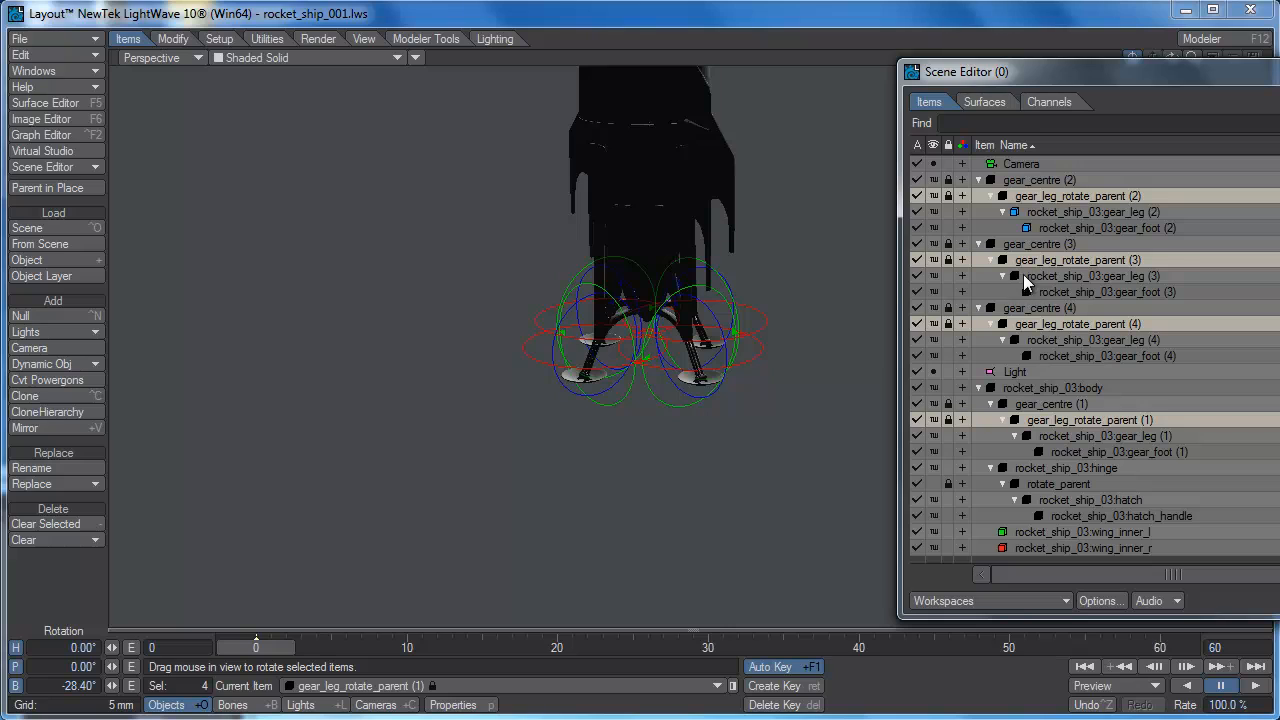
- Change the item colour of the gear_leg and gear_foot items (3), (4) and (1) to Blue as one selection
left_click(1030, 276)
left_click(1040, 291, "shift")
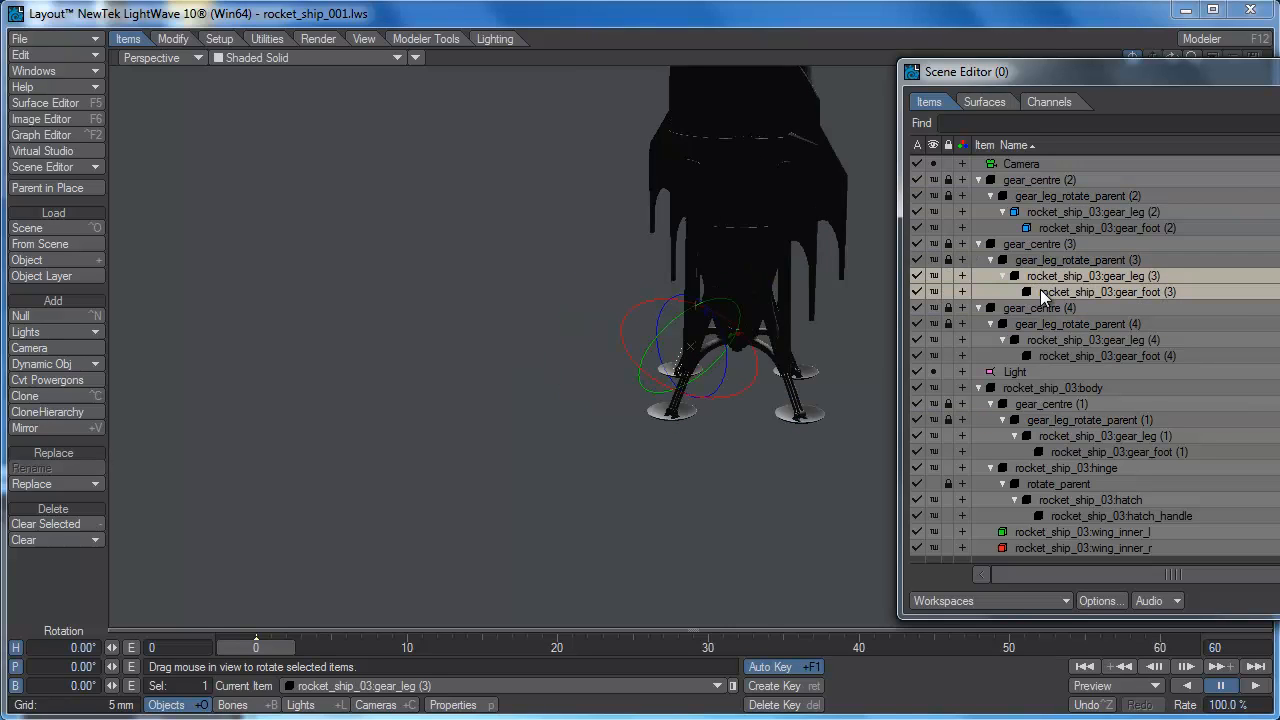
left_click(1066, 341, "ctrl")
left_click(1066, 356, "ctrl")
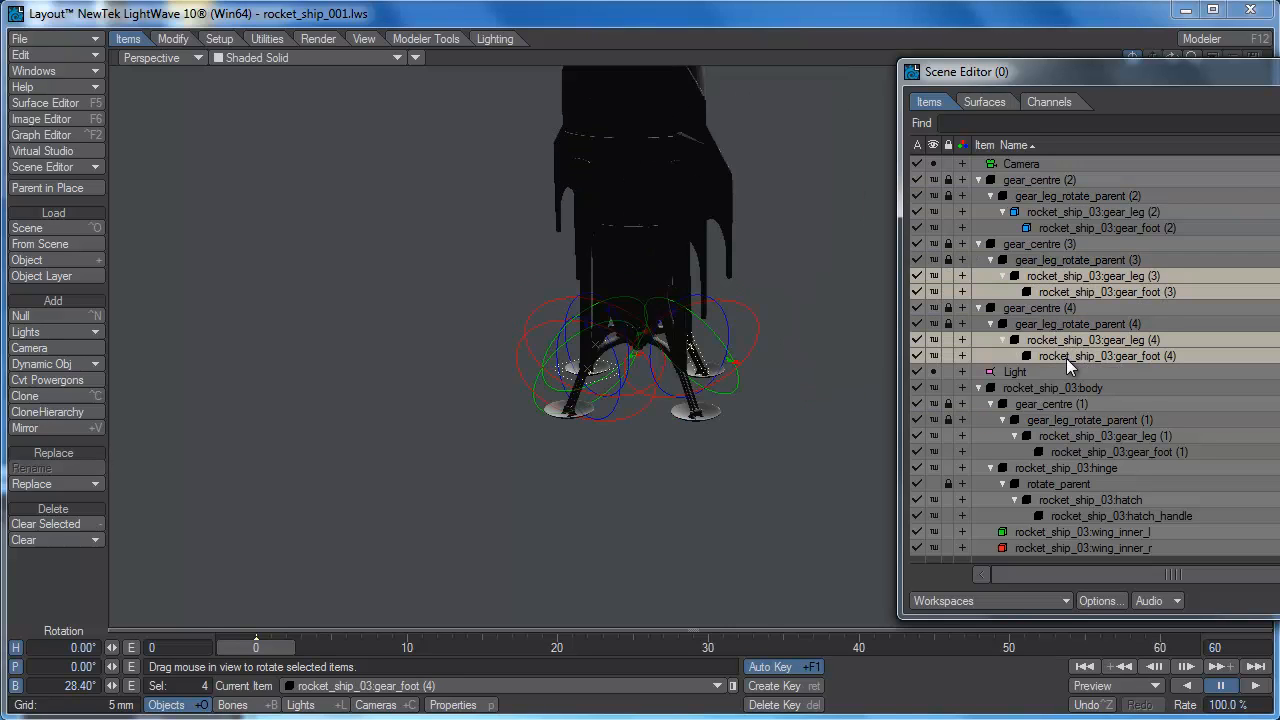
left_click(1061, 436, "ctrl")
left_click(1065, 452, "ctrl")
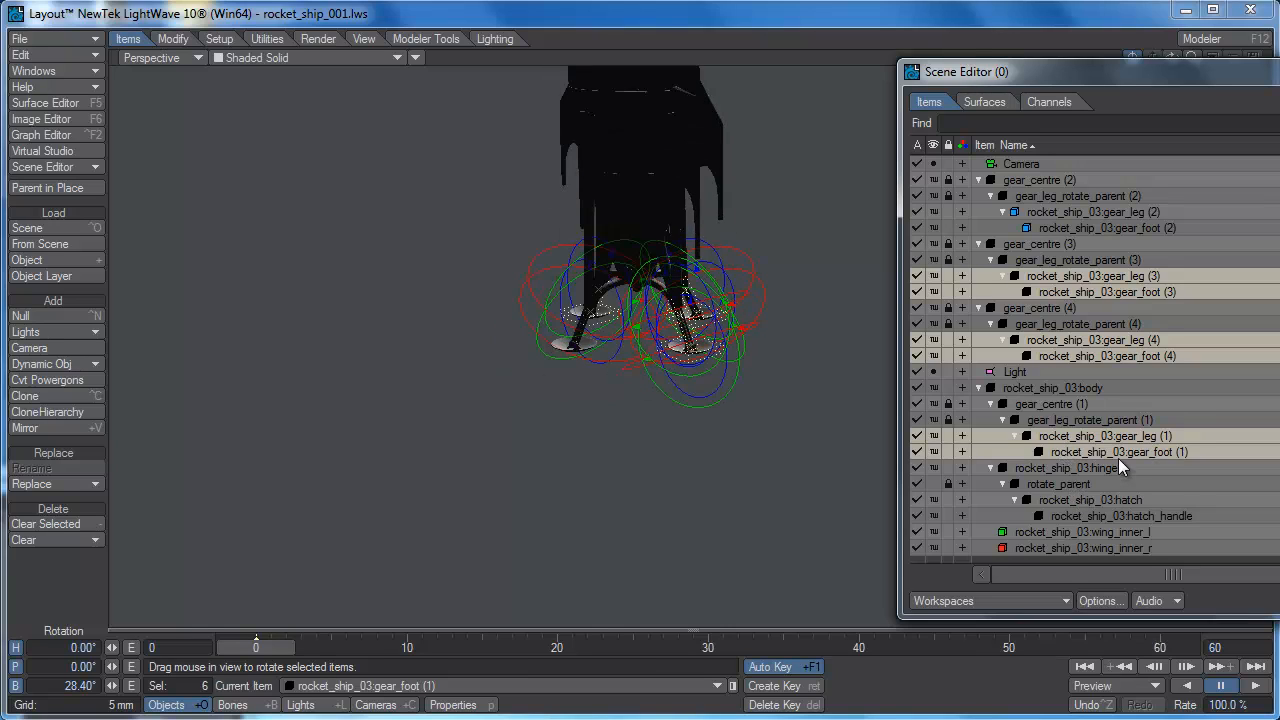
left_click(1028, 290)
left_click(1007, 432)
left_click(1150, 356)
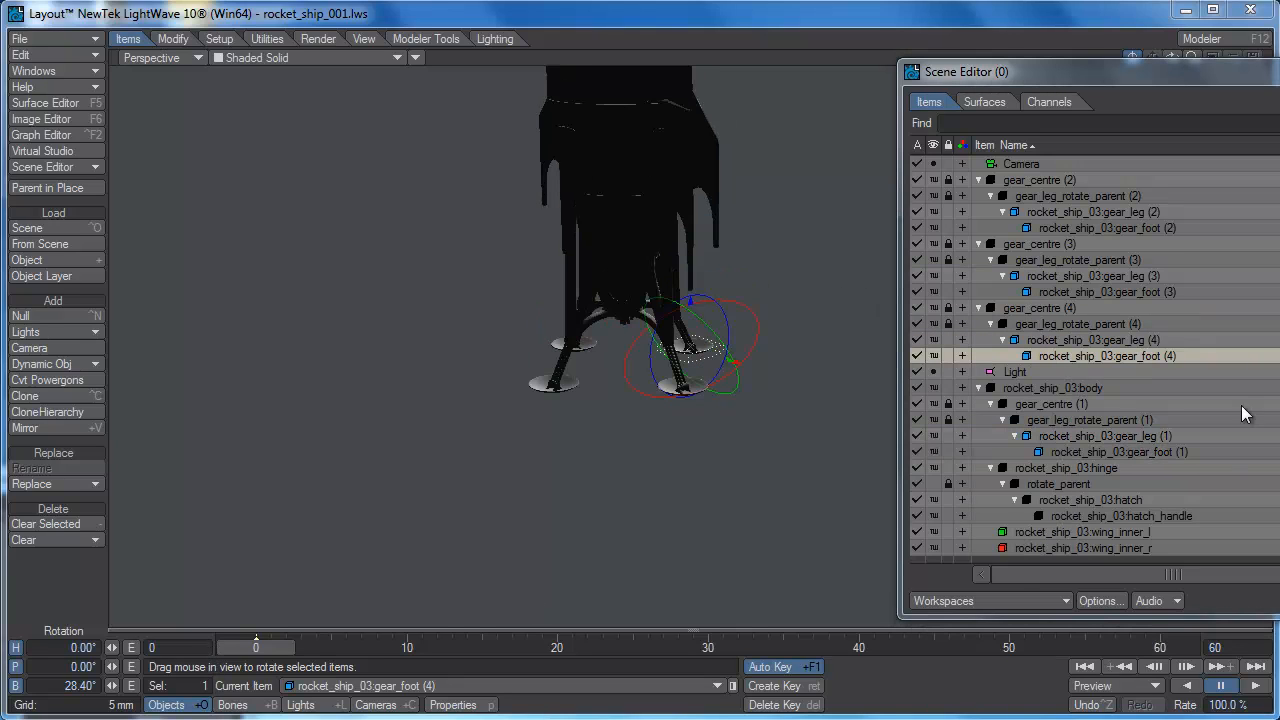
- Collapse the gear_centre (2), (3) and (4) hierarchies and parent all three to rocket_ship_03:body
left_click(978, 180)
left_click(978, 196)
left_click(978, 212)
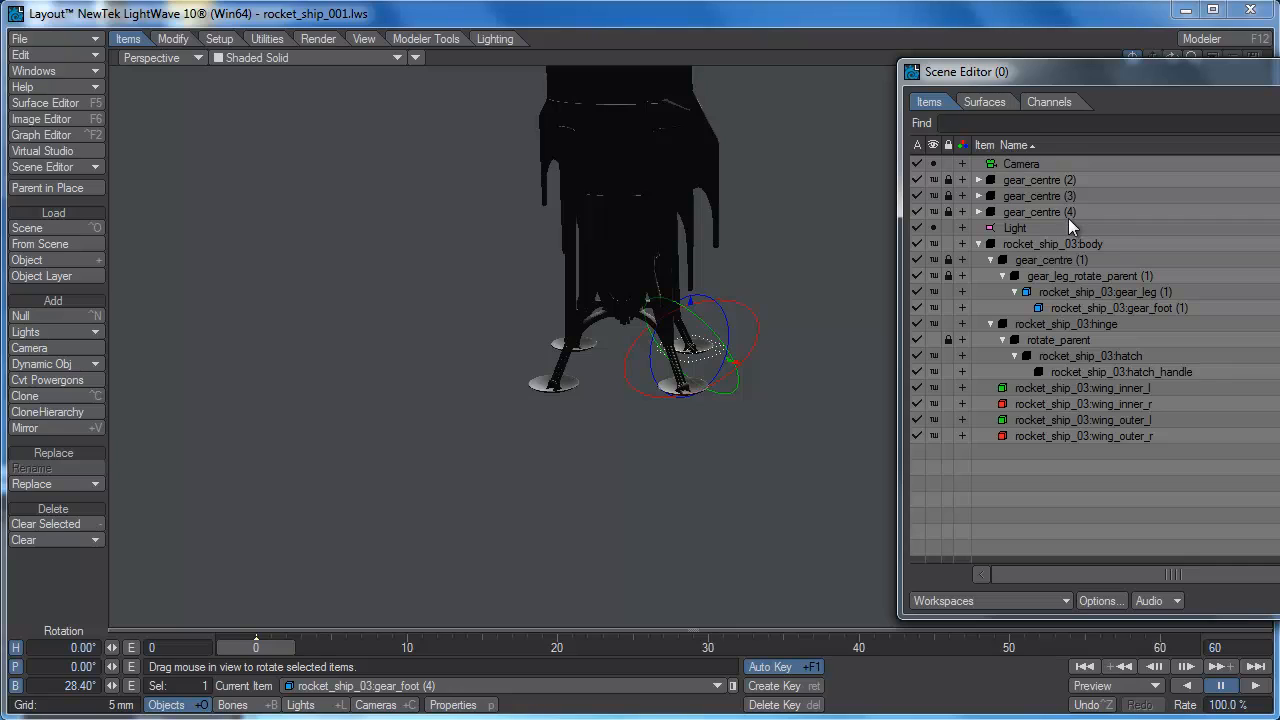
left_click(1046, 182)
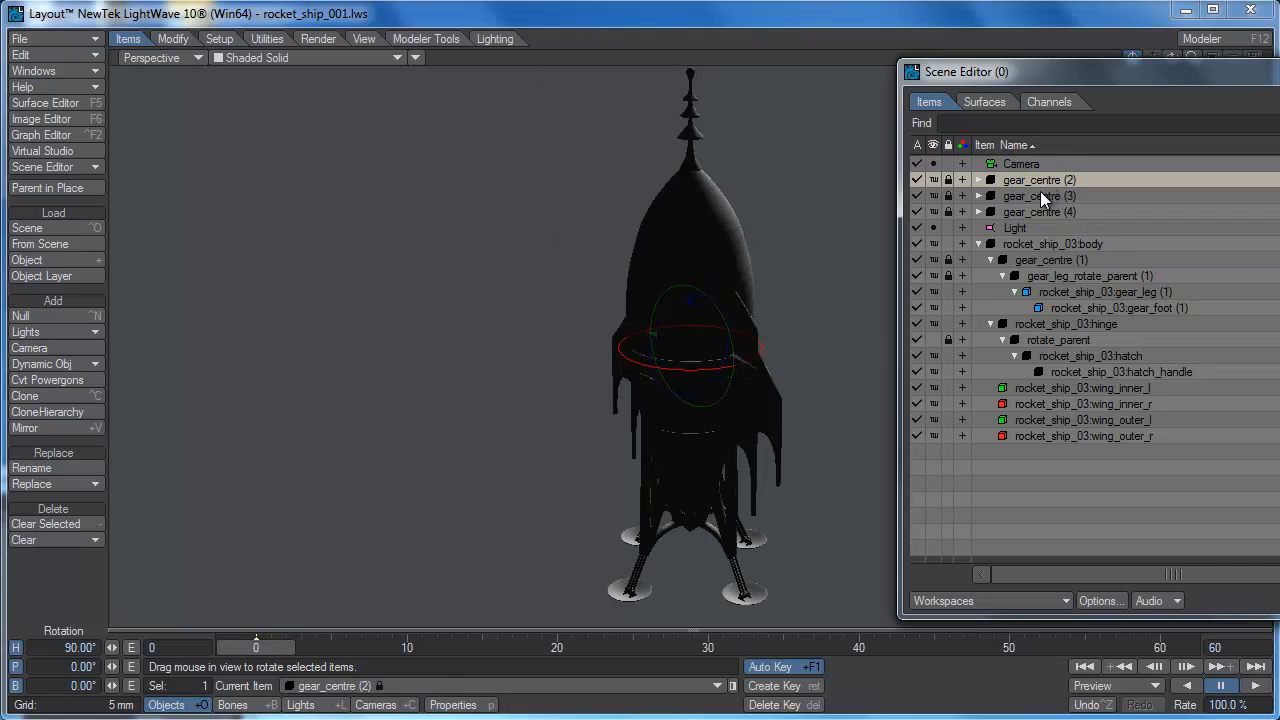
left_click(1033, 197, "ctrl")
left_click(1032, 210, "ctrl")
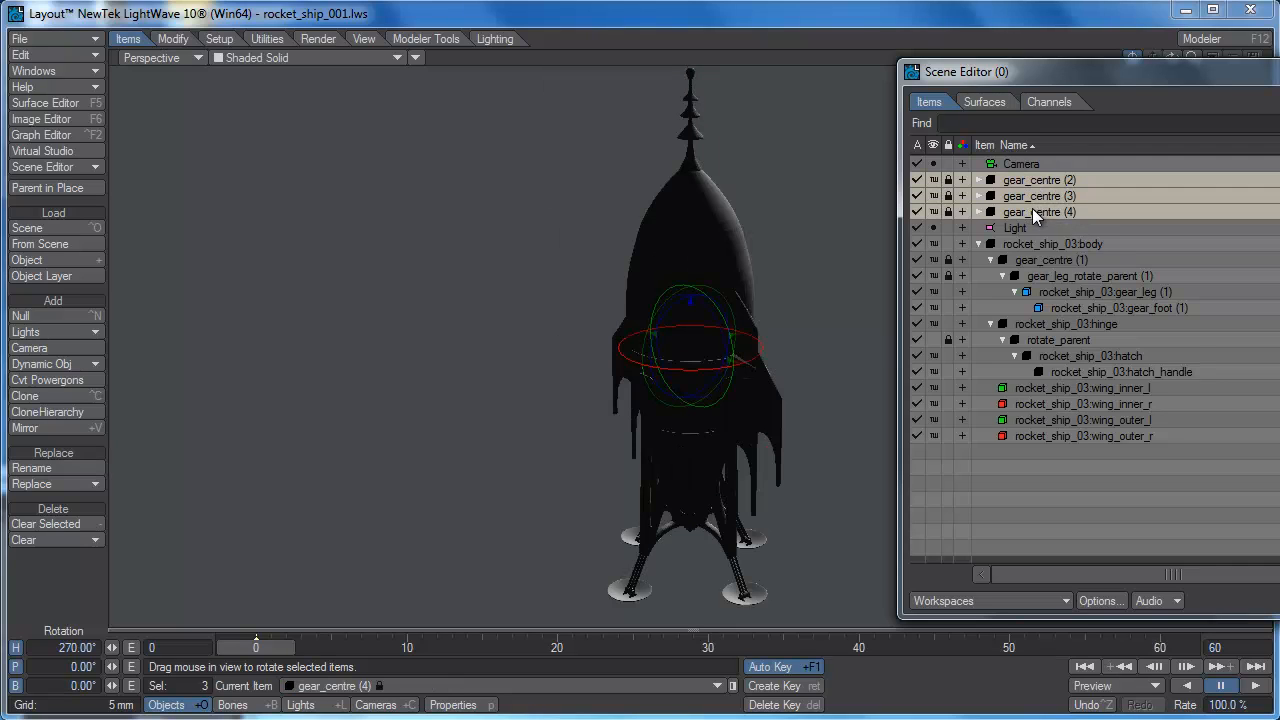
left_click_drag(1015, 195, 1054, 250)
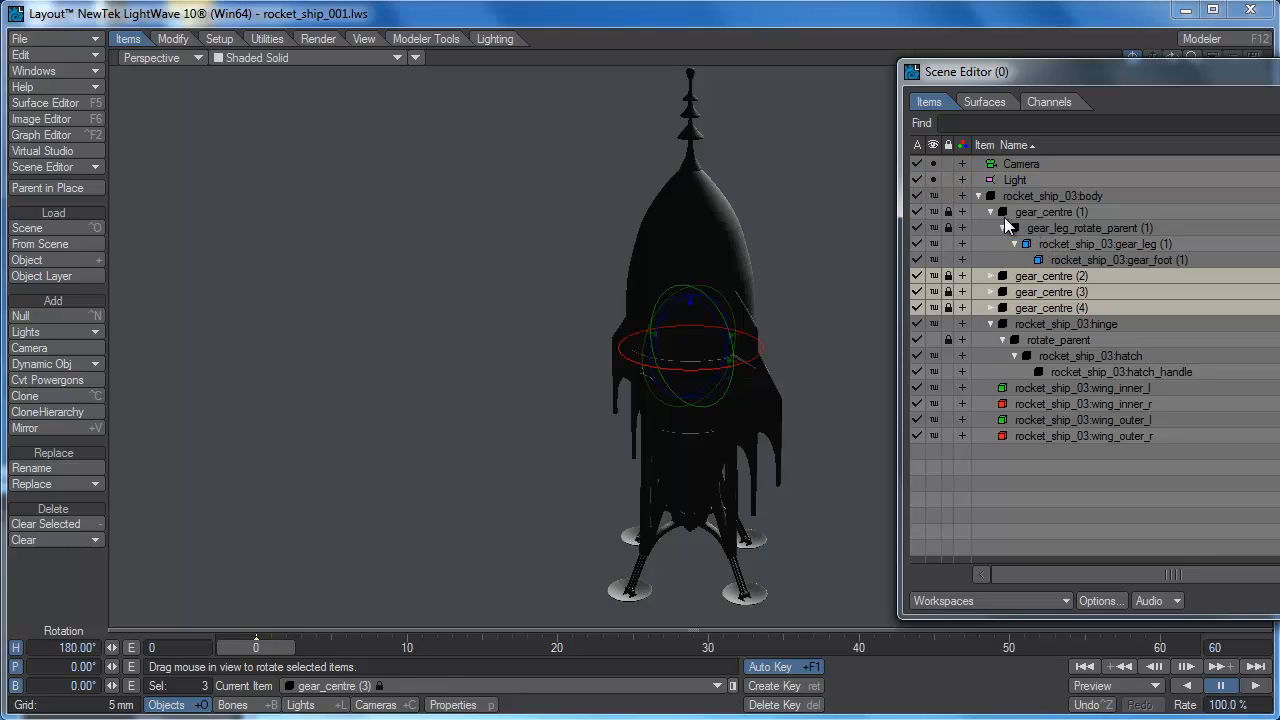
- Collapse the gear_centre (1) hierarchy, select gear_centre (2) and close the Scene Editor
left_click(991, 212)
left_click(1036, 211)
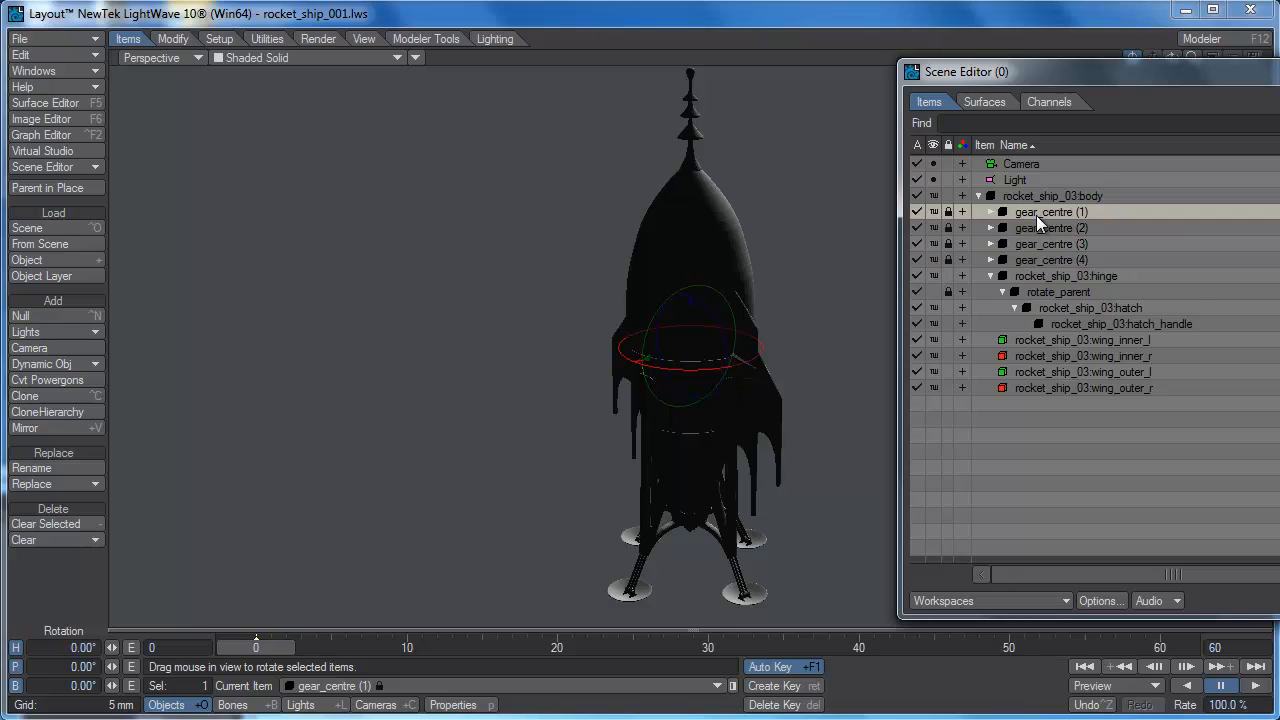
left_click(1036, 228)
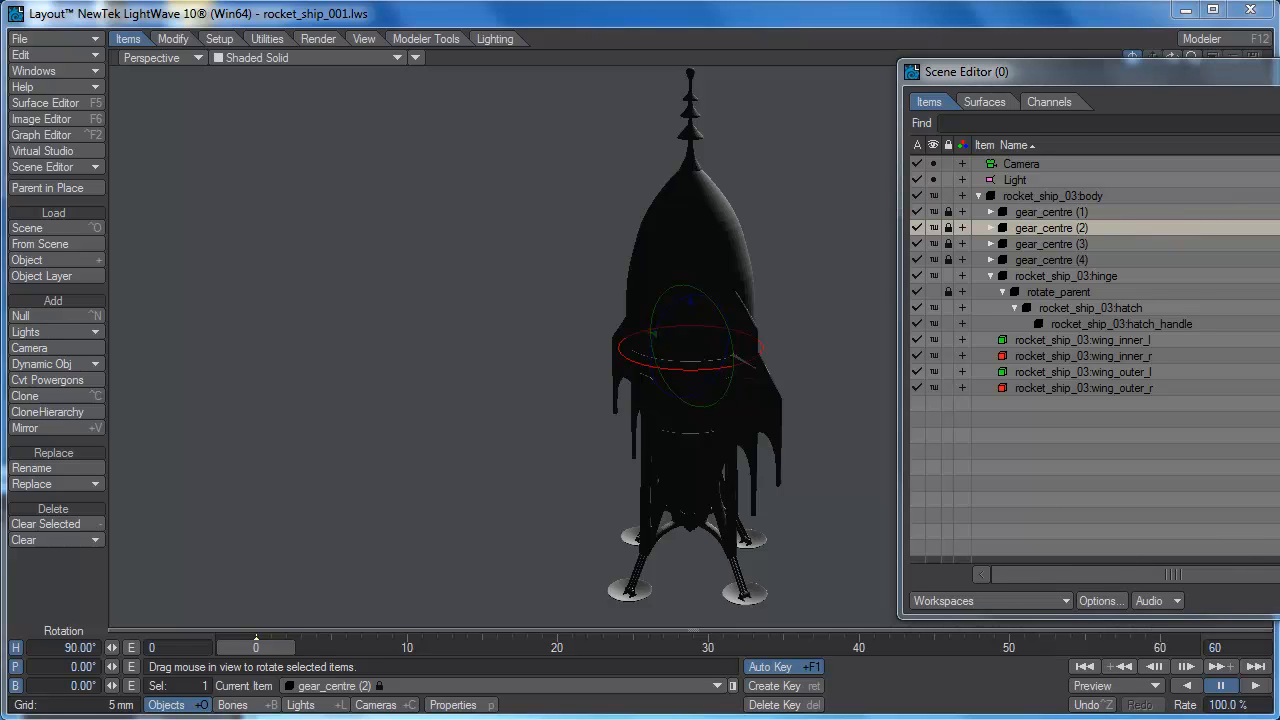
left_click_drag(1279, 69, 1084, 91)
left_click(1249, 90)
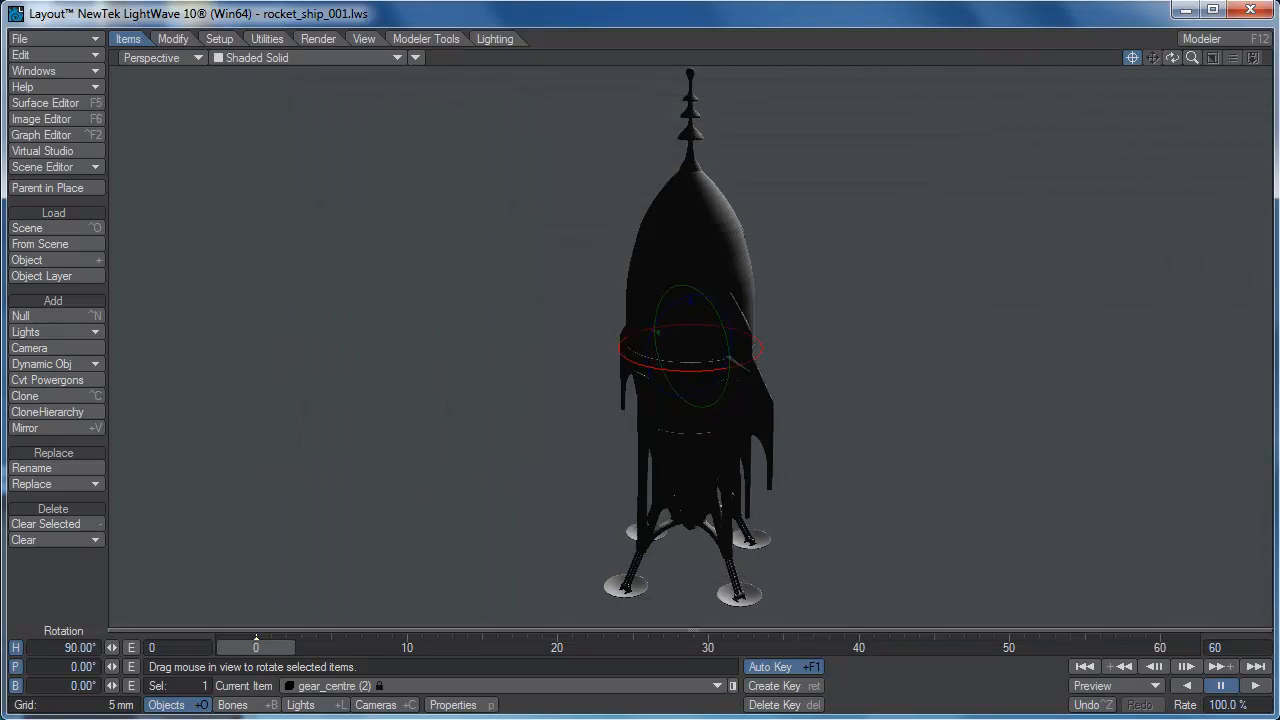
- Try pitching wing_inner_r and wing_inner_l together, and undo the rotation
mouse_move(894, 265)
left_mouse_down("alt")
mouse_move(900, 249)
mouse_move(907, 287)
left_mouse_up("alt")
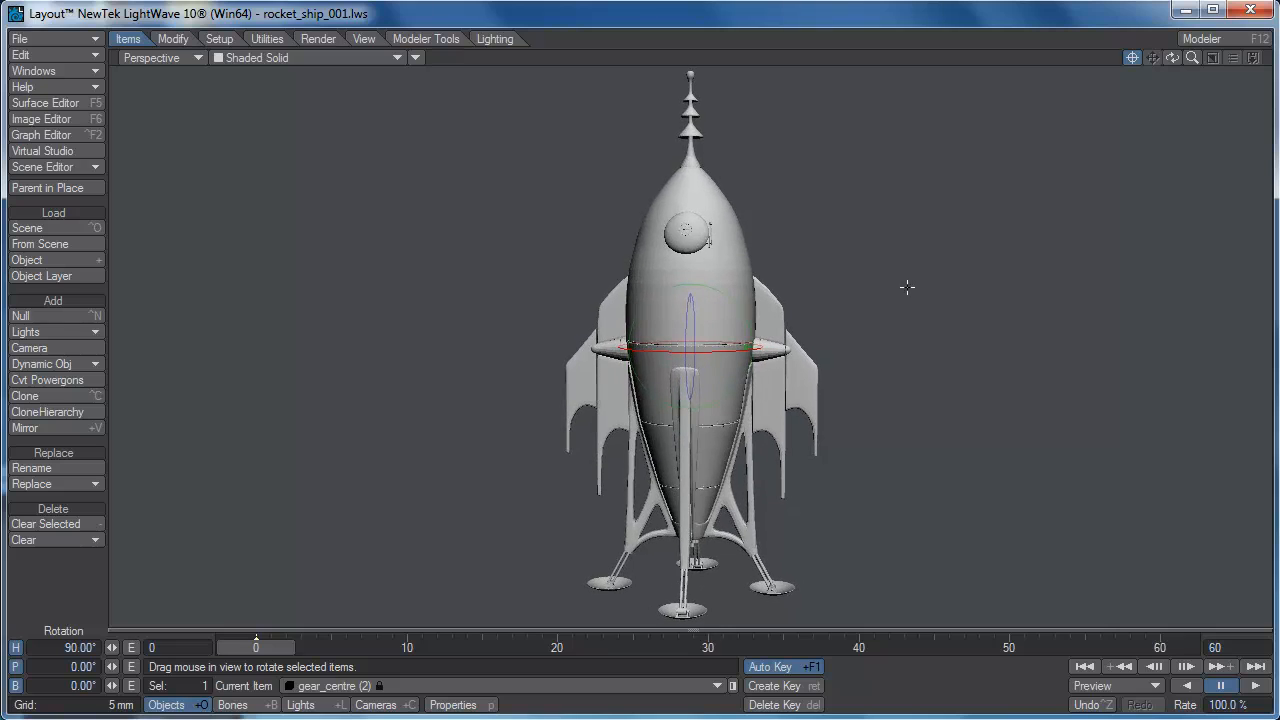
left_click(768, 322)
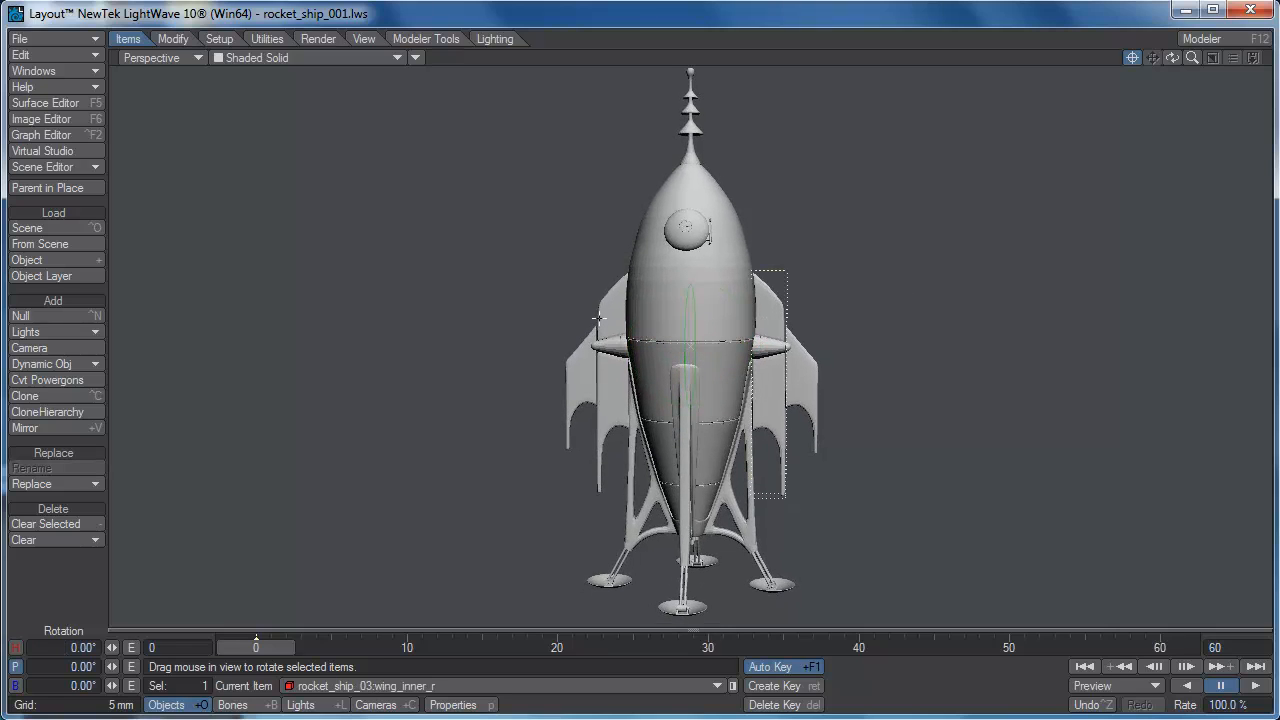
left_click(600, 317, "shift")
left_click_drag(673, 325, 676, 272)
key("ctrl+z")
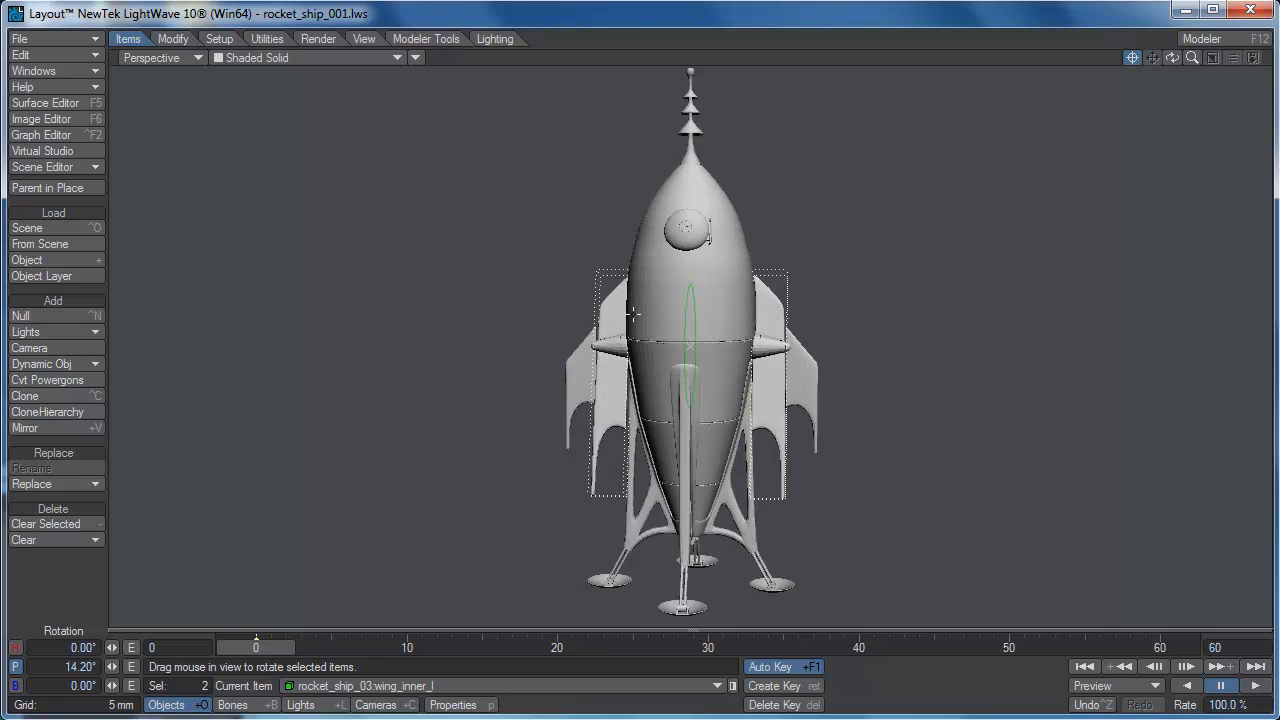
- Try pitching the outer wings wing_outer_l and wing_outer_r individually, and undo the rotations
left_click(778, 311)
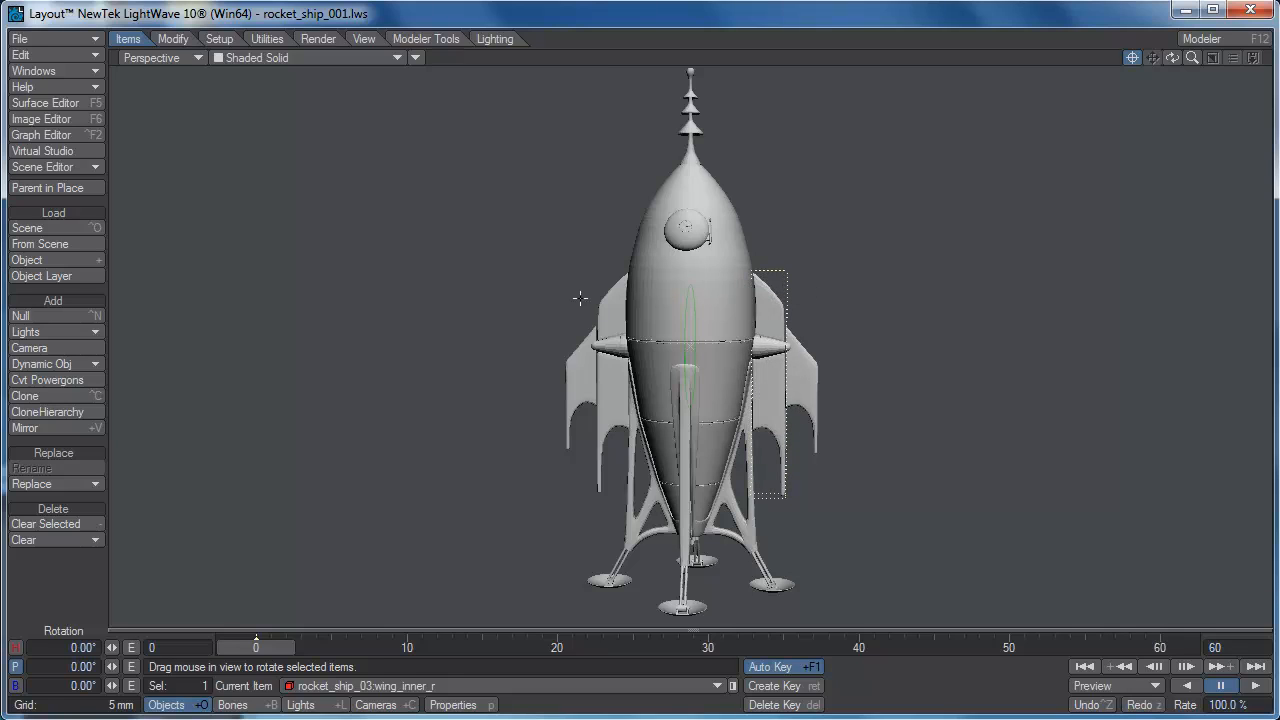
left_click(607, 238)
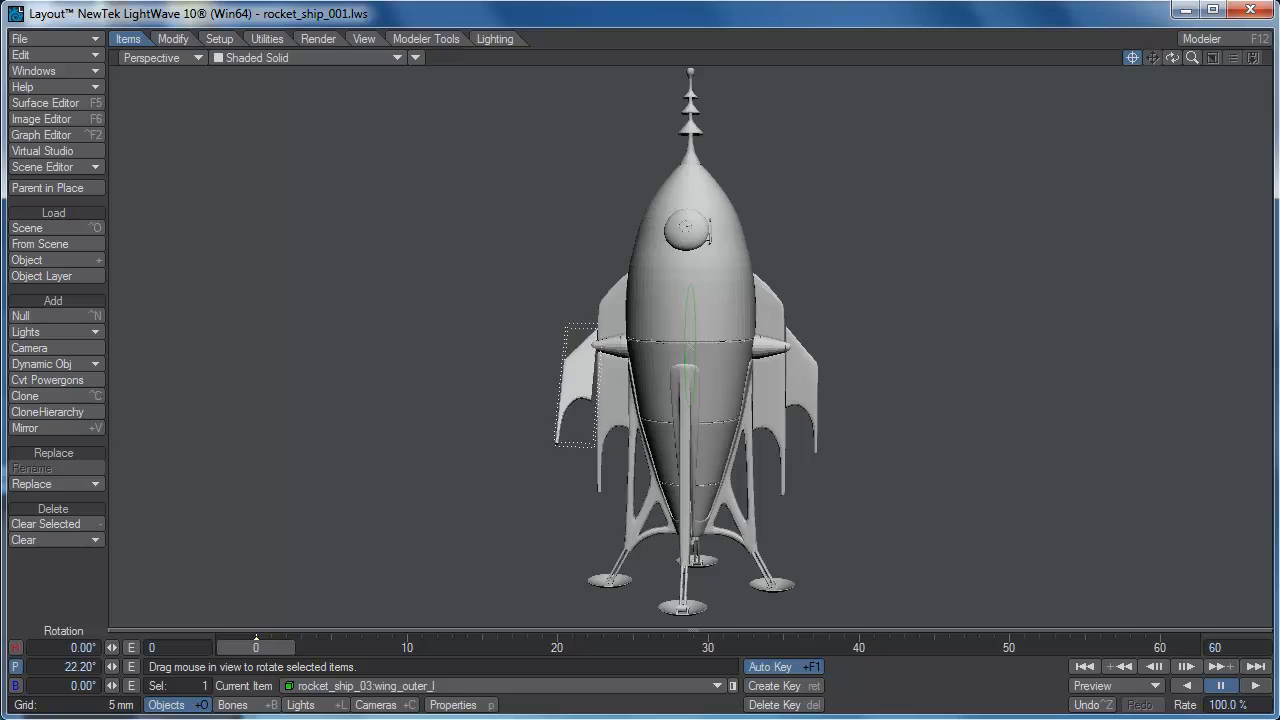
left_click(813, 362)
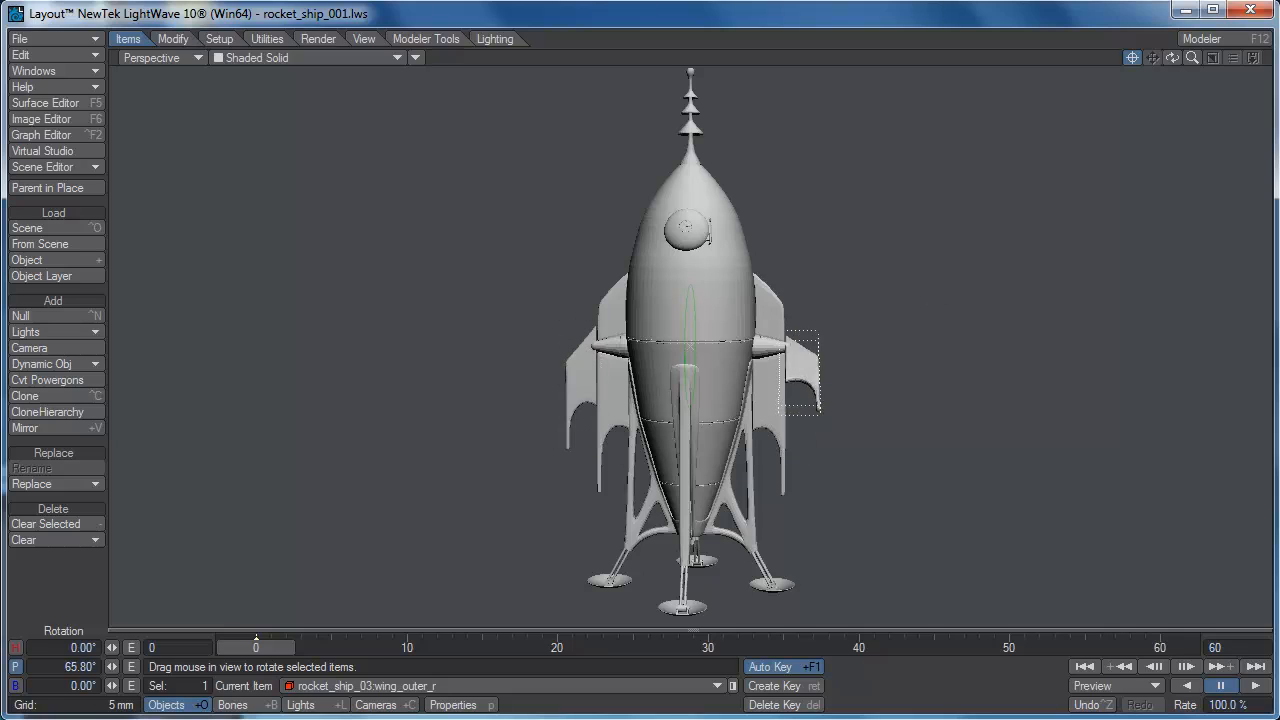
key("ctrl+z")
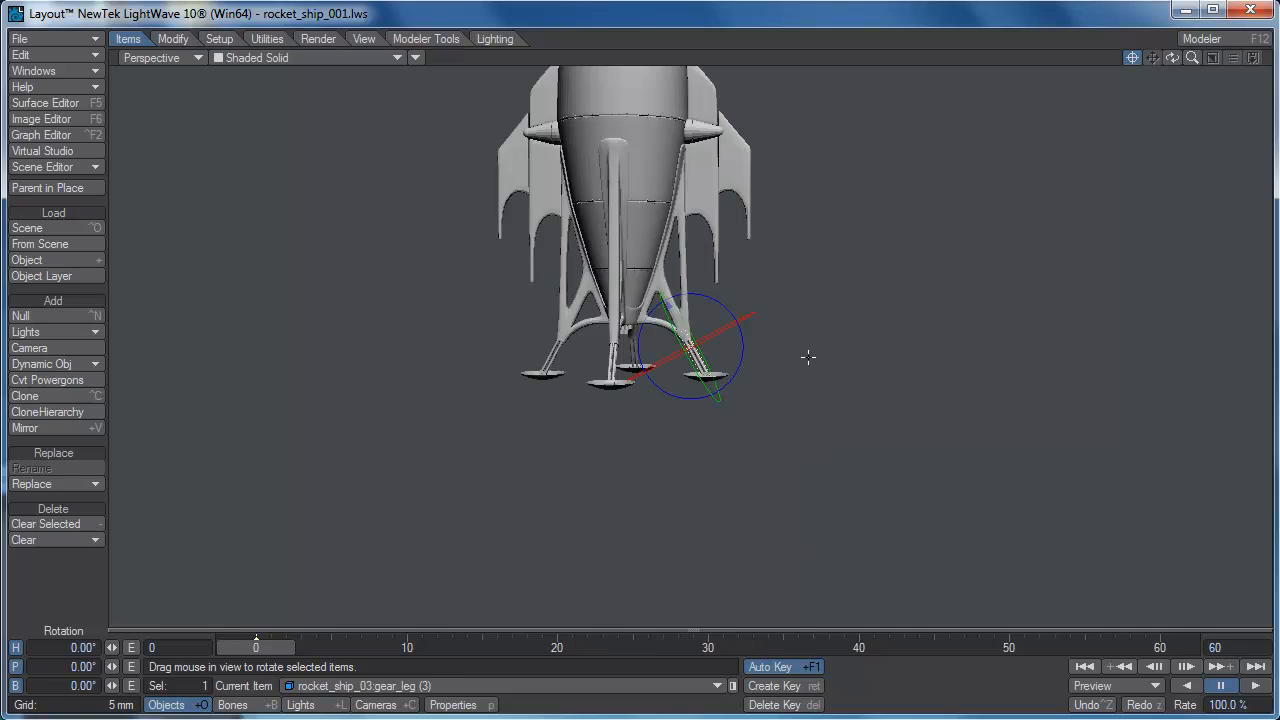
- Try moving gear_leg (3) freely out of its strut with the Move tool, and undo each move
key("t")
left_click_drag(685, 351, 752, 379)
key("ctrl+z")
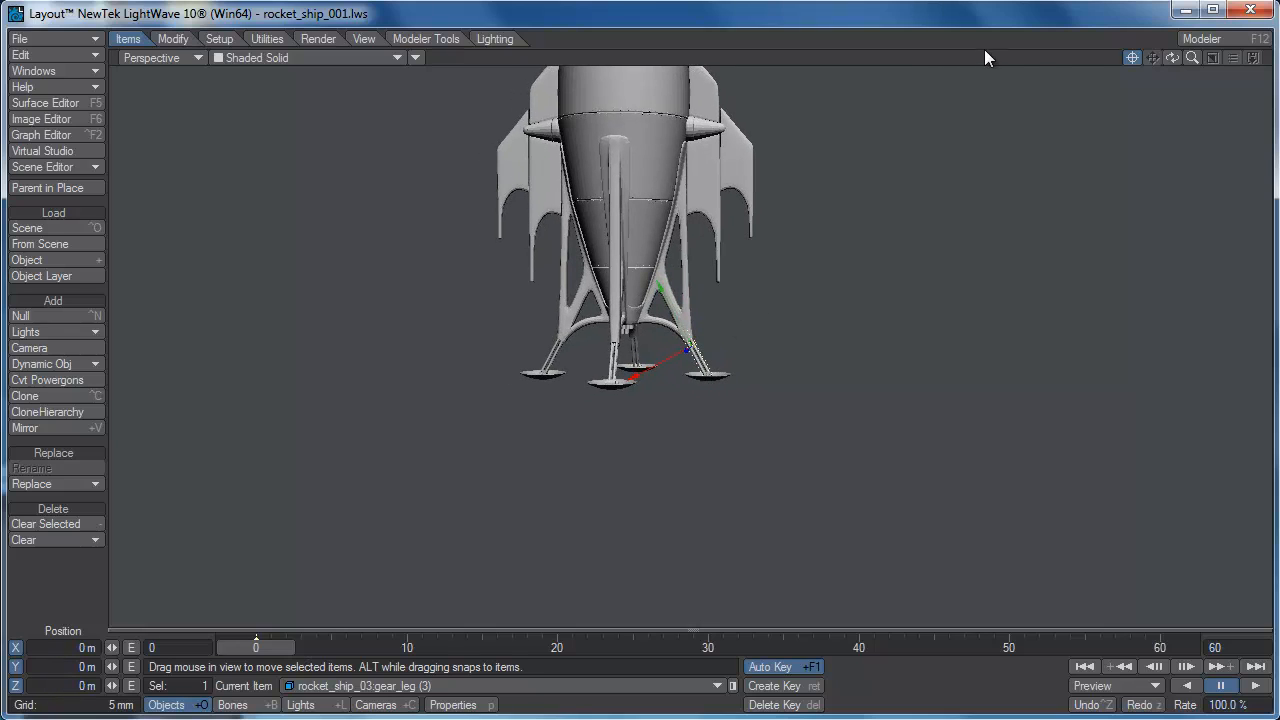
scroll(1043, 111, "up", 10)
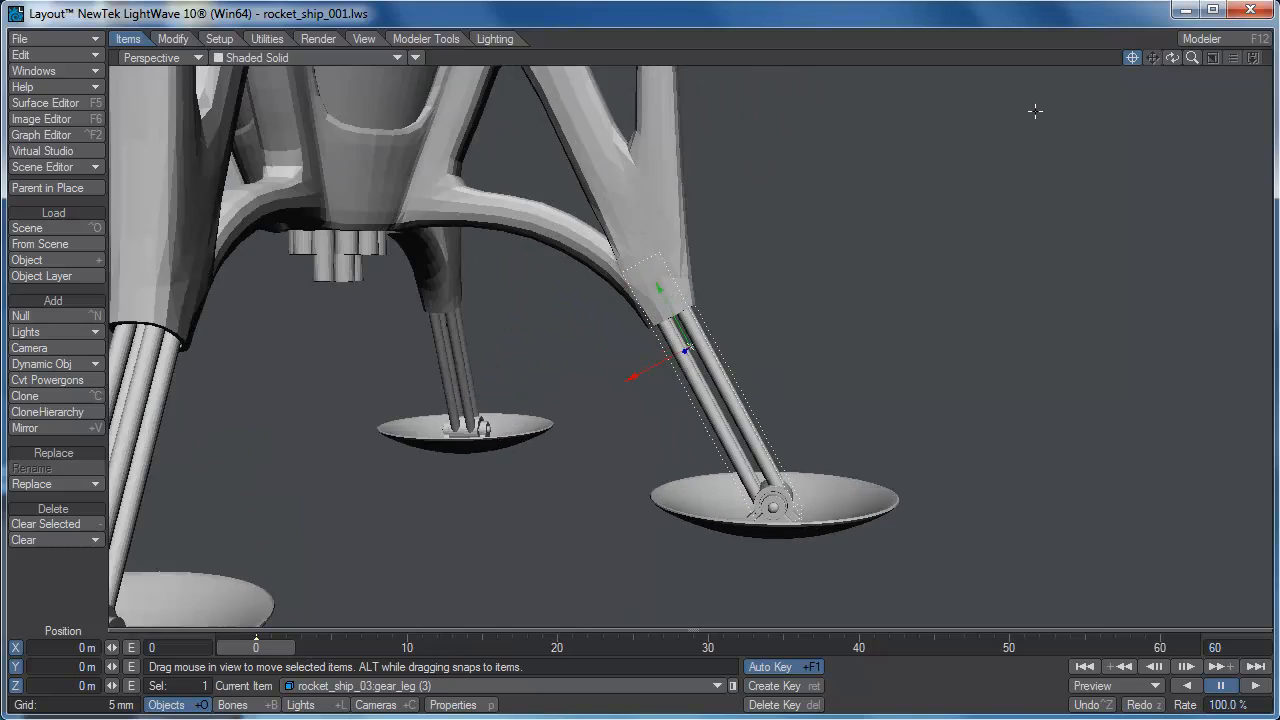
mouse_move(650, 376)
left_mouse_down()
mouse_move(588, 306)
mouse_move(569, 409)
mouse_move(654, 320)
mouse_move(645, 365)
left_mouse_up()
key("ctrl+z")
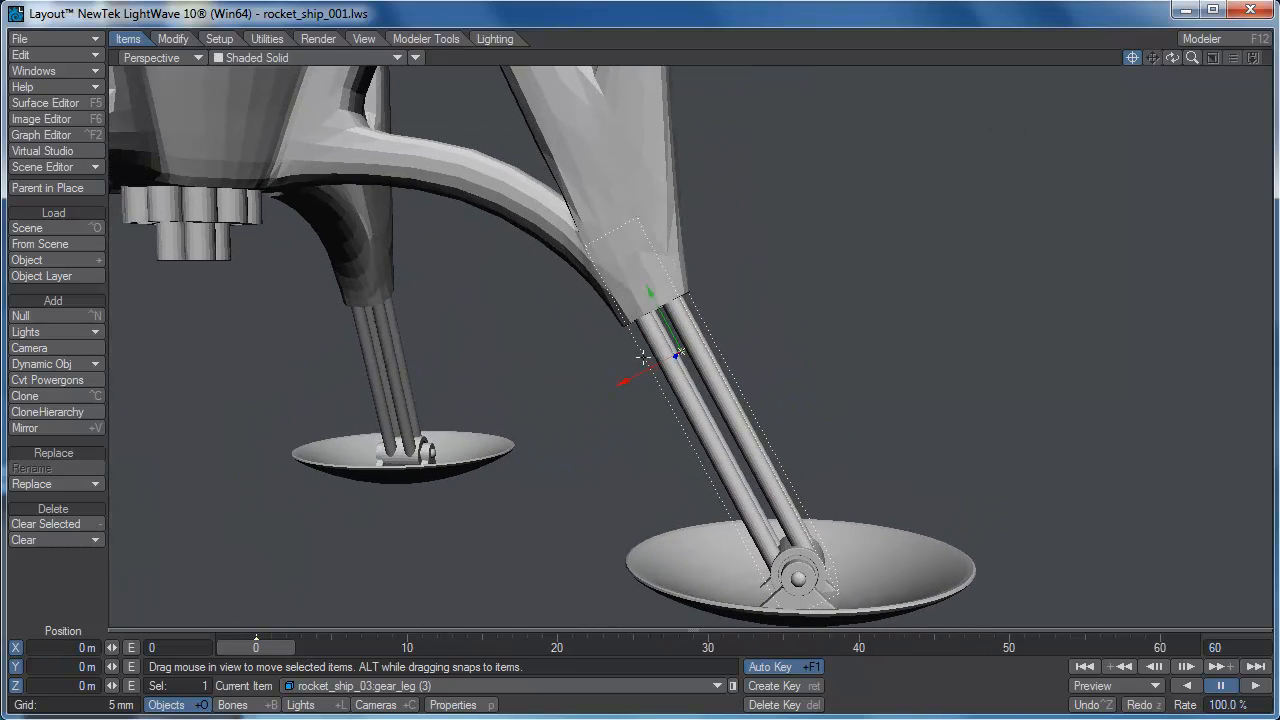
- Open the Scene Editor beside the model and expand the gear_centre (1), (2) and (4) hierarchies
left_click(47, 167)
left_click(47, 167)
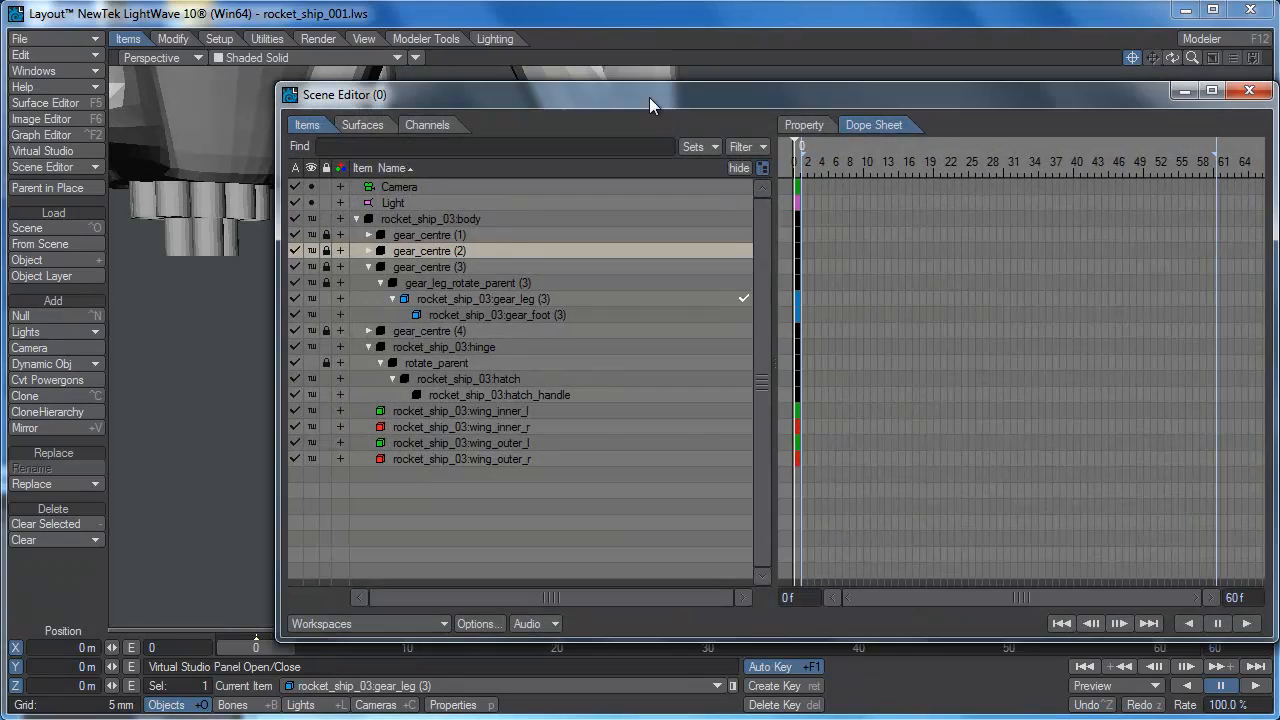
left_click_drag(709, 95, 1153, 64)
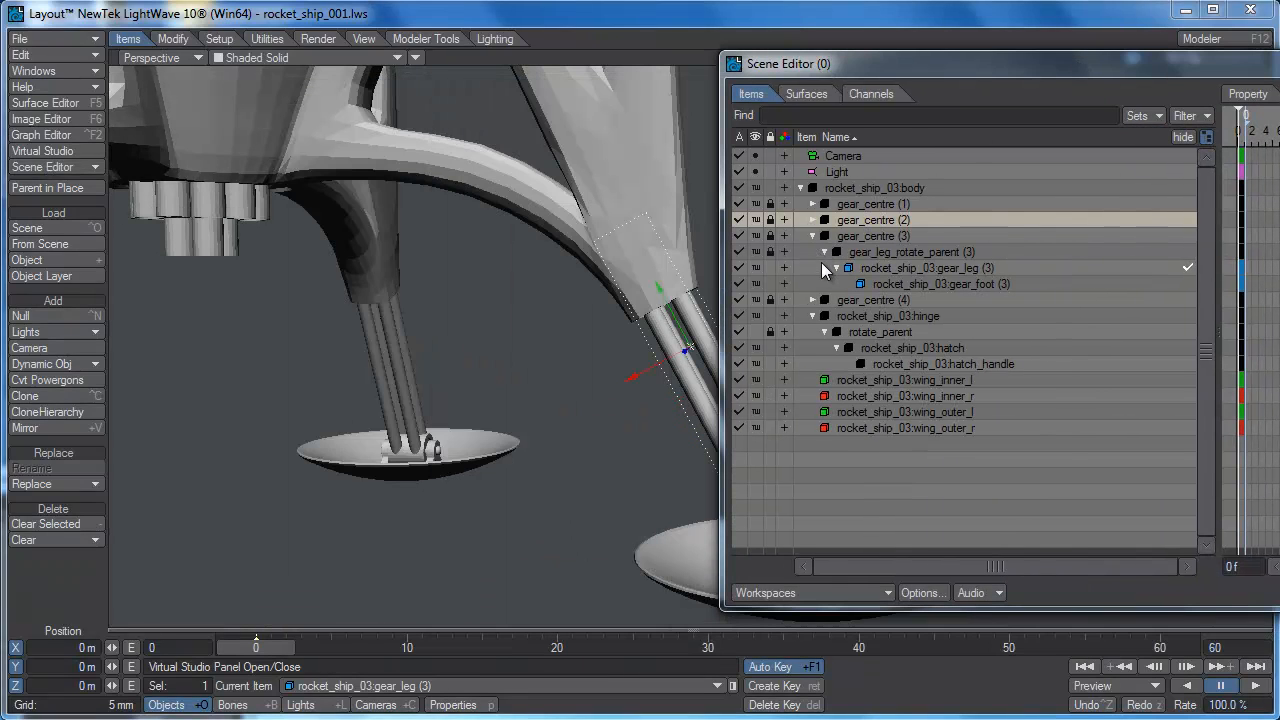
left_click(813, 219)
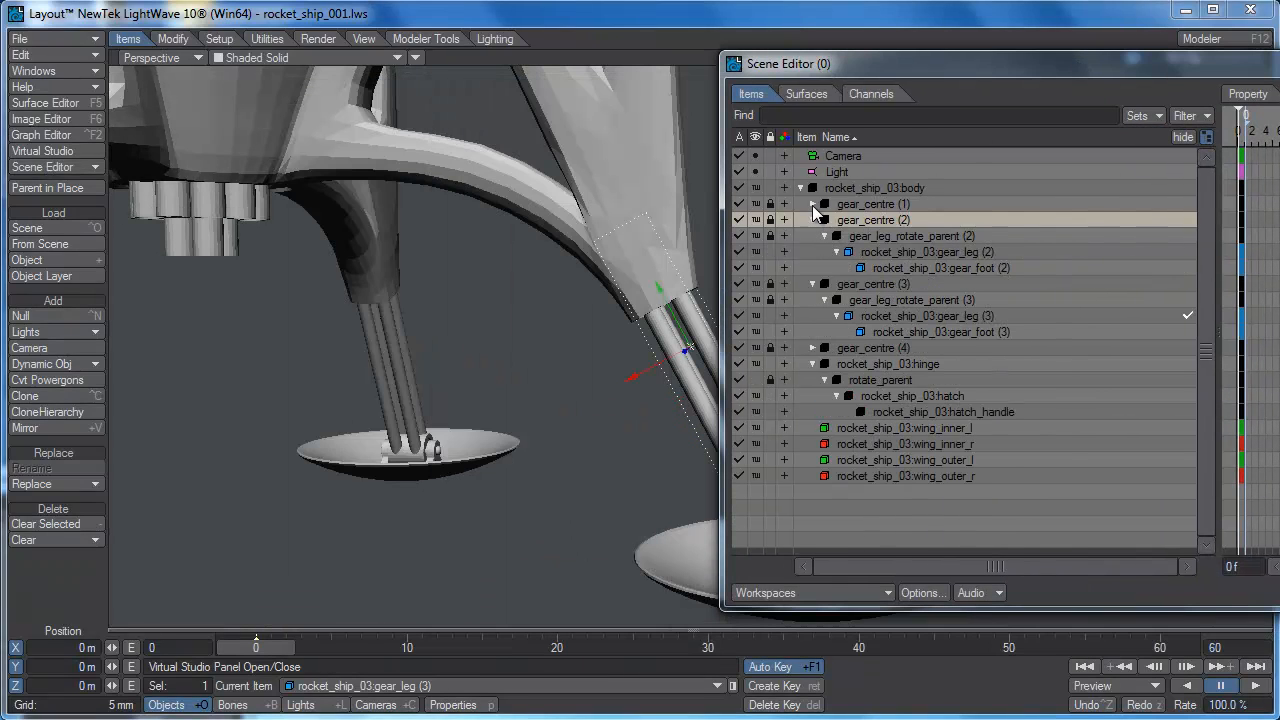
left_click(813, 203)
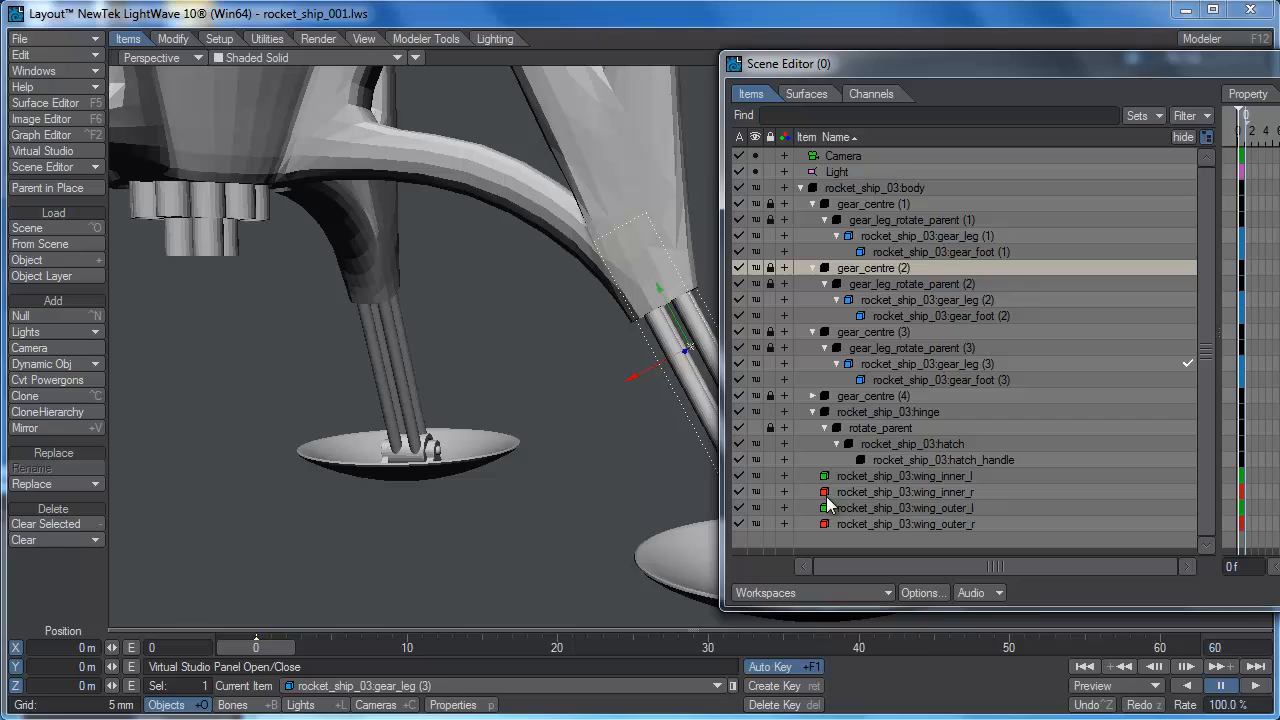
left_click(813, 396)
- Select gear_leg (1), (2), (3) and (4) together and disable their X and Z position channels
left_click(947, 299)
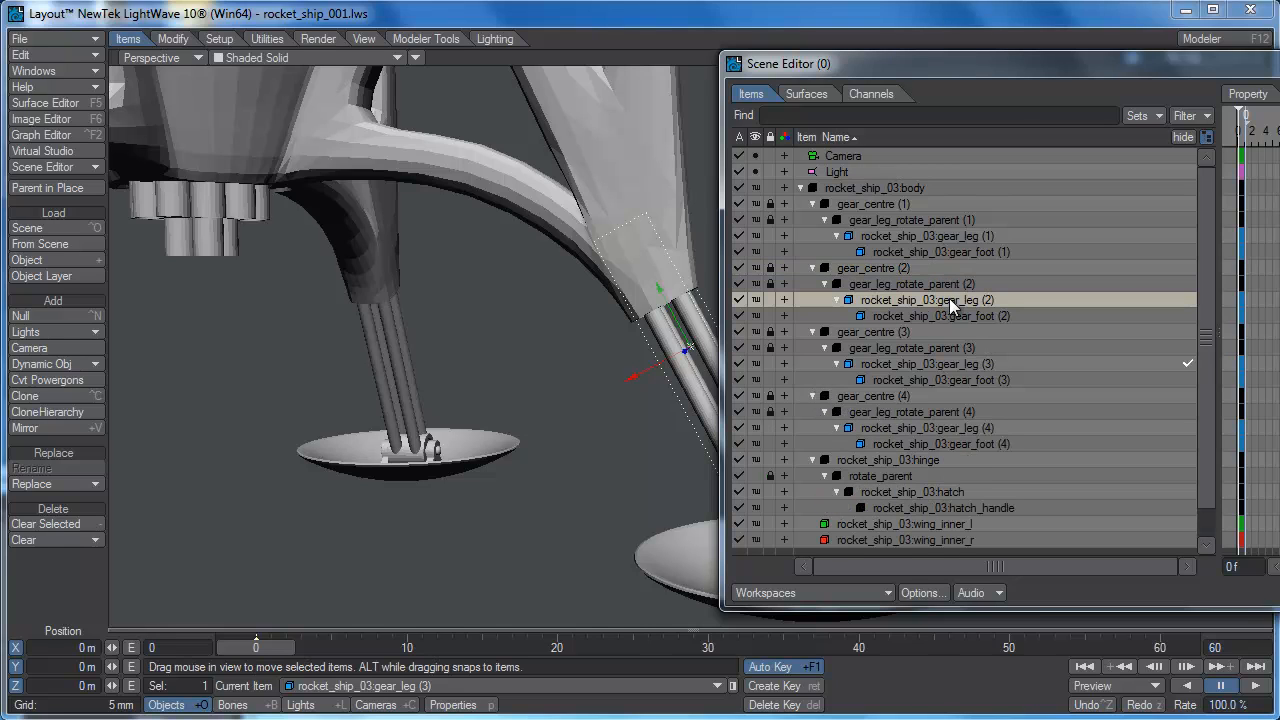
left_click(959, 235, "ctrl")
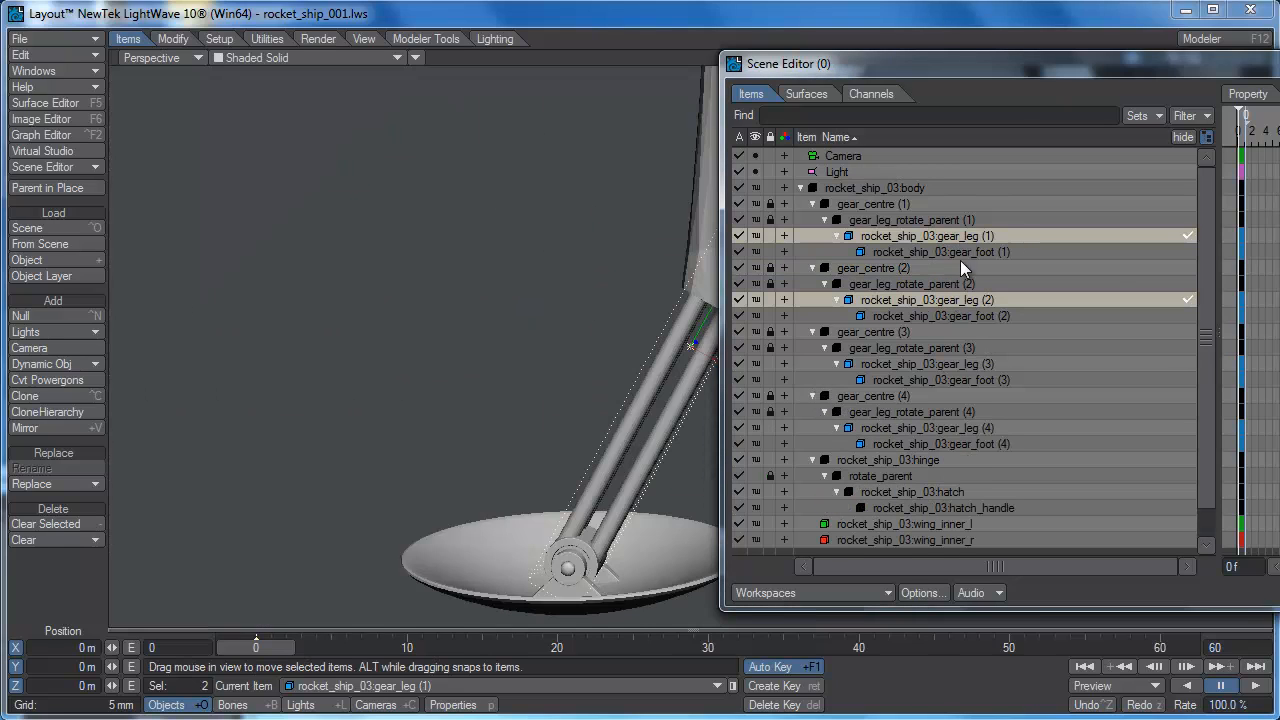
left_click(976, 365, "ctrl")
left_click(980, 428, "ctrl")
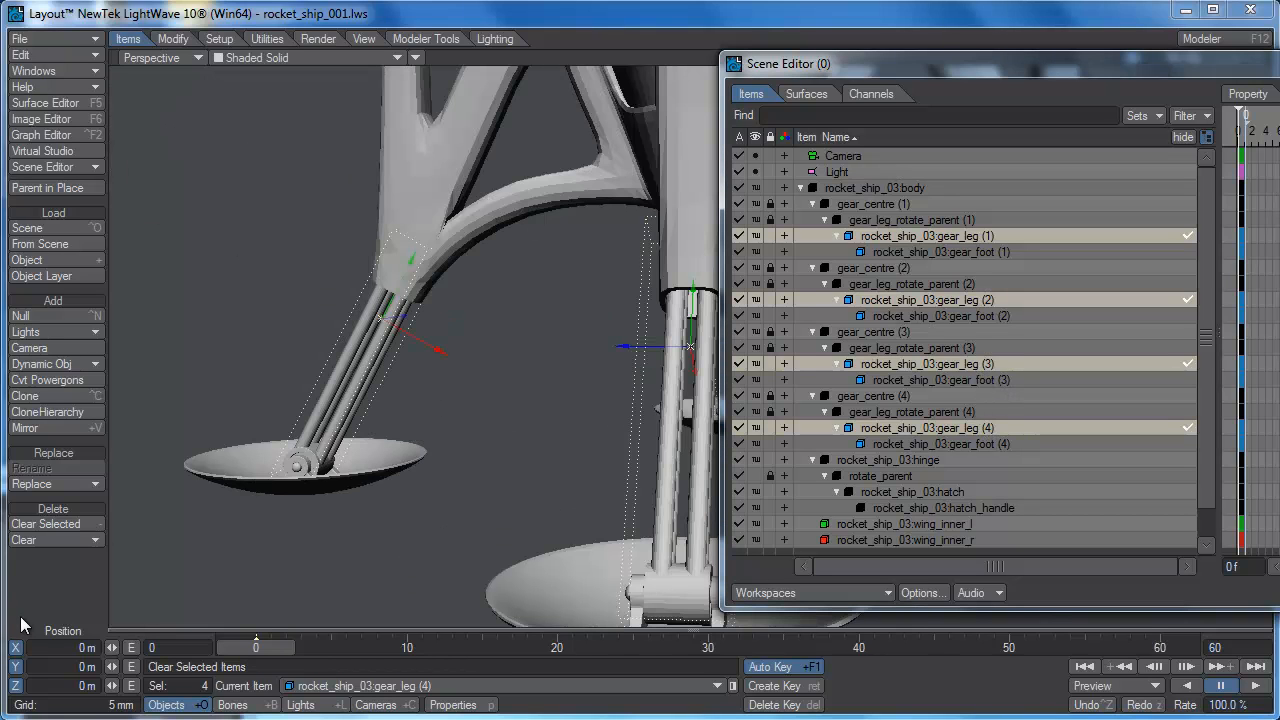
left_click(17, 652)
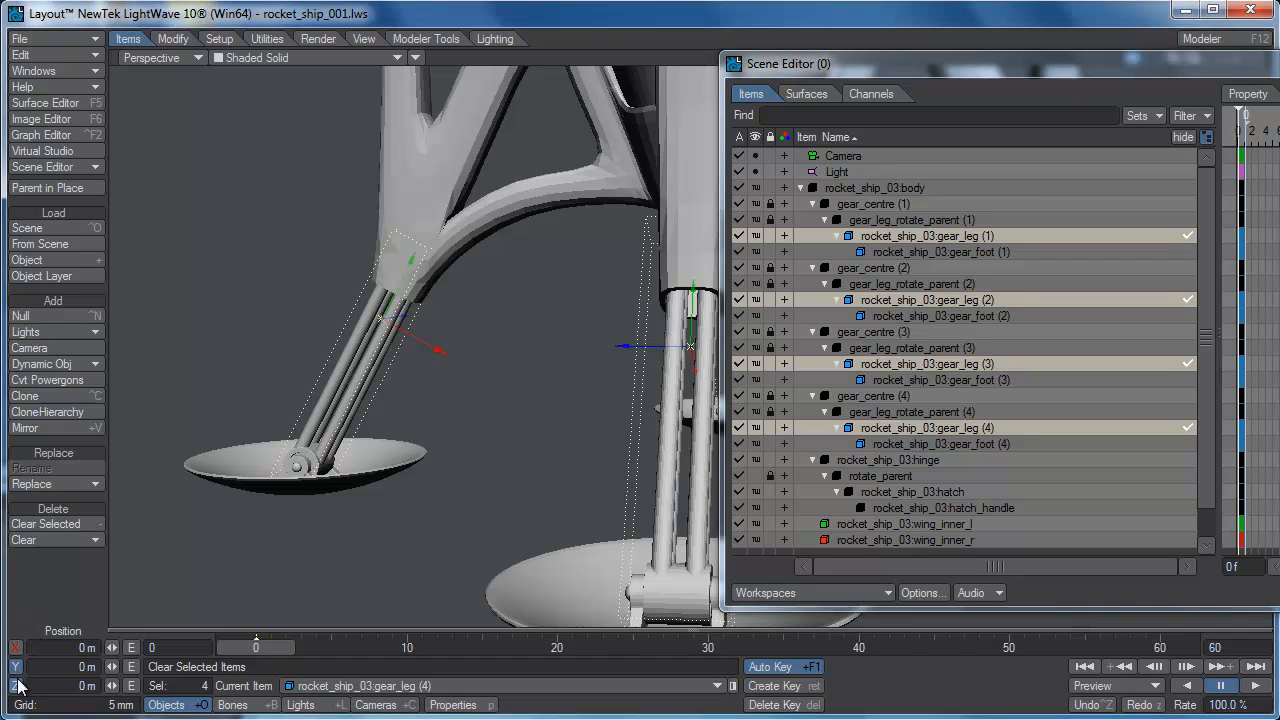
left_click(16, 688)
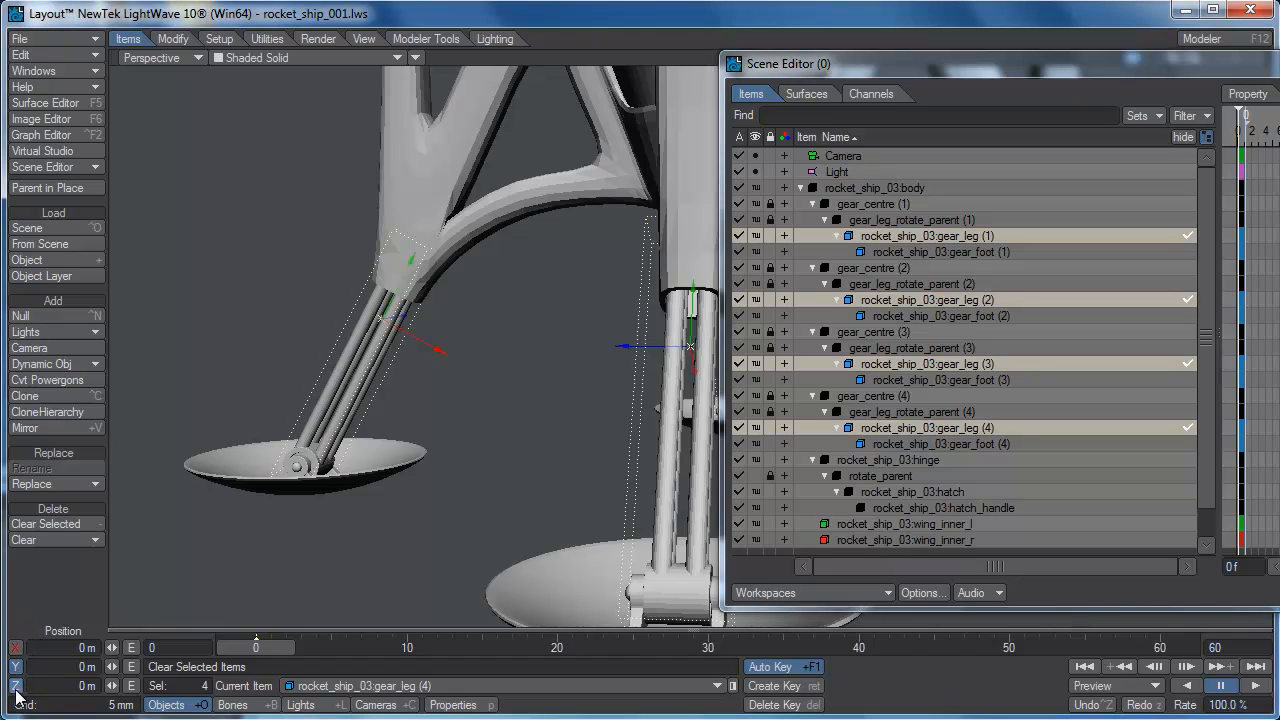
- Check the disabled position channels on gear_leg (4), (3), (2) and (1) one at a time
left_click(911, 411)
left_click(911, 424)
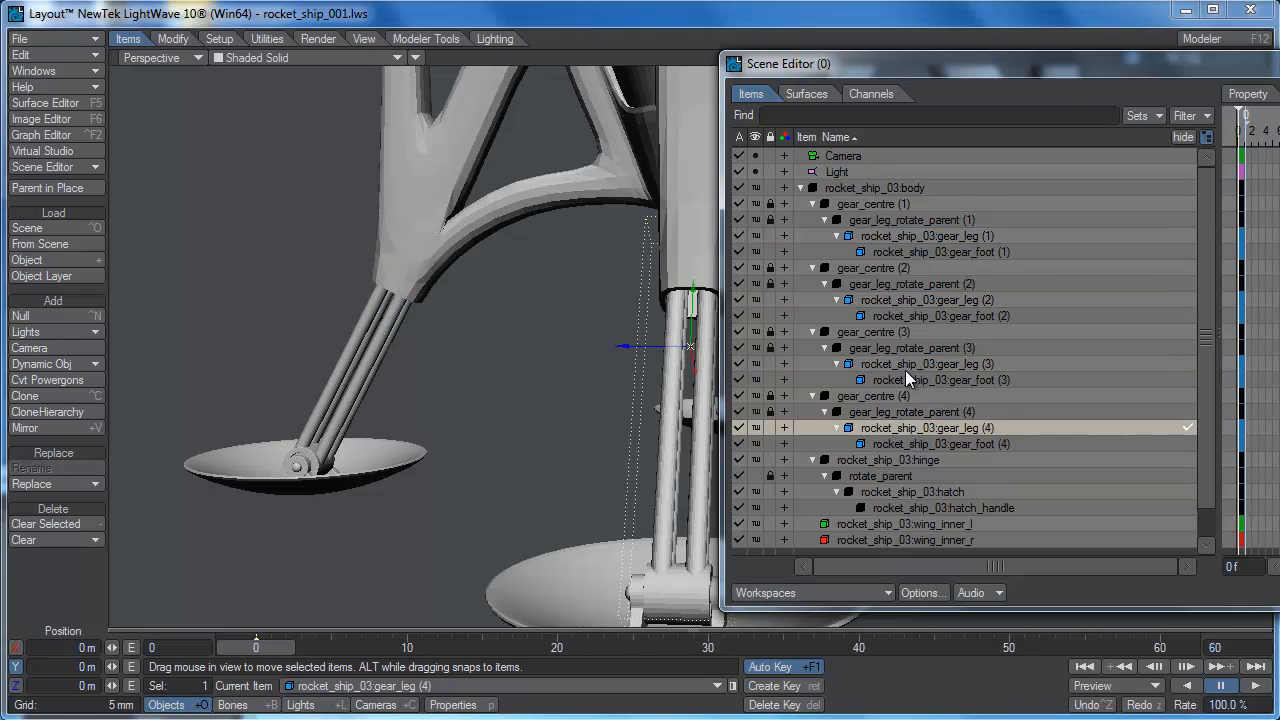
left_click(908, 365)
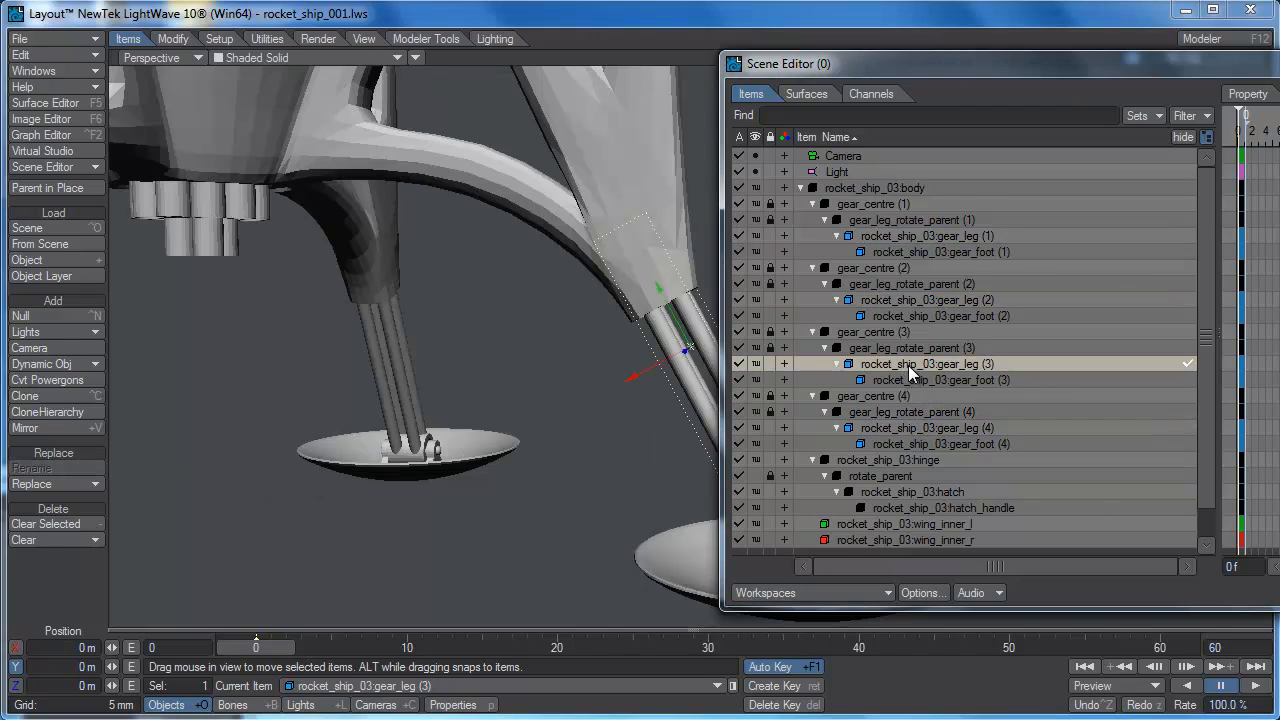
left_click(925, 302)
left_click(951, 236)
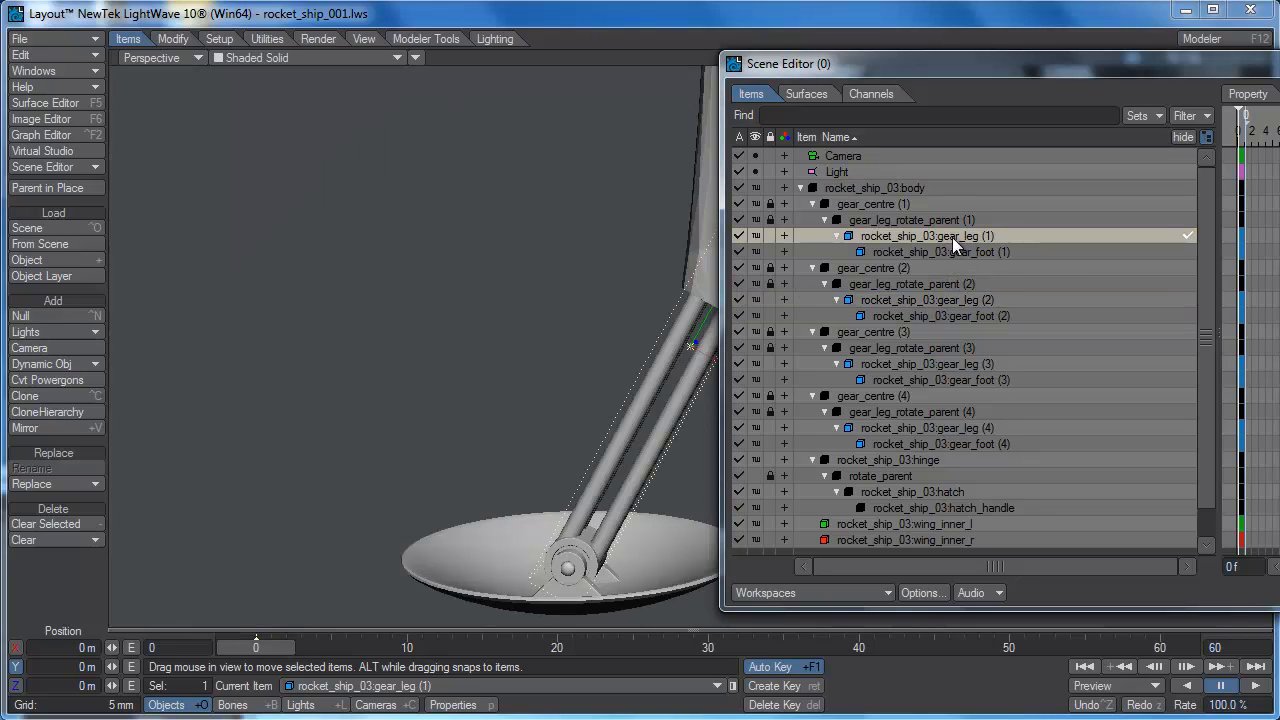
- Reselect all four gear_leg items and disable their rotation channels and their X, Y and Z scale channels
left_click(983, 299, "shift")
left_click(986, 365, "shift")
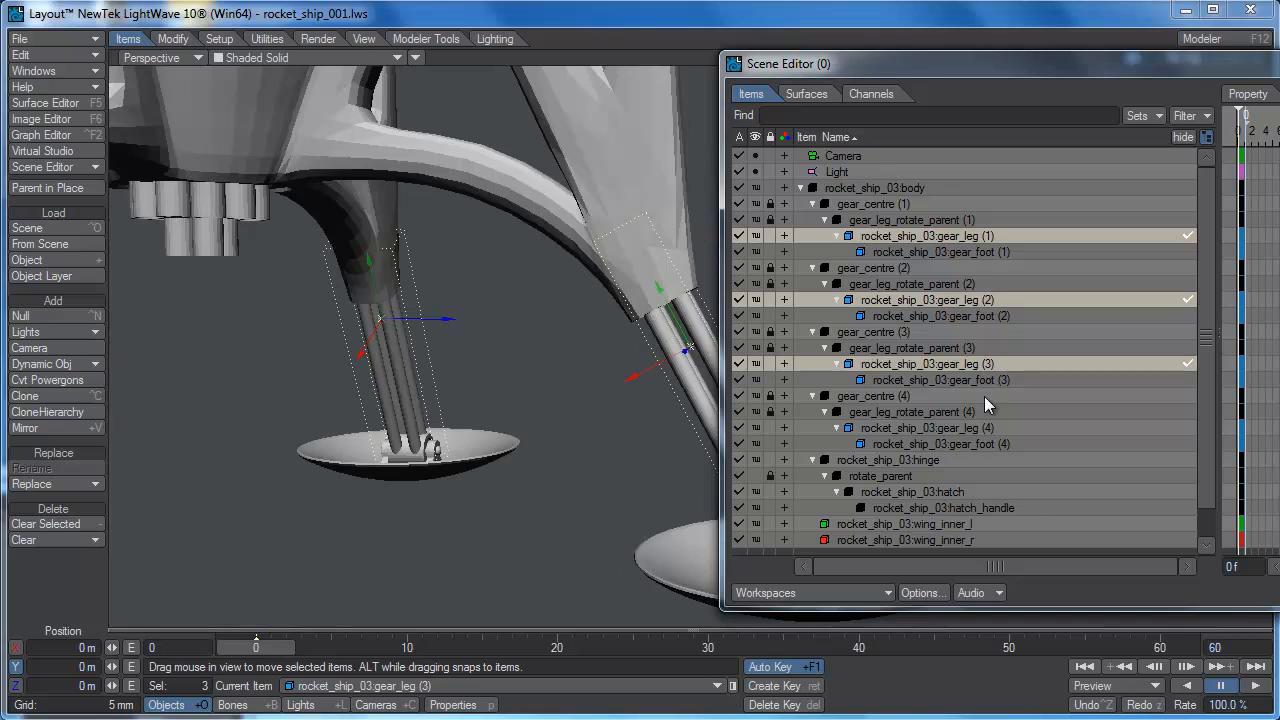
left_click(973, 428, "shift")
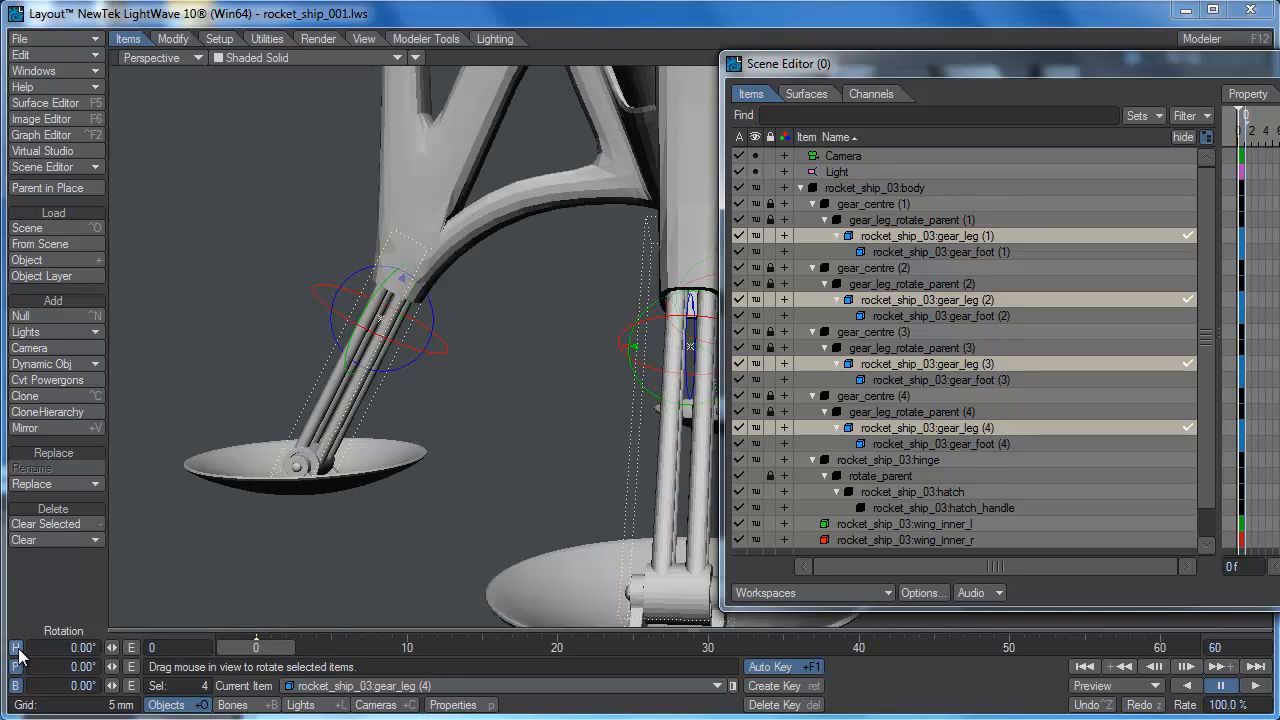
key("y")
key("shift+h")
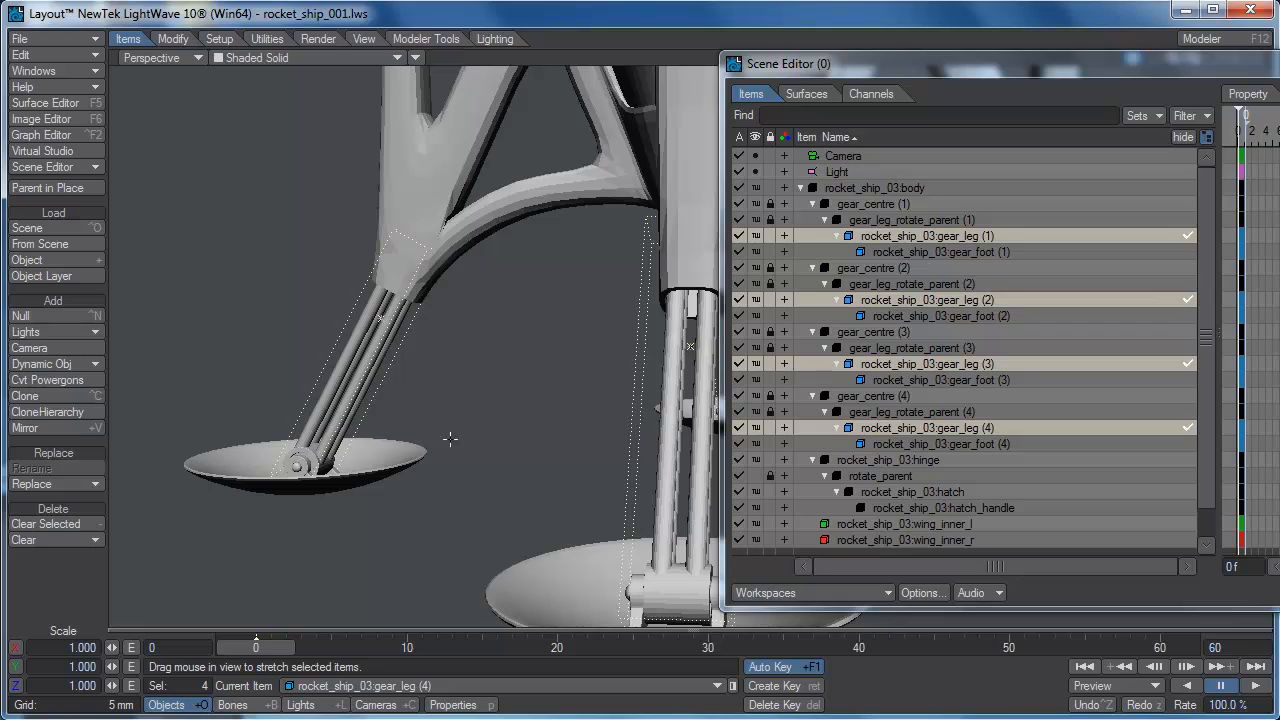
- Select gear_foot (1) to (4) together and disable their heading rotation, position and X, Y and Z scale channels
left_click(400, 459)
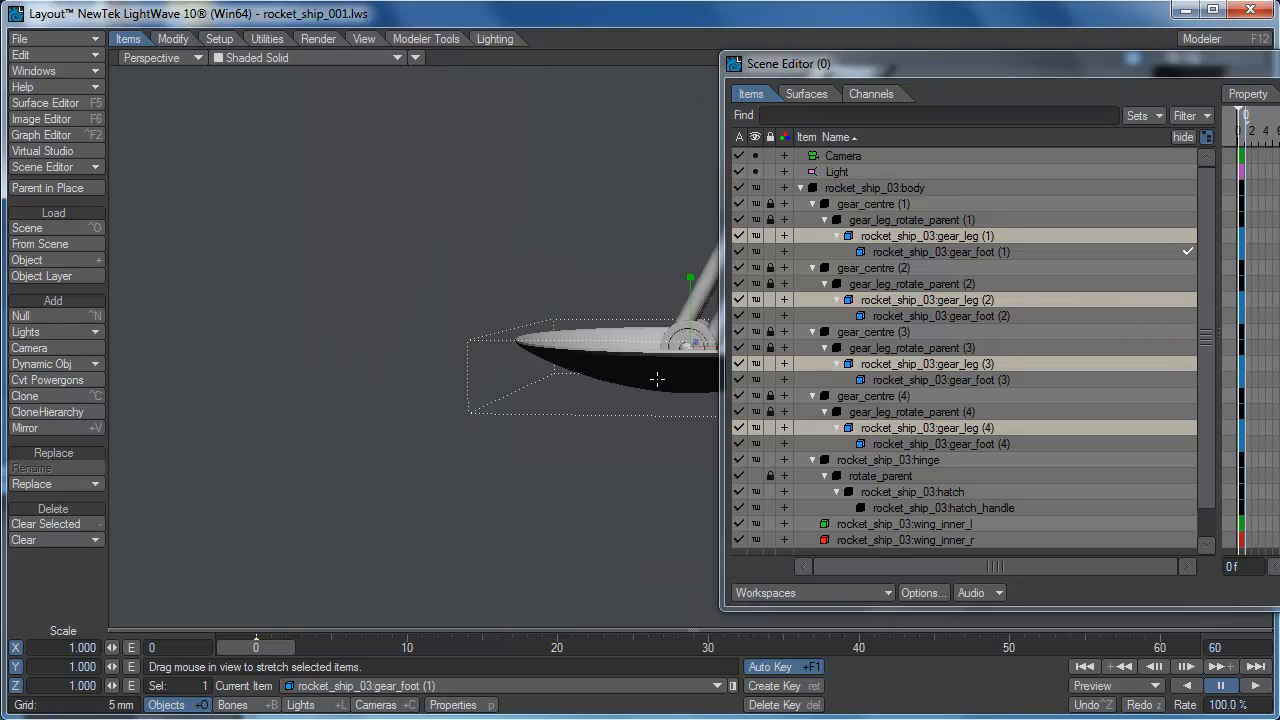
key("y")
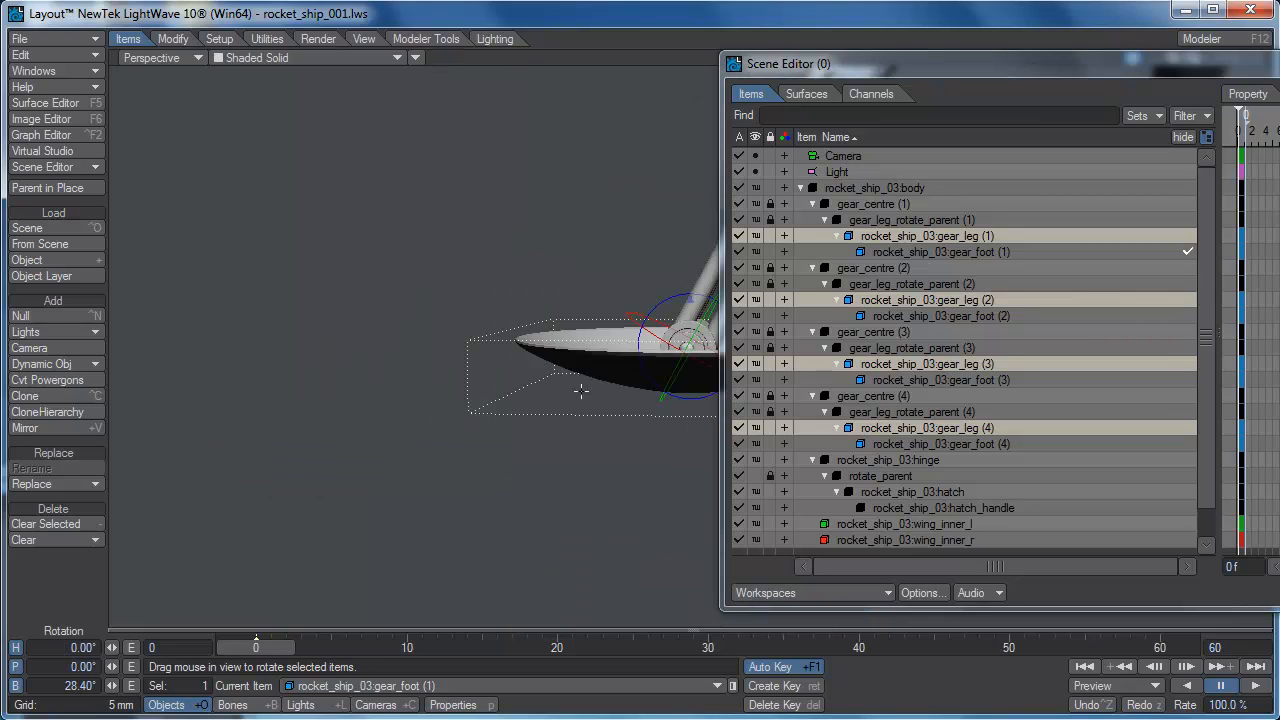
left_click(971, 256)
left_click(973, 317, "ctrl")
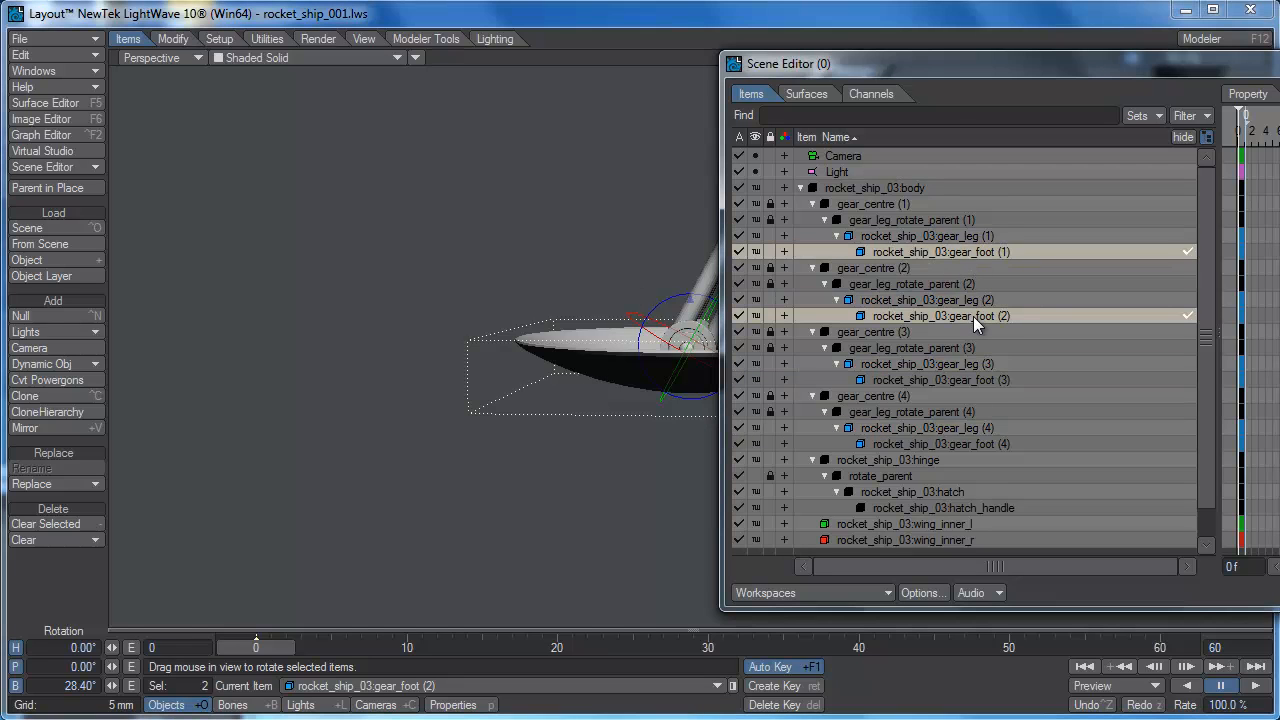
left_click(987, 381, "ctrl")
left_click(981, 443, "ctrl")
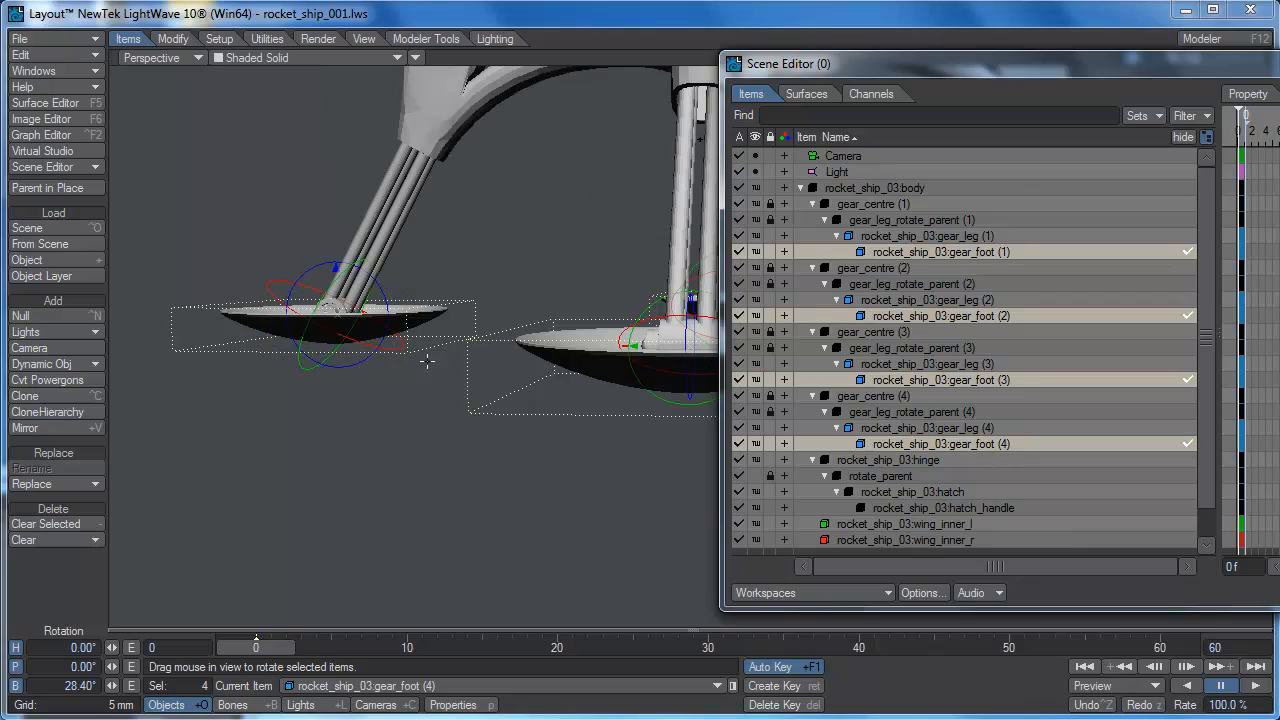
left_click(15, 648)
key("t")
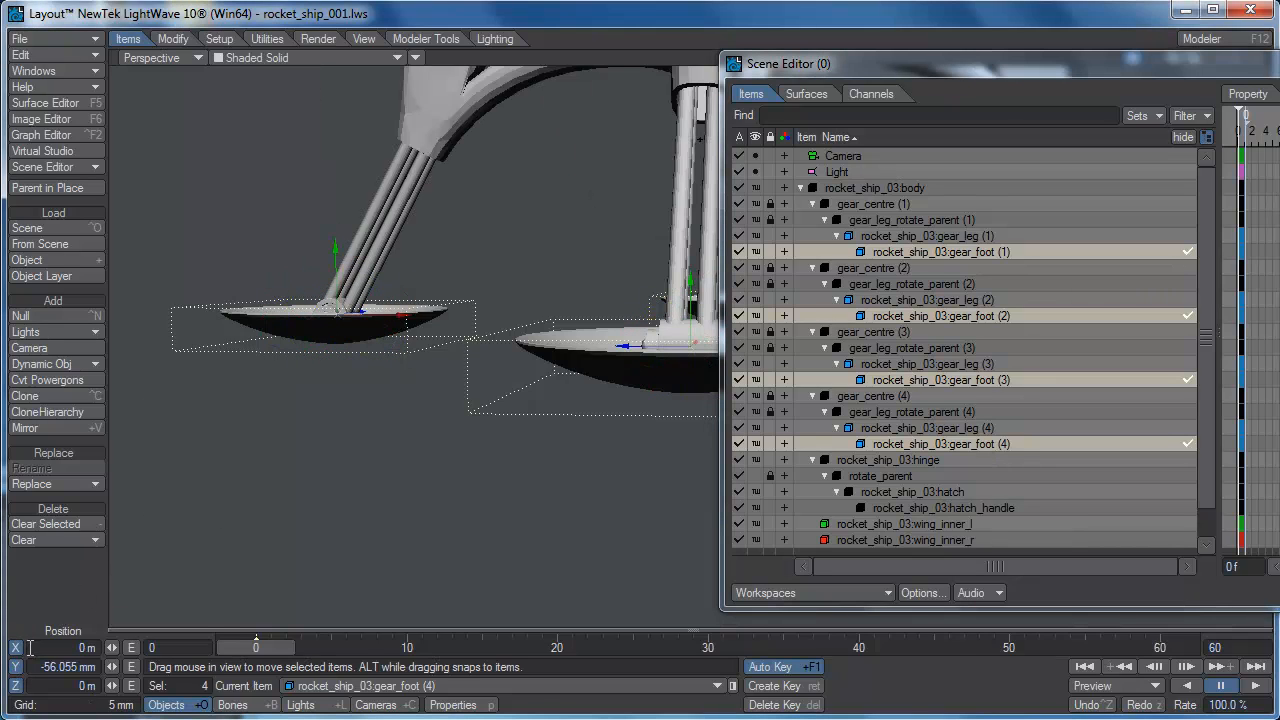
left_click(15, 648)
key("h")
left_click(15, 666)
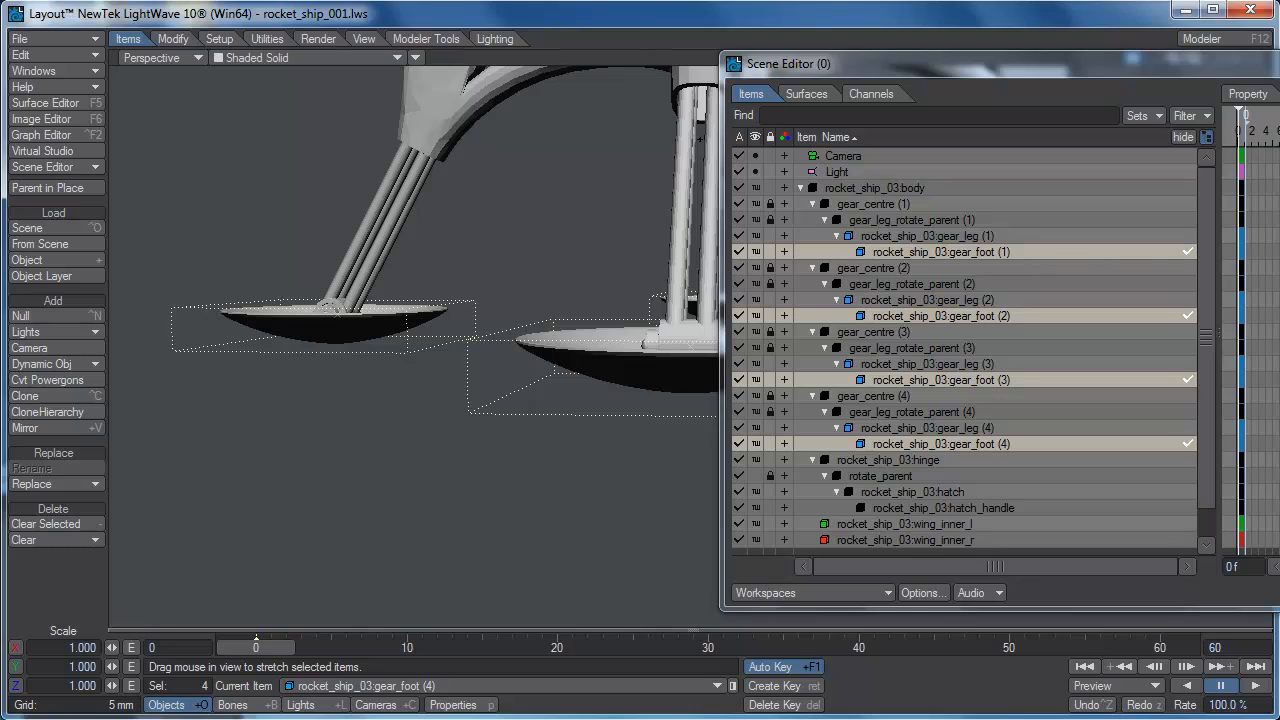
- Close the Scene Editor to uncover all four landing feet
left_click_drag(1279, 70, 664, 106)
left_click(950, 99)
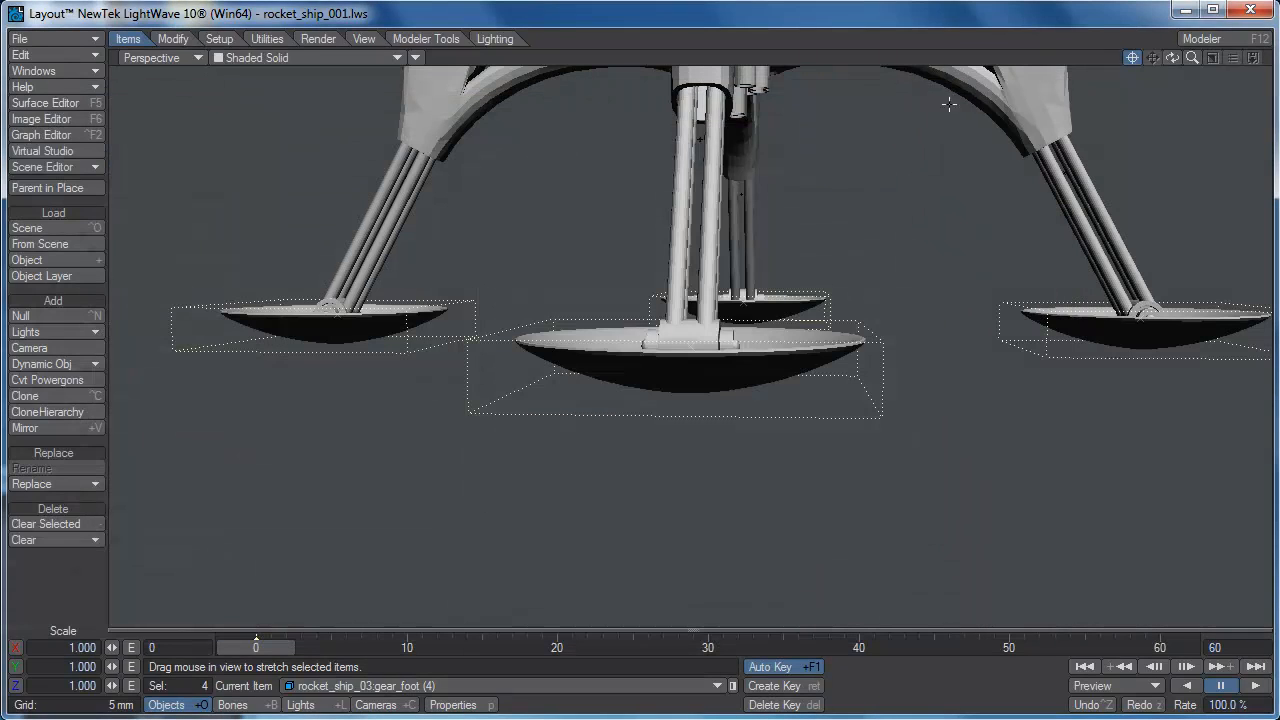
key("comma")
key("comma")
key("comma")
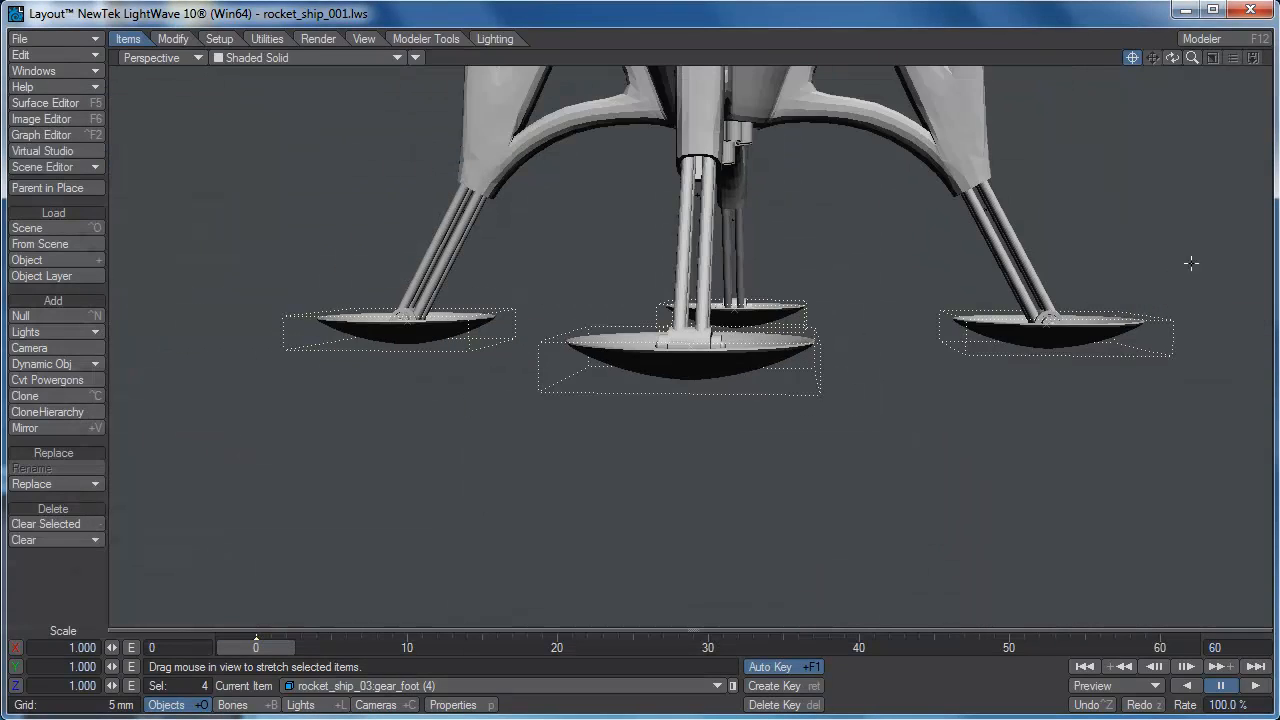
- Slide gear_leg (3) along its Y axis to test how far the leg travels
mouse_move(1171, 59)
left_mouse_down()
mouse_move(1115, 95)
mouse_move(1153, 64)
left_mouse_up()
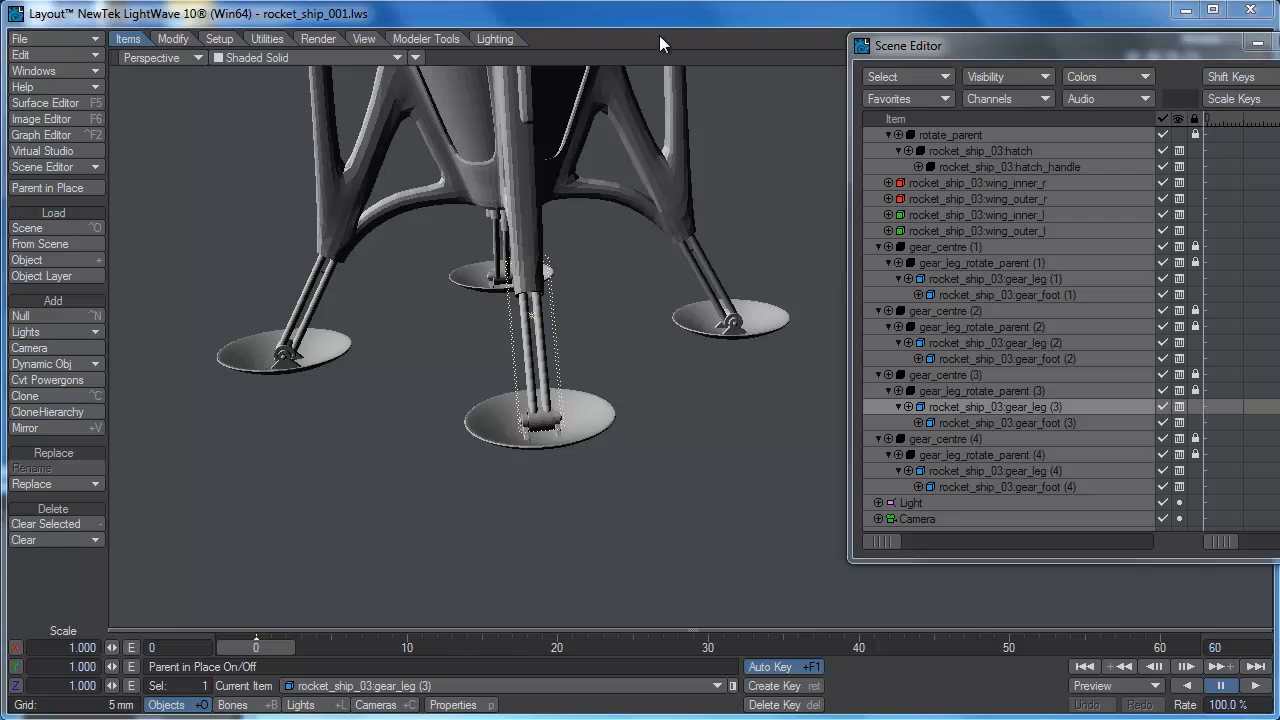
key("t")
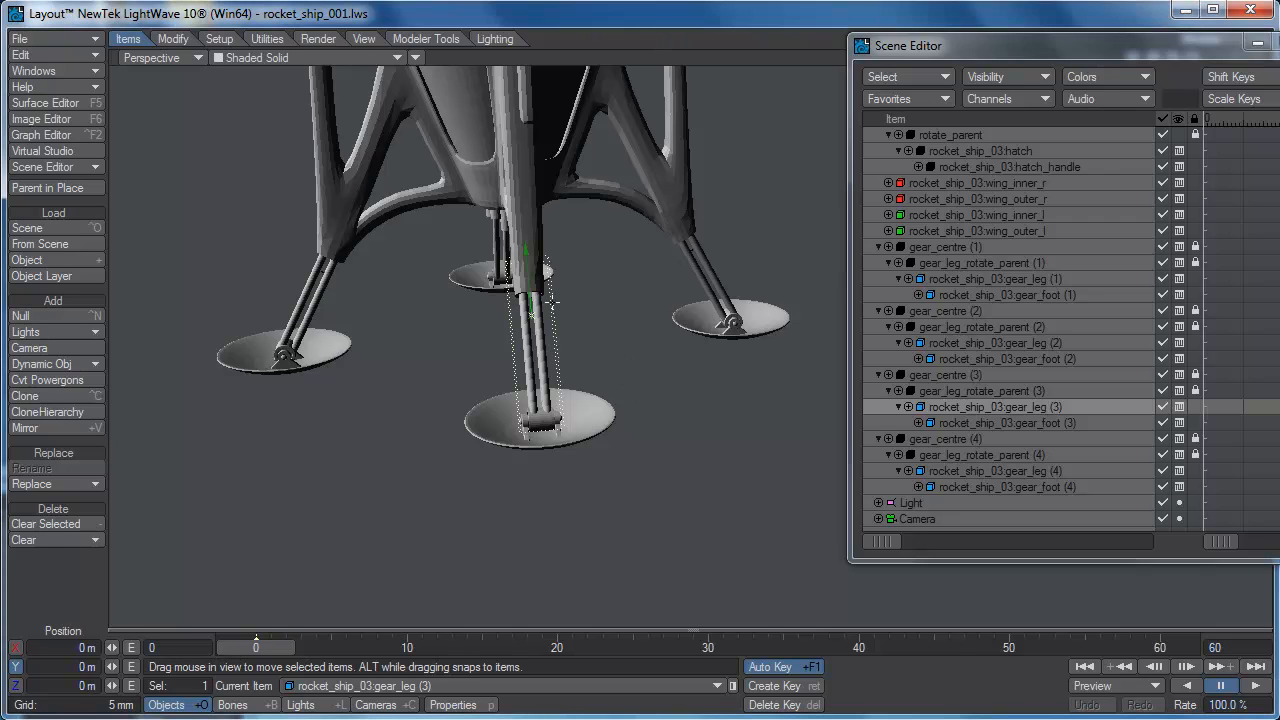
left_click_drag(526, 252, 530, 380)
- Enable Y position limits on gear_leg (3) with a minimum of 0 and maximum of 0.06, and test the leg's travel
key("m")
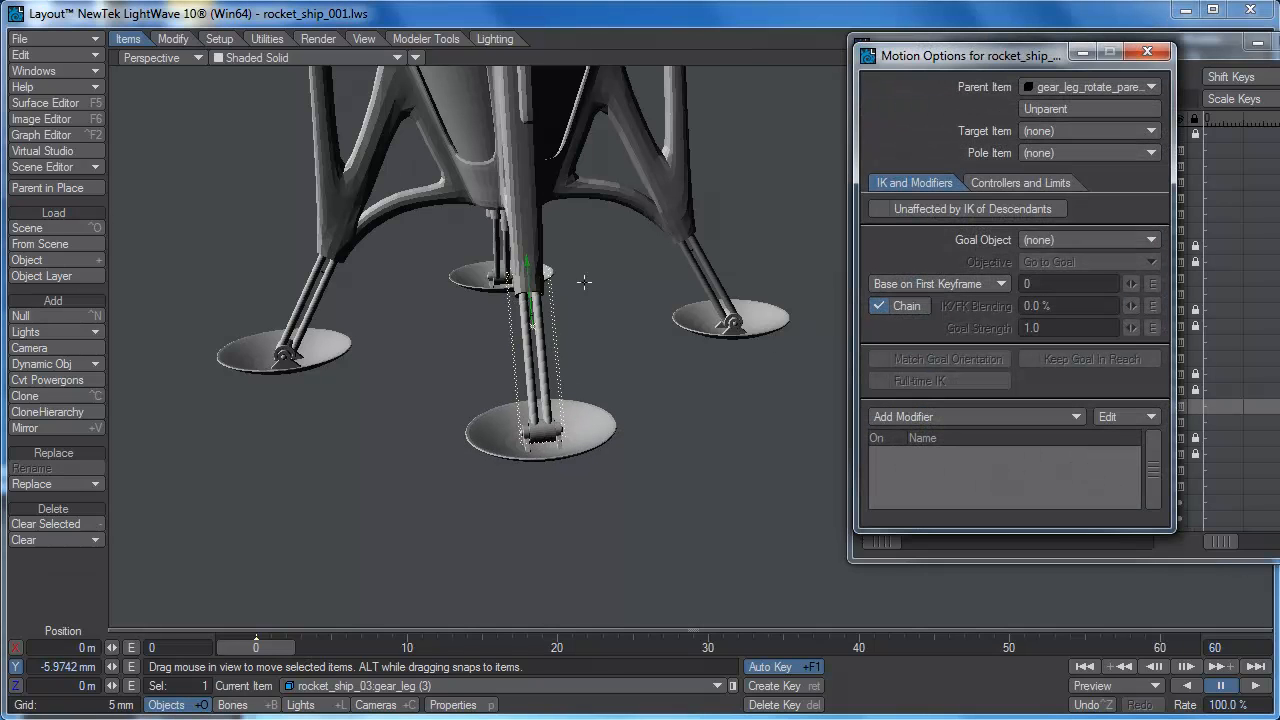
left_click(1031, 186)
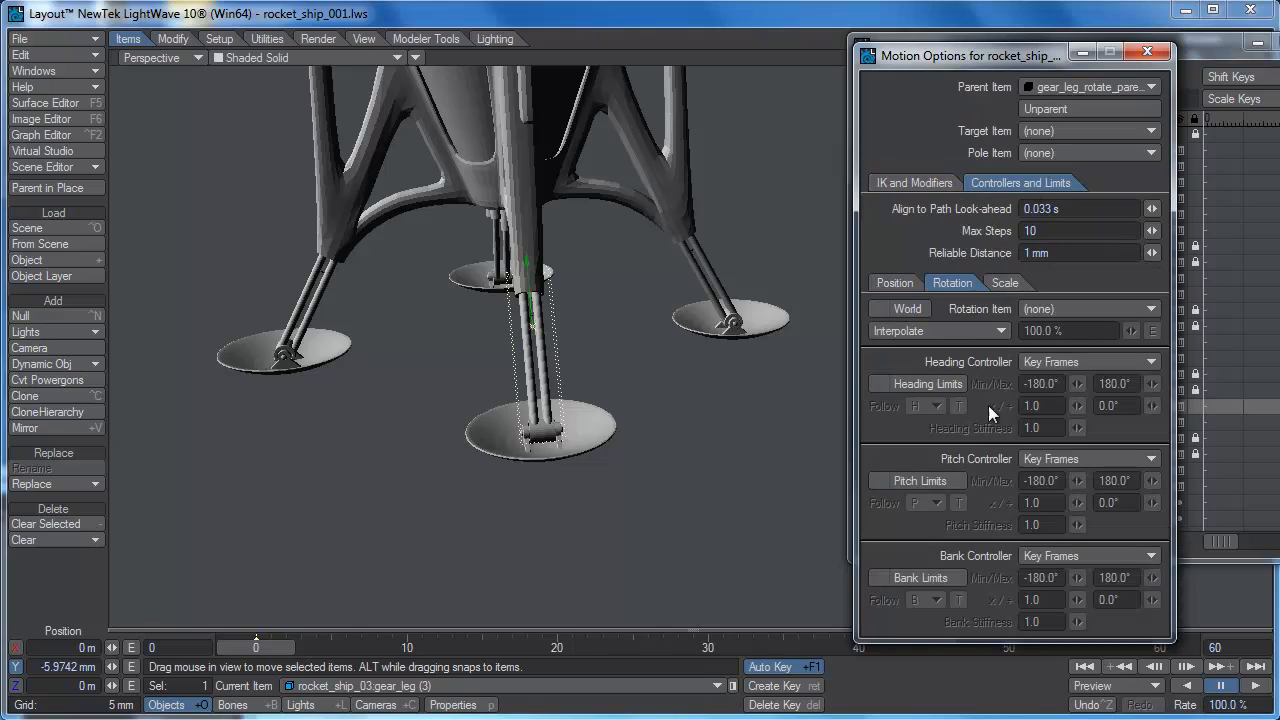
left_click(892, 284)
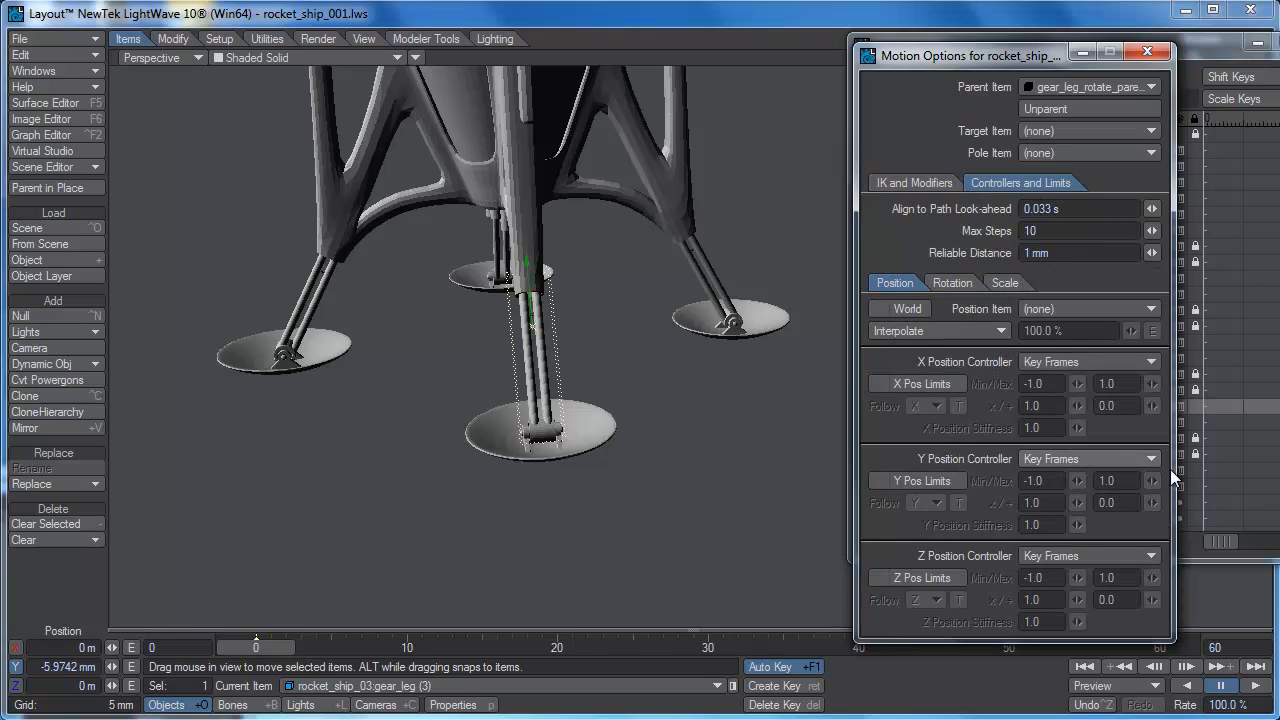
left_click(916, 480)
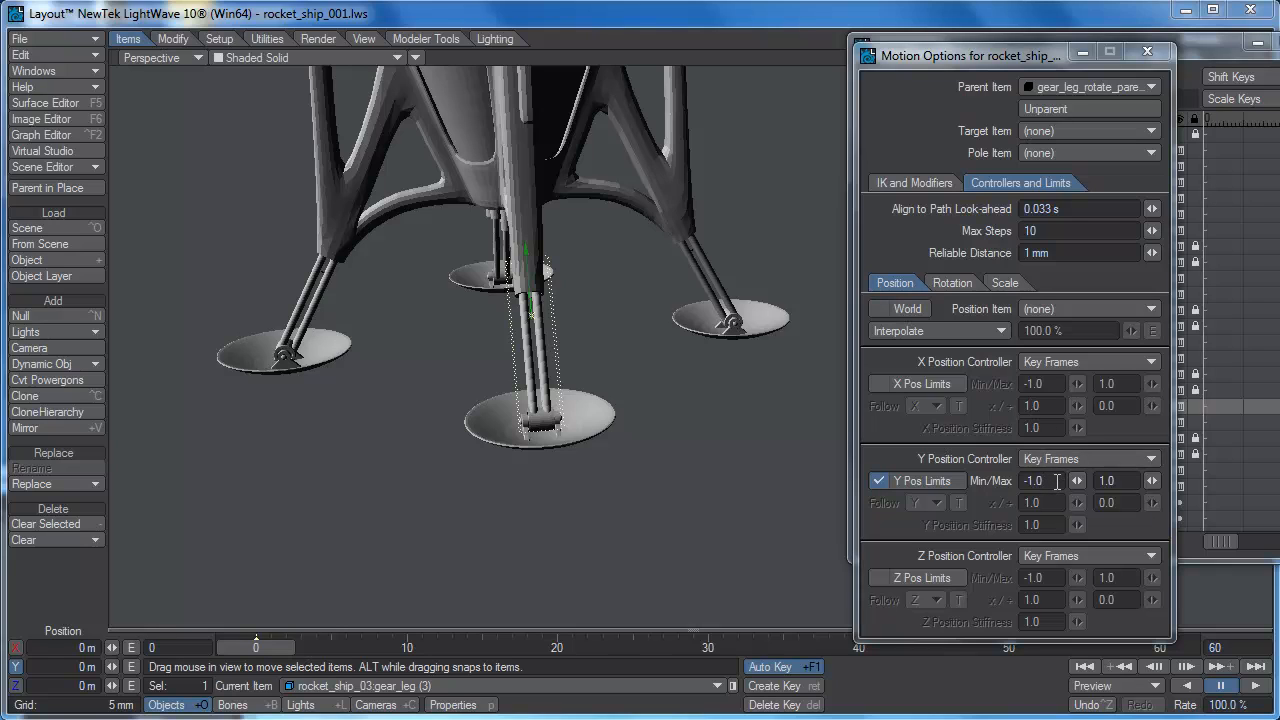
left_click(1055, 481)
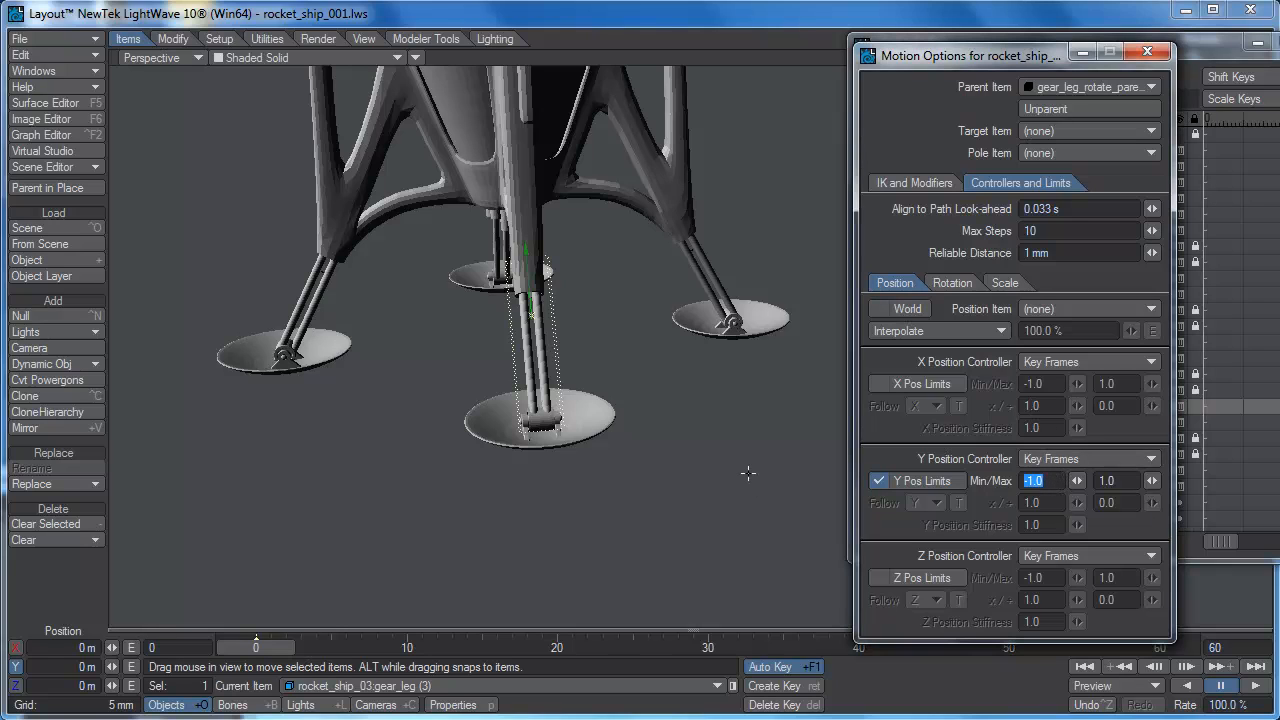
type("0")
key("Tab")
type("0.06")
mouse_move(525, 268)
left_mouse_down()
mouse_move(531, 310)
mouse_move(535, 276)
left_mouse_up()
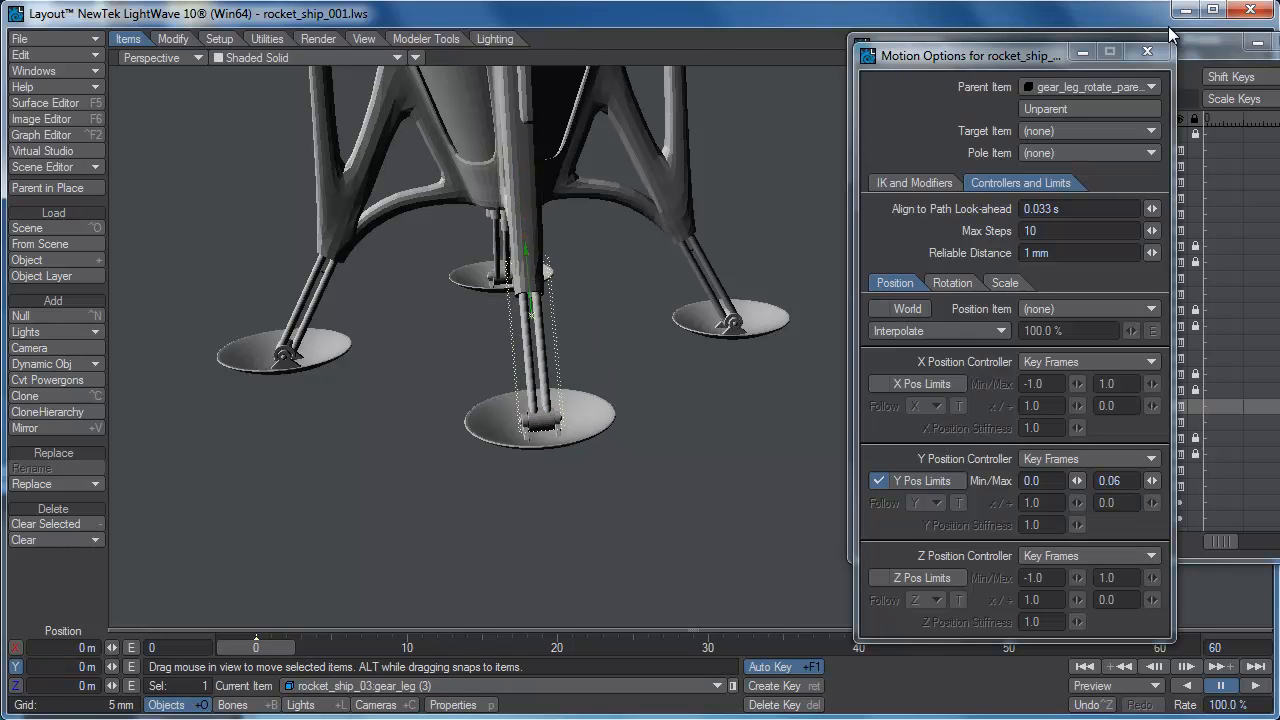
left_click(1148, 52)
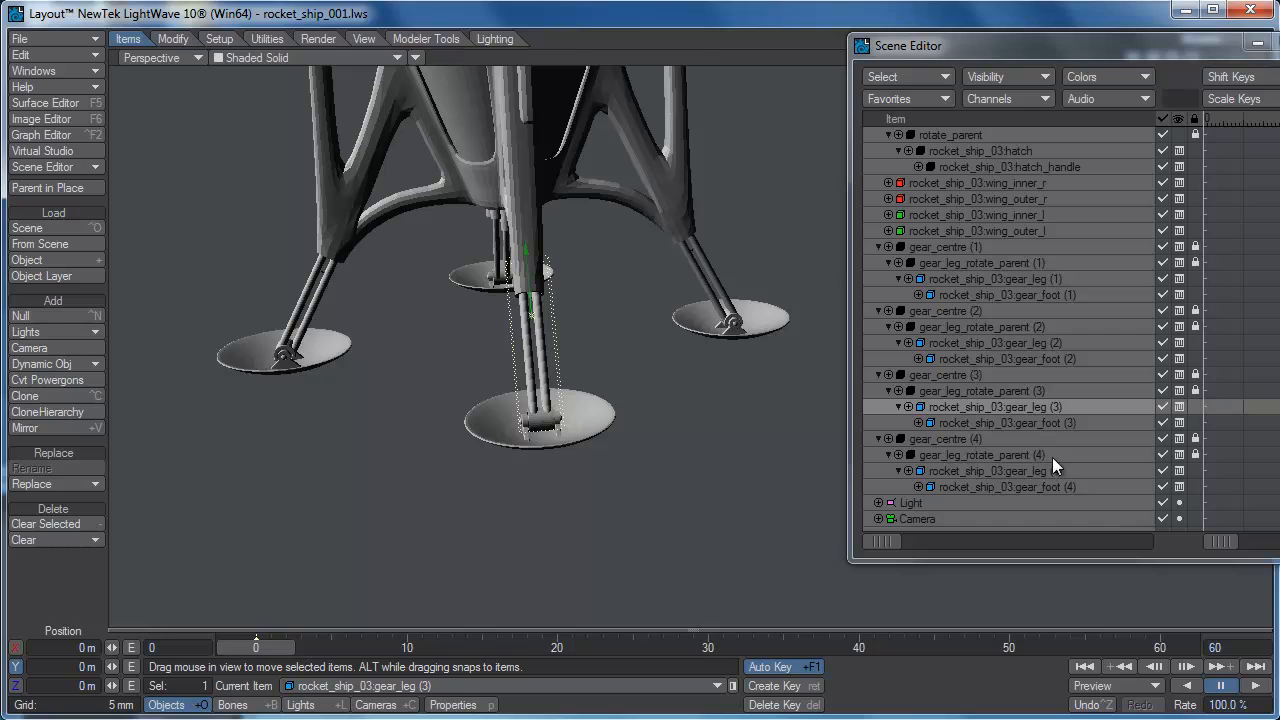
- Enable Y position limits on gear_leg (4) with a minimum of 0 and set the maximum, and test gear_leg (1)'s travel
left_click(1049, 469)
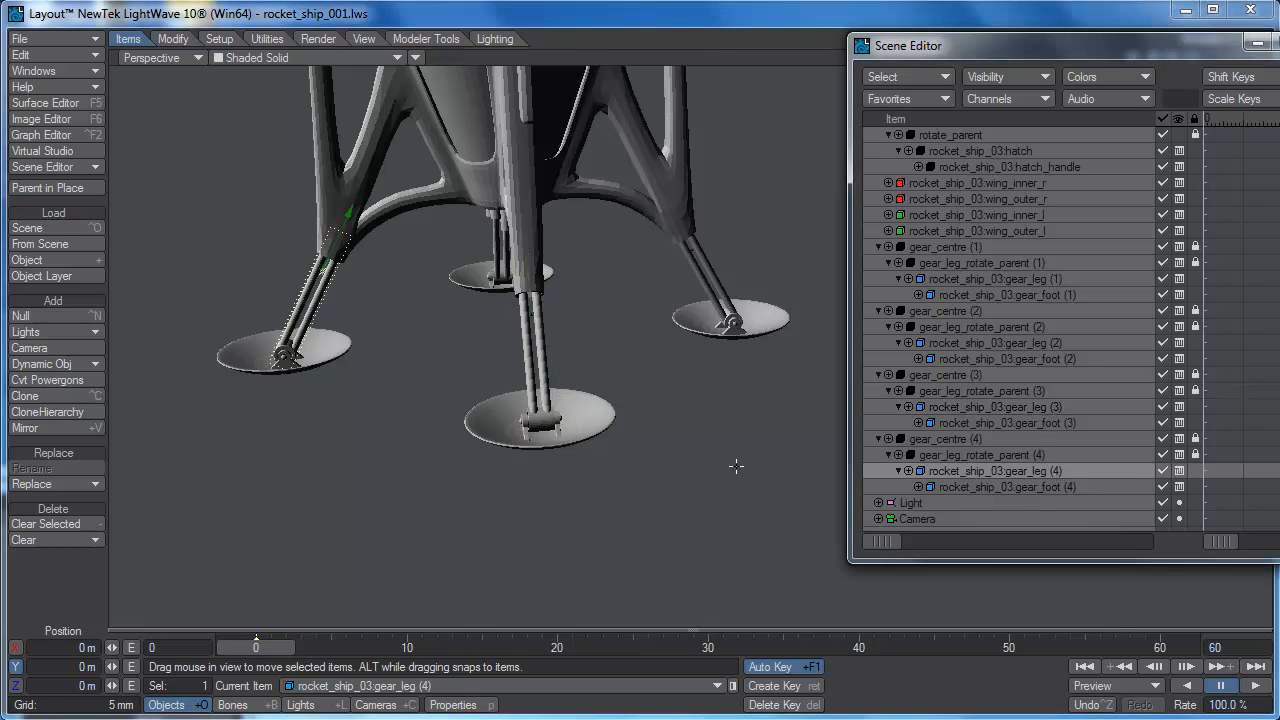
key("m")
left_click(910, 481)
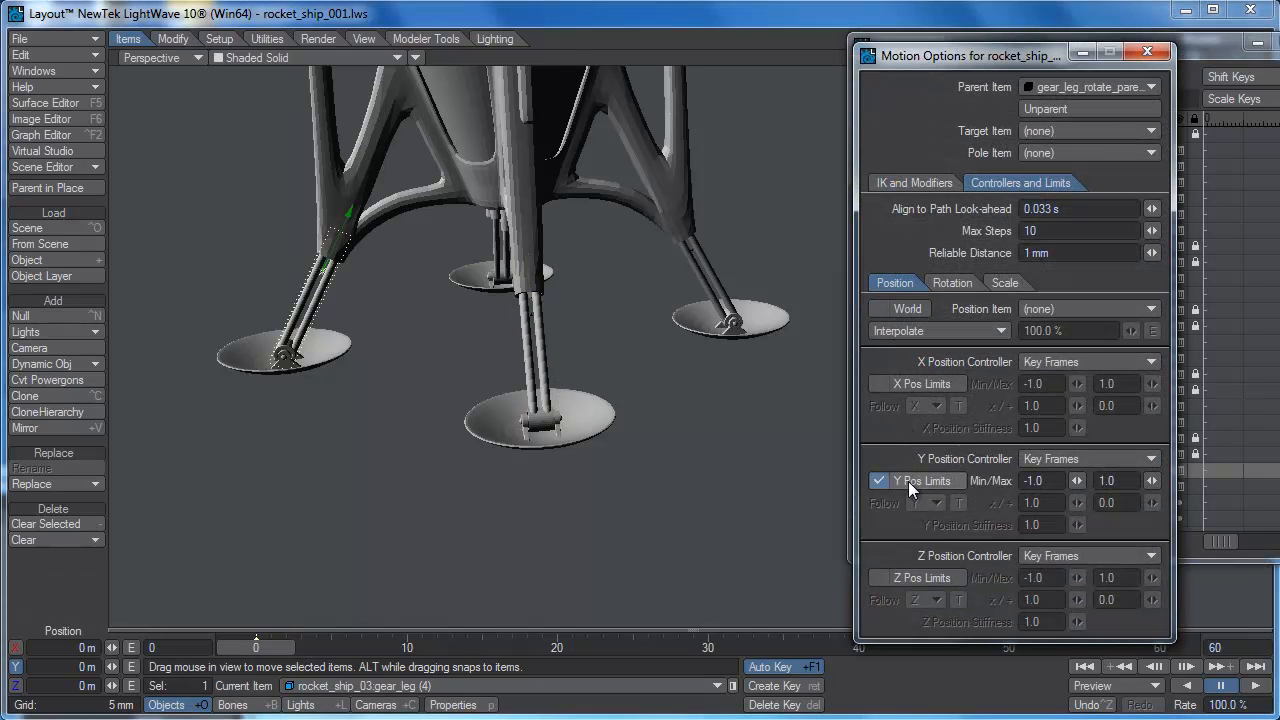
left_click(1040, 480)
type("0")
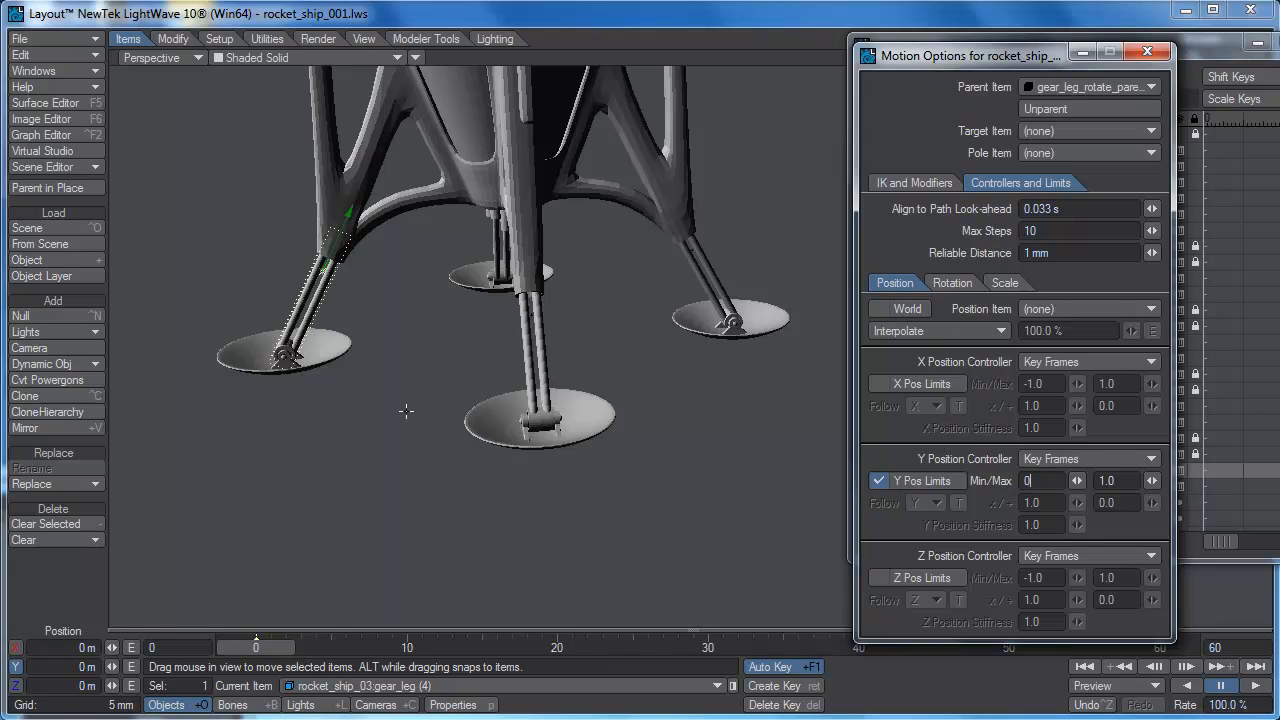
key("Tab")
type(".0")
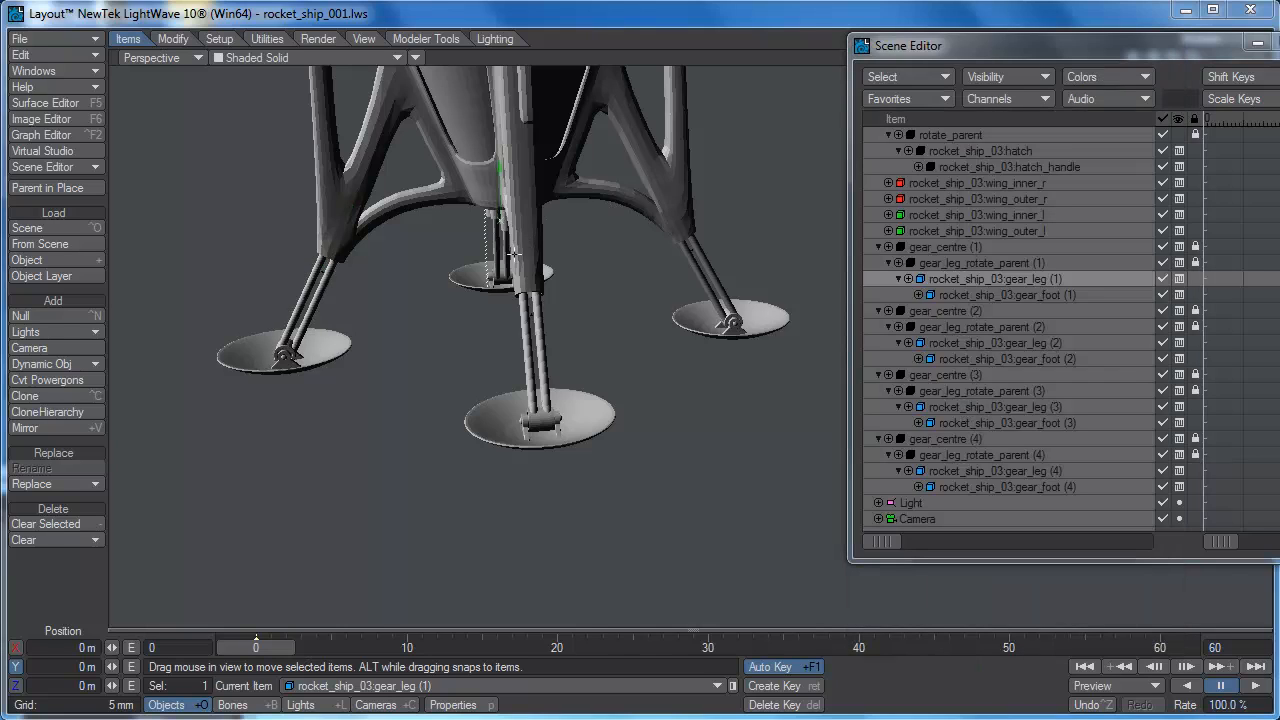
mouse_move(494, 210)
right_mouse_down()
mouse_move(494, 150)
mouse_move(494, 211)
right_mouse_up()
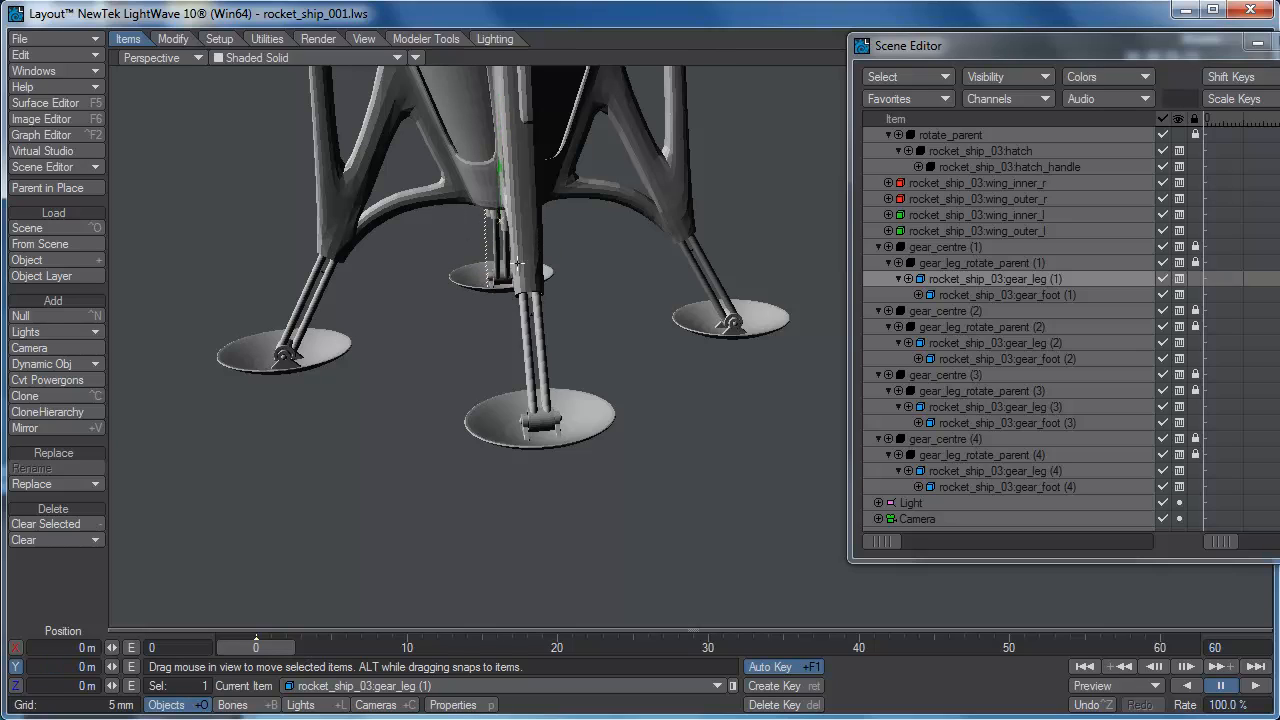
- Select gear_foot (3), try rotating its bank to about 98°, and undo the rotation
left_click(576, 413)
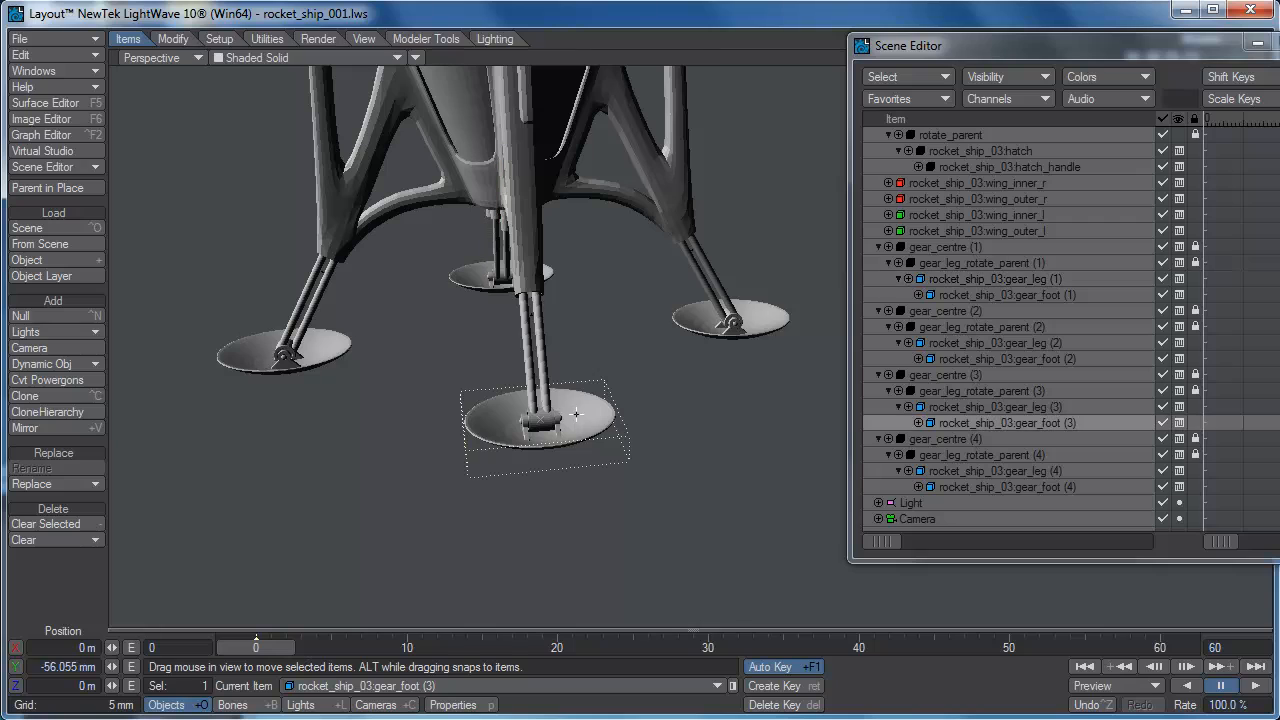
key("y")
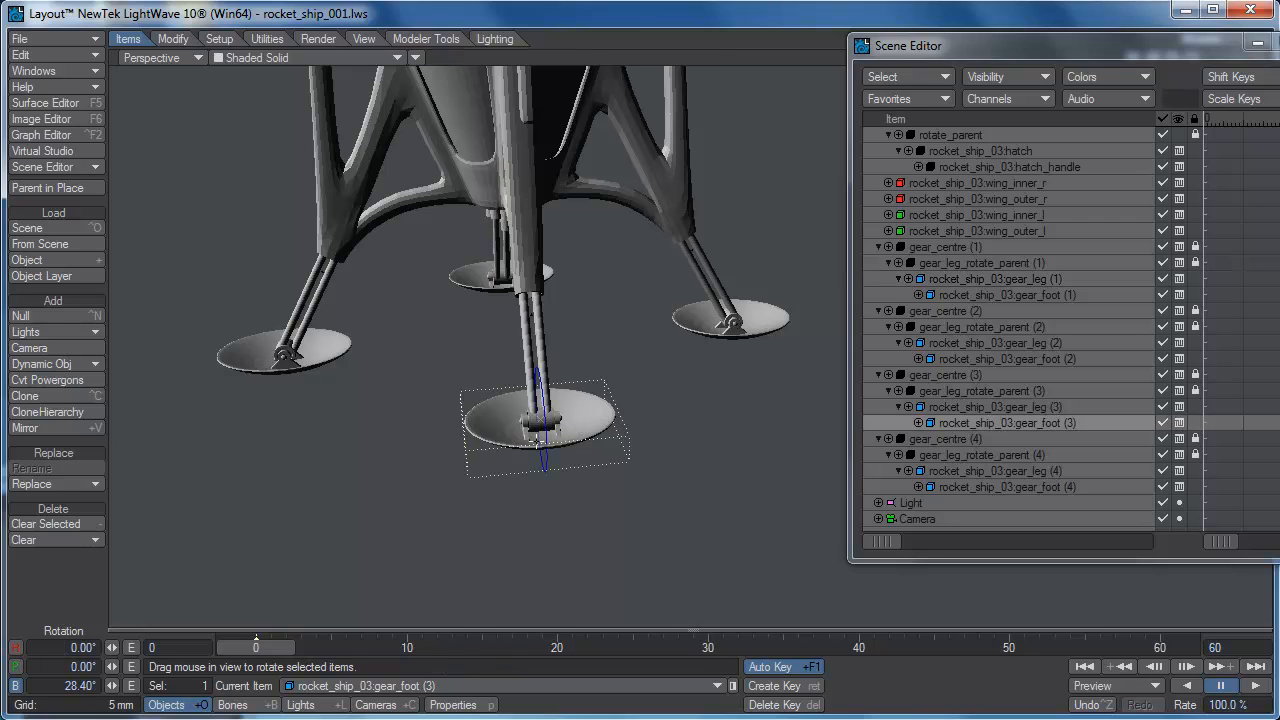
right_click_drag(576, 413, 455, 413)
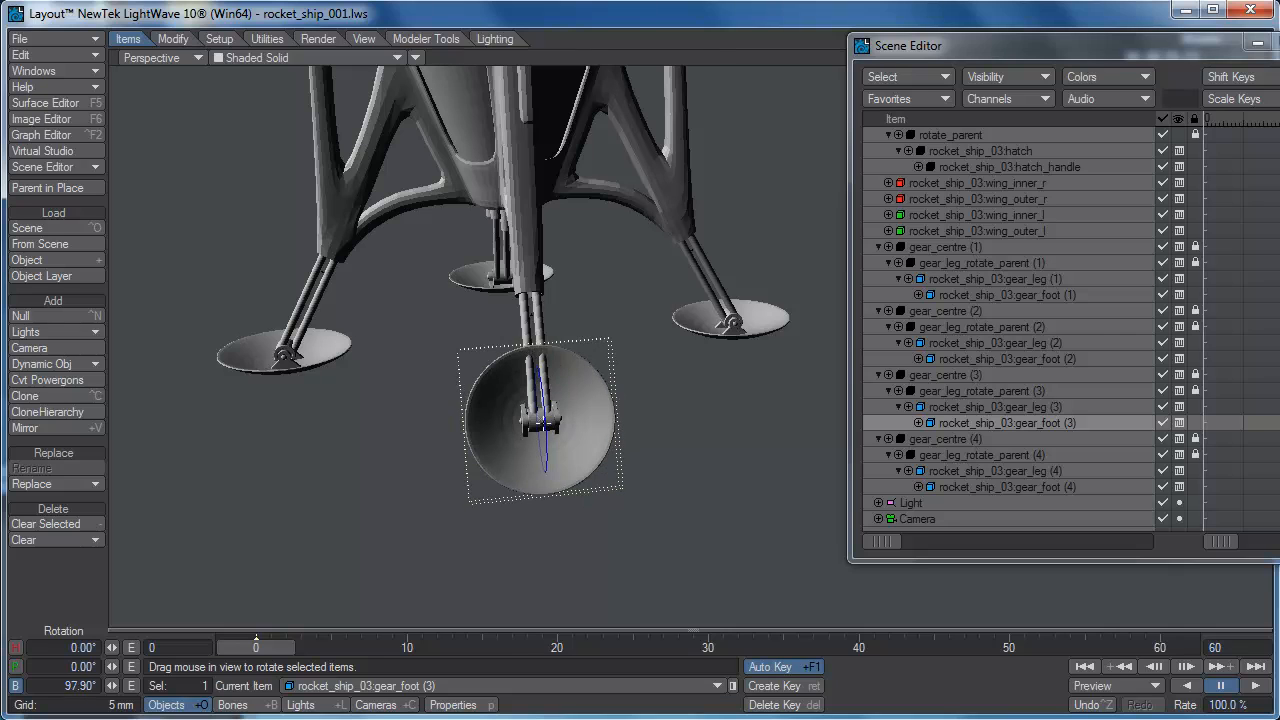
key("ctrl+z")
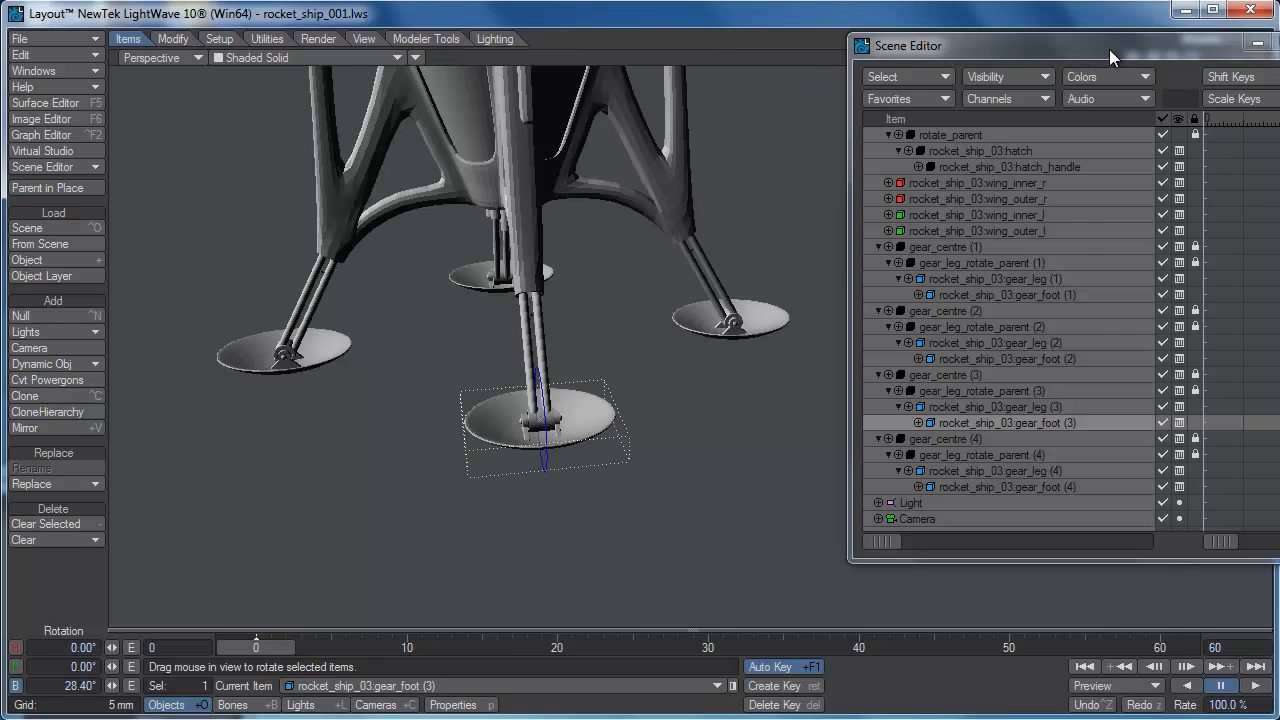
- Move the Scene Editor aside and swing gear_foot (3)'s bank to about 68.5° and -50.5° to test its clearance
mouse_move(1112, 48)
left_mouse_down()
mouse_move(1060, 218)
mouse_move(1099, 7)
left_mouse_up()
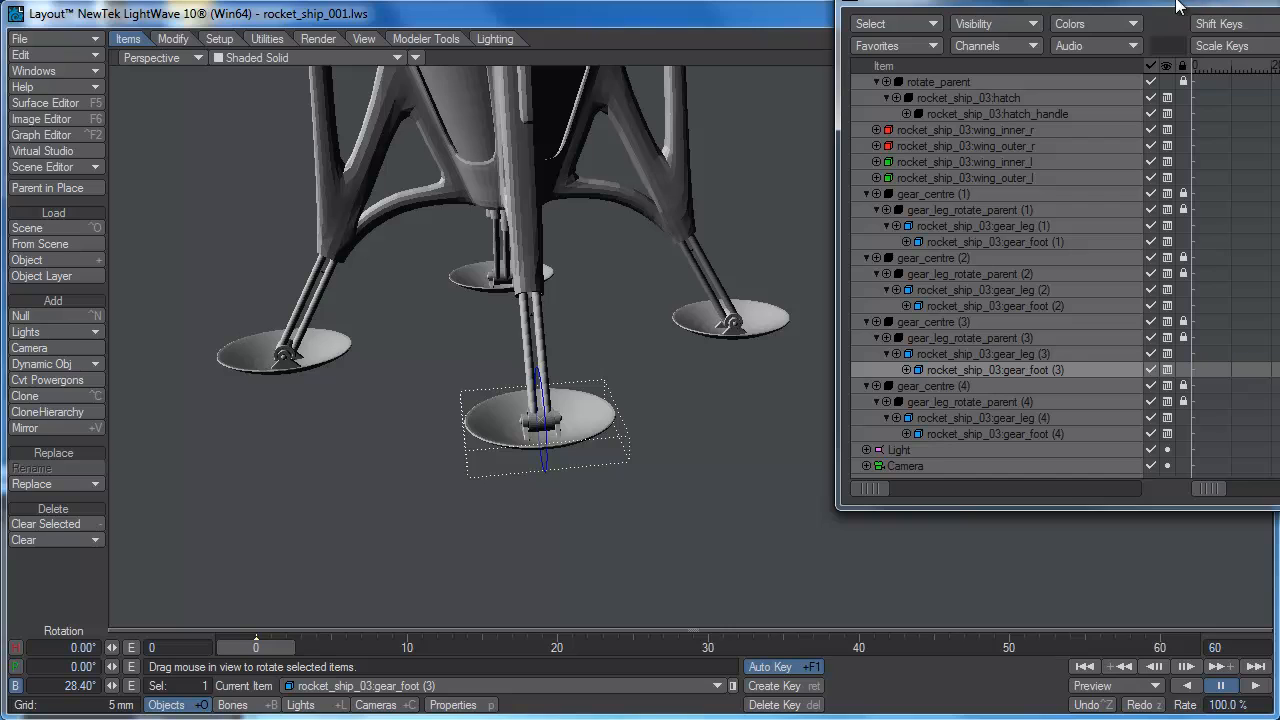
left_click_drag(1172, 57, 1172, 34)
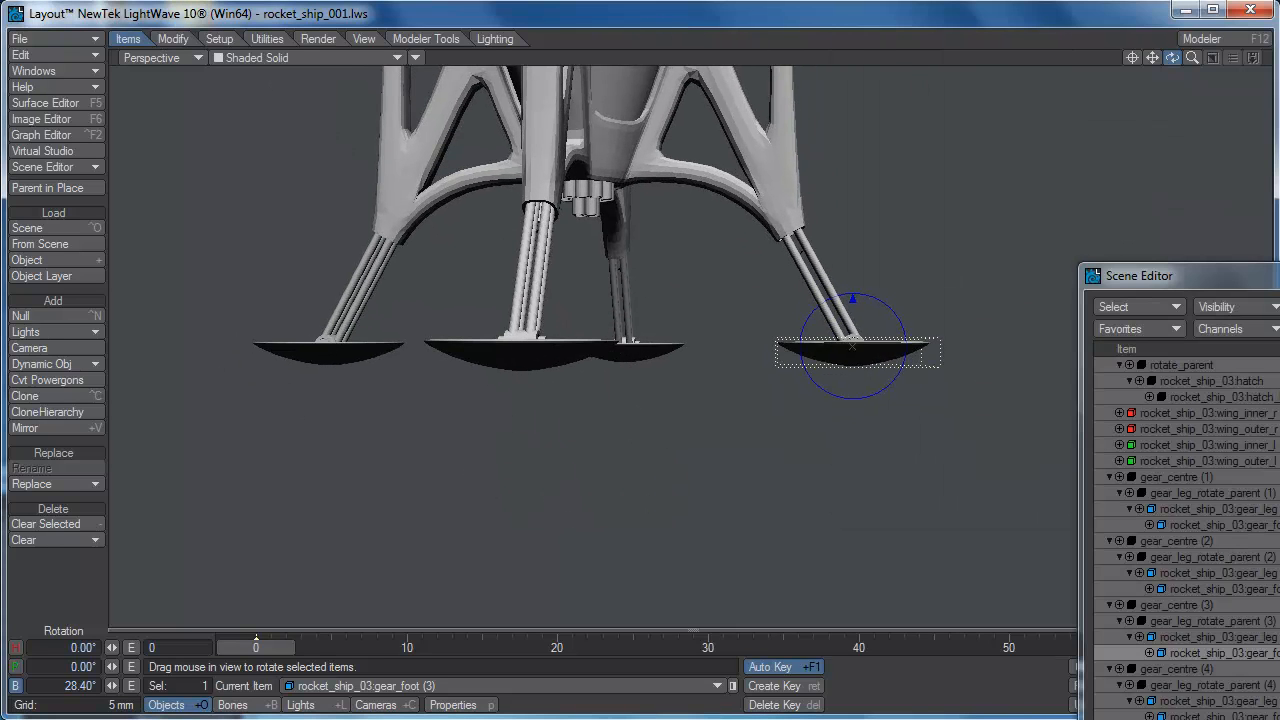
left_click_drag(886, 309, 955, 323)
left_click_drag(1172, 57, 1039, 365)
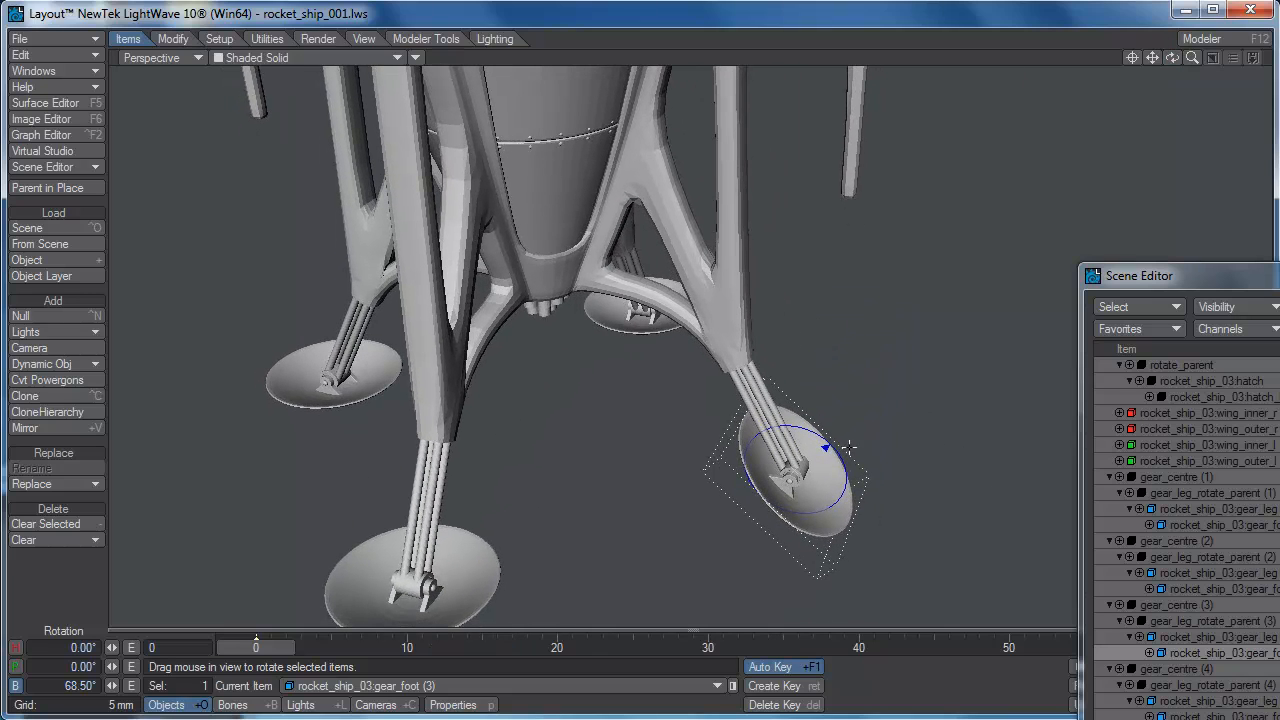
left_click_drag(826, 447, 741, 449)
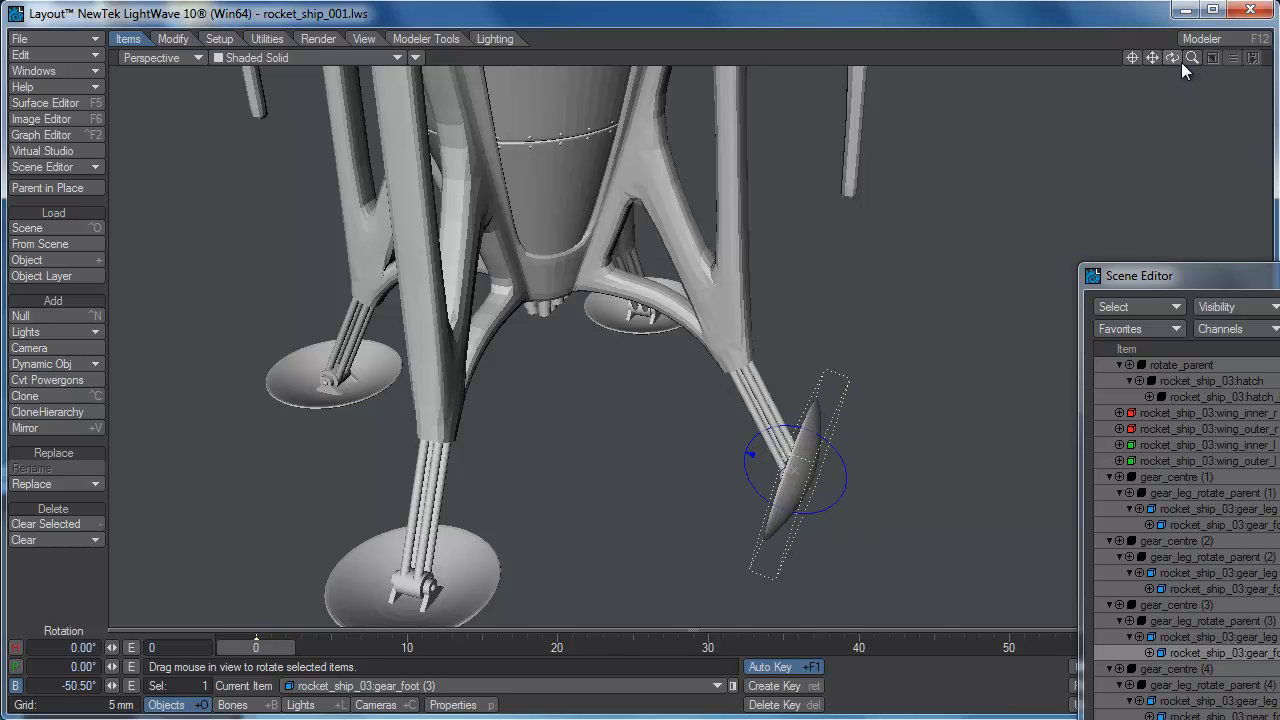
- Test gear_foot (3)'s bank down to about -75°, and return the foot to 28.40°
left_click_drag(1172, 58, 1246, 62)
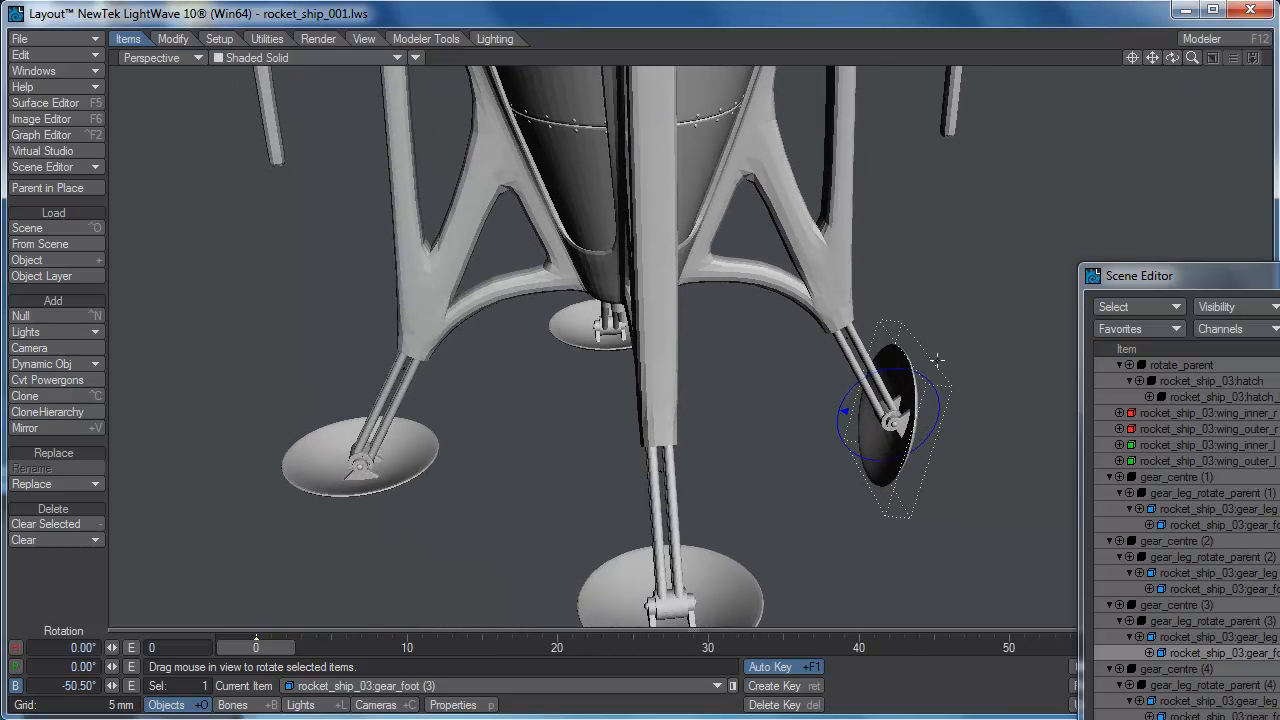
left_click_drag(936, 381, 913, 381)
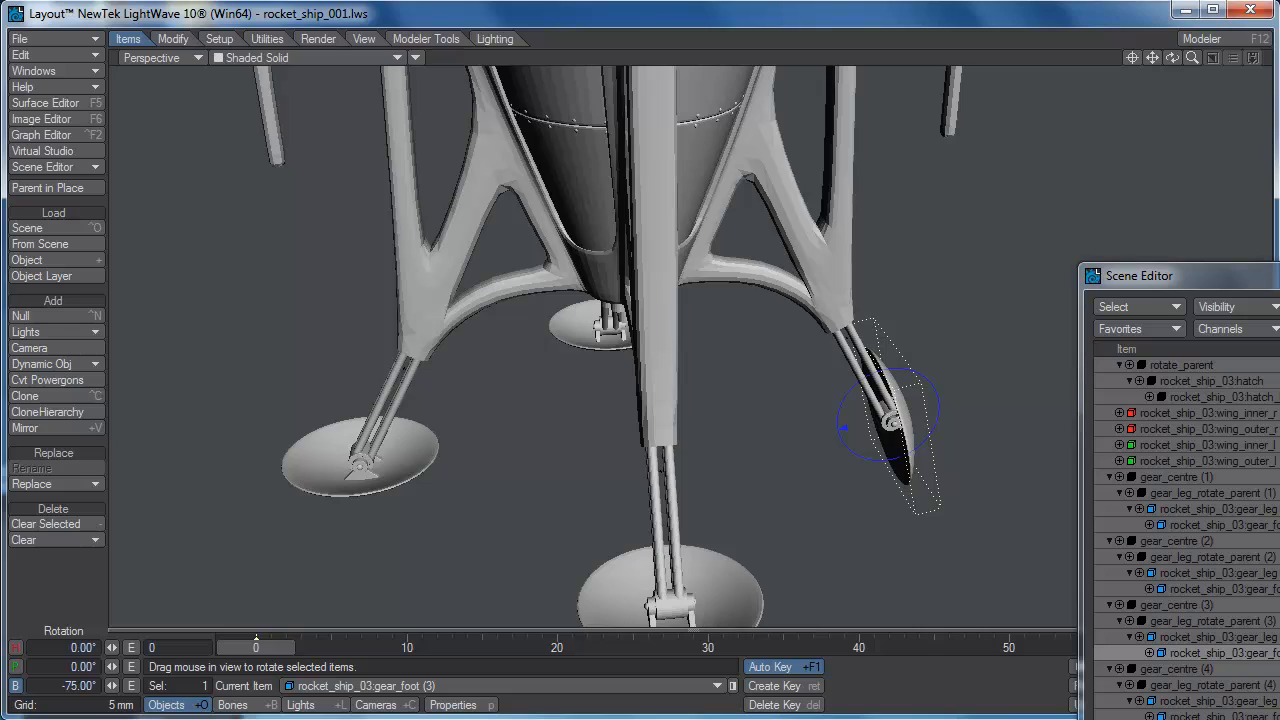
left_click_drag(912, 381, 1010, 381)
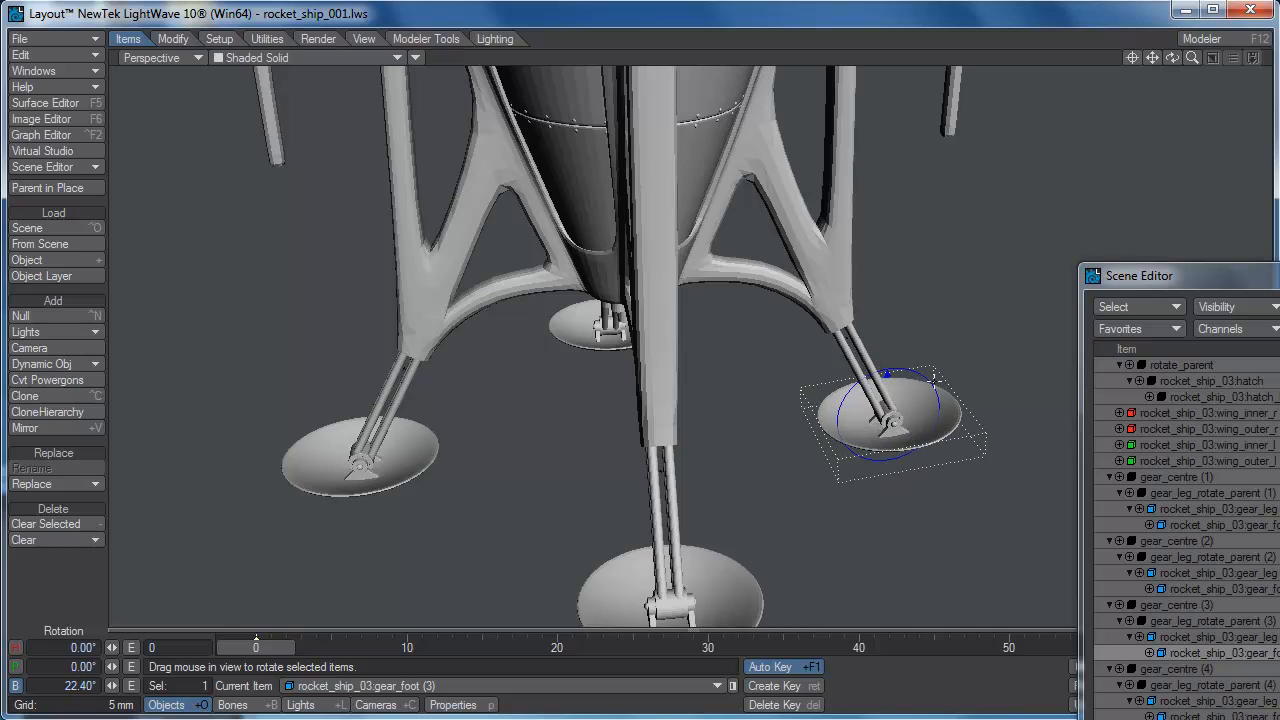
key("ctrl+z")
left_click_drag(81, 688, 131, 692)
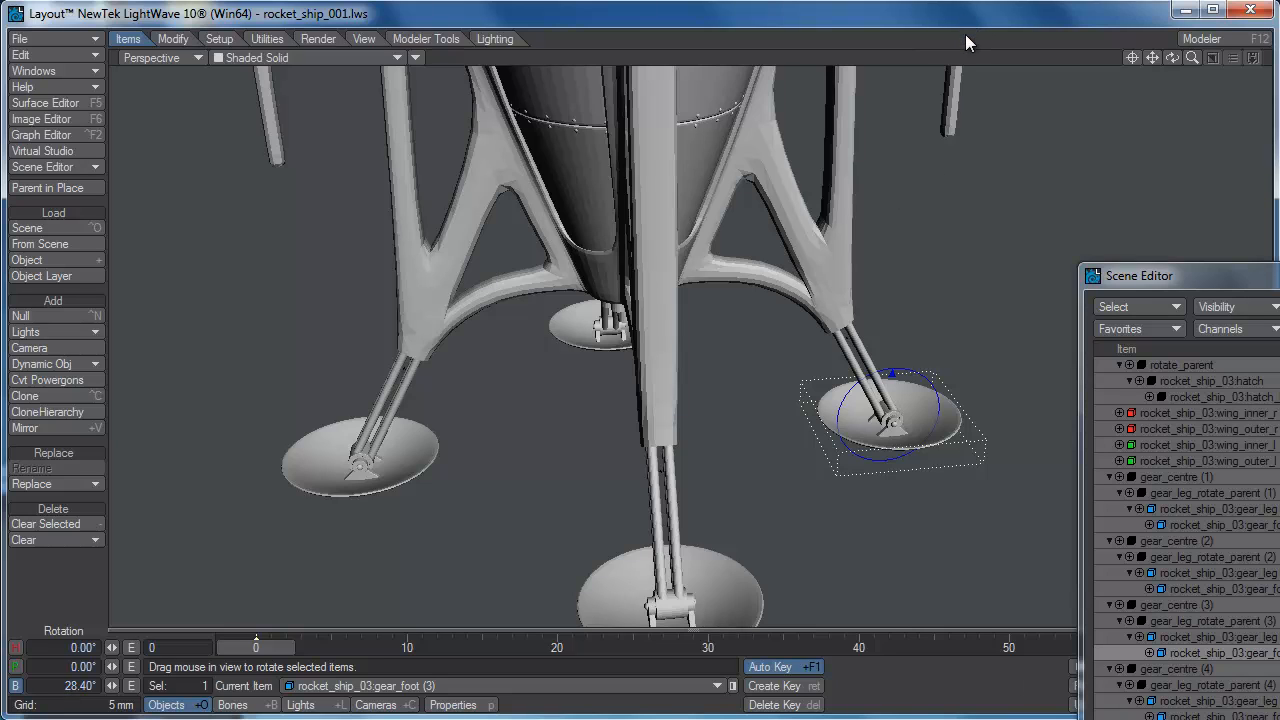
- Enable bank rotation limits on gear_foot (3) with a minimum of -75° and set the maximum
key("m")
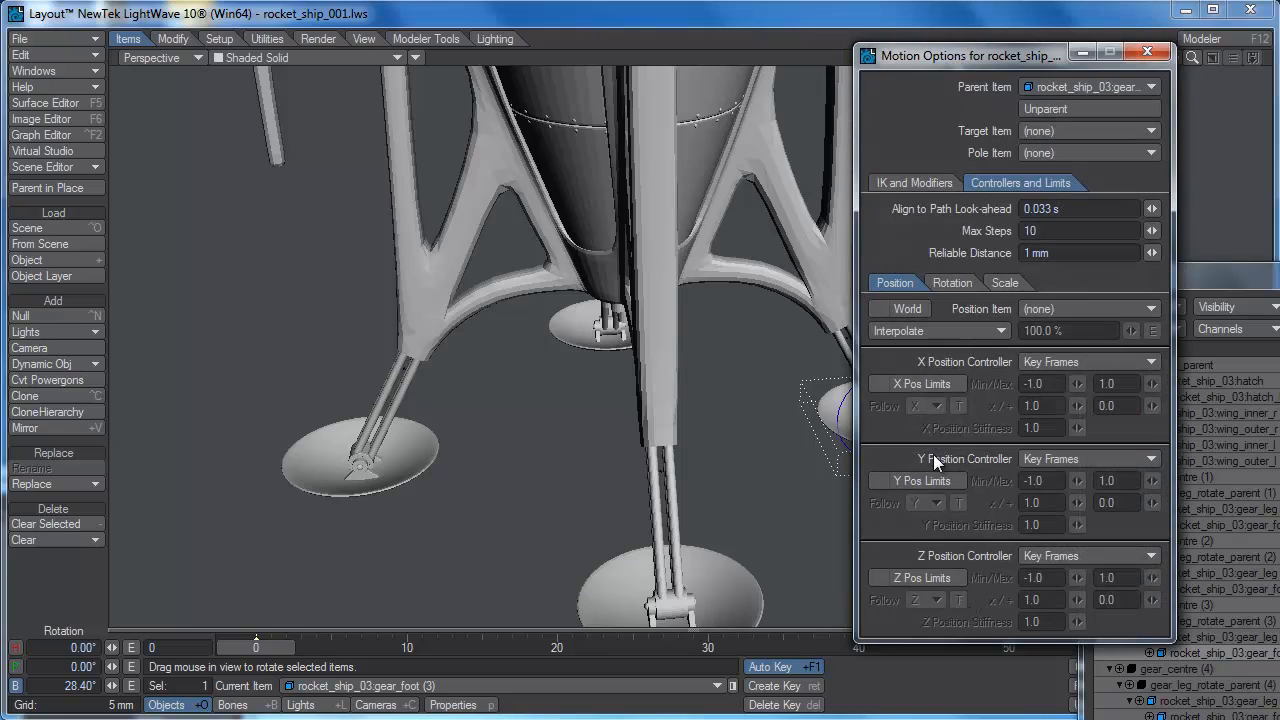
left_click(953, 283)
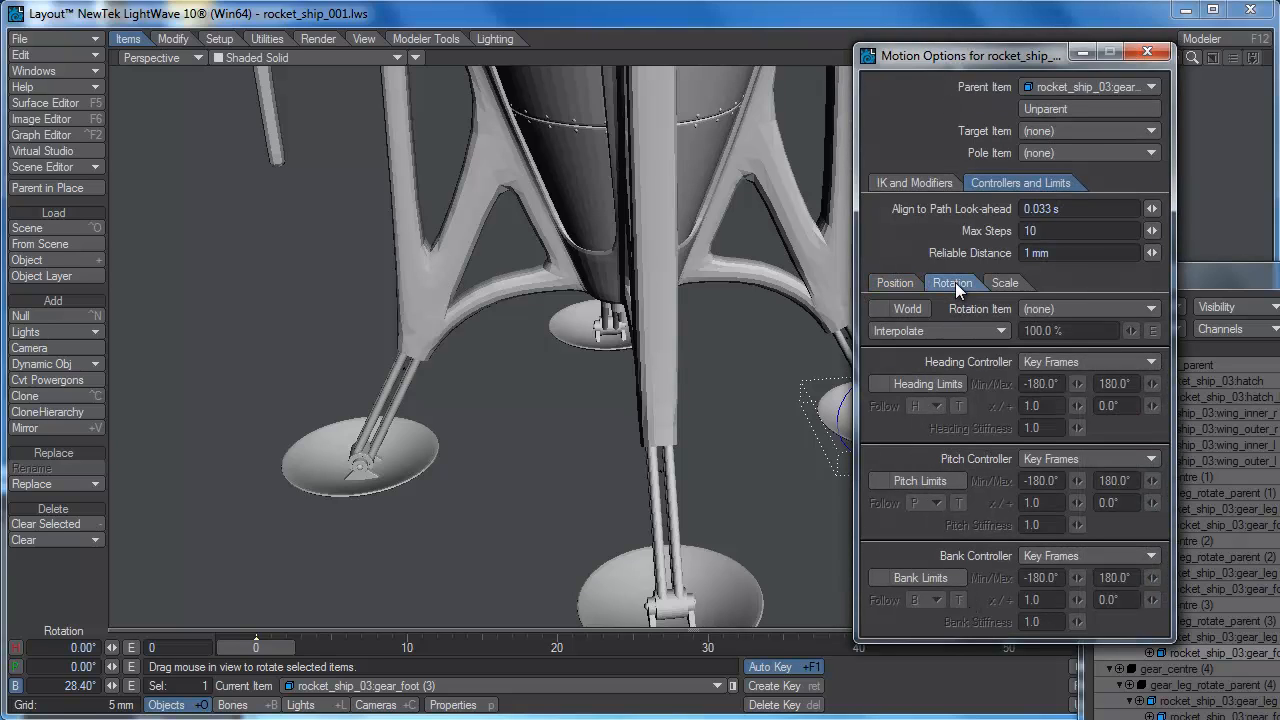
left_click(924, 585)
left_click(1063, 578)
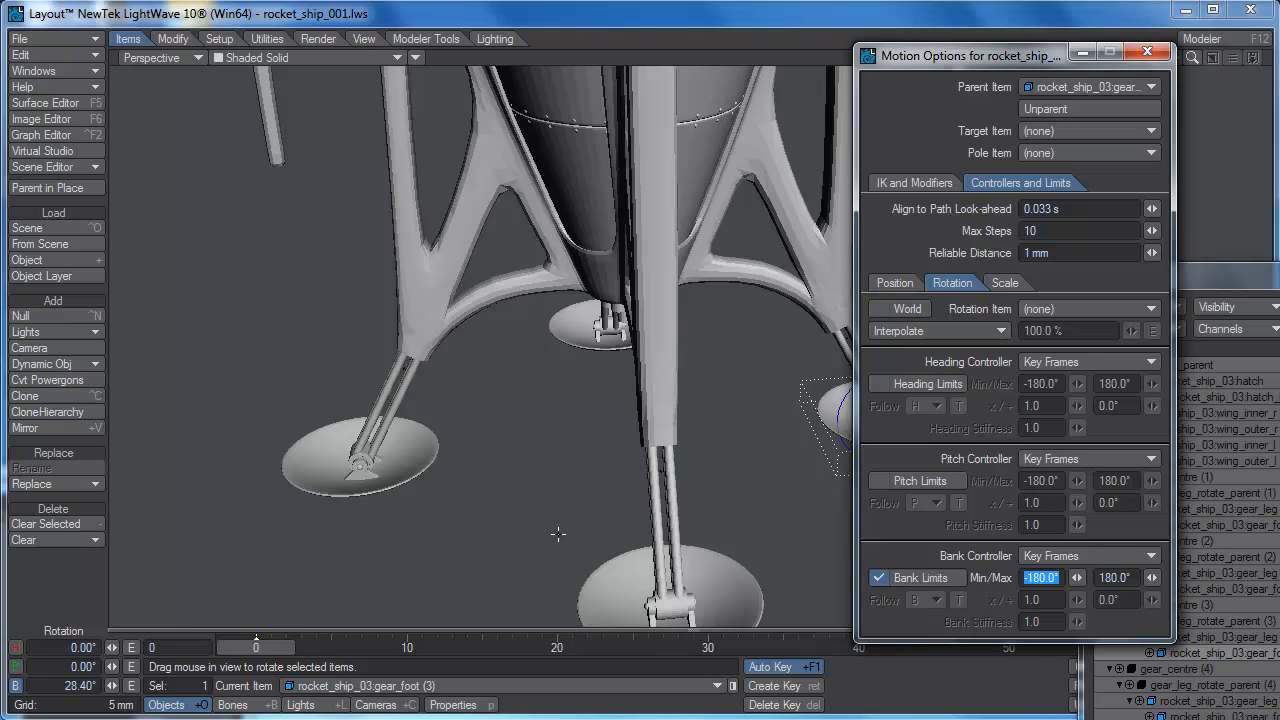
type("-75")
key("Tab")
type("7")
left_click(1147, 51)
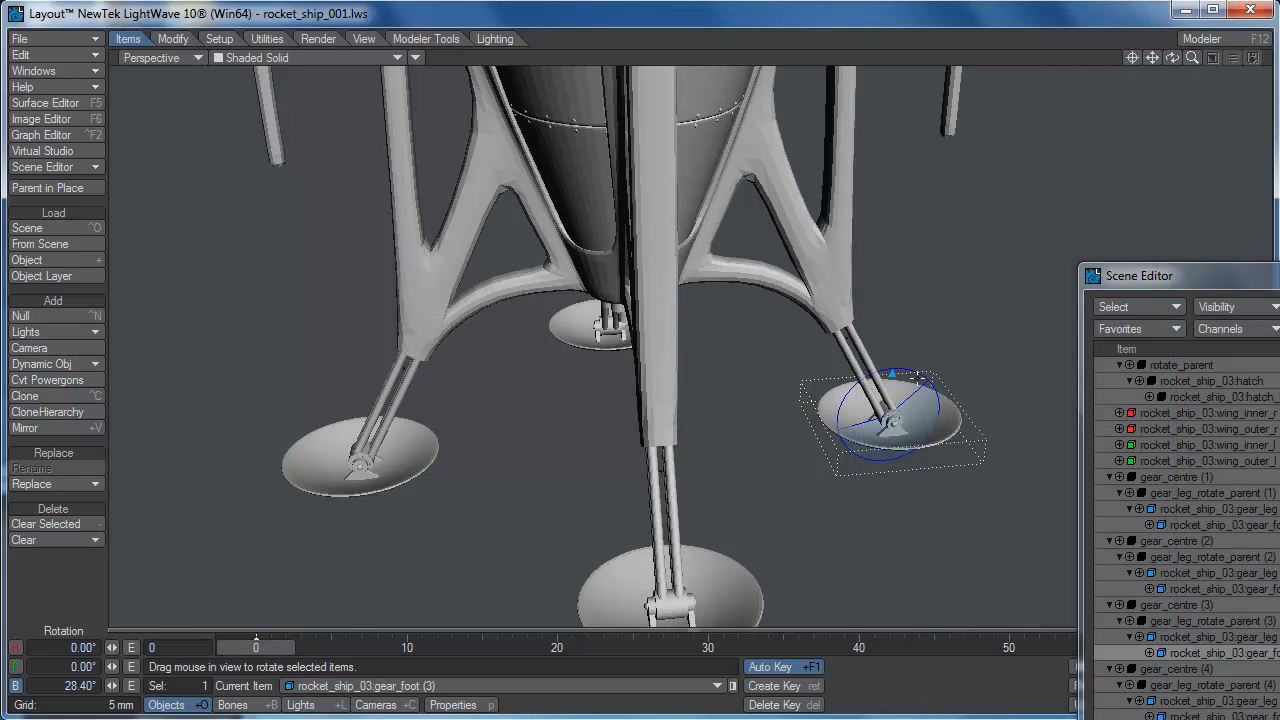
- Test the limited bank rotation on gear_foot (3) and on all four feet together, and undo the rotation
mouse_move(917, 375)
left_mouse_down()
mouse_move(862, 385)
mouse_move(845, 420)
mouse_move(893, 372)
left_mouse_up()
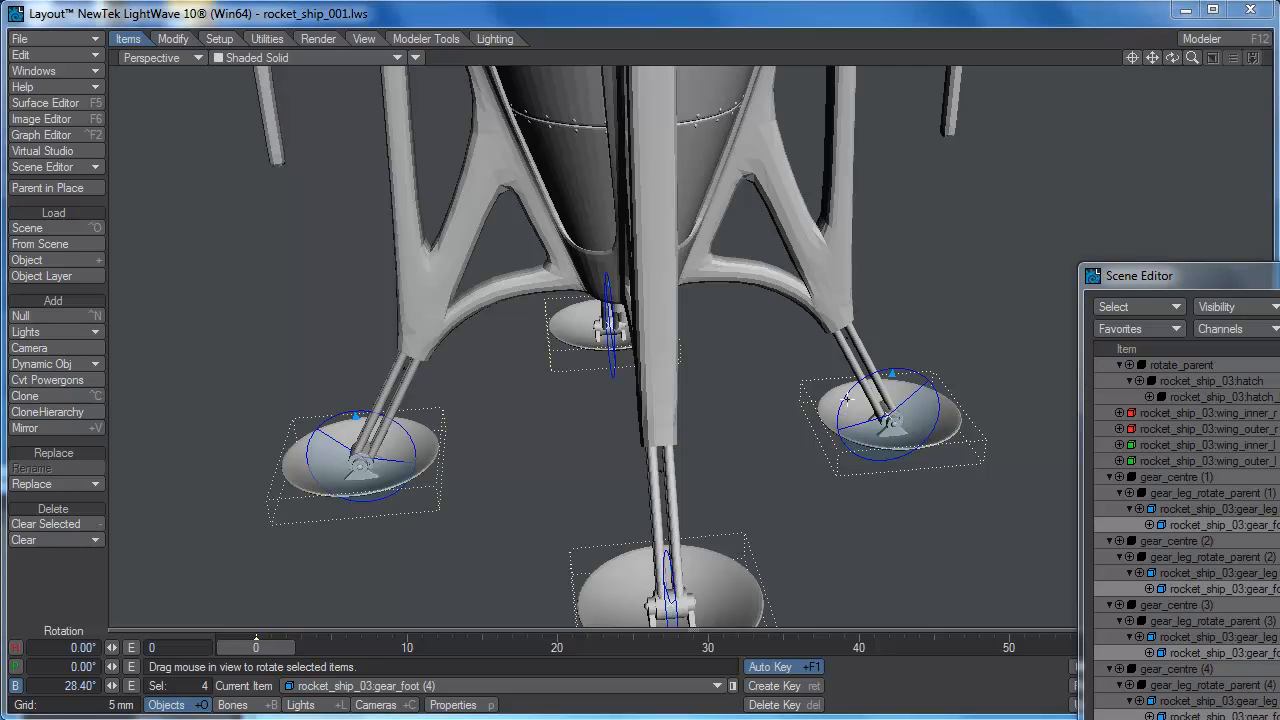
mouse_move(843, 403)
left_mouse_down()
mouse_move(888, 403)
mouse_move(829, 403)
mouse_move(846, 395)
left_mouse_up()
key("ctrl+z")
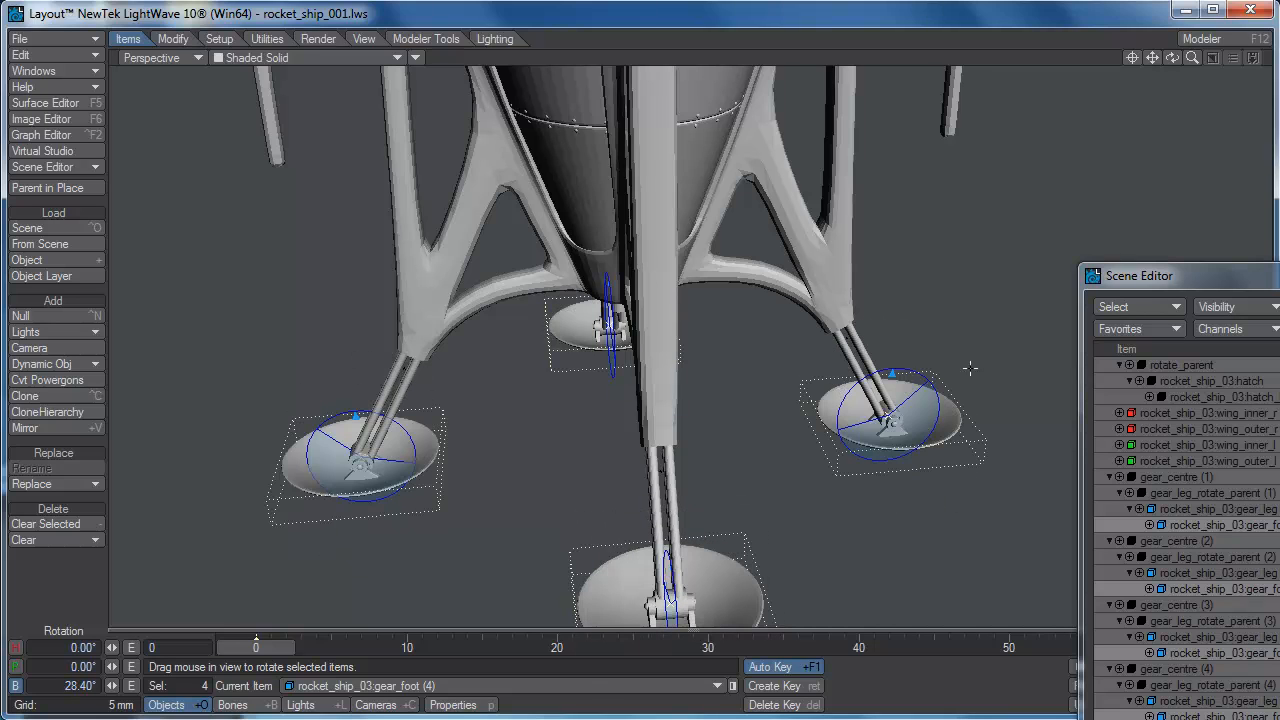
- Select the gear_leg objects (1) to (4) together and test their limited movement along Y
left_click(1218, 509)
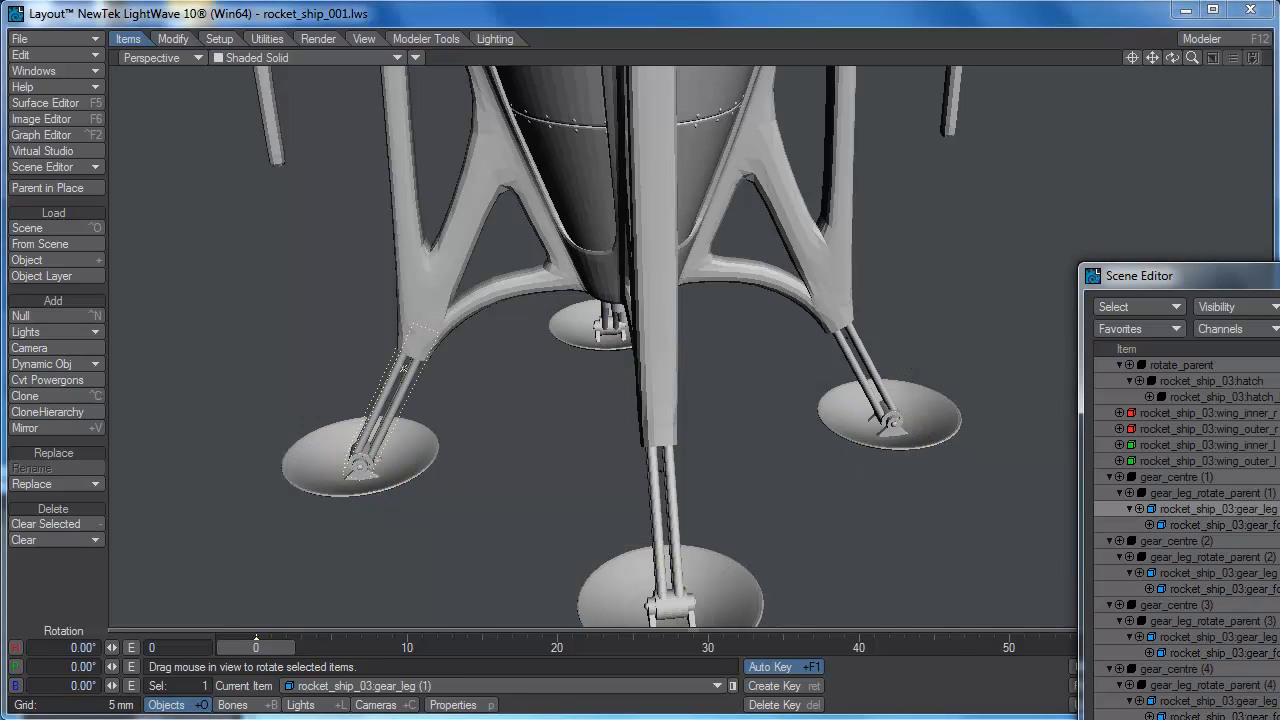
left_click(1218, 573, "ctrl")
left_click(1218, 637, "ctrl")
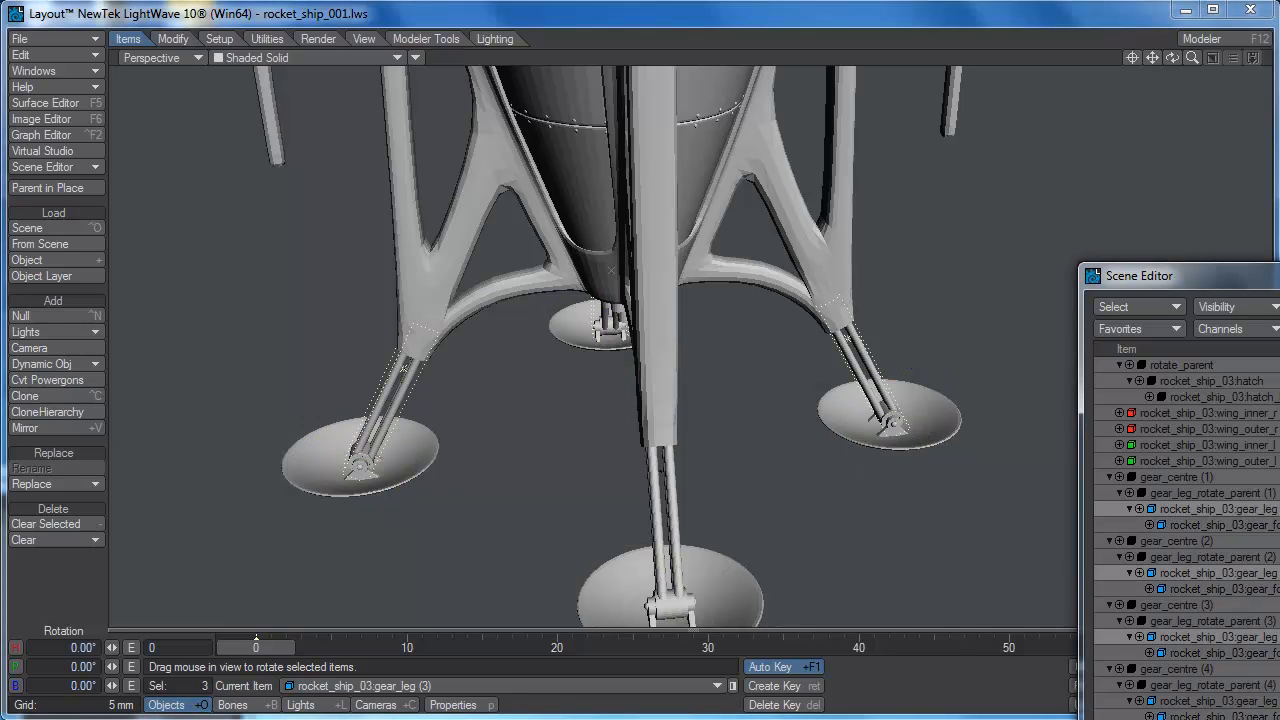
left_click(1218, 701, "ctrl")
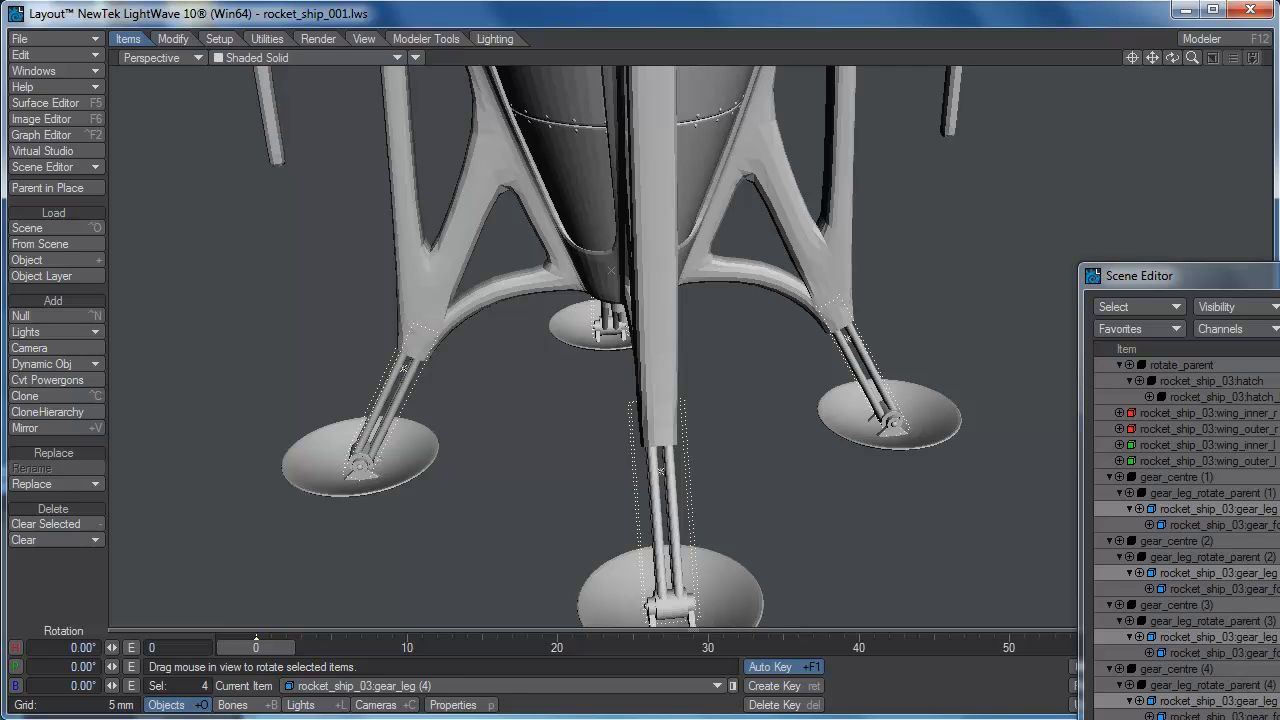
key("t")
mouse_move(780, 460)
left_mouse_down()
mouse_move(780, 375)
mouse_move(780, 465)
left_mouse_up()
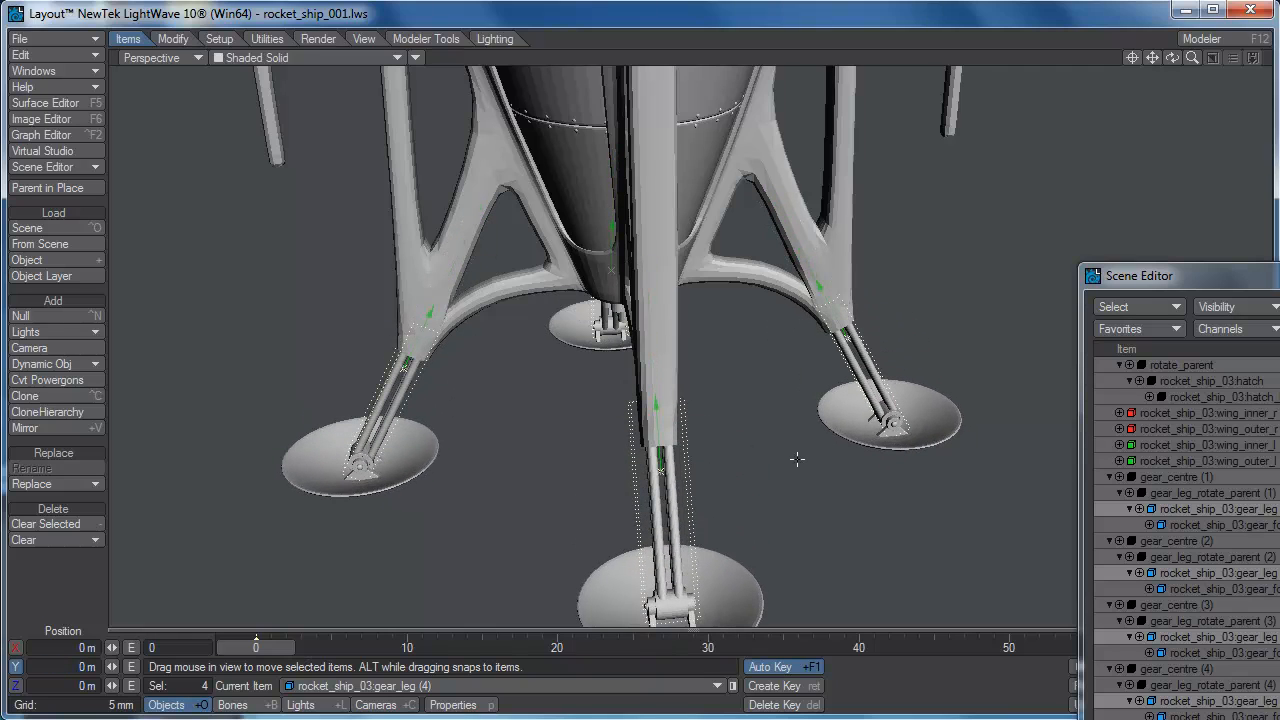
- Select the rocket's hatch and test opening it with heading rotation
scroll(794, 200, "down", 7)
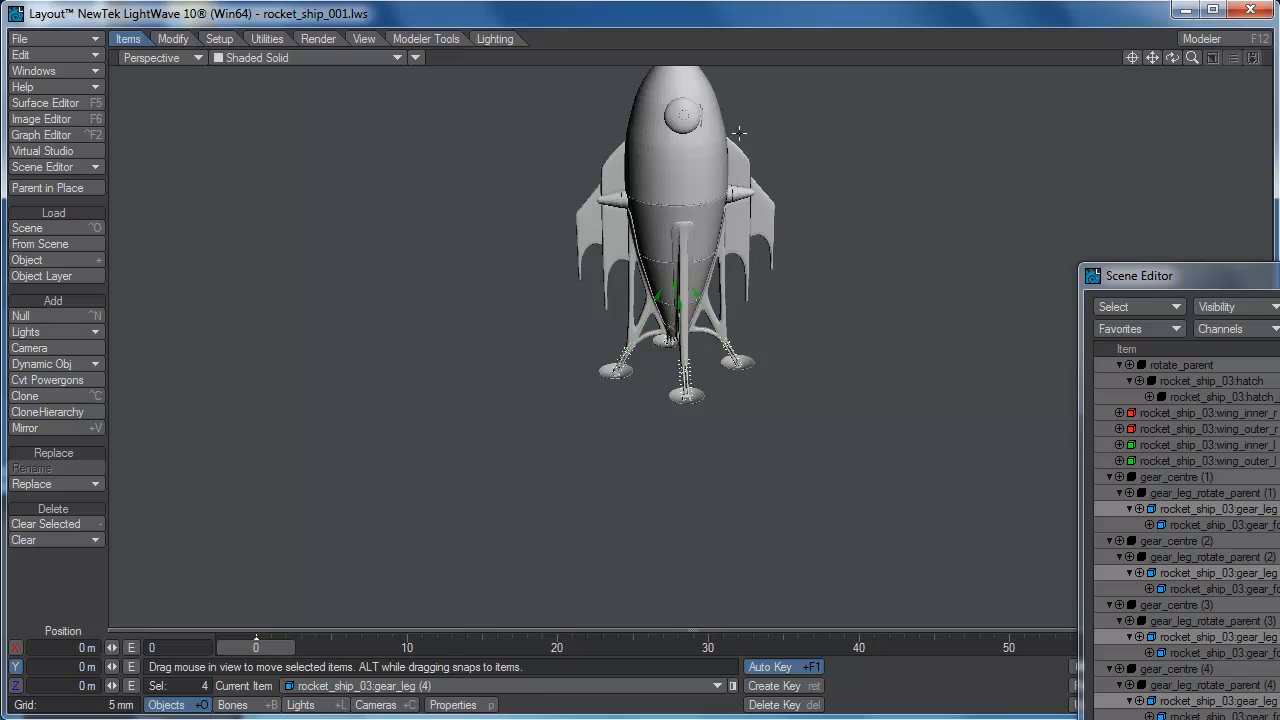
left_click(690, 122)
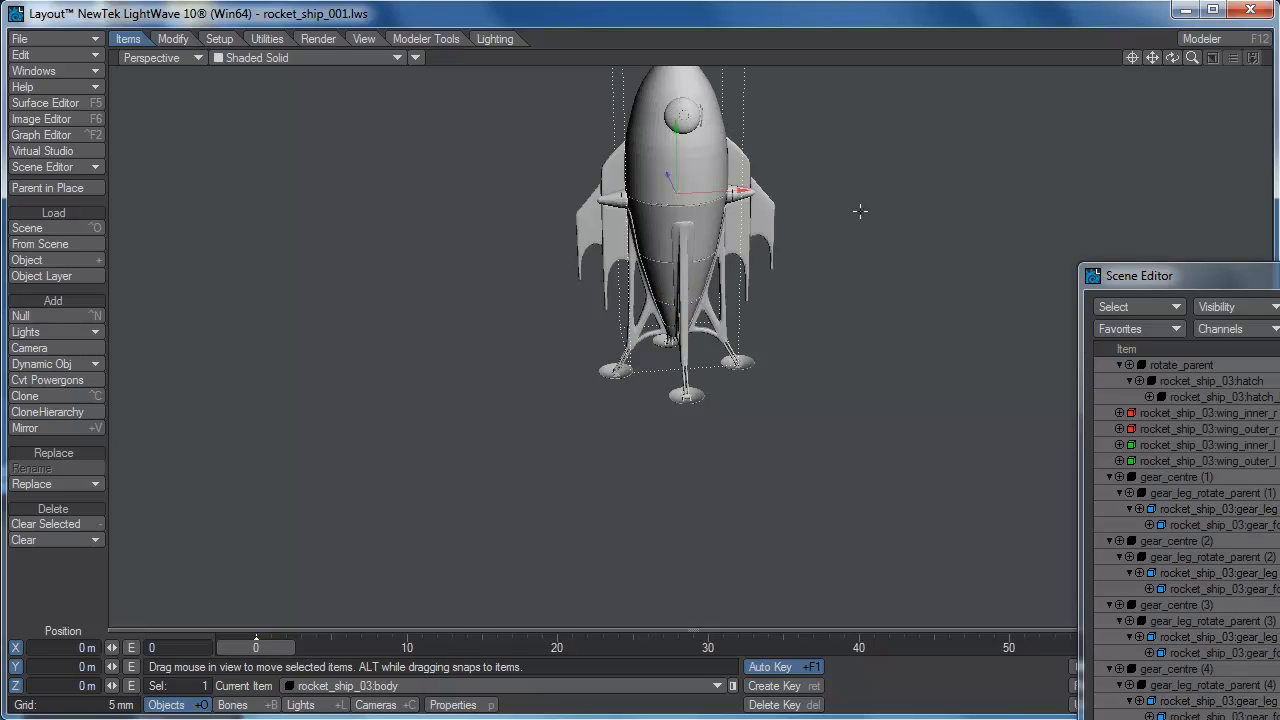
left_click(1272, 381)
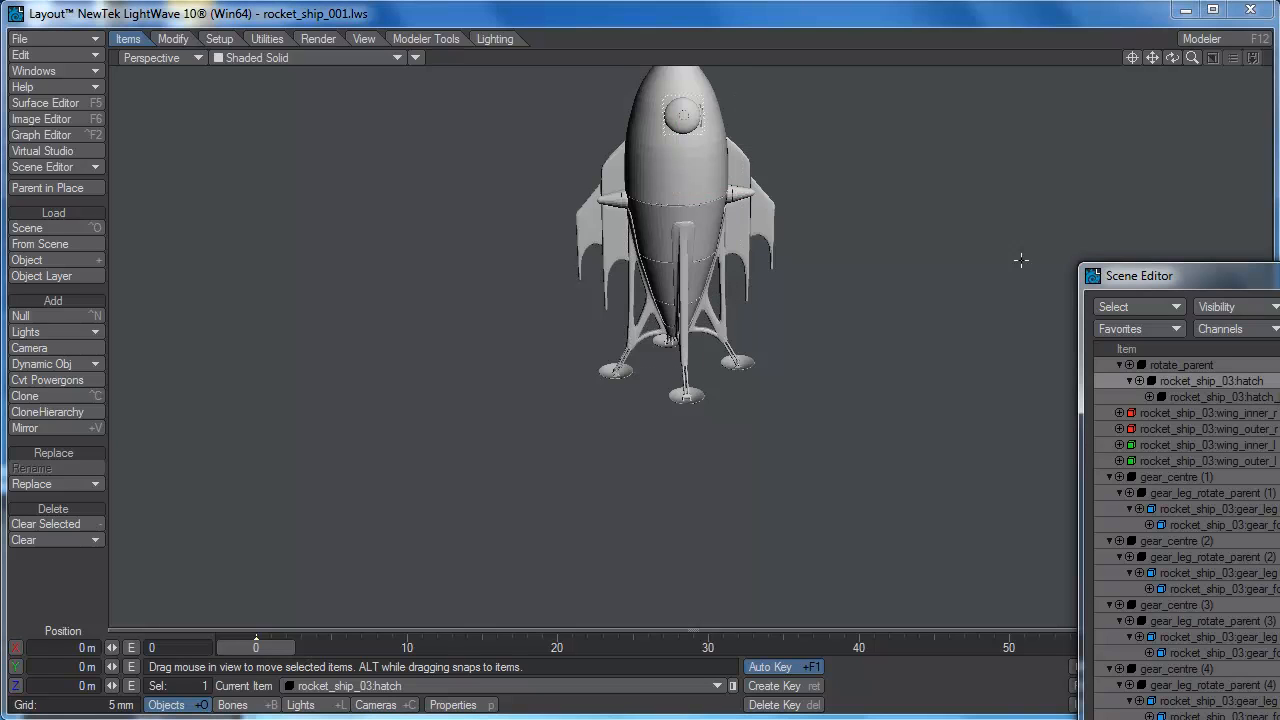
key("y")
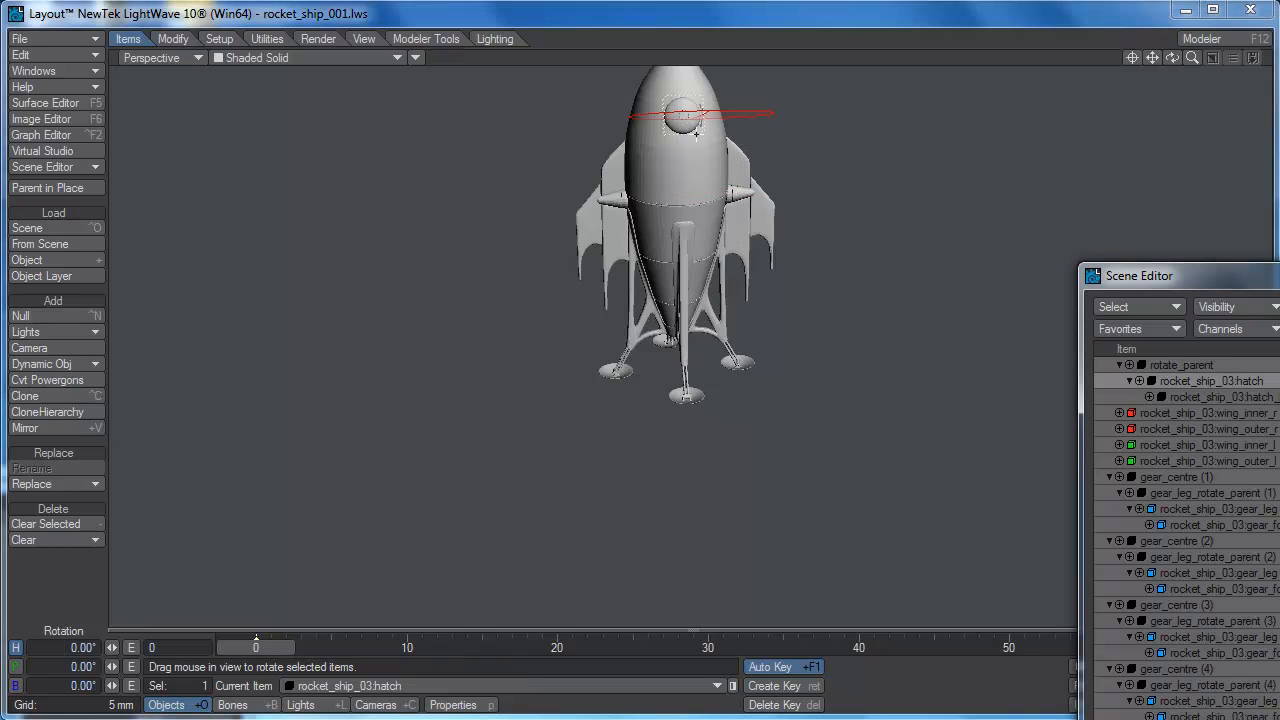
mouse_move(714, 112)
left_mouse_down()
mouse_move(665, 112)
mouse_move(738, 110)
mouse_move(560, 112)
mouse_move(740, 108)
left_mouse_up()
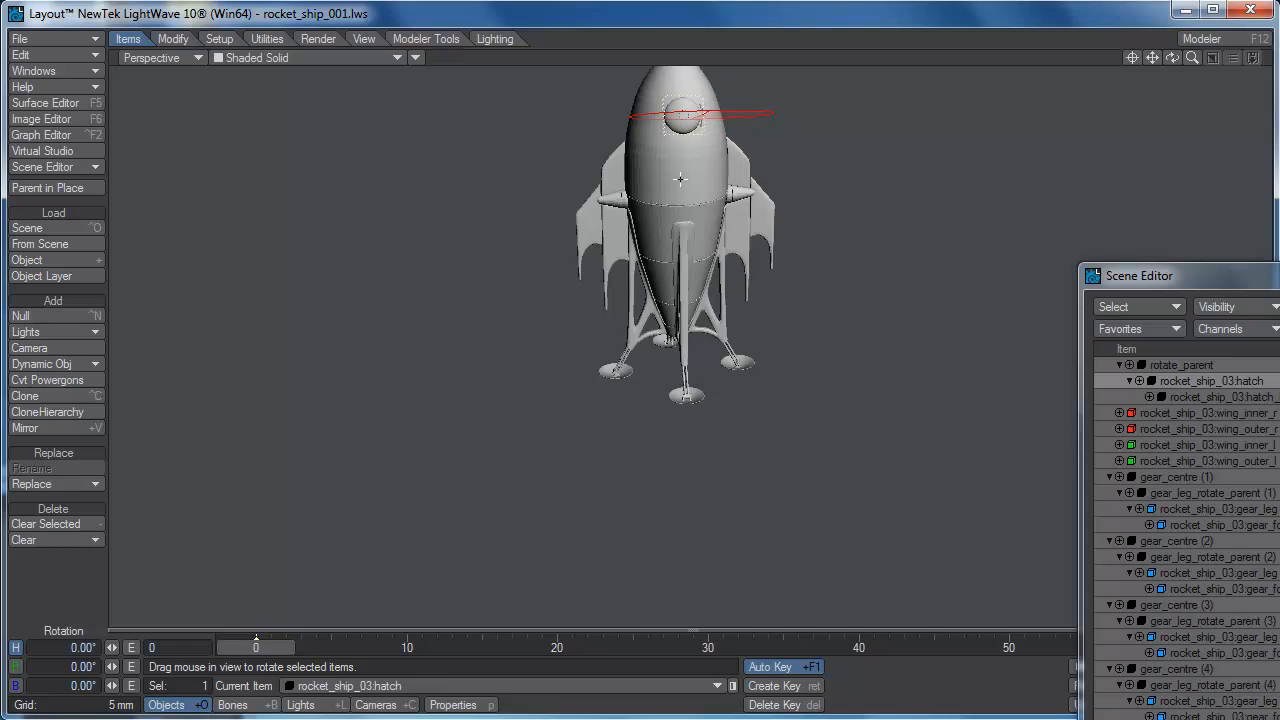
- Select wing_inner_r, test its pitch rotation with the whole rocket in view, and undo the rotation
left_click(737, 168)
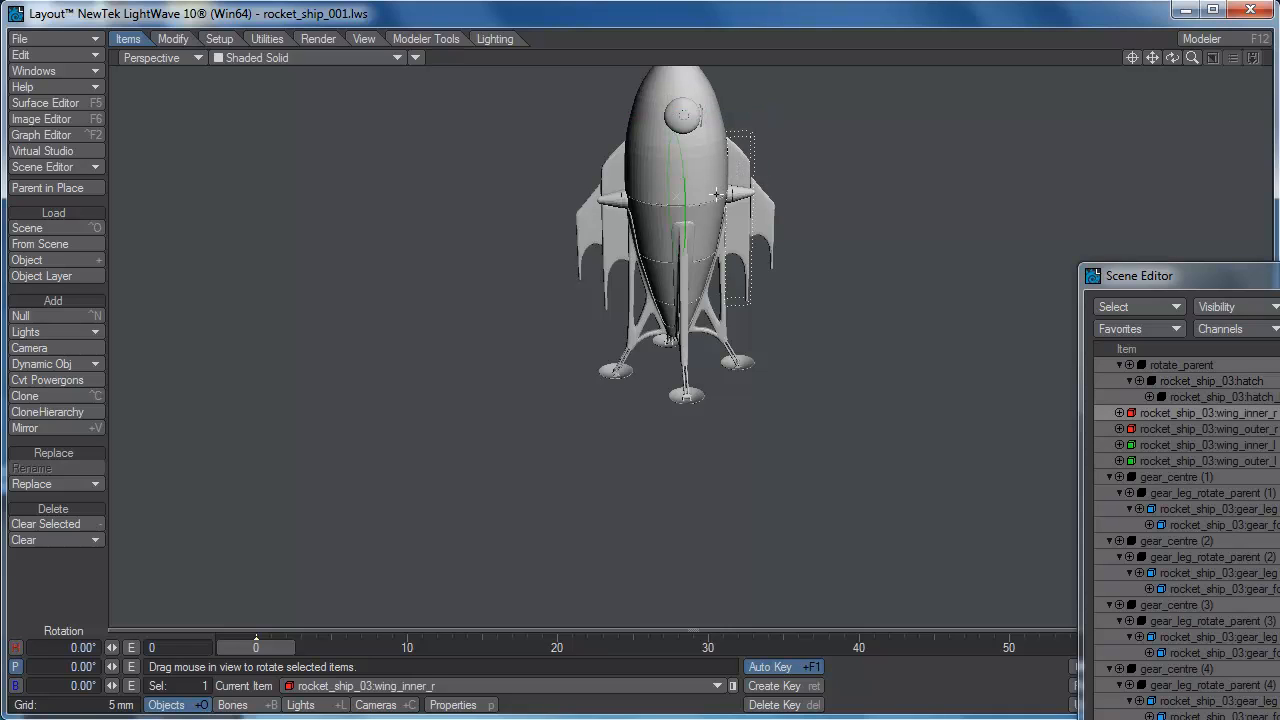
scroll(744, 162, "up", 3)
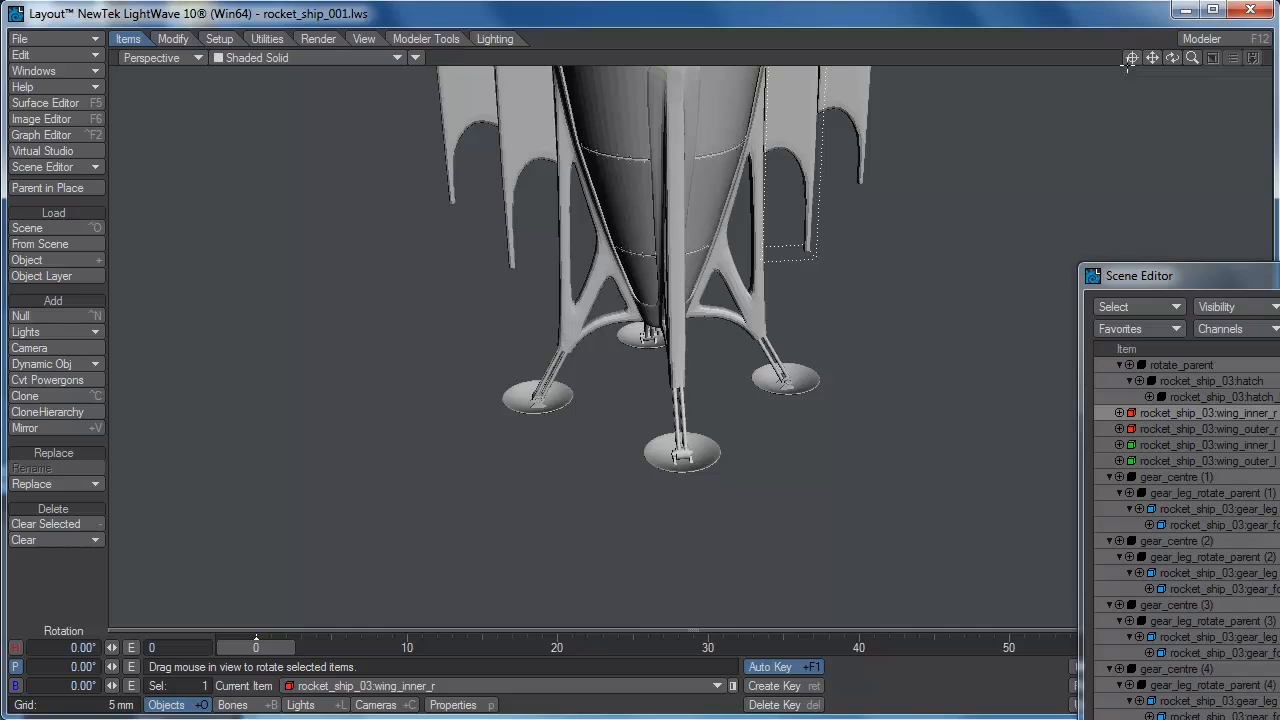
left_click(1131, 58)
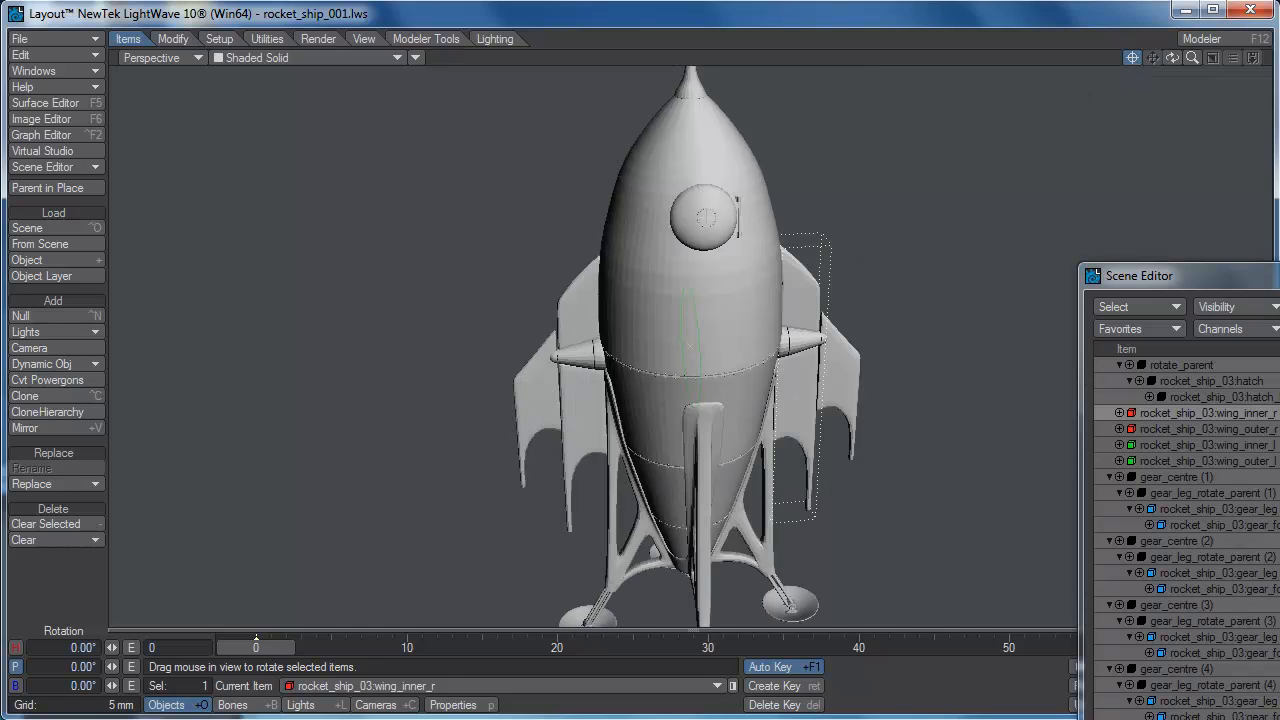
mouse_move(685, 340)
left_mouse_down()
mouse_move(685, 432)
mouse_move(685, 267)
mouse_move(685, 690)
mouse_move(685, 243)
mouse_move(685, 619)
mouse_move(685, 357)
left_mouse_up()
key("ctrl+z")
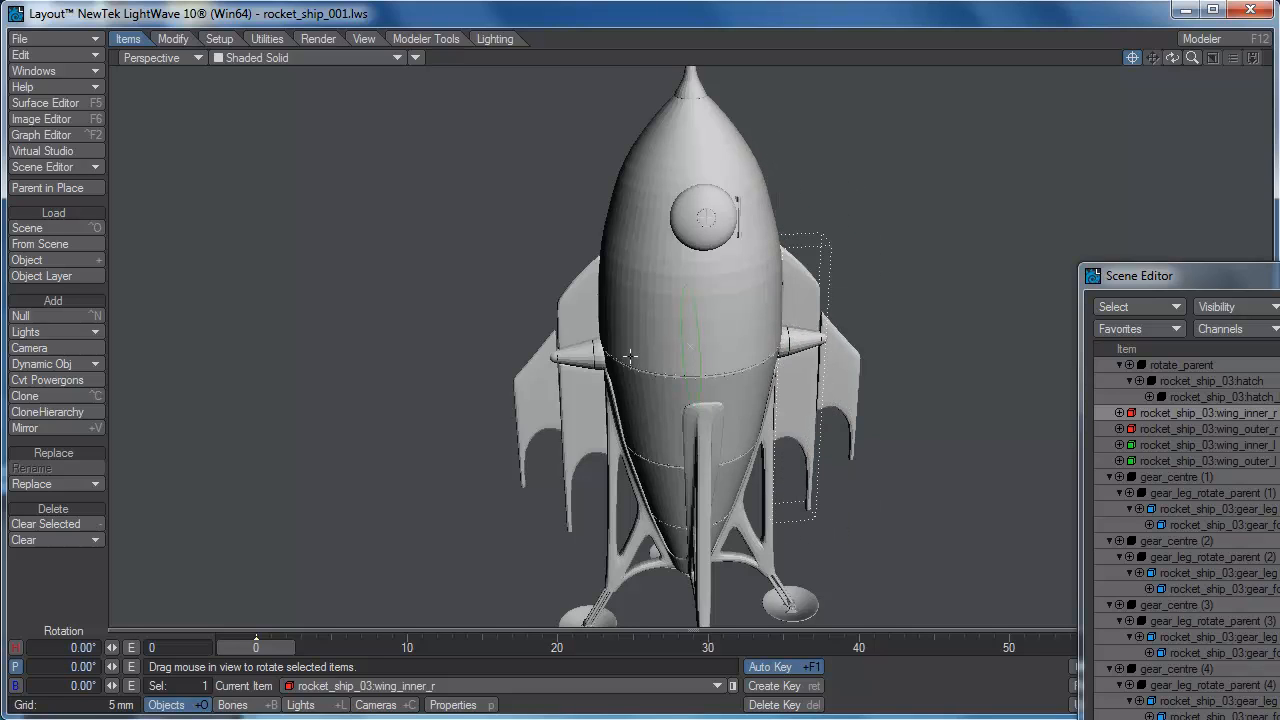